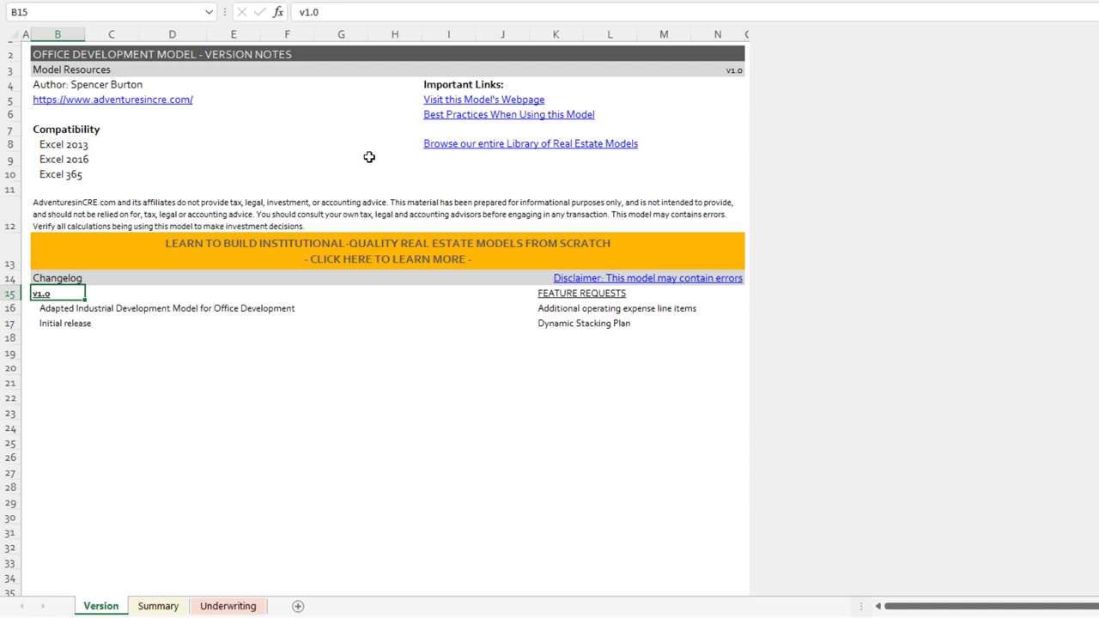
Step: Review the v1.0 changelog entries in rows 15 to 17 of the Version sheet
{"action": "left_click_drag", "start_coordinate": [66, 349], "coordinate": [66, 294]}
{"action": "left_click", "coordinate": [95, 305]}
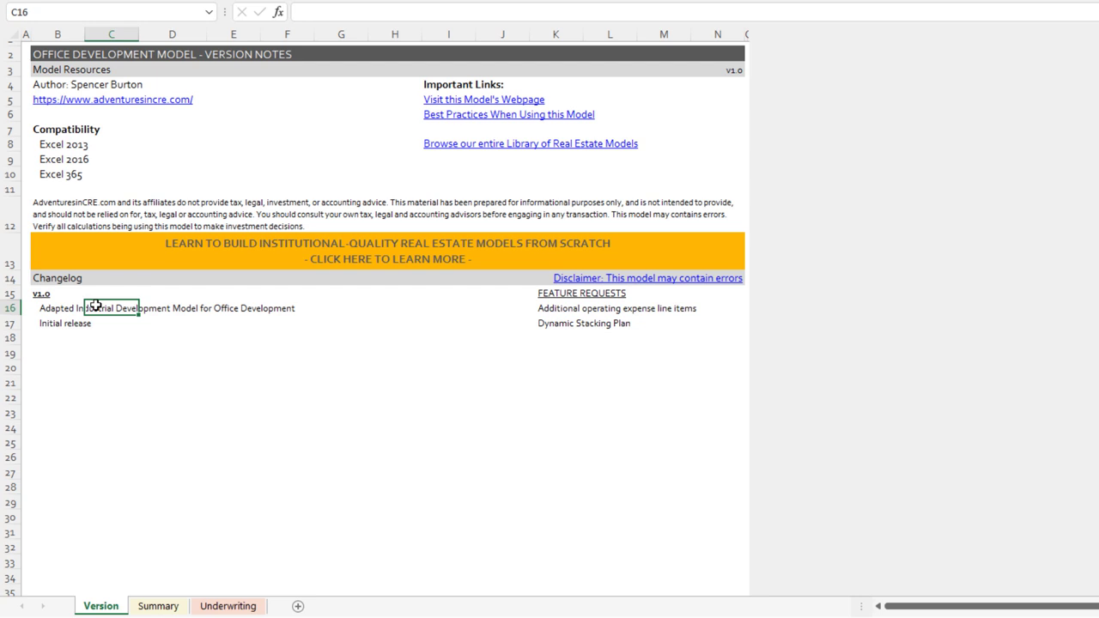
{"action": "left_click_drag", "start_coordinate": [79, 295], "coordinate": [54, 319]}
{"action": "left_click", "coordinate": [66, 320]}
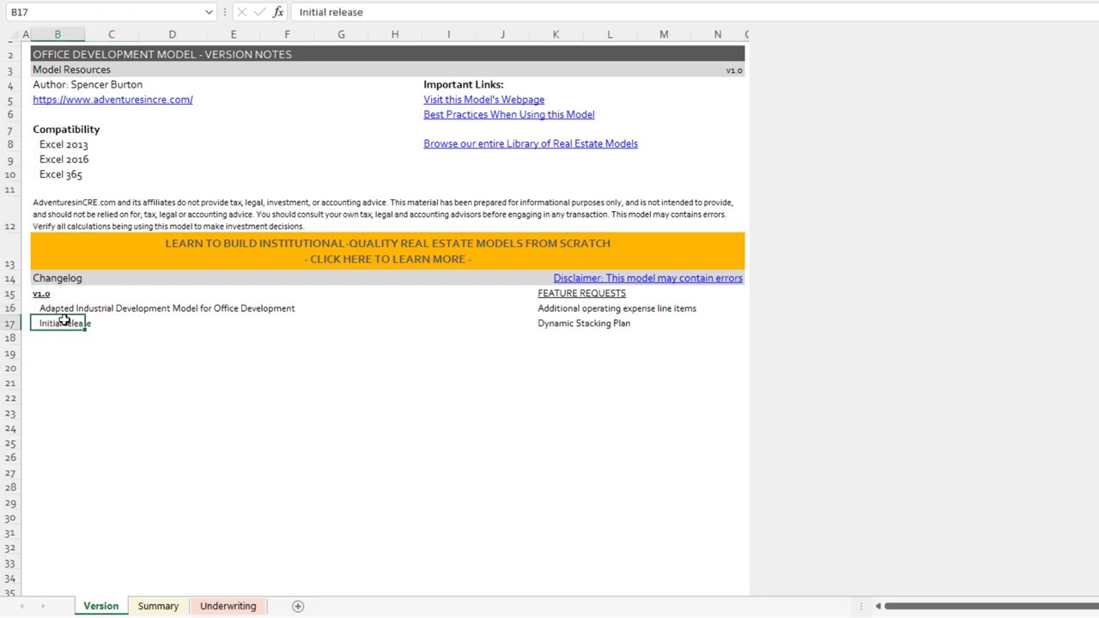
{"action": "left_click", "coordinate": [67, 309]}
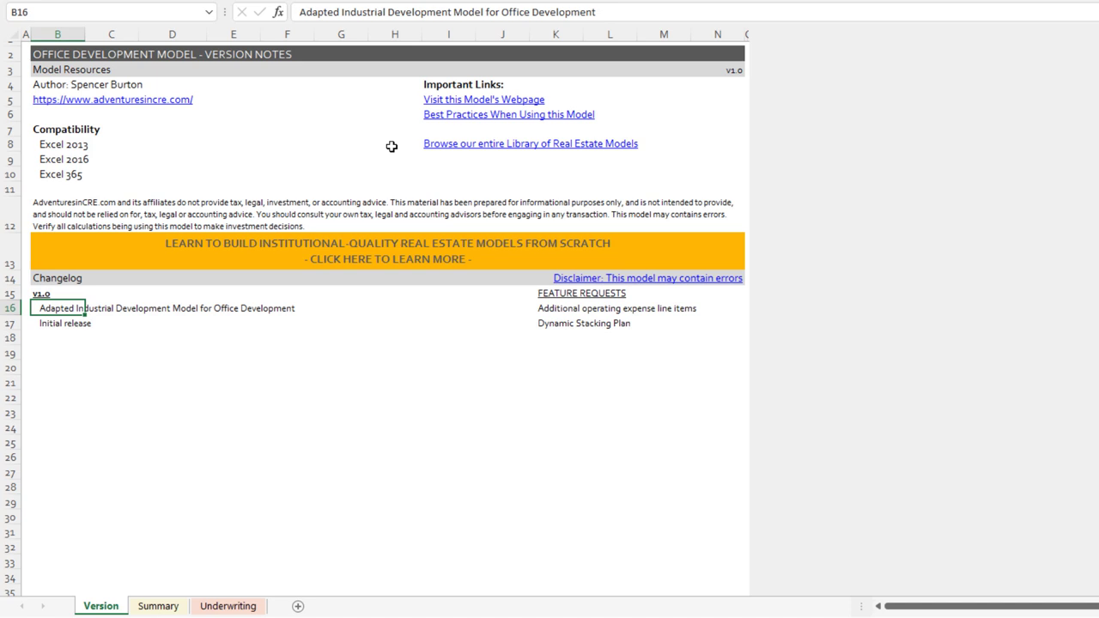
Step: Open the Underwriting sheet and examine the name and sale date fields in the Investment Description section
{"action": "left_click", "coordinate": [228, 606]}
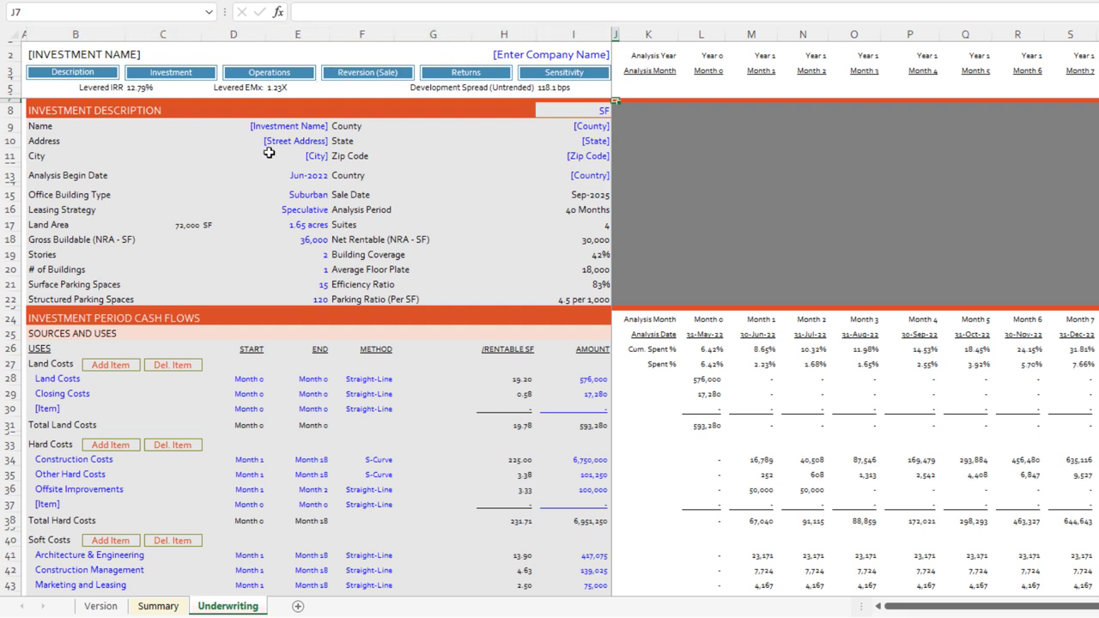
{"action": "left_click", "coordinate": [307, 128]}
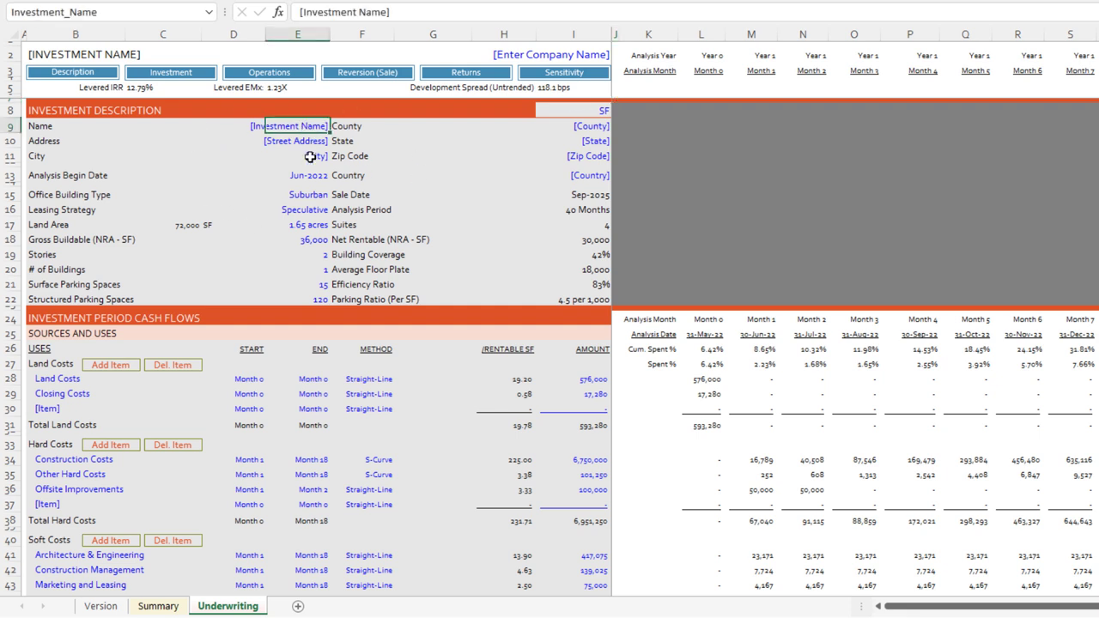
{"action": "left_click", "coordinate": [573, 196]}
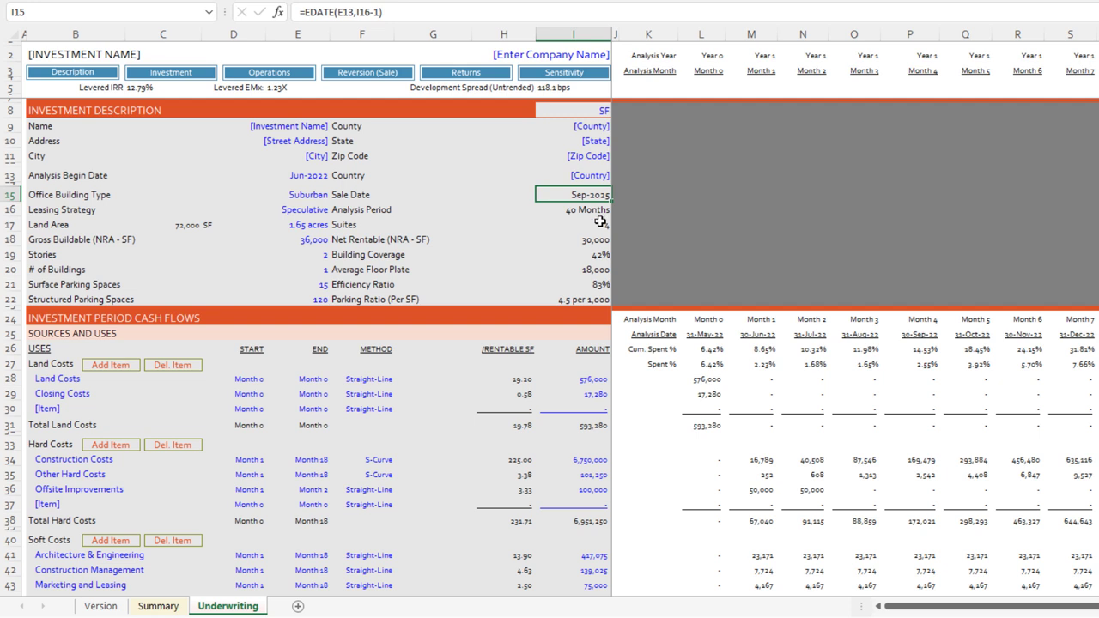
{"action": "left_click", "coordinate": [294, 129]}
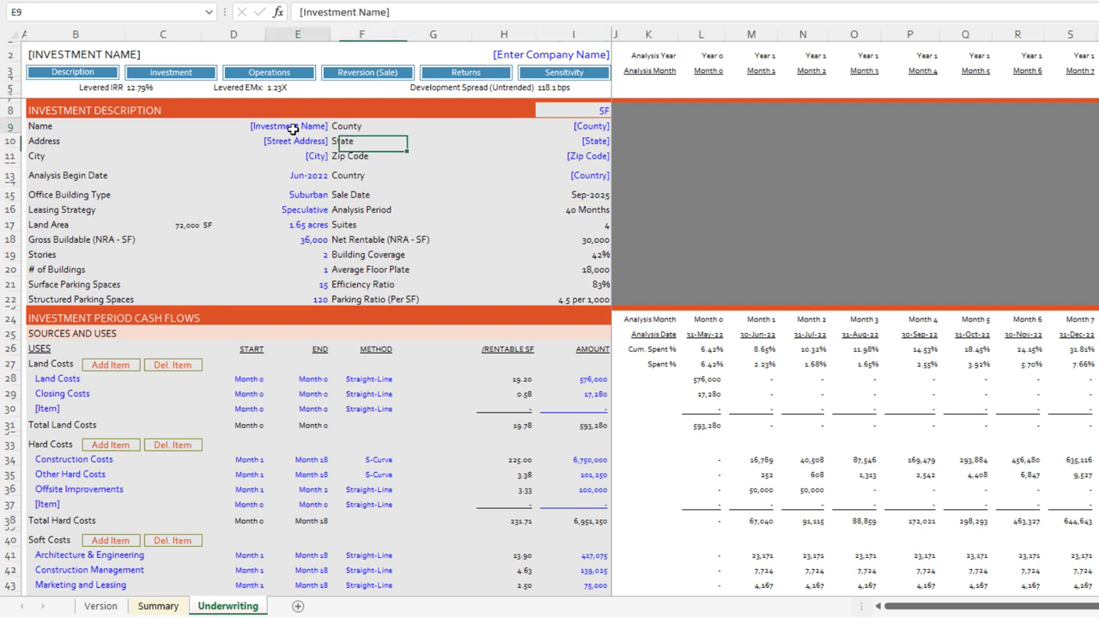
{"action": "left_click", "coordinate": [573, 196]}
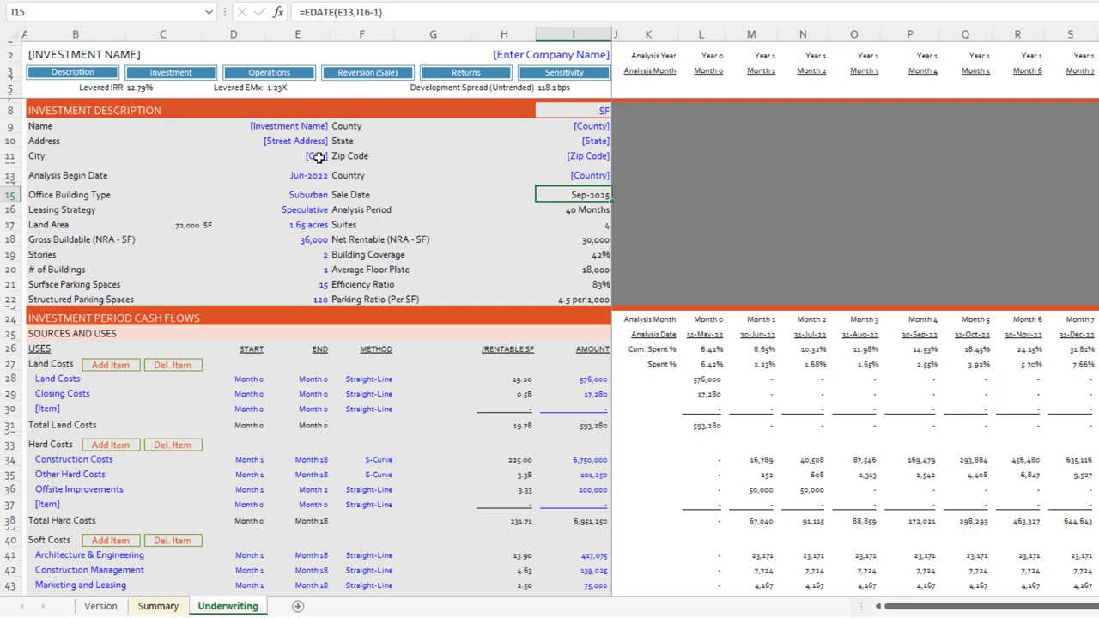
Step: Examine the Land Costs line under Sources and Uses, from its method and amount across to its monthly cash flows
{"action": "scroll", "coordinate": [309, 164], "scroll_direction": "down", "scroll_amount": 4}
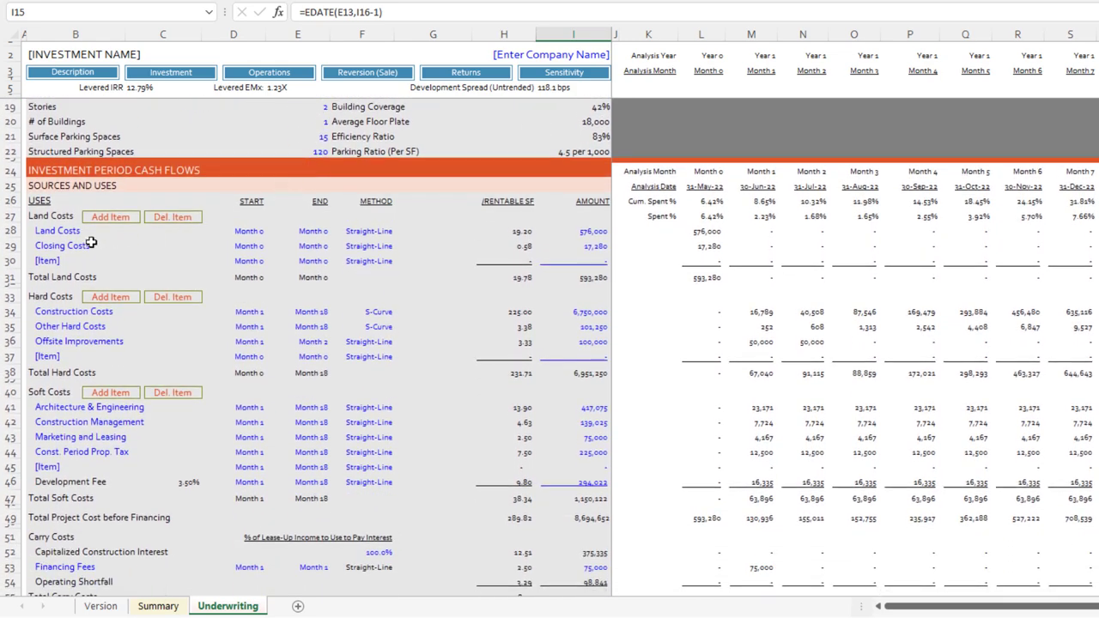
{"action": "scroll", "coordinate": [249, 234], "scroll_direction": "down", "scroll_amount": 1}
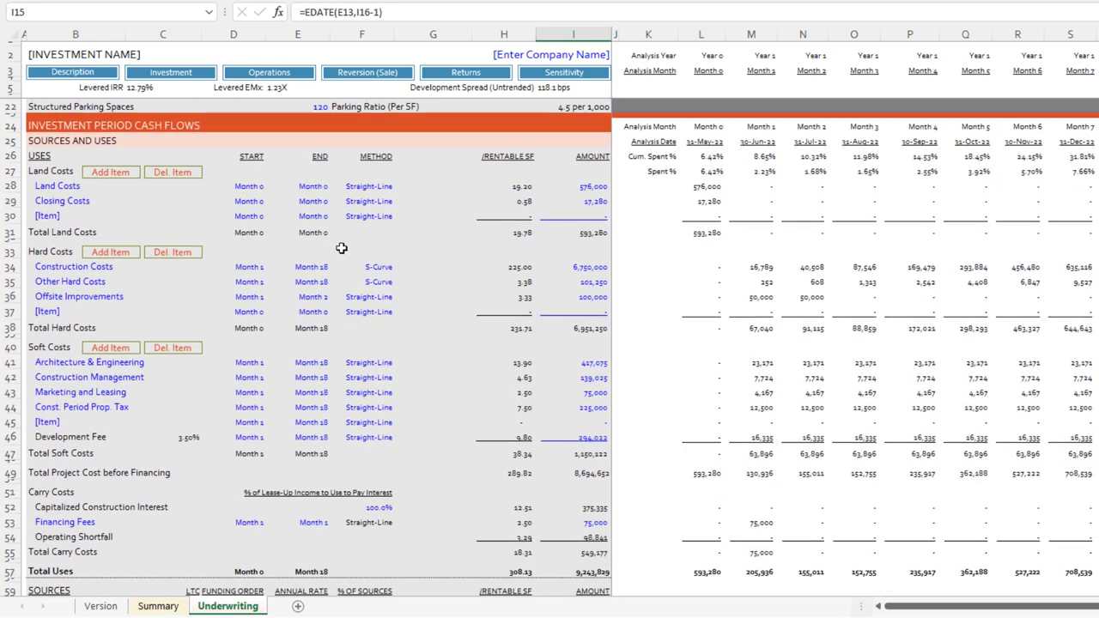
{"action": "scroll", "coordinate": [341, 248], "scroll_direction": "down", "scroll_amount": 1}
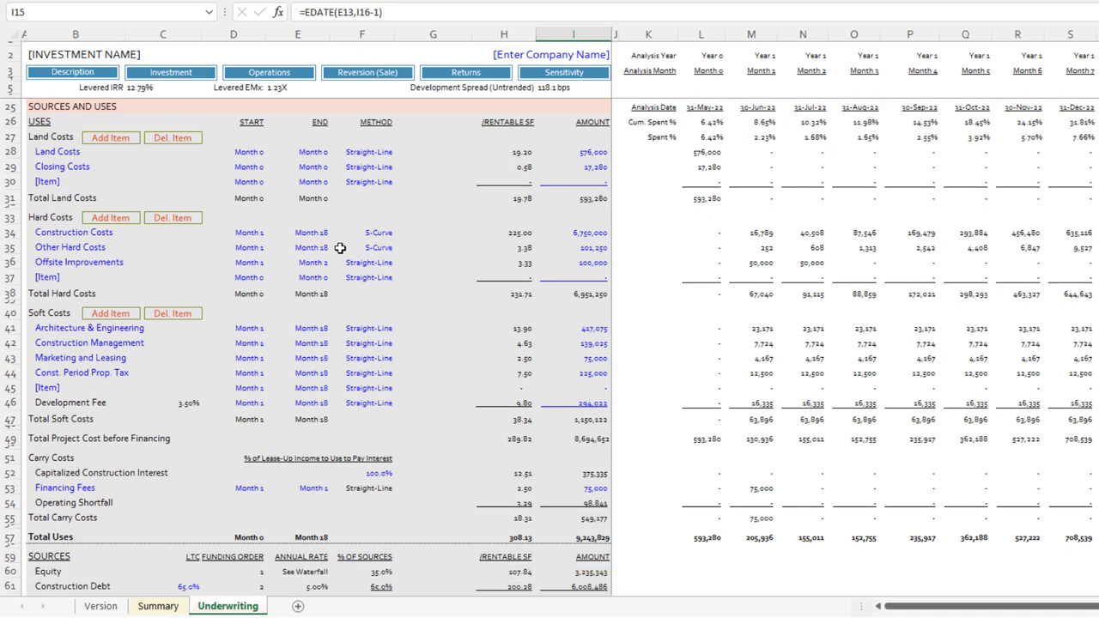
{"action": "left_click", "coordinate": [60, 154]}
{"action": "left_click", "coordinate": [378, 152]}
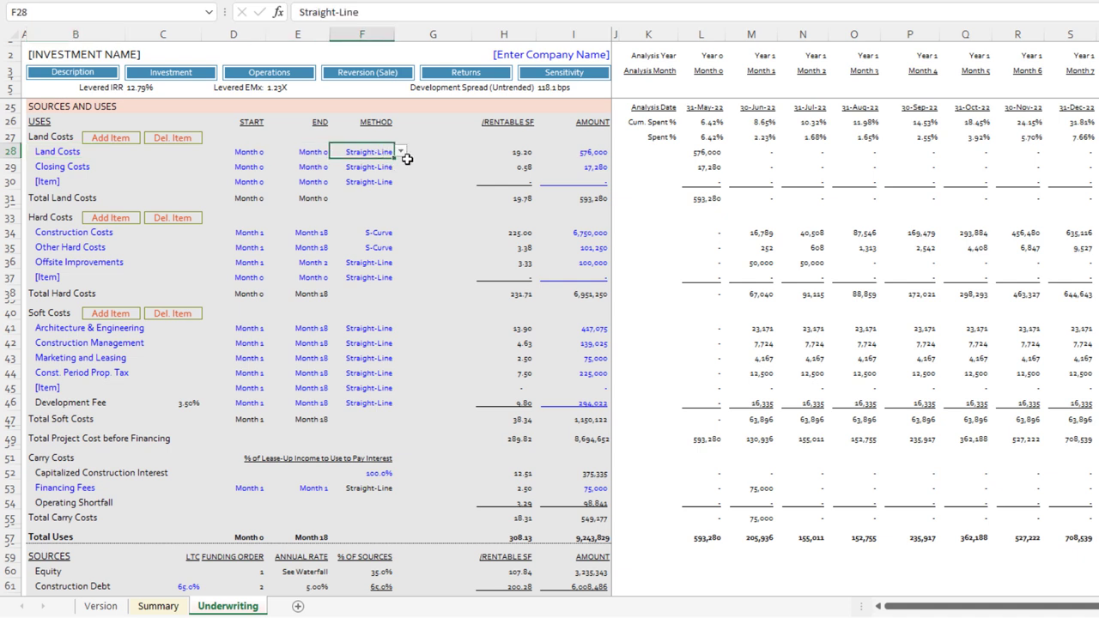
{"action": "left_click", "coordinate": [581, 152]}
{"action": "left_click", "coordinate": [716, 152]}
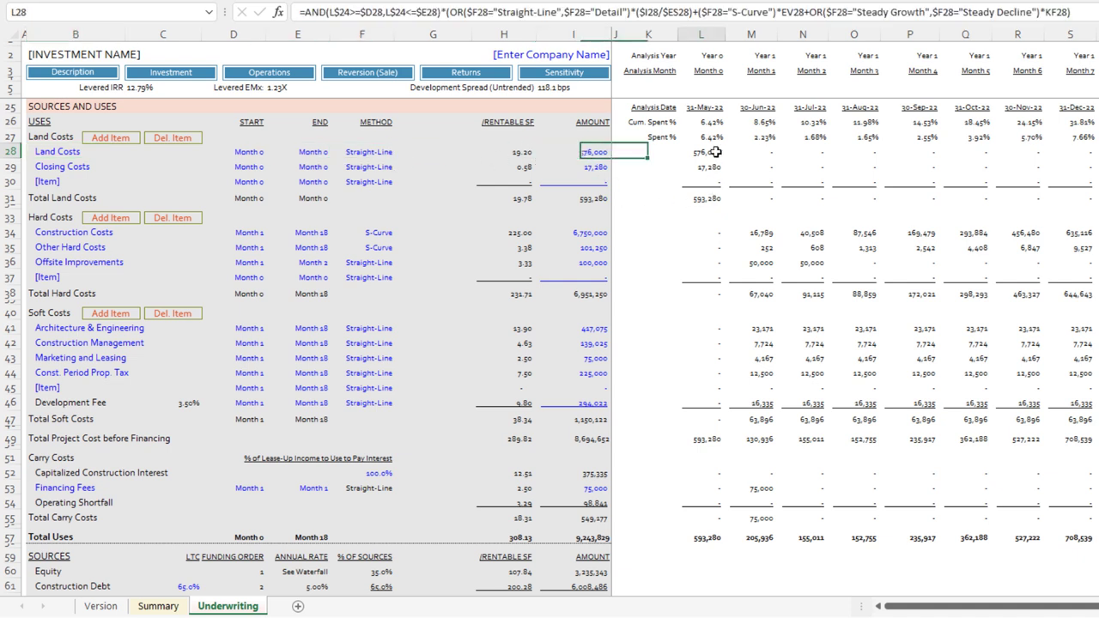
{"action": "left_click", "coordinate": [926, 152]}
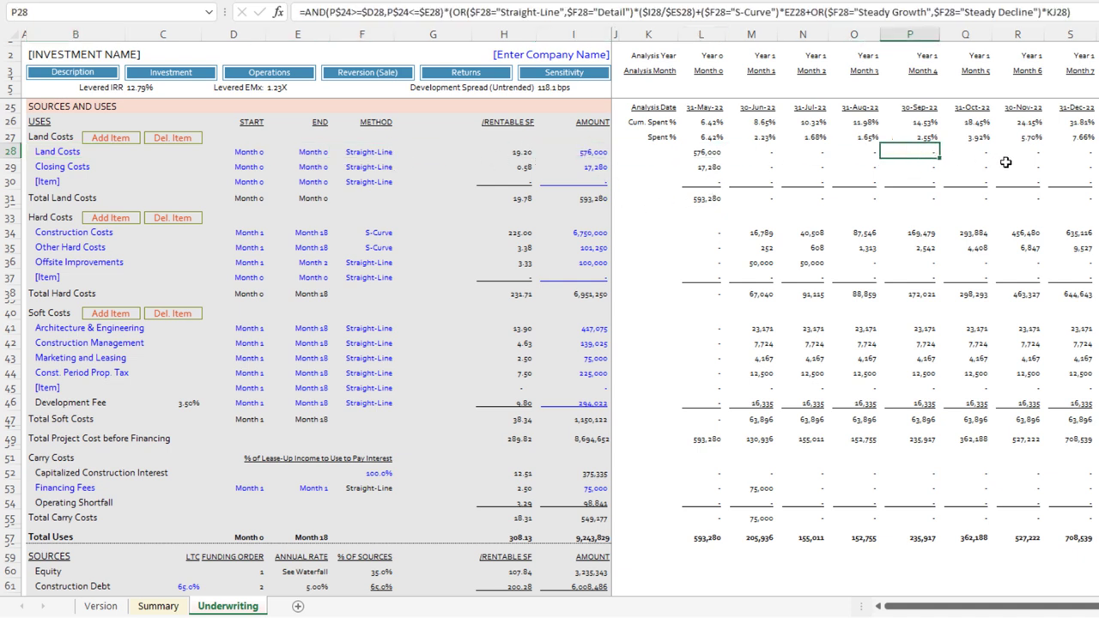
{"action": "left_click", "coordinate": [1095, 152]}
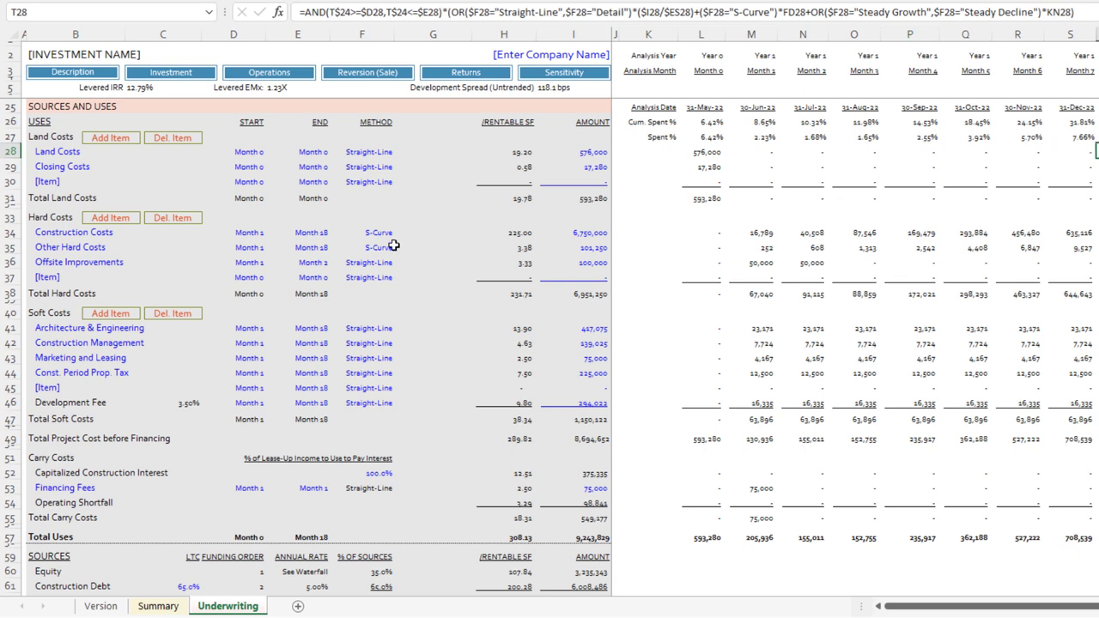
Step: Skim the Underwriting sheet, then use its navigation links to visit the Investment Description and Investment Period Cash Flows sections
{"action": "scroll", "coordinate": [393, 246], "scroll_direction": "up", "scroll_amount": 6}
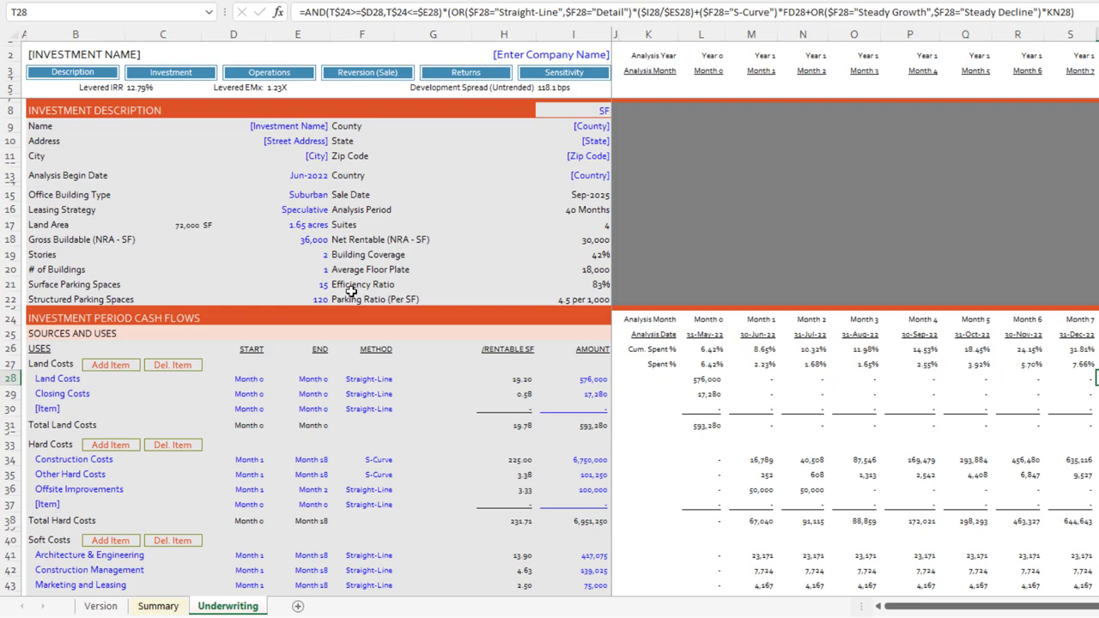
{"action": "scroll", "coordinate": [352, 292], "scroll_direction": "down", "scroll_amount": 13}
{"action": "scroll", "coordinate": [348, 306], "scroll_direction": "down", "scroll_amount": 3}
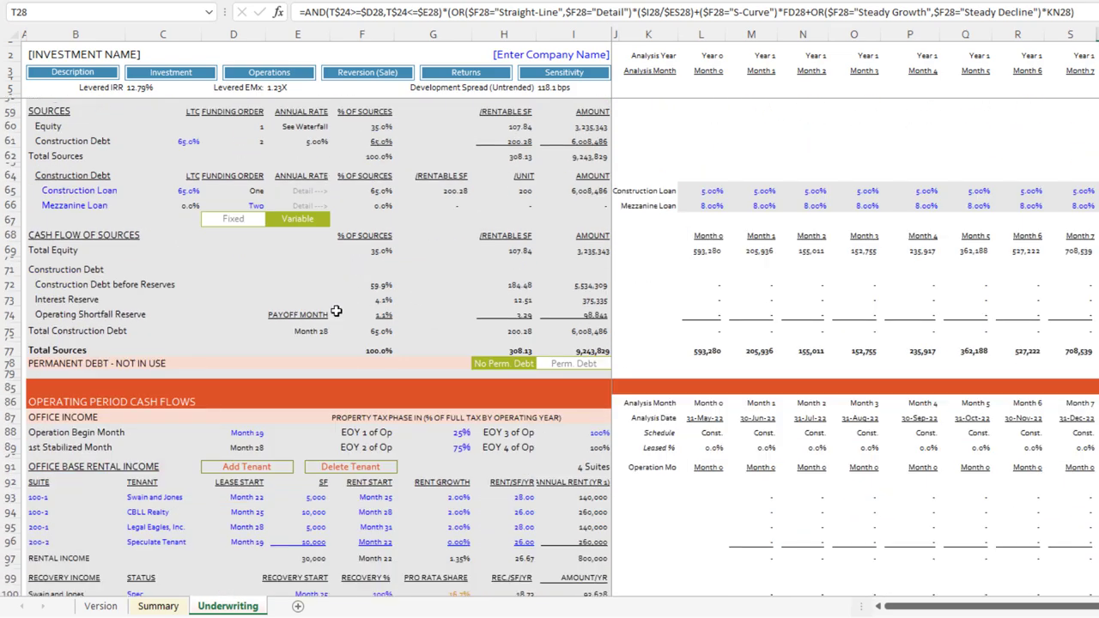
{"action": "scroll", "coordinate": [336, 311], "scroll_direction": "up", "scroll_amount": 16}
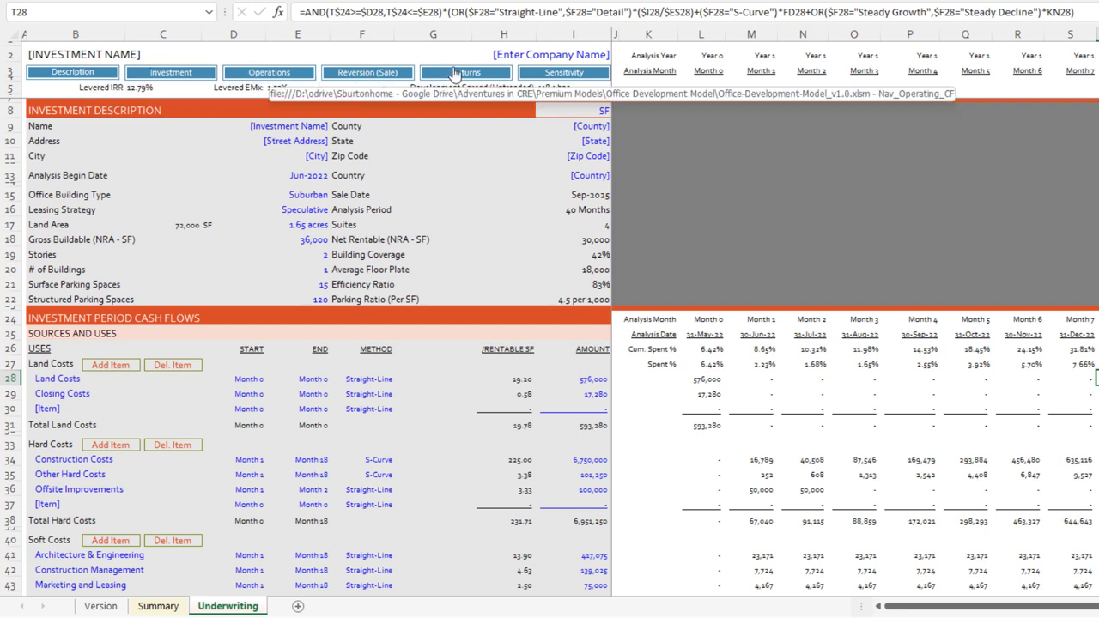
{"action": "left_click", "coordinate": [82, 75]}
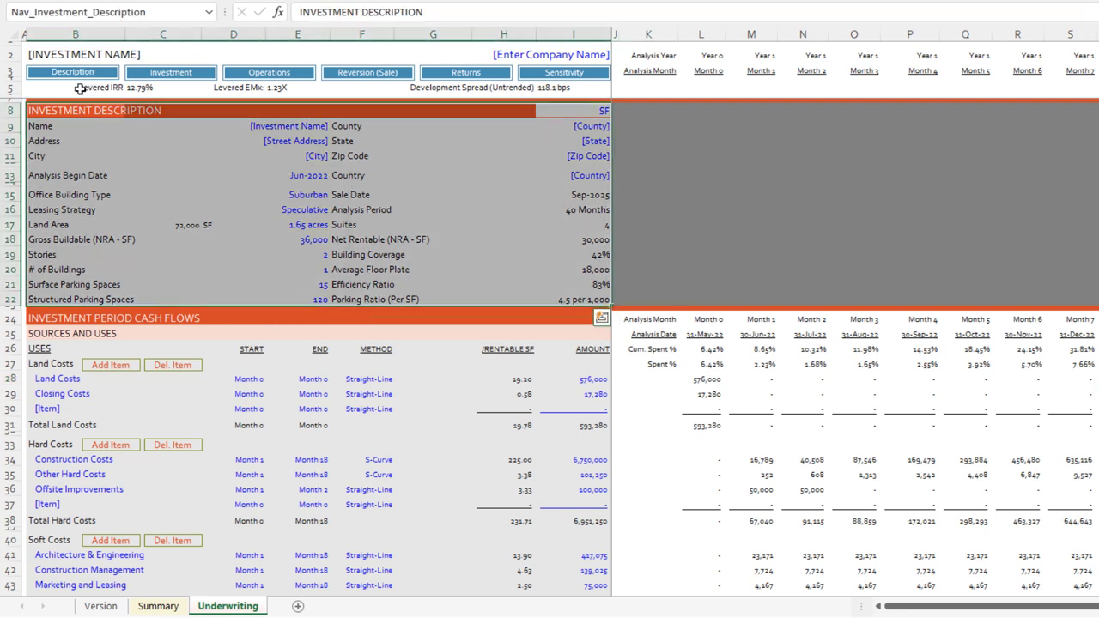
{"action": "left_click", "coordinate": [179, 77]}
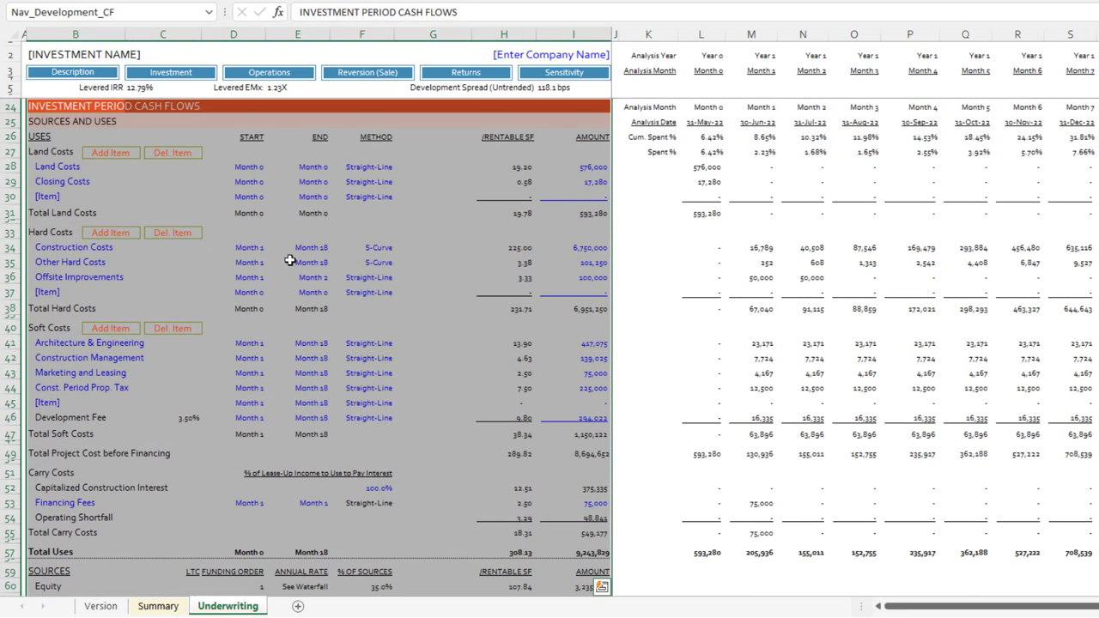
{"action": "left_click", "coordinate": [290, 260]}
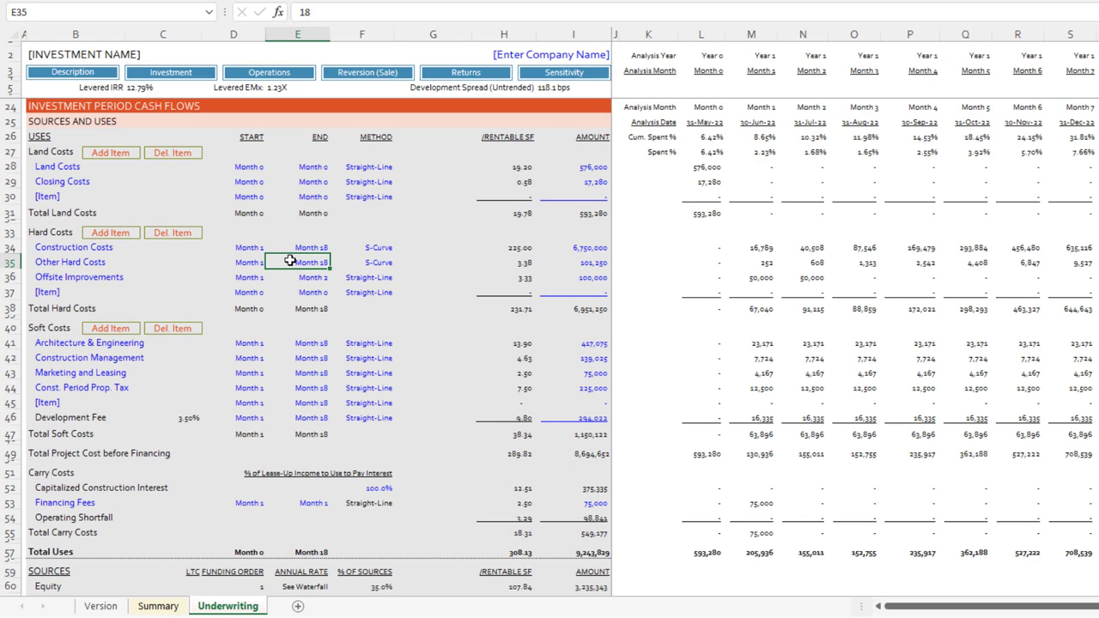
Step: Go to the Operating Period Cash Flows section and review it down to the Cash Flow from Operations row
{"action": "left_click", "coordinate": [261, 77]}
{"action": "left_click", "coordinate": [455, 243]}
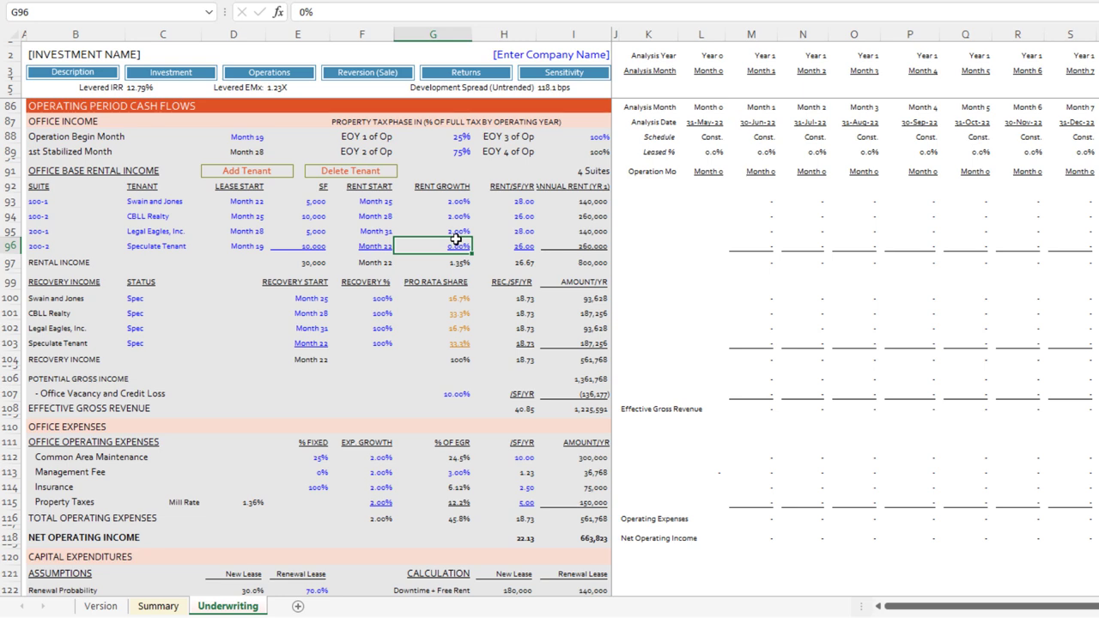
{"action": "scroll", "coordinate": [446, 232], "scroll_direction": "down", "scroll_amount": 7}
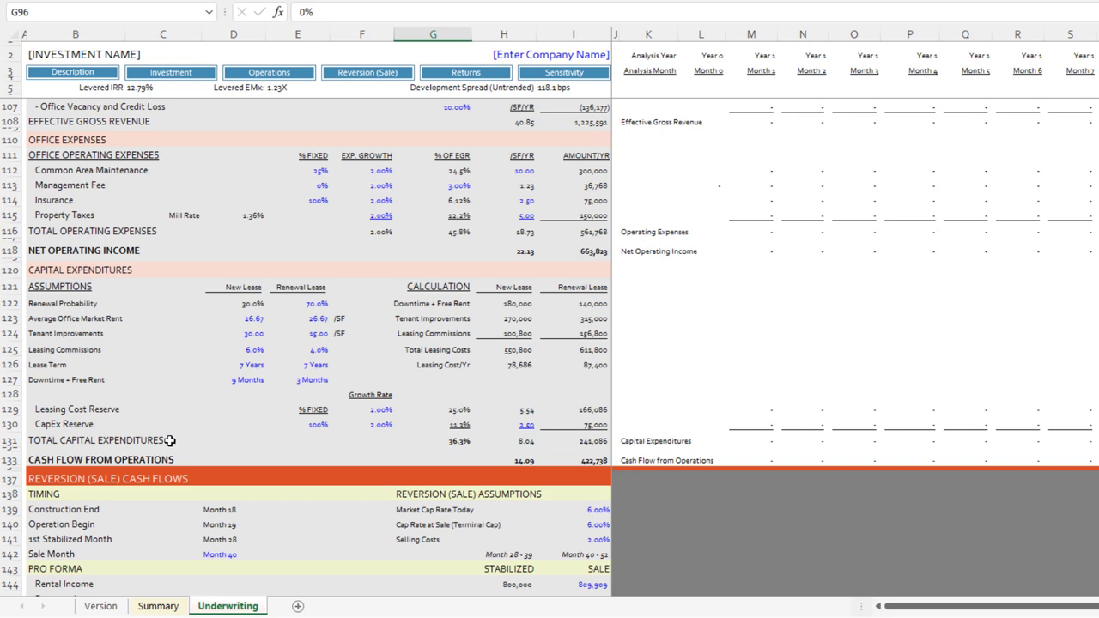
{"action": "left_click", "coordinate": [75, 460]}
Step: Switch the model to Perm. Debt and check the Debt Service and Cash Flow after Financing rows under operations
{"action": "scroll", "coordinate": [313, 317], "scroll_direction": "up", "scroll_amount": 11}
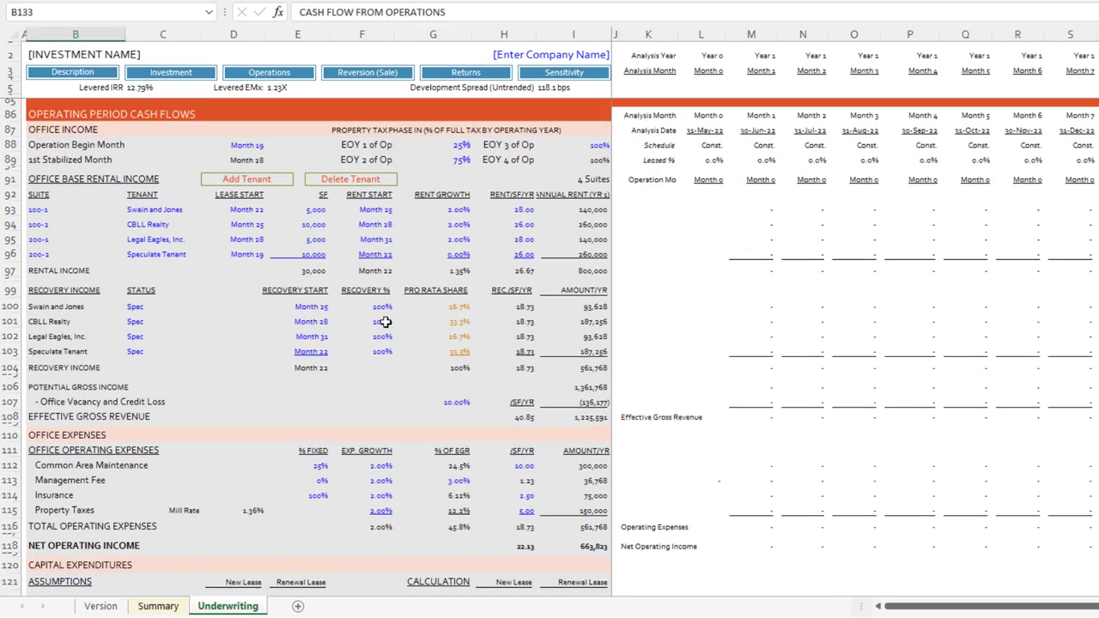
{"action": "scroll", "coordinate": [386, 321], "scroll_direction": "up", "scroll_amount": 2}
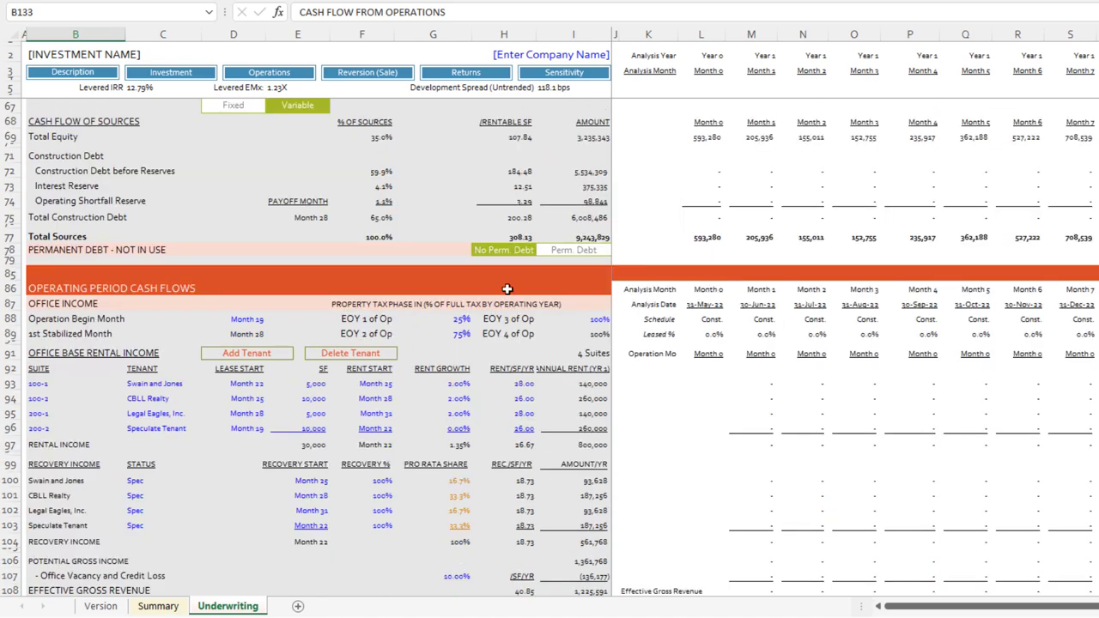
{"action": "left_click", "coordinate": [573, 250]}
{"action": "scroll", "coordinate": [321, 287], "scroll_direction": "down", "scroll_amount": 16}
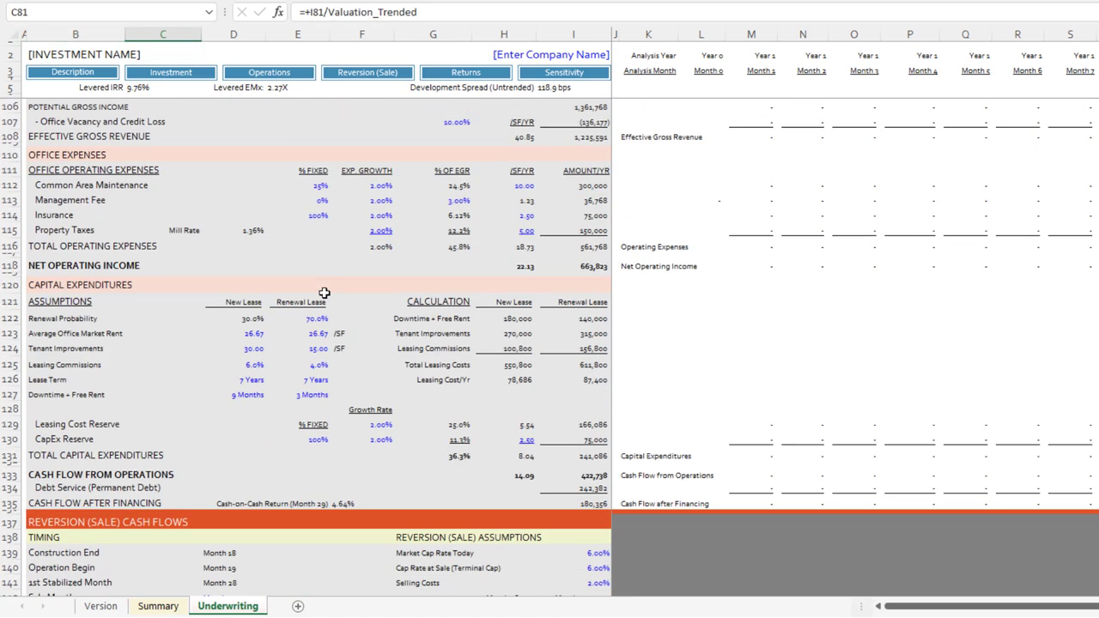
{"action": "left_click", "coordinate": [57, 364]}
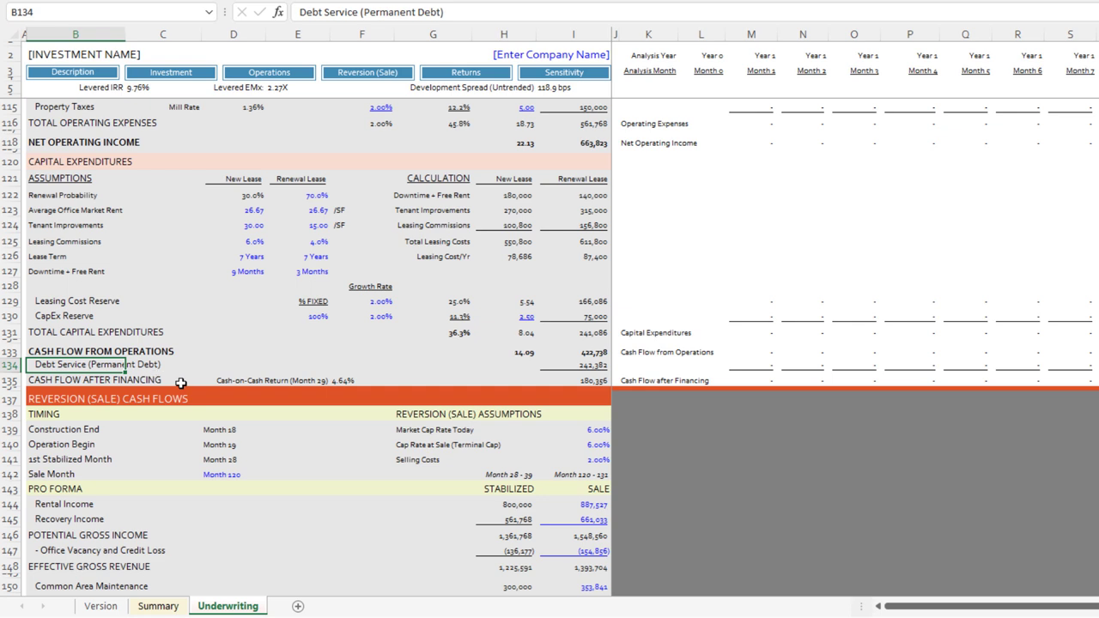
{"action": "left_click", "coordinate": [73, 379]}
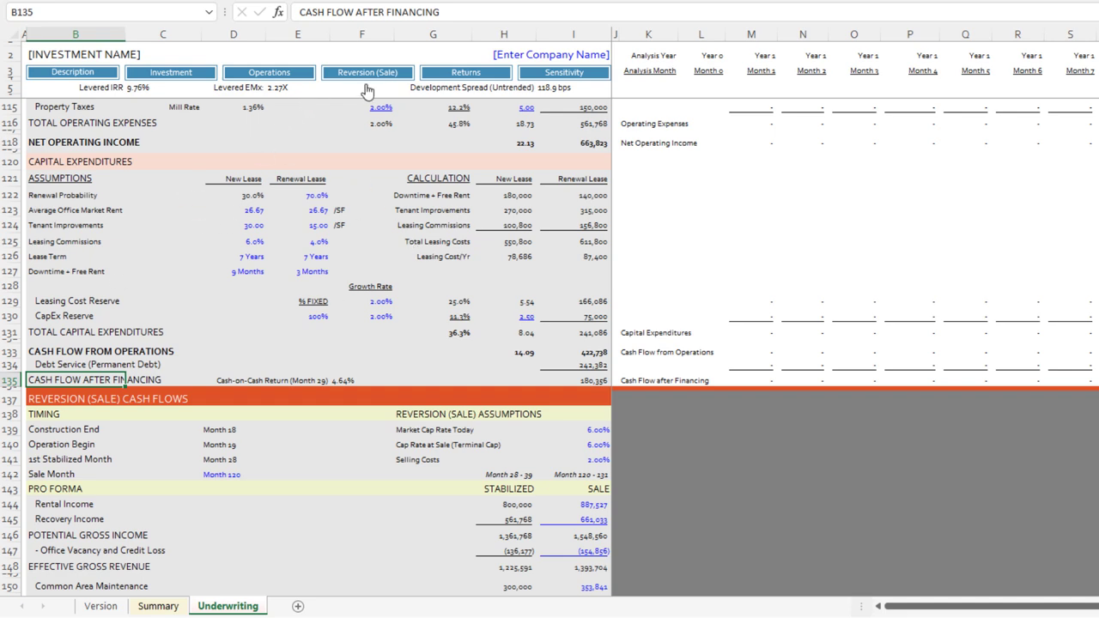
Step: Use the navigation links to view the Reversion (Sale) Cash Flows section and the Returns section
{"action": "left_click", "coordinate": [365, 86]}
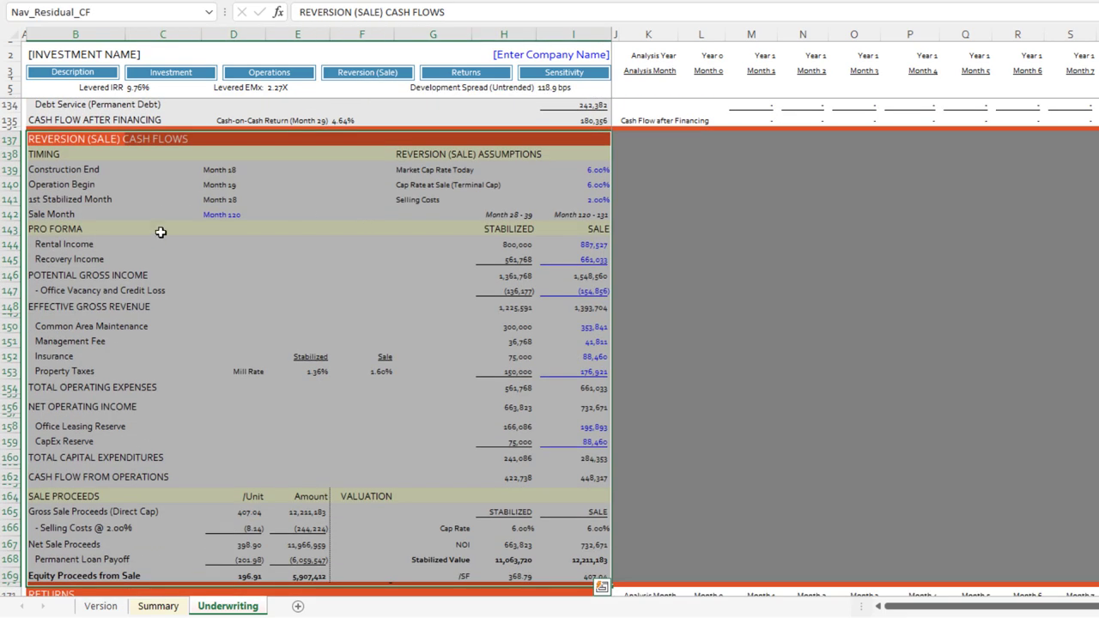
{"action": "left_click", "coordinate": [216, 272]}
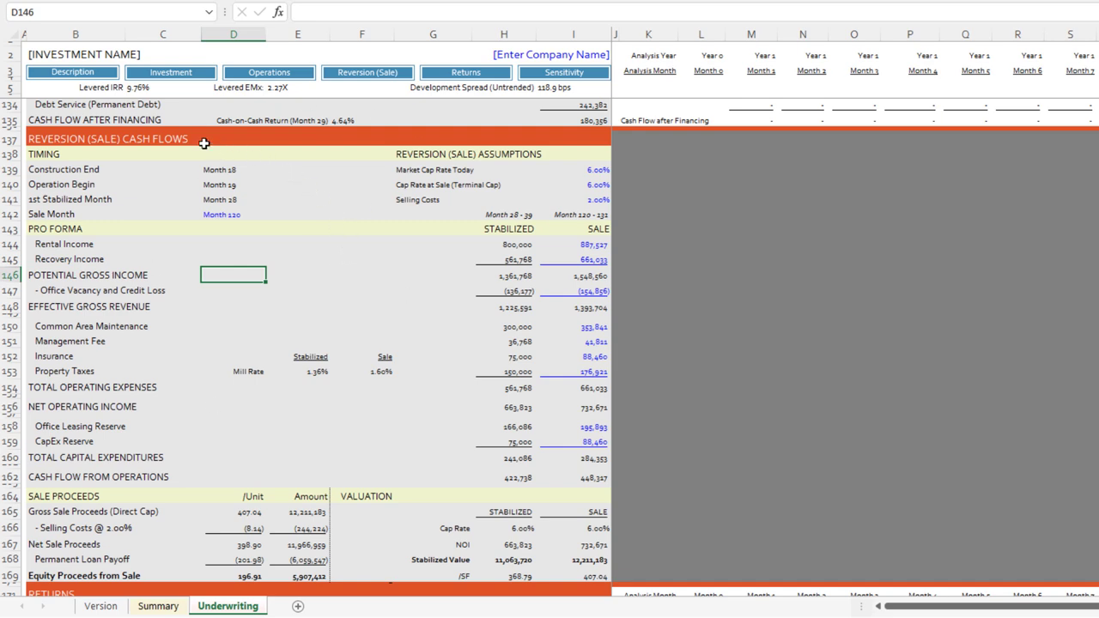
{"action": "left_click", "coordinate": [455, 75]}
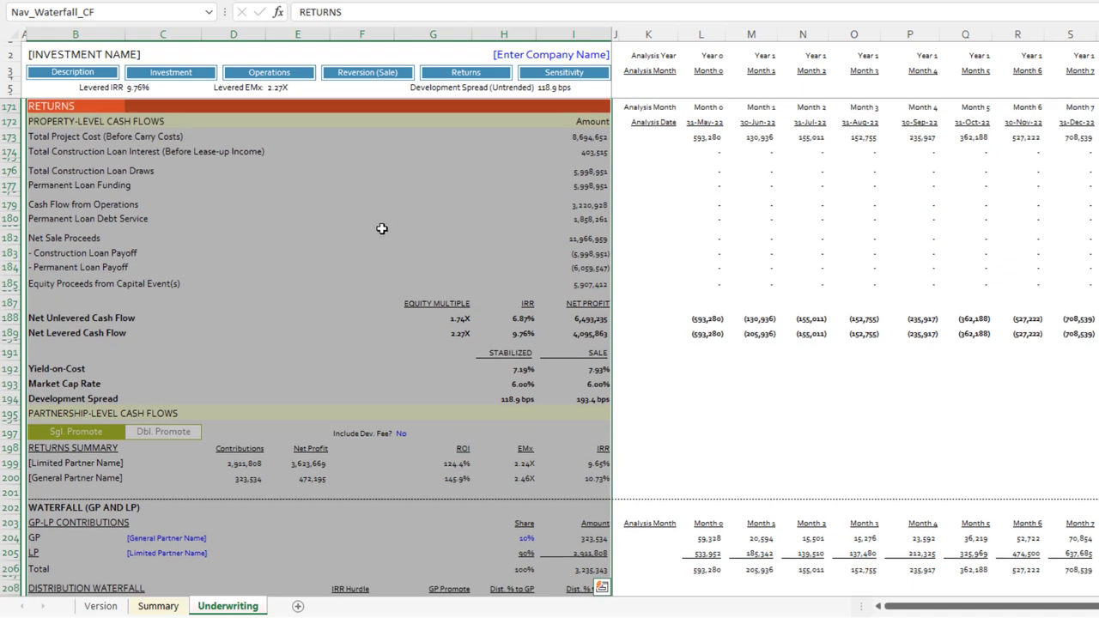
{"action": "left_click", "coordinate": [381, 227]}
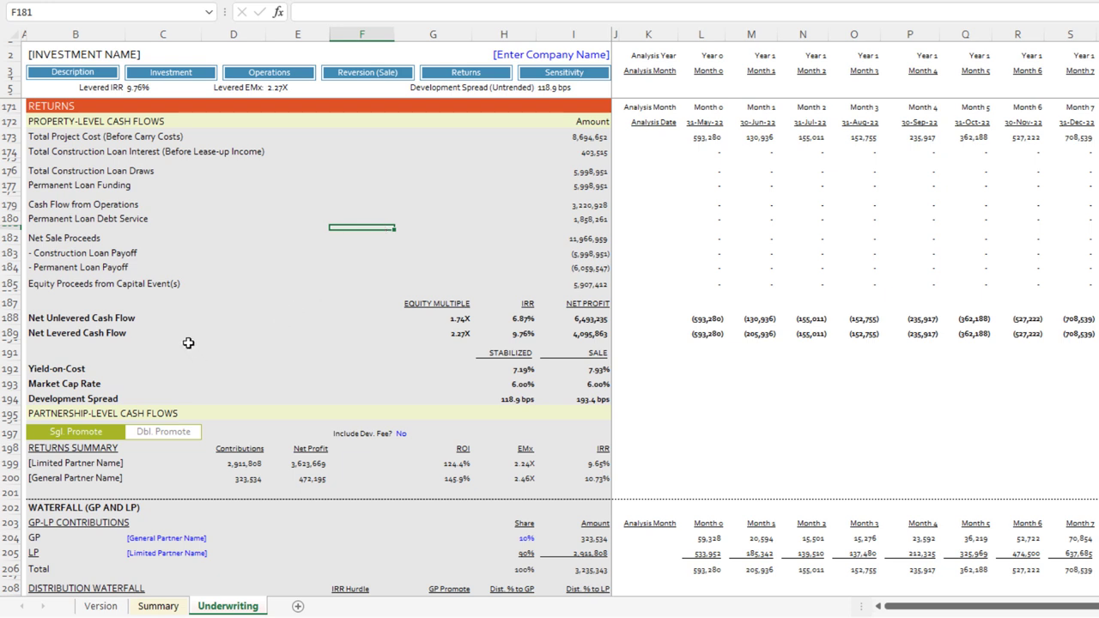
Step: Examine the Yield-on-Cost, Market Cap Rate and Development Spread rows and the unlevered equity multiple among the property-level returns
{"action": "left_click", "coordinate": [86, 367]}
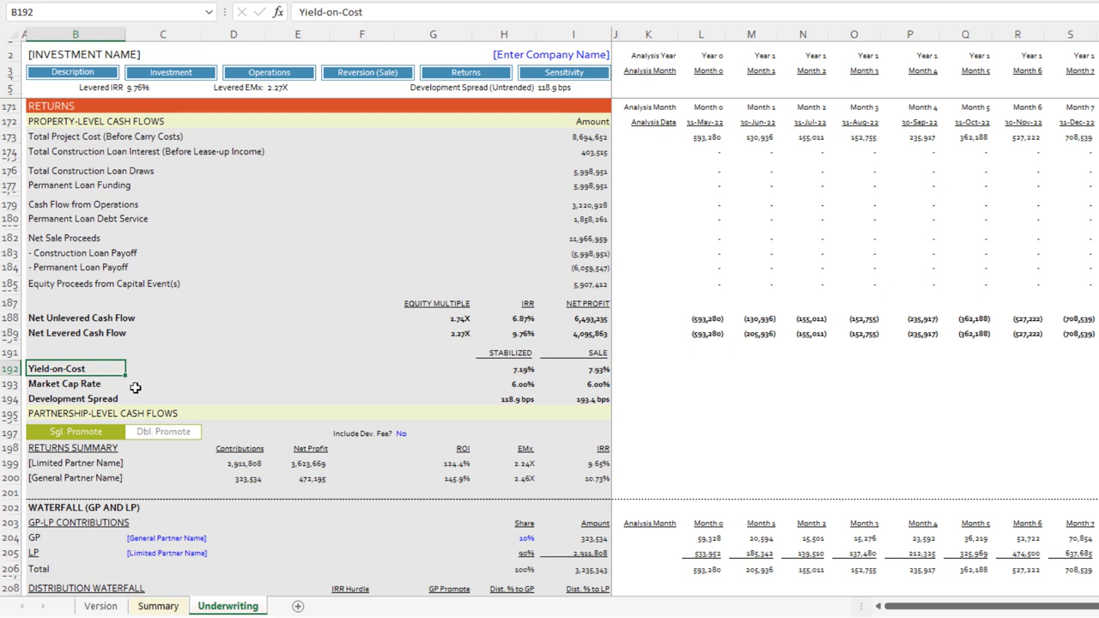
{"action": "left_click", "coordinate": [96, 385]}
{"action": "left_click", "coordinate": [93, 399]}
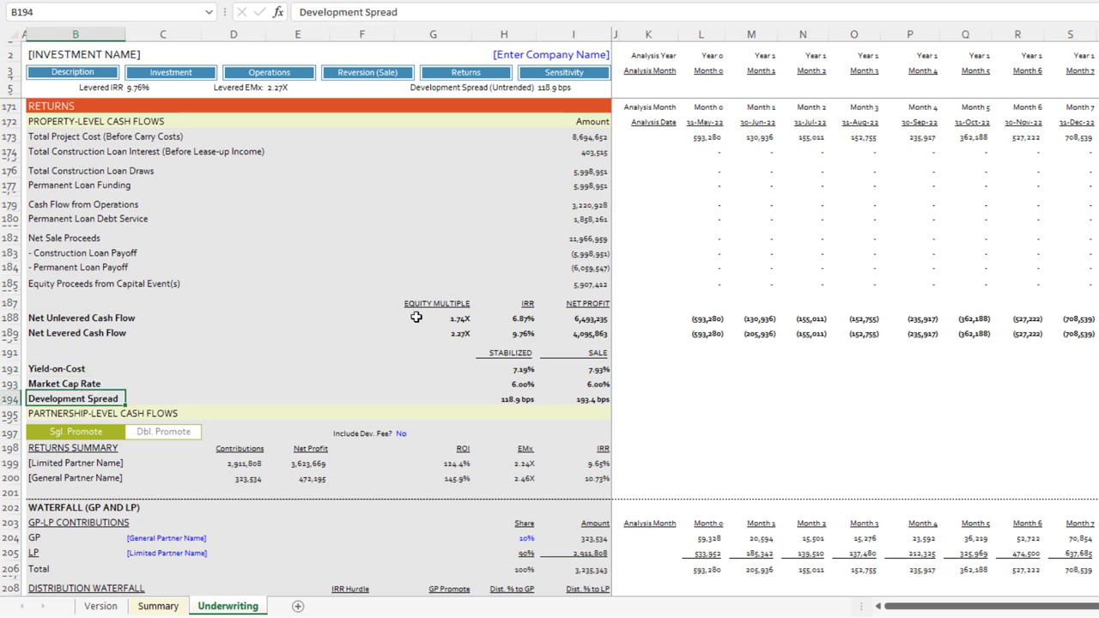
{"action": "left_click", "coordinate": [443, 316]}
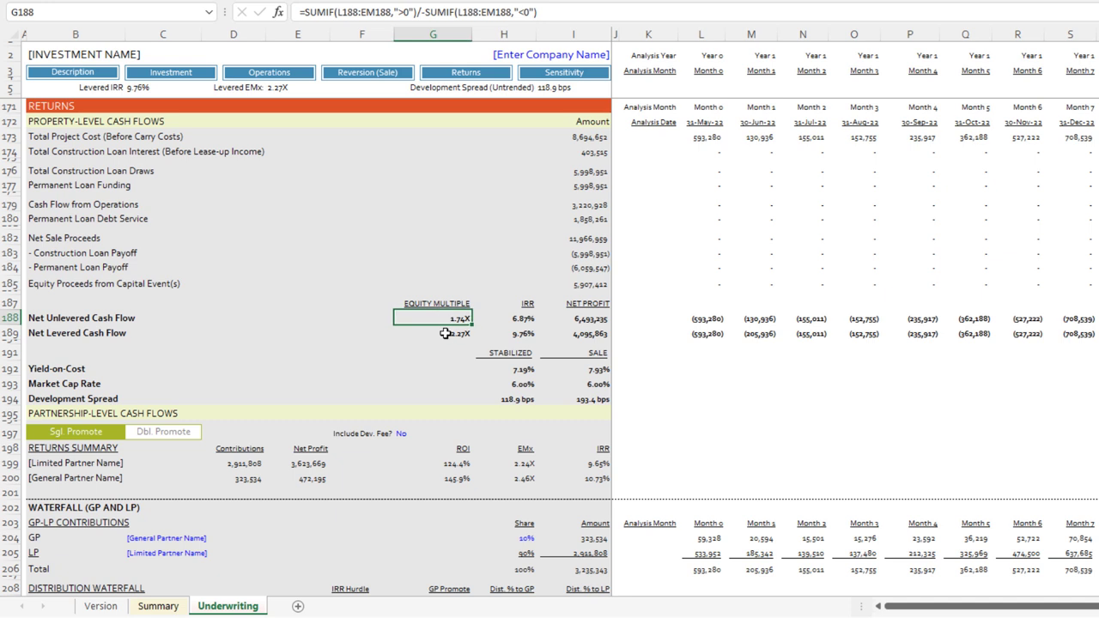
Step: Check the IRR and net profit formulas in the Net Unlevered Cash Flow row
{"action": "left_click", "coordinate": [516, 317]}
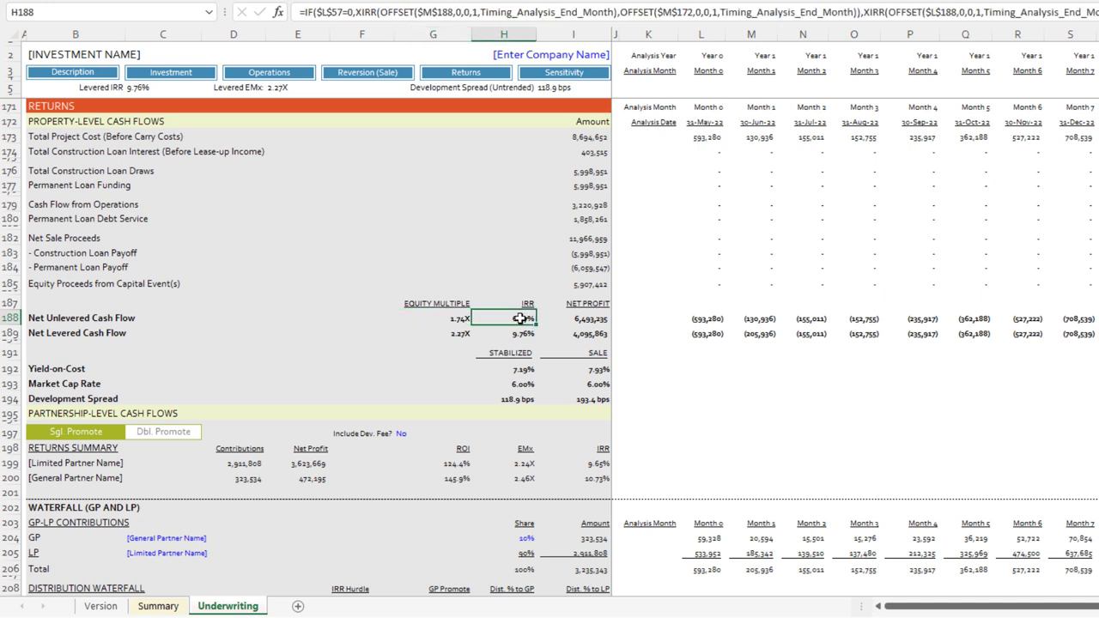
{"action": "left_click", "coordinate": [589, 319]}
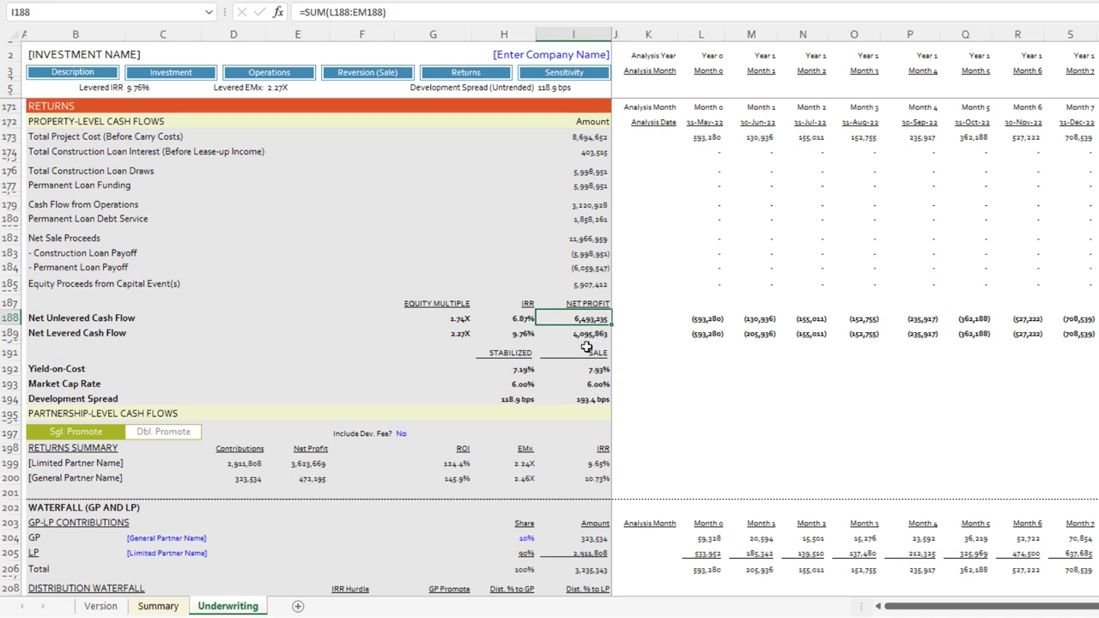
{"action": "left_click", "coordinate": [504, 281]}
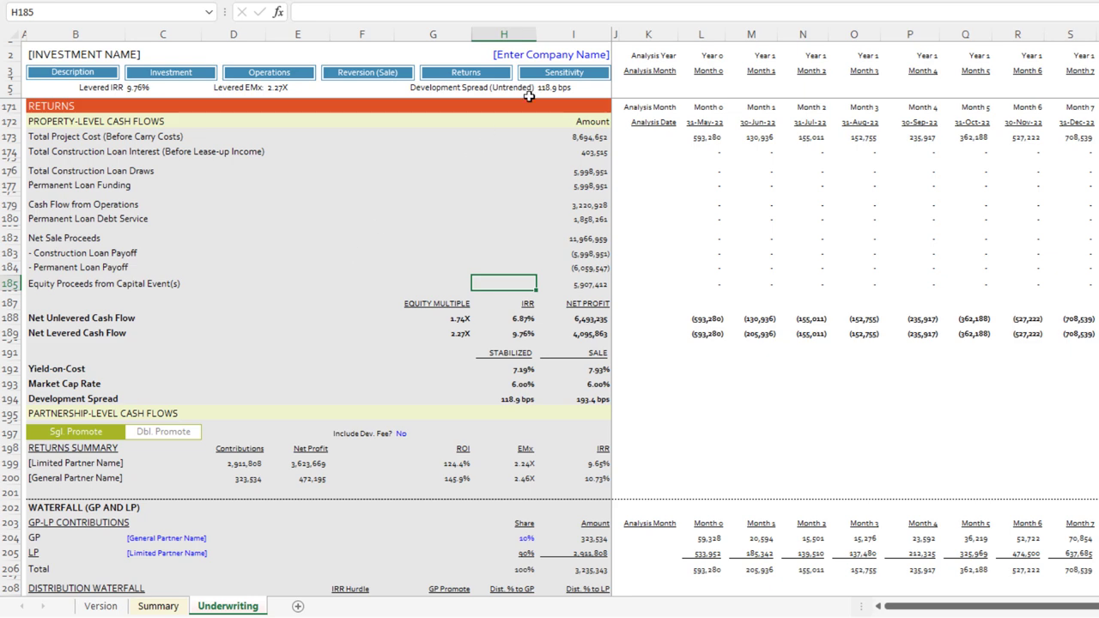
Step: Switch the Partnership-Level Cash Flows to Dbl. Promote to view the second waterfall, and return them to Sgl. Promote
{"action": "scroll", "coordinate": [434, 215], "scroll_direction": "down", "scroll_amount": 4}
{"action": "scroll", "coordinate": [434, 216], "scroll_direction": "down", "scroll_amount": 3}
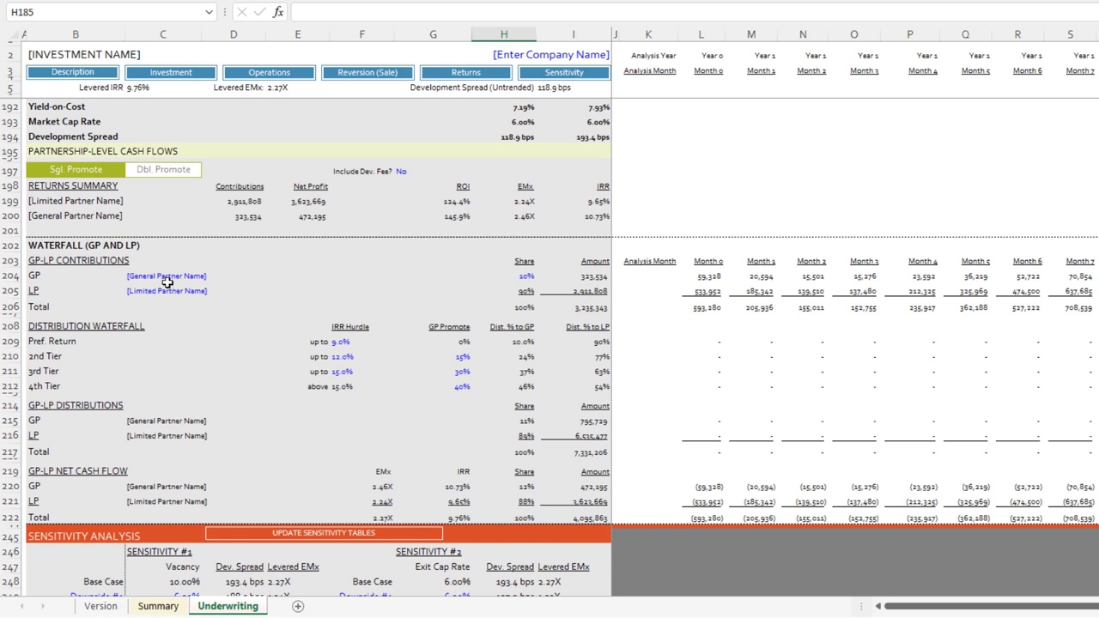
{"action": "left_click", "coordinate": [161, 170]}
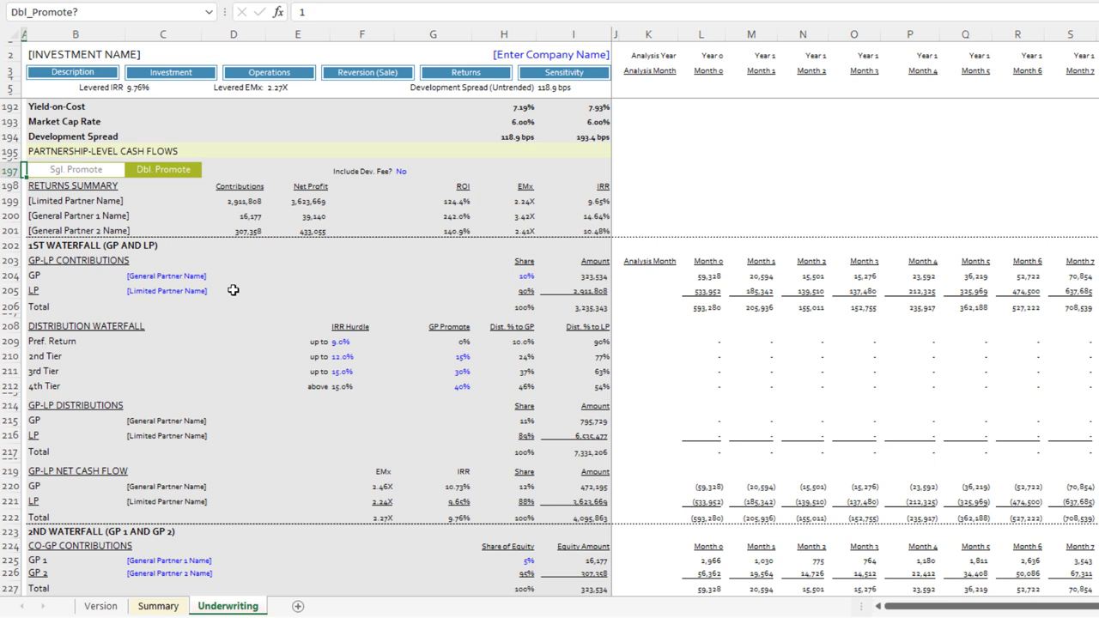
{"action": "left_click", "coordinate": [96, 175]}
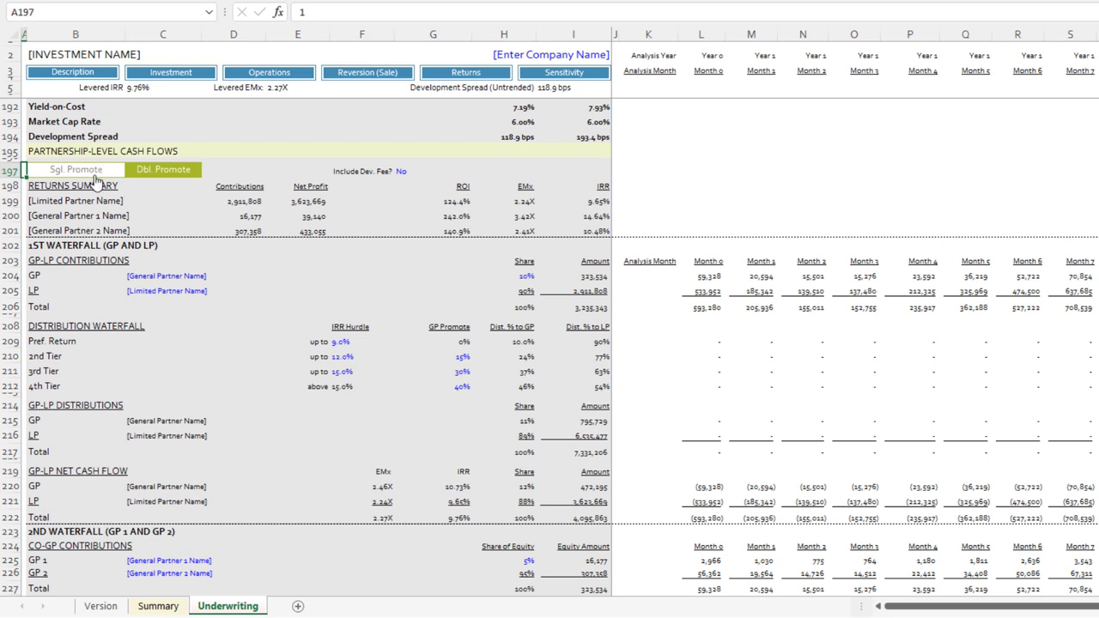
{"action": "scroll", "coordinate": [336, 329], "scroll_direction": "down", "scroll_amount": 1}
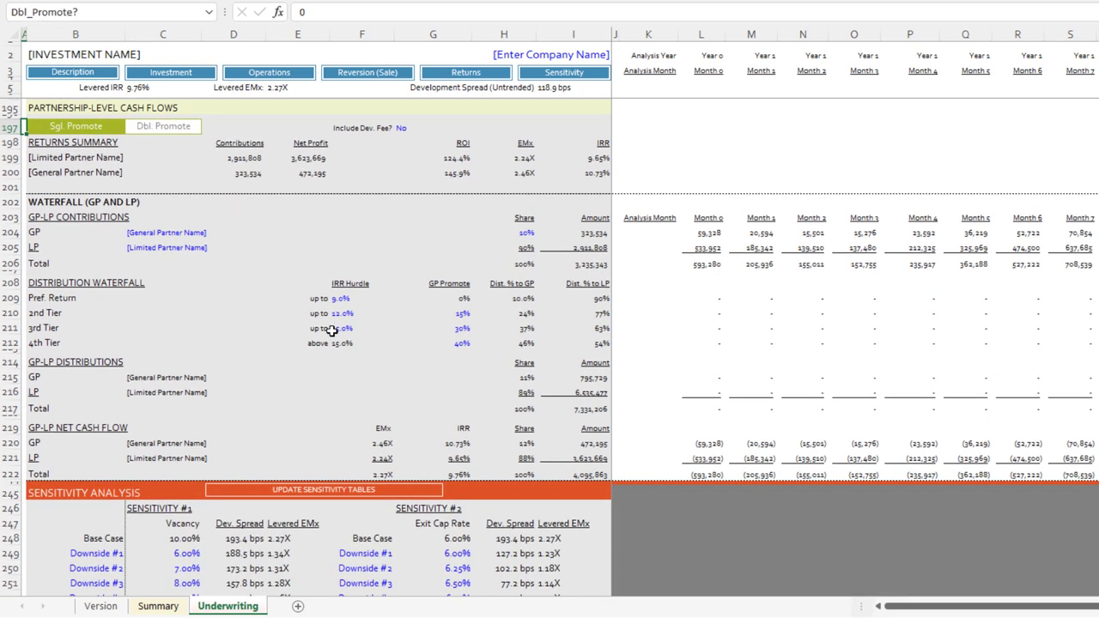
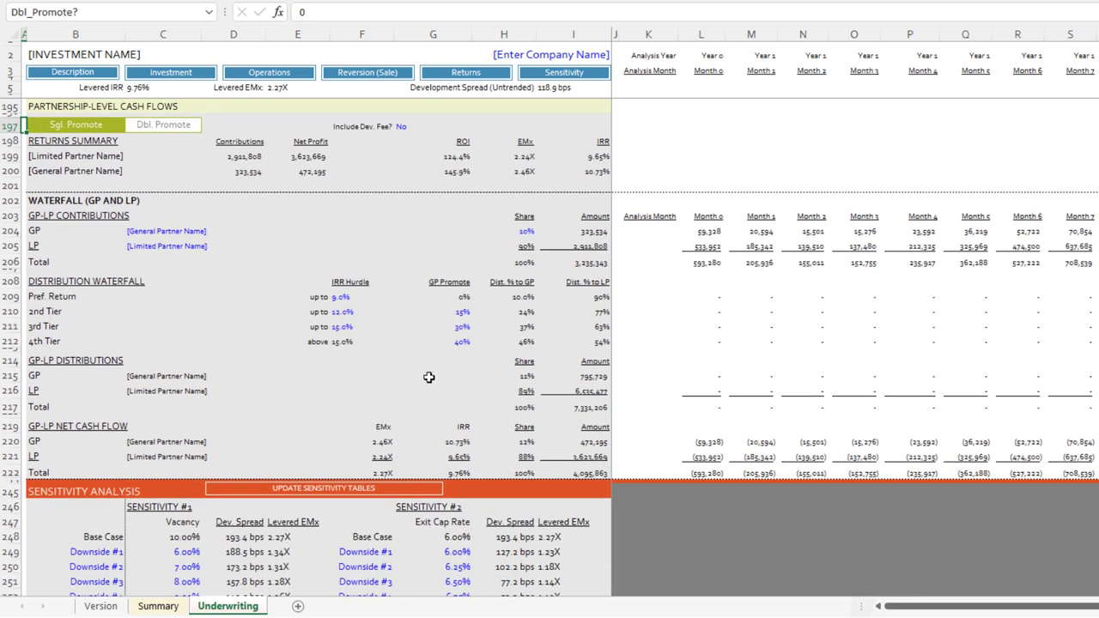
Step: Go to the Sensitivity Analysis section and check the Vacancy, Exit Cap Rate, Exp. Growth and Inc. Growth tables
{"action": "scroll", "coordinate": [422, 392], "scroll_direction": "down", "scroll_amount": 5}
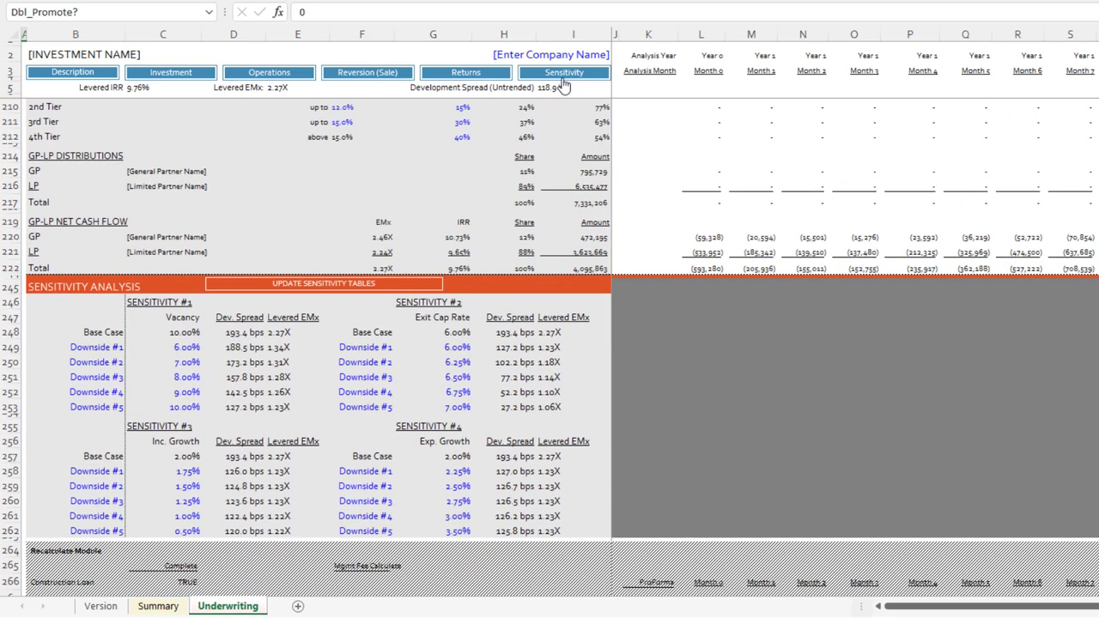
{"action": "left_click", "coordinate": [562, 76]}
{"action": "left_click", "coordinate": [272, 364]}
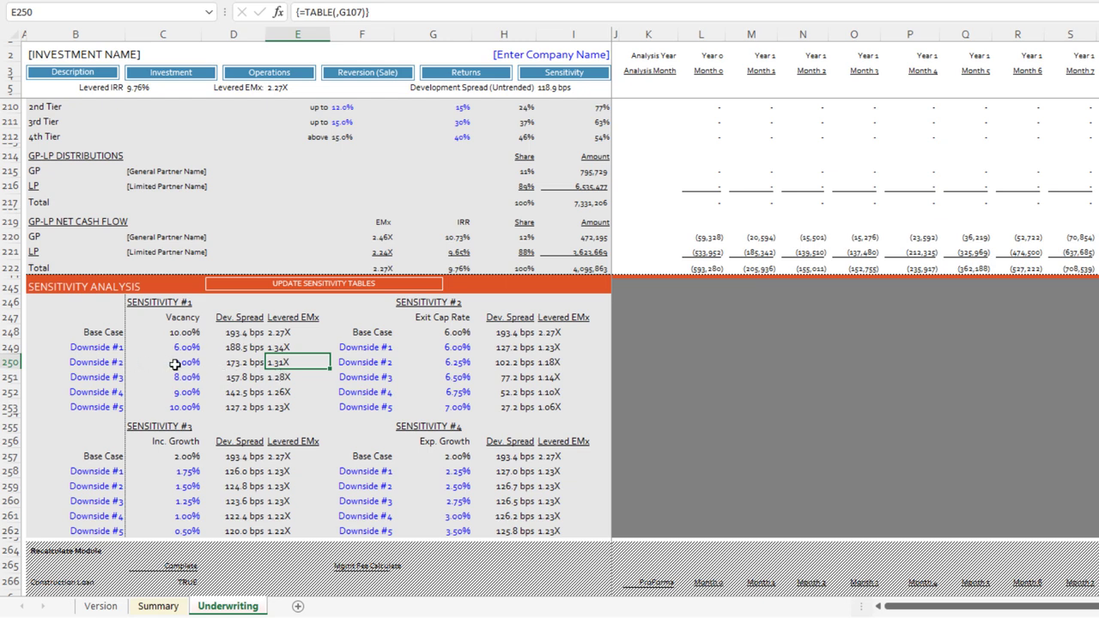
{"action": "left_click", "coordinate": [182, 317]}
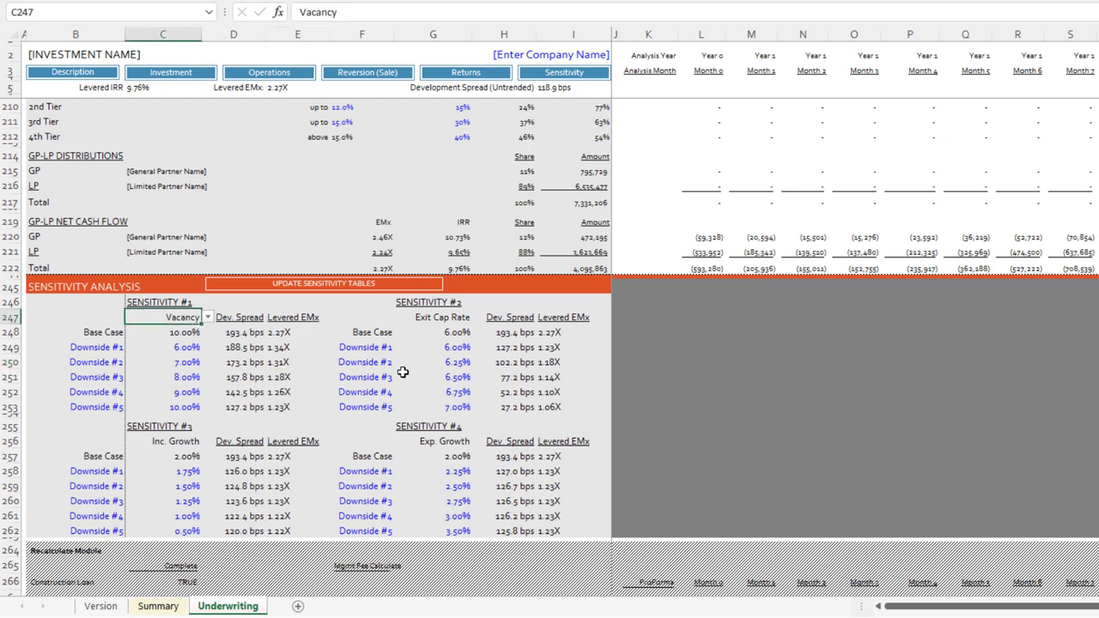
{"action": "left_click", "coordinate": [439, 323]}
{"action": "left_click", "coordinate": [460, 442]}
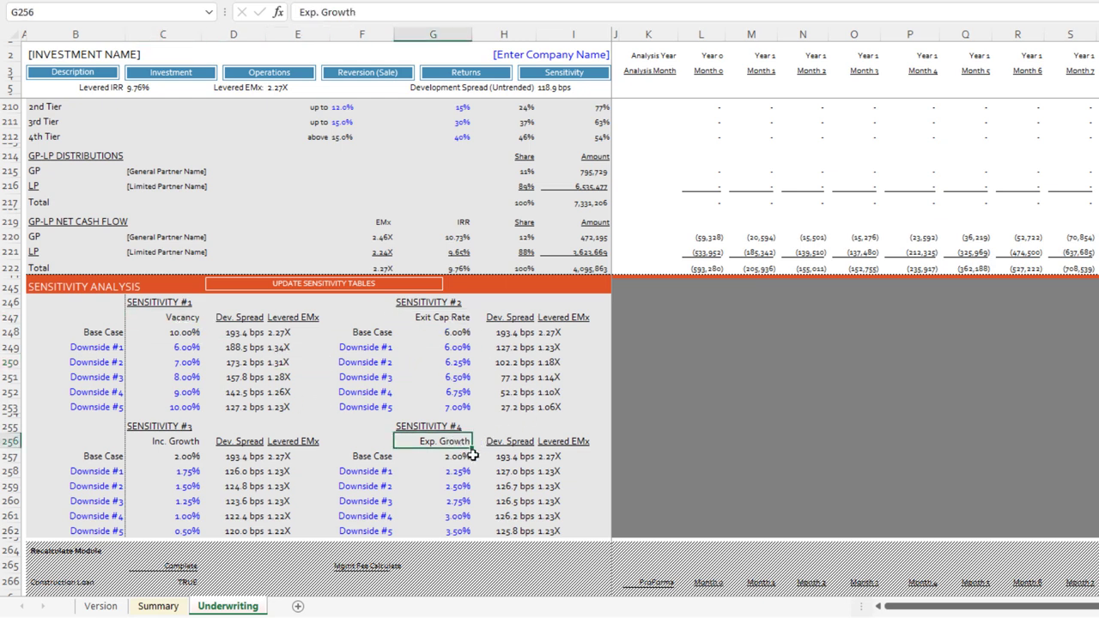
{"action": "left_click", "coordinate": [176, 440]}
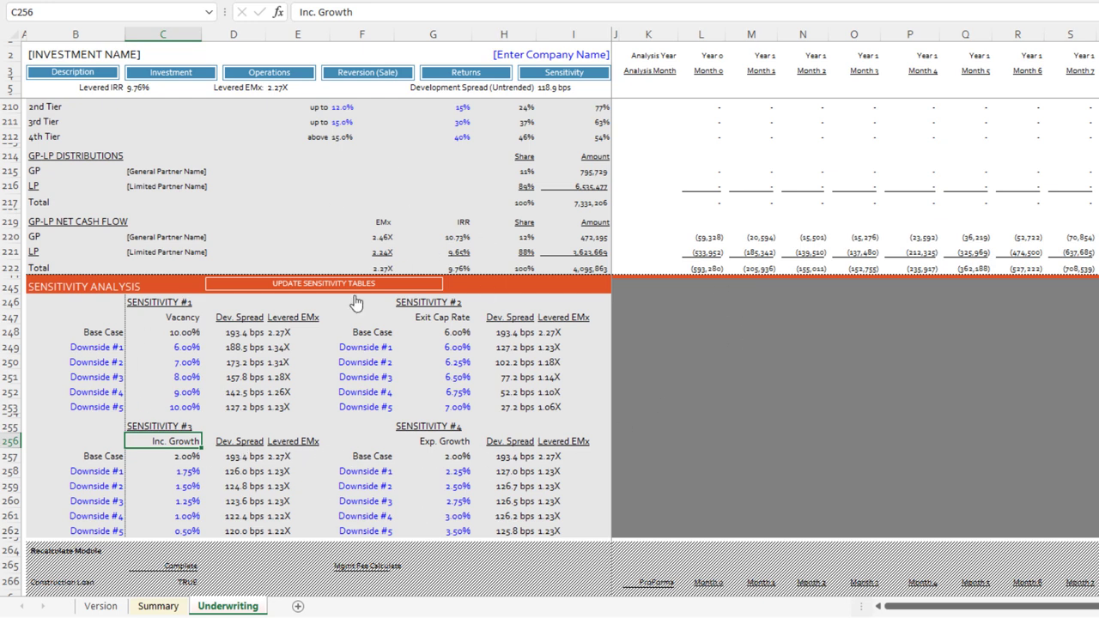
Step: Highlight columns B through I of the Underwriting sheet and return to the Investment Period Cash Flows section
{"action": "left_click_drag", "start_coordinate": [164, 34], "coordinate": [574, 39]}
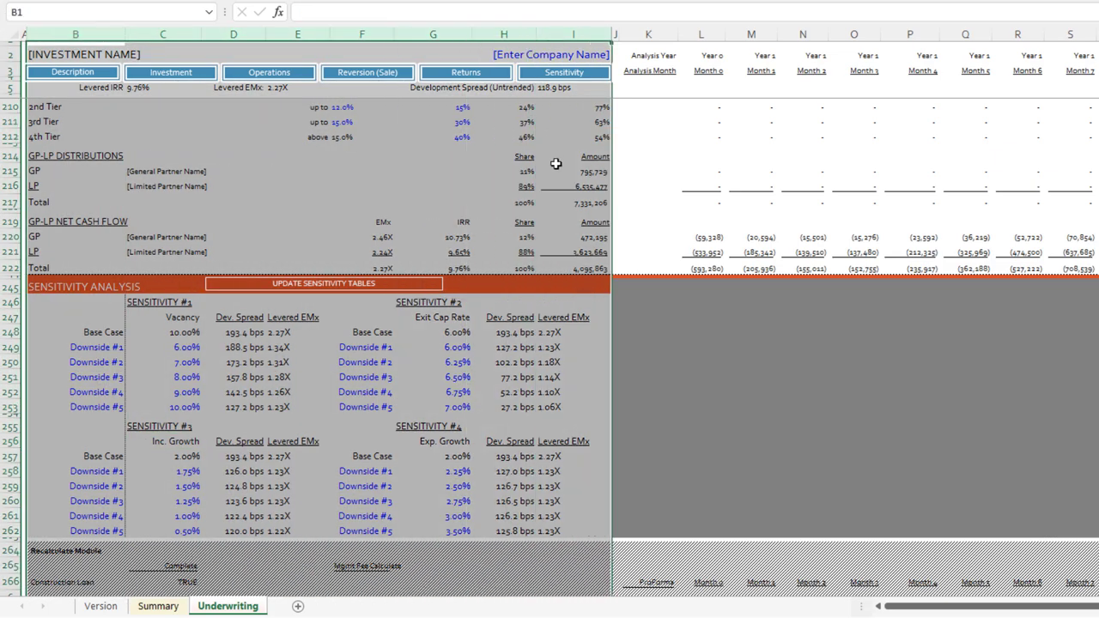
{"action": "left_click", "coordinate": [571, 196]}
{"action": "scroll", "coordinate": [623, 257], "scroll_direction": "up", "scroll_amount": 20}
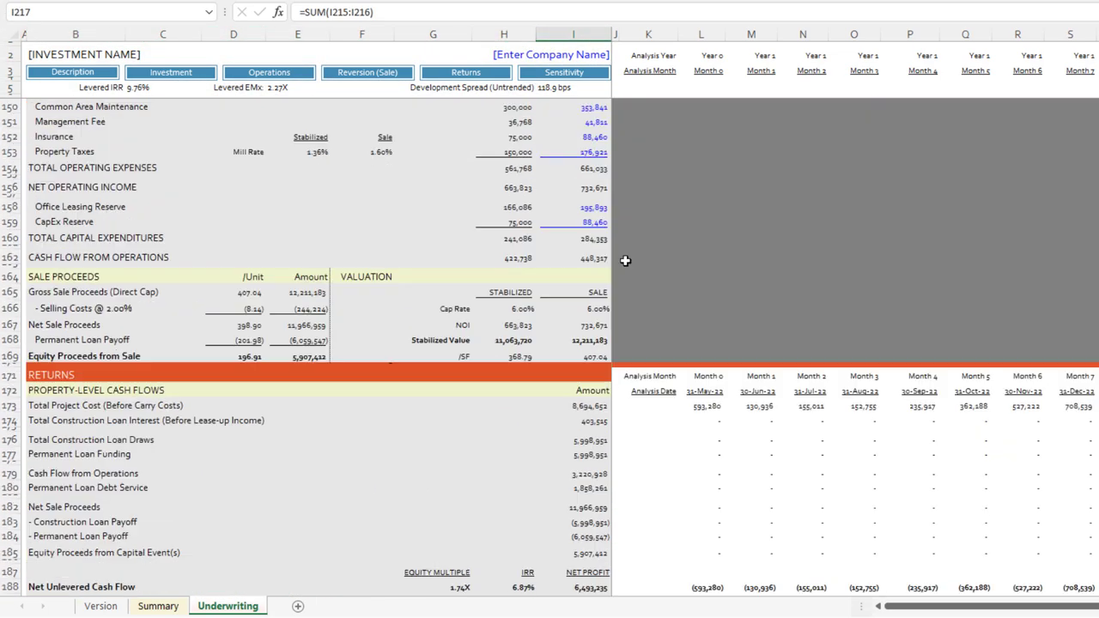
{"action": "scroll", "coordinate": [625, 260], "scroll_direction": "up", "scroll_amount": 20}
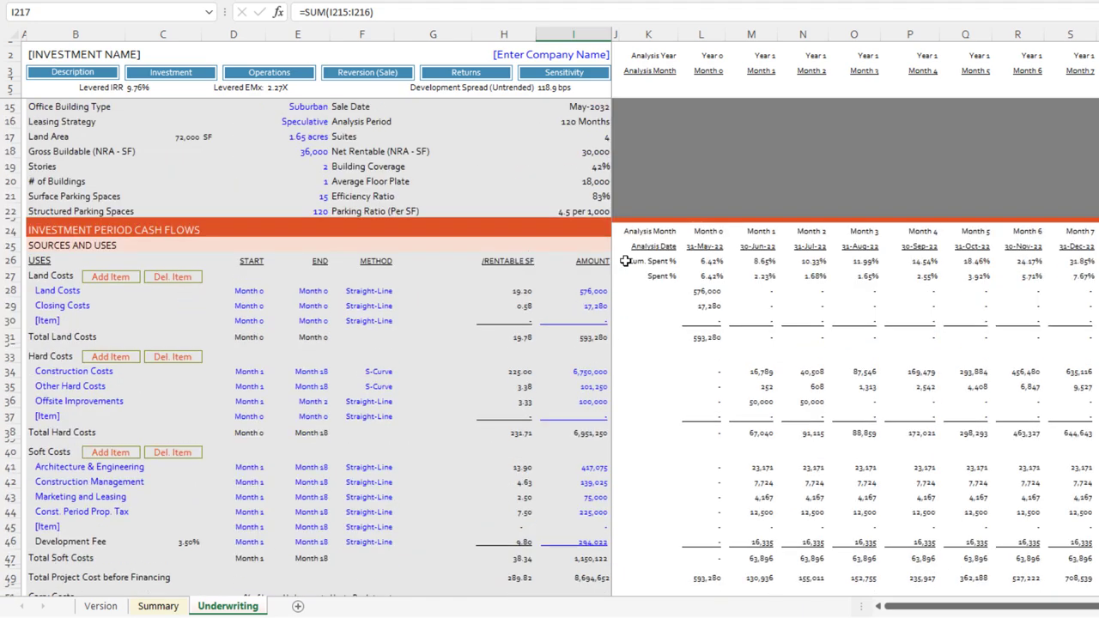
{"action": "scroll", "coordinate": [849, 296], "scroll_direction": "down", "scroll_amount": 2}
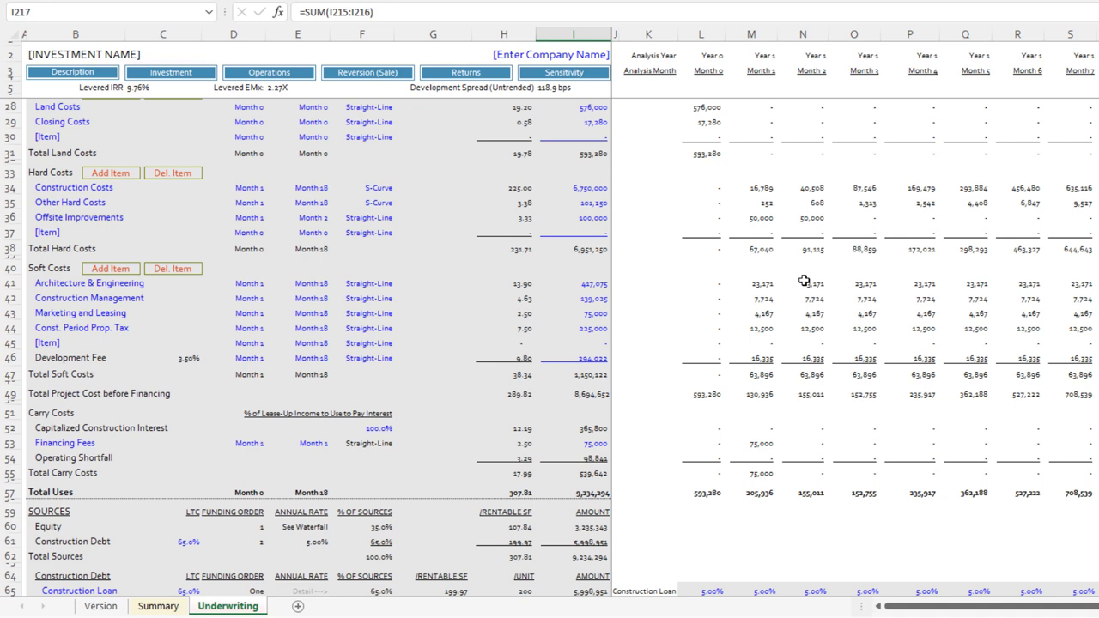
Step: Check the Levered IRR, Levered EMx and Development Spread (Untrended) formulas in the frozen header while viewing the investment period rows
{"action": "left_click", "coordinate": [94, 89]}
{"action": "scroll", "coordinate": [194, 120], "scroll_direction": "up", "scroll_amount": 4}
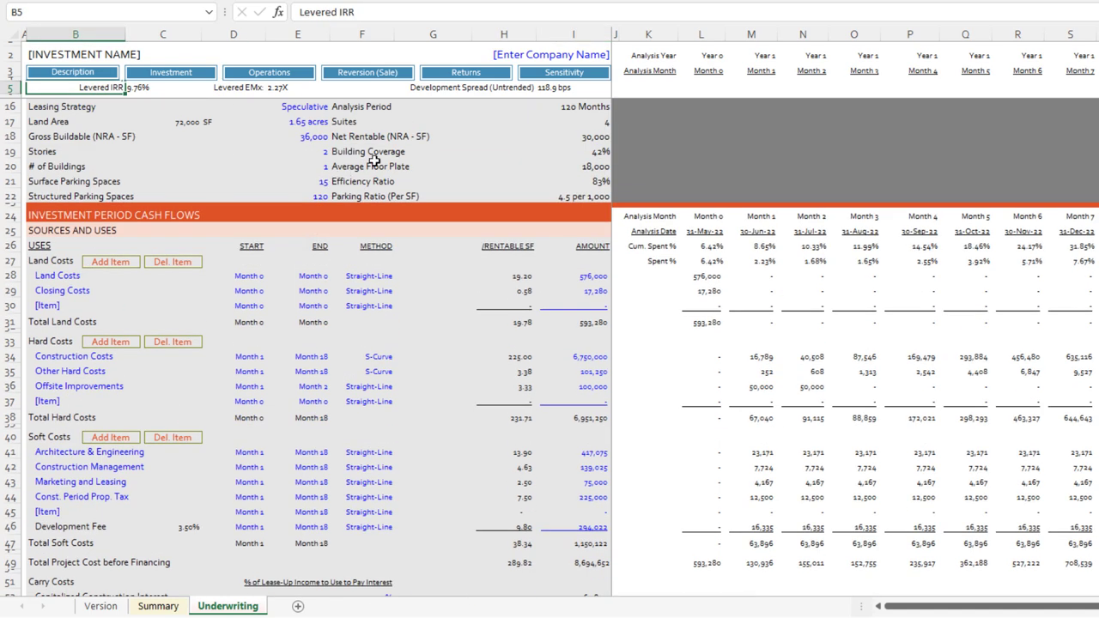
{"action": "scroll", "coordinate": [480, 215], "scroll_direction": "down", "scroll_amount": 9}
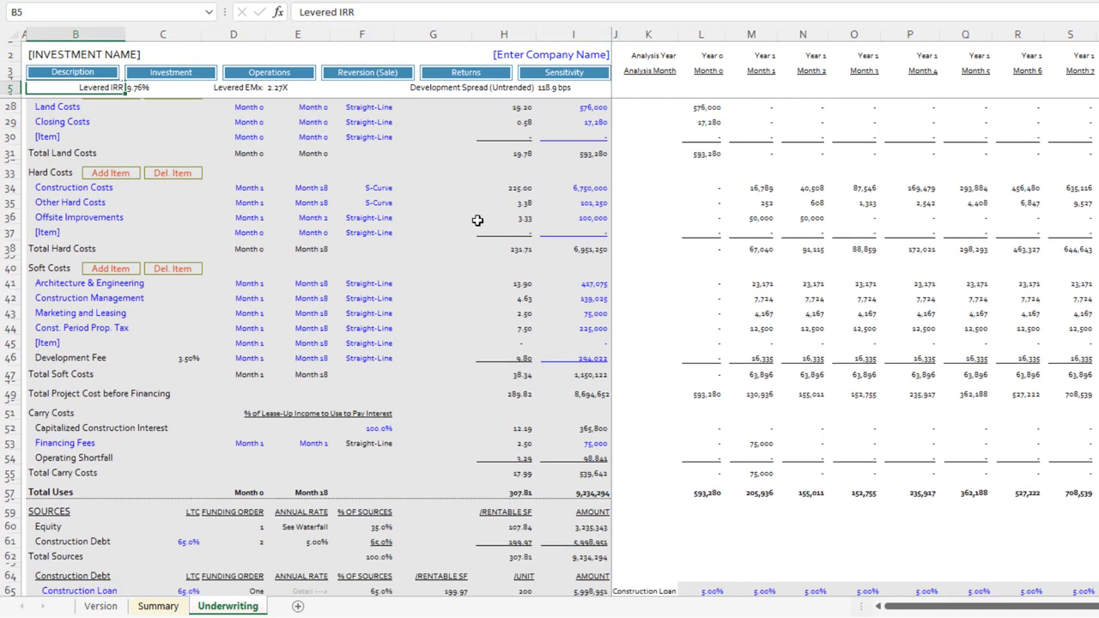
{"action": "scroll", "coordinate": [433, 249], "scroll_direction": "up", "scroll_amount": 10}
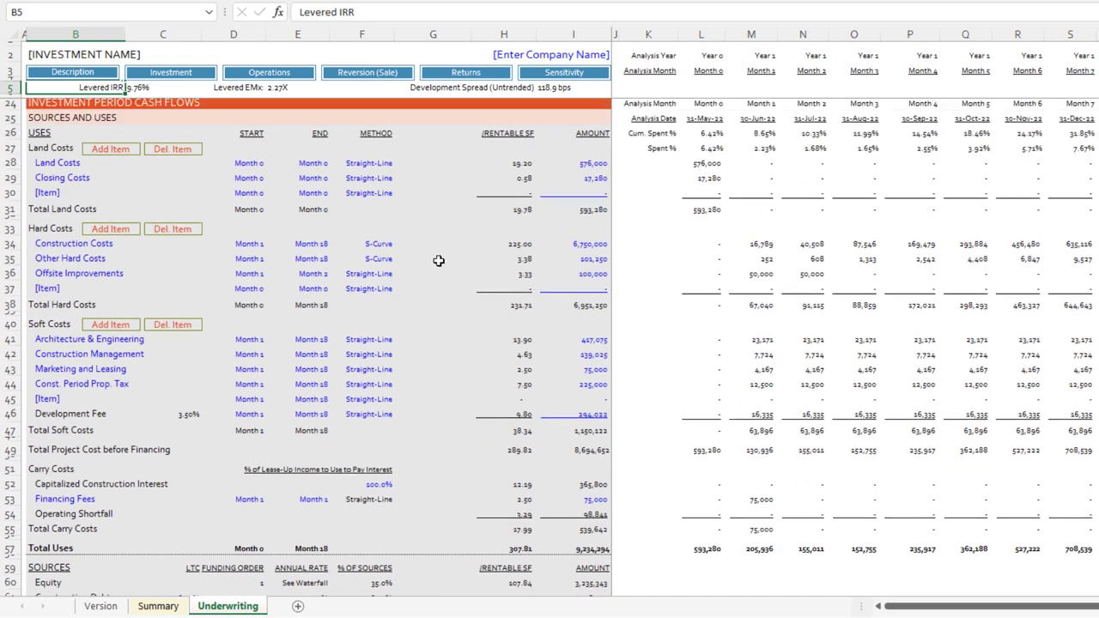
{"action": "left_click", "coordinate": [140, 87]}
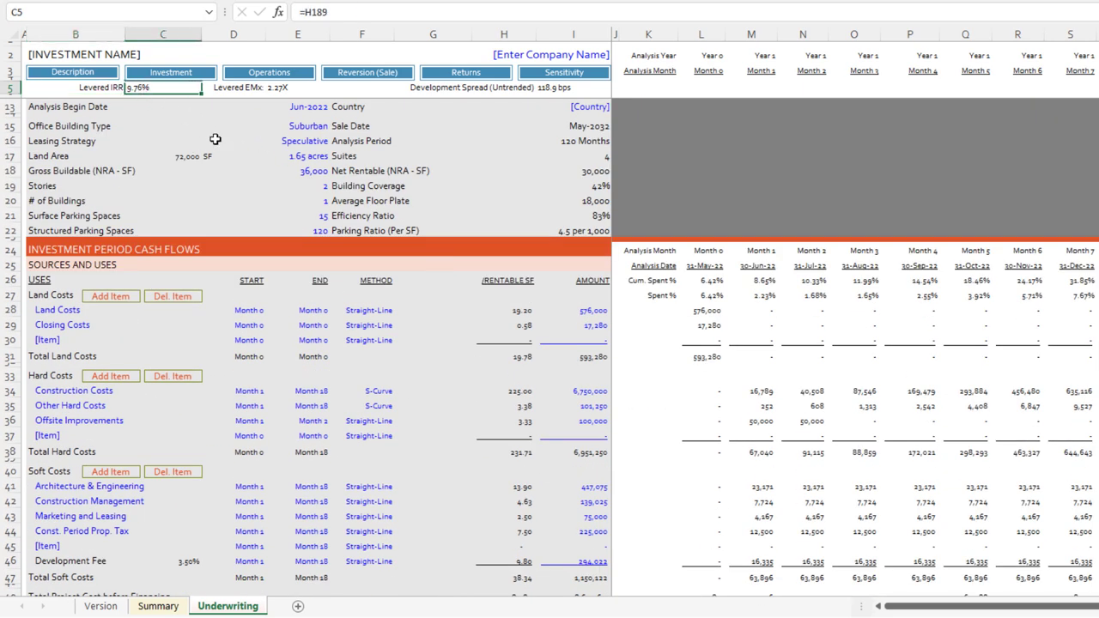
{"action": "left_click", "coordinate": [286, 88]}
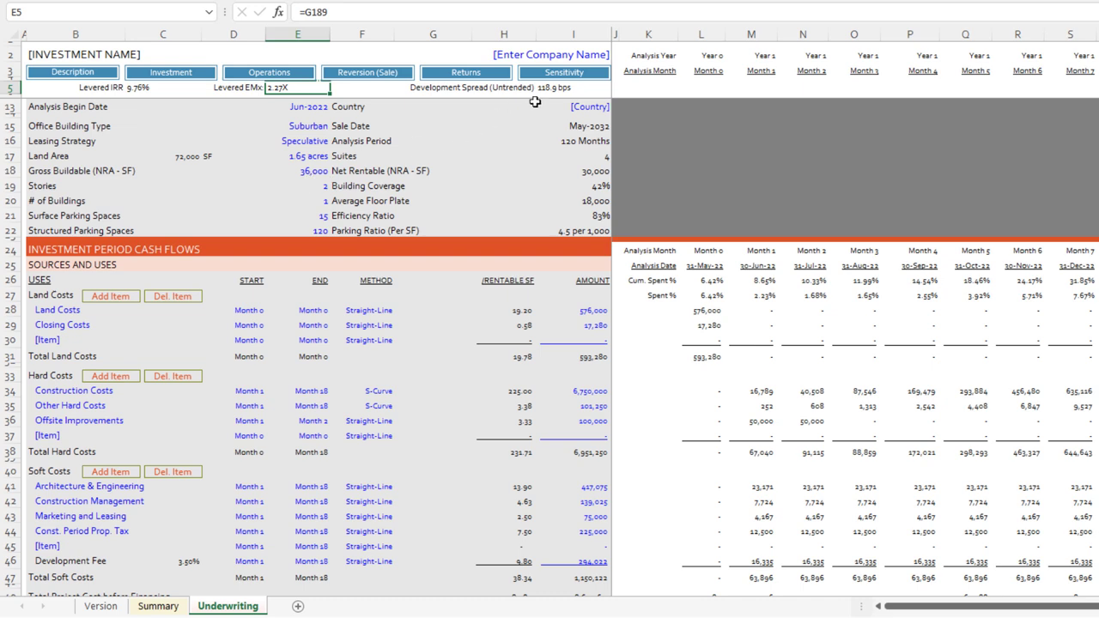
{"action": "left_click", "coordinate": [559, 89]}
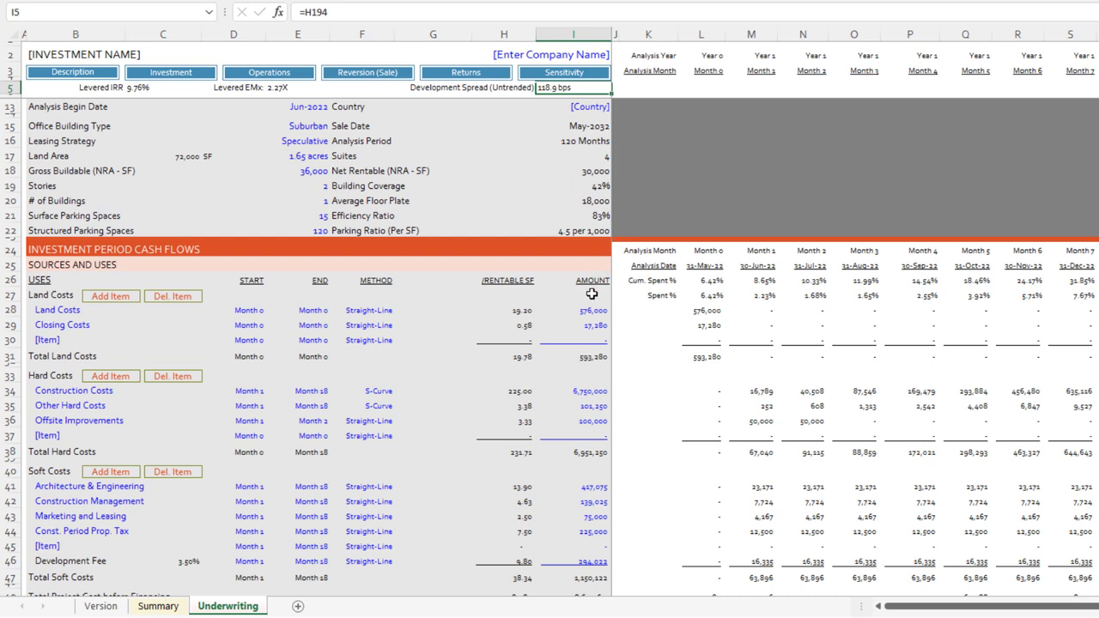
Step: Open the Summary sheet and review the Investment Description details and the Strengths and Weaknesses lists
{"action": "left_click", "coordinate": [163, 608]}
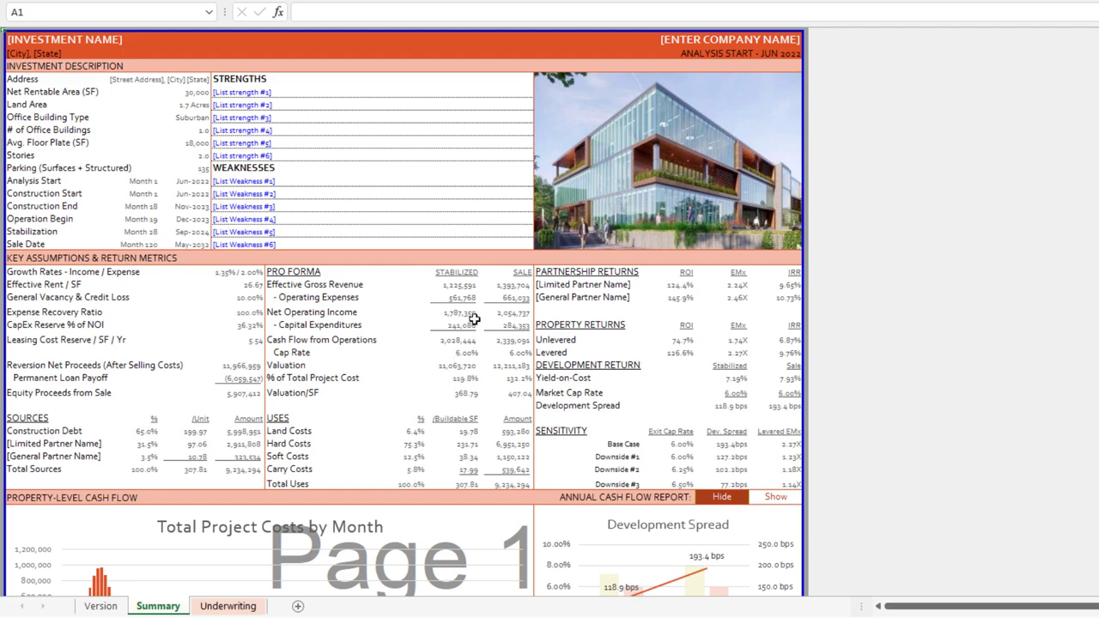
{"action": "scroll", "coordinate": [429, 337], "scroll_direction": "down", "scroll_amount": 4}
{"action": "scroll", "coordinate": [424, 341], "scroll_direction": "up", "scroll_amount": 4}
{"action": "left_click_drag", "start_coordinate": [27, 80], "coordinate": [206, 247]}
{"action": "left_click", "coordinate": [174, 217]}
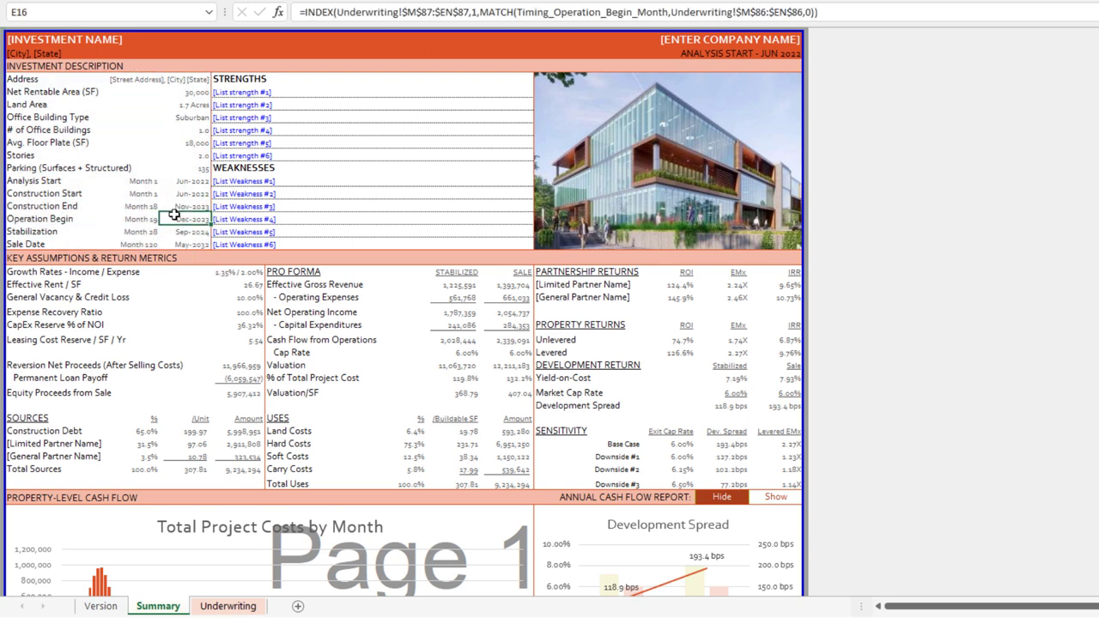
{"action": "left_click_drag", "start_coordinate": [236, 82], "coordinate": [506, 245]}
{"action": "left_click", "coordinate": [271, 195]}
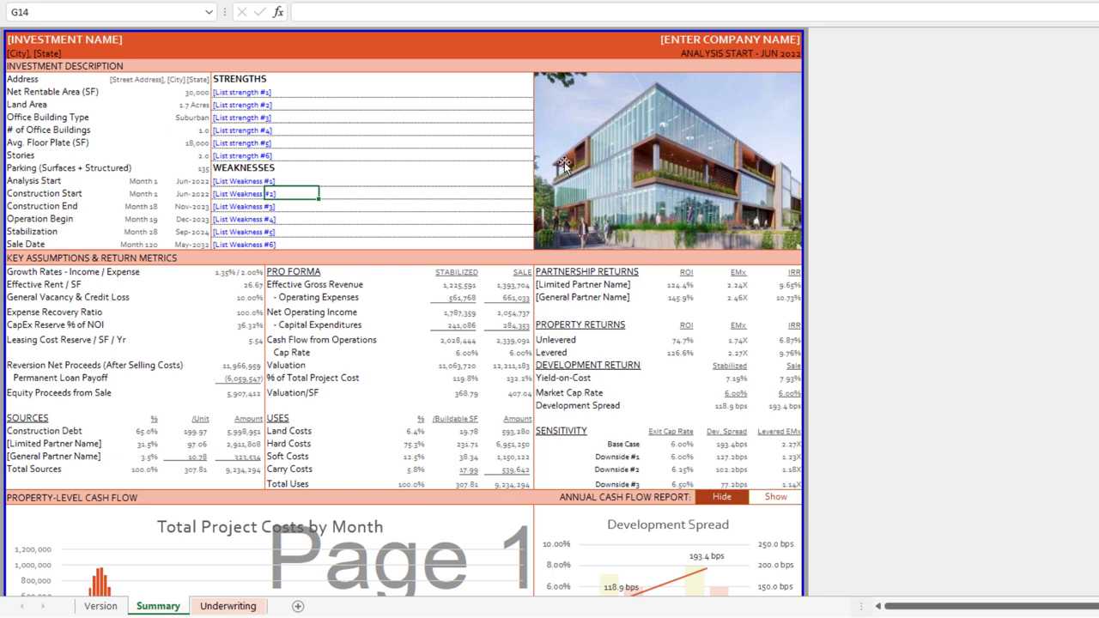
Step: Review the Key Assumptions & Return Metrics section, highlighting the Sources and Uses tables
{"action": "left_click", "coordinate": [32, 258]}
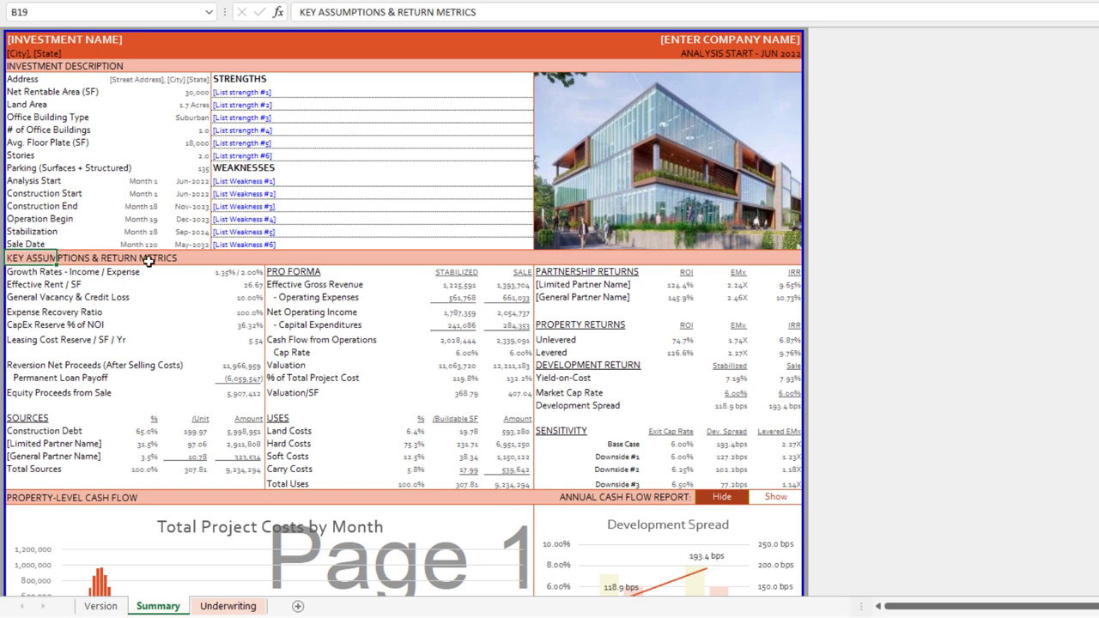
{"action": "scroll", "coordinate": [195, 271], "scroll_direction": "down", "scroll_amount": 1}
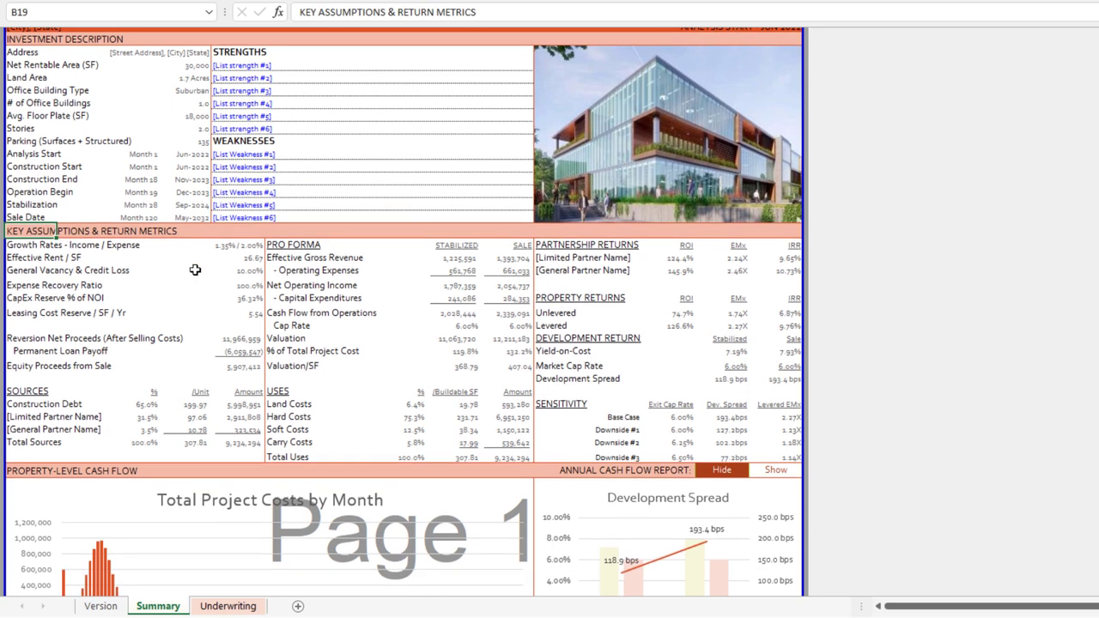
{"action": "left_click", "coordinate": [50, 242]}
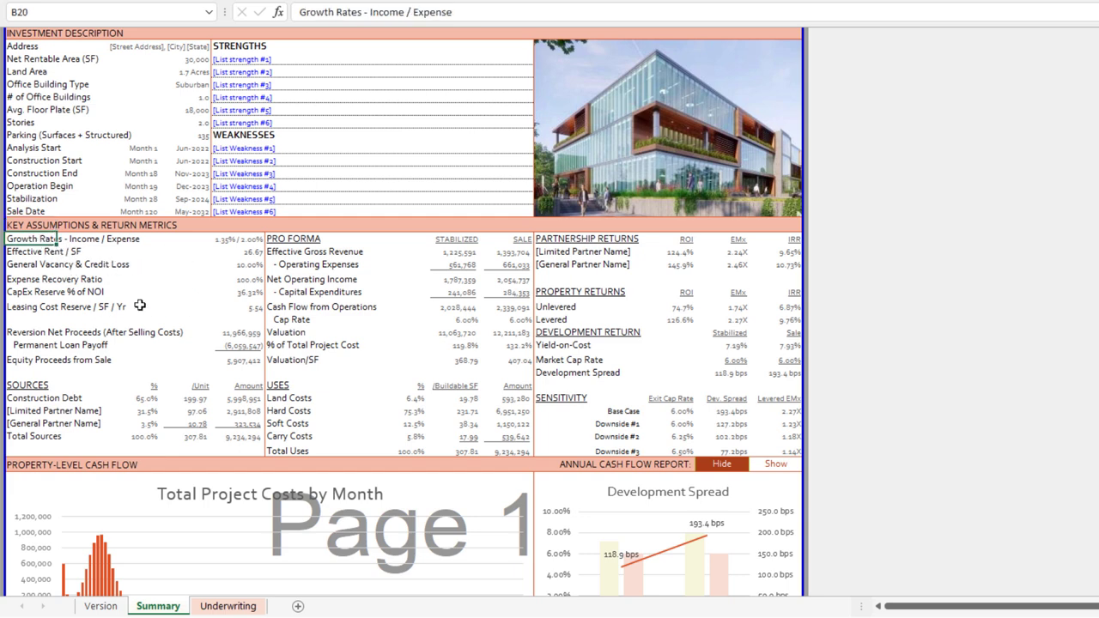
{"action": "left_click_drag", "start_coordinate": [33, 388], "coordinate": [258, 438]}
{"action": "left_click_drag", "start_coordinate": [278, 387], "coordinate": [488, 442]}
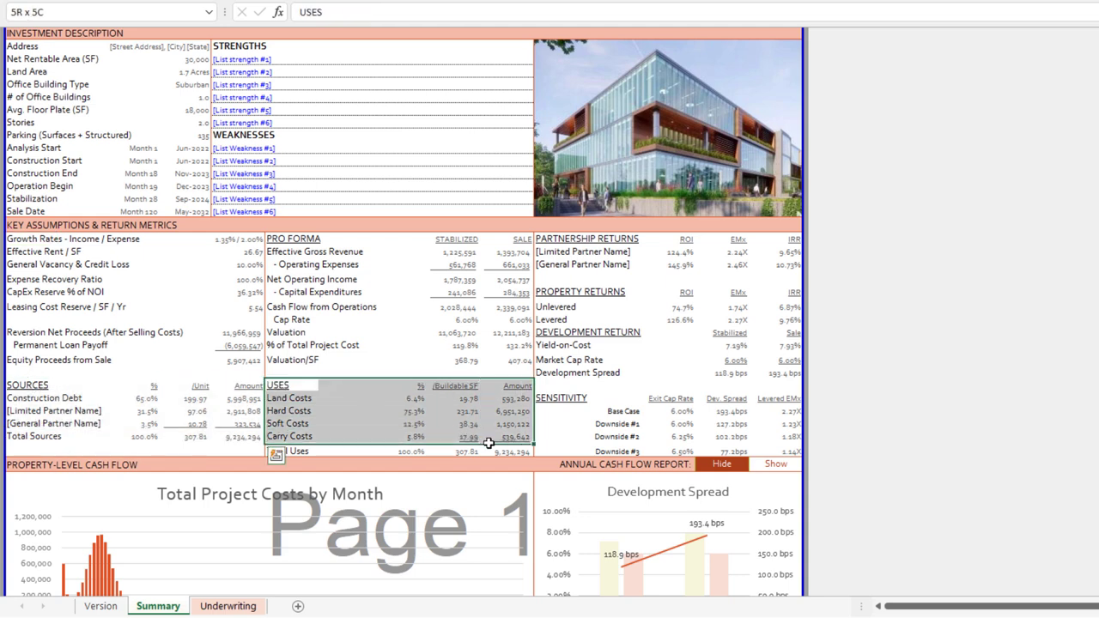
Step: Highlight the Pro Forma table and its Stabilized and Sale columns for review
{"action": "left_click", "coordinate": [434, 329]}
{"action": "left_click_drag", "start_coordinate": [292, 238], "coordinate": [486, 357]}
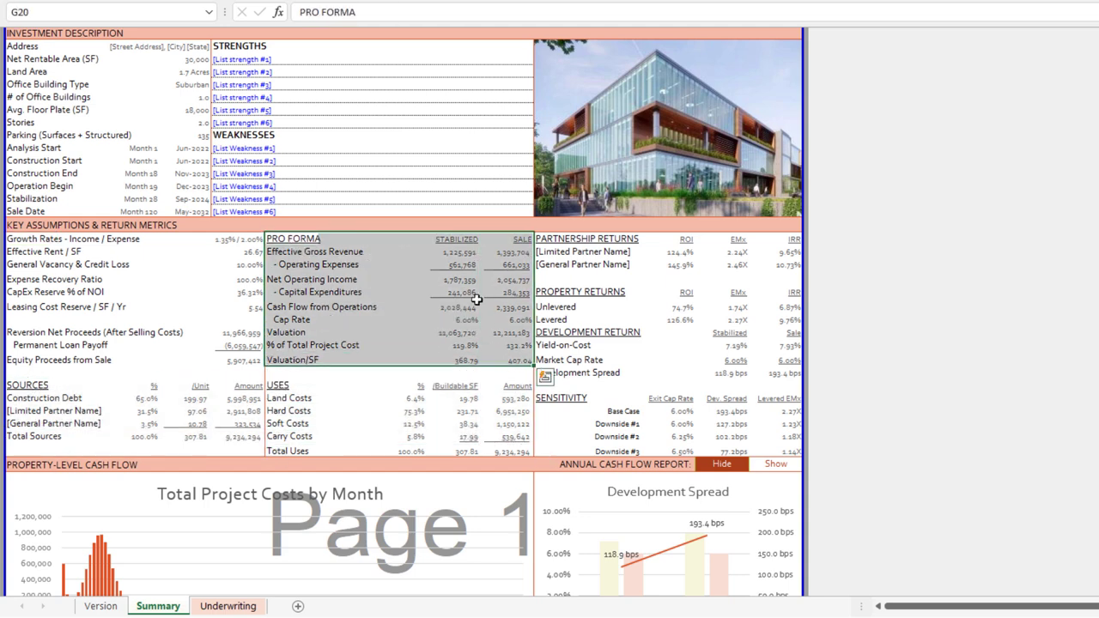
{"action": "left_click_drag", "start_coordinate": [451, 240], "coordinate": [479, 360]}
{"action": "left_click_drag", "start_coordinate": [519, 240], "coordinate": [523, 350]}
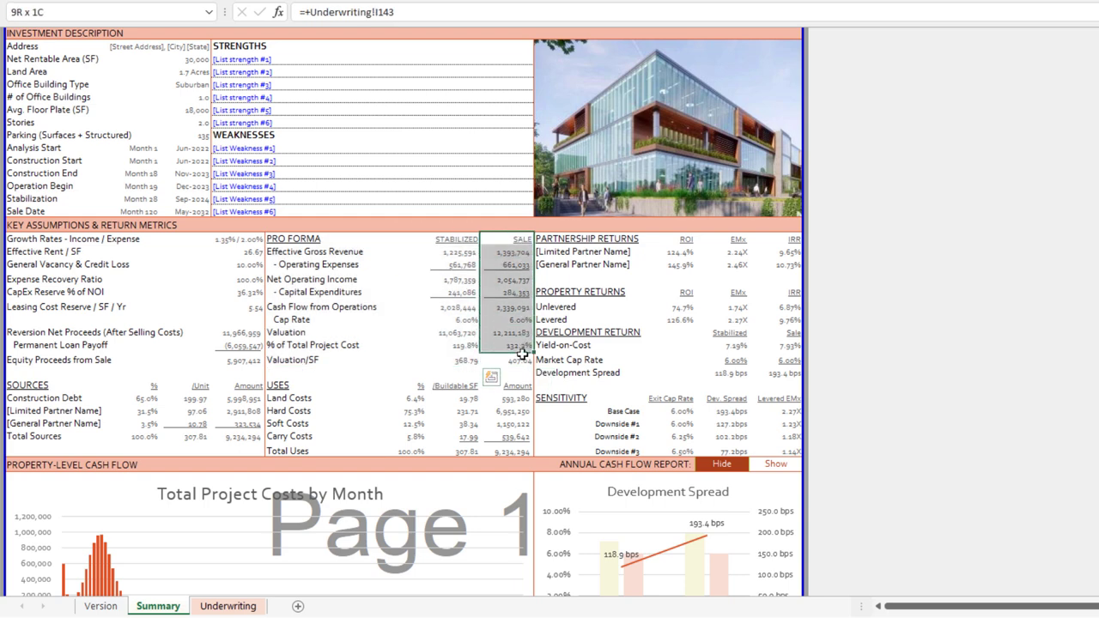
Step: Highlight the Partnership Returns, Property Returns, Development Return and Sensitivity tables one after another for review
{"action": "left_click_drag", "start_coordinate": [549, 241], "coordinate": [794, 268]}
{"action": "left_click", "coordinate": [762, 294]}
{"action": "left_click_drag", "start_coordinate": [565, 292], "coordinate": [751, 333]}
{"action": "left_click_drag", "start_coordinate": [610, 337], "coordinate": [777, 373]}
{"action": "left_click", "coordinate": [622, 384]}
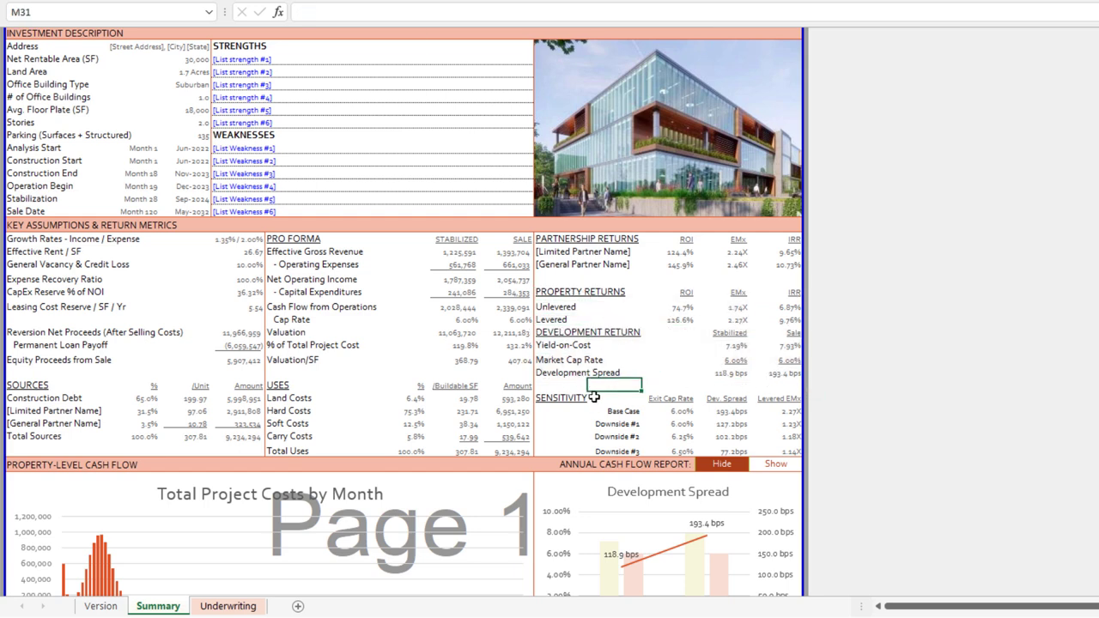
{"action": "left_click_drag", "start_coordinate": [574, 397], "coordinate": [772, 448]}
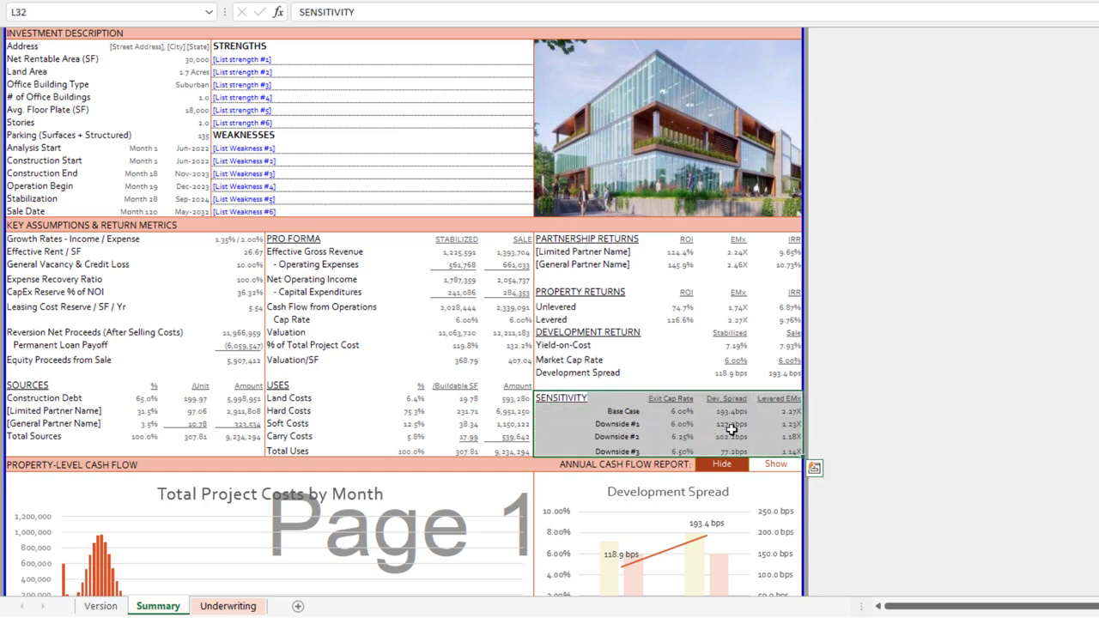
{"action": "left_click", "coordinate": [697, 379]}
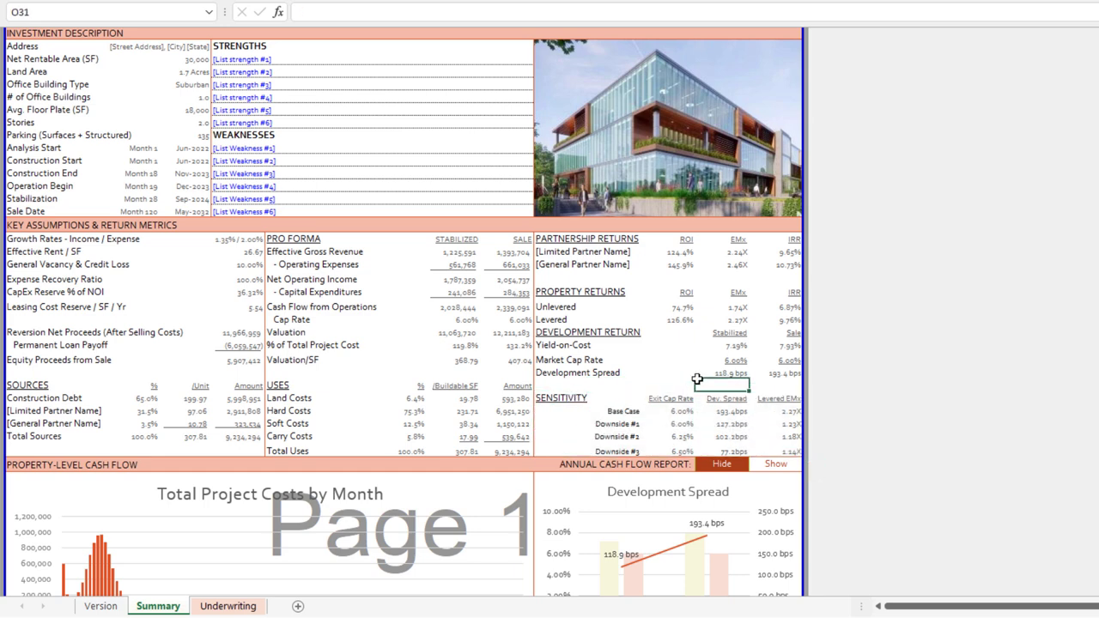
Step: Review the Property-Level Cash Flow charts on the Summary sheet, from project costs and net operating income to development spread and partner returns
{"action": "scroll", "coordinate": [554, 286], "scroll_direction": "down", "scroll_amount": 10}
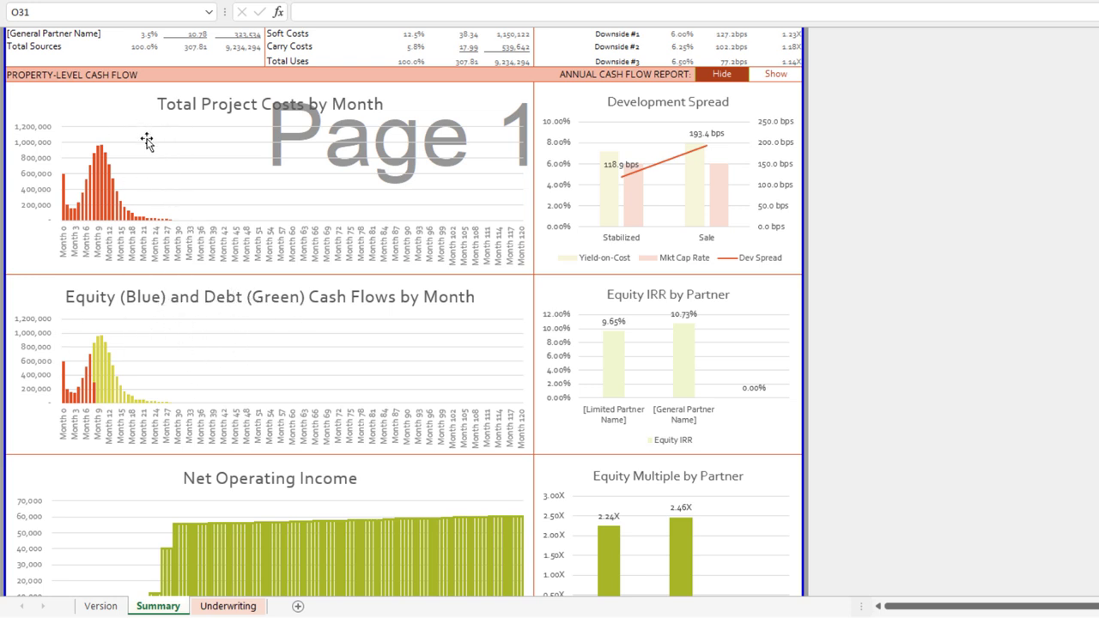
{"action": "scroll", "coordinate": [245, 257], "scroll_direction": "down", "scroll_amount": 3}
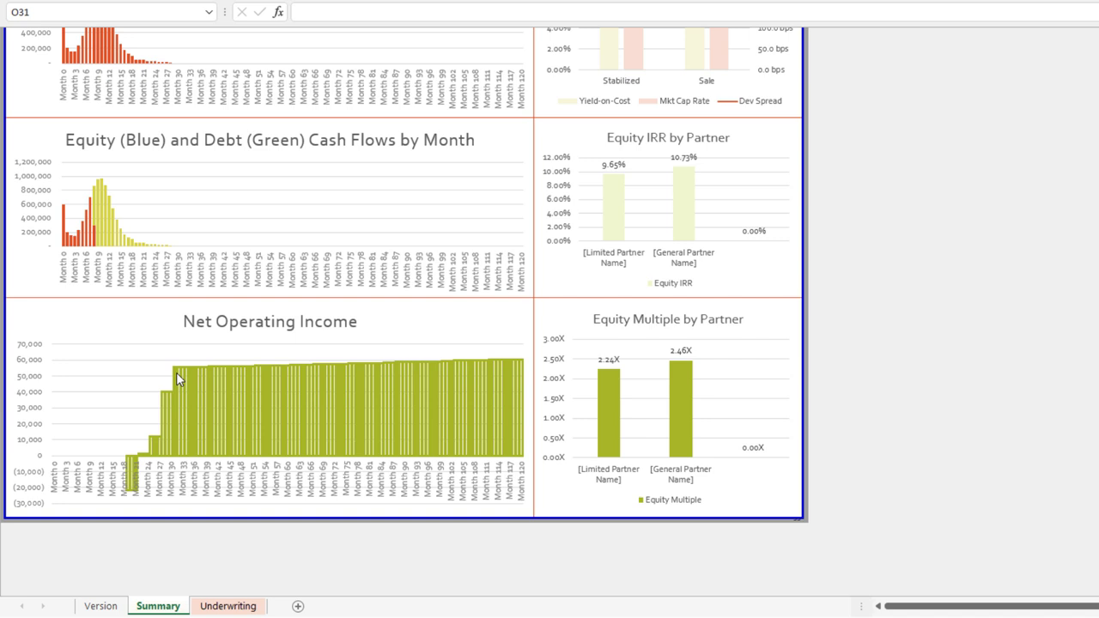
{"action": "mouse_move", "coordinate": [178, 379]}
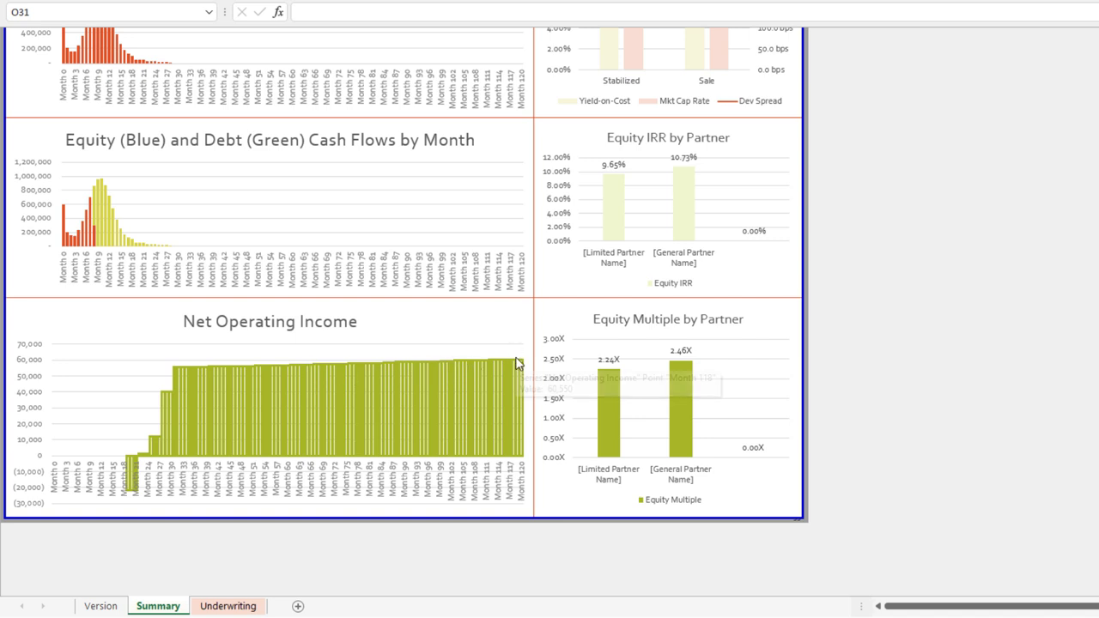
{"action": "scroll", "coordinate": [517, 371], "scroll_direction": "up", "scroll_amount": 3}
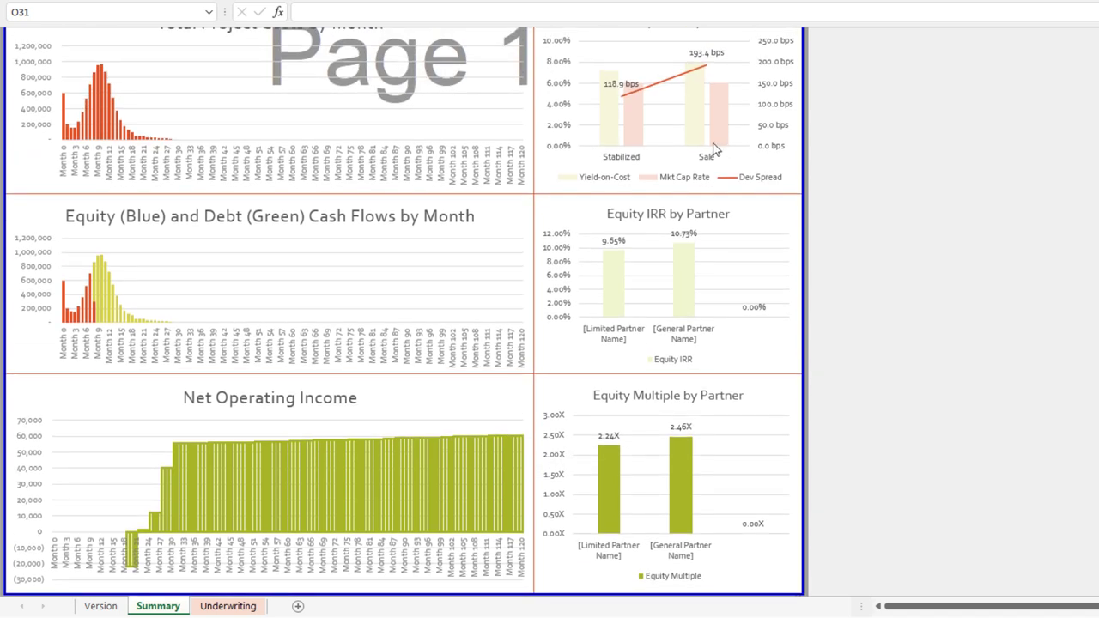
{"action": "scroll", "coordinate": [715, 148], "scroll_direction": "up", "scroll_amount": 2}
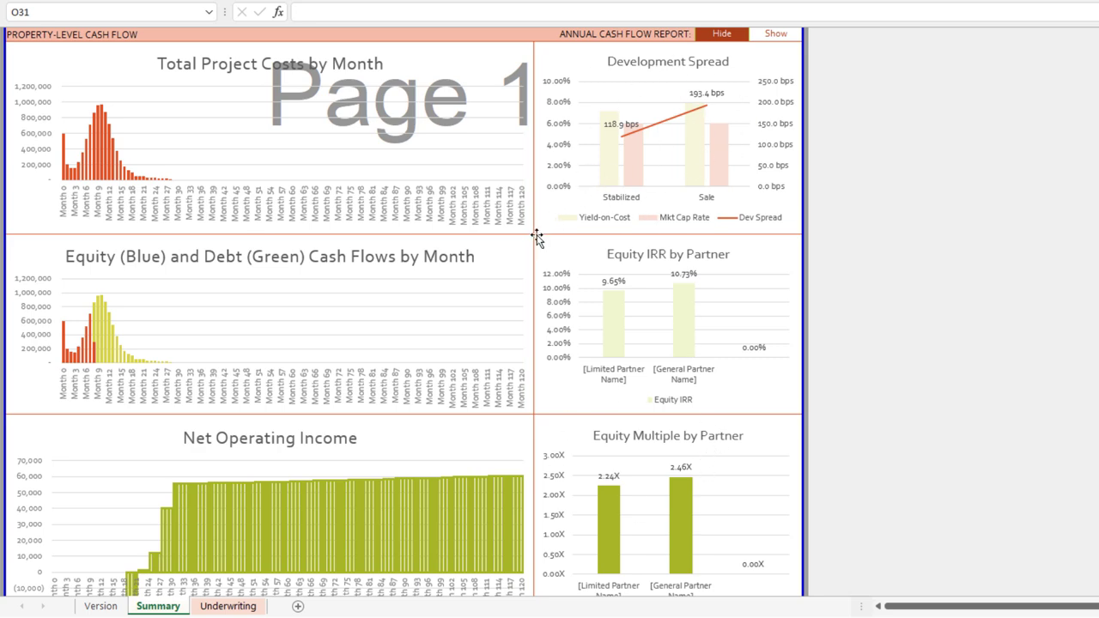
Step: Set the Annual Cash Flow Report option to Show and open the Annual Cash Flow sheet
{"action": "scroll", "coordinate": [531, 268], "scroll_direction": "up", "scroll_amount": 6}
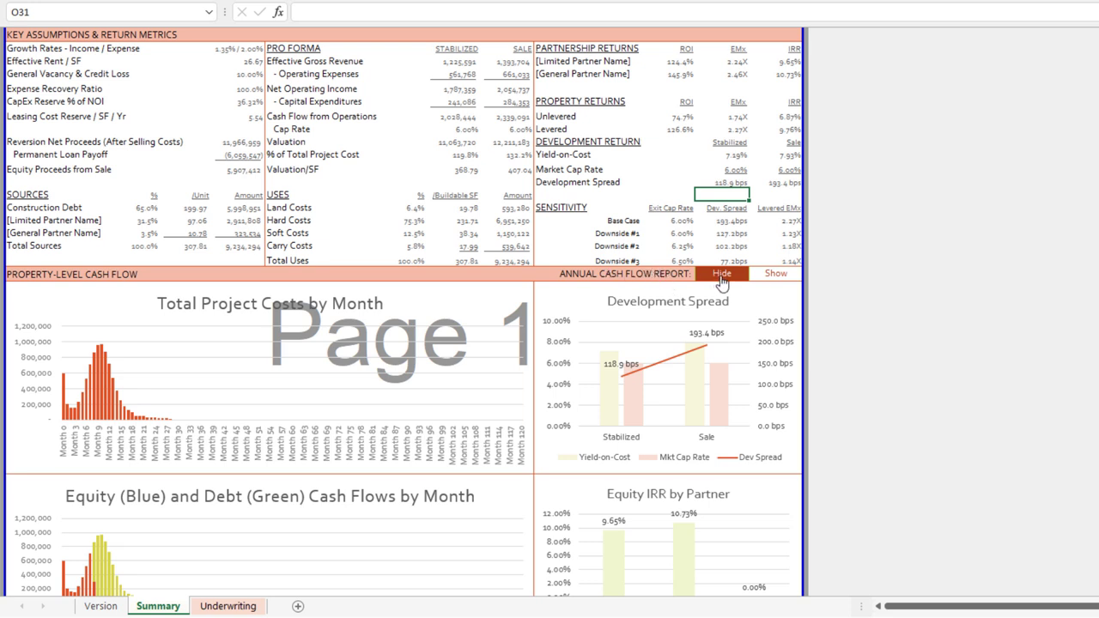
{"action": "left_click", "coordinate": [775, 274]}
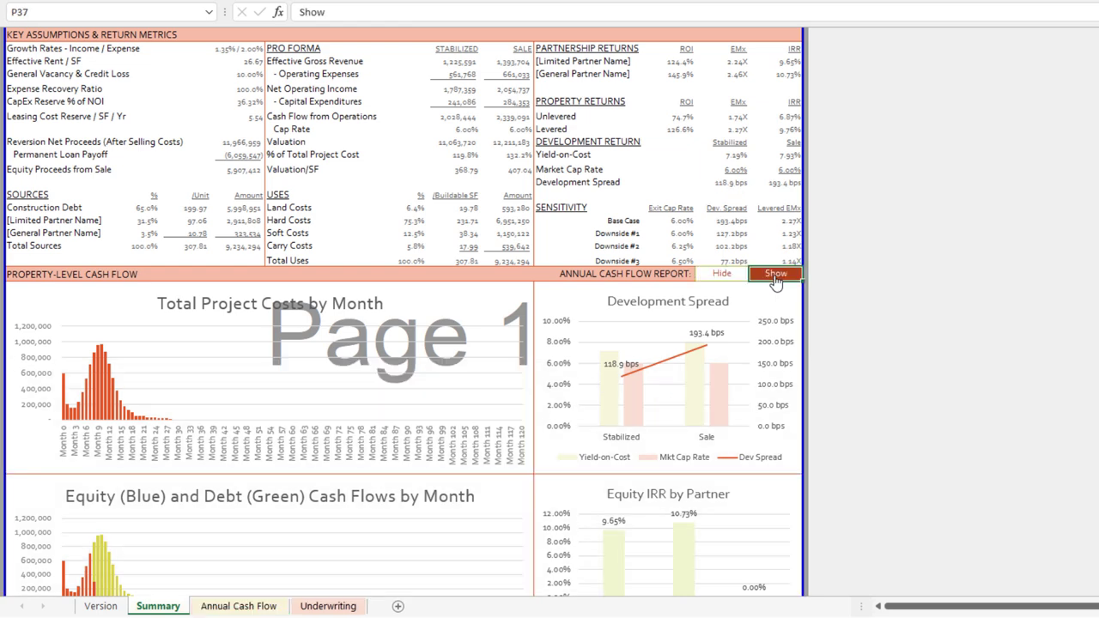
{"action": "left_click", "coordinate": [240, 606]}
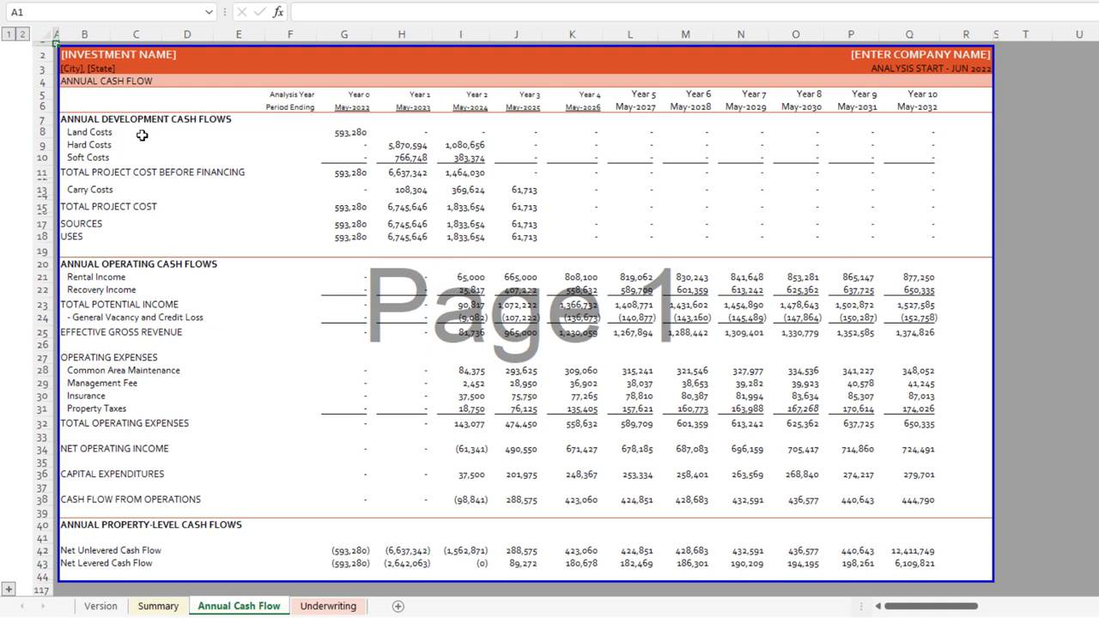
Step: Highlight the annual development, operating and property-level cash flow sections one after another for review
{"action": "left_click_drag", "start_coordinate": [95, 122], "coordinate": [938, 244]}
{"action": "left_click_drag", "start_coordinate": [94, 270], "coordinate": [970, 512]}
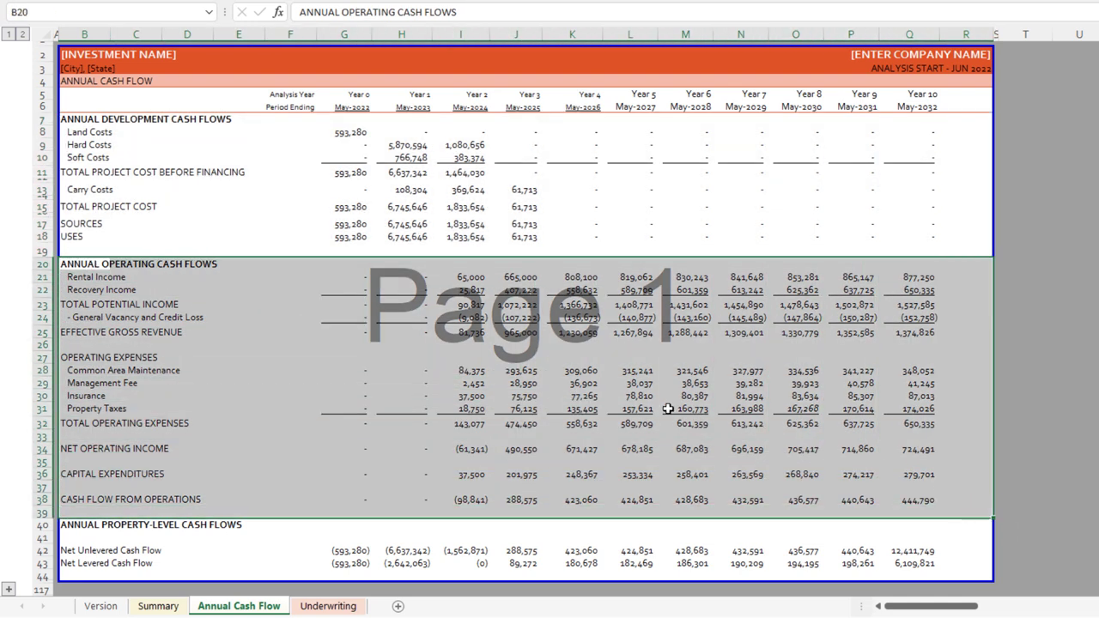
{"action": "left_click", "coordinate": [110, 551]}
{"action": "scroll", "coordinate": [109, 538], "scroll_direction": "down", "scroll_amount": 3}
{"action": "left_click_drag", "start_coordinate": [88, 418], "coordinate": [840, 477]}
{"action": "left_click_drag", "start_coordinate": [951, 463], "coordinate": [677, 449]}
{"action": "left_click", "coordinate": [516, 441]}
{"action": "scroll", "coordinate": [622, 214], "scroll_direction": "up", "scroll_amount": 3}
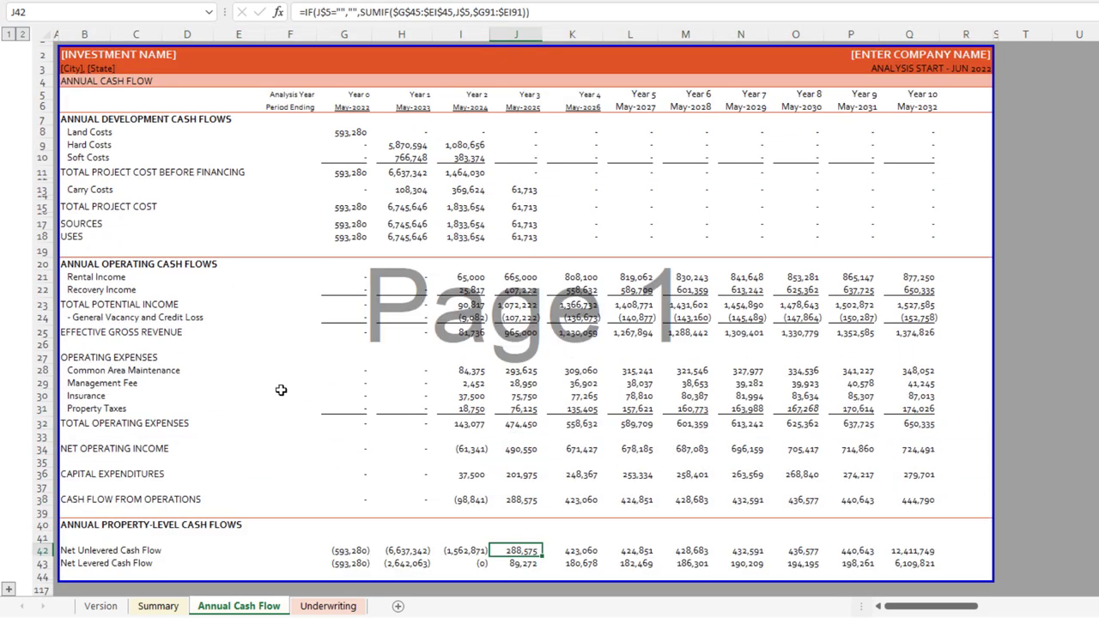
Step: Revisit the top of the Summary sheet, and on the Underwriting sheet select the Name and Analysis Begin Date inputs
{"action": "left_click", "coordinate": [163, 608]}
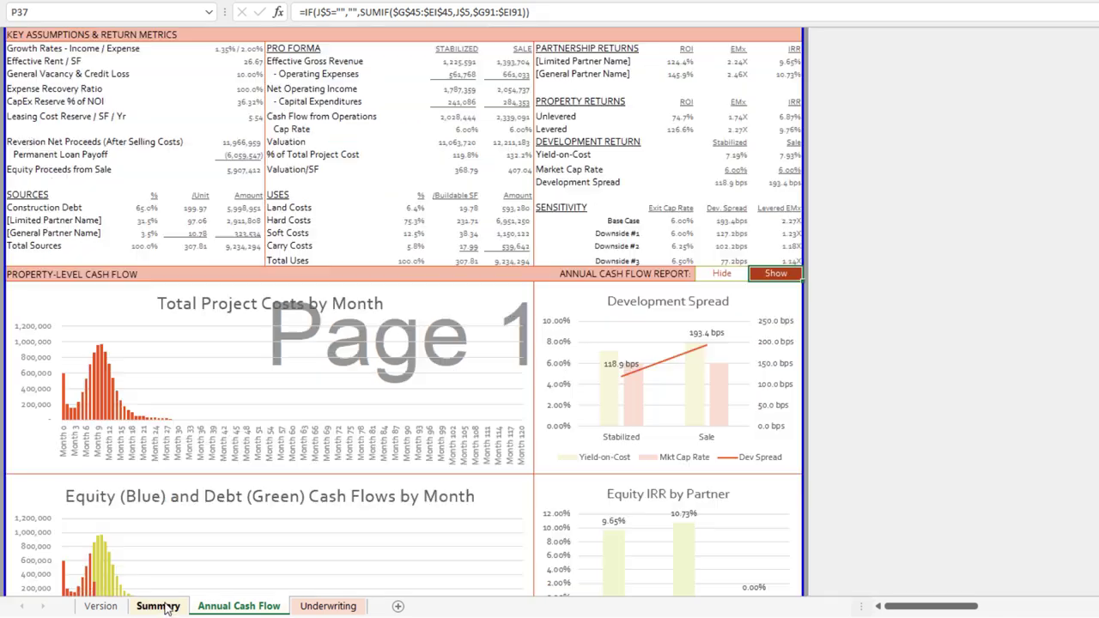
{"action": "scroll", "coordinate": [316, 315], "scroll_direction": "up", "scroll_amount": 6}
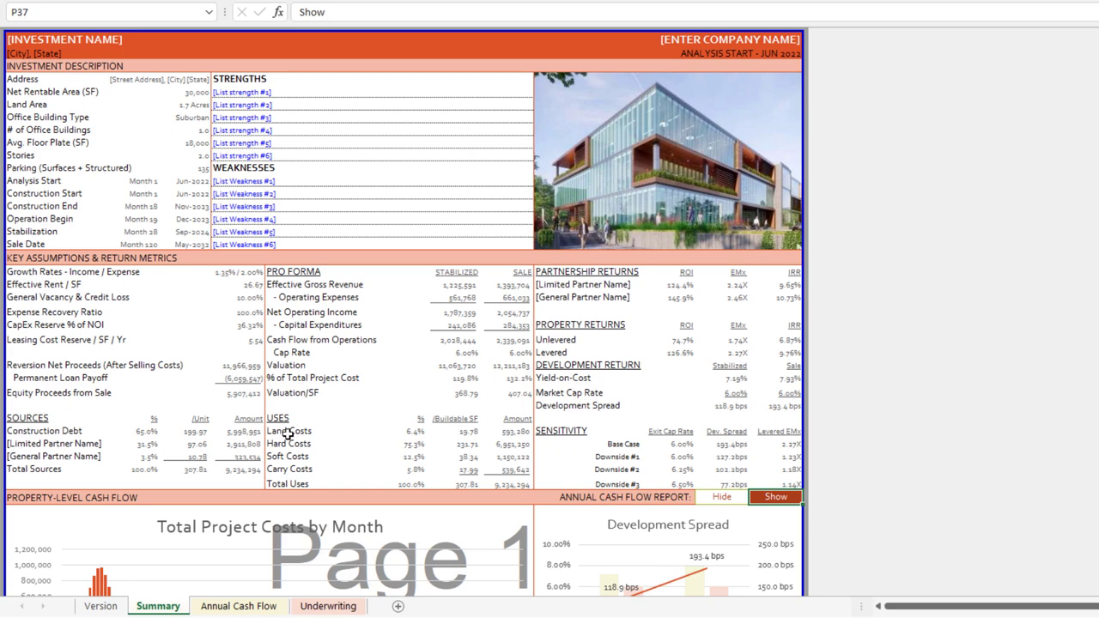
{"action": "left_click", "coordinate": [333, 608]}
{"action": "scroll", "coordinate": [365, 248], "scroll_direction": "up", "scroll_amount": 2}
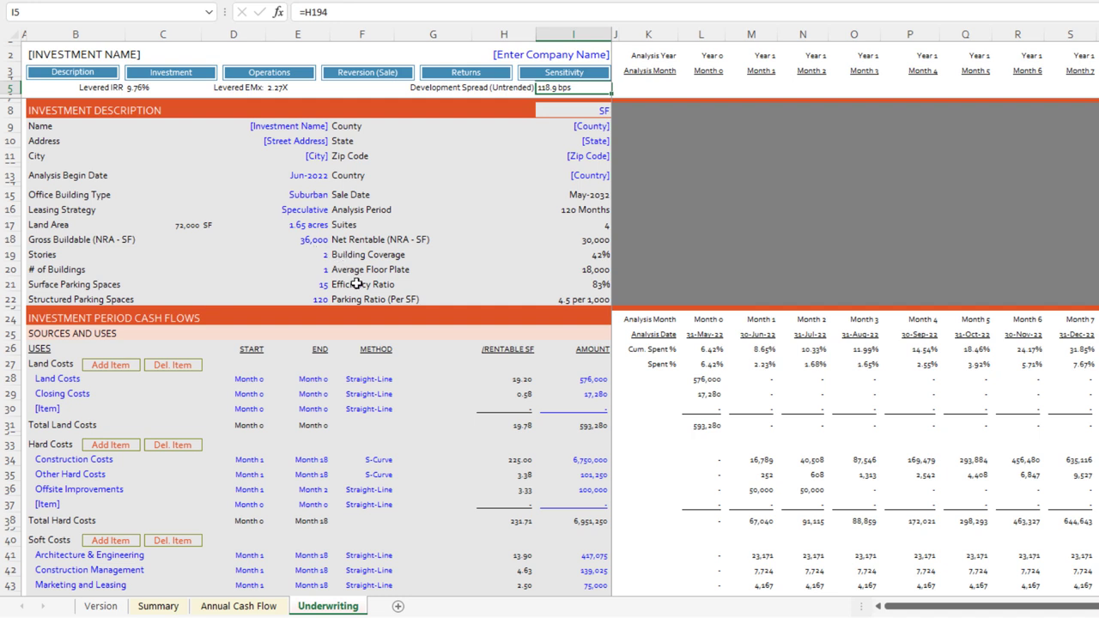
{"action": "scroll", "coordinate": [356, 284], "scroll_direction": "down", "scroll_amount": 4}
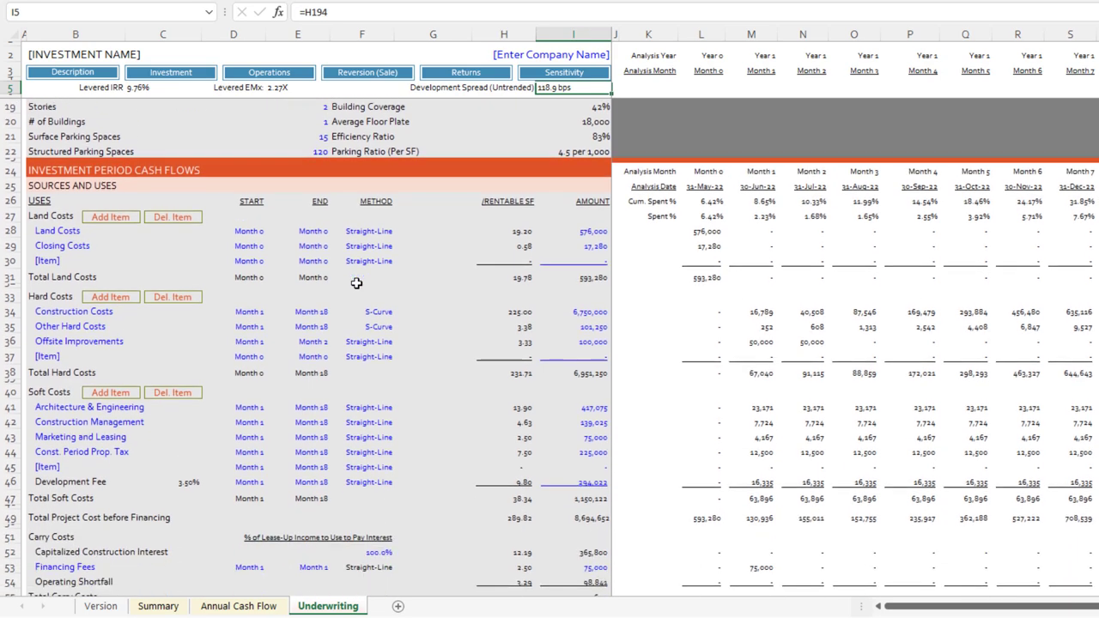
{"action": "scroll", "coordinate": [356, 284], "scroll_direction": "up", "scroll_amount": 4}
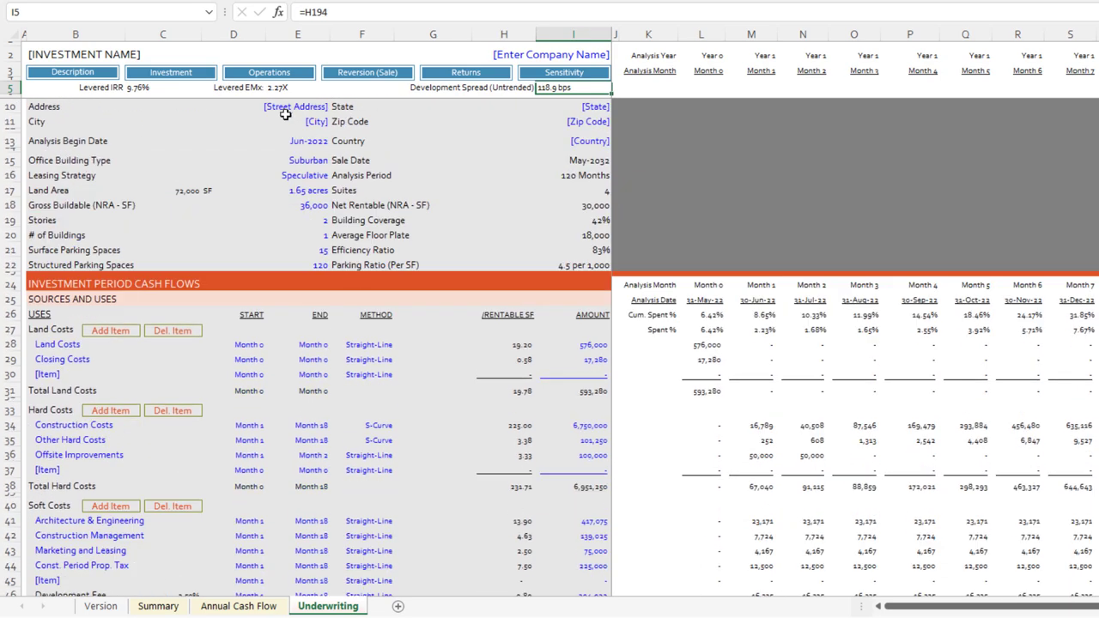
{"action": "left_click", "coordinate": [304, 127]}
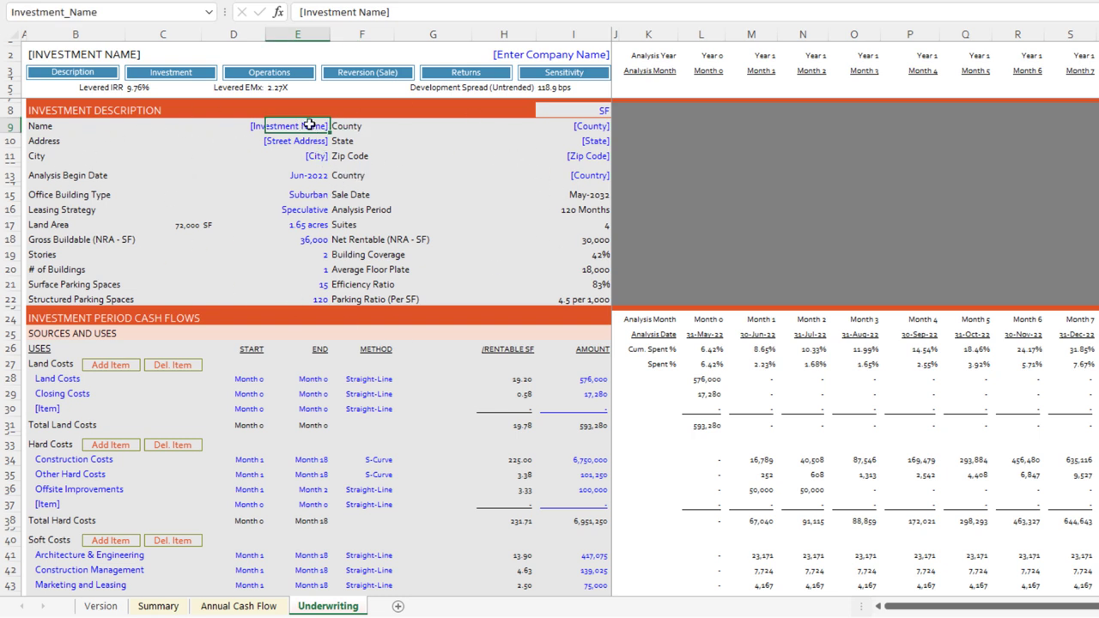
{"action": "left_click", "coordinate": [311, 176]}
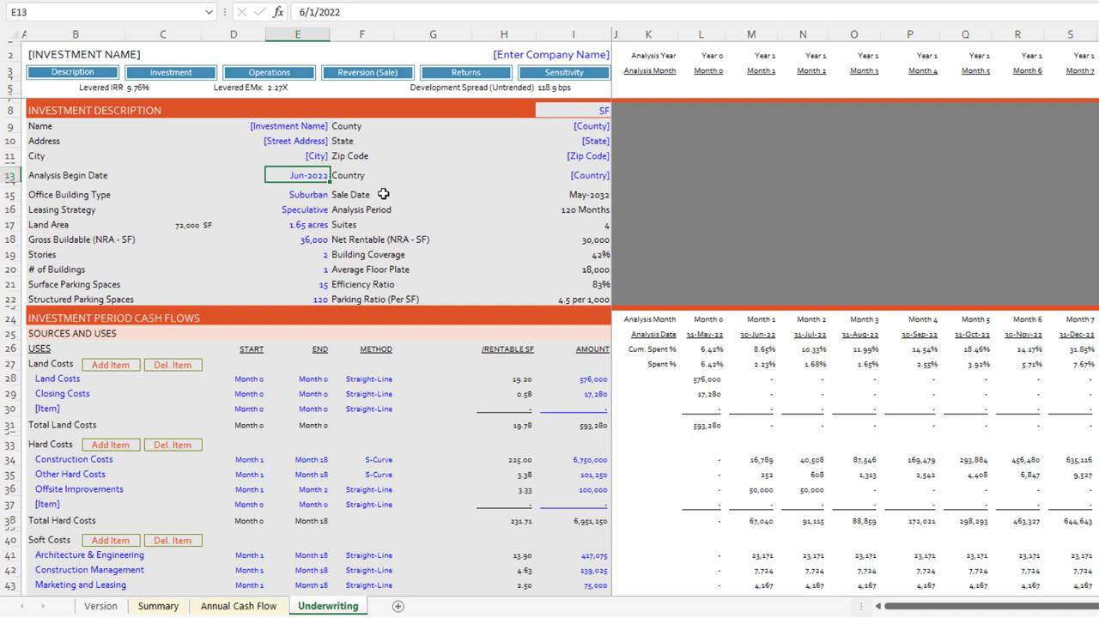
Step: Choose Suburban as the Office Building Type in the Investment Description section
{"action": "left_click", "coordinate": [302, 194]}
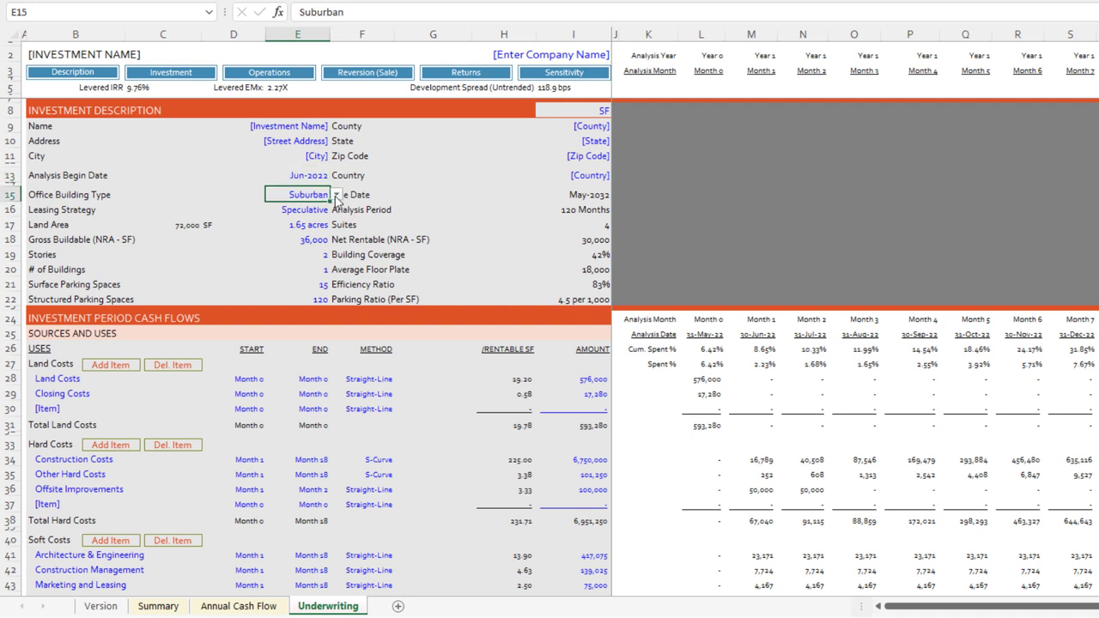
{"action": "left_click", "coordinate": [338, 195]}
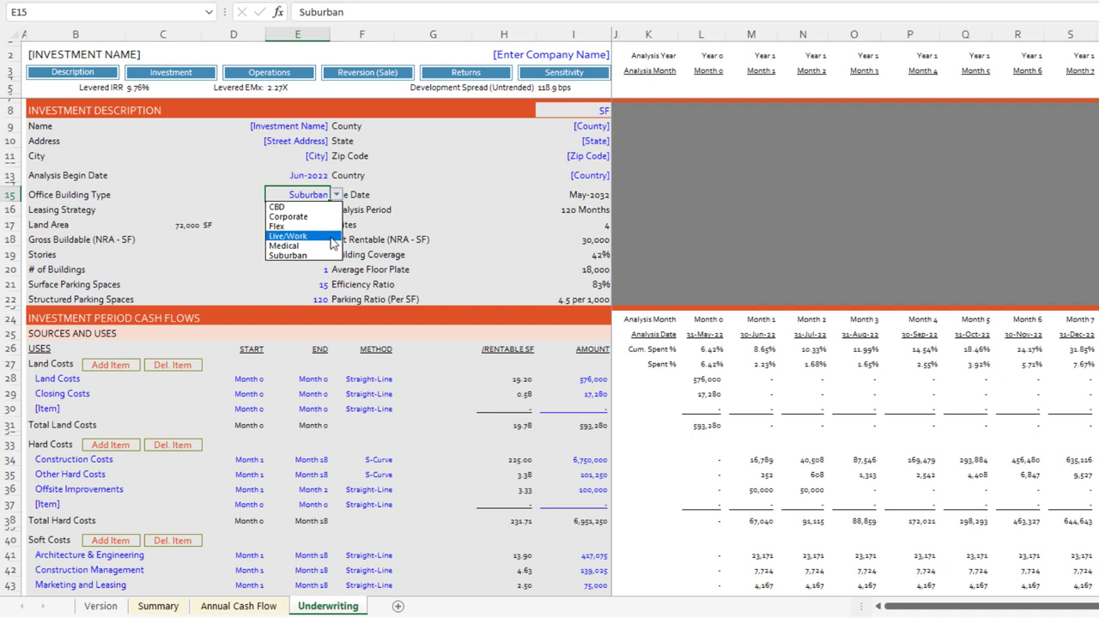
{"action": "left_click", "coordinate": [327, 256]}
Step: Examine the available Leasing Strategy options without choosing one
{"action": "left_click", "coordinate": [298, 210]}
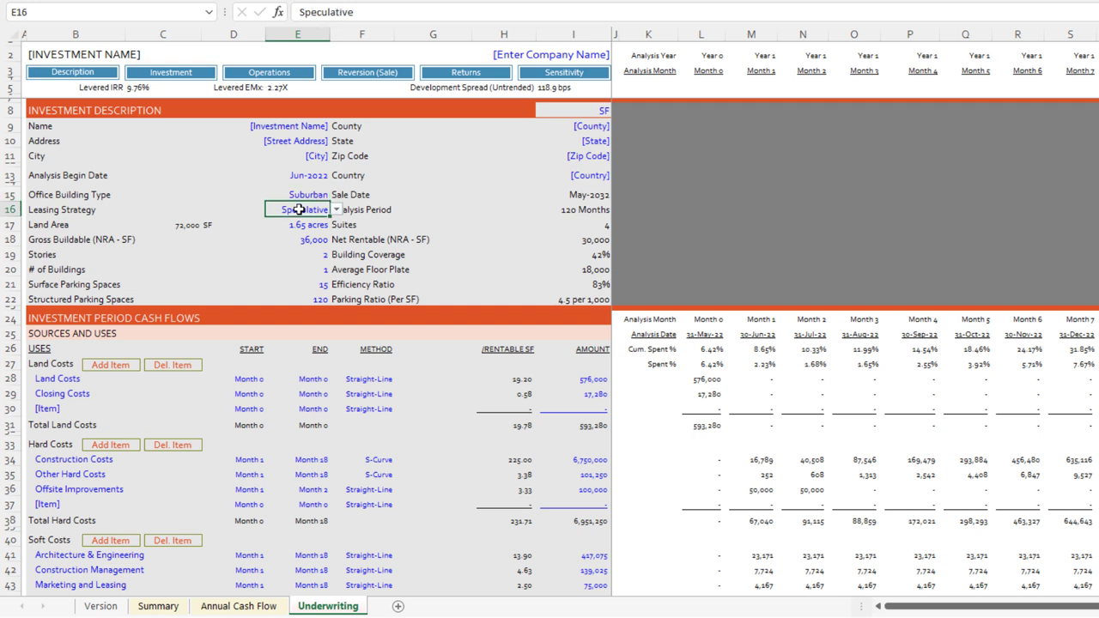
{"action": "left_click", "coordinate": [337, 210]}
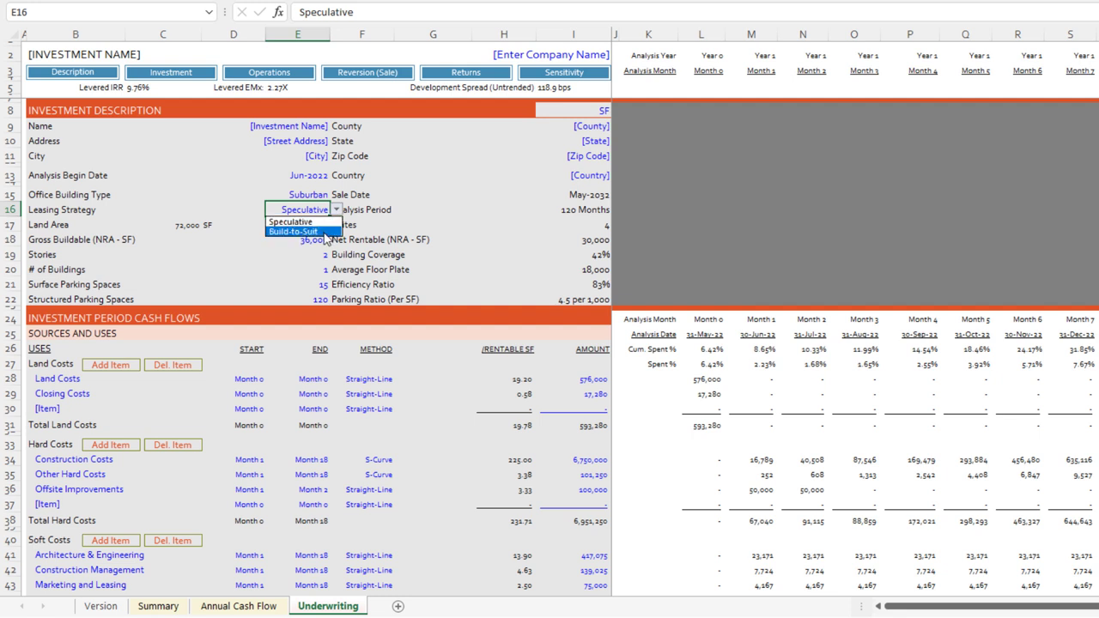
{"action": "key", "text": "Escape"}
{"action": "left_click", "coordinate": [369, 212]}
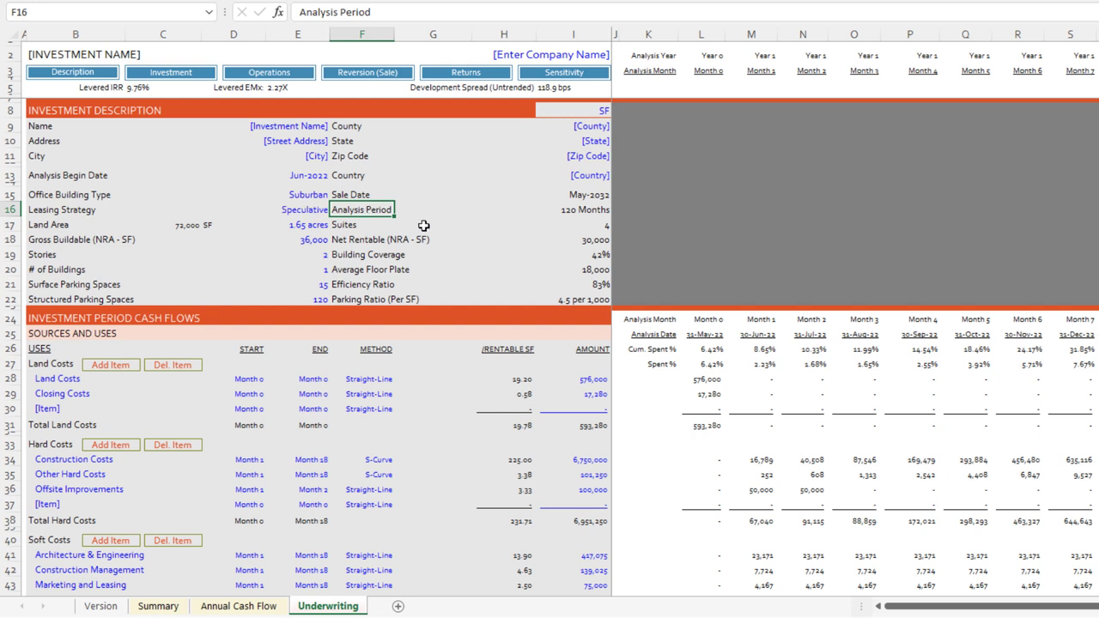
Step: Set the Leasing Strategy to Build-to-Suit
{"action": "left_click", "coordinate": [322, 209]}
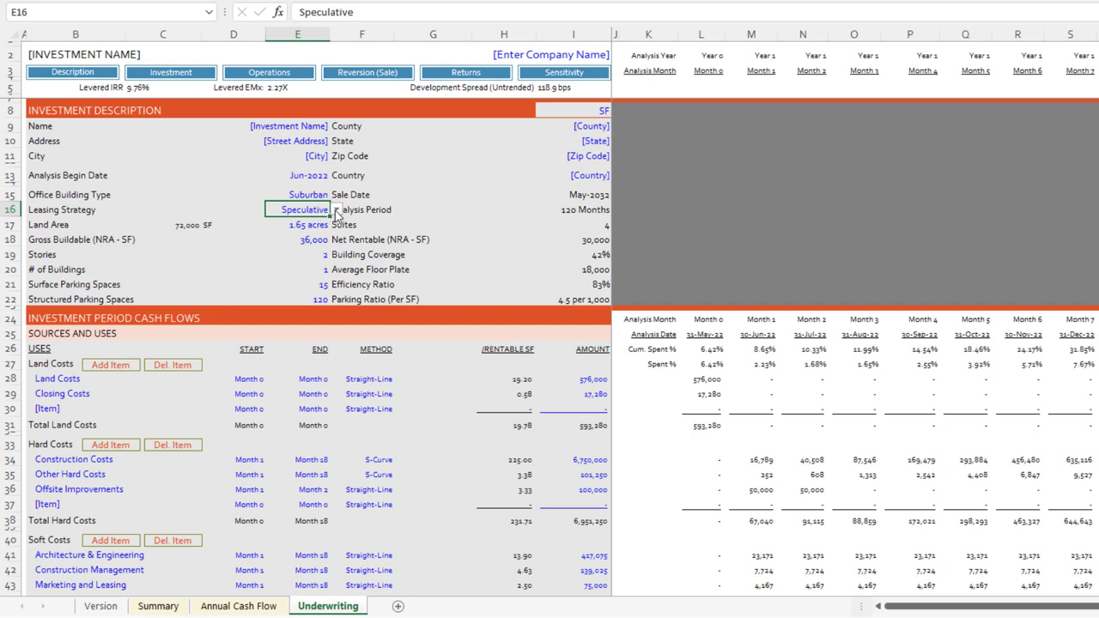
{"action": "key", "text": "alt+Down"}
{"action": "key", "text": "Down"}
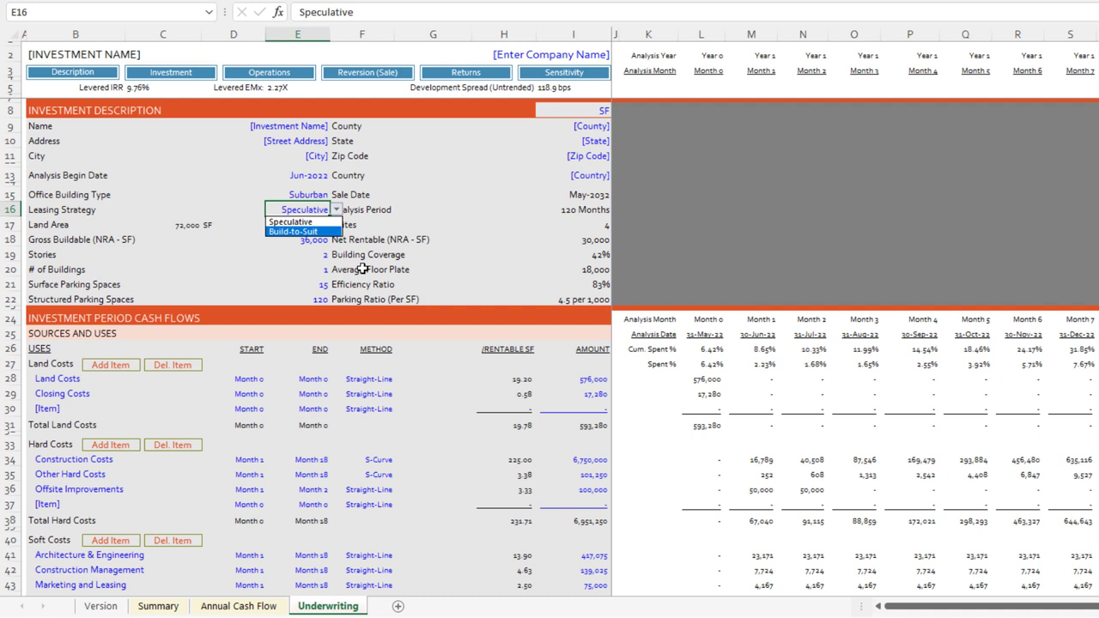
{"action": "key", "text": "Return"}
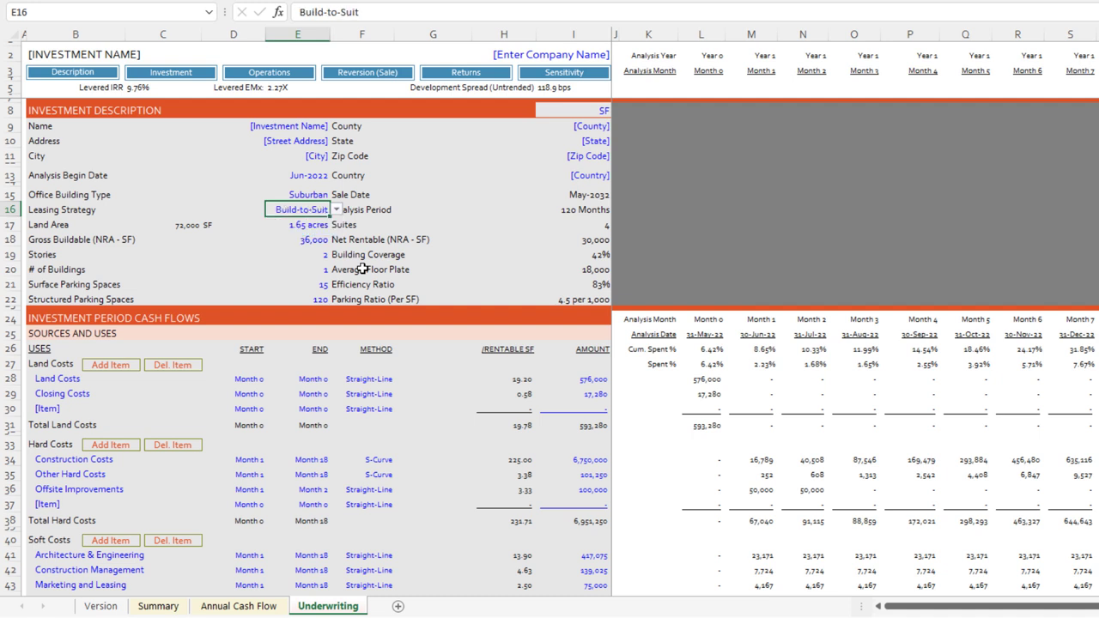
{"action": "key", "text": "Down"}
{"action": "key", "text": "Up"}
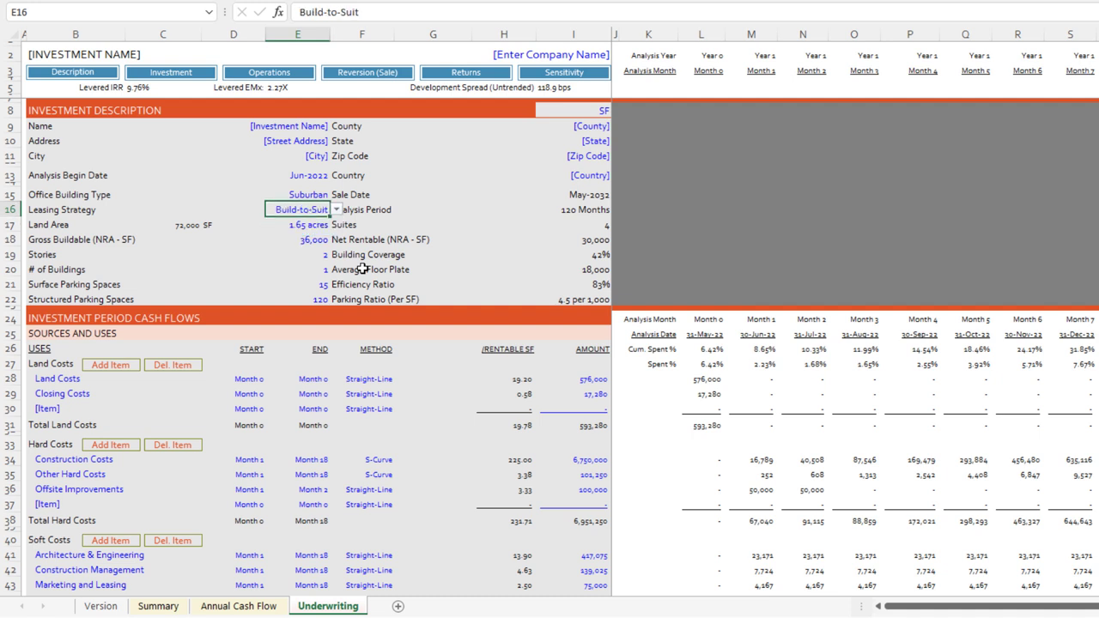
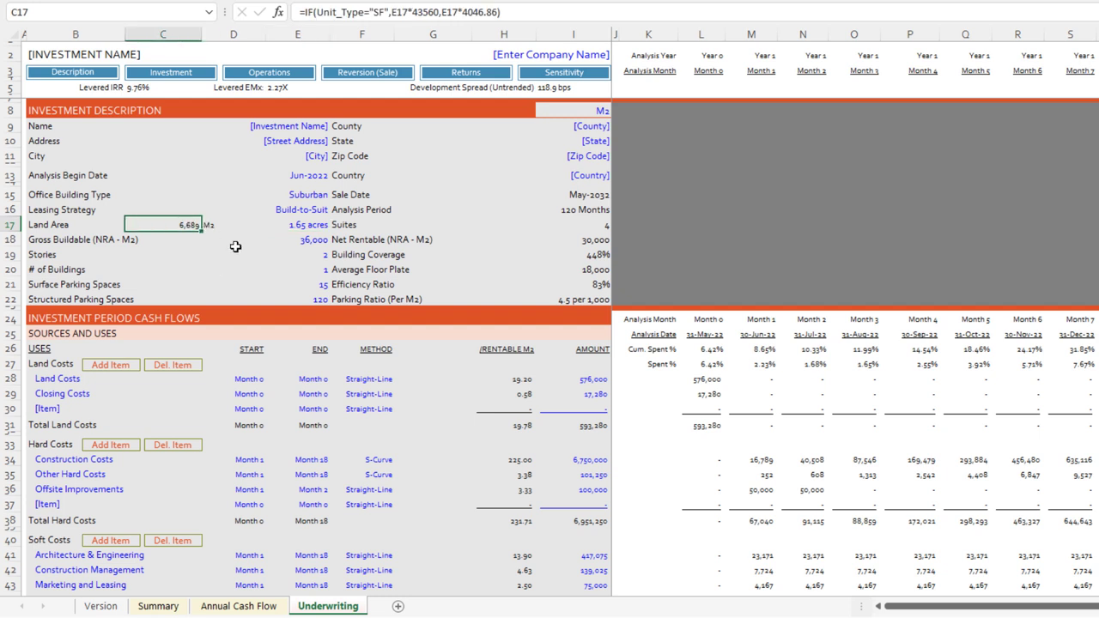
Step: Set the area unit in the Investment Description header to SF
{"action": "left_click", "coordinate": [601, 110]}
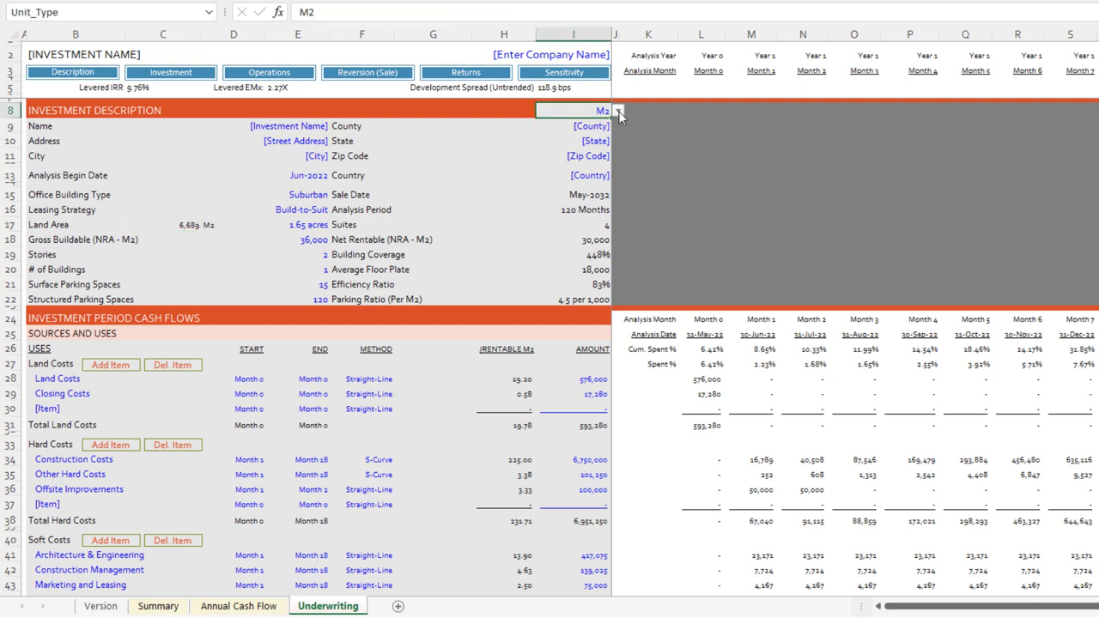
{"action": "left_click", "coordinate": [618, 111]}
{"action": "left_click", "coordinate": [601, 132]}
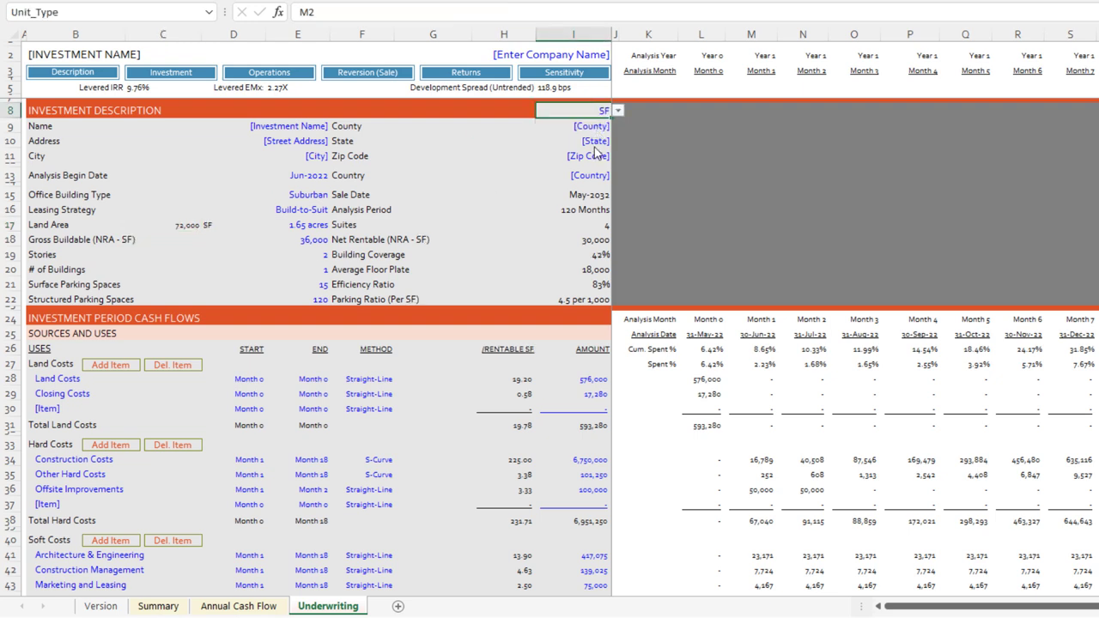
Step: Compare the formulas behind the Gross Buildable and Net Rentable areas, going back and forth between the two cells
{"action": "left_click", "coordinate": [317, 245]}
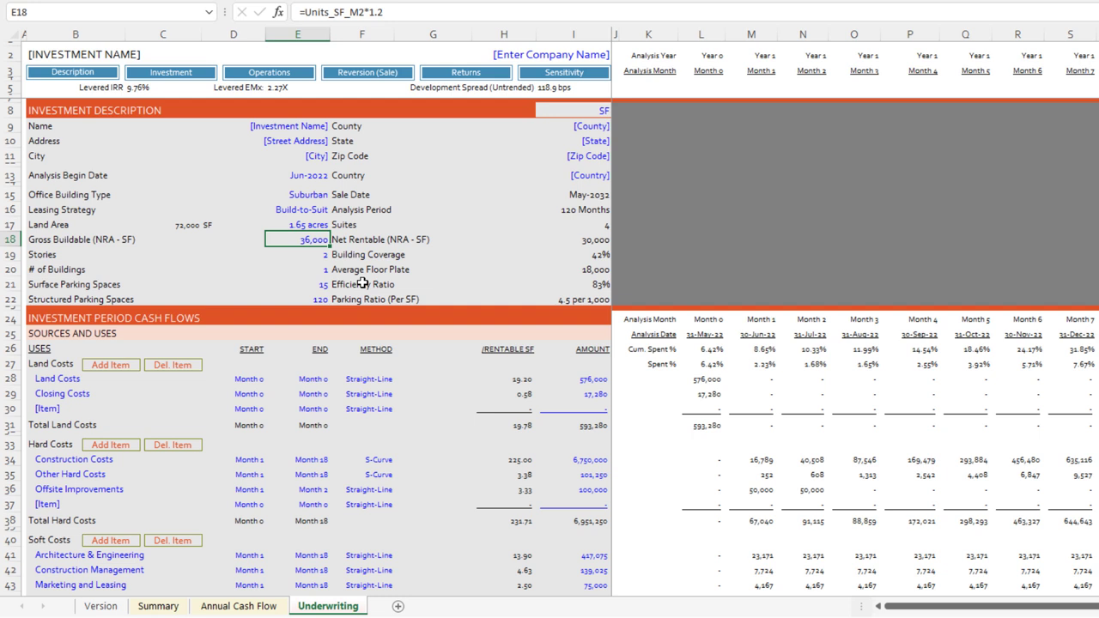
{"action": "key", "text": "Right"}
{"action": "key", "text": "Right"}
{"action": "key", "text": "Right"}
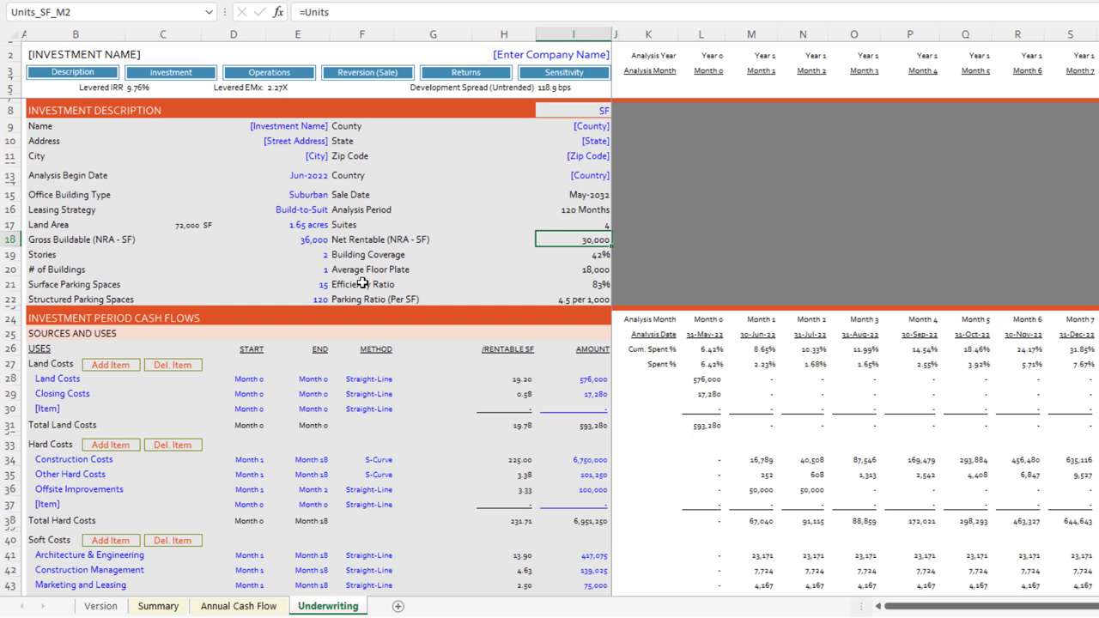
{"action": "key", "text": "Left"}
{"action": "key", "text": "Left"}
{"action": "key", "text": "Left"}
{"action": "key", "text": "Right"}
{"action": "key", "text": "Right"}
{"action": "key", "text": "Right"}
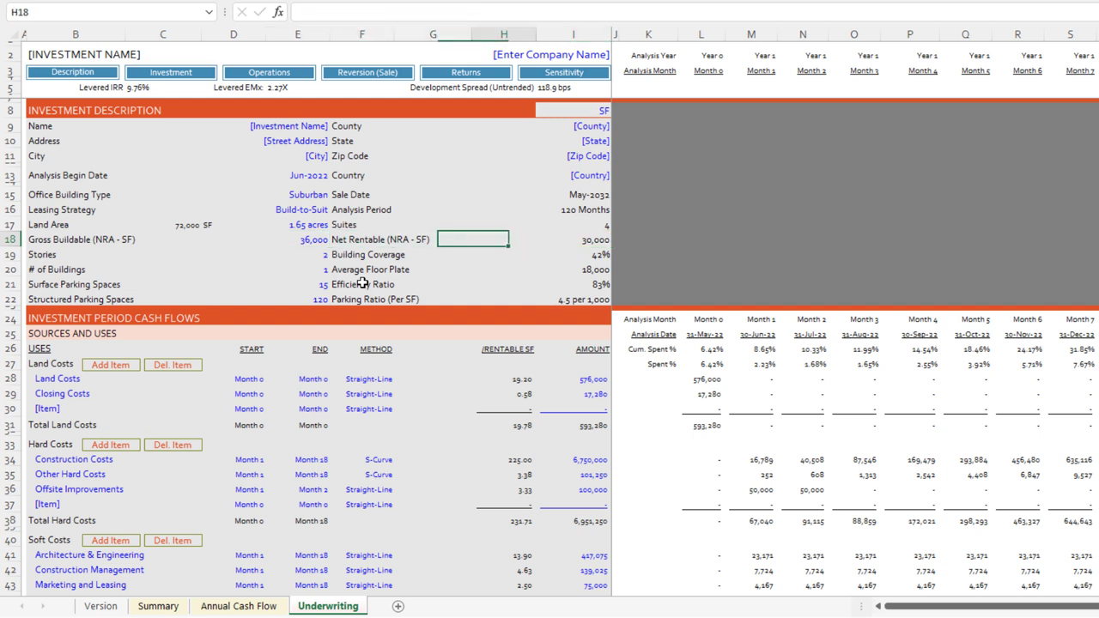
{"action": "key", "text": "Left"}
{"action": "key", "text": "Left"}
{"action": "key", "text": "Left"}
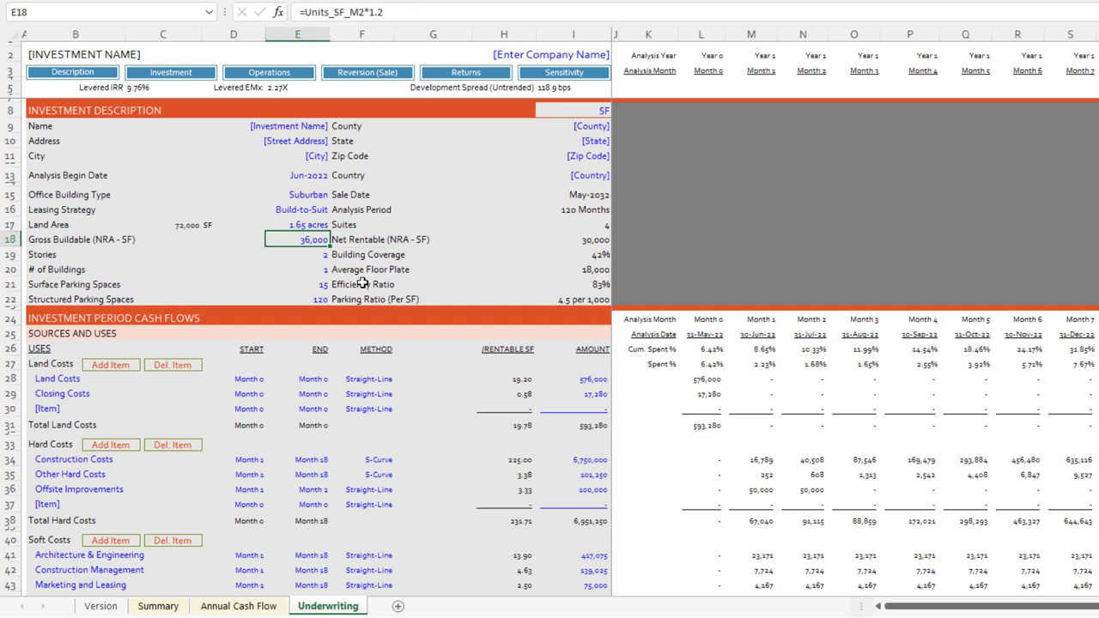
Step: Go through the calculated cells from Net Rentable area to Parking Ratio and inspect the Efficiency Ratio formula
{"action": "key", "text": "Right"}
{"action": "key", "text": "Right"}
{"action": "key", "text": "Right"}
{"action": "key", "text": "Down"}
{"action": "key", "text": "Down"}
{"action": "key", "text": "Down"}
{"action": "key", "text": "Down"}
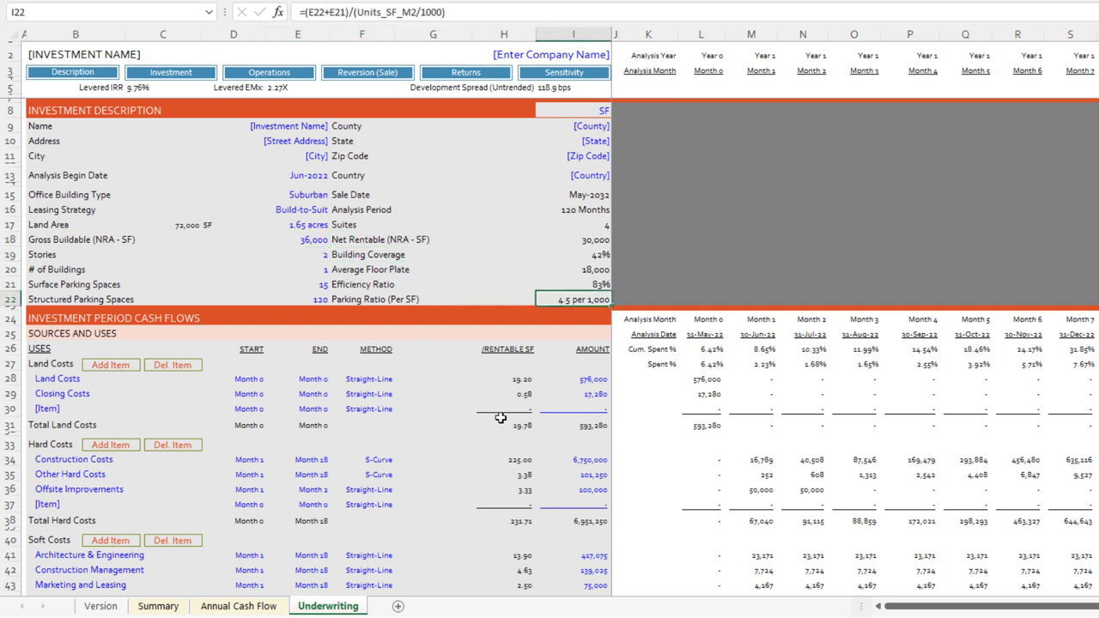
{"action": "key", "text": "Up"}
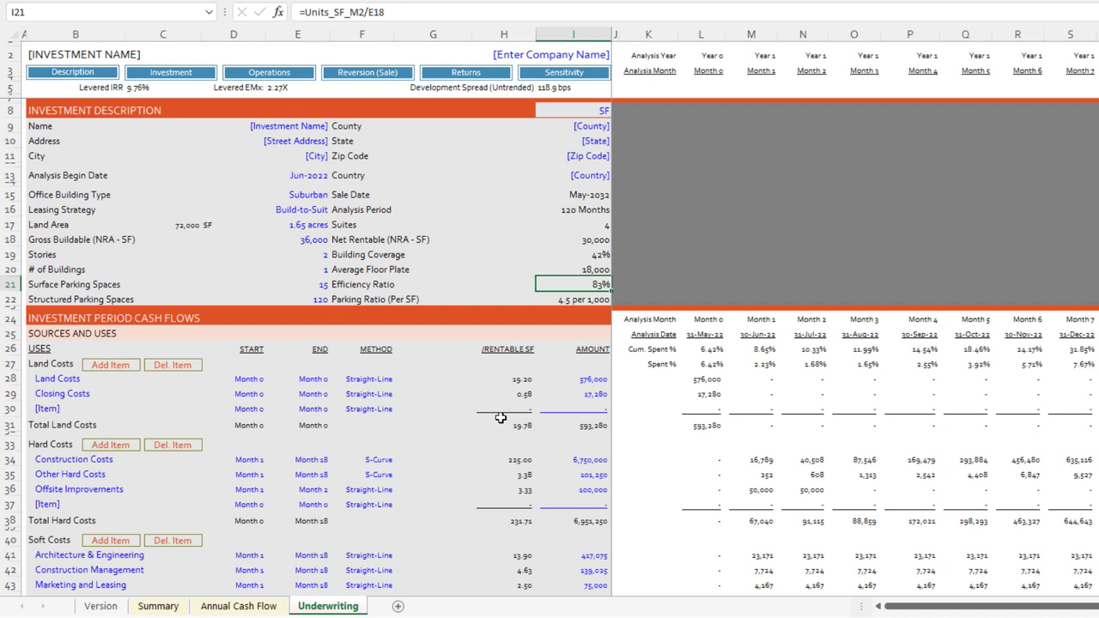
Step: Review the Stories and # of Buildings inputs in the Investment Description, going back and forth between the two cells
{"action": "key", "text": "Up"}
{"action": "key", "text": "Left"}
{"action": "key", "text": "Left"}
{"action": "key", "text": "Left"}
{"action": "key", "text": "Up"}
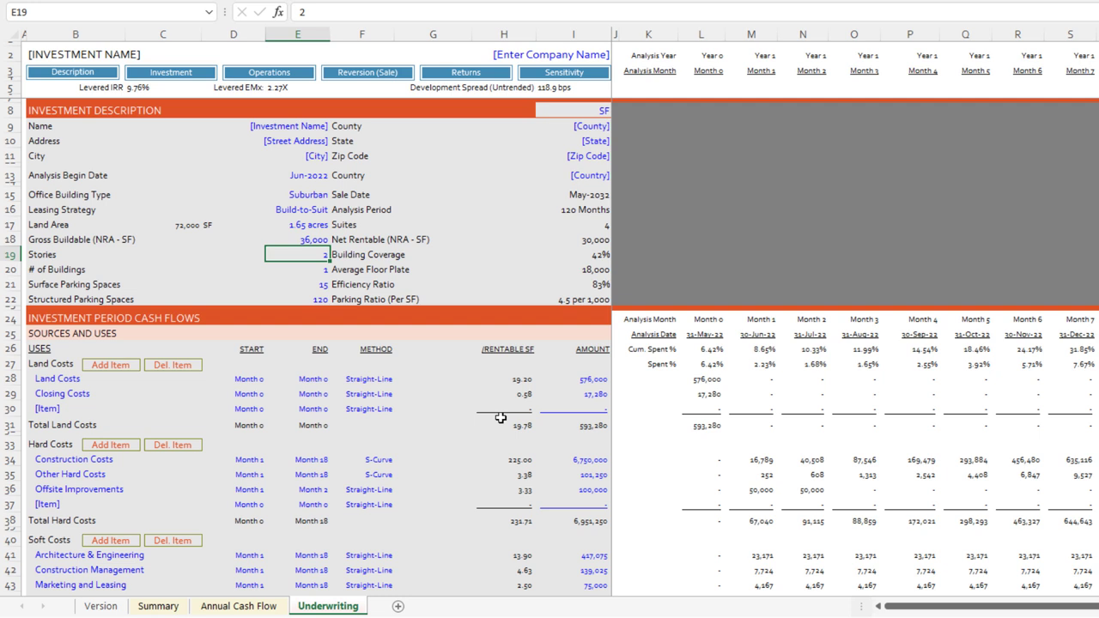
{"action": "key", "text": "Down"}
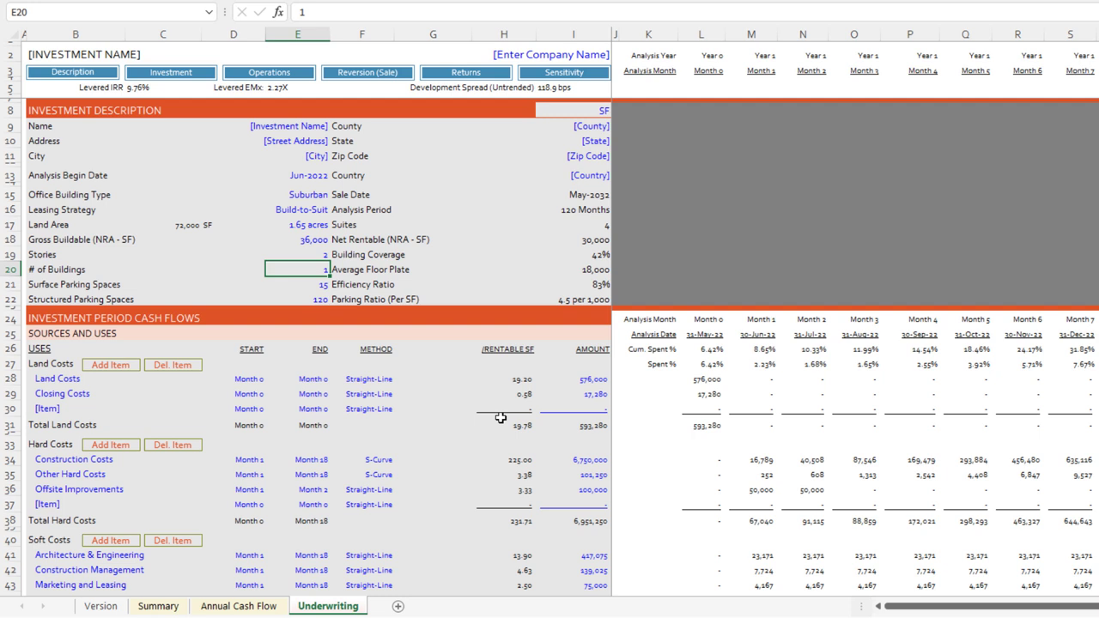
{"action": "key", "text": "Up"}
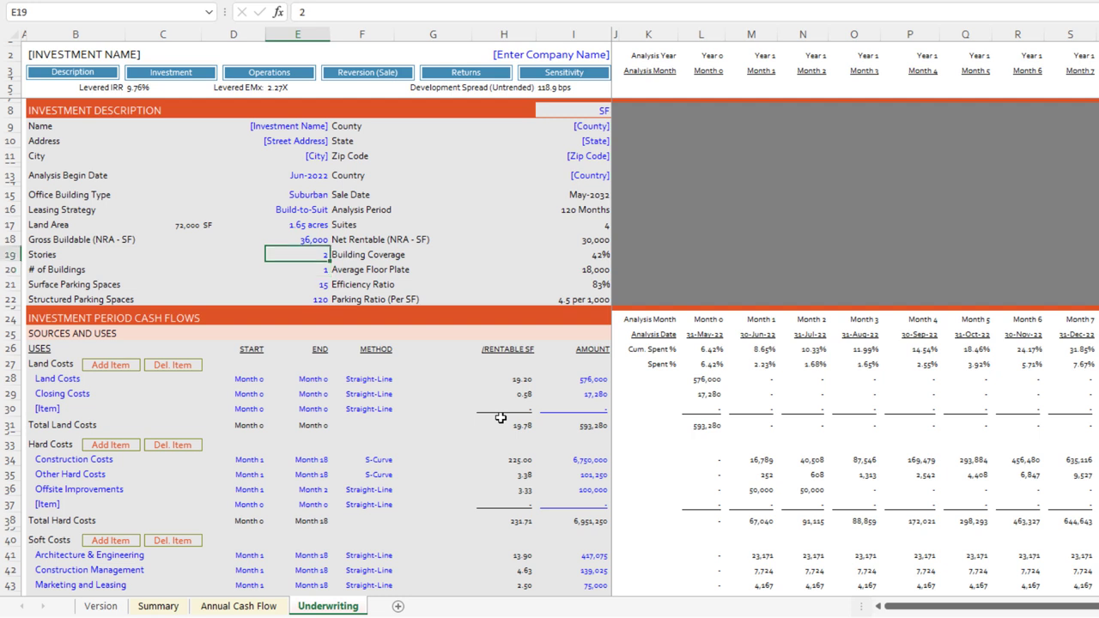
Step: Inspect the formula that converts the Land Area from acres to SF
{"action": "key", "text": "Up"}
{"action": "key", "text": "Up"}
{"action": "key", "text": "Left"}
{"action": "key", "text": "Left"}
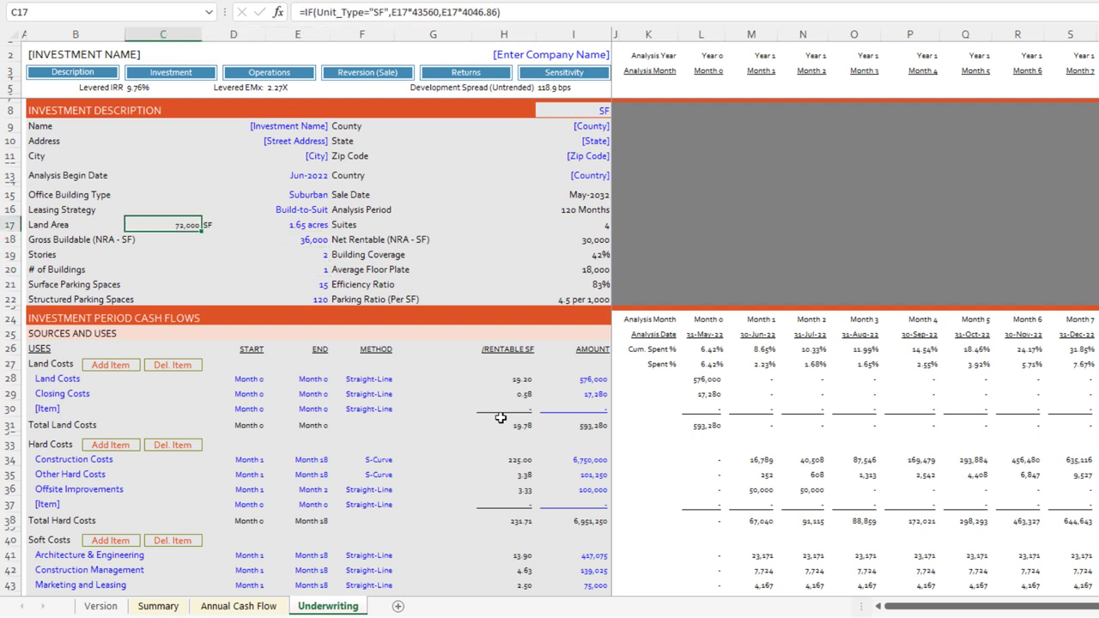
Step: Inspect the Building Coverage formula and the Average Floor Plate formula in the Investment Description
{"action": "key", "text": "Down"}
{"action": "key", "text": "Down"}
{"action": "key", "text": "Right"}
{"action": "key", "text": "Right"}
{"action": "key", "text": "Right"}
{"action": "key", "text": "Right"}
{"action": "key", "text": "Right"}
{"action": "key", "text": "Right"}
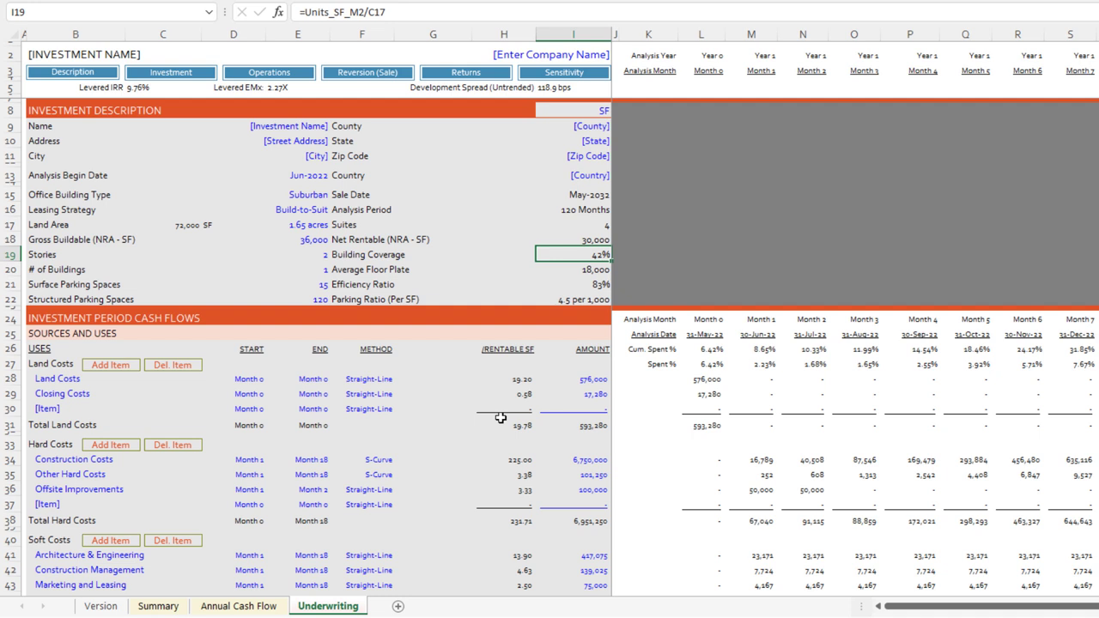
{"action": "key", "text": "Down"}
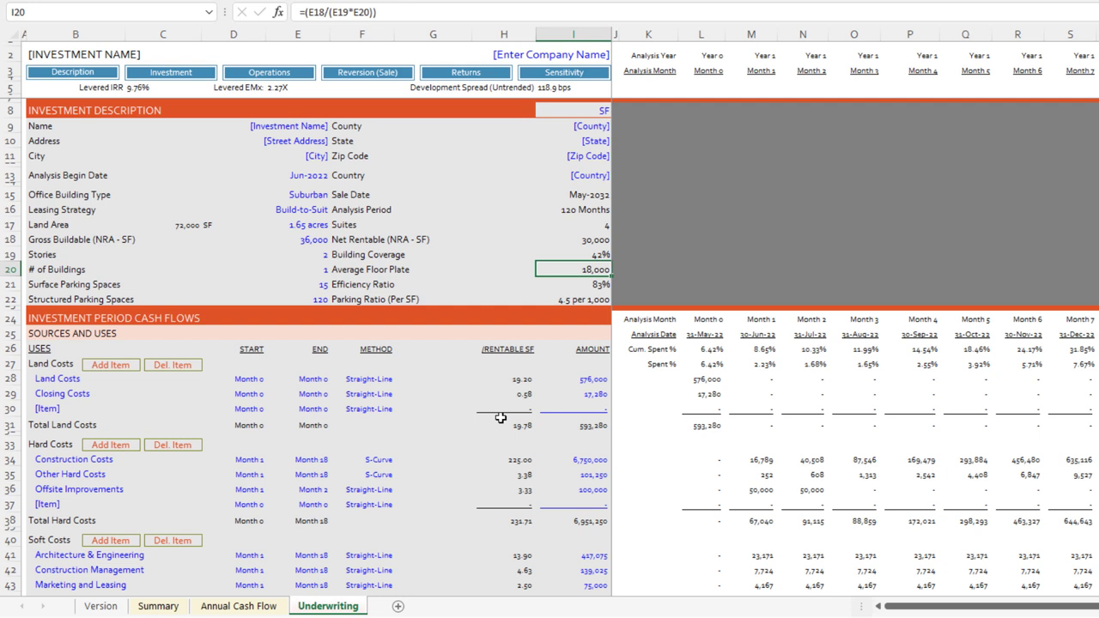
Step: Compare the formulas behind the Surface Parking Spaces and Structured Parking Spaces inputs
{"action": "key", "text": "Down"}
{"action": "key", "text": "Left"}
{"action": "key", "text": "Left"}
{"action": "key", "text": "Left"}
{"action": "key", "text": "Left"}
{"action": "key", "text": "Left"}
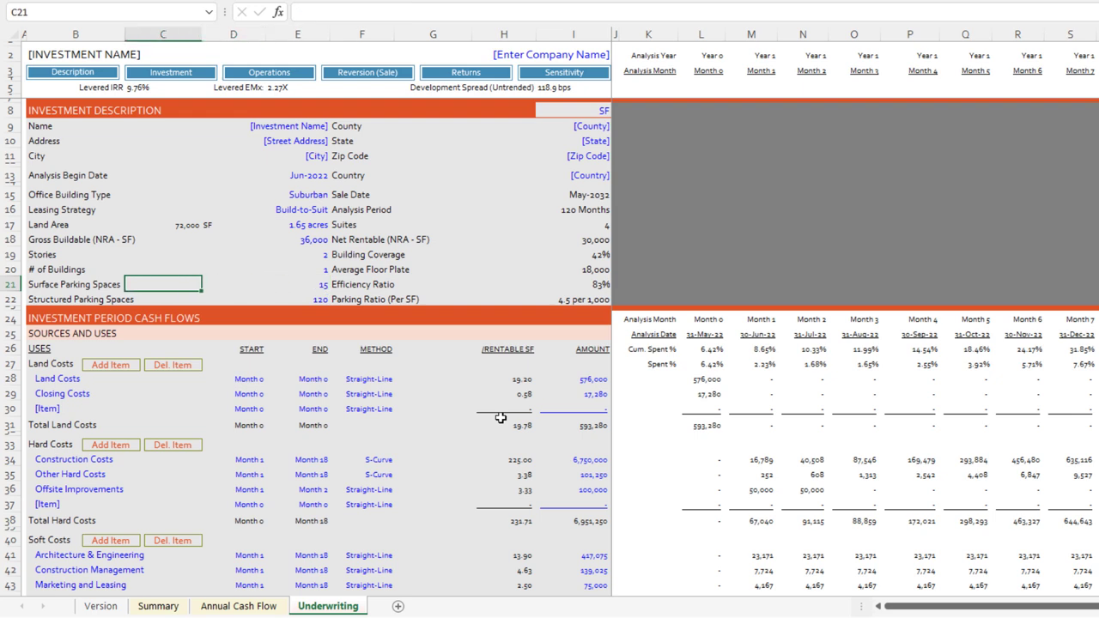
{"action": "key", "text": "Right"}
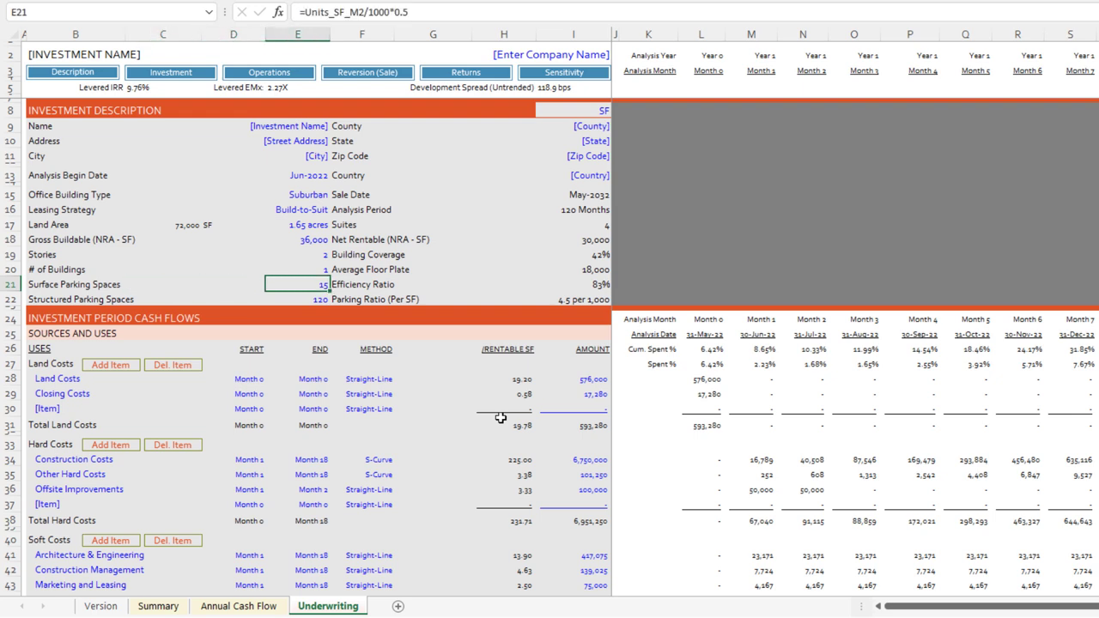
{"action": "key", "text": "Left"}
{"action": "key", "text": "Left"}
{"action": "key", "text": "Left"}
{"action": "key", "text": "Right"}
{"action": "key", "text": "Right"}
{"action": "key", "text": "Right"}
{"action": "key", "text": "Down"}
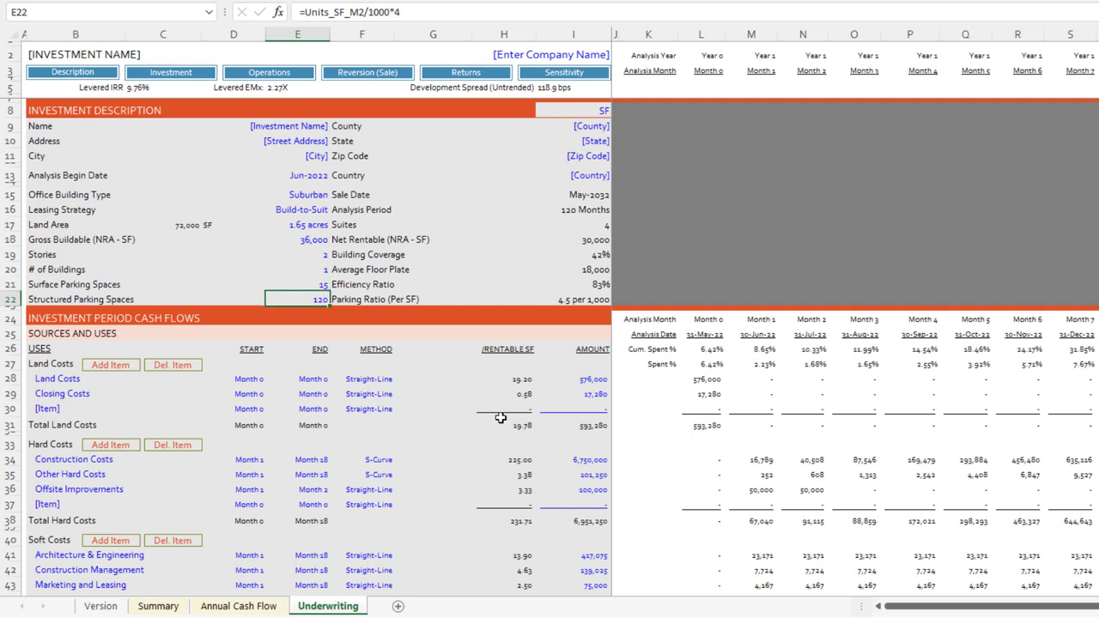
{"action": "key", "text": "Up"}
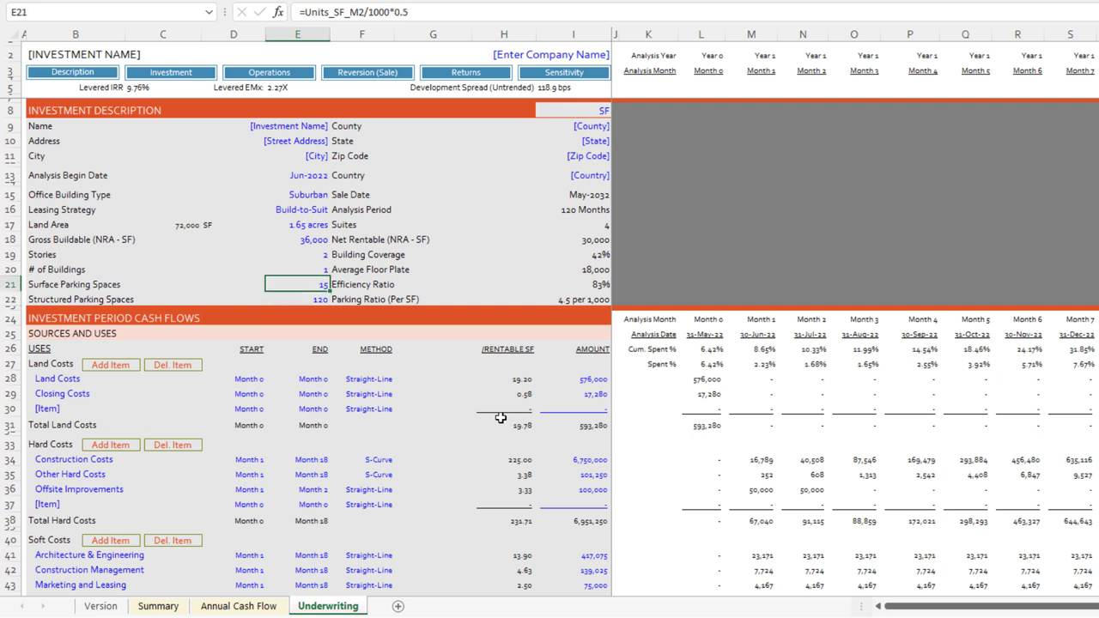
Step: Inspect the Parking Ratio formula that combines both parking counts with the rentable area
{"action": "key", "text": "Right"}
{"action": "key", "text": "Right"}
{"action": "key", "text": "Right"}
{"action": "key", "text": "Right"}
{"action": "key", "text": "Down"}
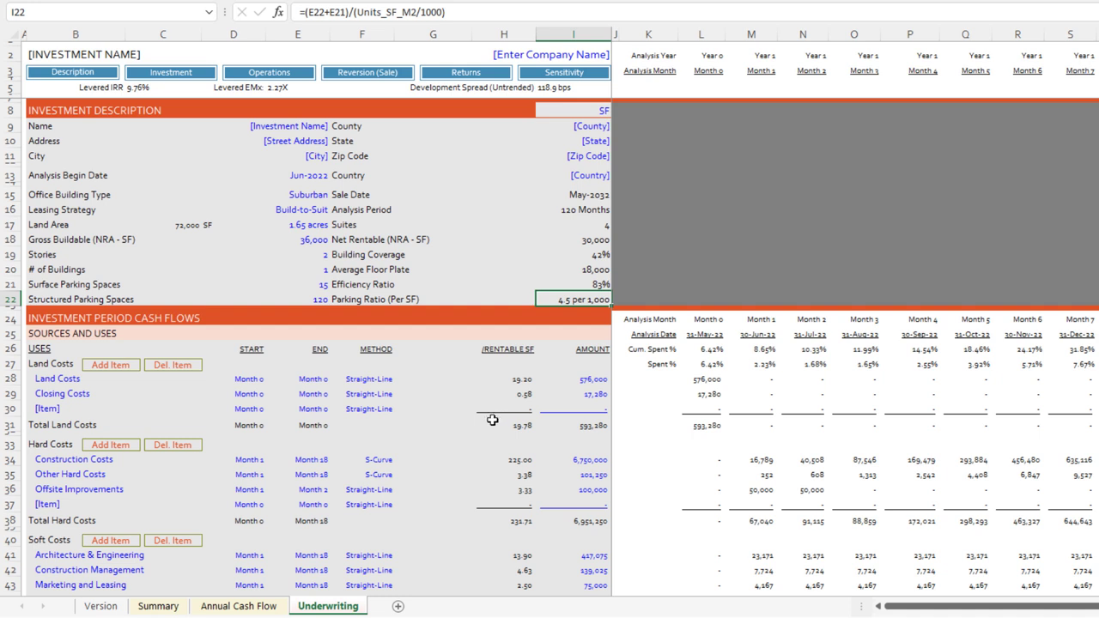
Step: Look through the Uses in the Investment Period Cash Flows down to Construction Debt under Sources
{"action": "scroll", "coordinate": [535, 260], "scroll_direction": "down", "scroll_amount": 1}
{"action": "scroll", "coordinate": [535, 260], "scroll_direction": "down", "scroll_amount": 5}
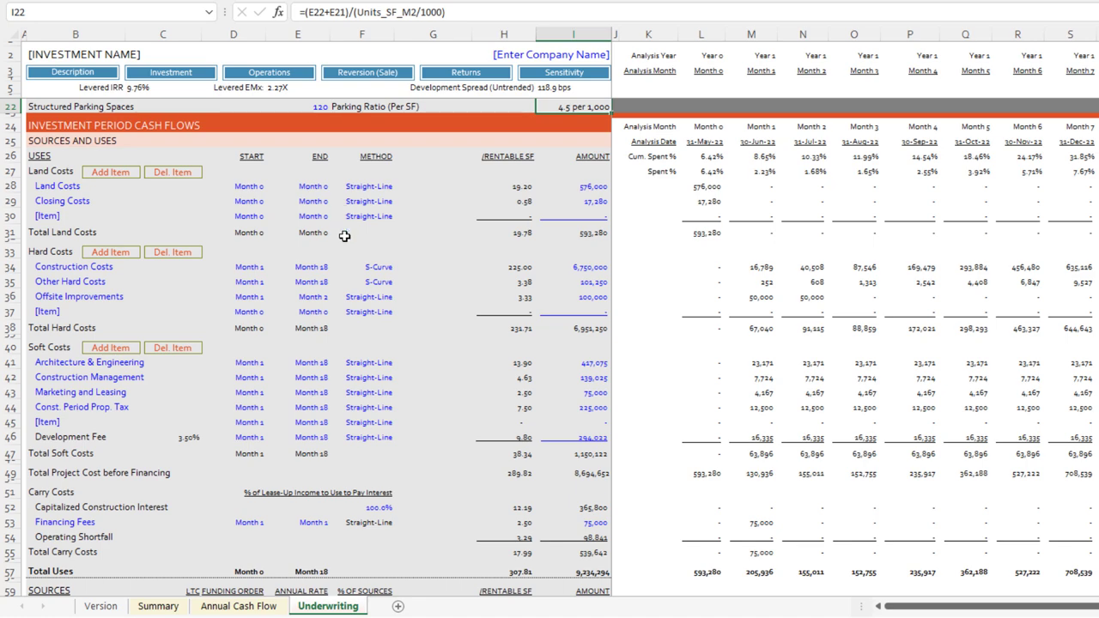
{"action": "scroll", "coordinate": [344, 239], "scroll_direction": "down", "scroll_amount": 7}
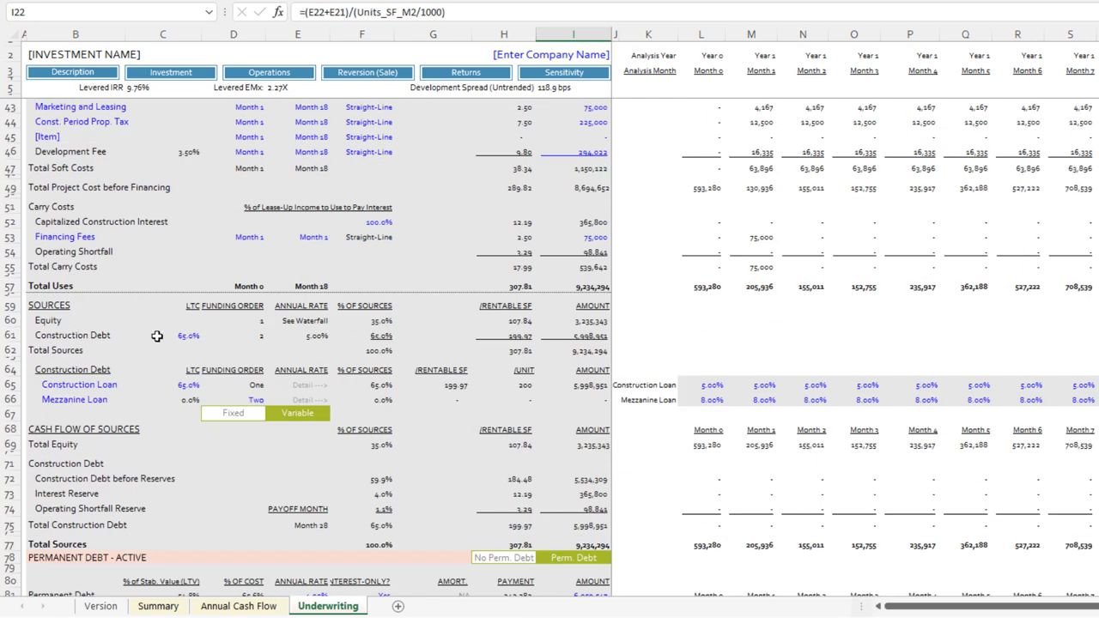
{"action": "left_click", "coordinate": [62, 308]}
{"action": "left_click", "coordinate": [93, 334]}
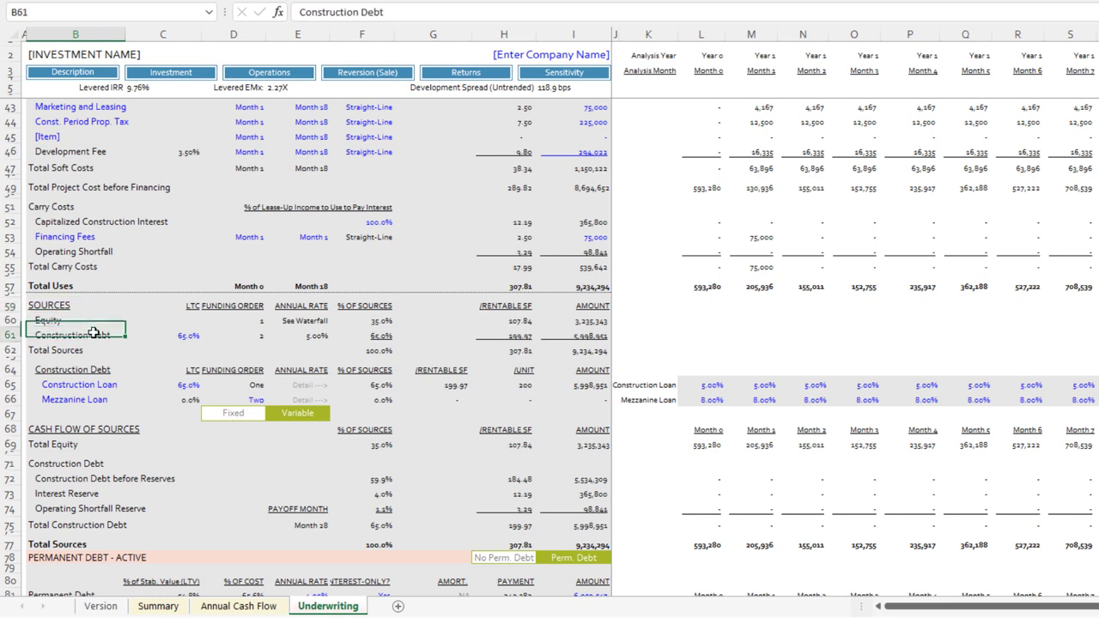
Step: Return to the Uses and go through the Land Costs line items: Land Costs, Closing Costs and the blank [Item] row
{"action": "scroll", "coordinate": [120, 331], "scroll_direction": "up", "scroll_amount": 7}
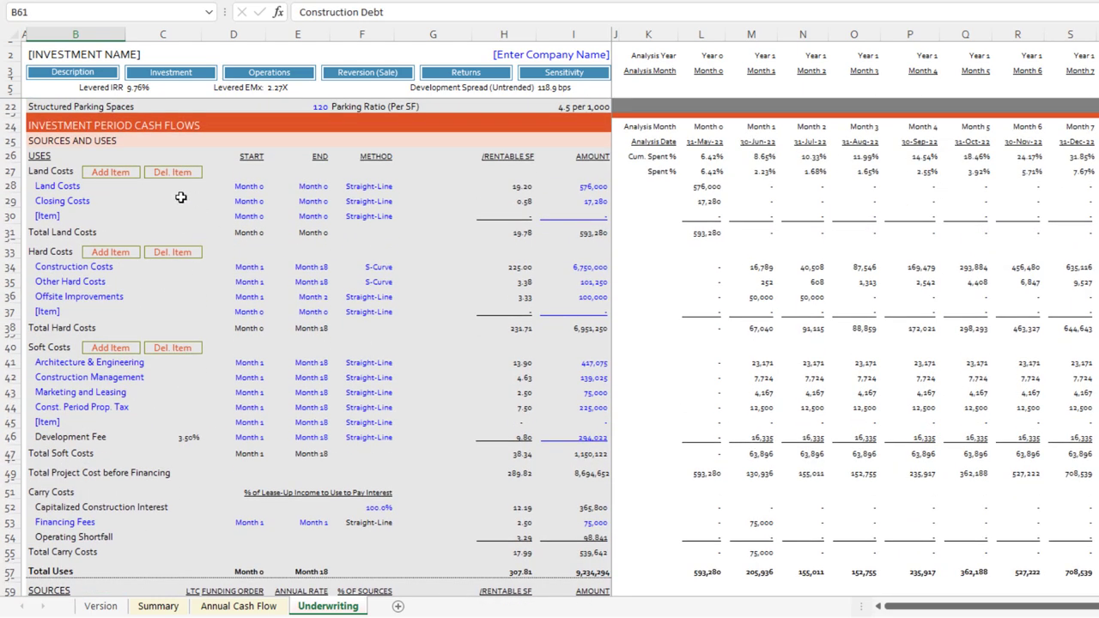
{"action": "left_click", "coordinate": [50, 172]}
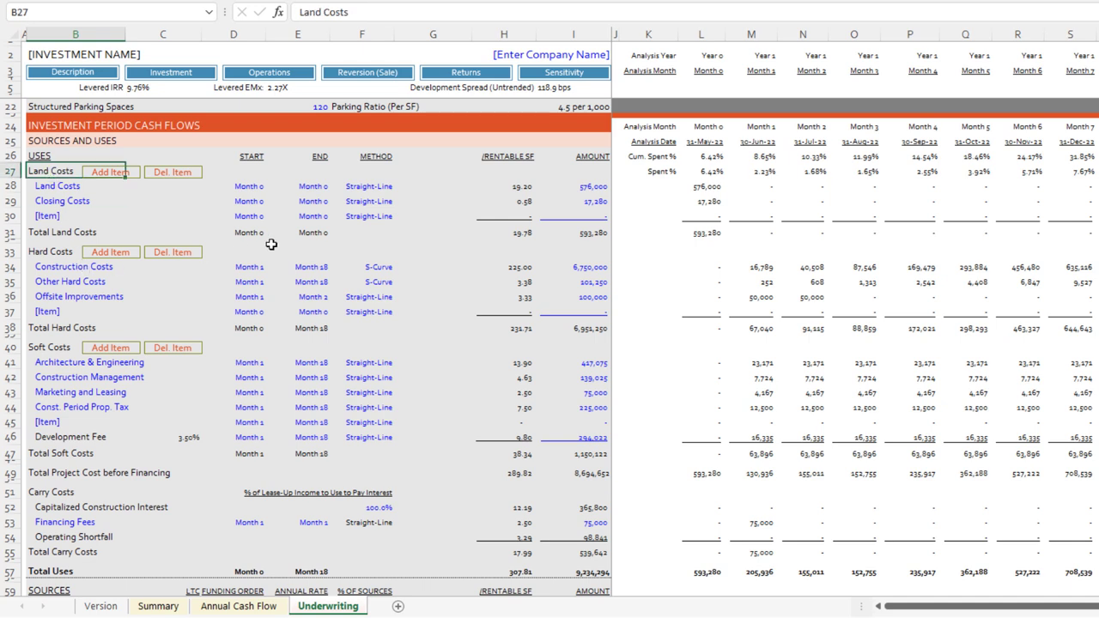
{"action": "left_click", "coordinate": [67, 190]}
{"action": "left_click", "coordinate": [62, 203]}
{"action": "left_click", "coordinate": [63, 213]}
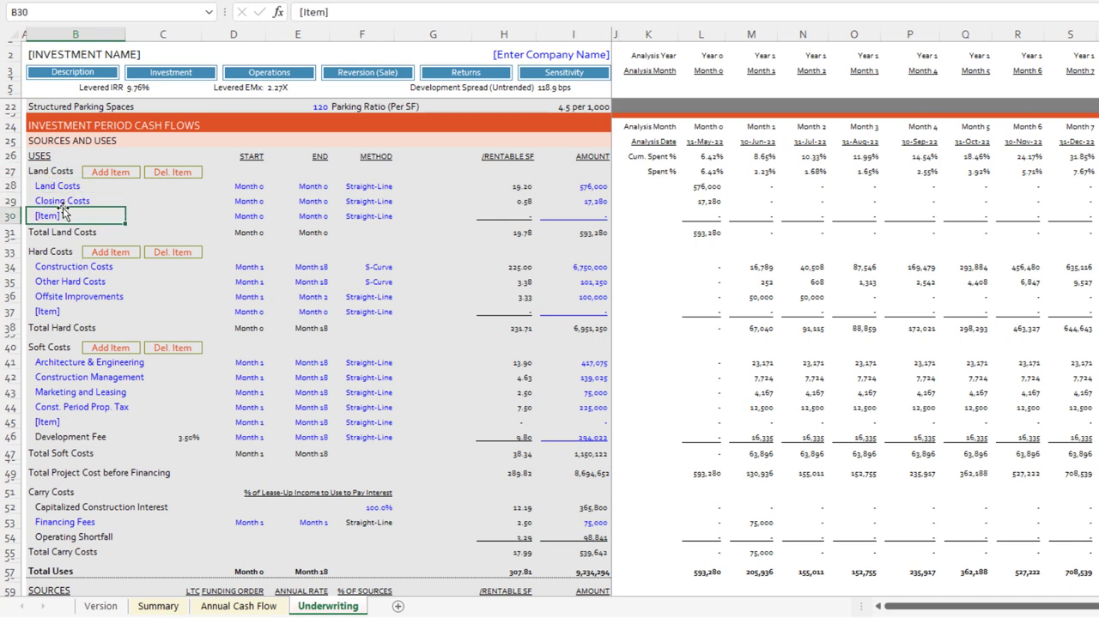
{"action": "key", "text": "Up"}
{"action": "key", "text": "Up"}
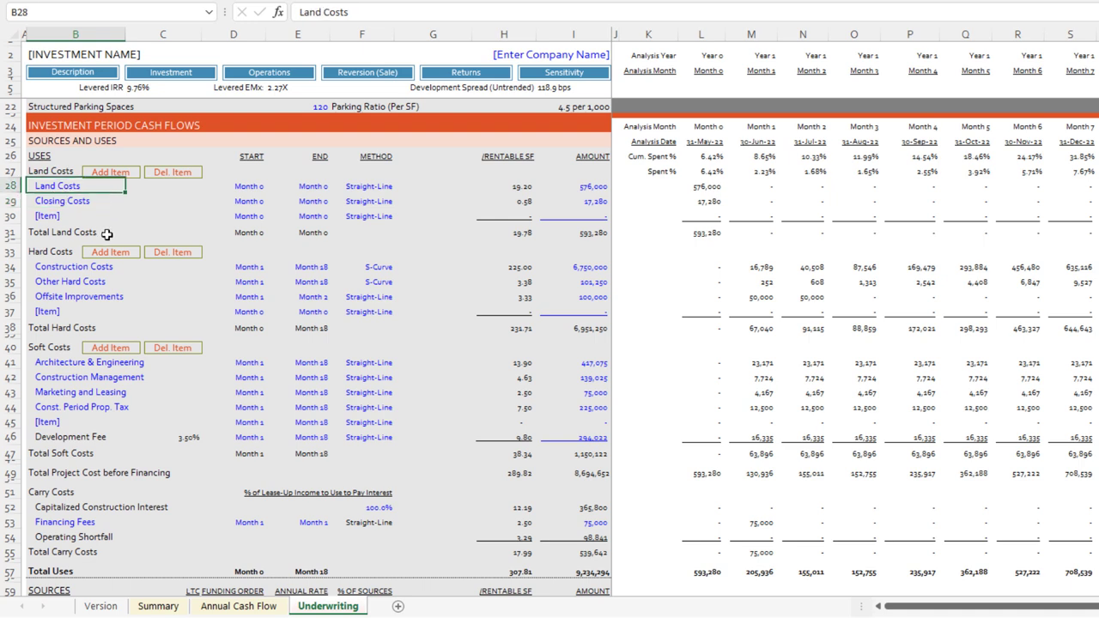
{"action": "left_click", "coordinate": [63, 203]}
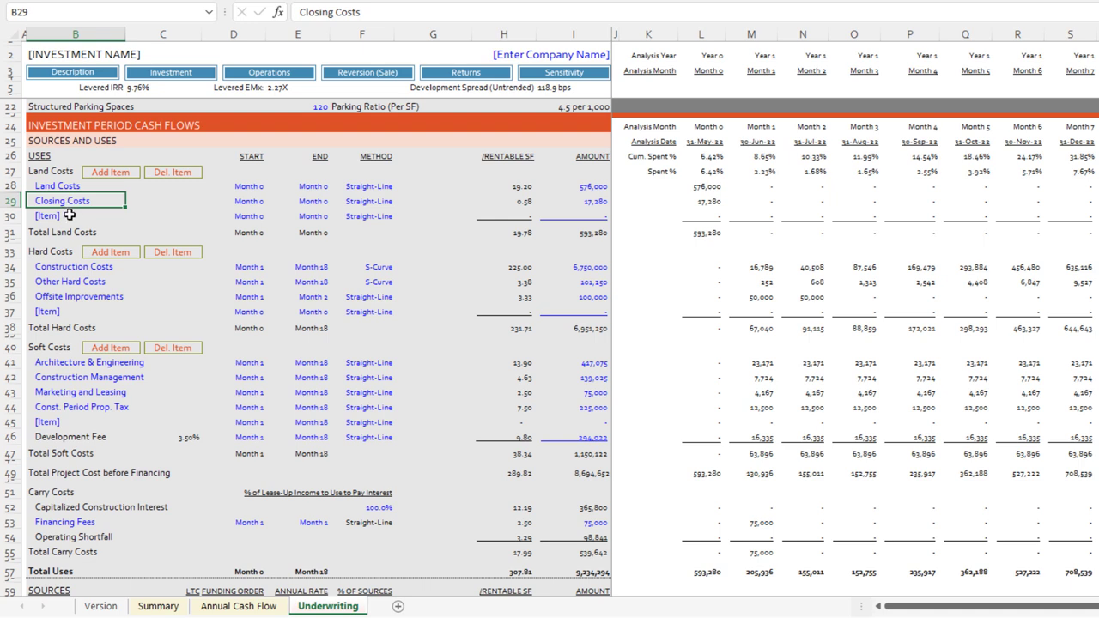
{"action": "left_click", "coordinate": [70, 216]}
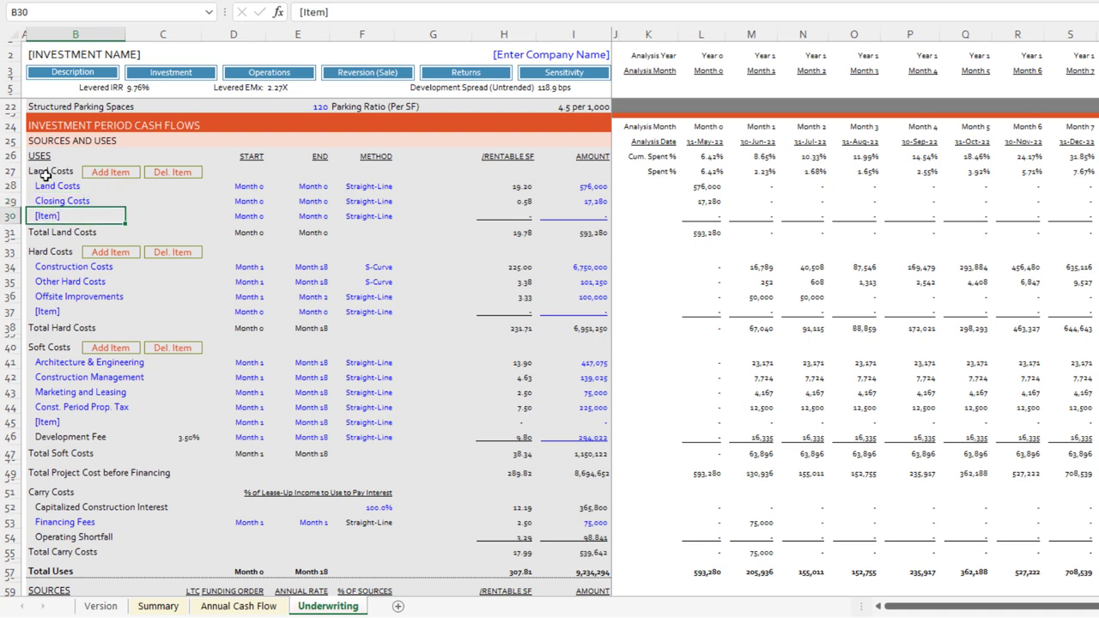
Step: Add an item to the Land Costs section and name the first blank row "Land Improvement Cost"
{"action": "left_click", "coordinate": [111, 175]}
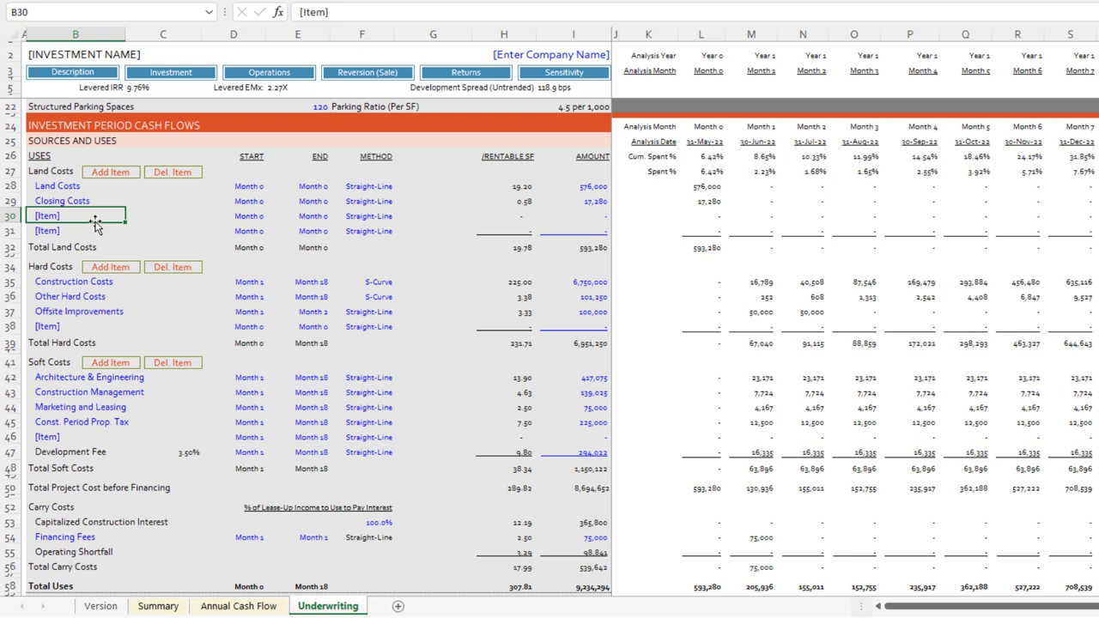
{"action": "type", "text": "Land Improve"}
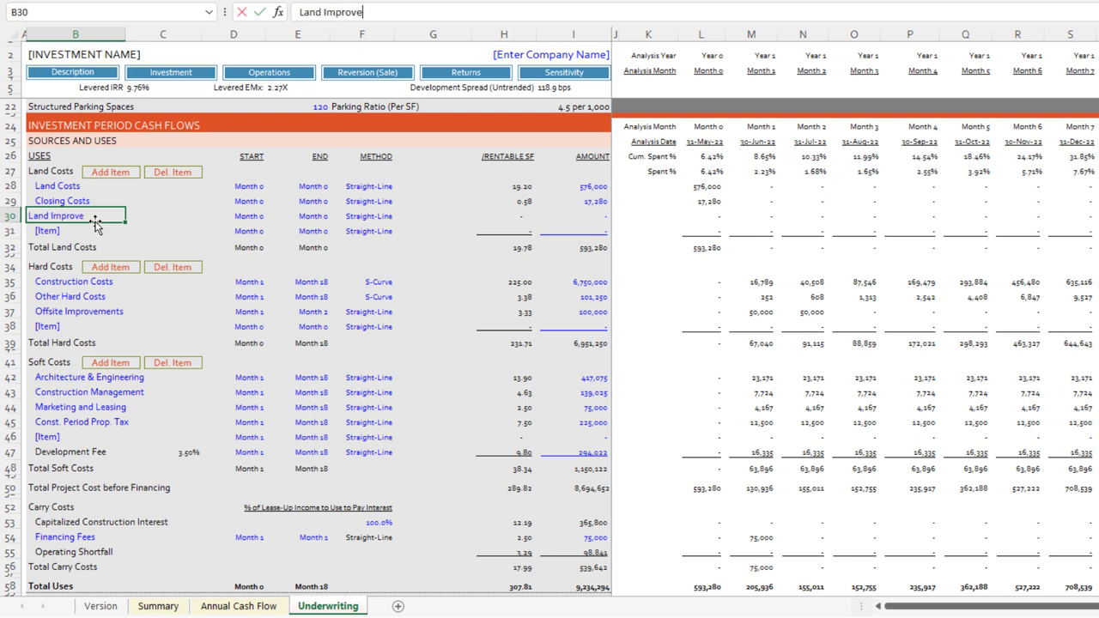
{"action": "type", "text": "ment Cost"}
{"action": "key", "text": "ctrl+Return"}
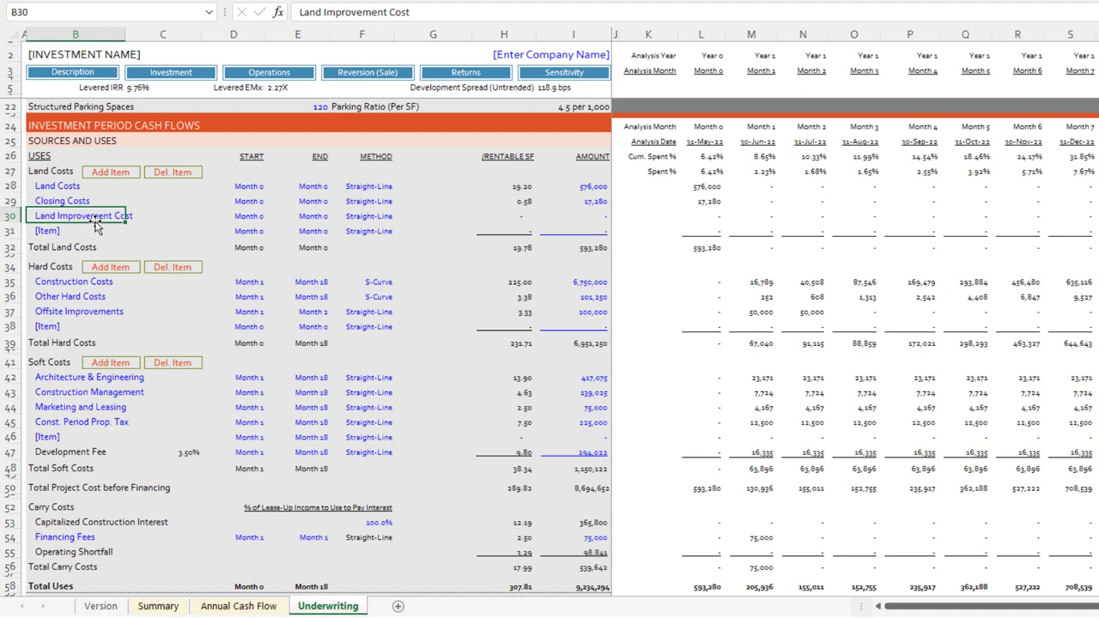
Step: Set the Land Improvement Cost amount to 25000
{"action": "key", "text": "Up"}
{"action": "key", "text": "Down"}
{"action": "key", "text": "Up"}
{"action": "key", "text": "Up"}
{"action": "key", "text": "Right"}
{"action": "key", "text": "Right"}
{"action": "key", "text": "Right"}
{"action": "key", "text": "Right"}
{"action": "key", "text": "Right"}
{"action": "key", "text": "Right"}
{"action": "key", "text": "Down"}
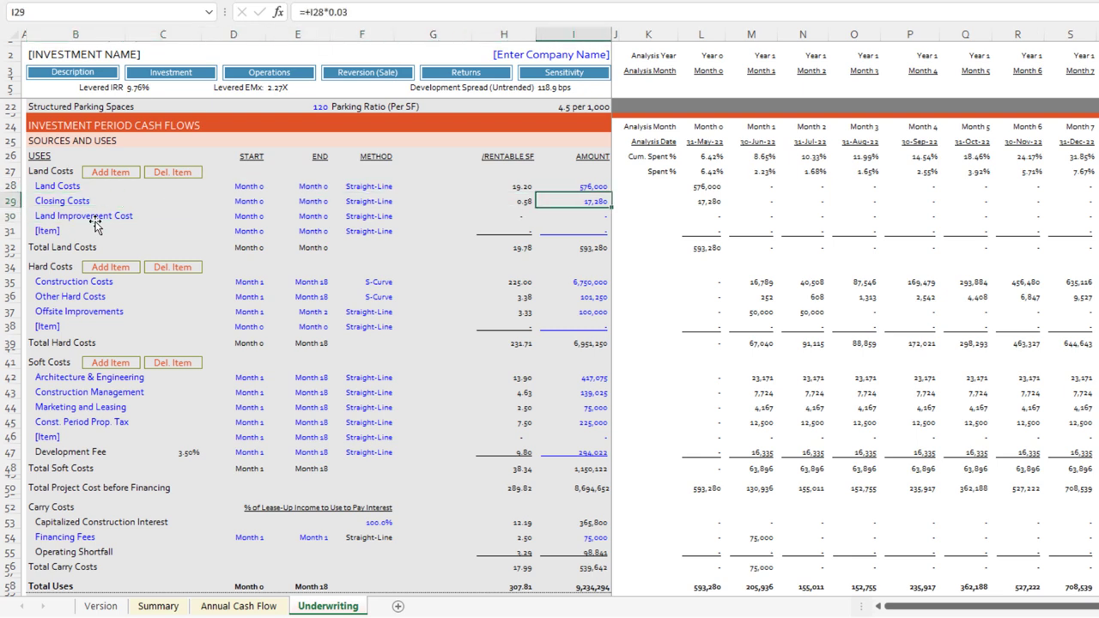
{"action": "key", "text": "Down"}
{"action": "type", "text": "25000"}
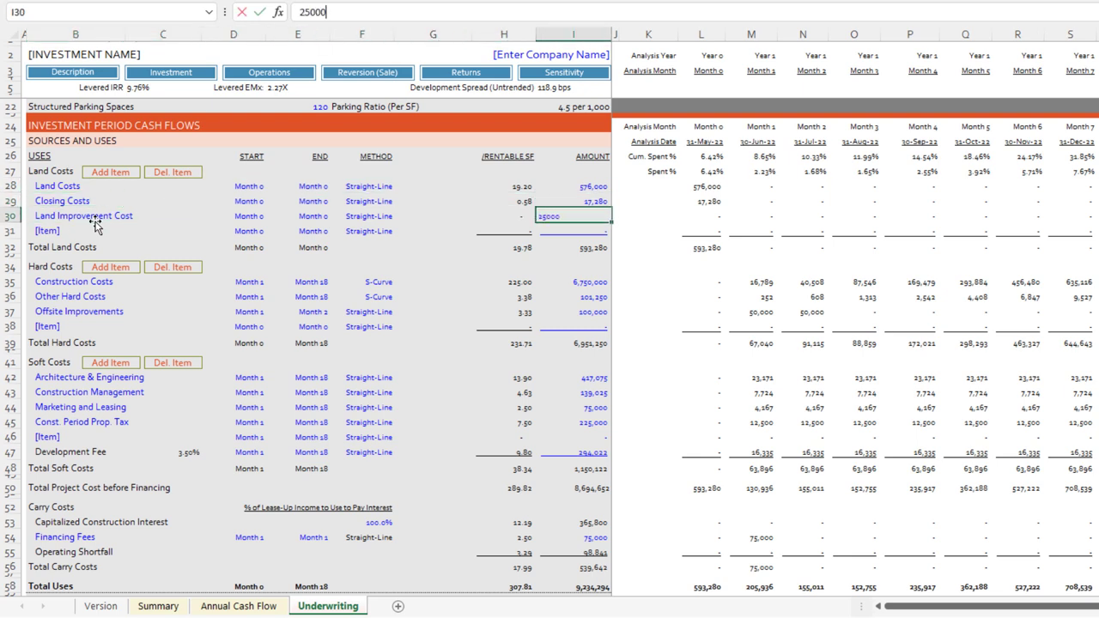
{"action": "key", "text": "ctrl+Return"}
Step: Review the Land Improvement Cost row across its columns, and the Start months of the land cost items
{"action": "key", "text": "Left"}
{"action": "key", "text": "Left"}
{"action": "key", "text": "Left"}
{"action": "key", "text": "Left"}
{"action": "key", "text": "Left"}
{"action": "key", "text": "Left"}
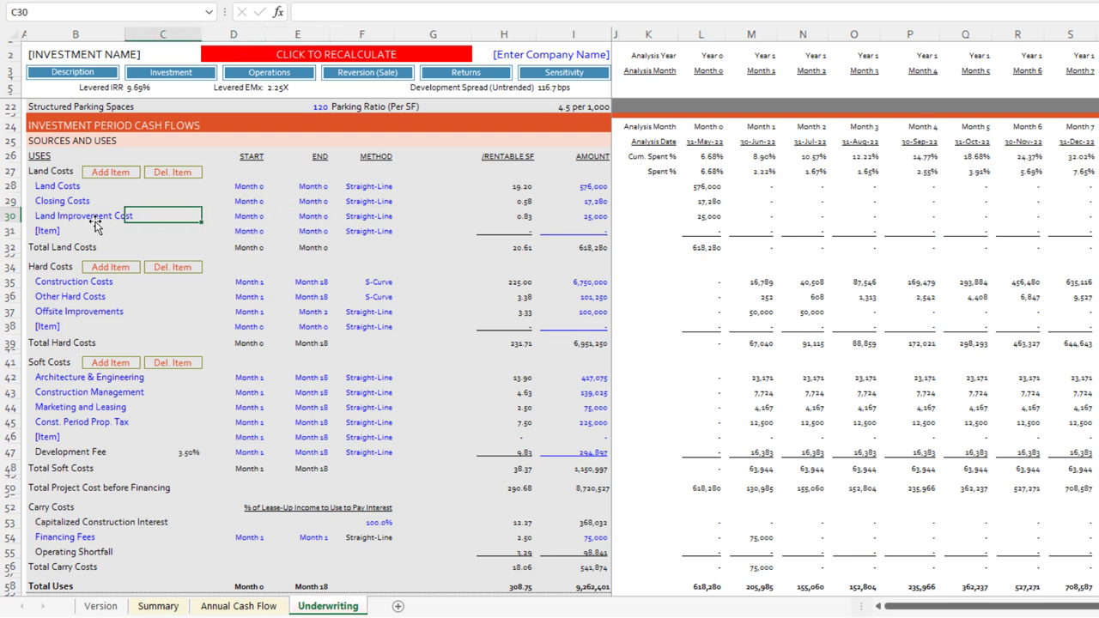
{"action": "key", "text": "Right"}
{"action": "key", "text": "Right"}
{"action": "key", "text": "Right"}
{"action": "key", "text": "Right"}
{"action": "key", "text": "Right"}
{"action": "key", "text": "Left"}
{"action": "key", "text": "Left"}
{"action": "key", "text": "Left"}
{"action": "key", "text": "Left"}
{"action": "key", "text": "Left"}
{"action": "key", "text": "Right"}
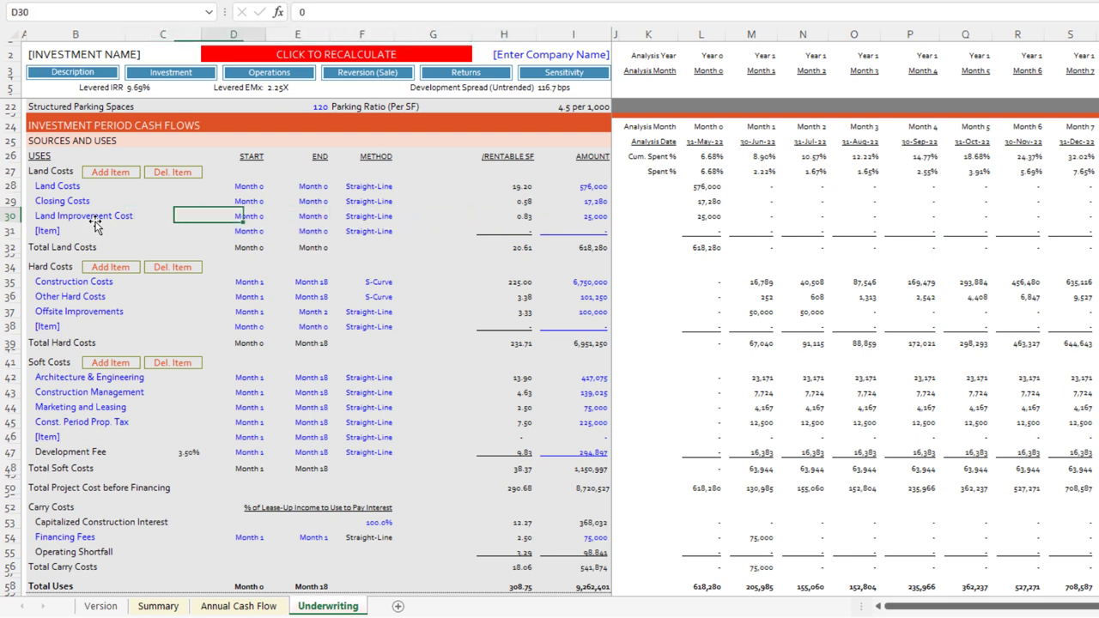
{"action": "key", "text": "Up"}
{"action": "key", "text": "Up"}
{"action": "key", "text": "Down"}
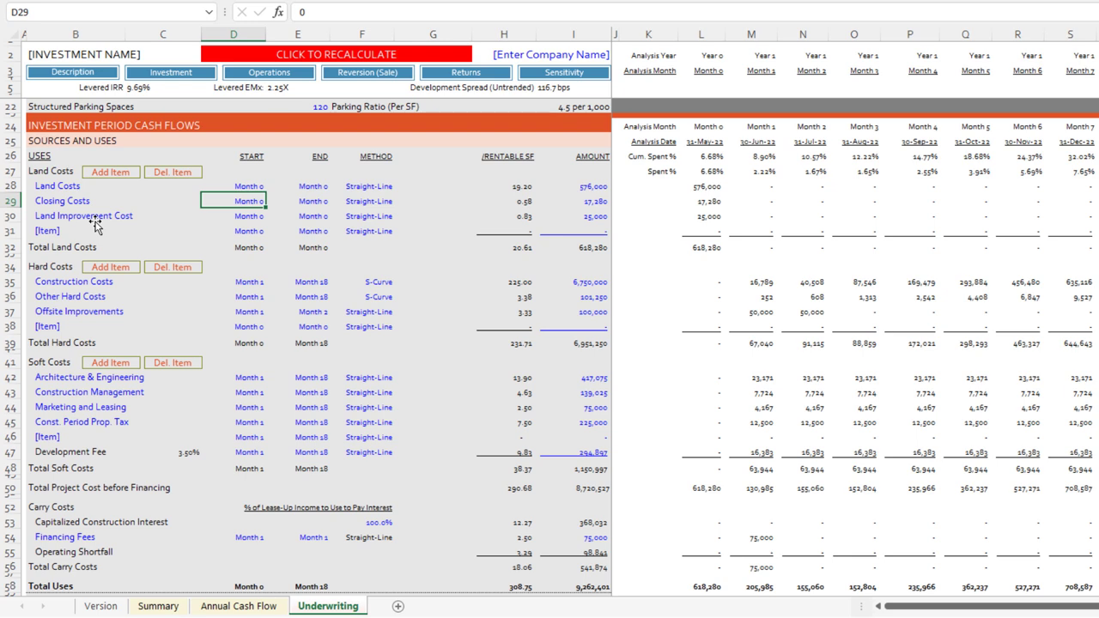
{"action": "key", "text": "Up"}
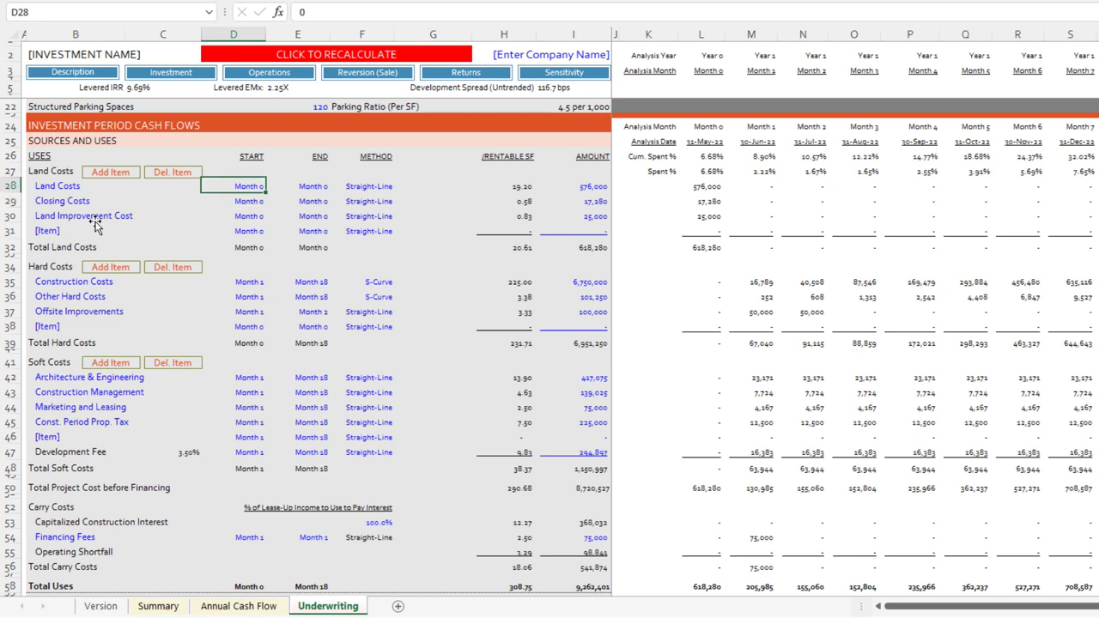
Step: Rename the first Land Costs line item to "Land Purchase"
{"action": "key", "text": "Left"}
{"action": "key", "text": "Left"}
{"action": "key", "text": "F2"}
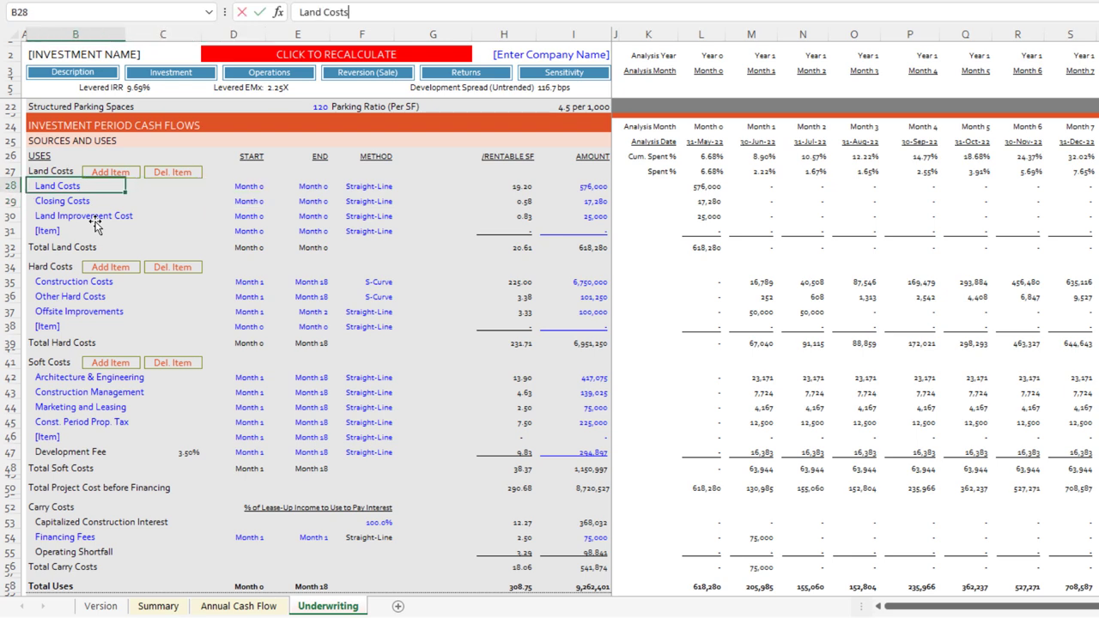
{"action": "key", "text": "ctrl+1"}
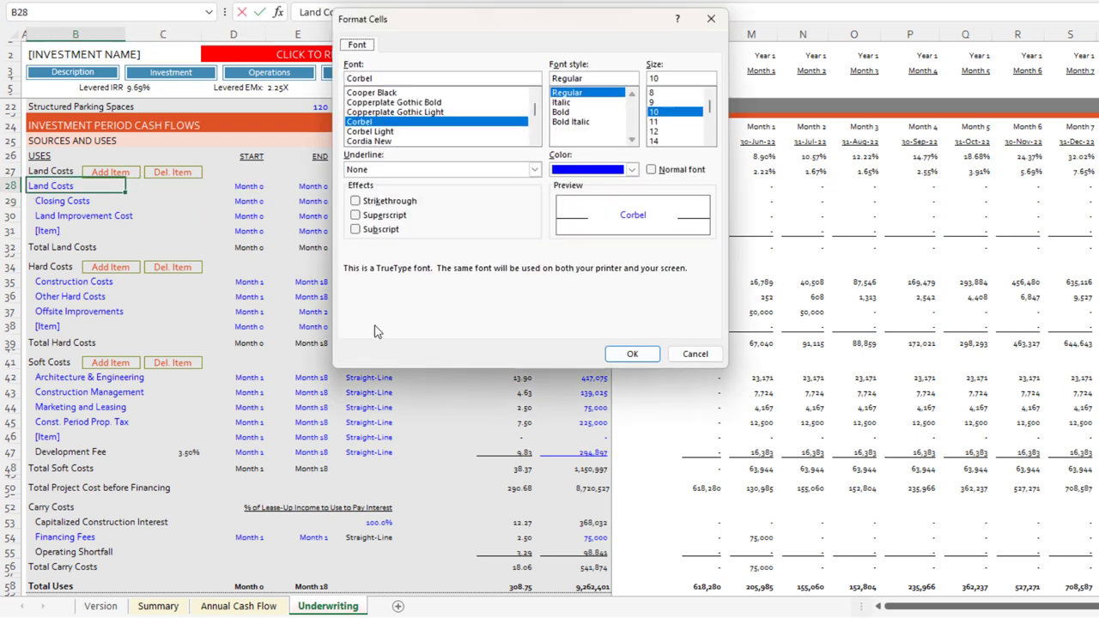
{"action": "left_click", "coordinate": [695, 354]}
{"action": "type", "text": "Purchase"}
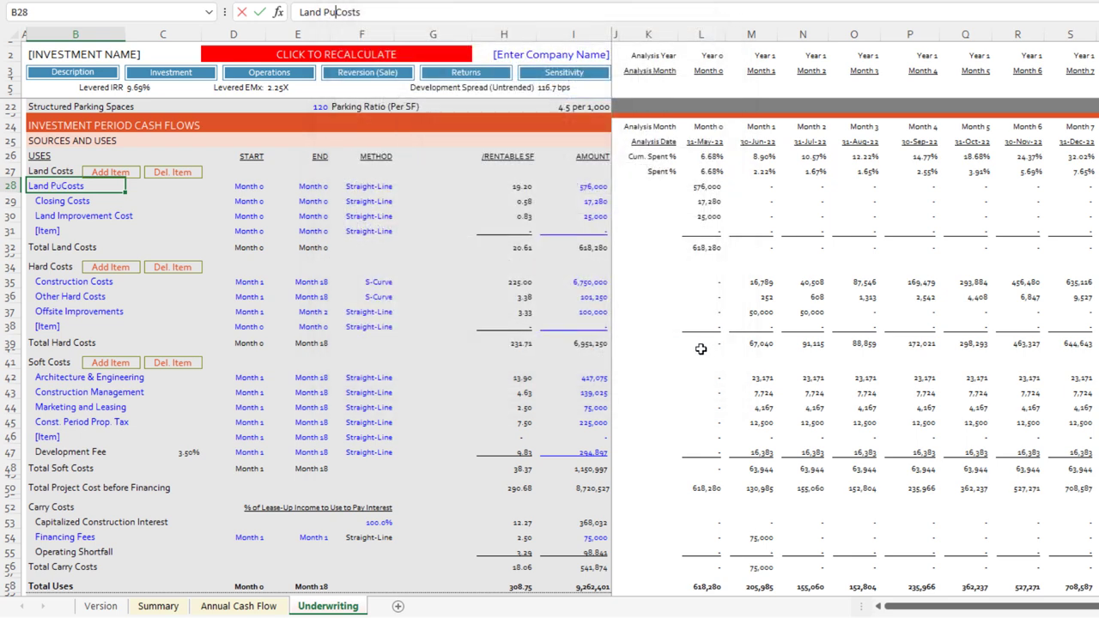
{"action": "key", "text": "shift+End"}
{"action": "key", "text": "Delete"}
{"action": "key", "text": "Return"}
Step: Go through the Start, End and Method settings of the Land Purchase row
{"action": "key", "text": "Up"}
{"action": "key", "text": "Right"}
{"action": "key", "text": "Right"}
{"action": "key", "text": "Right"}
{"action": "key", "text": "Left"}
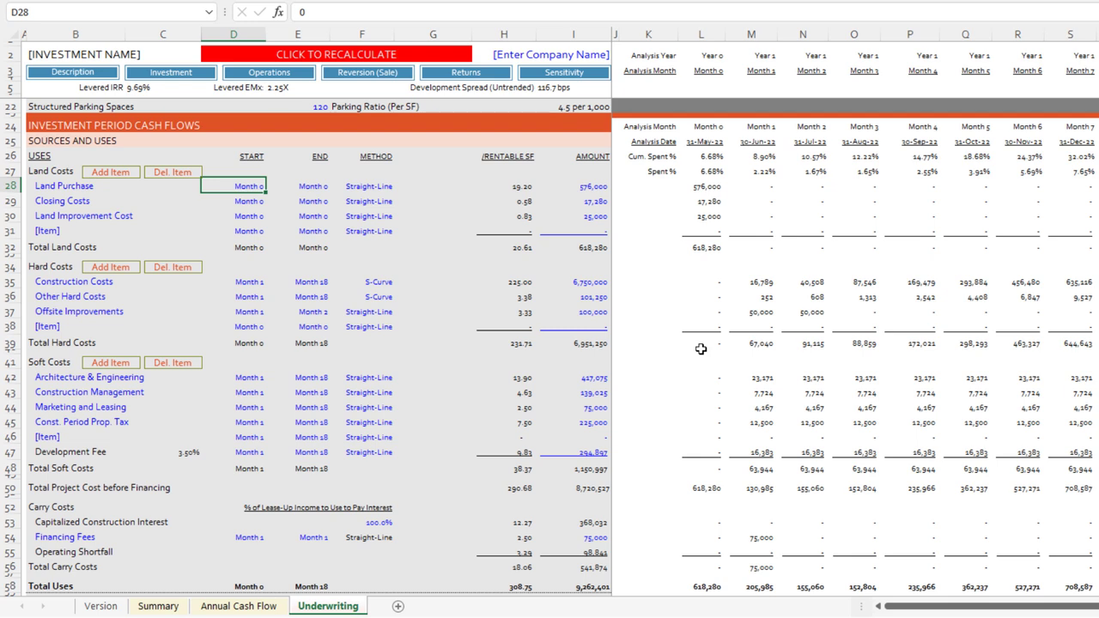
{"action": "key", "text": "Right"}
{"action": "key", "text": "Right"}
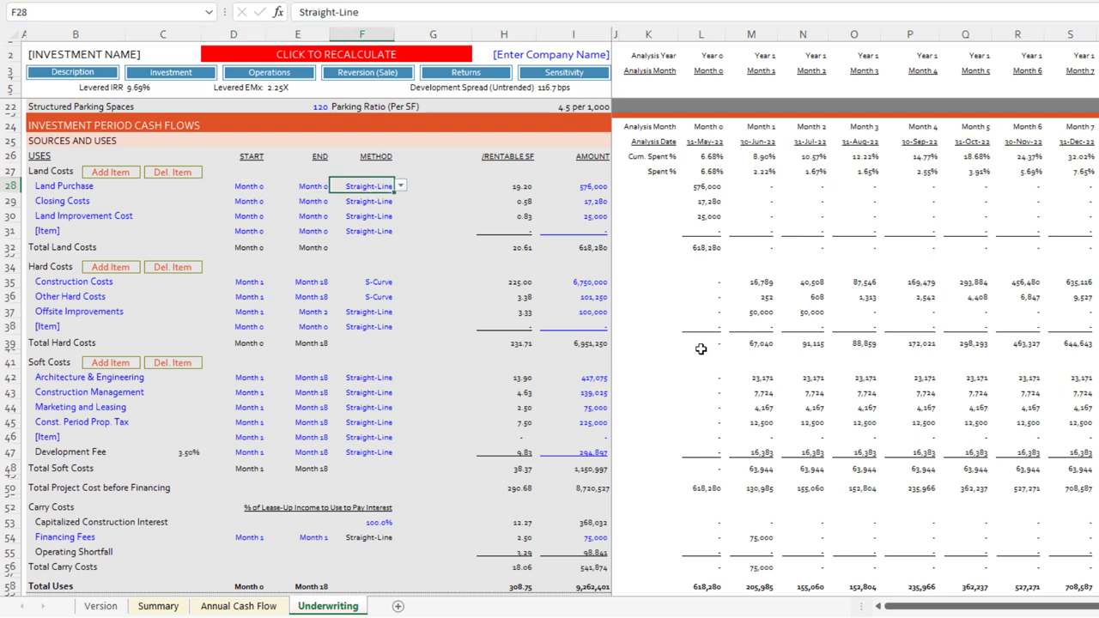
{"action": "key", "text": "Left"}
{"action": "key", "text": "Left"}
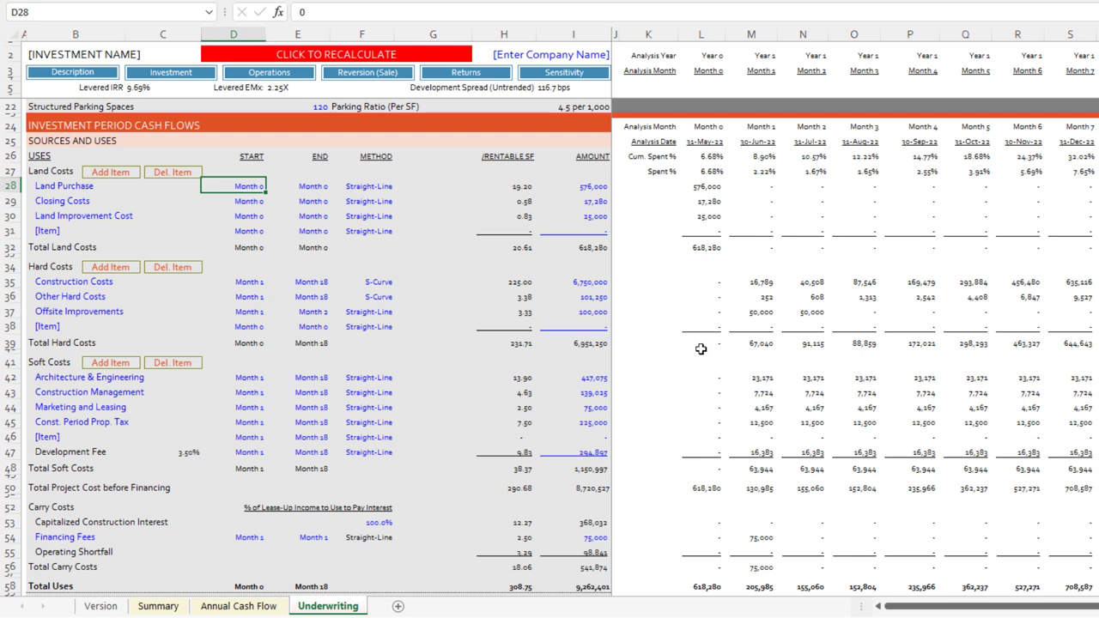
Step: Check the Land Purchase Start and End cells, and go through its available Method options without changing the selection
{"action": "key", "text": "Right"}
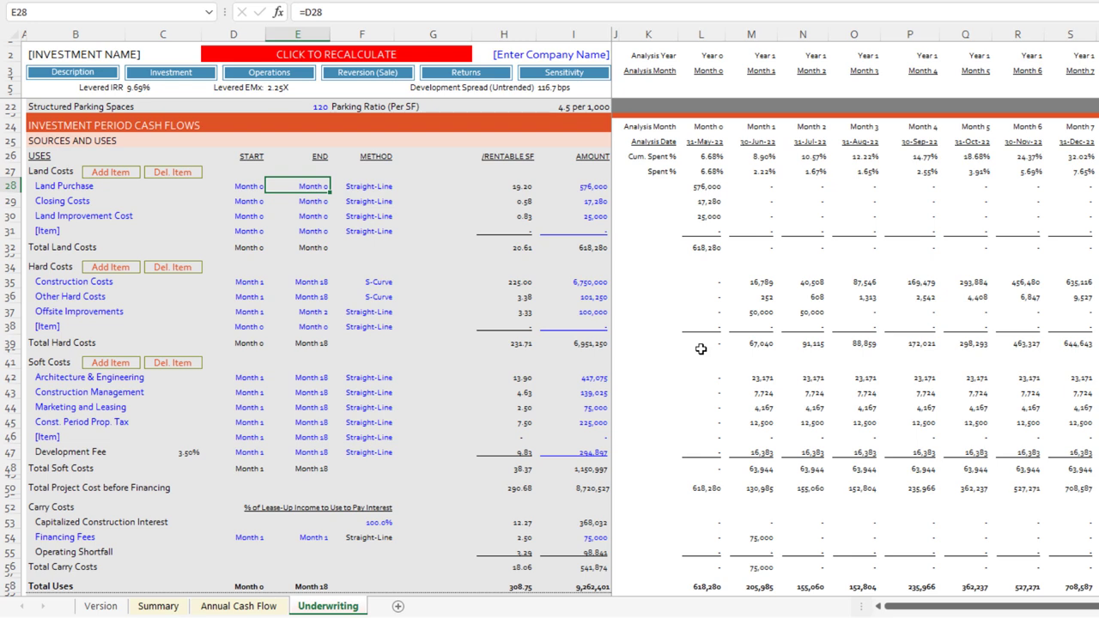
{"action": "key", "text": "Left"}
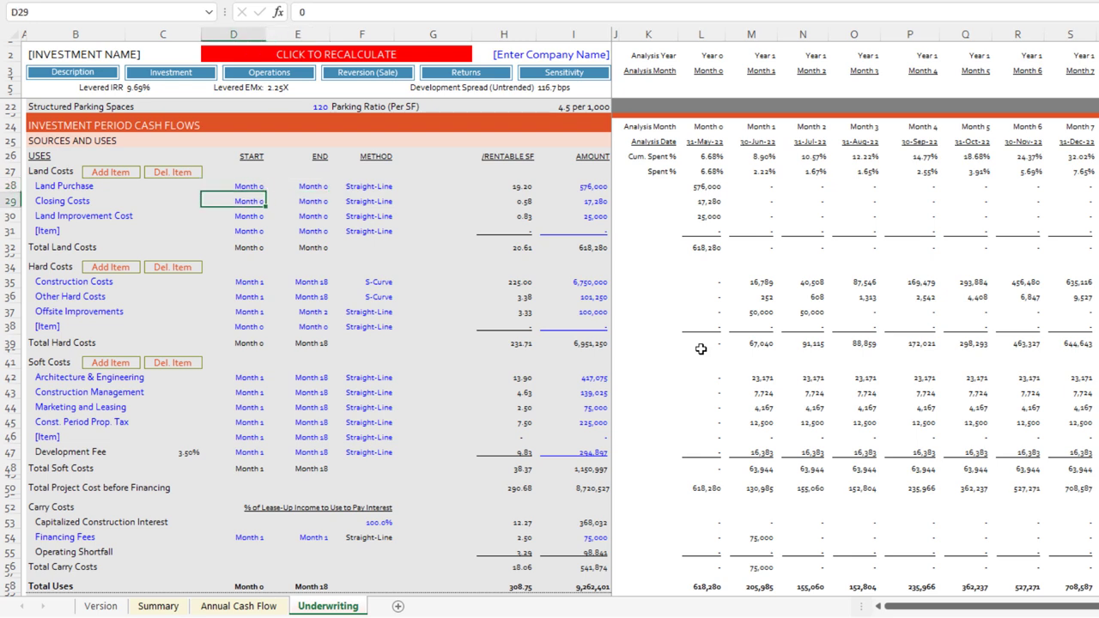
{"action": "key", "text": "Right"}
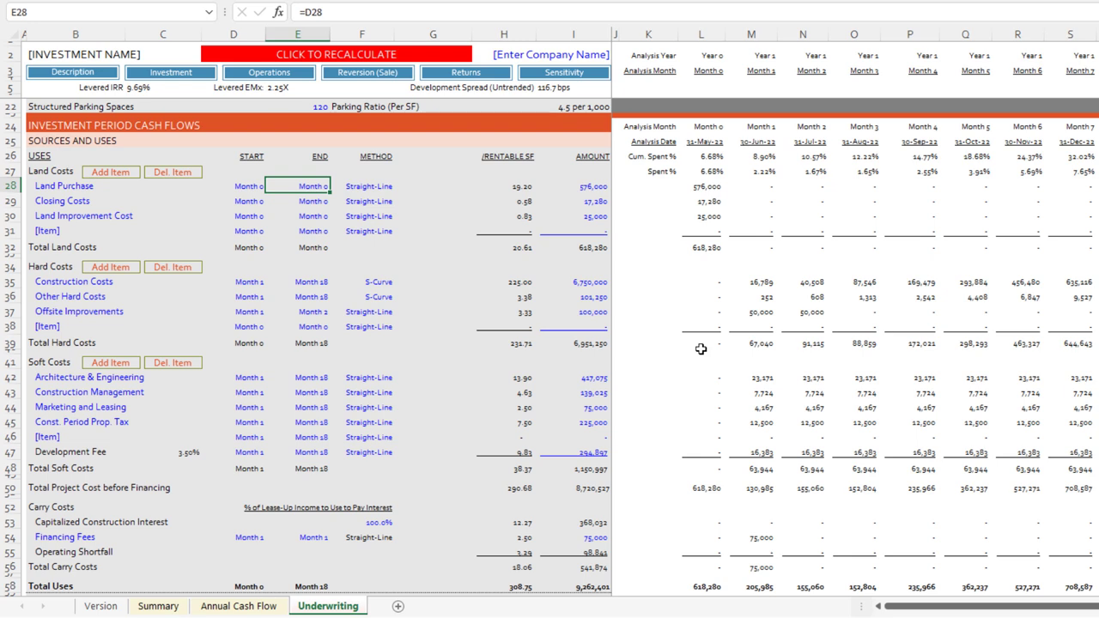
{"action": "key", "text": "Right"}
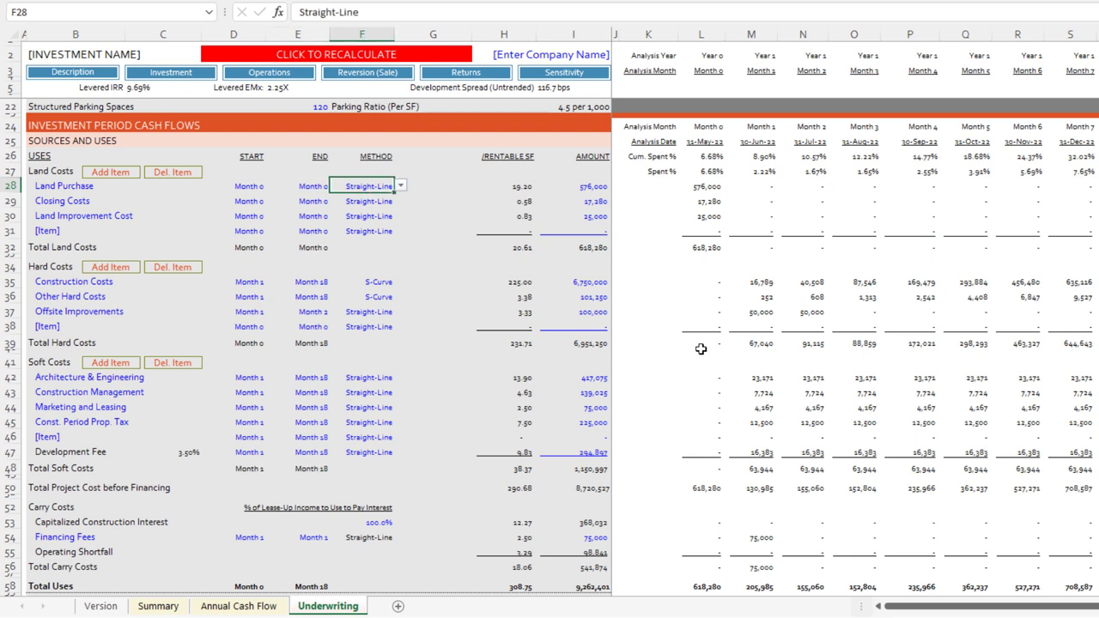
{"action": "key", "text": "alt+Down"}
{"action": "key", "text": "Down"}
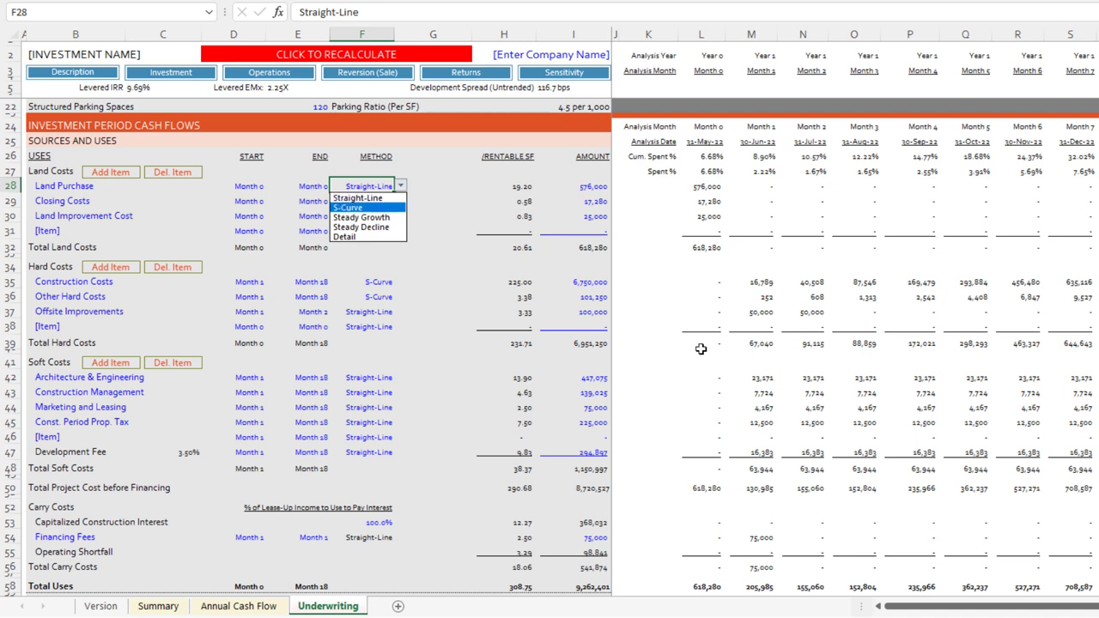
{"action": "key", "text": "Down"}
{"action": "key", "text": "Down"}
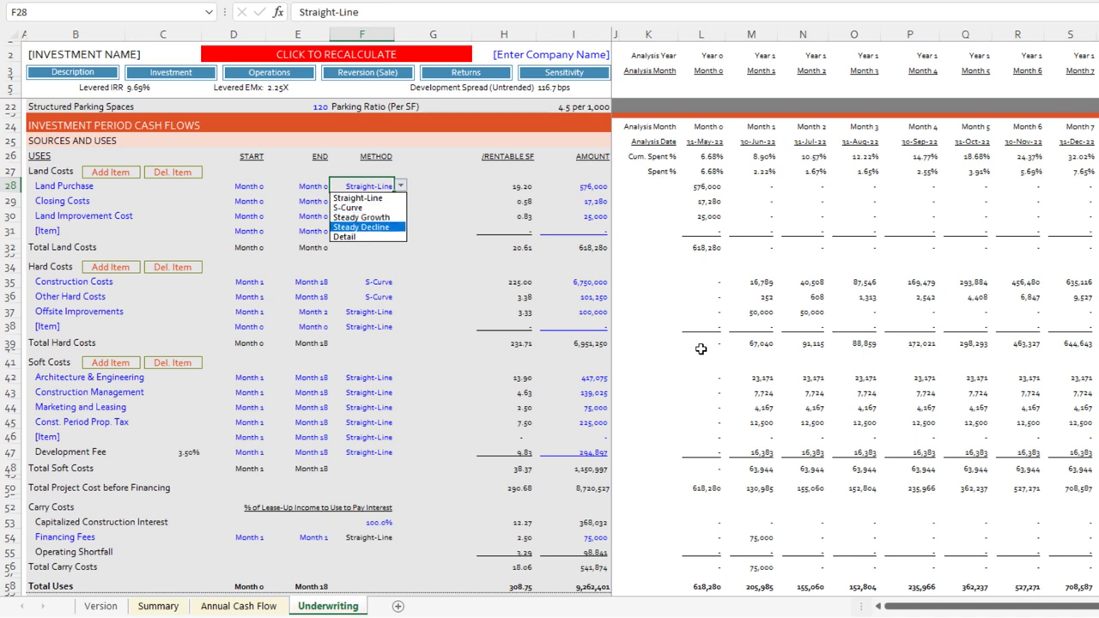
{"action": "key", "text": "Down"}
{"action": "key", "text": "Escape"}
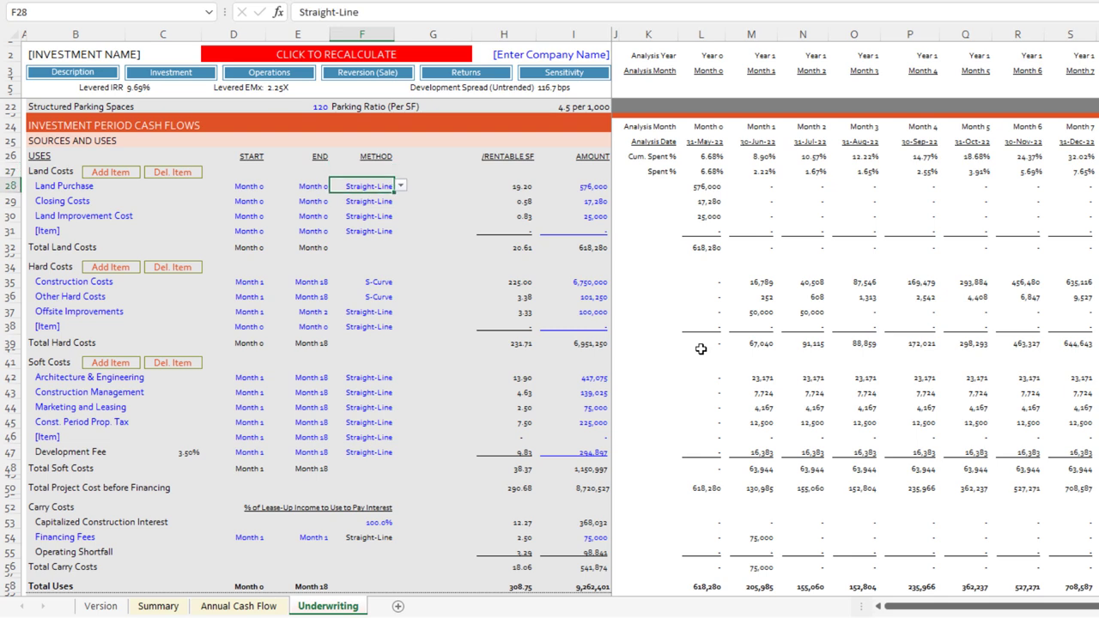
Step: Set the Land Purchase amount to 575000
{"action": "key", "text": "Left"}
{"action": "key", "text": "Left"}
{"action": "key", "text": "Right"}
{"action": "key", "text": "Right"}
{"action": "key", "text": "Right"}
{"action": "key", "text": "Right"}
{"action": "key", "text": "Right"}
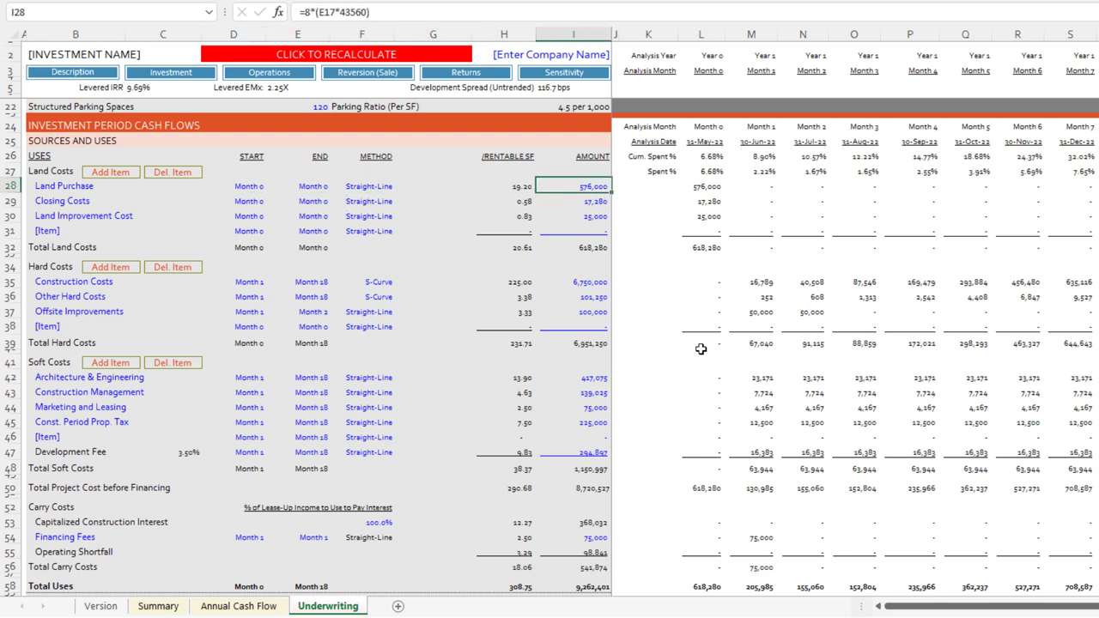
{"action": "type", "text": "575000"}
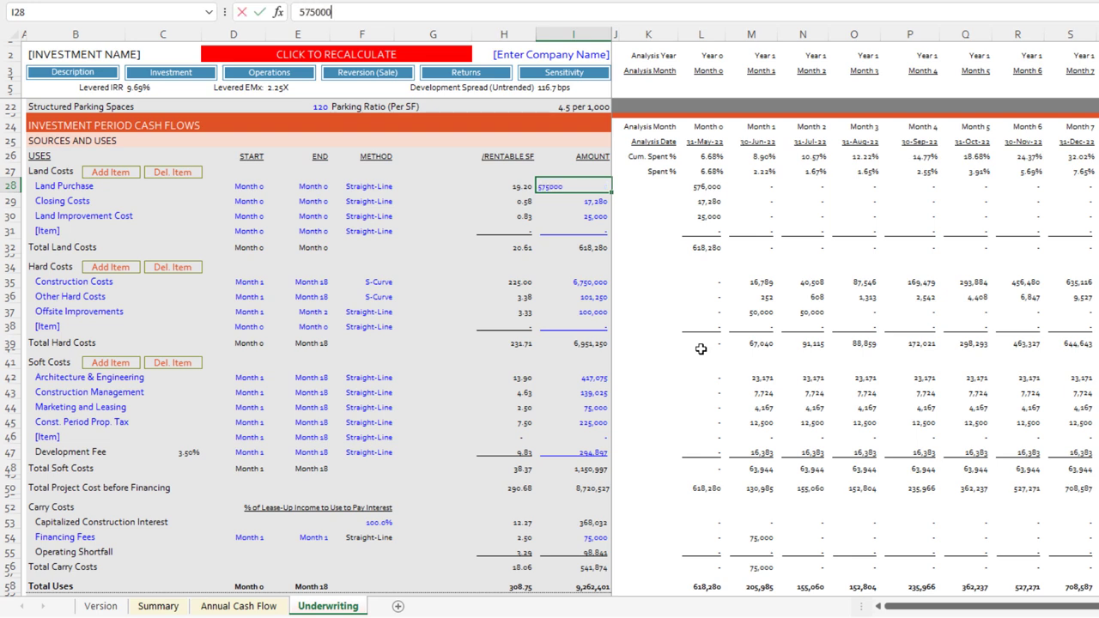
{"action": "key", "text": "ctrl+Return"}
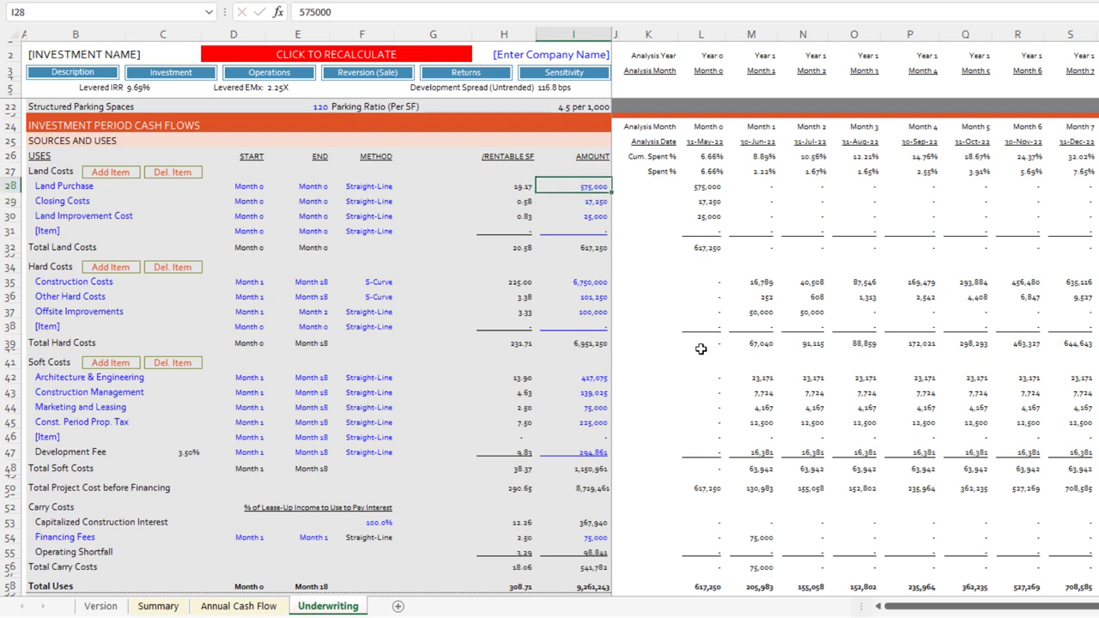
Step: Review the cells of the Land Purchase row and the formula behind the Closing Costs amount
{"action": "key", "text": "Left"}
{"action": "key", "text": "Left"}
{"action": "key", "text": "Left"}
{"action": "key", "text": "Left"}
{"action": "key", "text": "Right"}
{"action": "key", "text": "Right"}
{"action": "key", "text": "Right"}
{"action": "key", "text": "Right"}
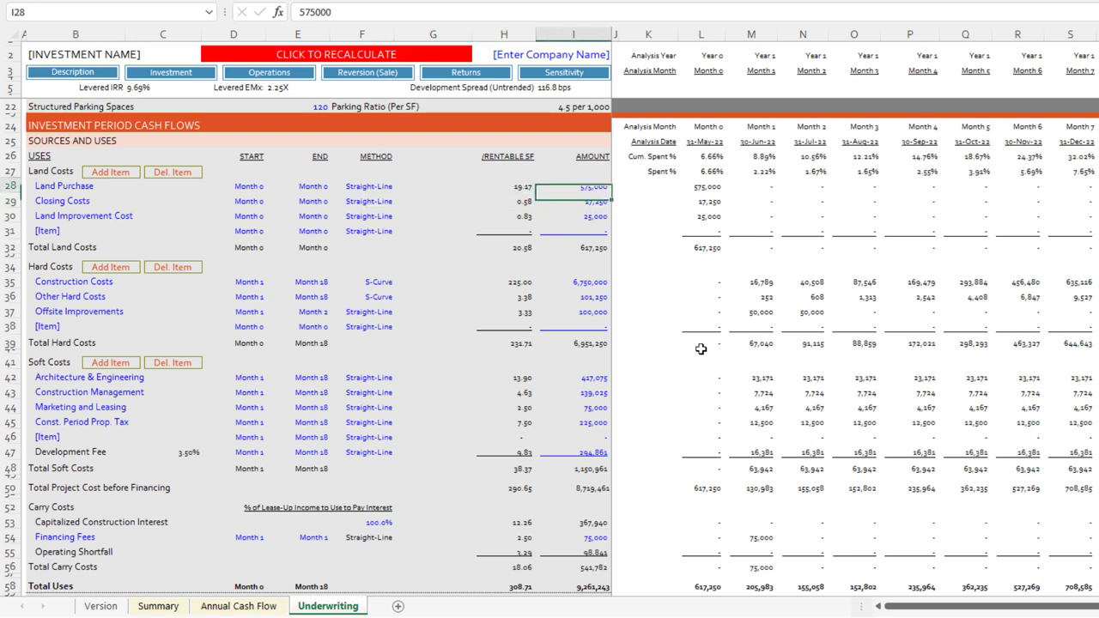
{"action": "key", "text": "Down"}
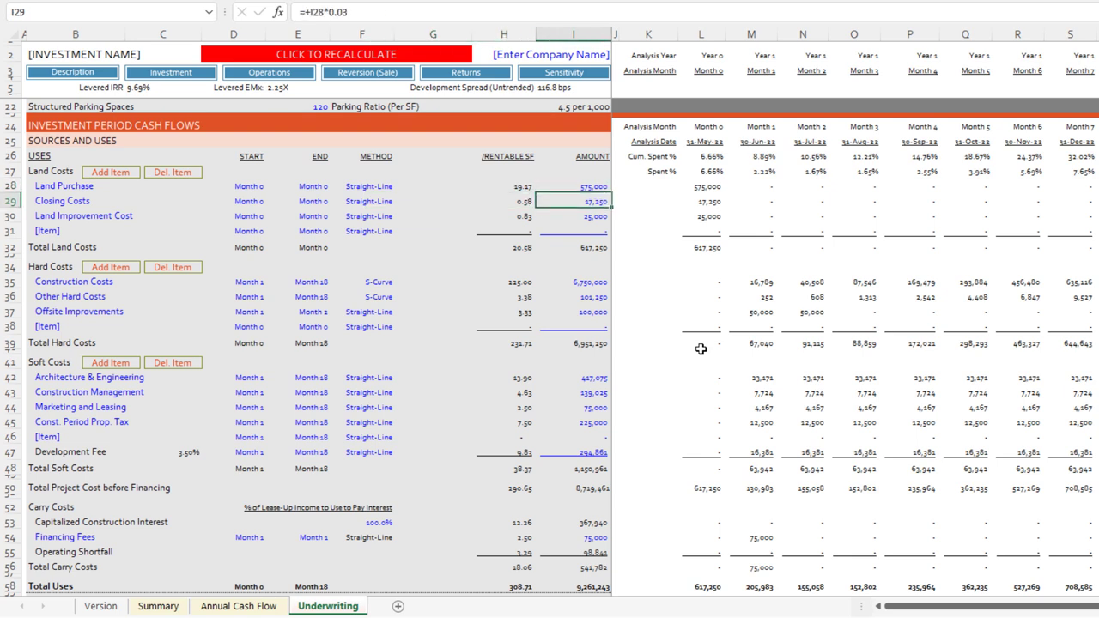
{"action": "key", "text": "Up"}
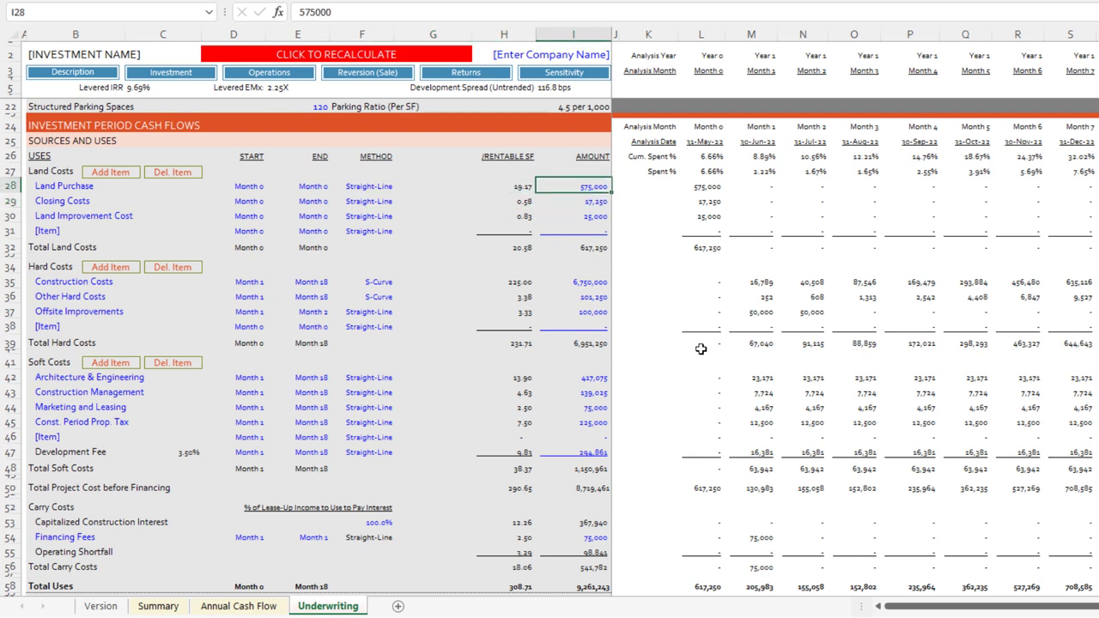
Step: Rename the Closing Costs line item to "Closing Costs + Due Diligence"
{"action": "key", "text": "Down"}
{"action": "key", "text": "Left"}
{"action": "key", "text": "Left"}
{"action": "key", "text": "Left"}
{"action": "key", "text": "Left"}
{"action": "key", "text": "Left"}
{"action": "key", "text": "Left"}
{"action": "key", "text": "Left"}
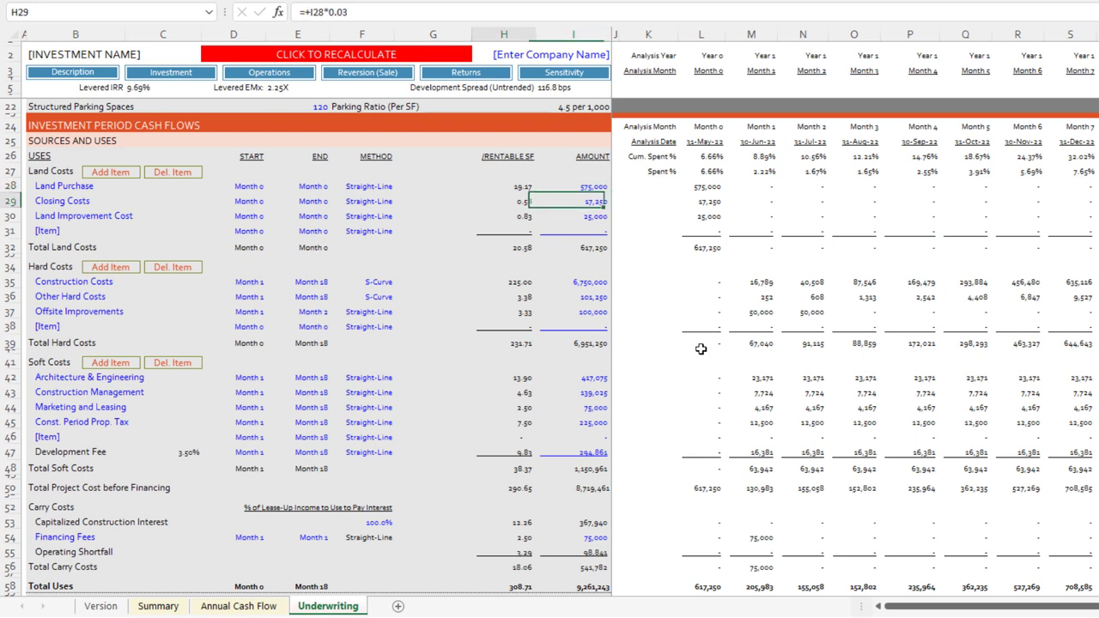
{"action": "key", "text": "F2"}
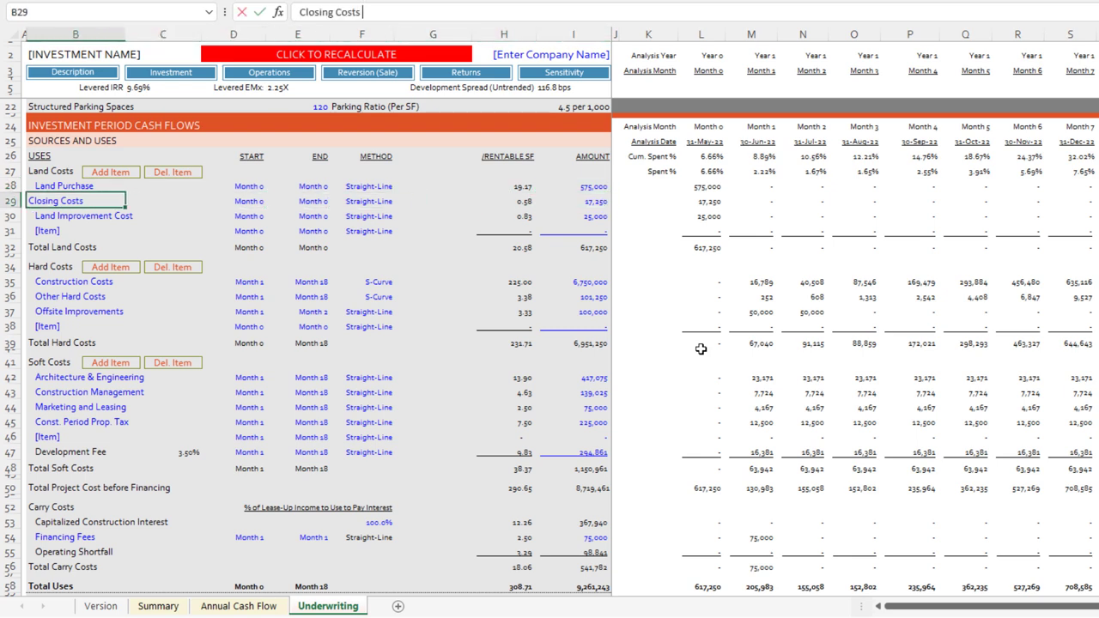
{"action": "type", "text": "+ Due Diligence"}
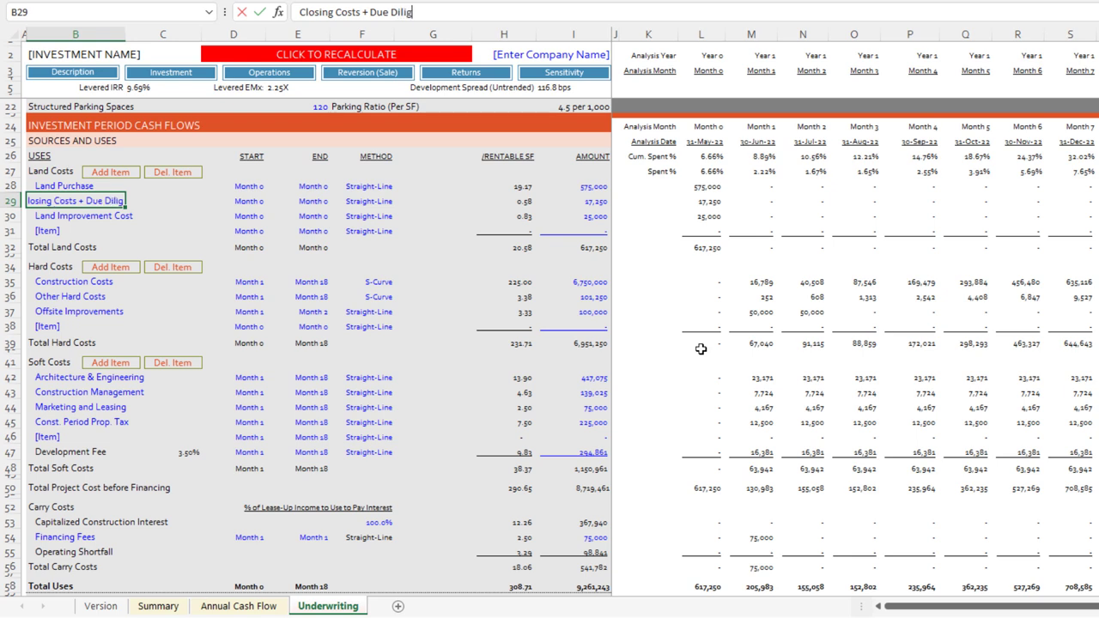
{"action": "key", "text": "Return"}
Step: Replace the formula in the Closing Costs + Due Diligence amount with 25000
{"action": "key", "text": "Up"}
{"action": "key", "text": "Right"}
{"action": "key", "text": "Right"}
{"action": "key", "text": "Right"}
{"action": "key", "text": "Right"}
{"action": "key", "text": "Right"}
{"action": "key", "text": "Right"}
{"action": "key", "text": "Right"}
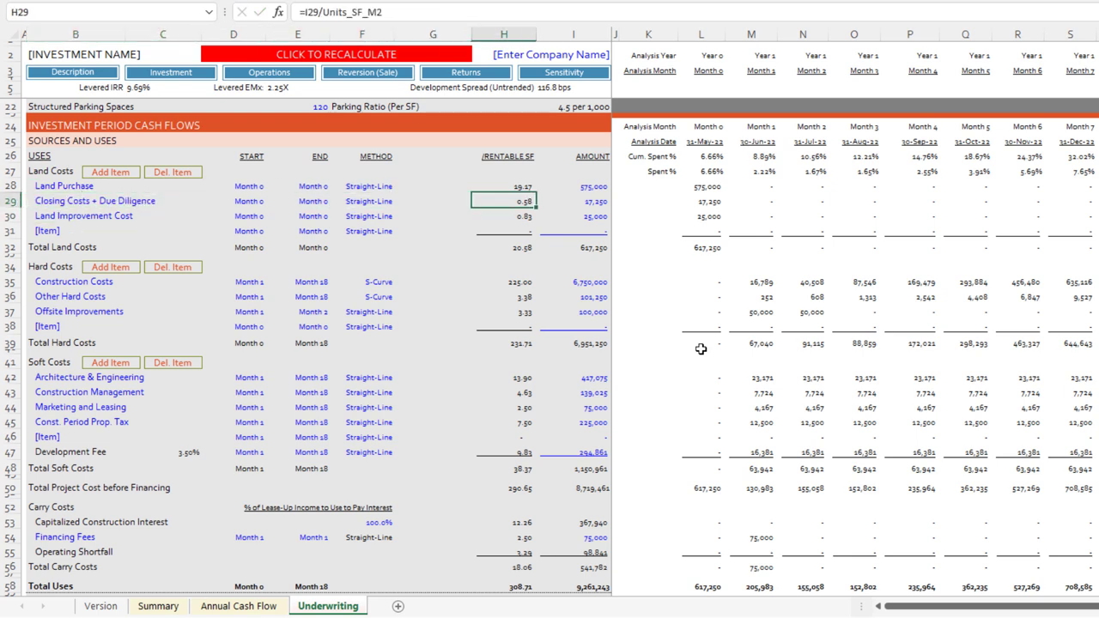
{"action": "type", "text": "325"}
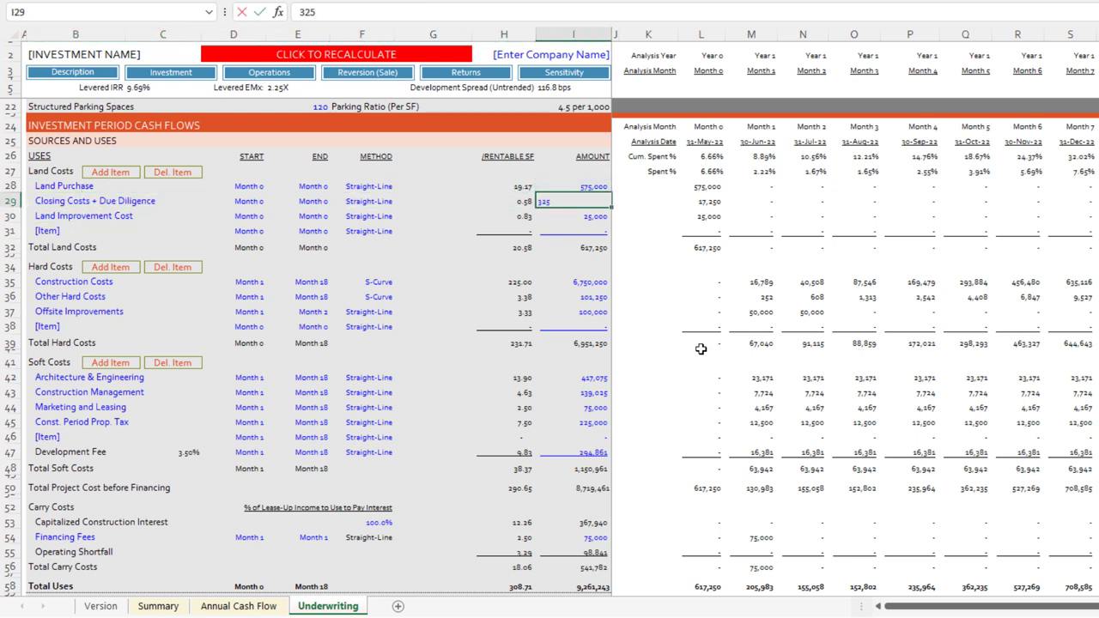
{"action": "key", "text": "Escape"}
{"action": "type", "text": "2500"}
{"action": "key", "text": "Left"}
Step: Set the Land Improvement Cost amount to 50,000
{"action": "key", "text": "Left"}
{"action": "key", "text": "Left"}
{"action": "key", "text": "Left"}
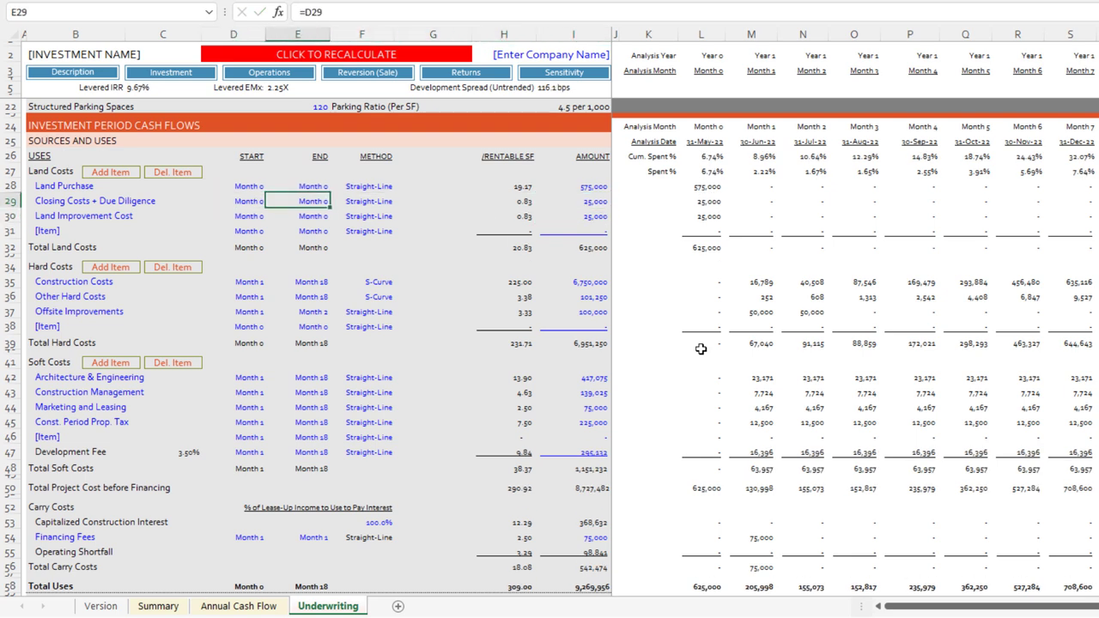
{"action": "key", "text": "Down"}
{"action": "key", "text": "Left"}
{"action": "key", "text": "Left"}
{"action": "key", "text": "Left"}
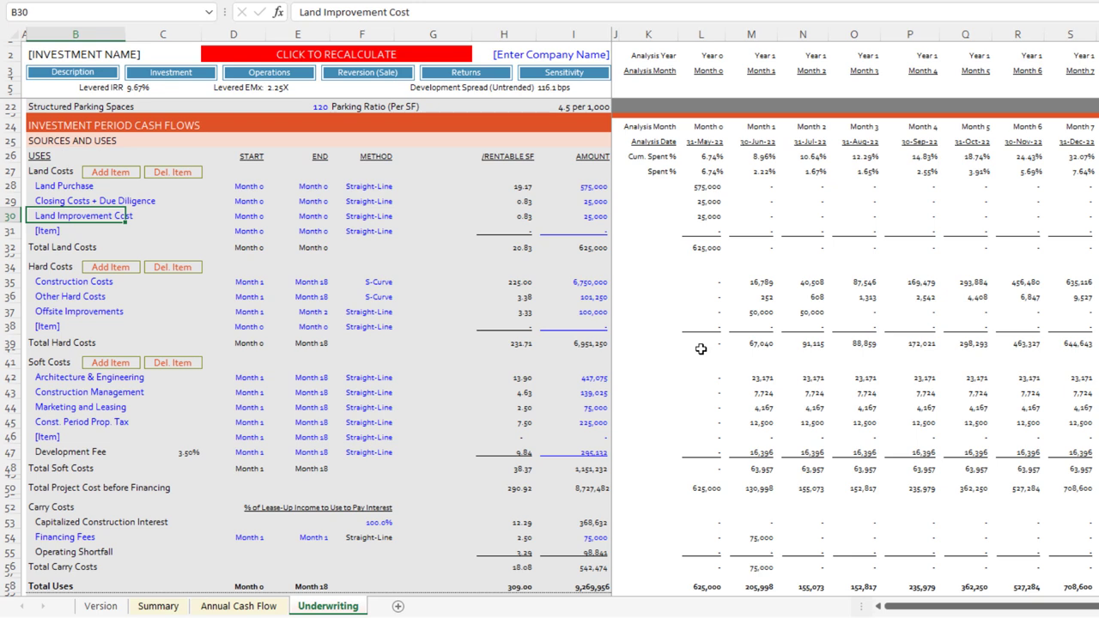
{"action": "key", "text": "Right"}
{"action": "key", "text": "Right"}
{"action": "key", "text": "Right"}
{"action": "key", "text": "Right"}
{"action": "key", "text": "Right"}
{"action": "key", "text": "Right"}
{"action": "key", "text": "Right"}
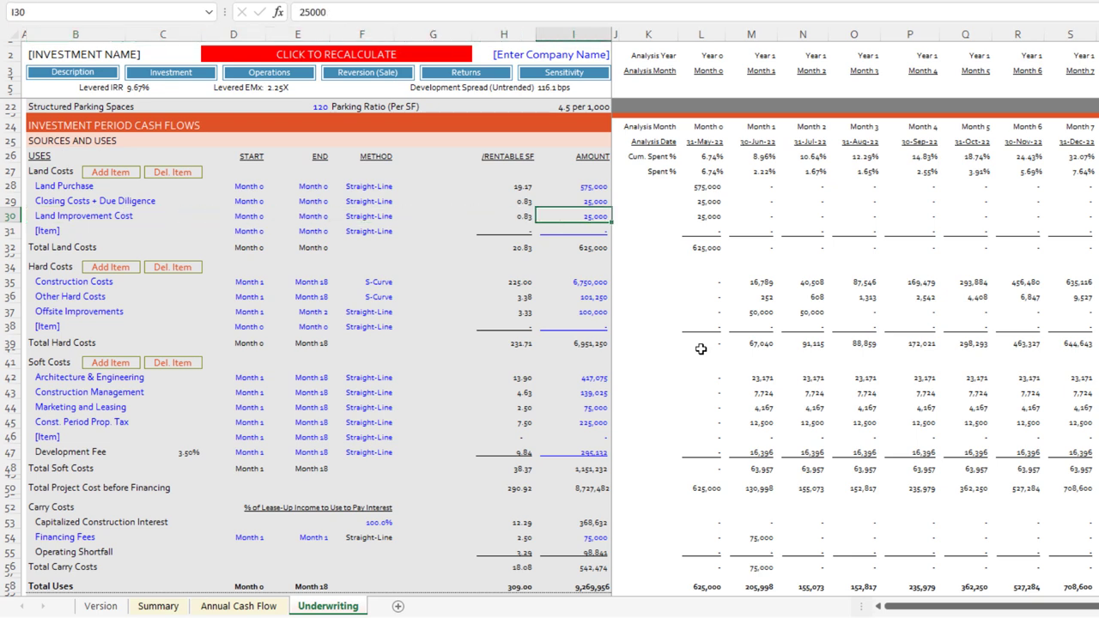
{"action": "type", "text": "50,000"}
{"action": "key", "text": "Left"}
Step: Schedule the Land Improvement Cost with a Start of month 1 and an End of month 4
{"action": "key", "text": "Left"}
{"action": "key", "text": "Left"}
{"action": "key", "text": "Left"}
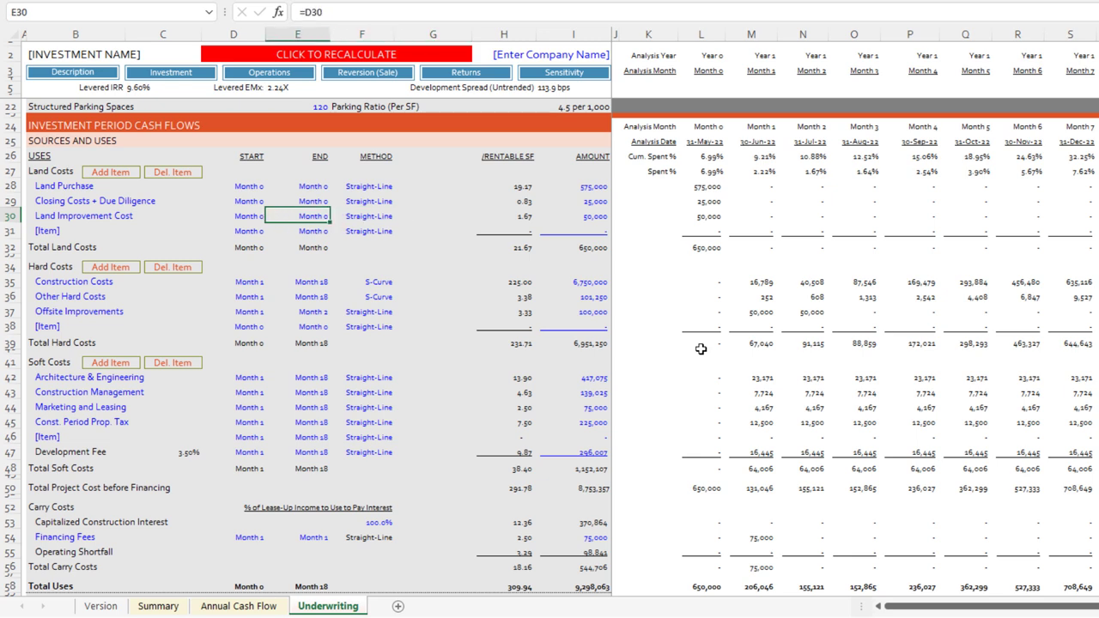
{"action": "type", "text": "3"}
{"action": "key", "text": "Escape"}
{"action": "key", "text": "Left"}
{"action": "type", "text": "1"}
{"action": "key", "text": "Right"}
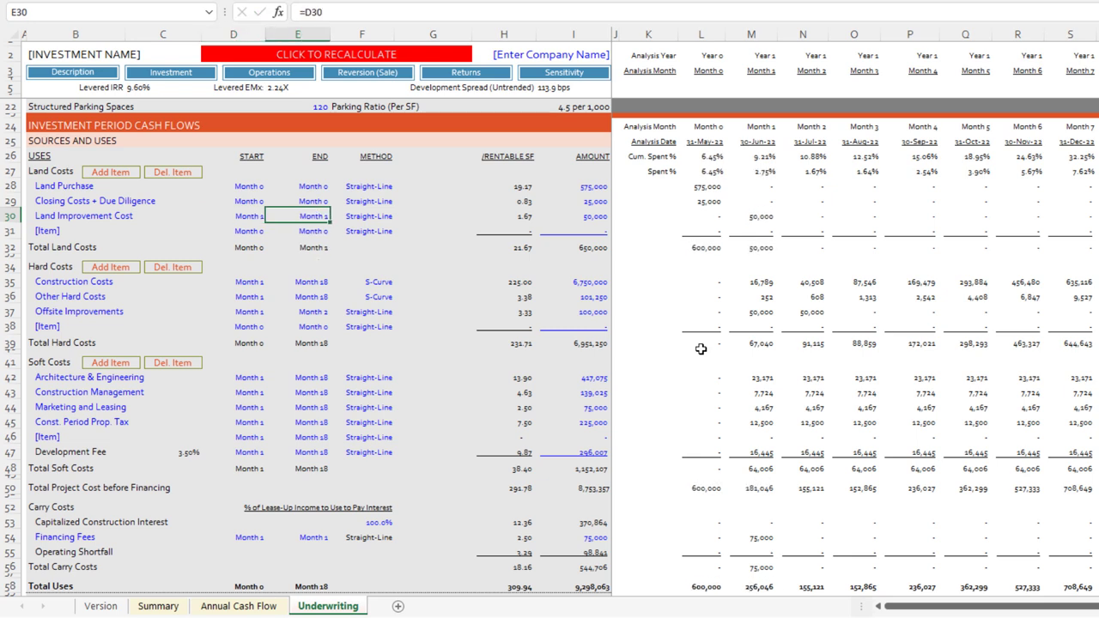
{"action": "type", "text": "4"}
{"action": "key", "text": "ctrl+Return"}
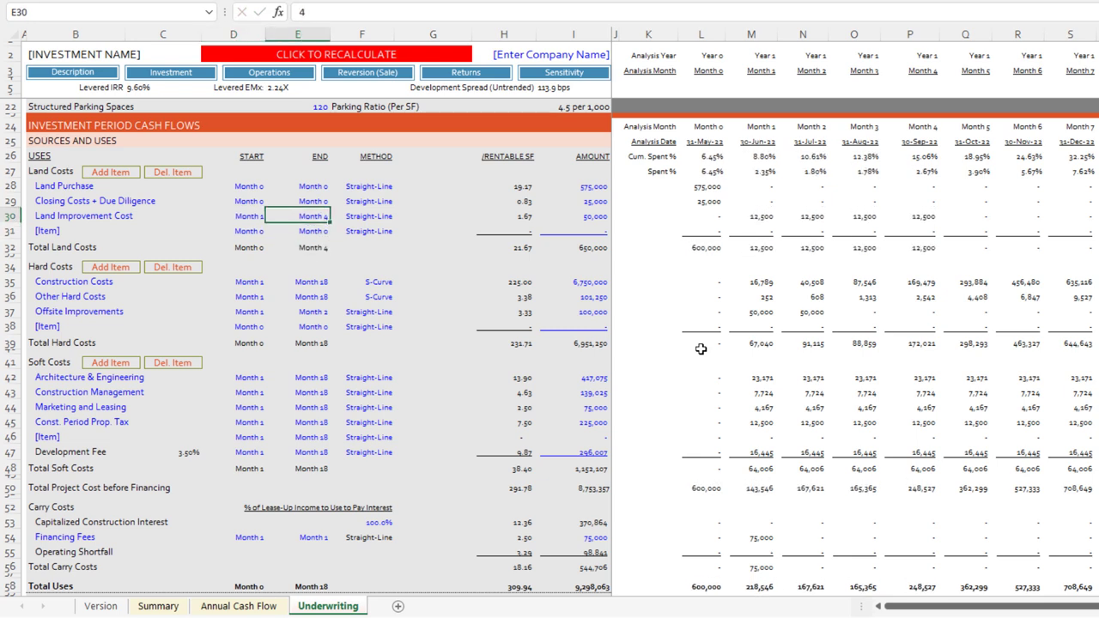
Step: Examine how the Straight-Line method spreads the Land Improvement Cost across the monthly cash flow columns
{"action": "key", "text": "Right"}
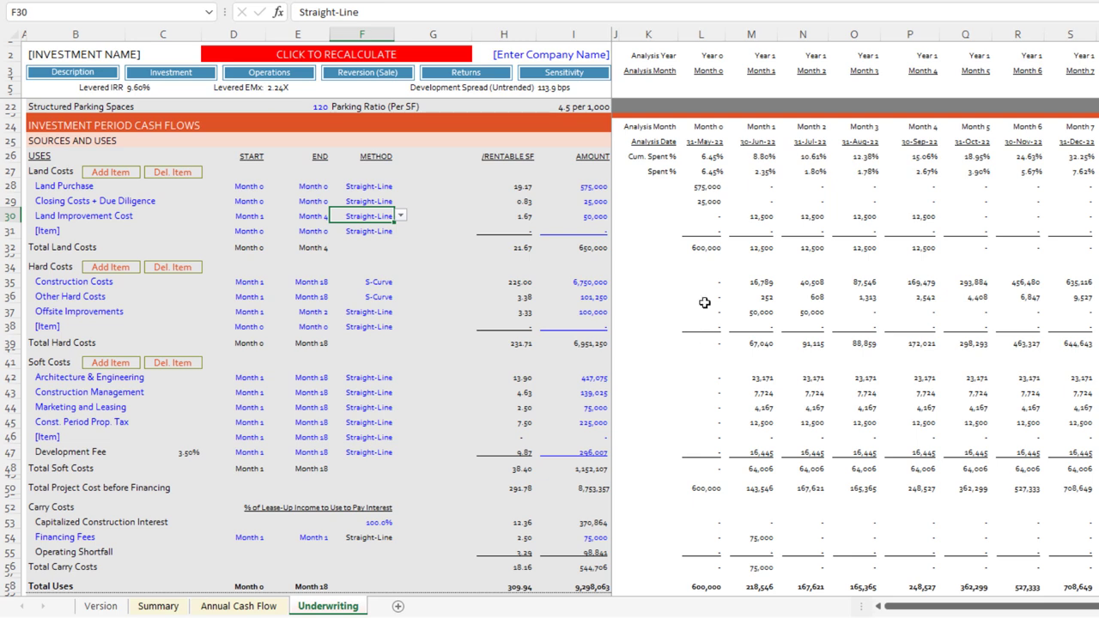
{"action": "left_click", "coordinate": [762, 217]}
{"action": "key", "text": "Right"}
{"action": "key", "text": "Right"}
{"action": "key", "text": "Right"}
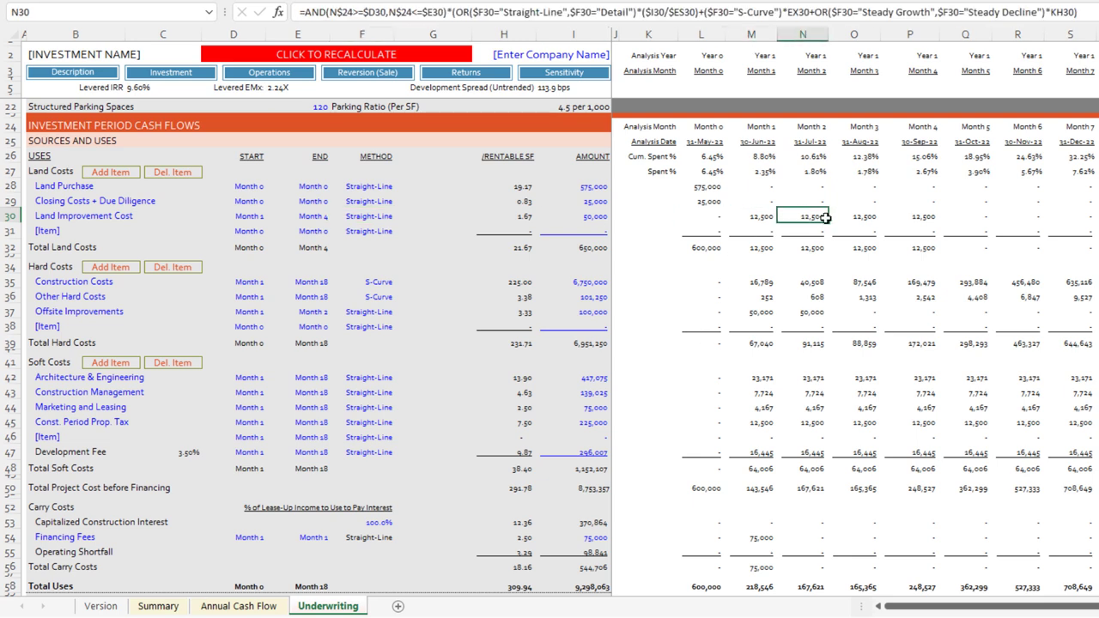
{"action": "left_click", "coordinate": [760, 216]}
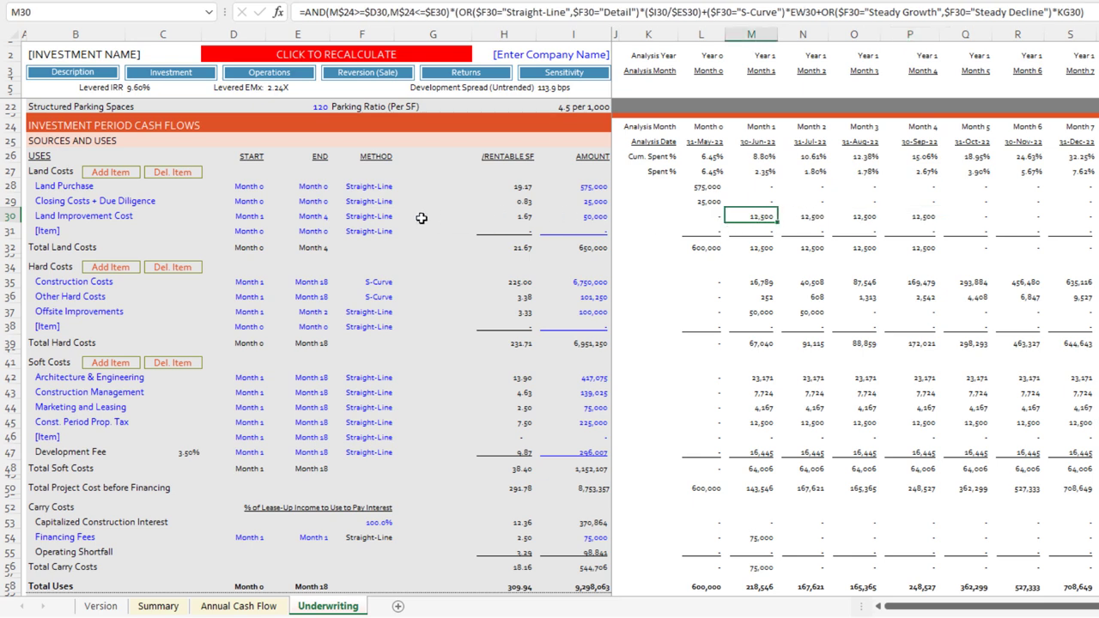
Step: Try the S-Curve, Steady Growth and Steady Decline methods in turn on the Land Improvement Cost
{"action": "left_click", "coordinate": [378, 215]}
{"action": "left_click", "coordinate": [401, 215]}
{"action": "left_click", "coordinate": [397, 238]}
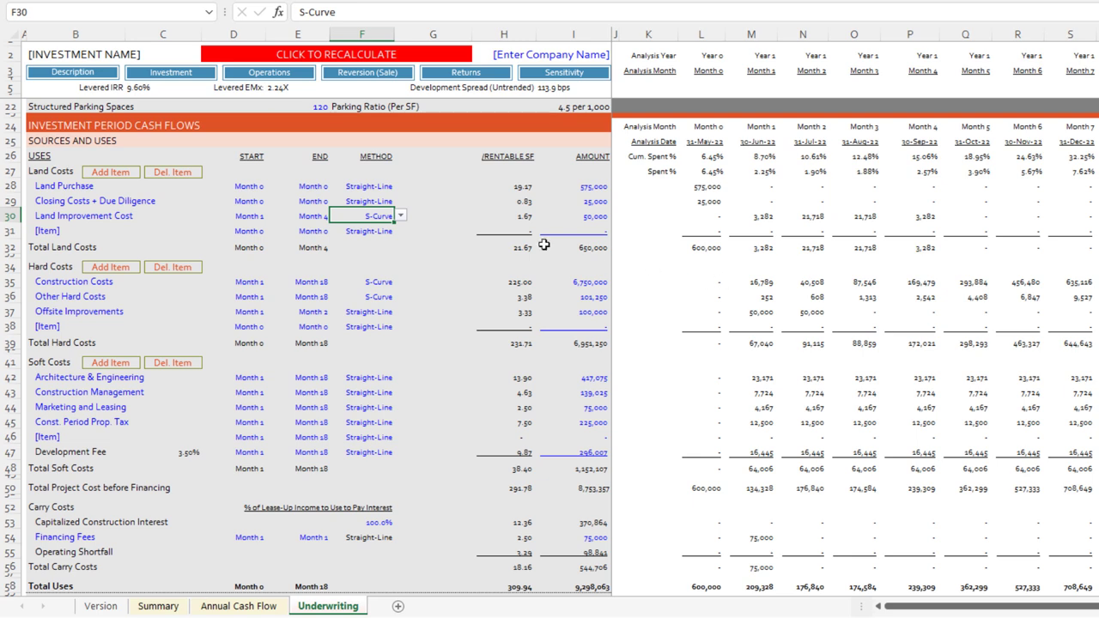
{"action": "left_click", "coordinate": [401, 216]}
{"action": "left_click", "coordinate": [362, 247]}
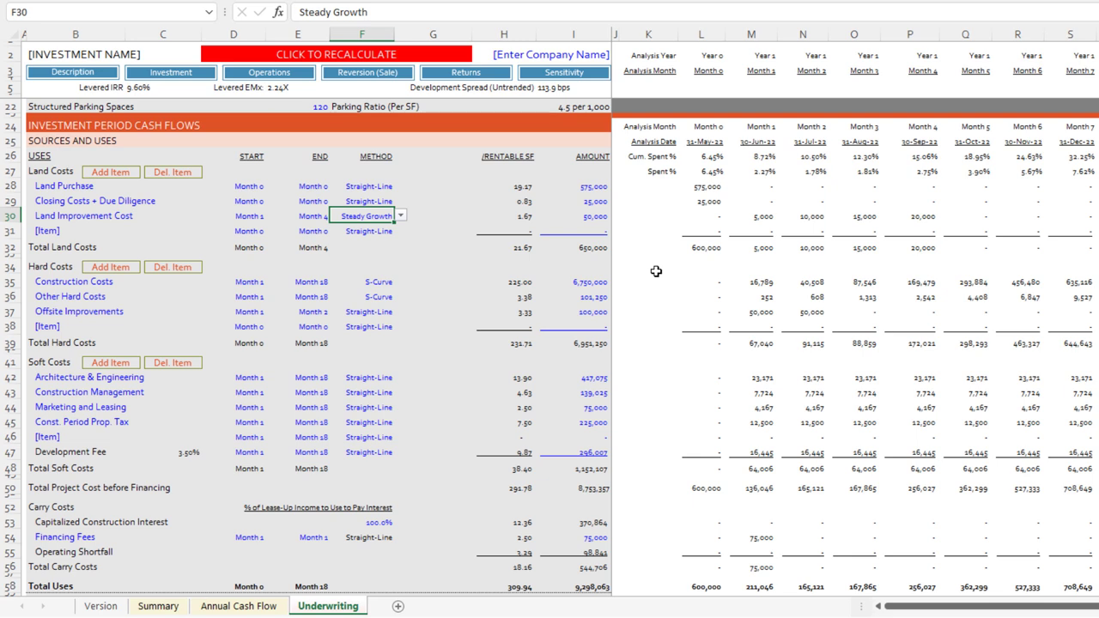
{"action": "left_click", "coordinate": [401, 217]}
{"action": "left_click", "coordinate": [386, 257]}
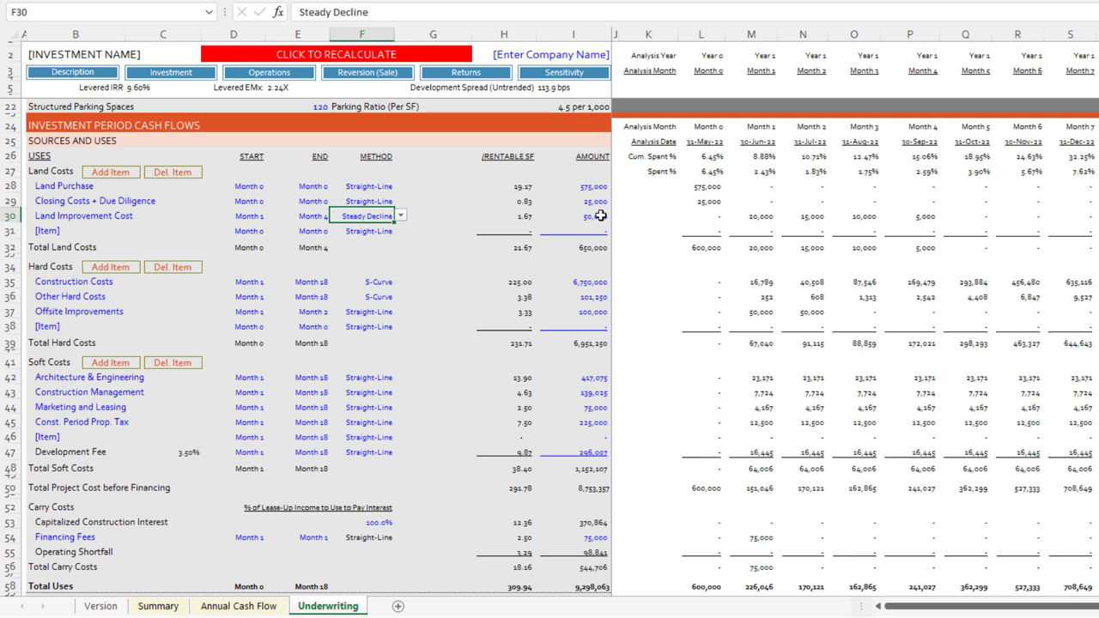
Step: Set the Land Improvement Cost method to Detail and go through its monthly cash flow cells starting at Month 0
{"action": "left_click", "coordinate": [401, 217]}
{"action": "left_click", "coordinate": [390, 267]}
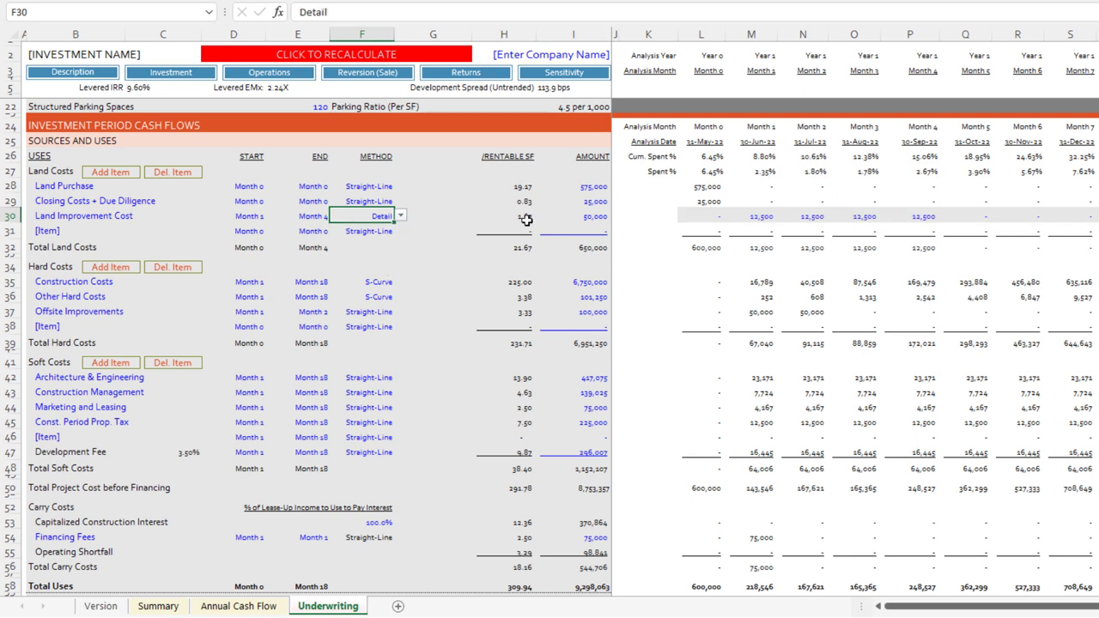
{"action": "left_click", "coordinate": [700, 216]}
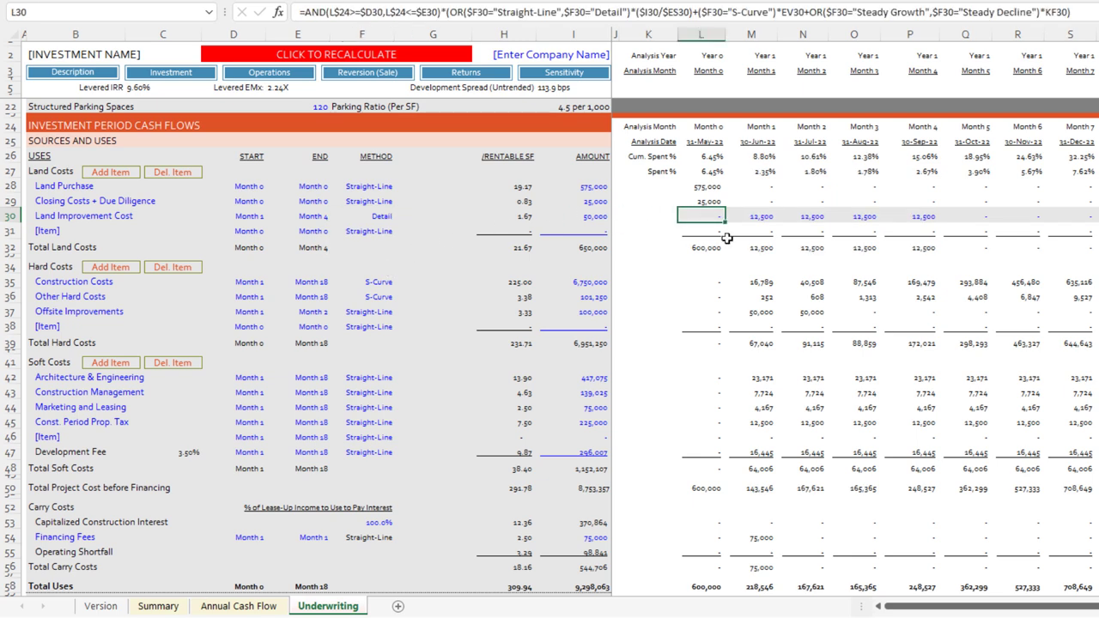
{"action": "key", "text": "Right"}
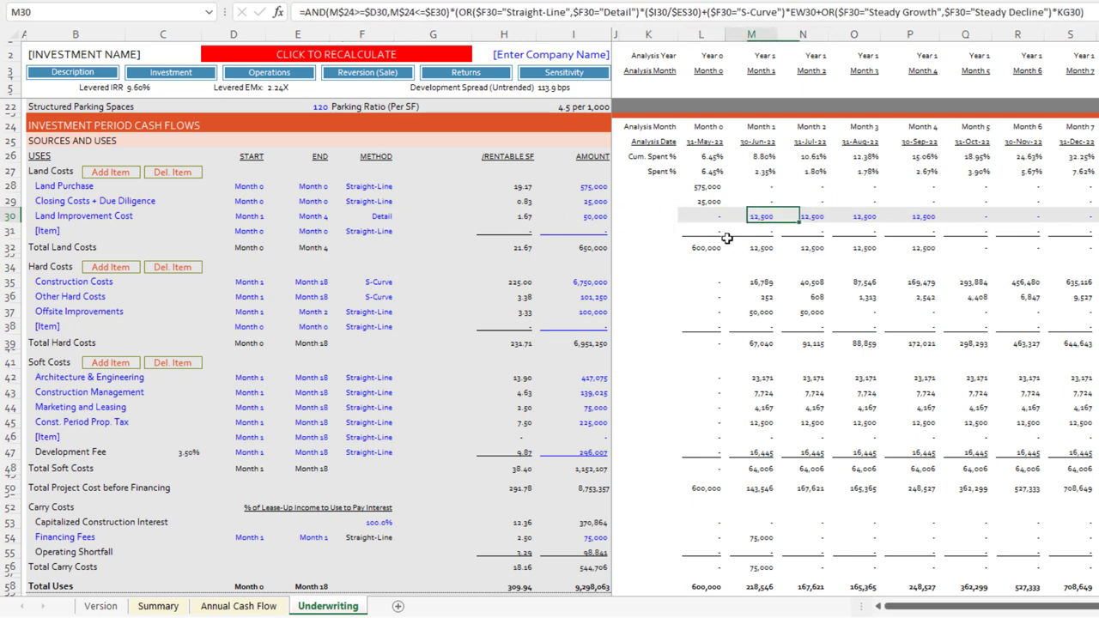
{"action": "key", "text": "Right"}
{"action": "key", "text": "Right"}
{"action": "key", "text": "Right"}
{"action": "key", "text": "Right"}
{"action": "key", "text": "Left"}
{"action": "key", "text": "Left"}
{"action": "key", "text": "Left"}
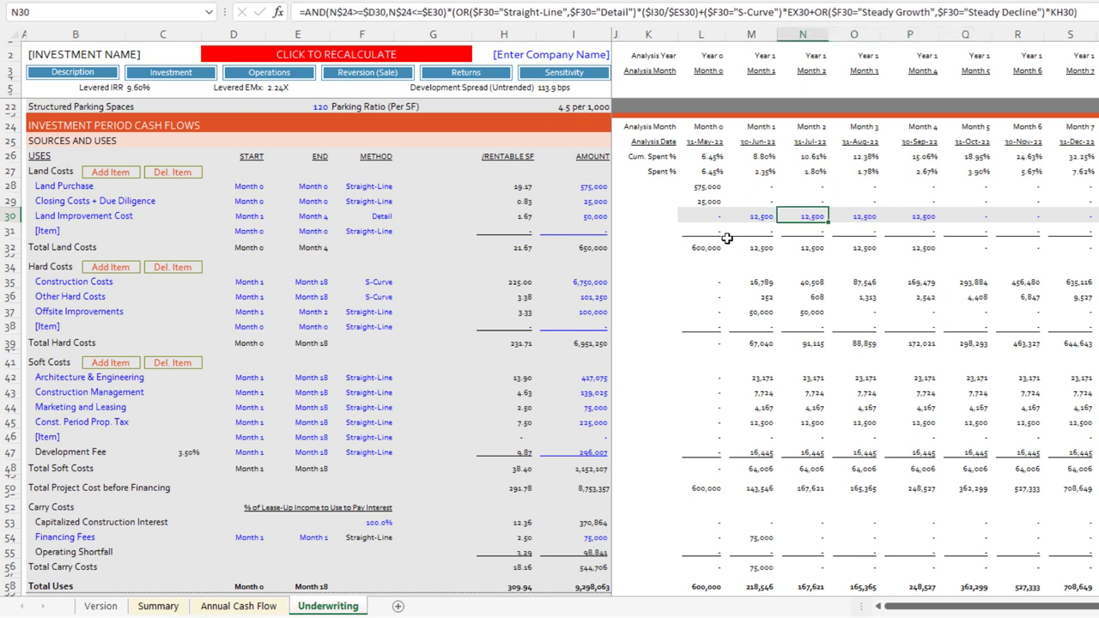
{"action": "key", "text": "Left"}
{"action": "key", "text": "Left"}
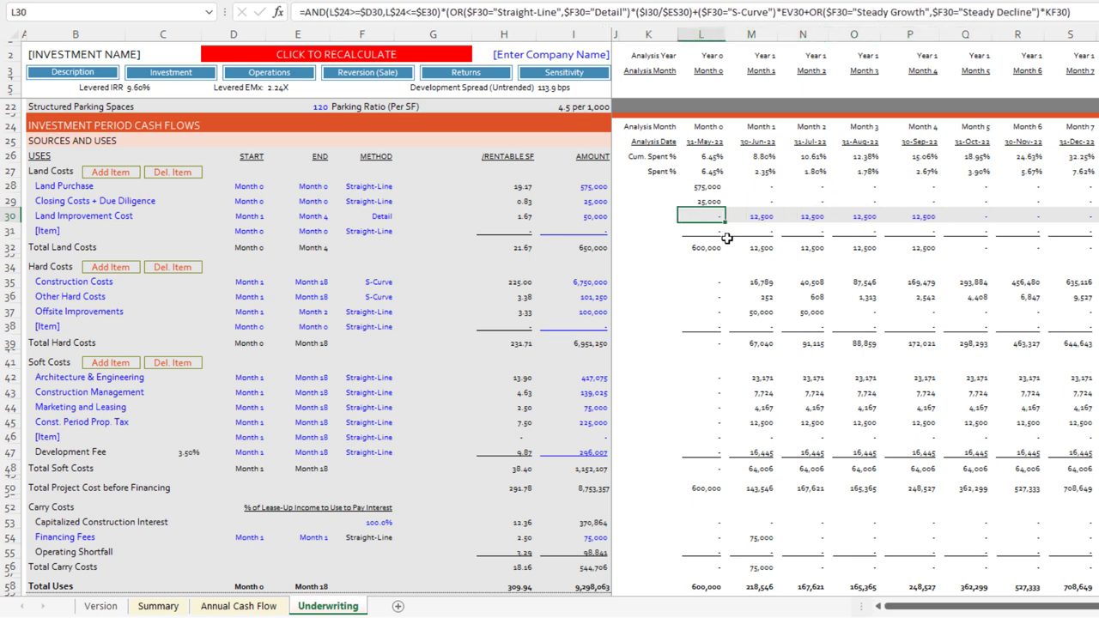
Step: Enter monthly Land Improvement Cost amounts of 25,000 in Month 1 and 0 in Months 2 and 3
{"action": "key", "text": "Right"}
{"action": "type", "text": "25"}
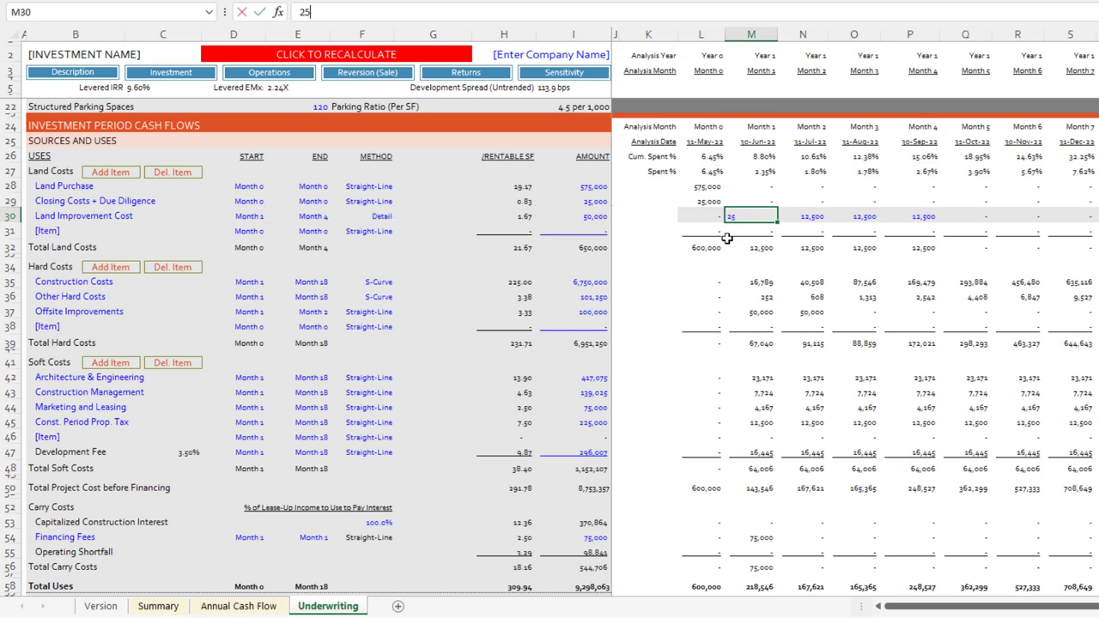
{"action": "type", "text": ",000"}
{"action": "key", "text": "Return"}
{"action": "key", "text": "Up"}
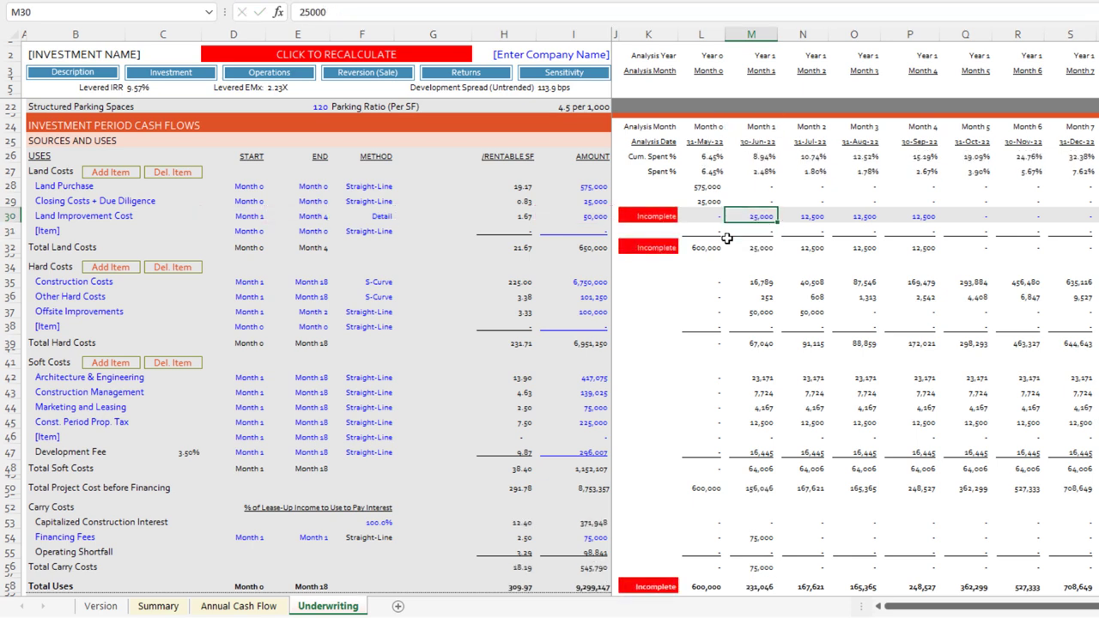
{"action": "key", "text": "Right"}
{"action": "type", "text": "0"}
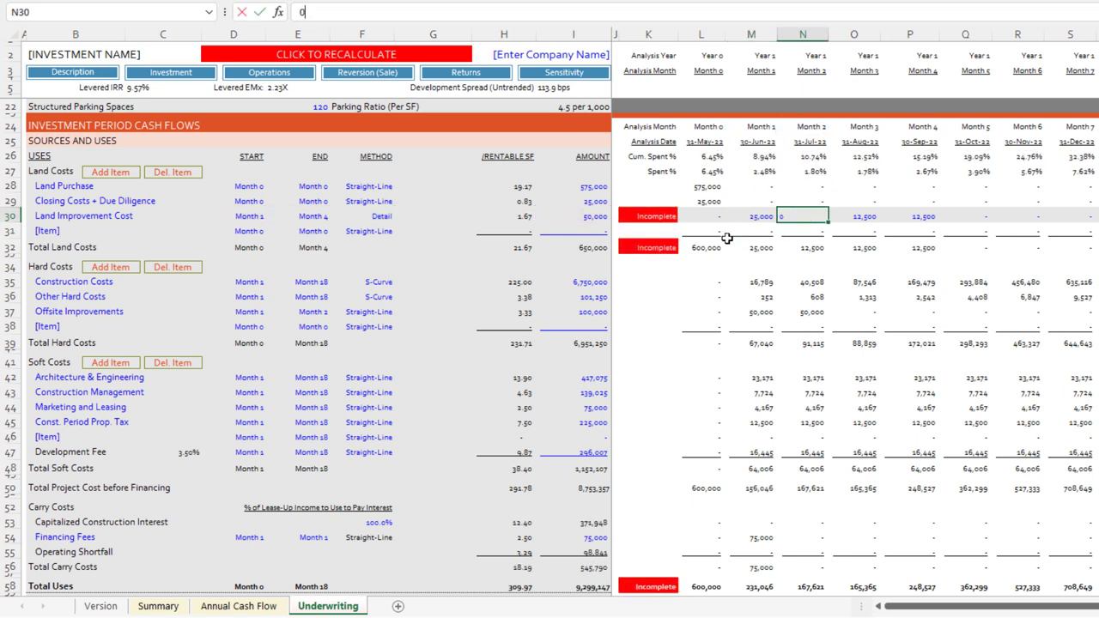
{"action": "key", "text": "Right"}
{"action": "type", "text": "0"}
{"action": "key", "text": "Right"}
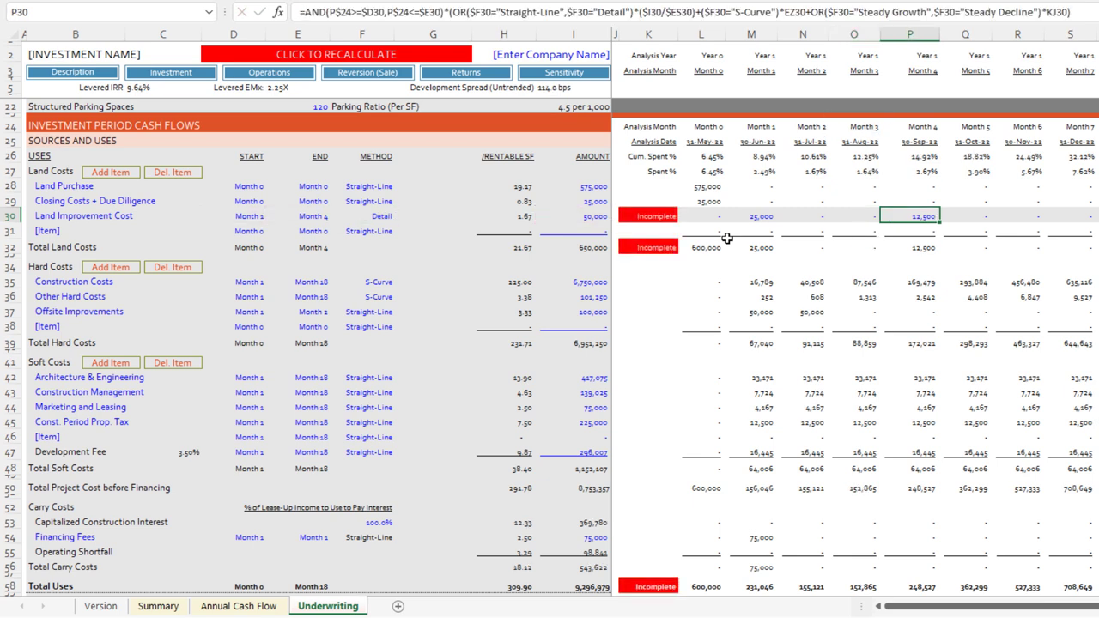
Step: Enter Land Improvement Cost amounts of 15,000 in Month 4 and 10,000 in Month 5
{"action": "type", "text": "15,0"}
{"action": "type", "text": "00"}
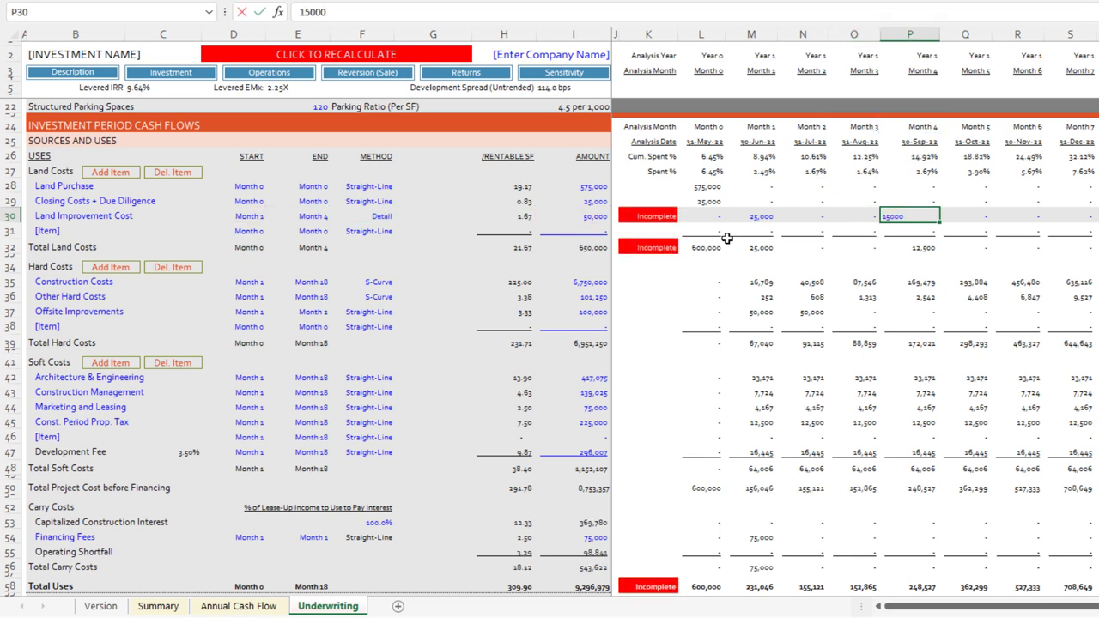
{"action": "key", "text": "Right"}
{"action": "type", "text": "10"}
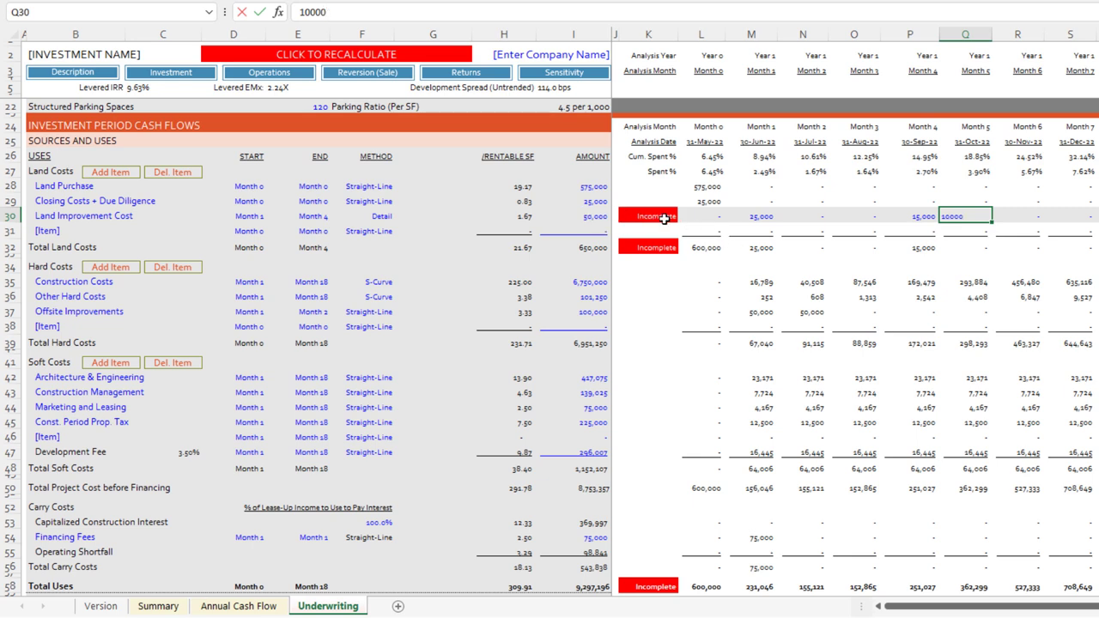
{"action": "left_click", "coordinate": [859, 279]}
Step: Check the Land Improvement Cost completeness formula, comparing its monthly cash flows from Month 0 to Month 5 with the total amount
{"action": "left_click", "coordinate": [655, 215]}
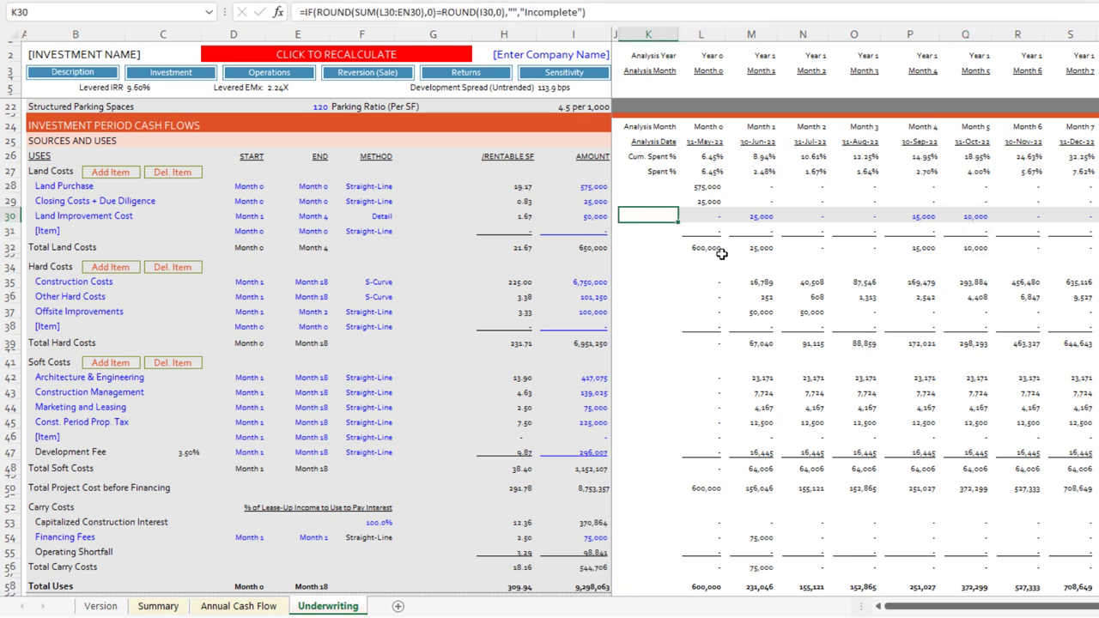
{"action": "left_click_drag", "start_coordinate": [705, 216], "coordinate": [972, 216]}
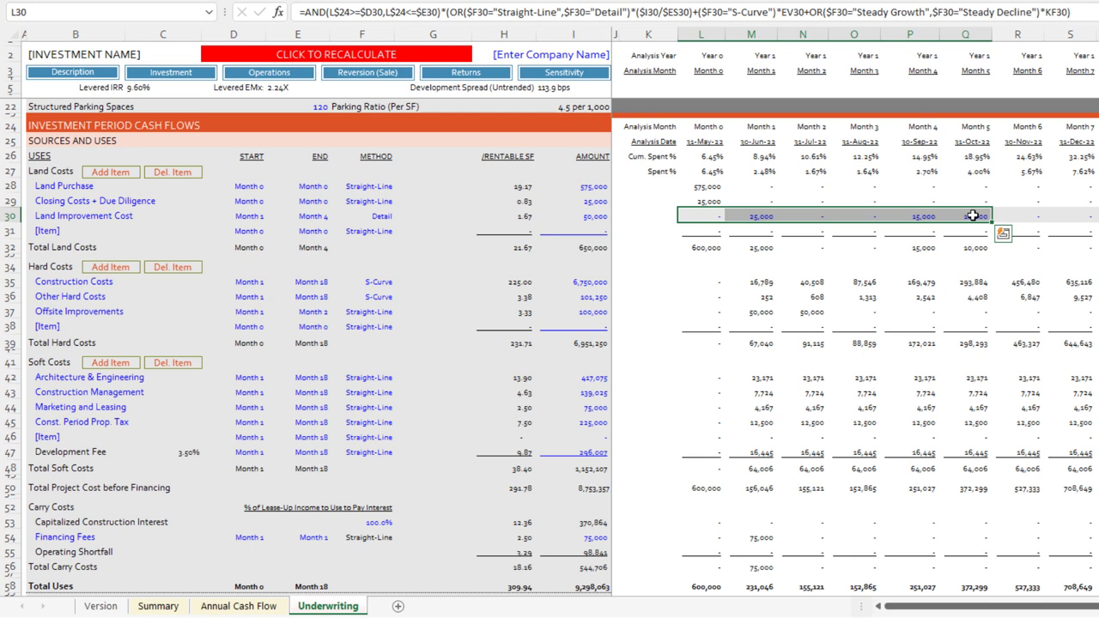
{"action": "left_click", "coordinate": [601, 218]}
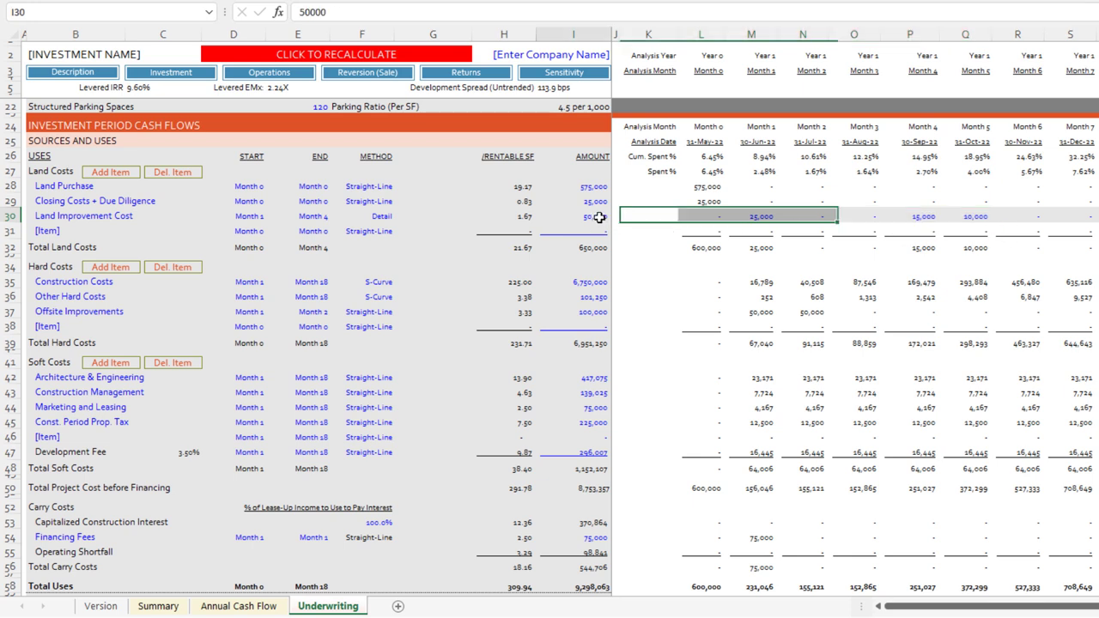
{"action": "left_click", "coordinate": [385, 217]}
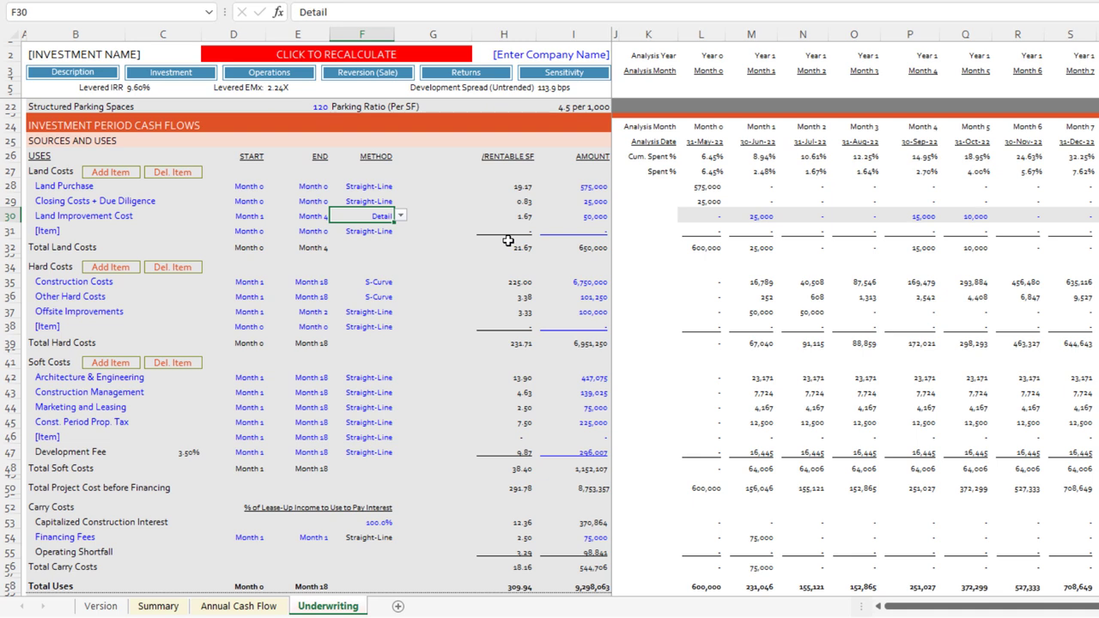
Step: Examine the blank land cost item and the Total Land Costs row, including its summed amount and its start and end month formulas
{"action": "key", "text": "Left"}
{"action": "key", "text": "Left"}
{"action": "key", "text": "Down"}
{"action": "key", "text": "Right"}
{"action": "key", "text": "Right"}
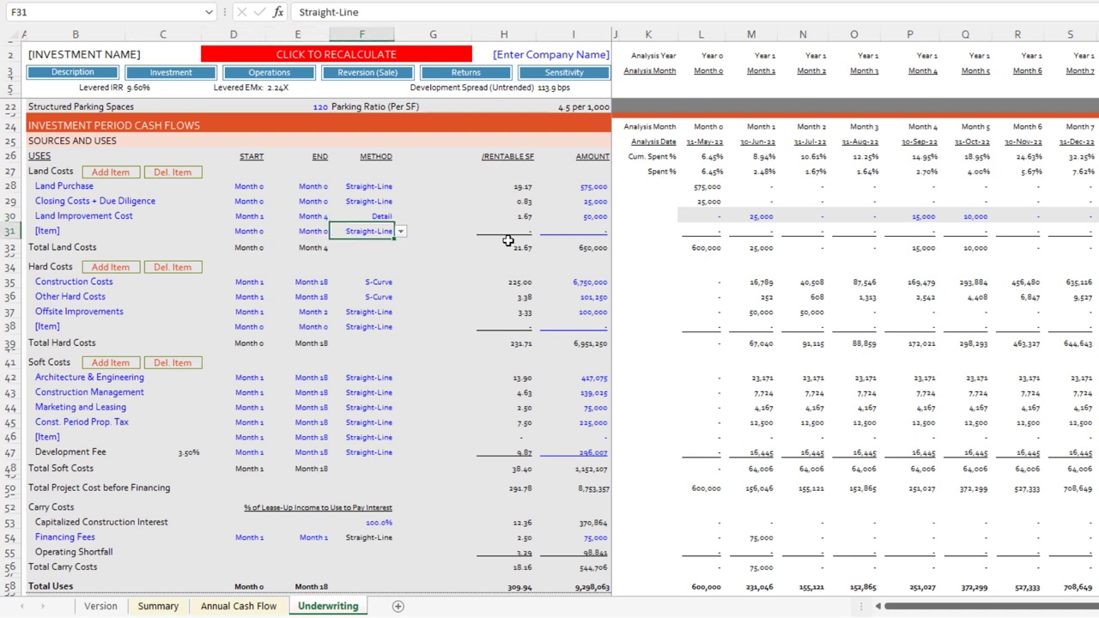
{"action": "key", "text": "Down"}
{"action": "key", "text": "Right"}
{"action": "key", "text": "Right"}
{"action": "key", "text": "Right"}
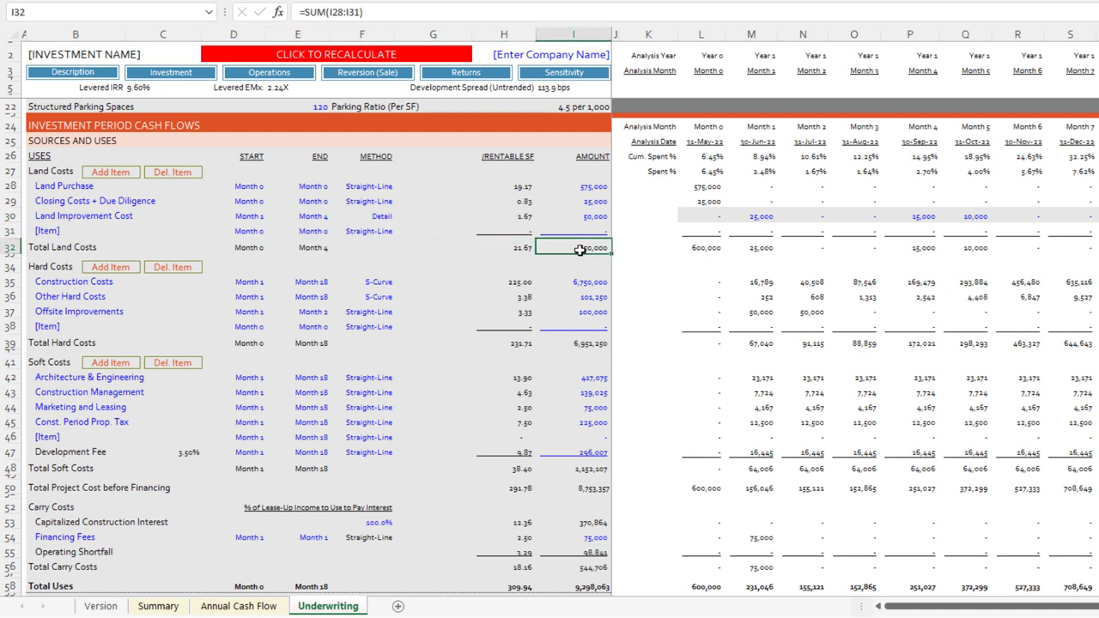
{"action": "key", "text": "Left"}
{"action": "key", "text": "Left"}
{"action": "key", "text": "Left"}
{"action": "key", "text": "Left"}
{"action": "key", "text": "Left"}
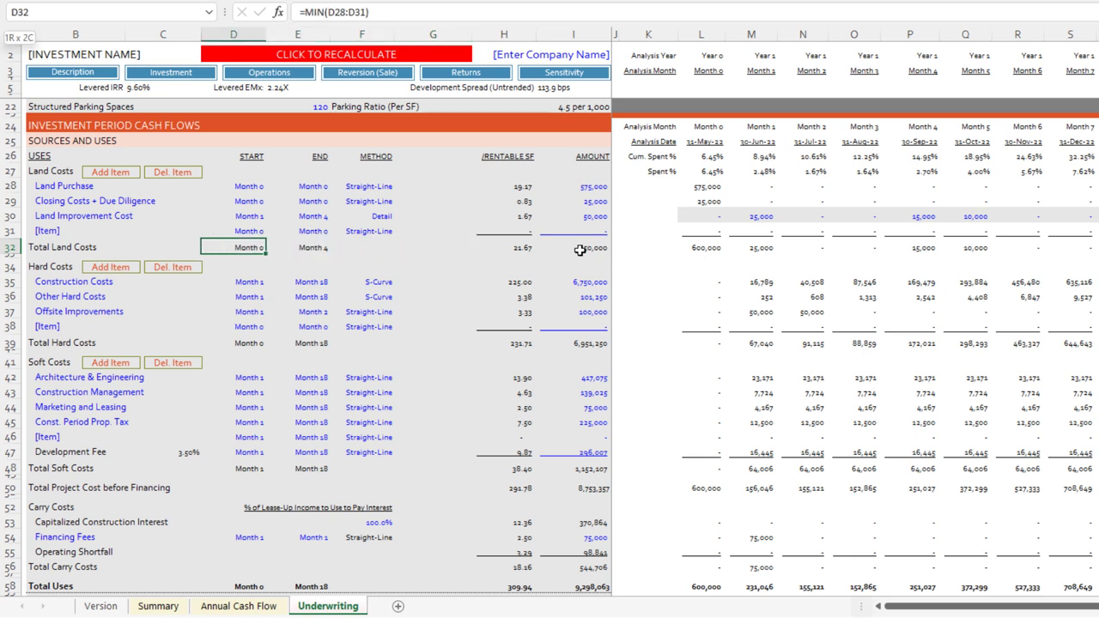
{"action": "key", "text": "shift+Right"}
{"action": "key", "text": "Left"}
{"action": "key", "text": "Right"}
{"action": "key", "text": "shift+Right"}
{"action": "key", "text": "shift+Left"}
{"action": "key", "text": "Left"}
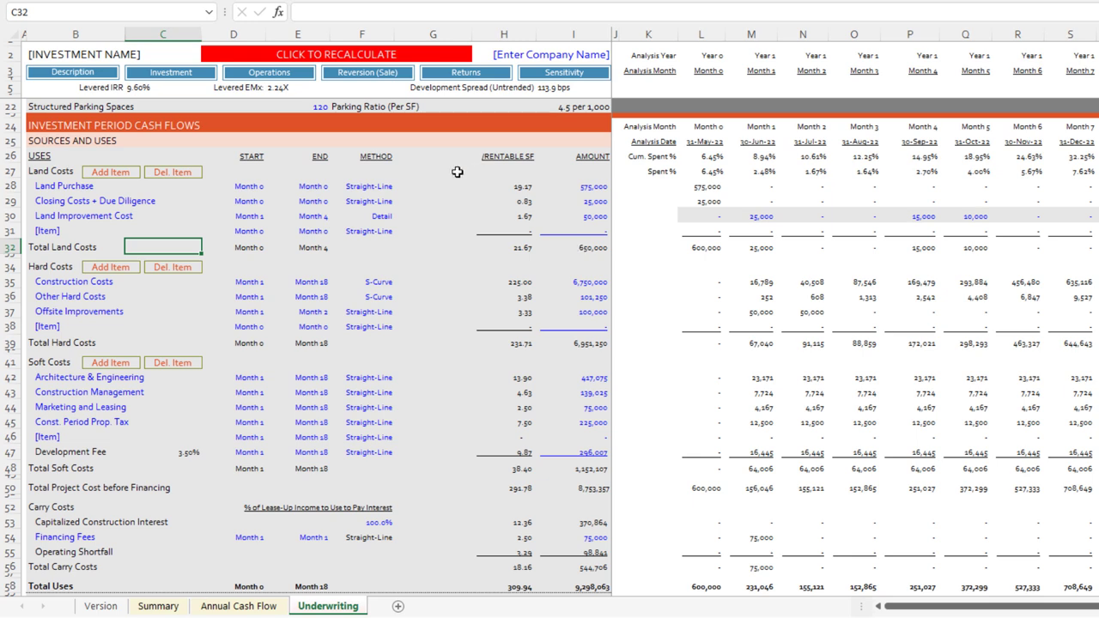
Step: Review the Construction Costs method and timing under Hard Costs, and change its amount formula to =+Units*250
{"action": "scroll", "coordinate": [275, 225], "scroll_direction": "down", "scroll_amount": 2}
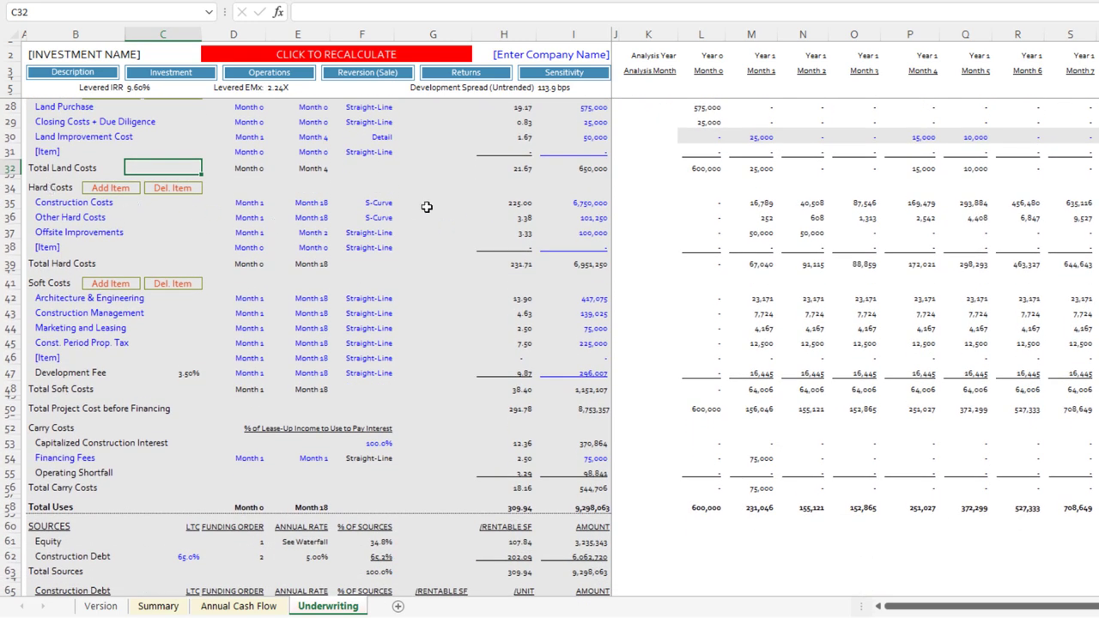
{"action": "left_click", "coordinate": [375, 203]}
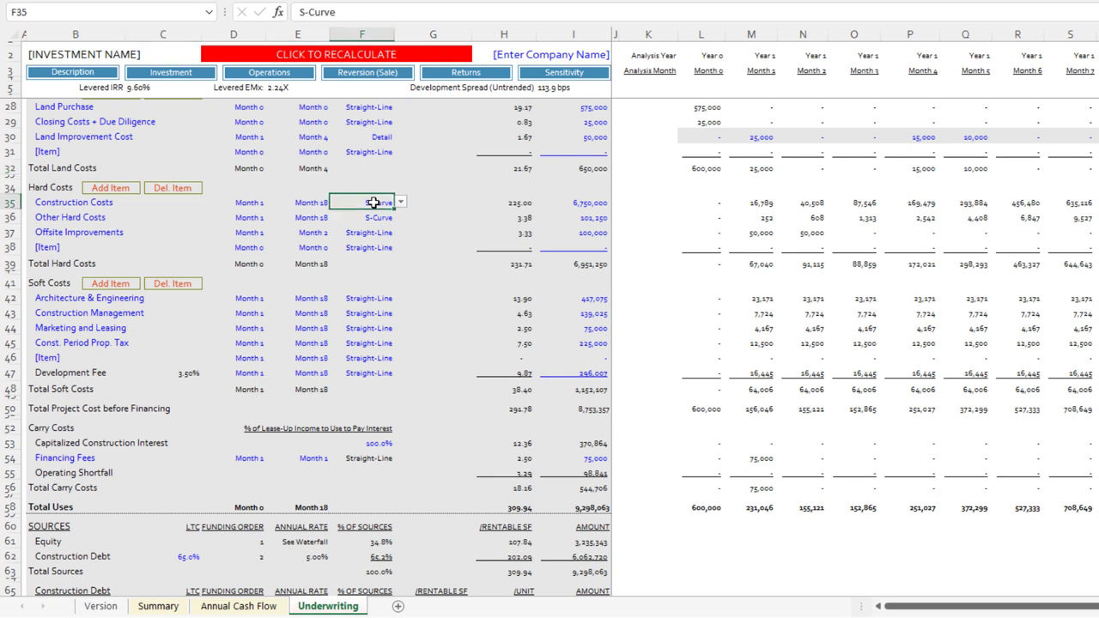
{"action": "left_click", "coordinate": [251, 202]}
{"action": "left_click", "coordinate": [311, 203]}
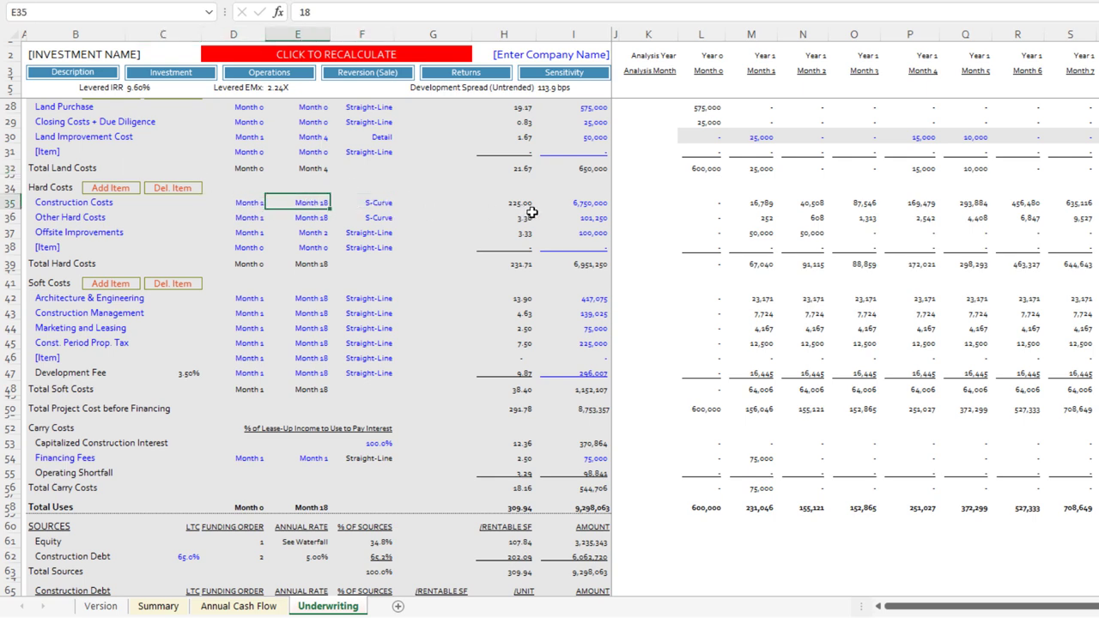
{"action": "left_click", "coordinate": [587, 204]}
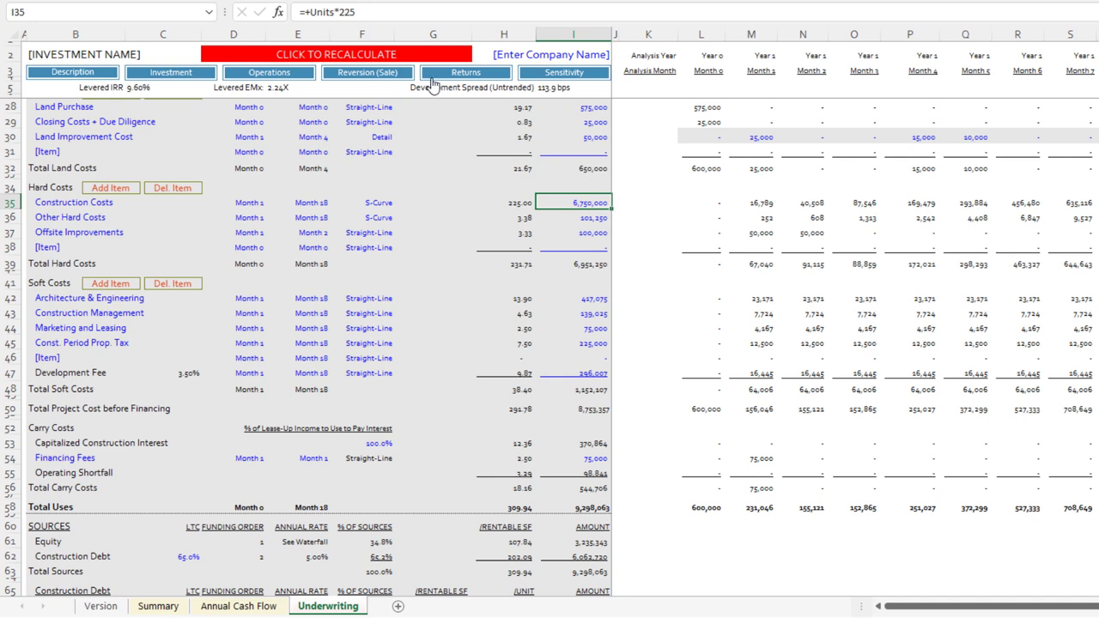
{"action": "left_click_drag", "start_coordinate": [341, 12], "coordinate": [389, 10]}
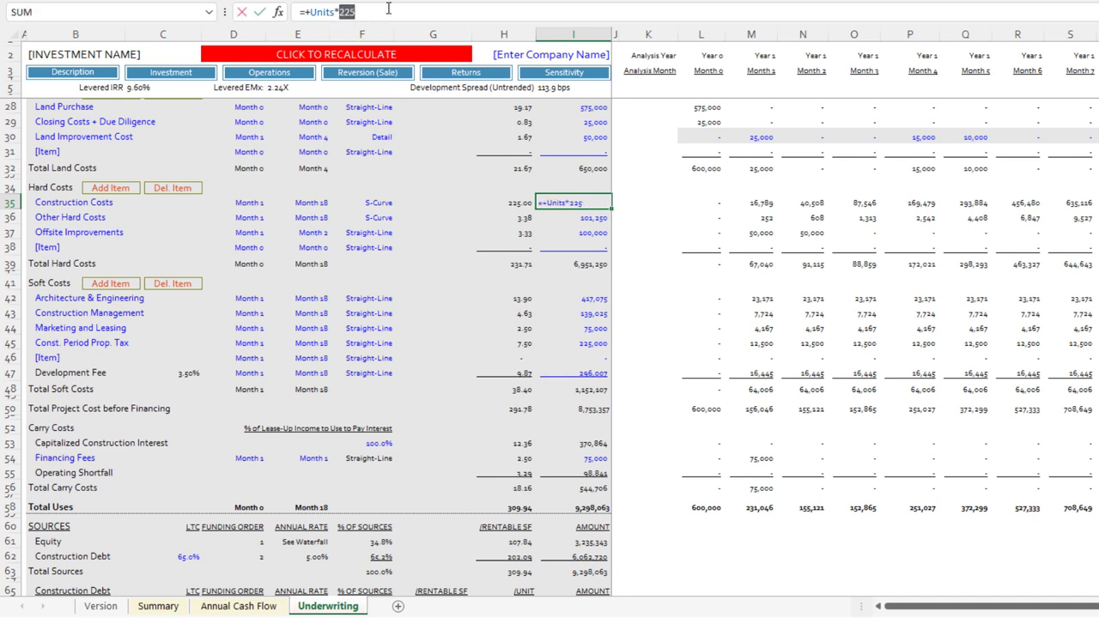
{"action": "type", "text": "250"}
{"action": "key", "text": "ctrl+Return"}
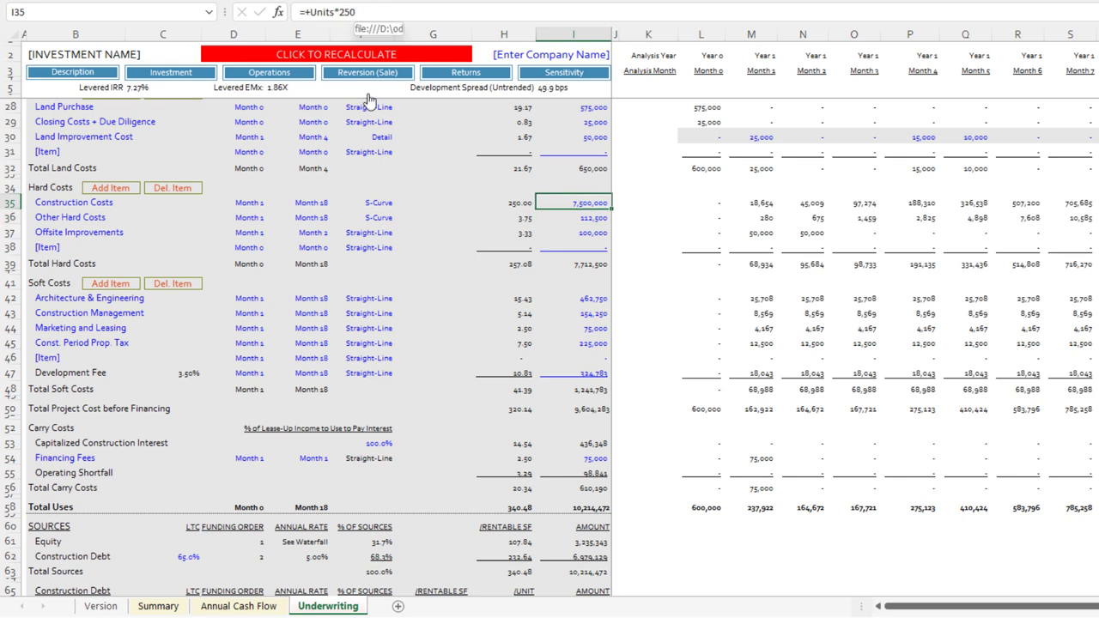
Step: Look over the Other Hard Costs item and rename the Offsite Improvements item as Tenant Improvements
{"action": "left_click", "coordinate": [66, 218]}
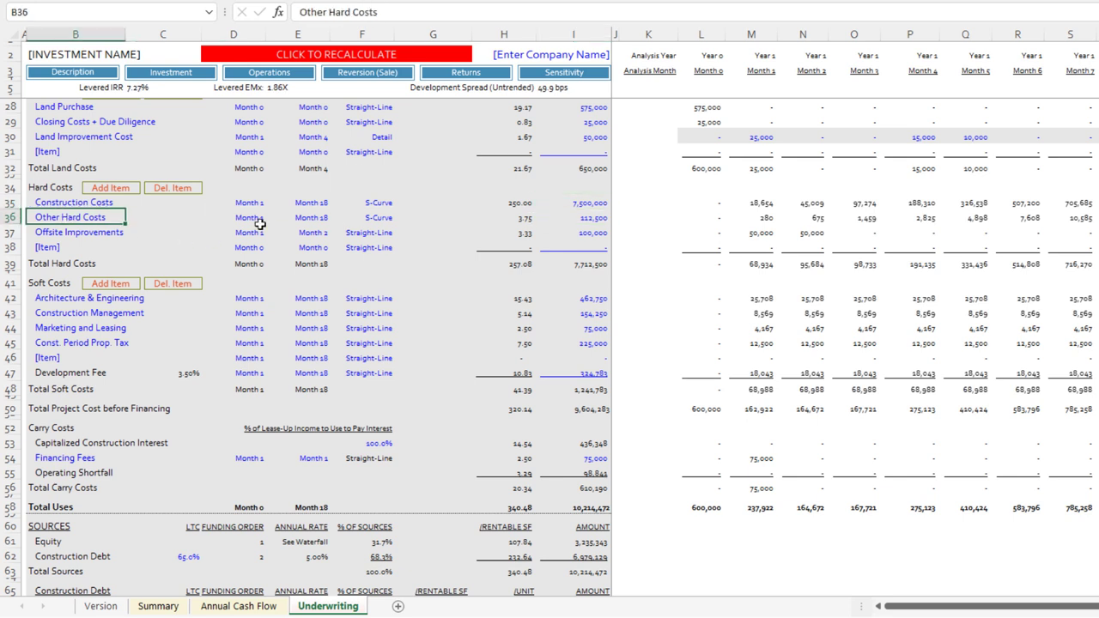
{"action": "left_click", "coordinate": [366, 217]}
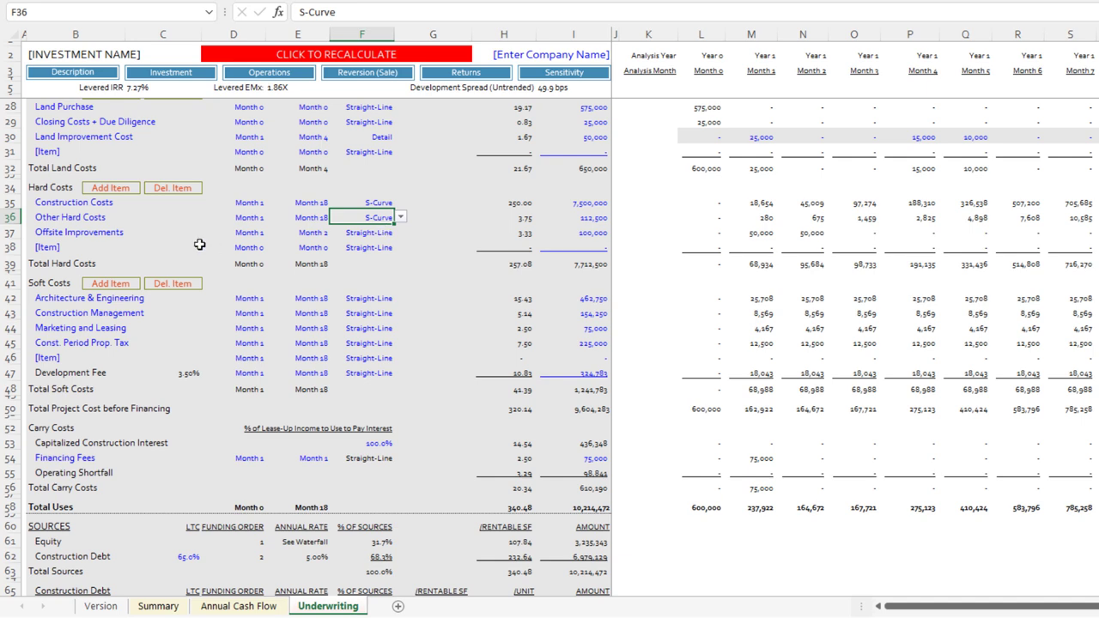
{"action": "left_click", "coordinate": [87, 233]}
{"action": "type", "text": "Te"}
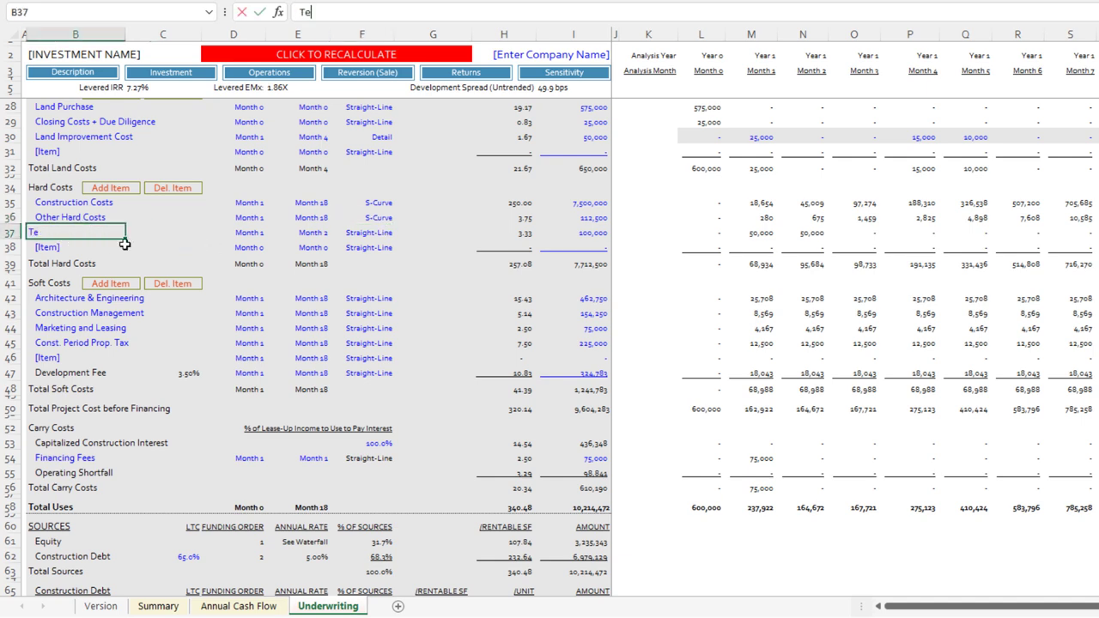
{"action": "type", "text": "nant Improvements"}
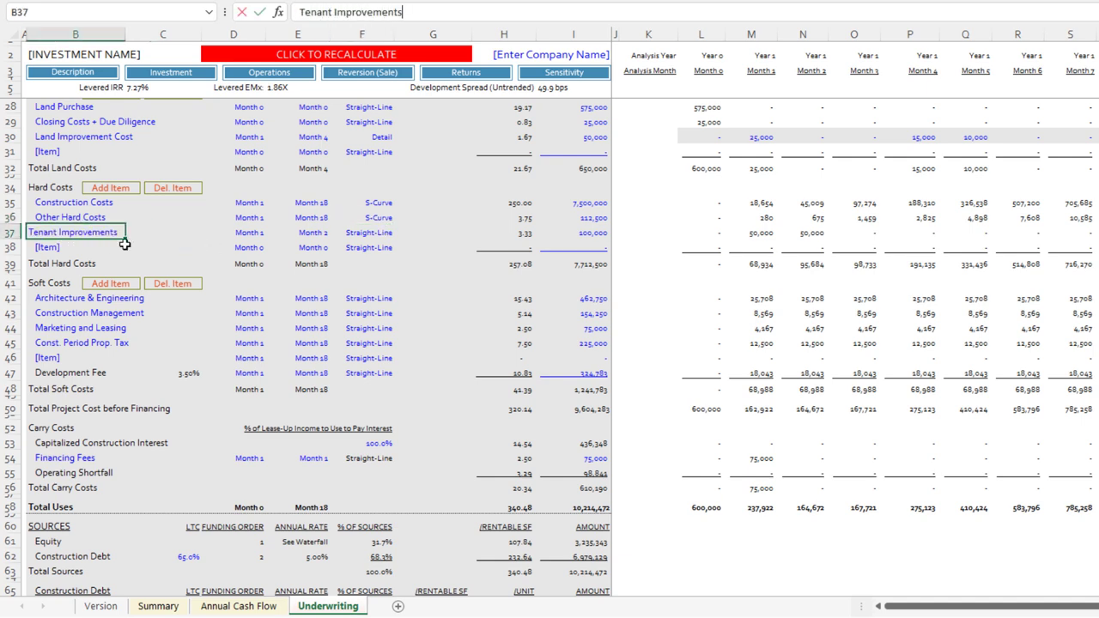
{"action": "key", "text": "Tab"}
Step: Schedule the Tenant Improvements with a Start of month 15 and an End of month 18
{"action": "key", "text": "Tab"}
{"action": "key", "text": "Tab"}
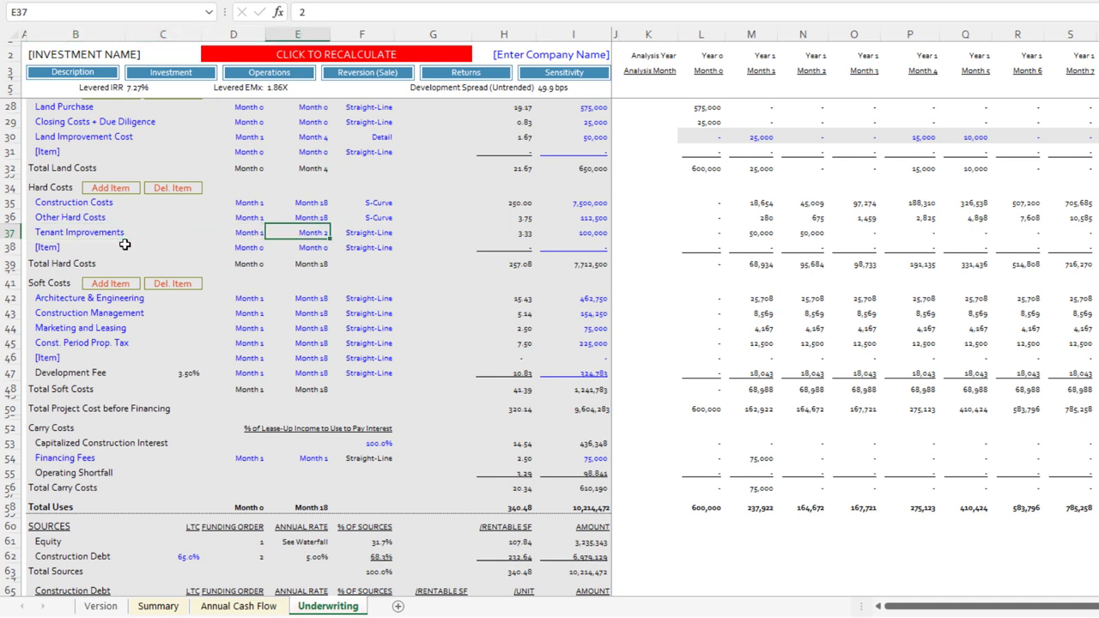
{"action": "key", "text": "Left"}
{"action": "type", "text": "15"}
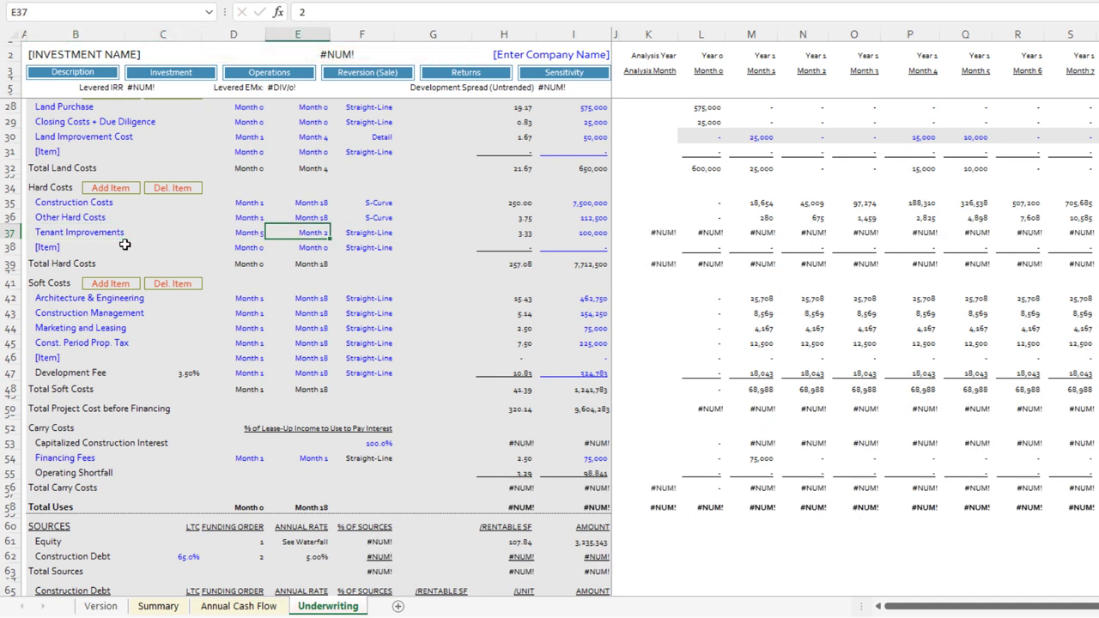
{"action": "key", "text": "Tab"}
{"action": "type", "text": "18"}
{"action": "key", "text": "Tab"}
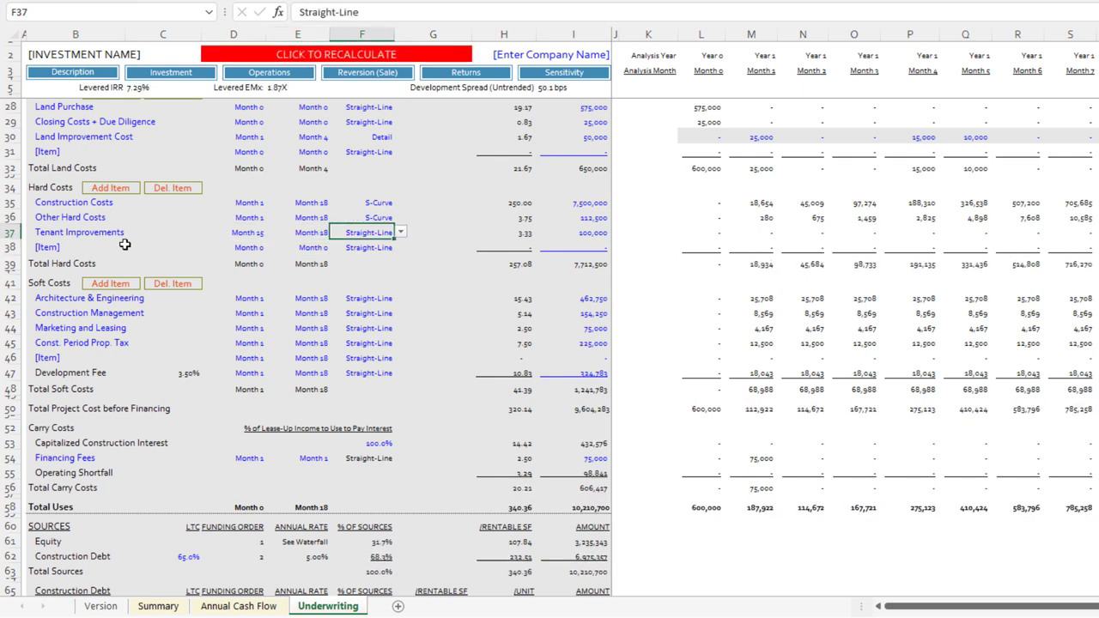
Step: Set the Tenant Improvements distribution method to Steady Decline
{"action": "key", "text": "alt+Down"}
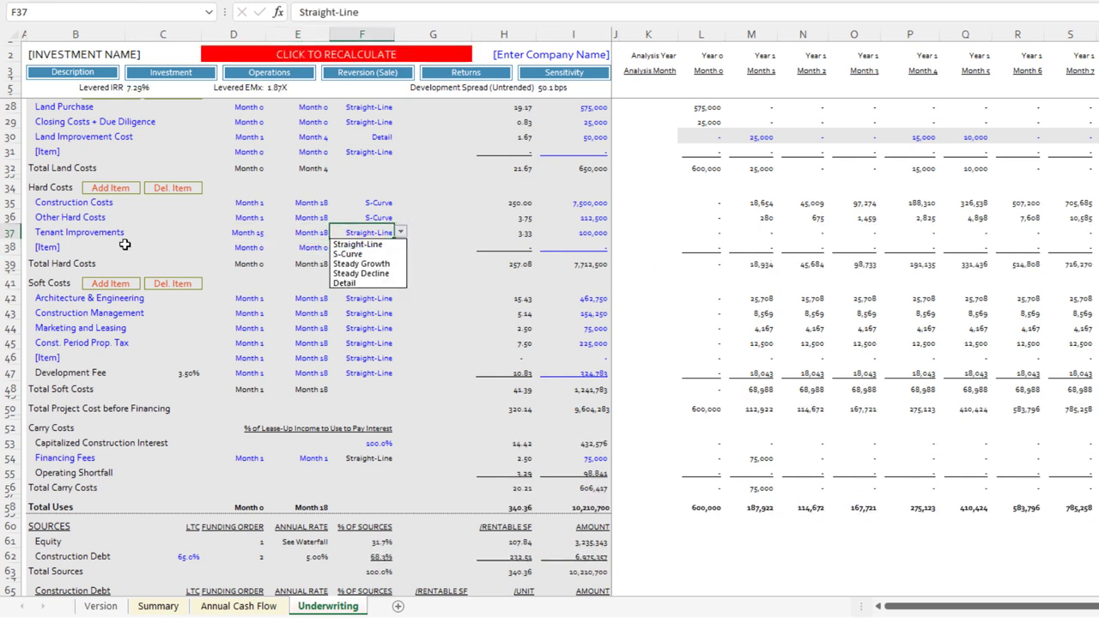
{"action": "key", "text": "Down"}
{"action": "key", "text": "Down"}
{"action": "key", "text": "Down"}
{"action": "key", "text": "Return"}
Step: Set the Tenant Improvements amount to the formula =Units*50
{"action": "key", "text": "Tab"}
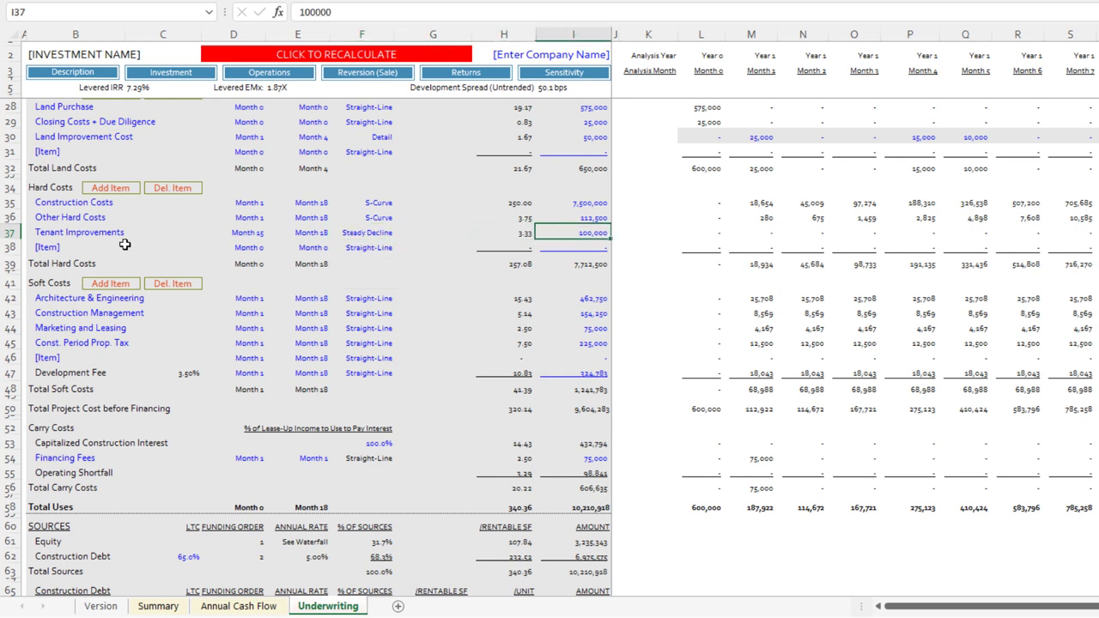
{"action": "type", "text": "="}
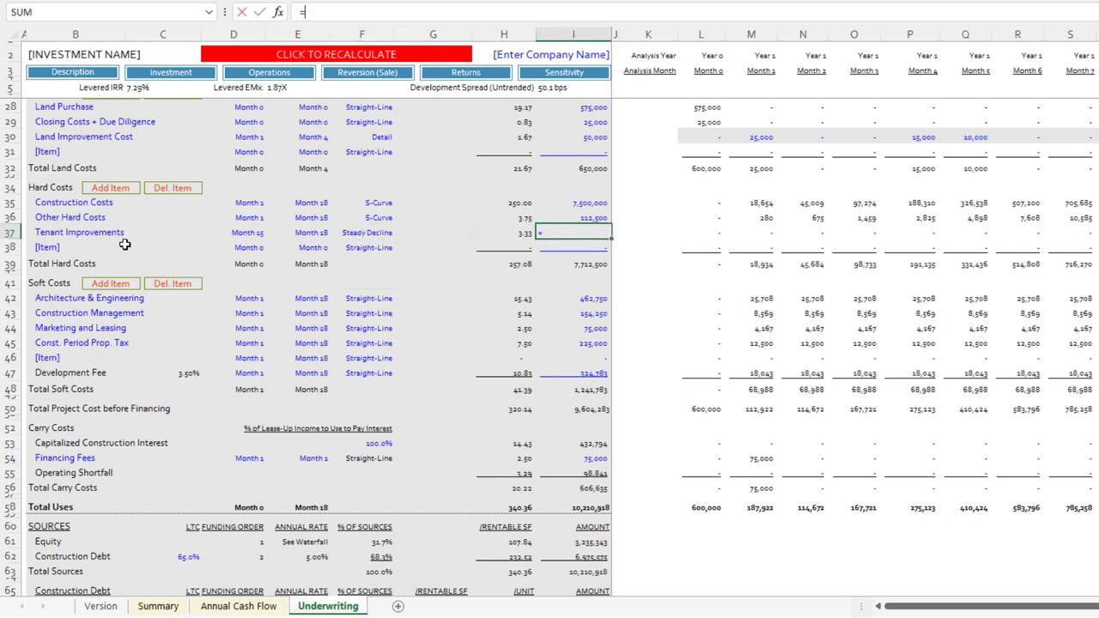
{"action": "type", "text": "Units*50"}
{"action": "key", "text": "ctrl+Return"}
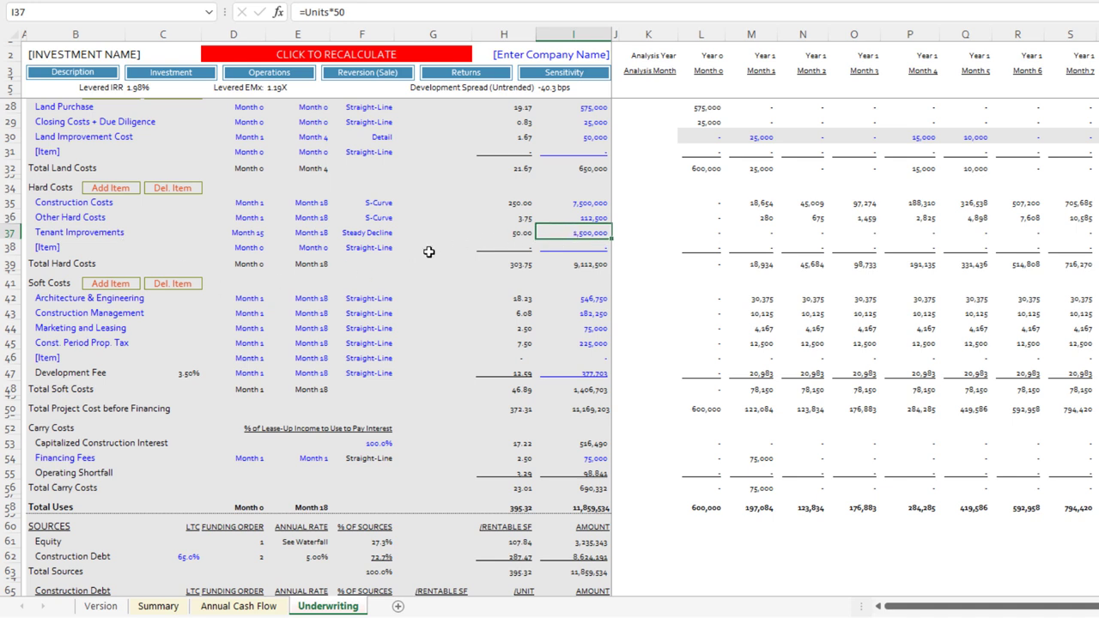
Step: Examine the Tenant Improvements timing and how its monthly cash flows are distributed from Month 15 to Month 18
{"action": "left_click", "coordinate": [250, 233]}
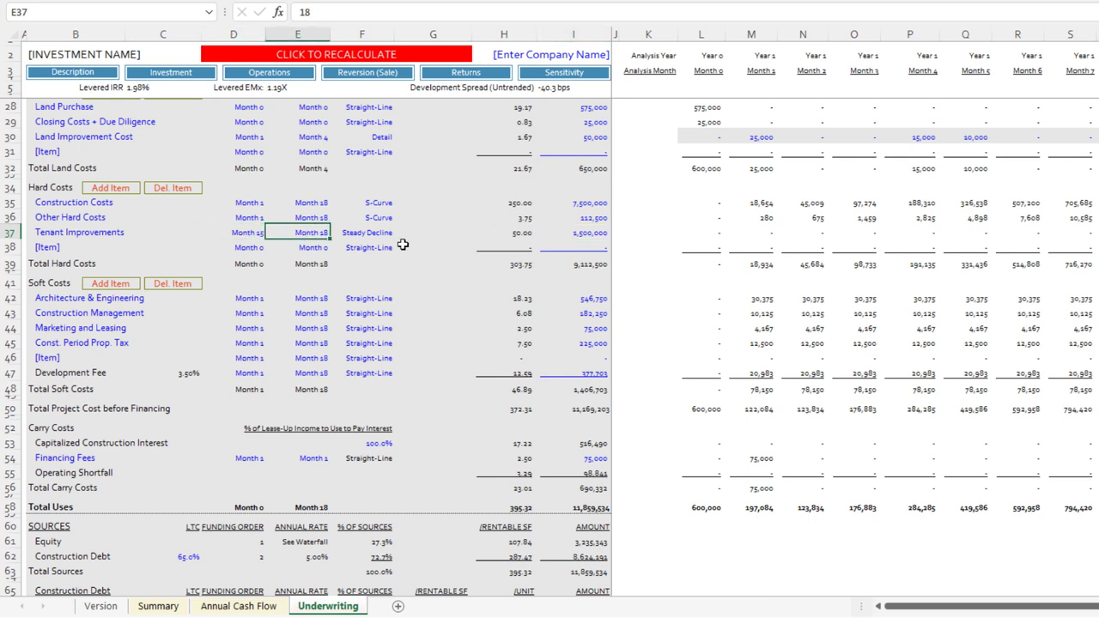
{"action": "left_click", "coordinate": [701, 233]}
{"action": "key", "text": "Right"}
{"action": "key", "text": "Right"}
{"action": "key", "text": "Right"}
{"action": "key", "text": "Right"}
{"action": "key", "text": "Right"}
{"action": "key", "text": "Right"}
{"action": "key", "text": "Right"}
{"action": "key", "text": "Right"}
{"action": "key", "text": "Right"}
{"action": "key", "text": "Right"}
{"action": "key", "text": "Right"}
{"action": "key", "text": "Right"}
{"action": "key", "text": "Right"}
{"action": "key", "text": "Right"}
{"action": "key", "text": "Right"}
{"action": "key", "text": "Right"}
{"action": "key", "text": "Right"}
{"action": "key", "text": "Right"}
{"action": "key", "text": "Right"}
{"action": "key", "text": "Right"}
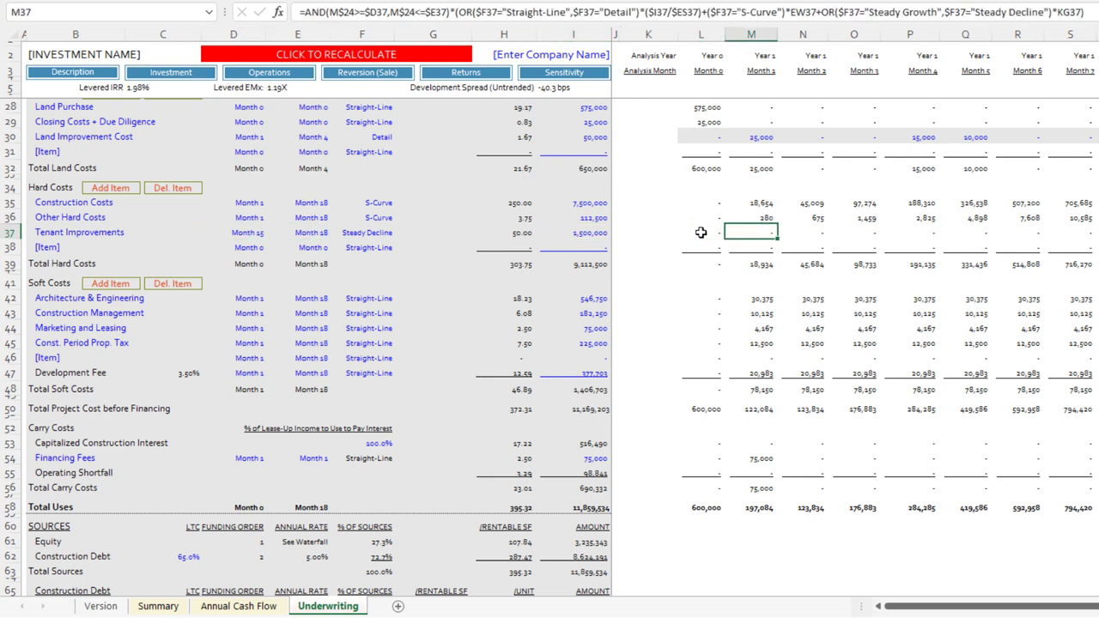
{"action": "key", "text": "Left"}
{"action": "key", "text": "Left"}
{"action": "key", "text": "Left"}
{"action": "key", "text": "Left"}
{"action": "key", "text": "Left"}
{"action": "key", "text": "Left"}
{"action": "key", "text": "Left"}
{"action": "key", "text": "Left"}
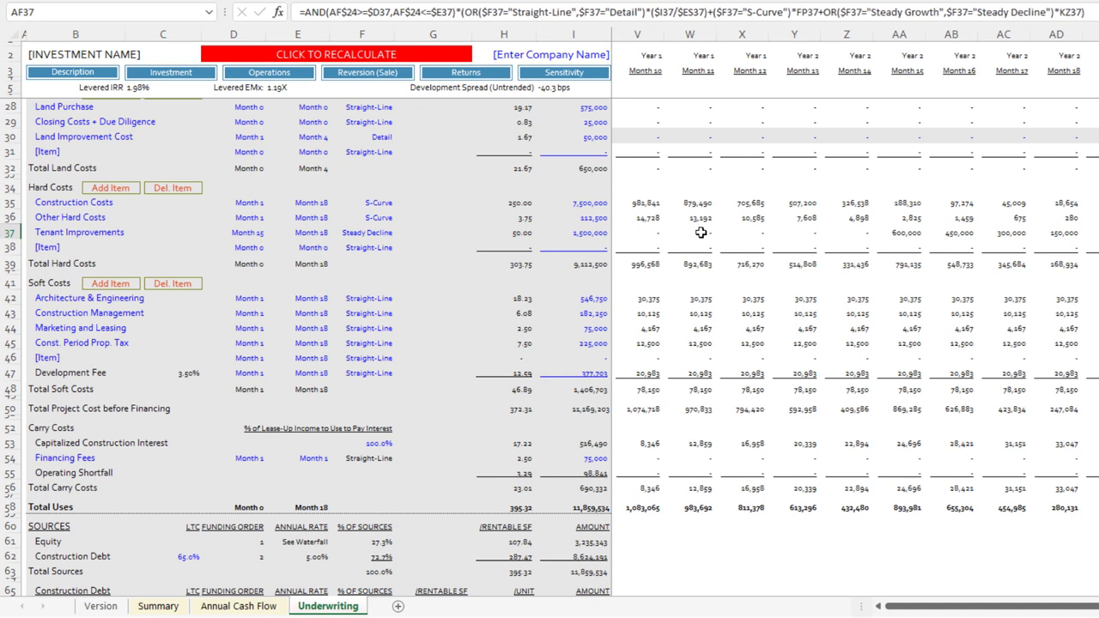
{"action": "left_click", "coordinate": [945, 232]}
{"action": "left_click", "coordinate": [1005, 234]}
{"action": "left_click", "coordinate": [1057, 233]}
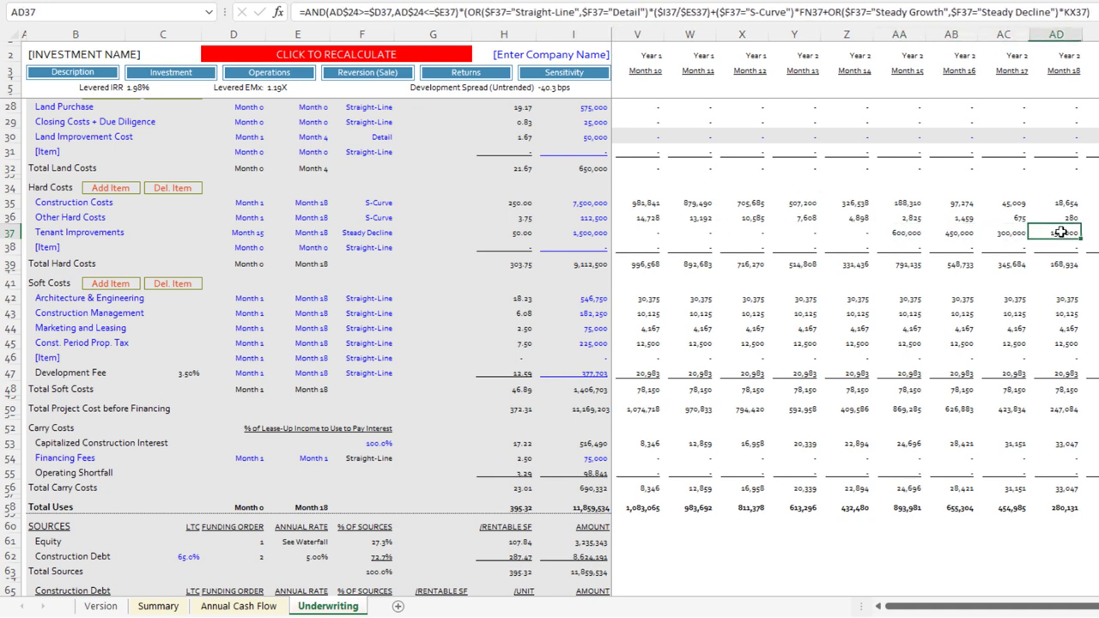
Step: Examine the Soft Costs line items from Architecture & Engineering down to the Development Fee
{"action": "key", "text": "Left"}
{"action": "key", "text": "Left"}
{"action": "key", "text": "Left"}
{"action": "key", "text": "Left"}
{"action": "key", "text": "Left"}
{"action": "key", "text": "Left"}
{"action": "key", "text": "Left"}
{"action": "key", "text": "Left"}
{"action": "key", "text": "Left"}
{"action": "key", "text": "Left"}
{"action": "key", "text": "Left"}
{"action": "key", "text": "Left"}
{"action": "key", "text": "Left"}
{"action": "key", "text": "Left"}
{"action": "key", "text": "Left"}
{"action": "key", "text": "Left"}
{"action": "key", "text": "Left"}
{"action": "key", "text": "Left"}
{"action": "key", "text": "Left"}
{"action": "key", "text": "Left"}
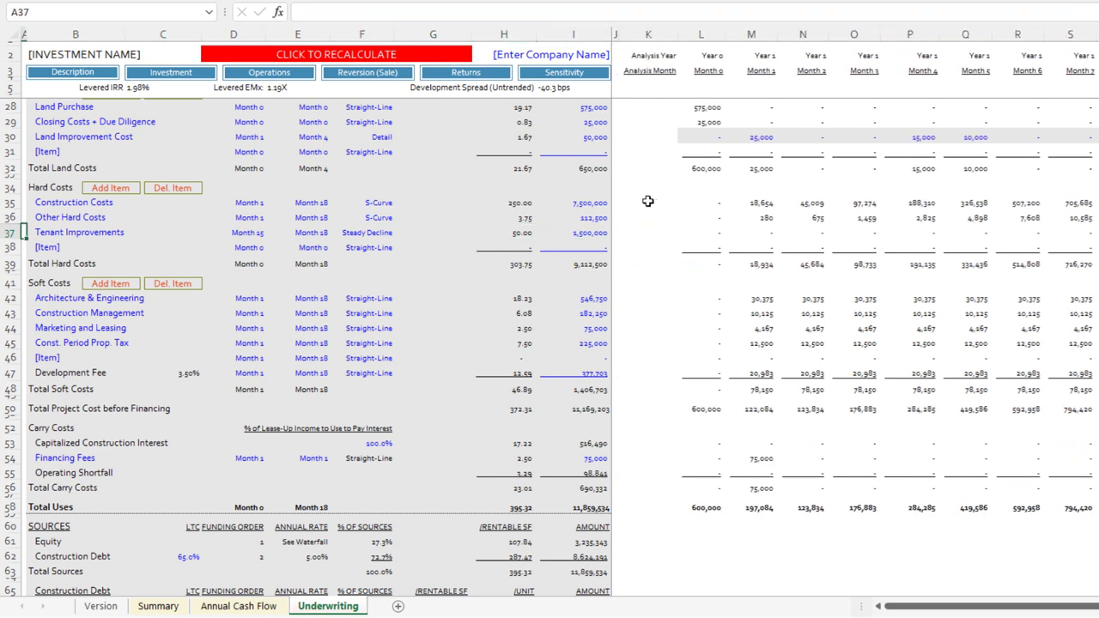
{"action": "scroll", "coordinate": [649, 201], "scroll_direction": "down", "scroll_amount": 3}
{"action": "left_click", "coordinate": [65, 175]}
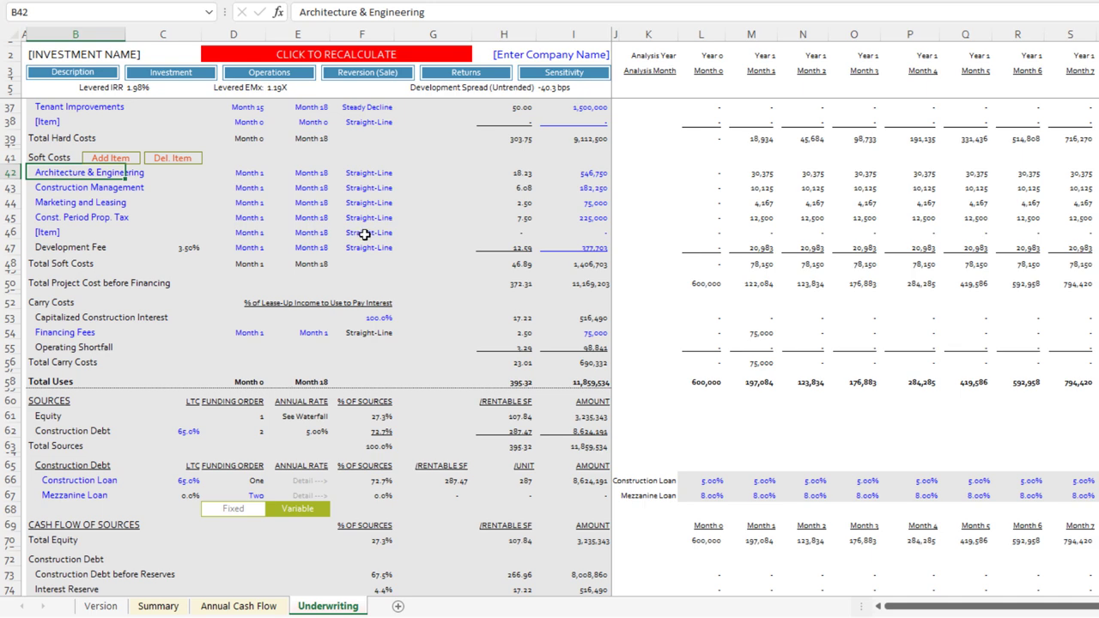
{"action": "key", "text": "Down"}
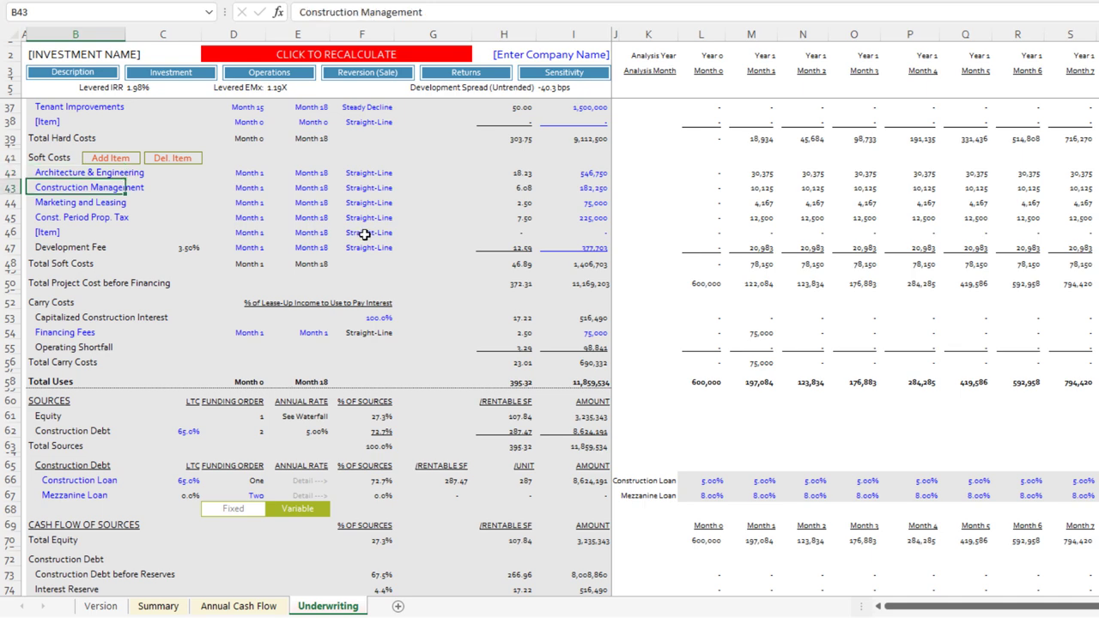
{"action": "key", "text": "Down"}
{"action": "key", "text": "Down"}
{"action": "key", "text": "Down"}
{"action": "key", "text": "Down"}
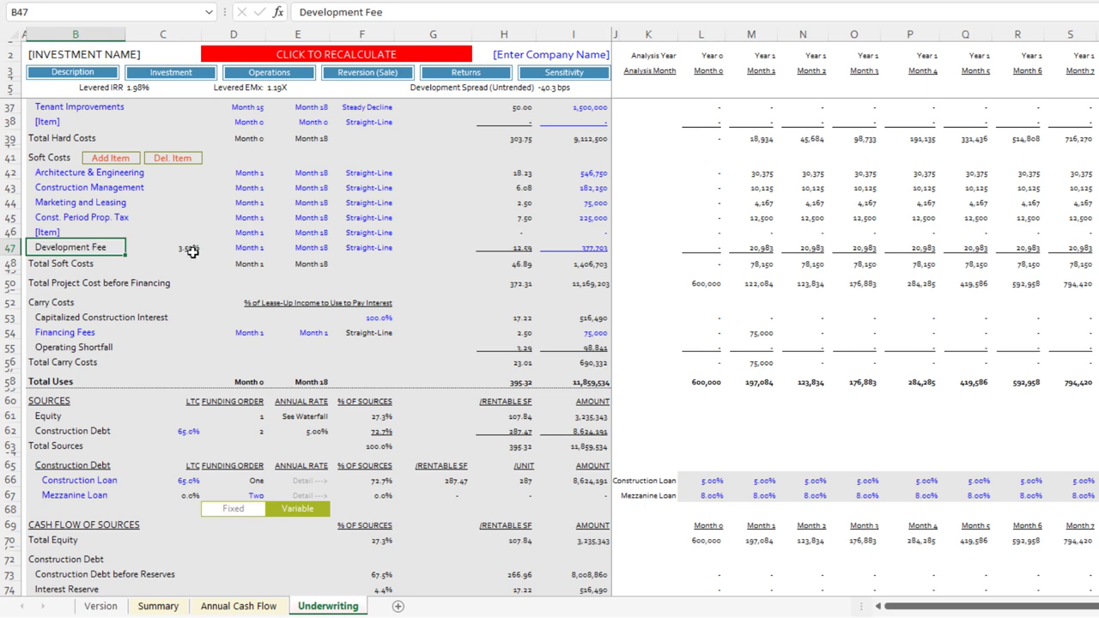
Step: Set the Development Fee amount in Soft Costs to a fixed 350000
{"action": "left_click", "coordinate": [10, 247]}
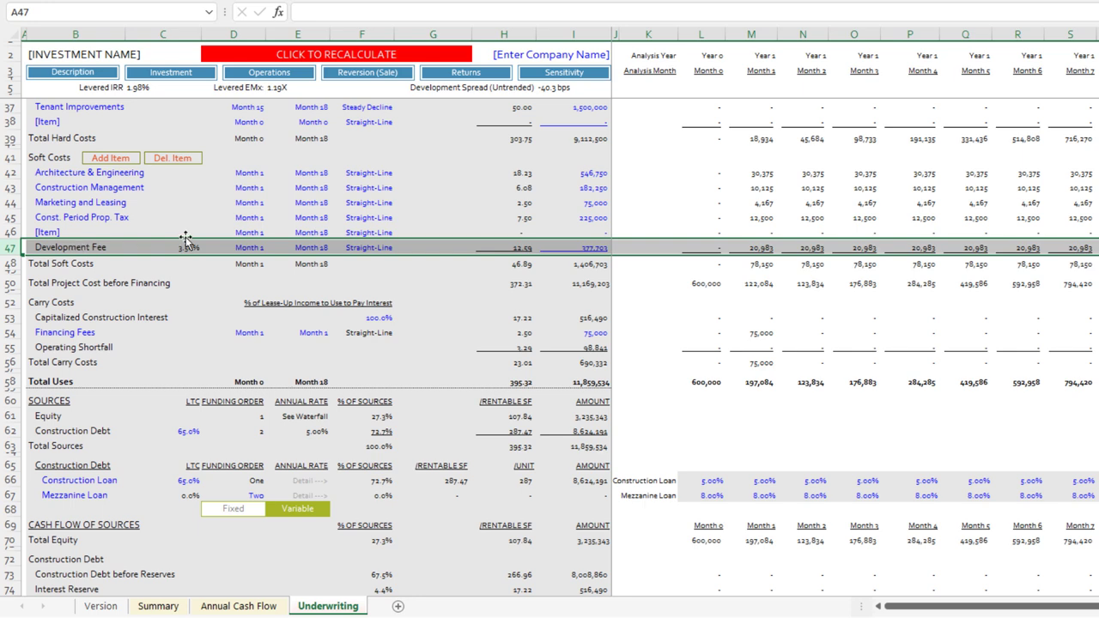
{"action": "left_click", "coordinate": [118, 248]}
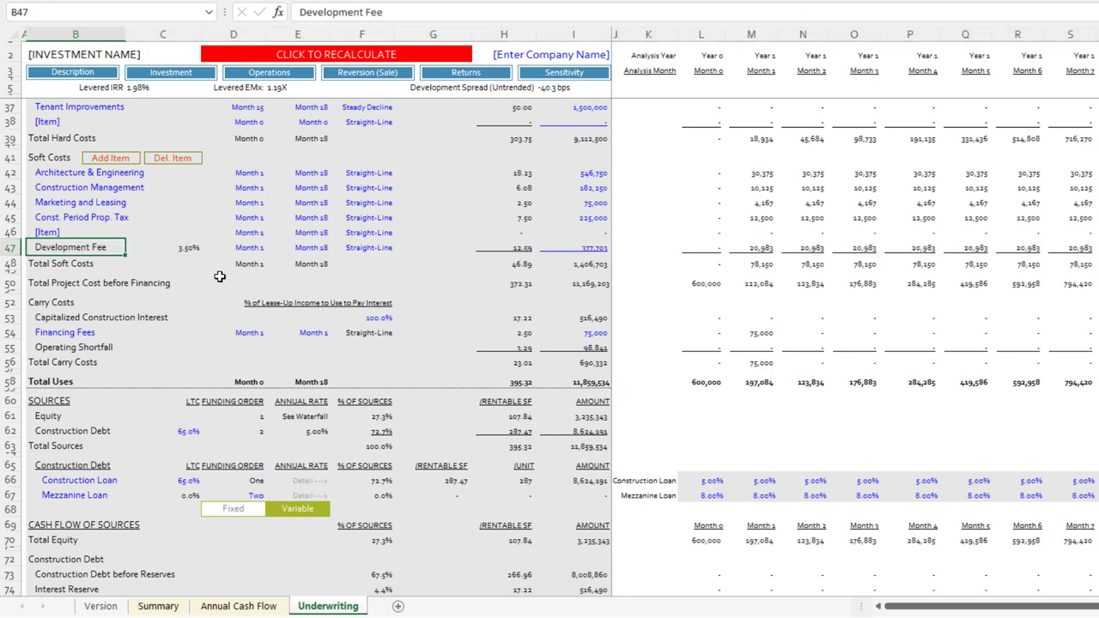
{"action": "key", "text": "Right"}
{"action": "key", "text": "Right"}
{"action": "key", "text": "Right"}
{"action": "key", "text": "Right"}
{"action": "key", "text": "Right"}
{"action": "key", "text": "Right"}
{"action": "key", "text": "Right"}
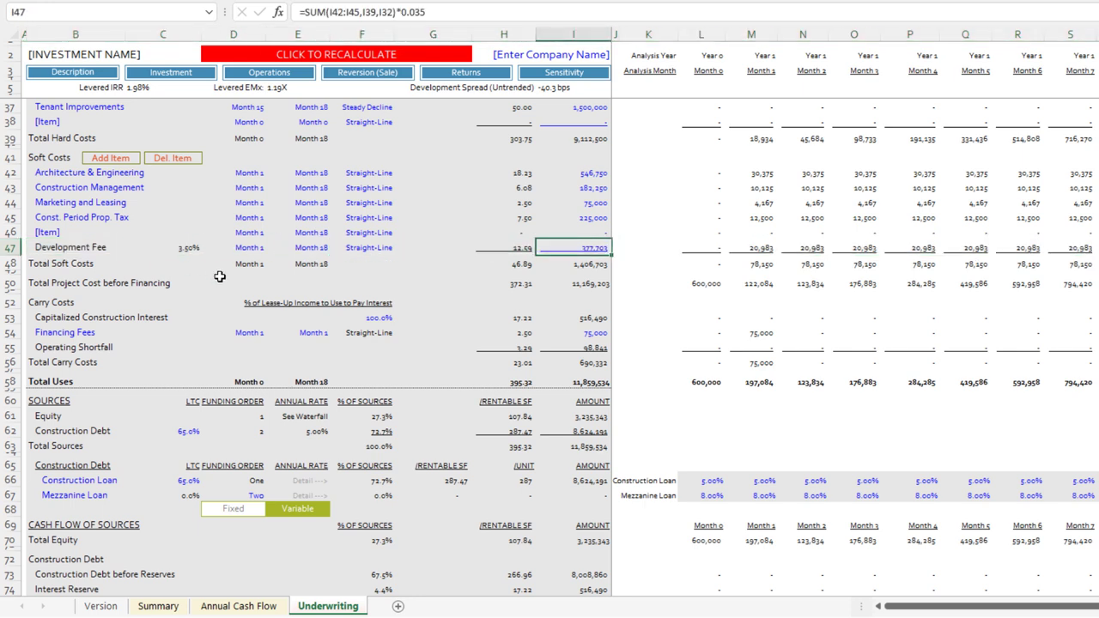
{"action": "type", "text": "350000"}
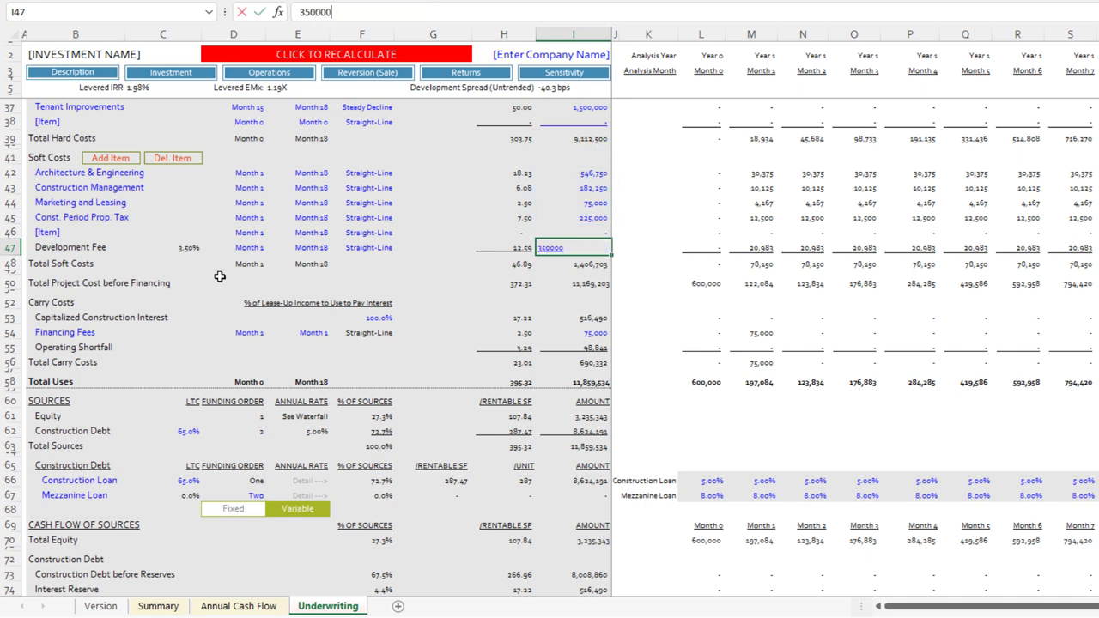
{"action": "key", "text": "Return"}
{"action": "key", "text": "Up"}
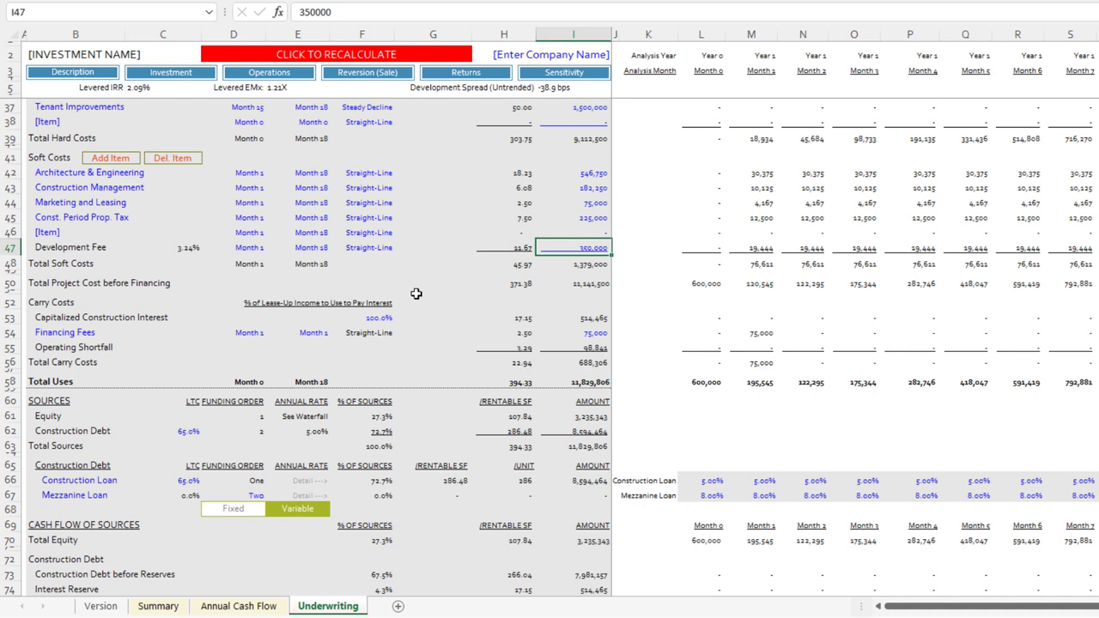
Step: Set the Development Fee amount to 4% of Total Hard Costs with the formula =I39*0.04
{"action": "scroll", "coordinate": [404, 332], "scroll_direction": "up", "scroll_amount": 2}
{"action": "type", "text": "="}
{"action": "key", "text": "Up"}
{"action": "key", "text": "Up"}
{"action": "key", "text": "Up"}
{"action": "key", "text": "Up"}
{"action": "key", "text": "Up"}
{"action": "key", "text": "Up"}
{"action": "key", "text": "Up"}
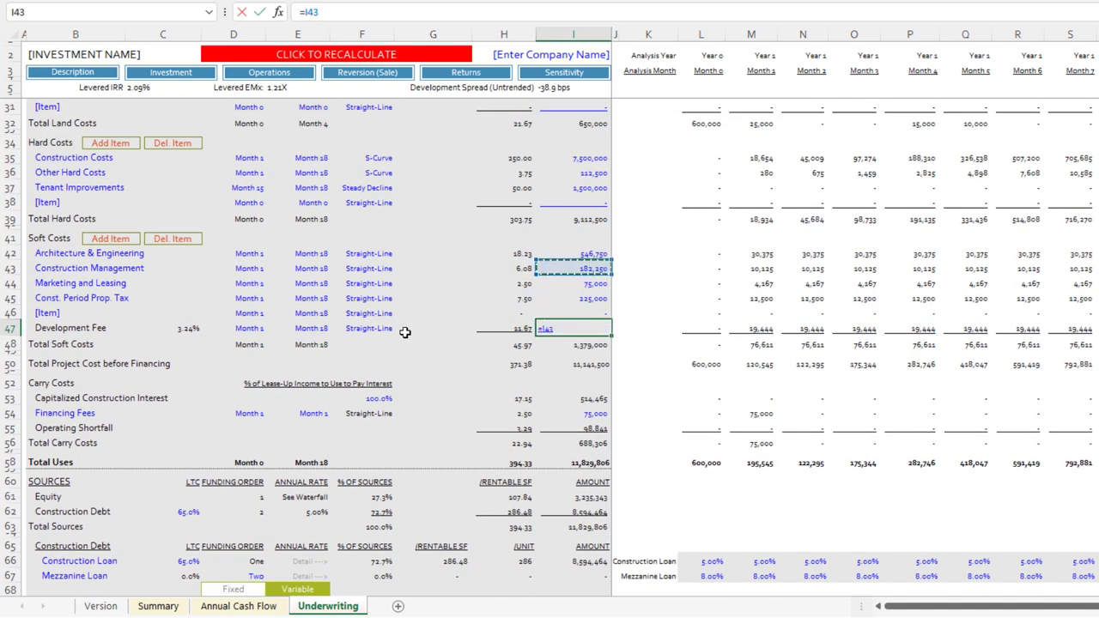
{"action": "key", "text": "Up"}
{"action": "type", "text": "*"}
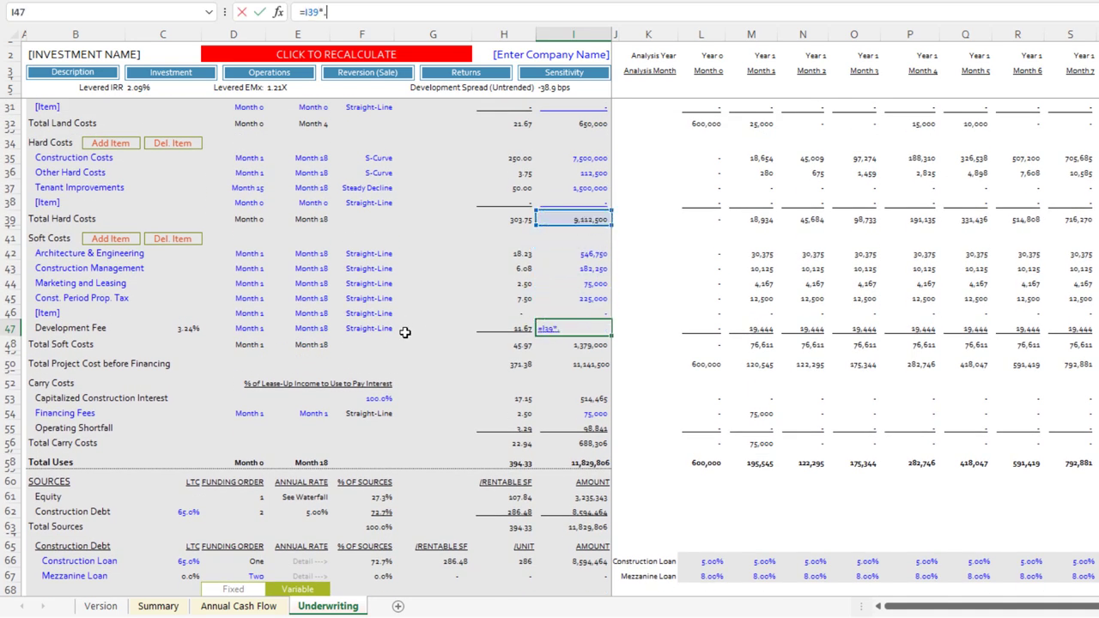
{"action": "key", "text": "Return"}
{"action": "key", "text": "Up"}
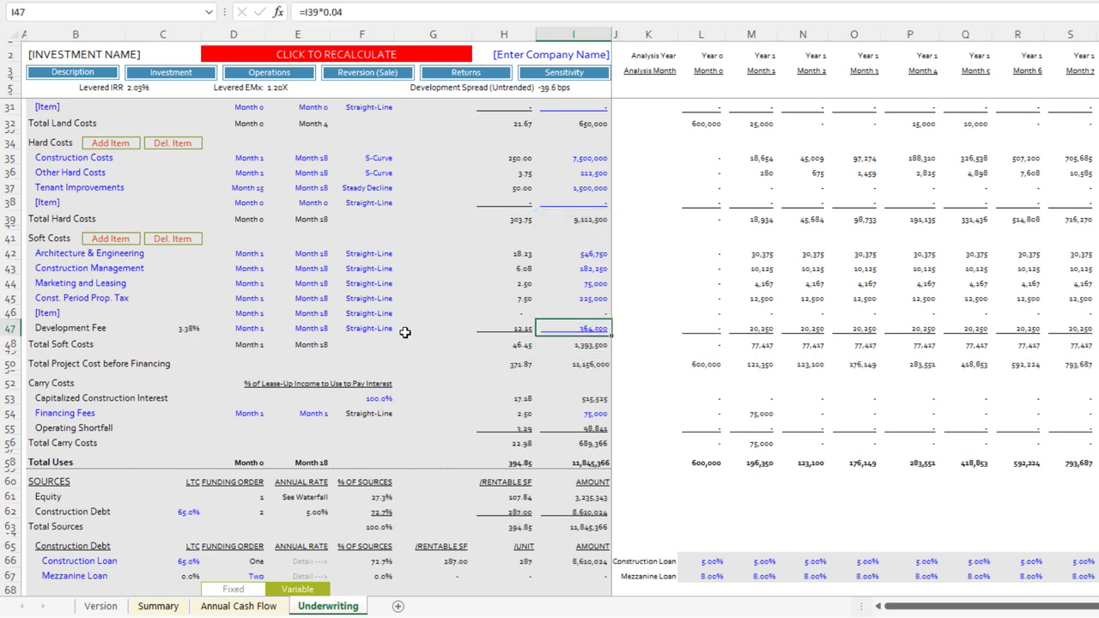
Step: Replace the Development Fee formula with the fixed amount 350000
{"action": "type", "text": "350000"}
{"action": "key", "text": "Return"}
{"action": "key", "text": "Up"}
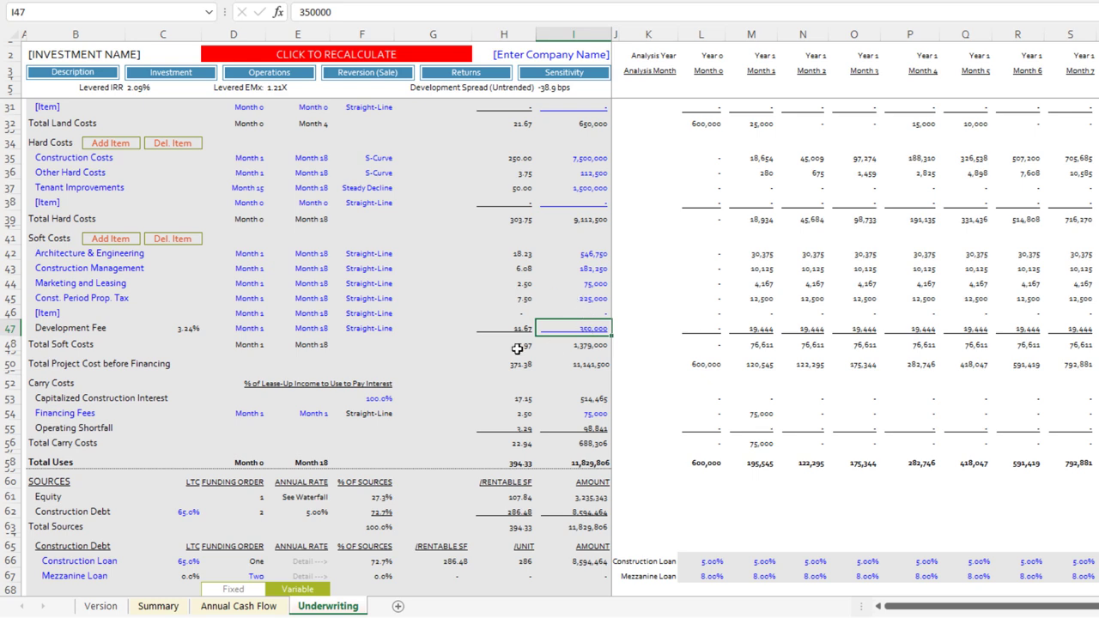
Step: Inspect the Development Fee percentage formula and the cost cells it references, including the fee amount
{"action": "left_click", "coordinate": [187, 327]}
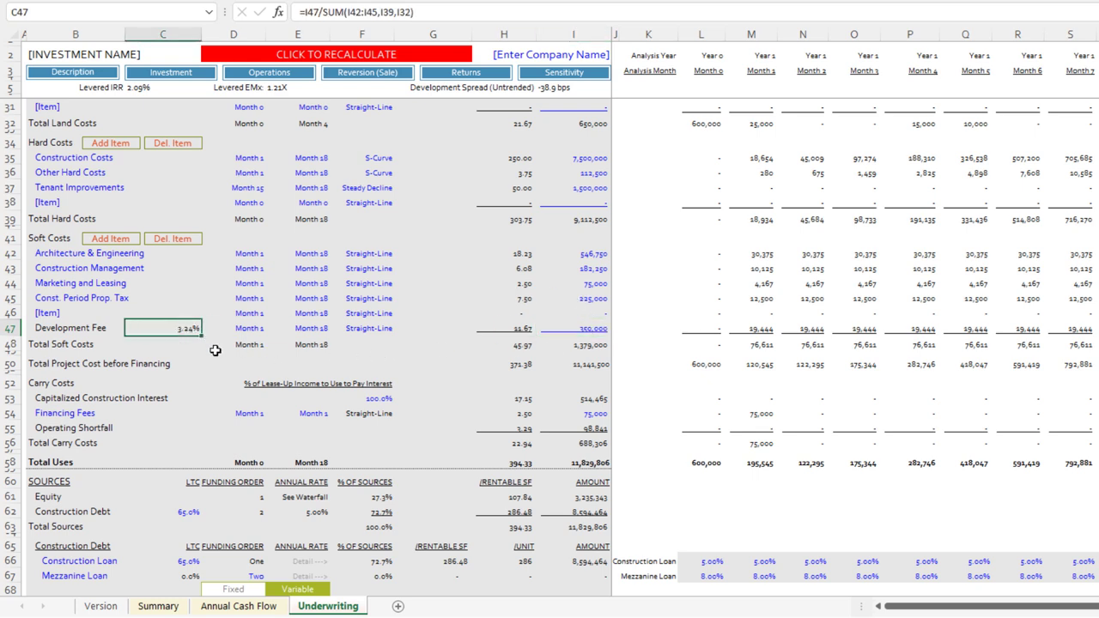
{"action": "key", "text": "F2"}
{"action": "scroll", "coordinate": [474, 338], "scroll_direction": "up", "scroll_amount": 2}
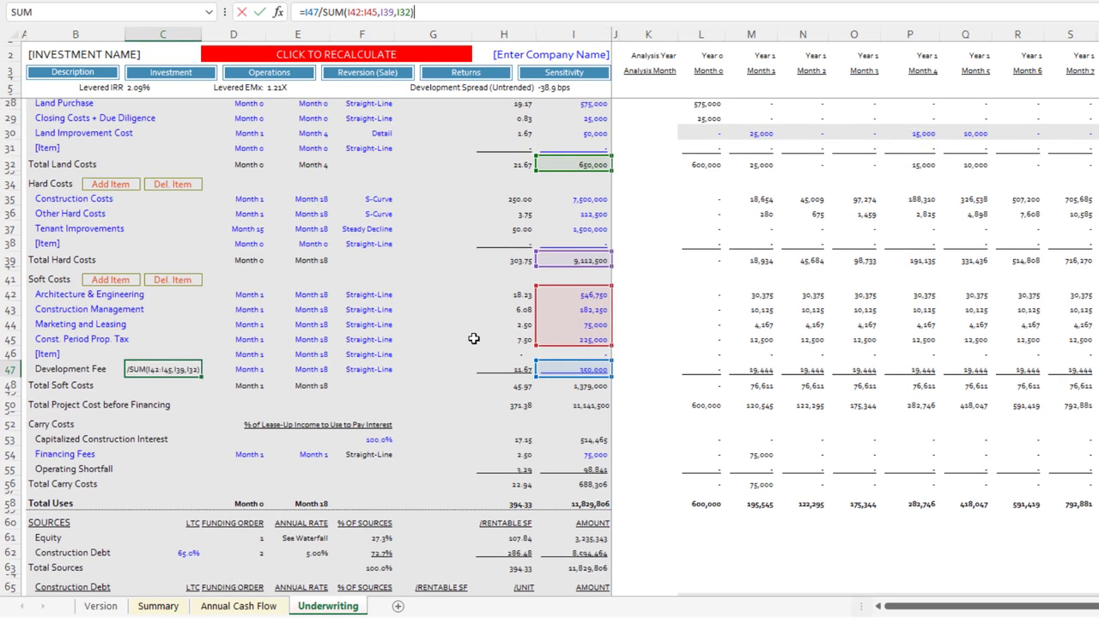
{"action": "scroll", "coordinate": [550, 326], "scroll_direction": "up", "scroll_amount": 1}
{"action": "scroll", "coordinate": [570, 295], "scroll_direction": "down", "scroll_amount": 4}
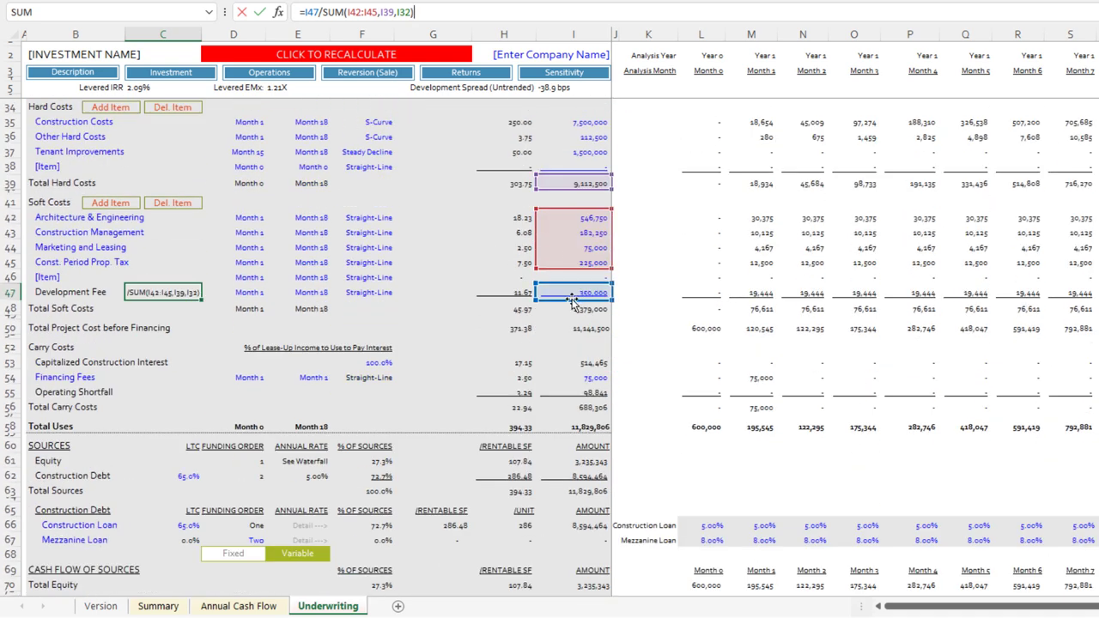
{"action": "key", "text": "Escape"}
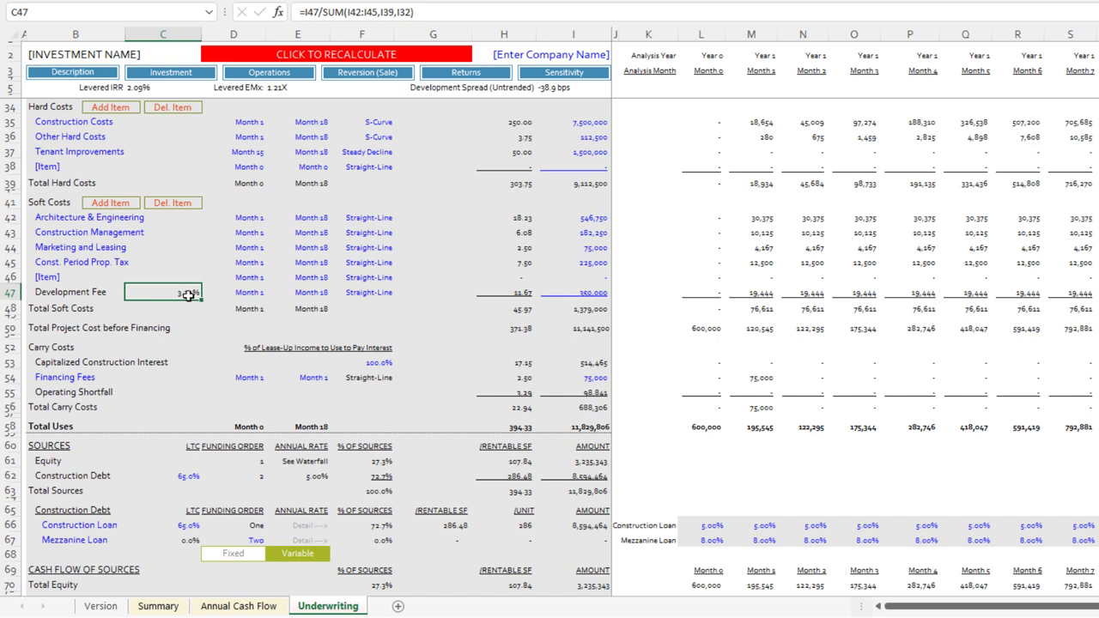
{"action": "left_click", "coordinate": [592, 292]}
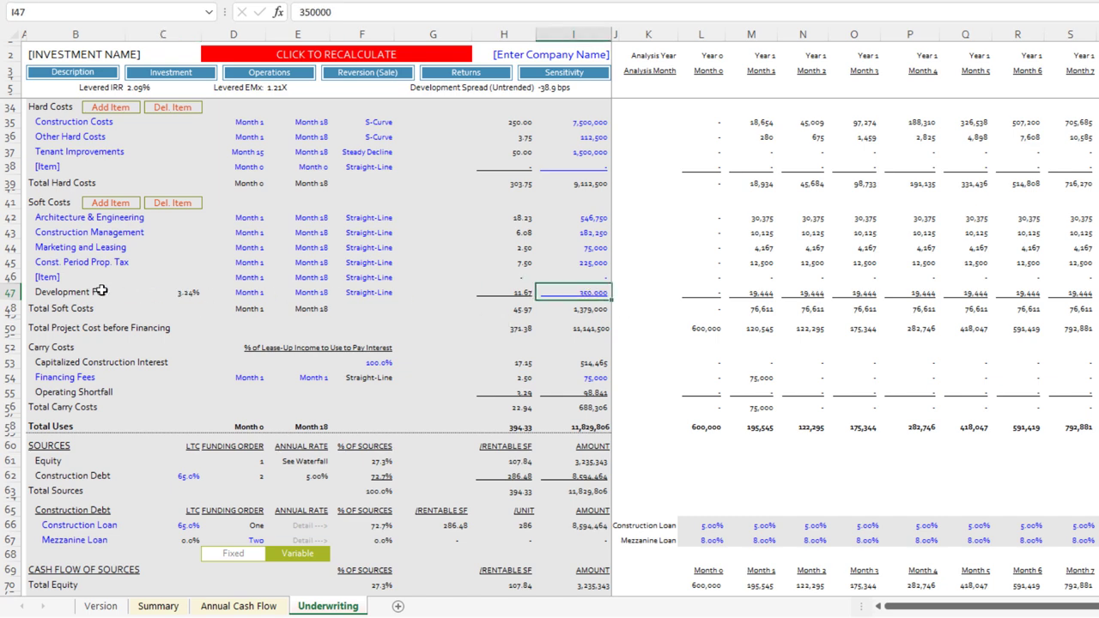
Step: Examine the Total Project Cost before Financing amount and the Capitalized Construction Interest under Carry Costs
{"action": "scroll", "coordinate": [123, 301], "scroll_direction": "down", "scroll_amount": 1}
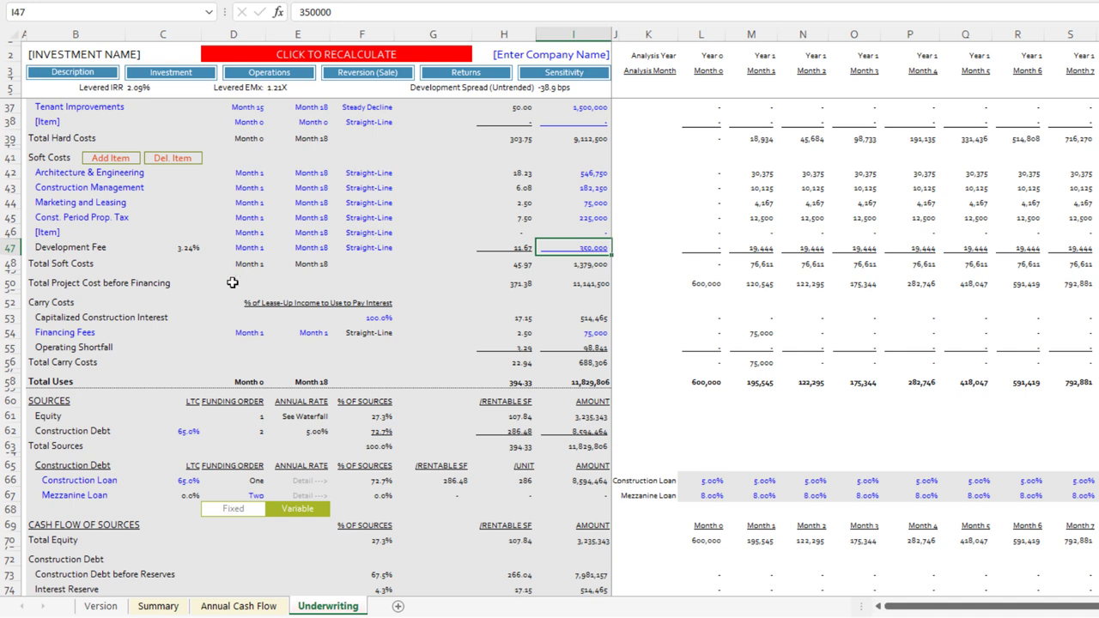
{"action": "left_click", "coordinate": [49, 279]}
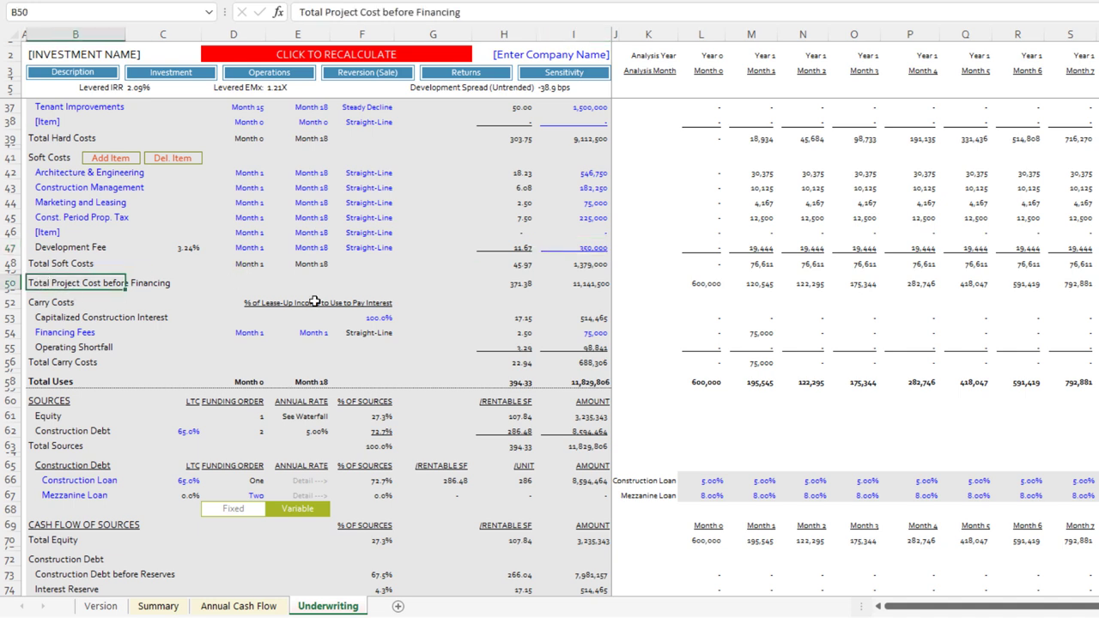
{"action": "left_click", "coordinate": [575, 283]}
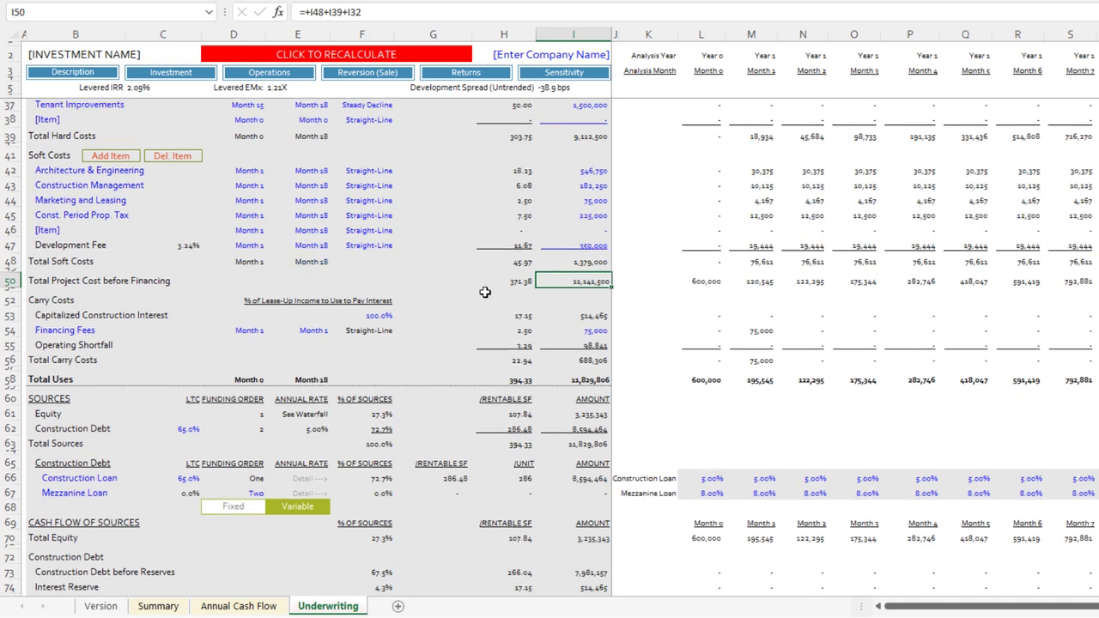
{"action": "scroll", "coordinate": [360, 279], "scroll_direction": "down", "scroll_amount": 1}
{"action": "left_click", "coordinate": [72, 257]}
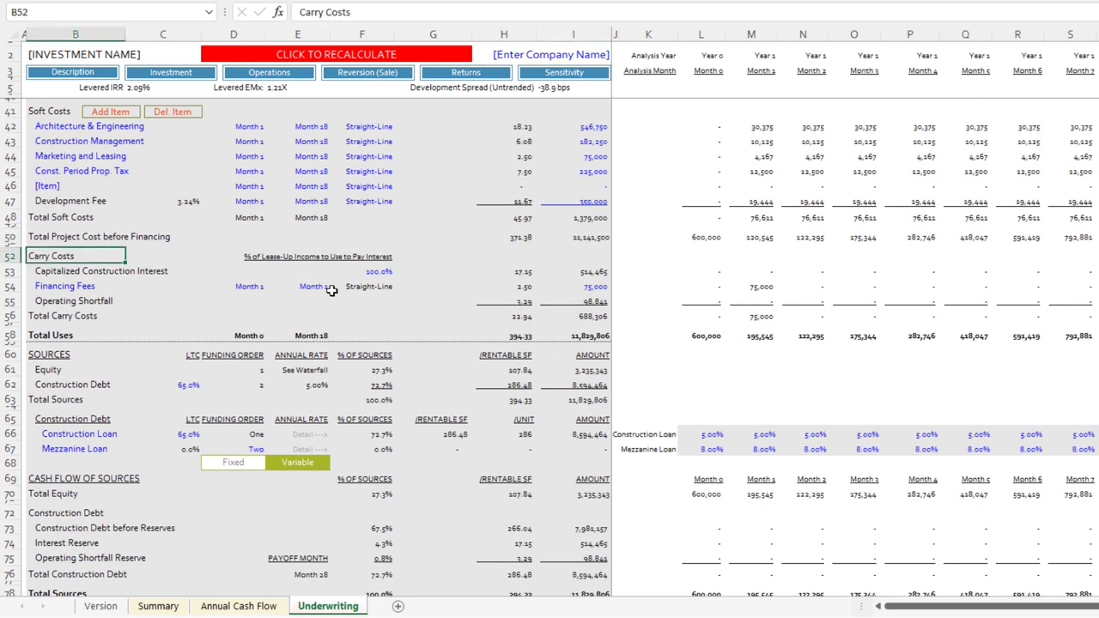
{"action": "left_click", "coordinate": [574, 270]}
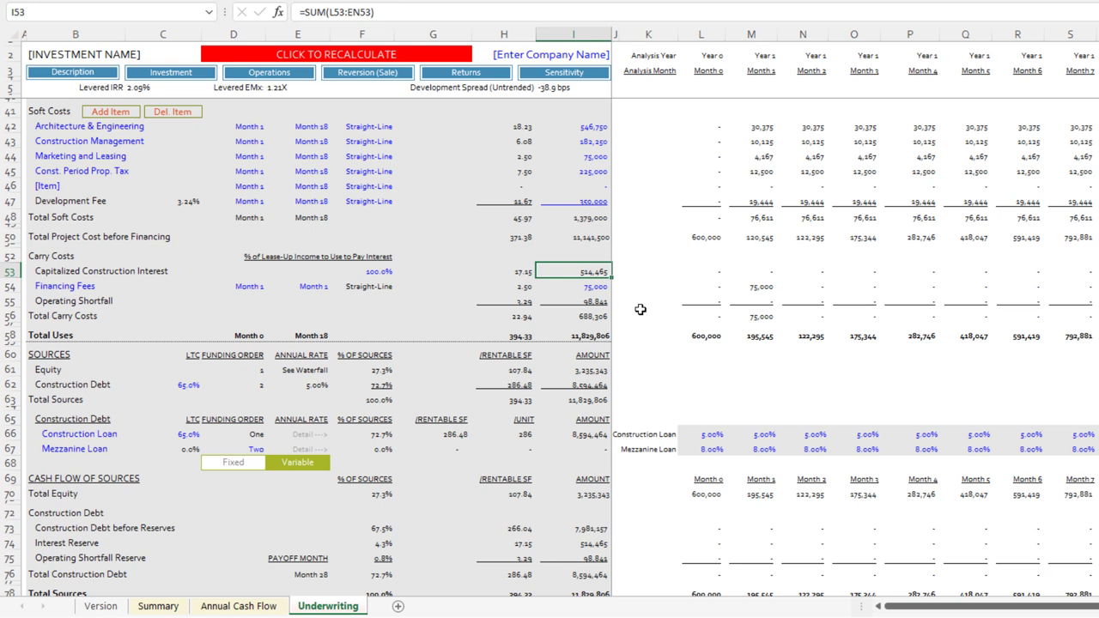
Step: Set the Financing Fees amount under Carry Costs to 100000
{"action": "left_click", "coordinate": [594, 287]}
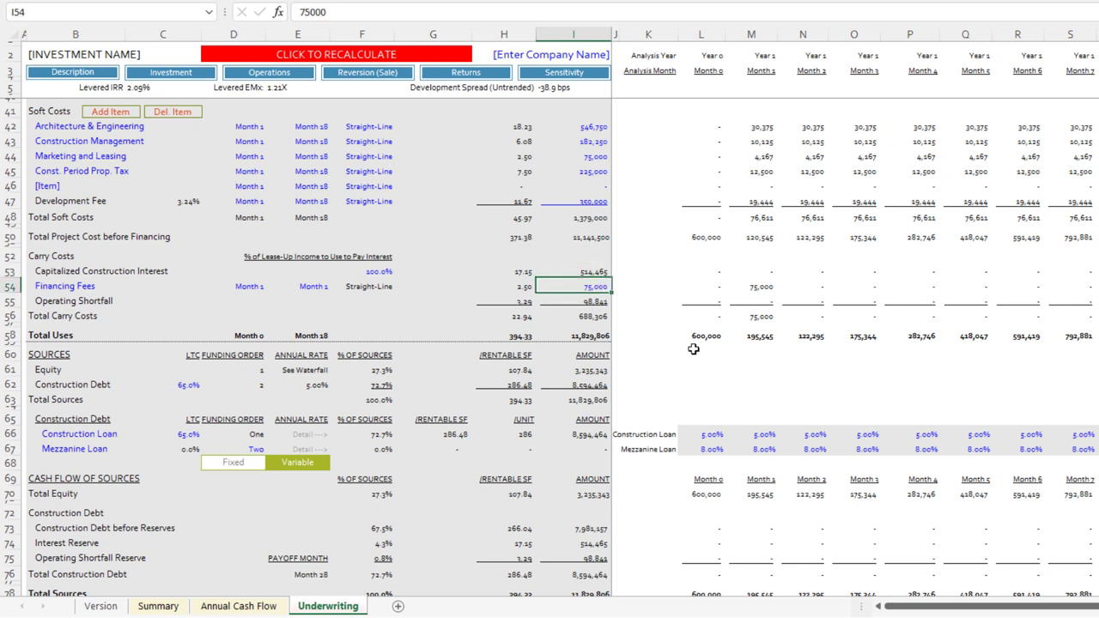
{"action": "type", "text": "100000"}
{"action": "key", "text": "ctrl+Return"}
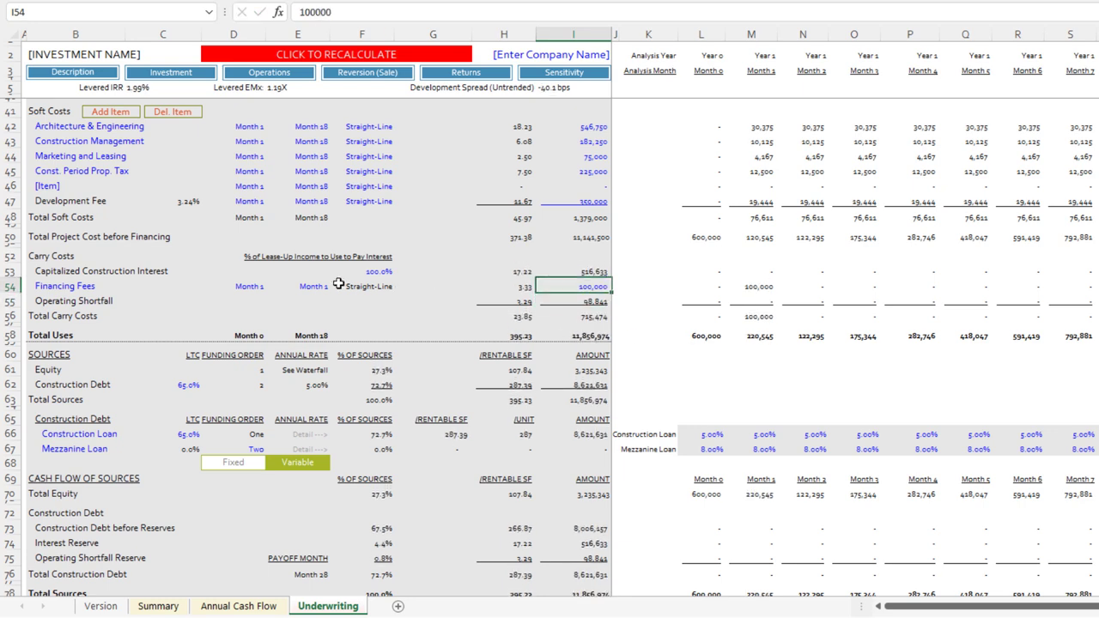
Step: Examine the start month, end month and amount of the Financing Fees
{"action": "left_click", "coordinate": [249, 286]}
{"action": "left_click", "coordinate": [314, 283]}
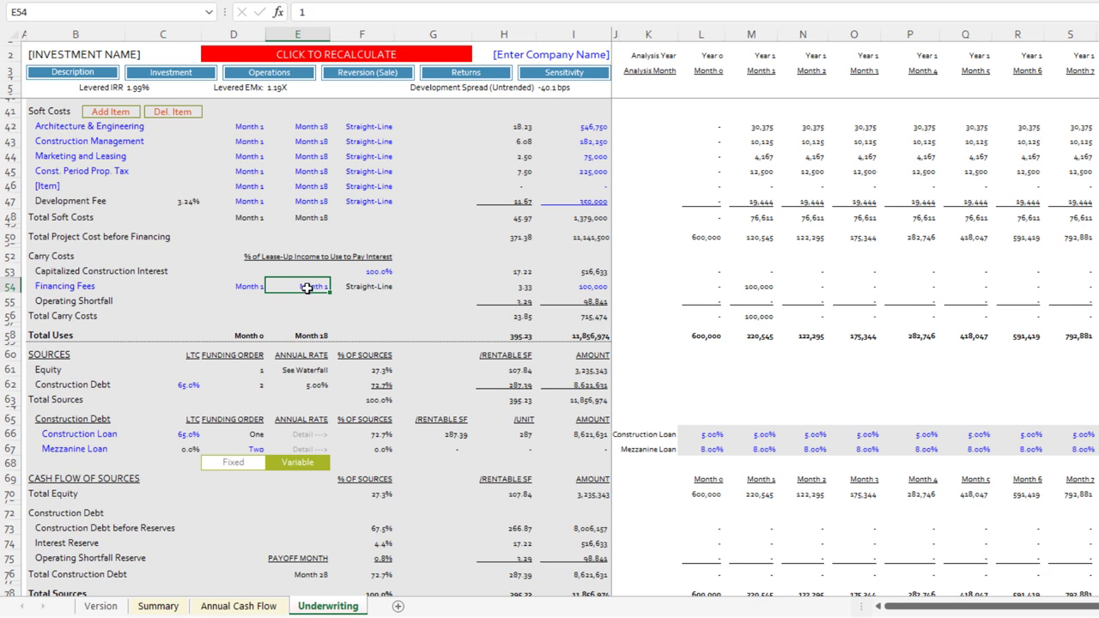
{"action": "left_click", "coordinate": [261, 284]}
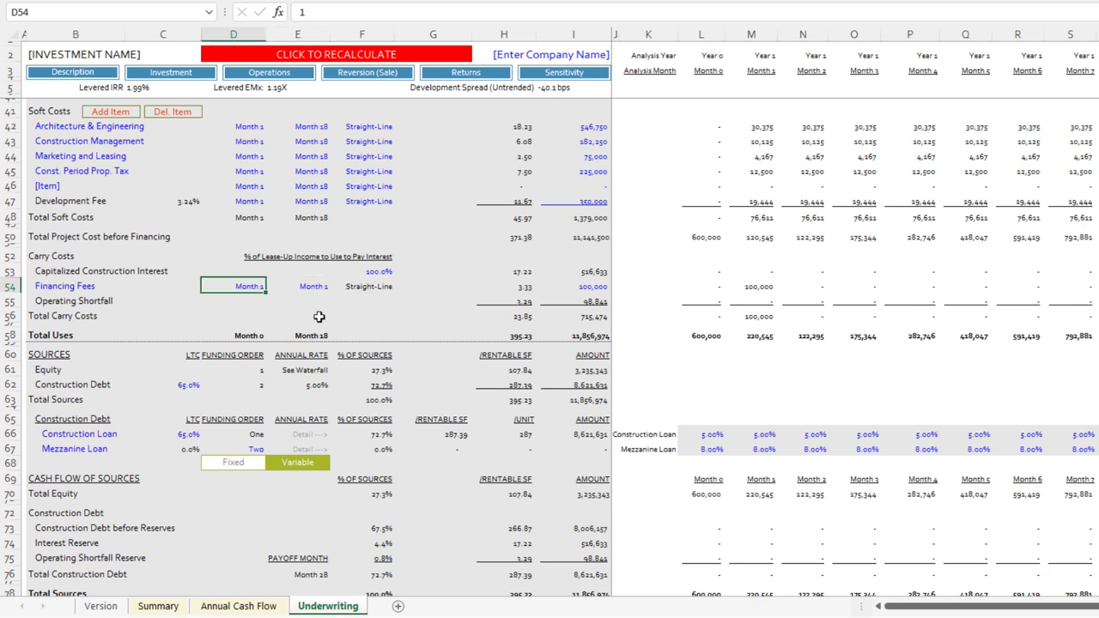
{"action": "key", "text": "Right"}
{"action": "key", "text": "Left"}
{"action": "key", "text": "Right"}
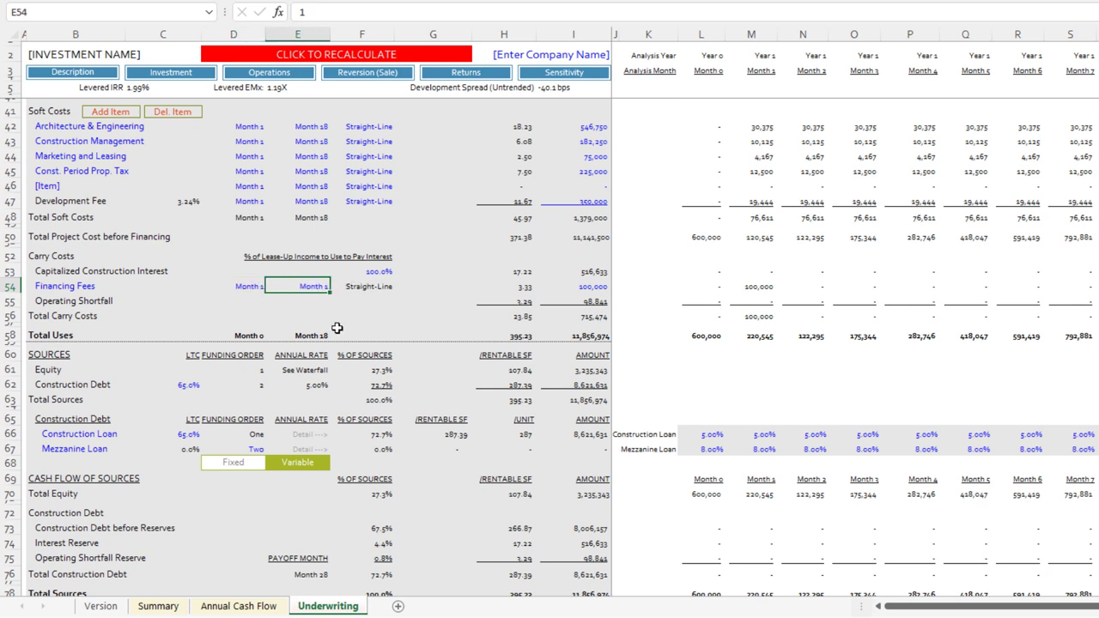
{"action": "key", "text": "Left"}
{"action": "key", "text": "Right"}
{"action": "key", "text": "Left"}
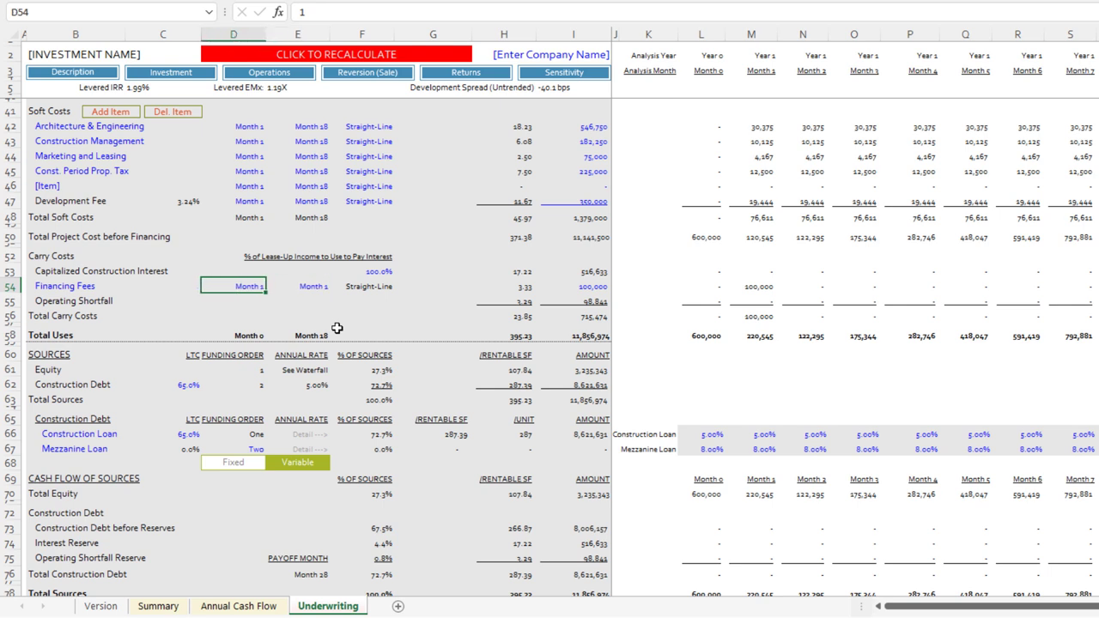
{"action": "key", "text": "Right"}
{"action": "key", "text": "Right"}
{"action": "key", "text": "Right"}
{"action": "key", "text": "Right"}
{"action": "key", "text": "Right"}
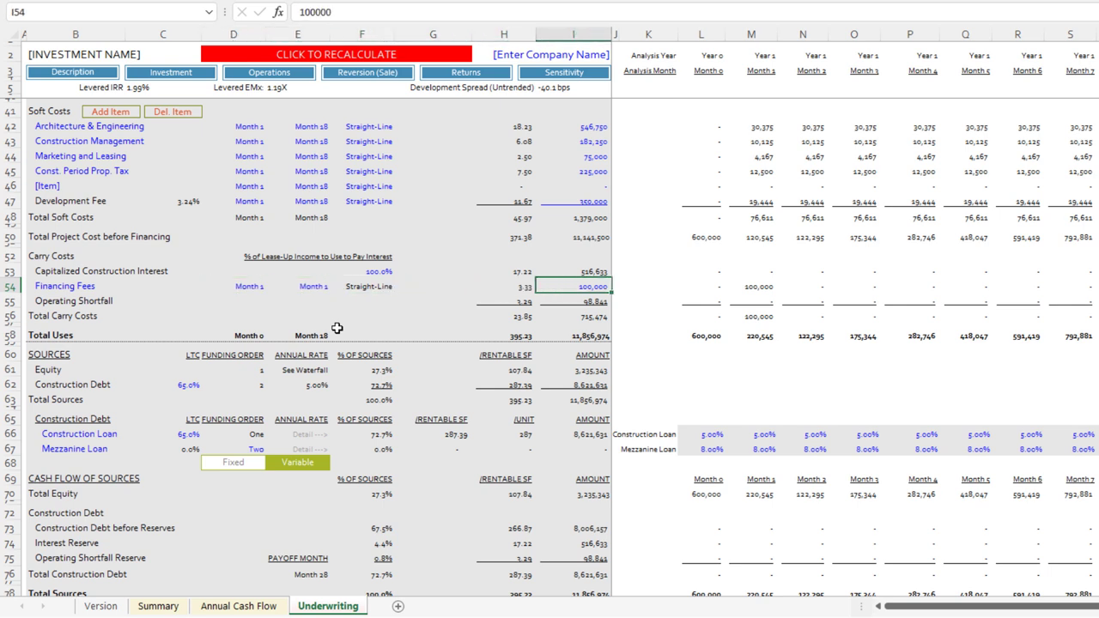
Step: Examine the Operating Shortfall row and the formula behind its amount
{"action": "key", "text": "Down"}
{"action": "key", "text": "Left"}
{"action": "key", "text": "Left"}
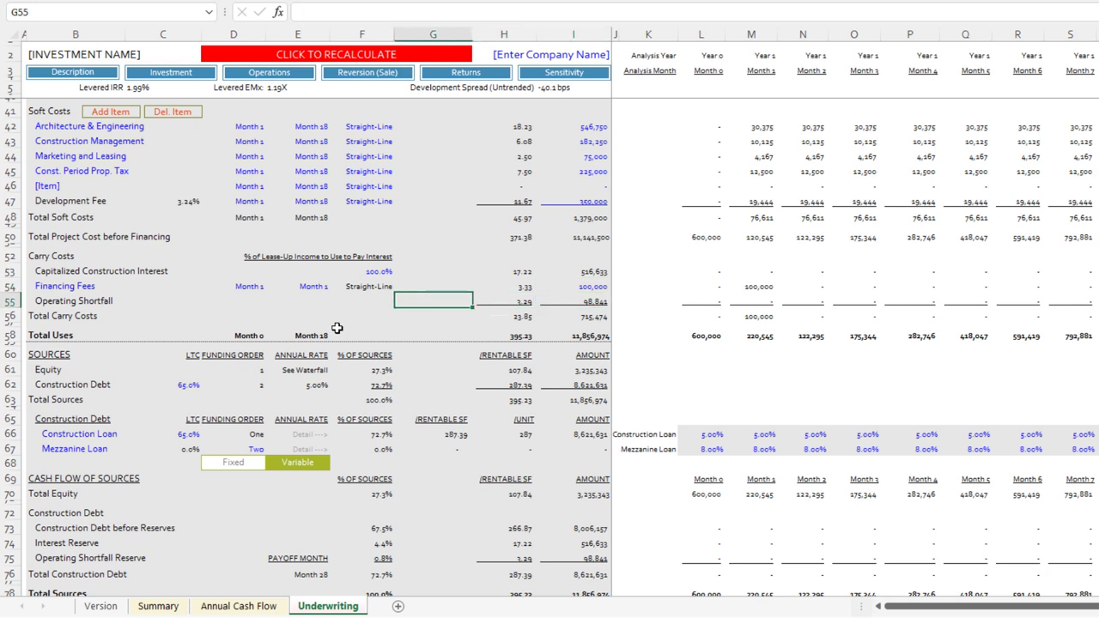
{"action": "key", "text": "Left"}
{"action": "key", "text": "Left"}
{"action": "key", "text": "Left"}
{"action": "key", "text": "Left"}
{"action": "key", "text": "Left"}
{"action": "key", "text": "Right"}
{"action": "key", "text": "Right"}
{"action": "key", "text": "Right"}
{"action": "key", "text": "Right"}
{"action": "key", "text": "Right"}
{"action": "key", "text": "Right"}
{"action": "key", "text": "Right"}
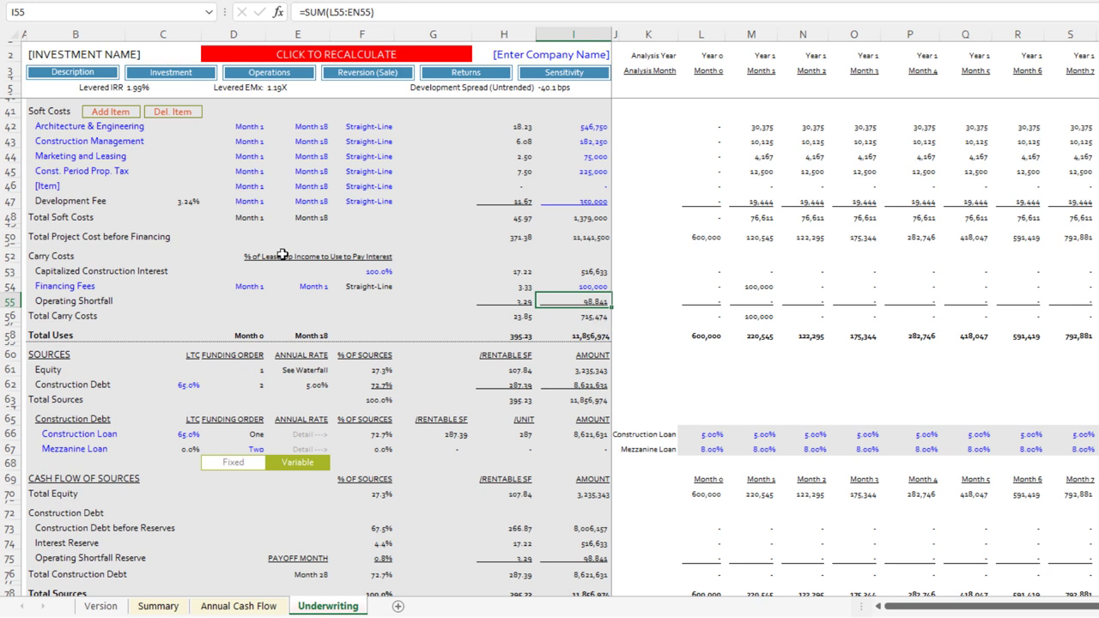
Step: Review the Total Carry Costs and Total Uses rows
{"action": "left_click", "coordinate": [62, 313]}
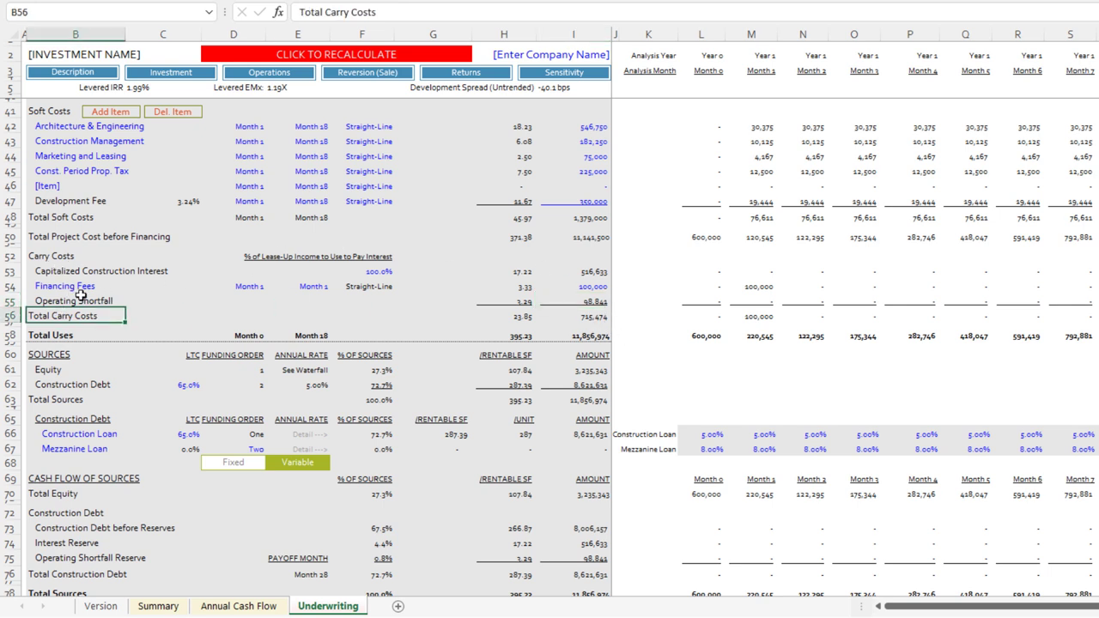
{"action": "scroll", "coordinate": [64, 298], "scroll_direction": "down", "scroll_amount": 1}
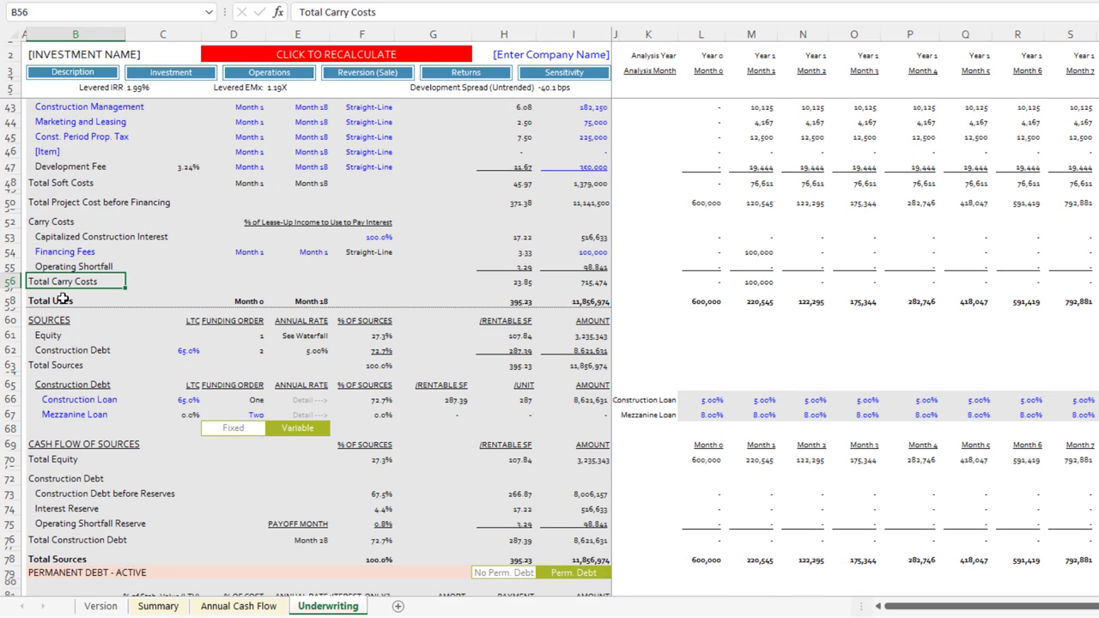
{"action": "left_click", "coordinate": [63, 299]}
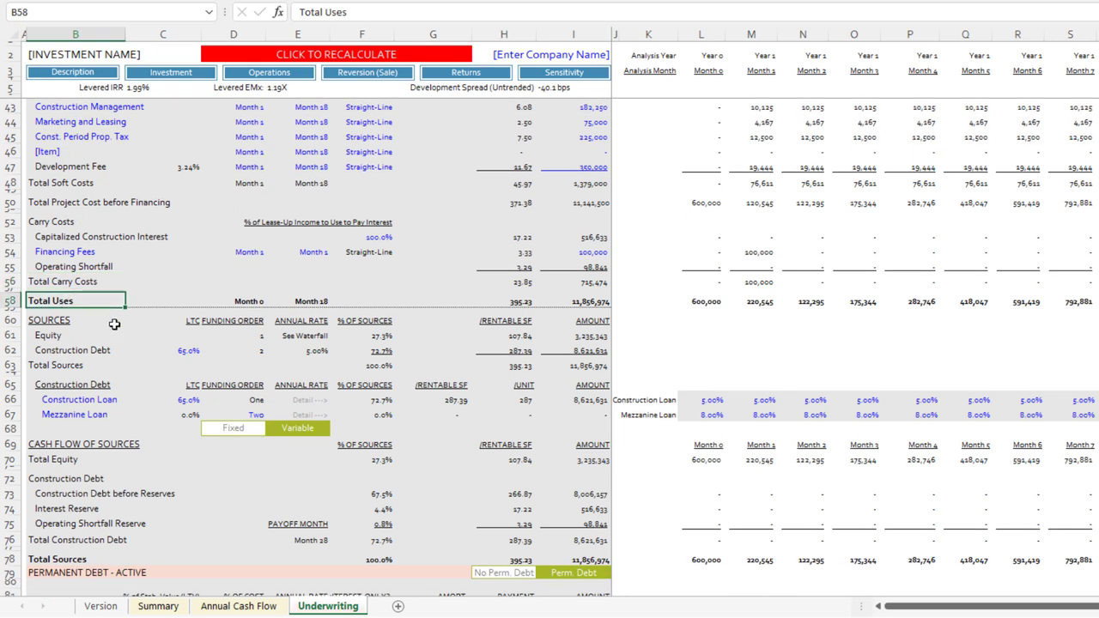
Step: Examine the formula behind the Total Uses amount and its monthly values from Month 0 to Month 2
{"action": "left_click", "coordinate": [601, 301]}
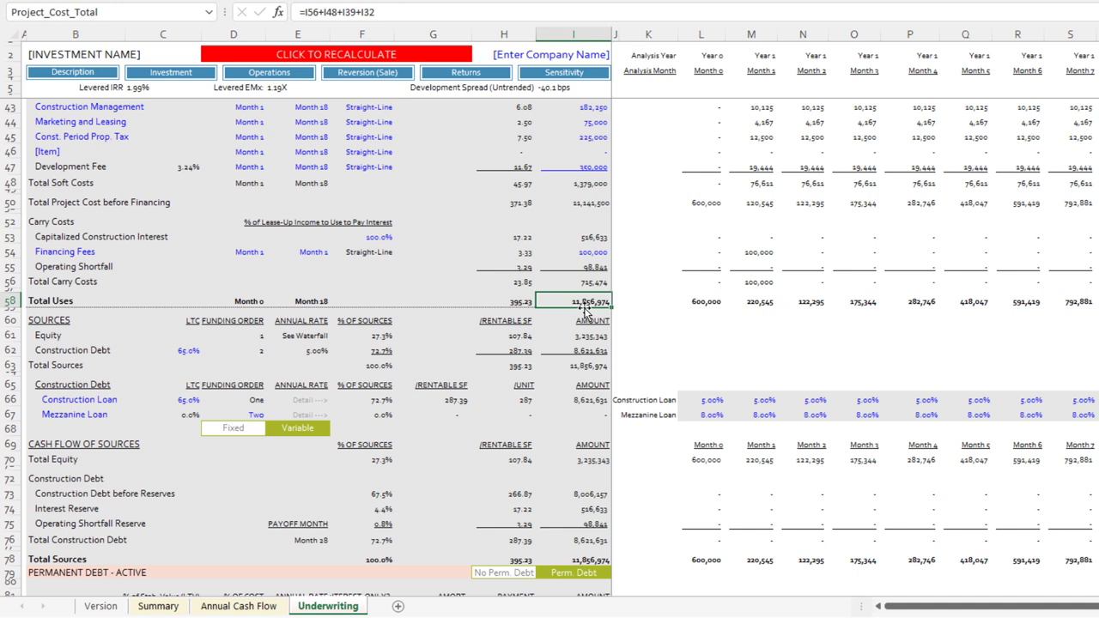
{"action": "left_click", "coordinate": [709, 302]}
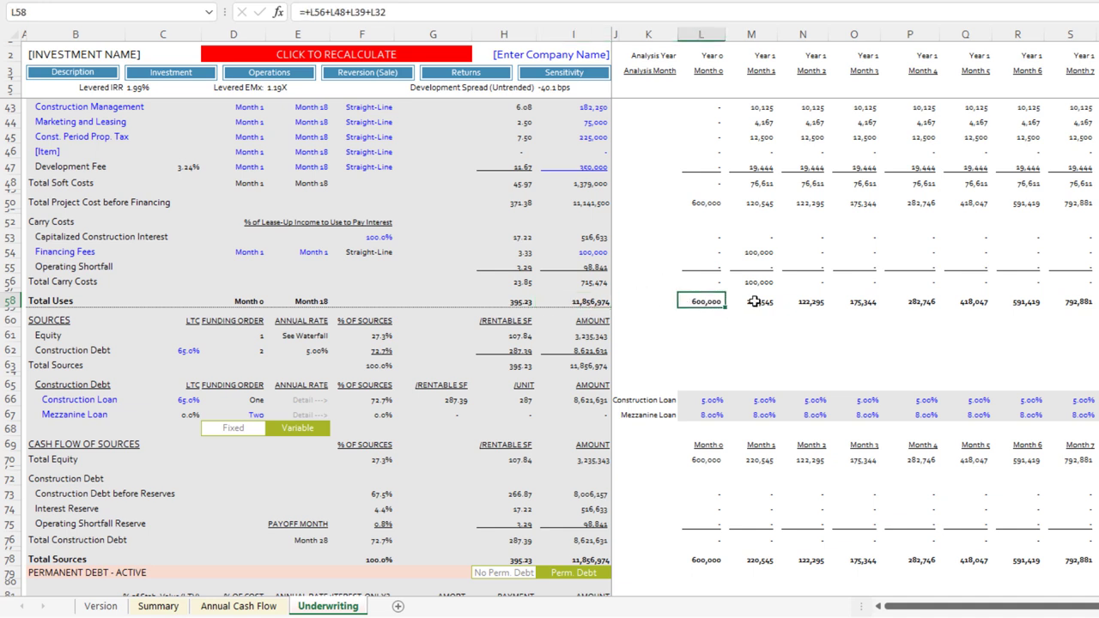
{"action": "left_click", "coordinate": [755, 301]}
{"action": "left_click", "coordinate": [808, 304]}
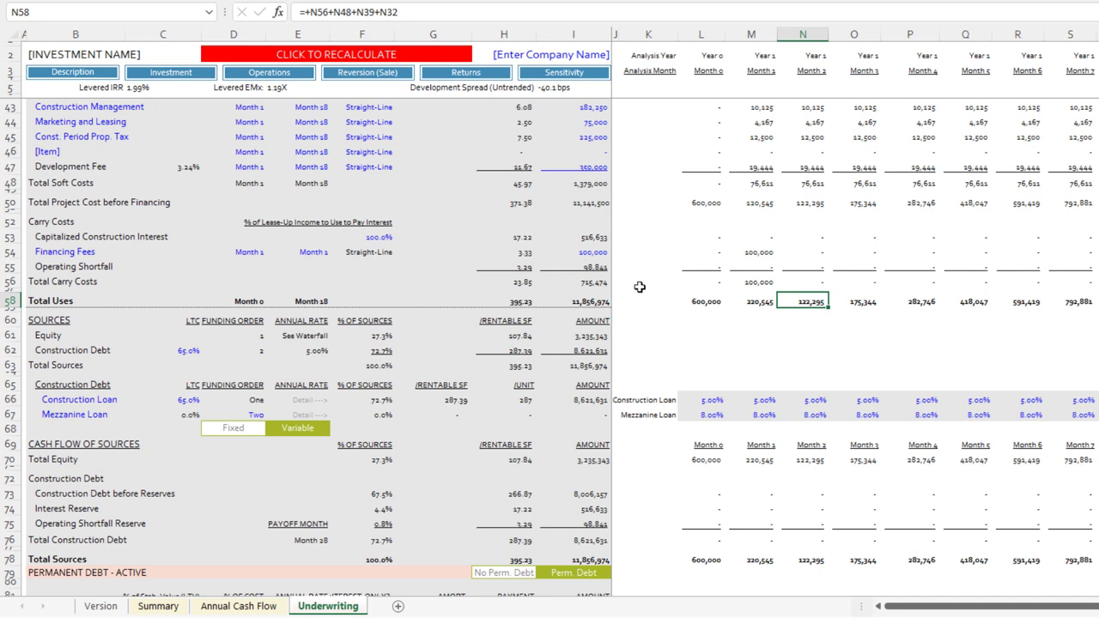
Step: Review the Equity and Construction Debt rows under Sources
{"action": "scroll", "coordinate": [593, 284], "scroll_direction": "down", "scroll_amount": 1}
{"action": "left_click", "coordinate": [69, 292]}
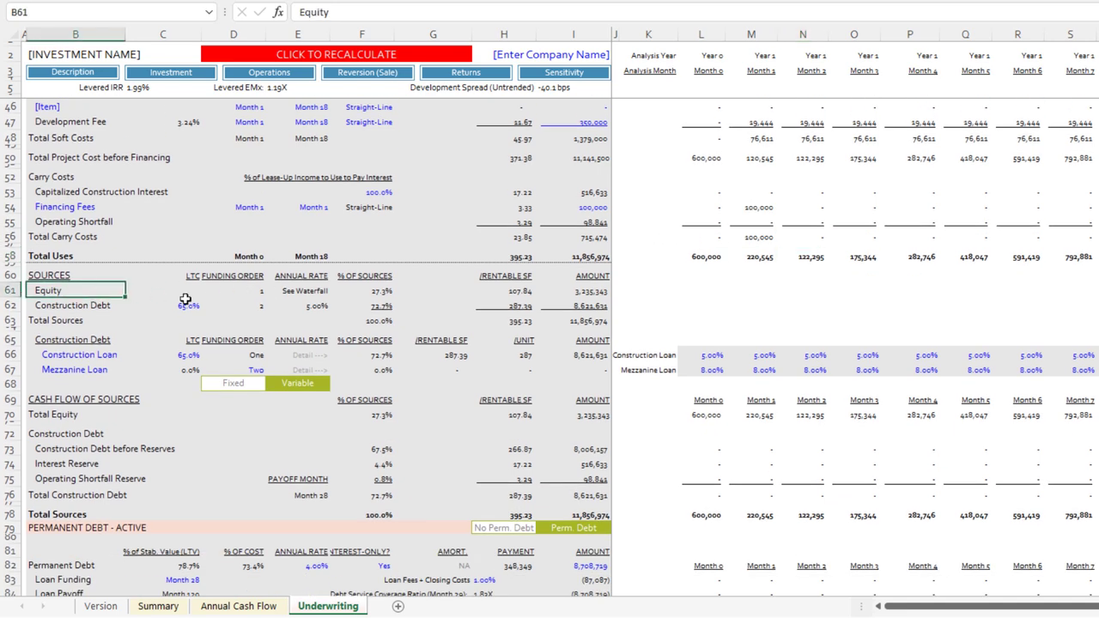
{"action": "left_click", "coordinate": [120, 307]}
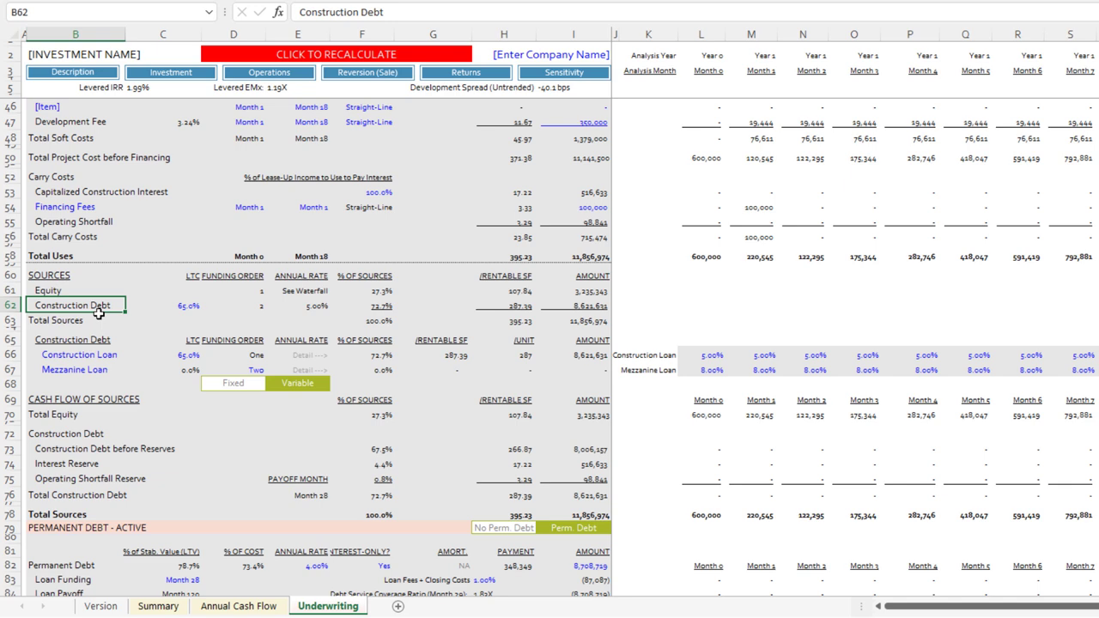
{"action": "left_click", "coordinate": [77, 291]}
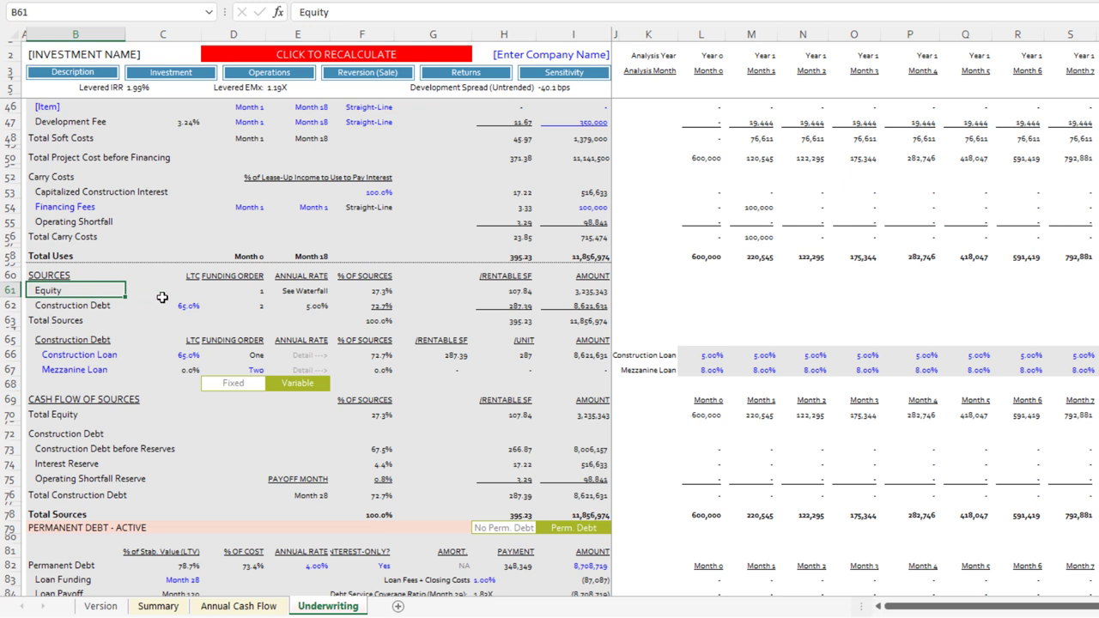
{"action": "left_click", "coordinate": [112, 305]}
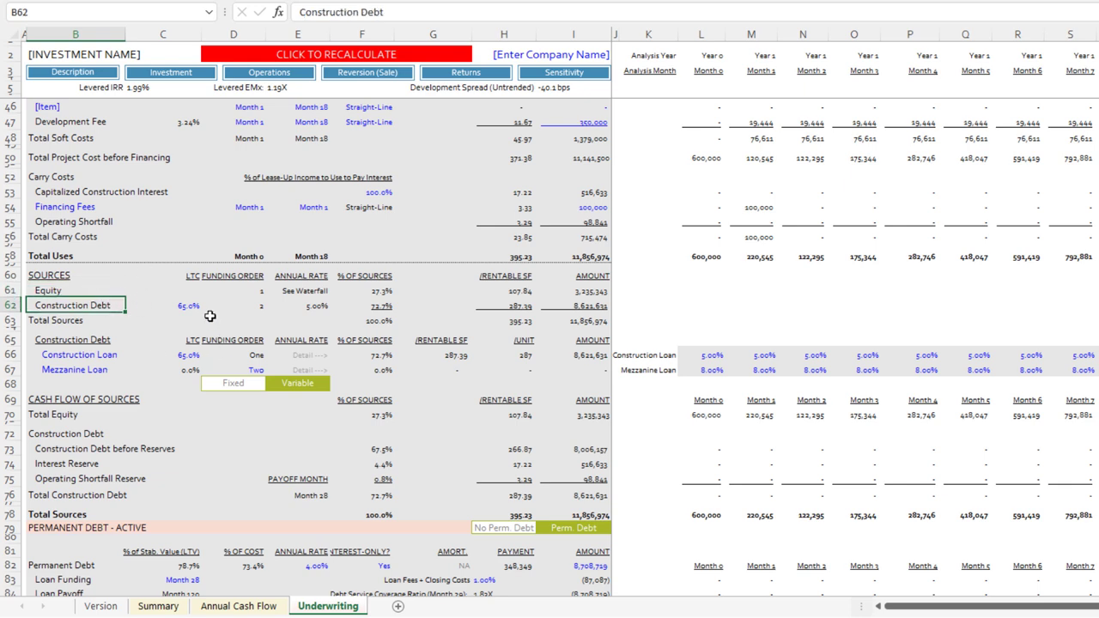
Step: Review the Construction Loan and Mezzanine Loan rows in the Construction Debt breakdown
{"action": "left_click", "coordinate": [92, 356]}
{"action": "left_click", "coordinate": [102, 374]}
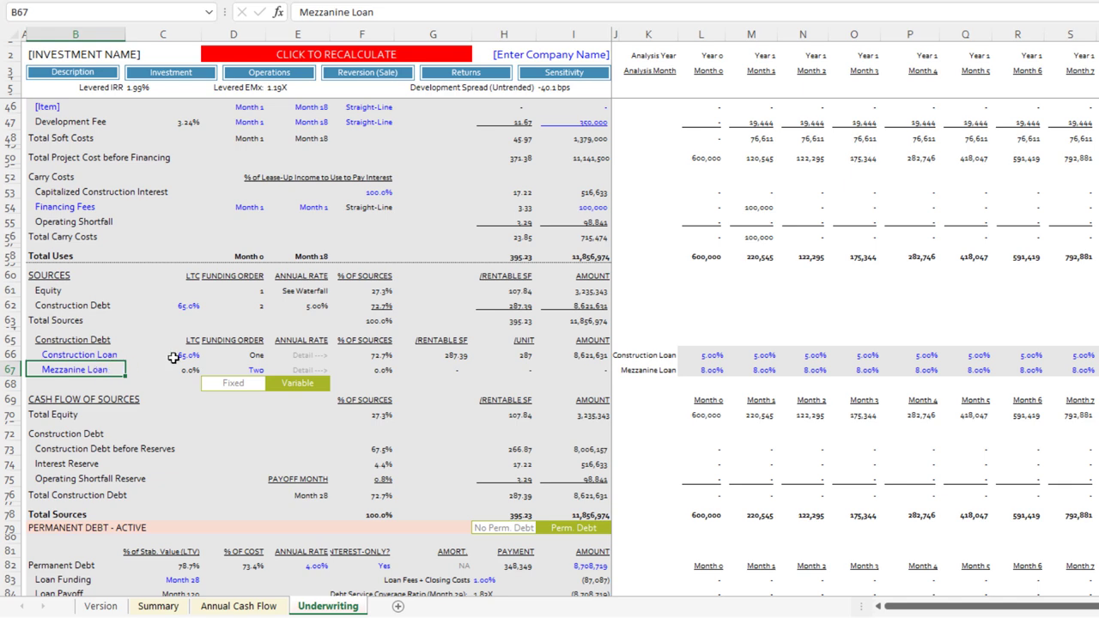
{"action": "left_click", "coordinate": [94, 355]}
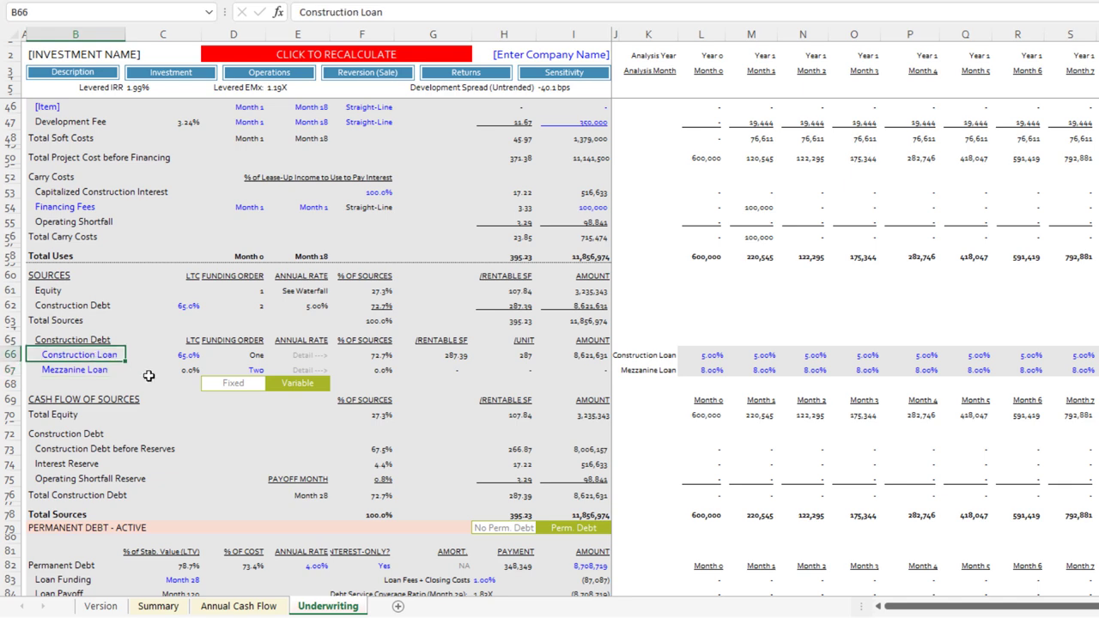
Step: Set the Construction Debt LTC under Sources to 70%
{"action": "left_click", "coordinate": [188, 306]}
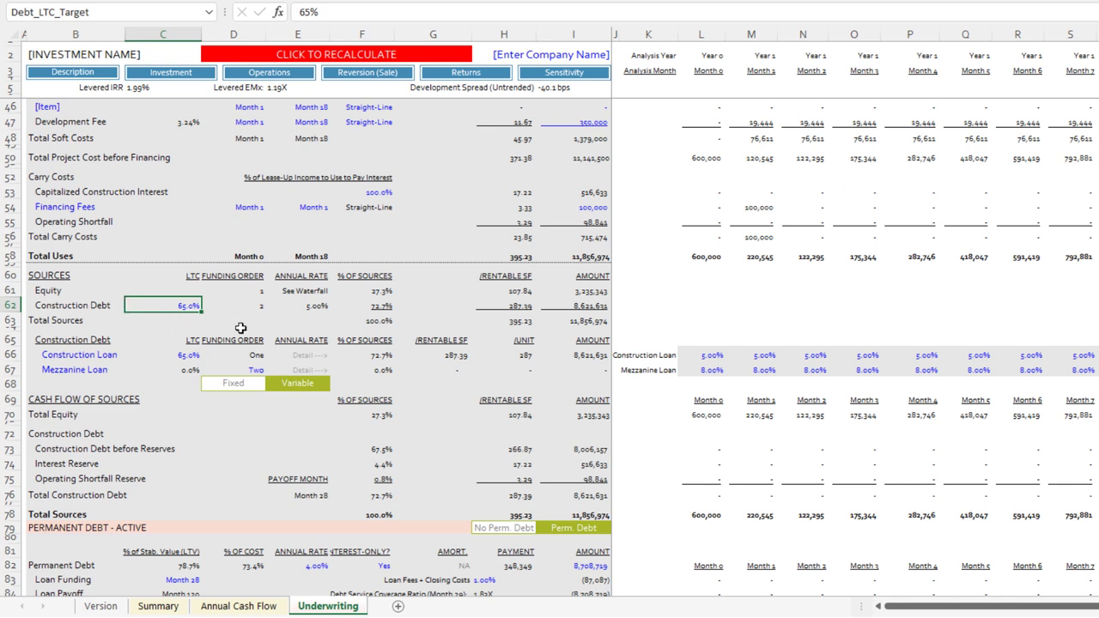
{"action": "type", "text": "70%"}
{"action": "key", "text": "Return"}
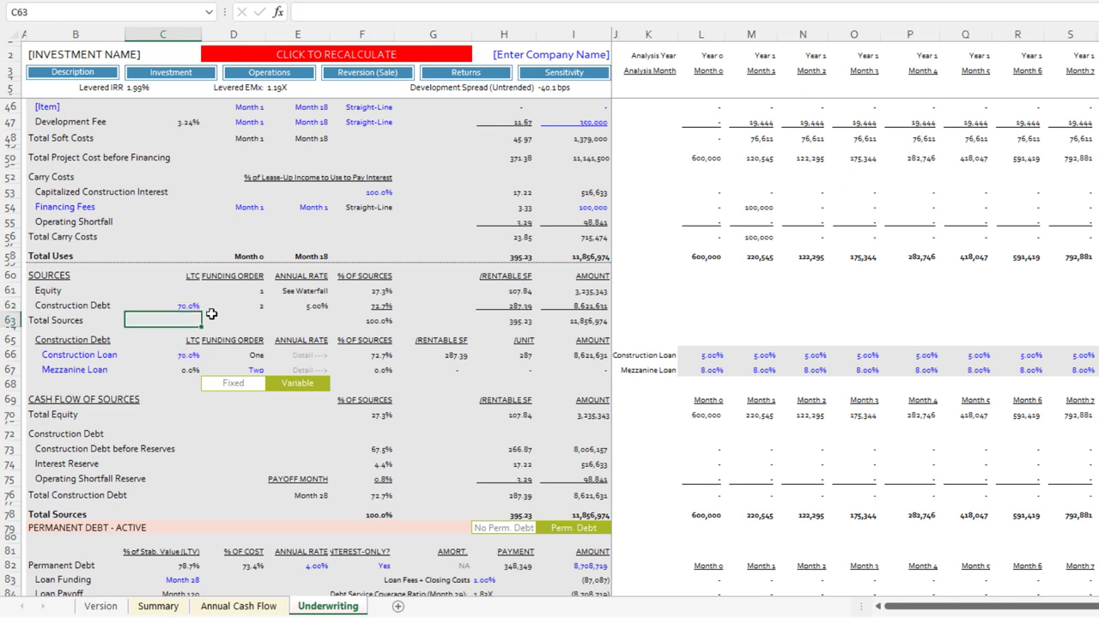
{"action": "key", "text": "Up"}
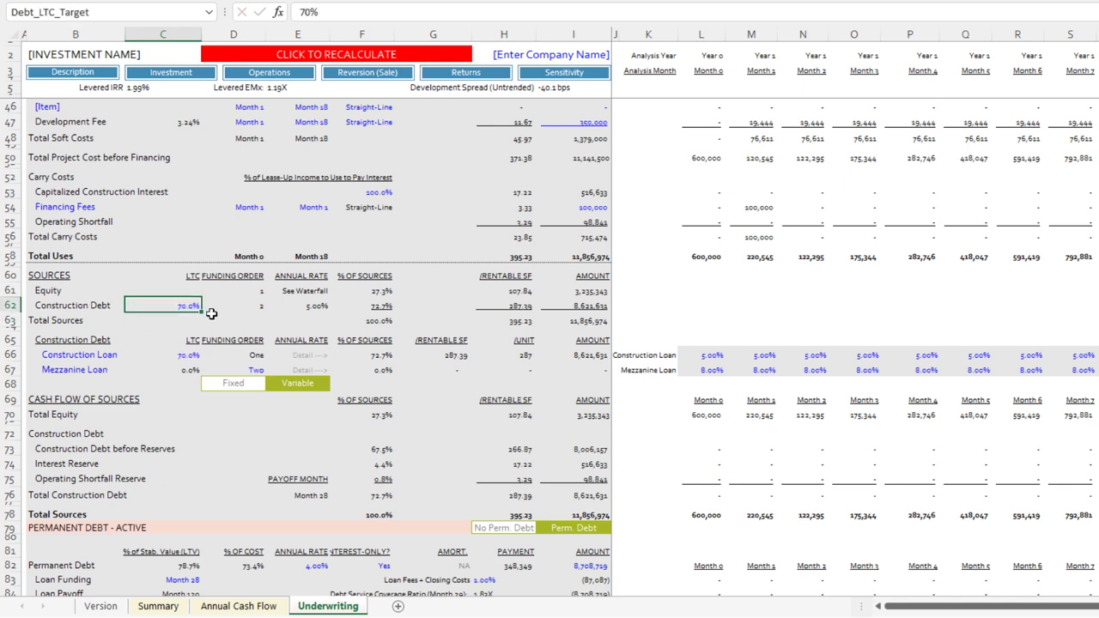
Step: Overwrite the Construction Loan's LTC formula with 60% and check the formula for the Mezzanine Loan's LTC
{"action": "left_click", "coordinate": [69, 352]}
{"action": "left_click", "coordinate": [184, 359]}
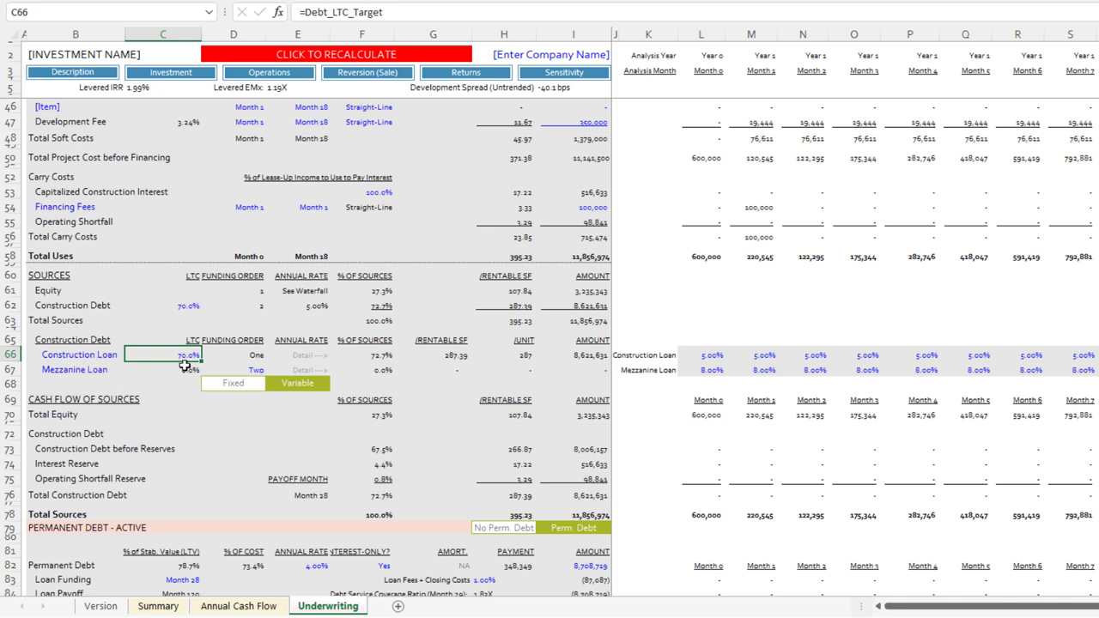
{"action": "type", "text": "60%"}
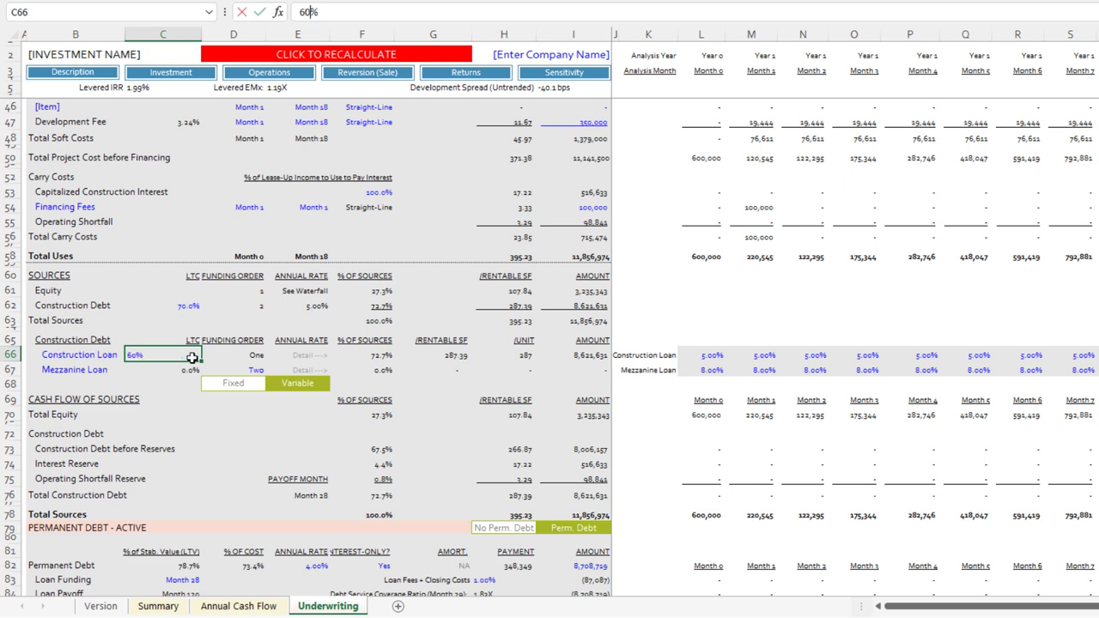
{"action": "key", "text": "Return"}
{"action": "key", "text": "Up"}
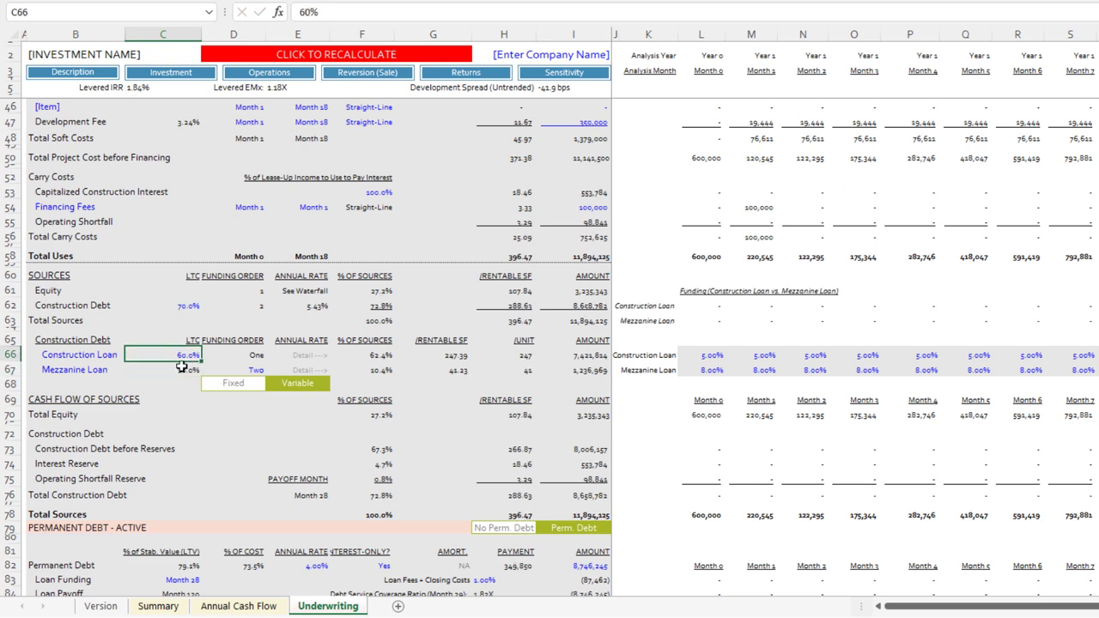
{"action": "left_click", "coordinate": [187, 368]}
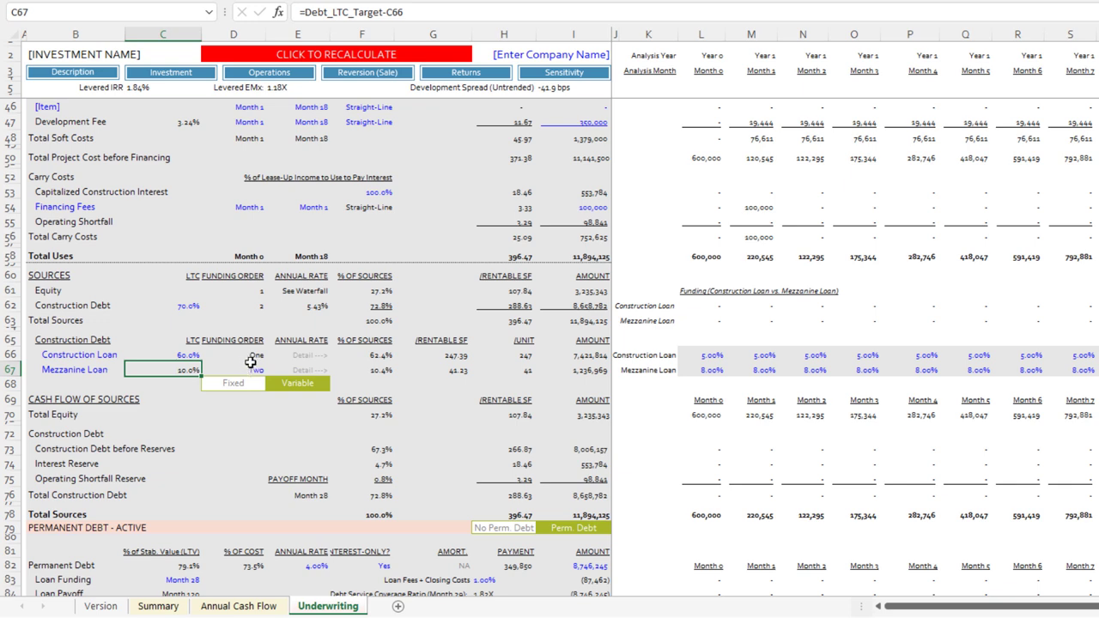
Step: Try funding order One for the Mezzanine Loan, keeping the annual rates on Variable
{"action": "left_click", "coordinate": [253, 369]}
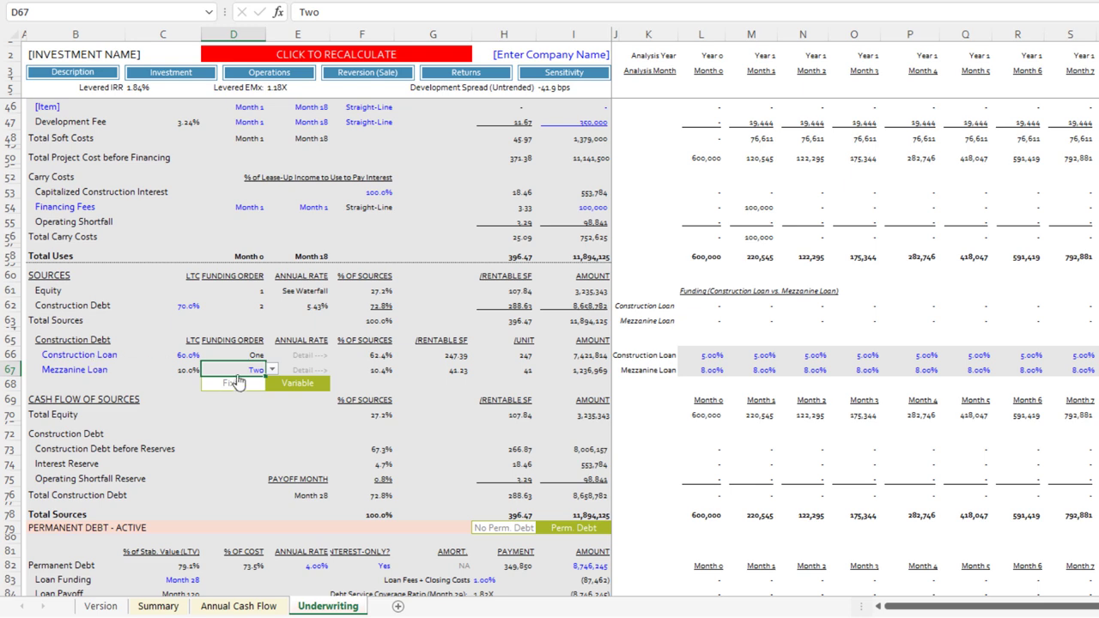
{"action": "left_click", "coordinate": [273, 370]}
{"action": "left_click", "coordinate": [268, 382]}
{"action": "left_click", "coordinate": [251, 356]}
{"action": "left_click", "coordinate": [255, 368]}
{"action": "left_click", "coordinate": [251, 359]}
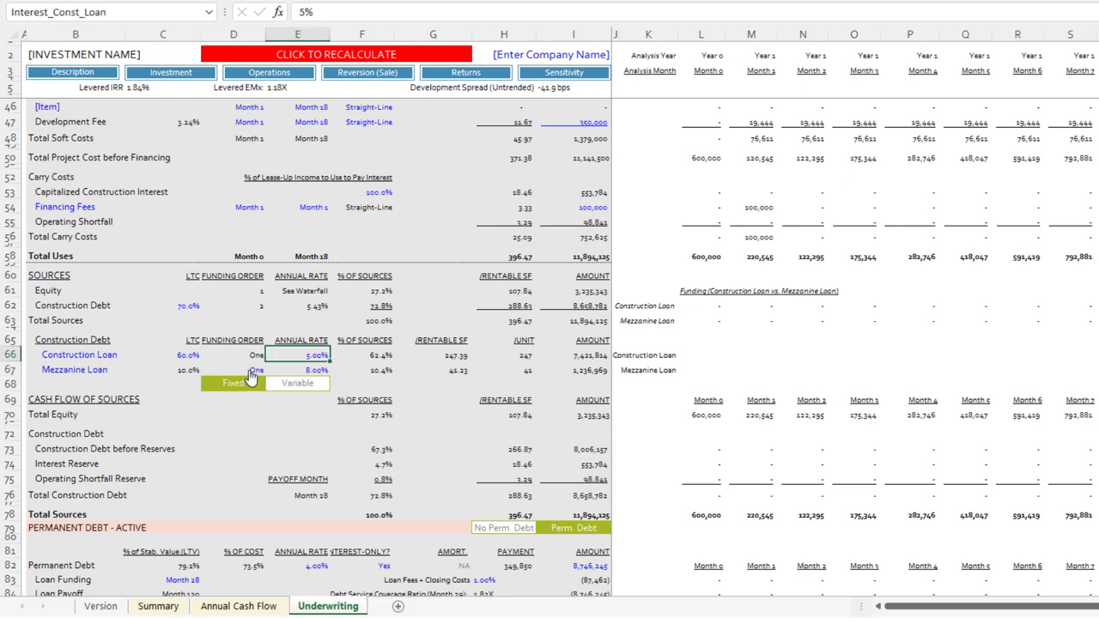
{"action": "key", "text": "ctrl+bracketright"}
{"action": "left_click", "coordinate": [233, 359]}
{"action": "left_click", "coordinate": [242, 366]}
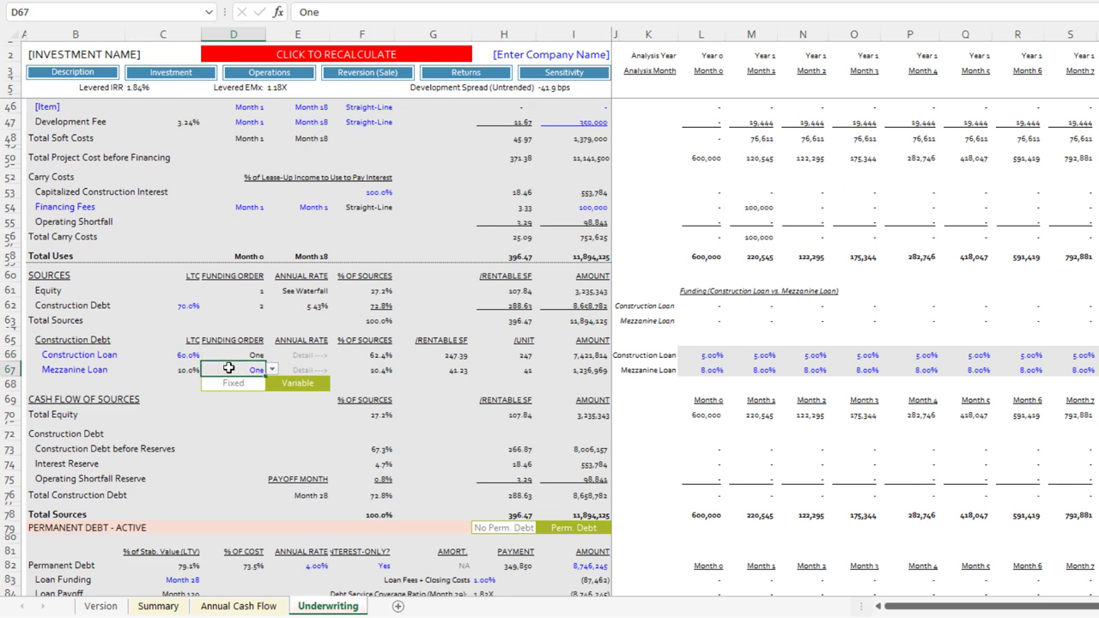
Step: Set the Mezzanine Loan's funding order back to Two
{"action": "left_click", "coordinate": [271, 369]}
{"action": "left_click", "coordinate": [240, 392]}
{"action": "left_click", "coordinate": [93, 370]}
{"action": "left_click", "coordinate": [231, 366]}
Step: Swap the two construction debt names, entering Mezzanine Loan in the first row and Construction Loan in the second
{"action": "left_click", "coordinate": [97, 355]}
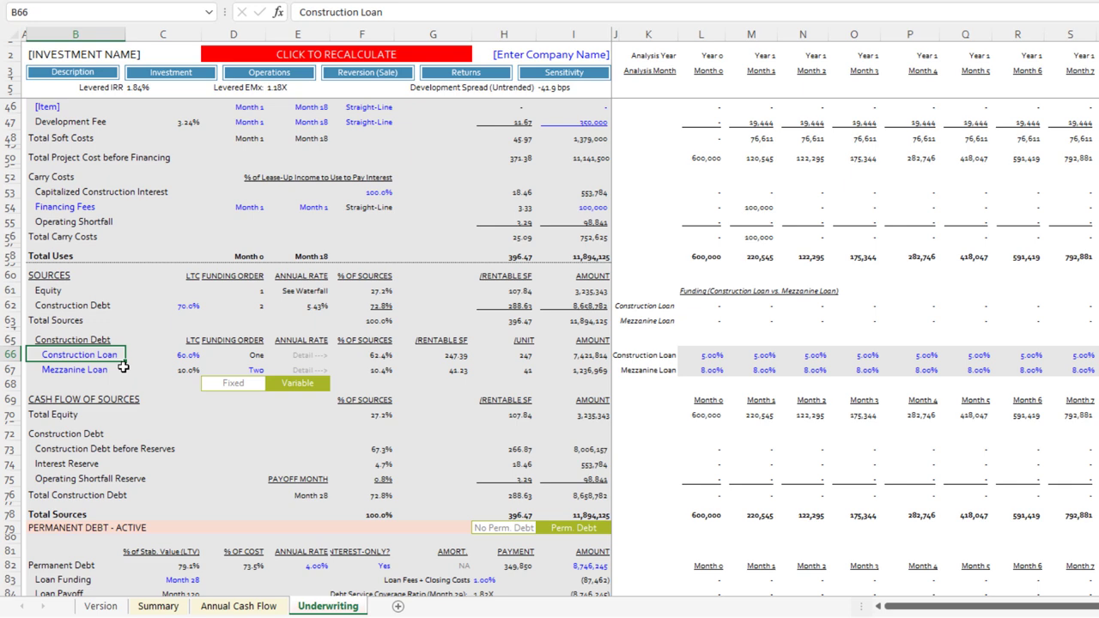
{"action": "type", "text": "Me"}
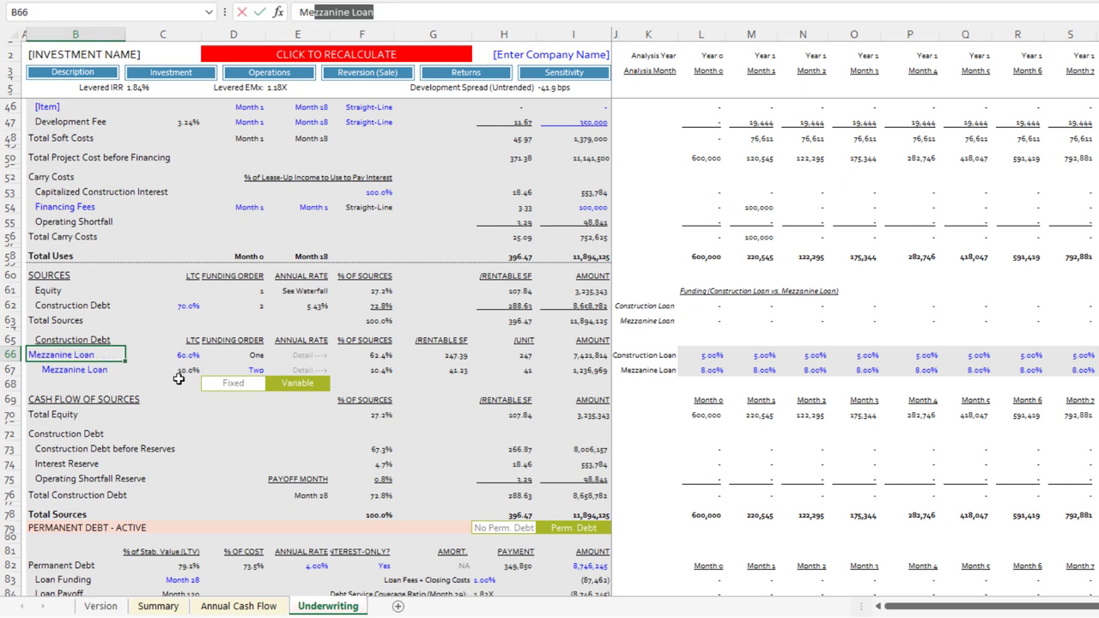
{"action": "key", "text": "Return"}
{"action": "type", "text": "C"}
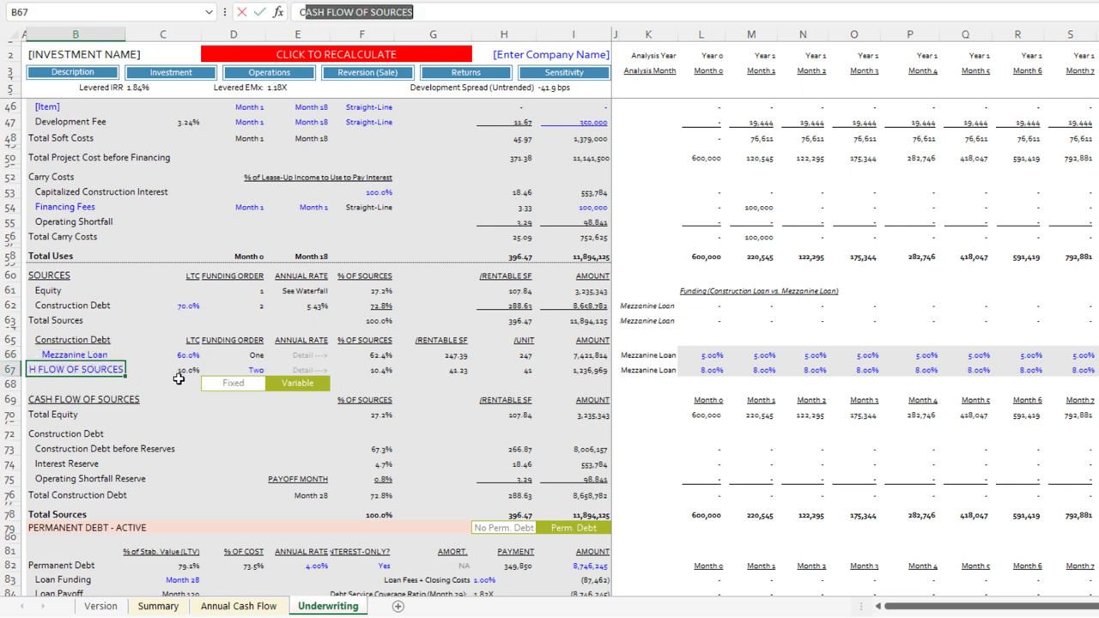
{"action": "type", "text": "onstruction Loan"}
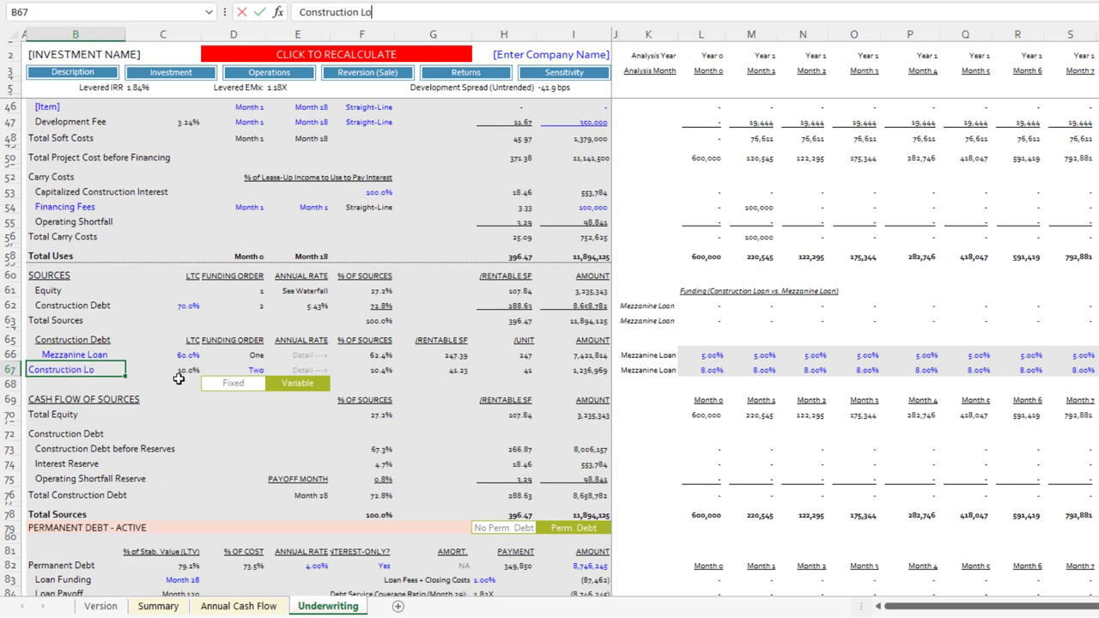
{"action": "key", "text": "Return"}
Step: Set the LTC of the Mezzanine Loan, funded first, to 10%
{"action": "left_click", "coordinate": [179, 379]}
{"action": "key", "text": "Right"}
{"action": "key", "text": "Up"}
{"action": "key", "text": "Up"}
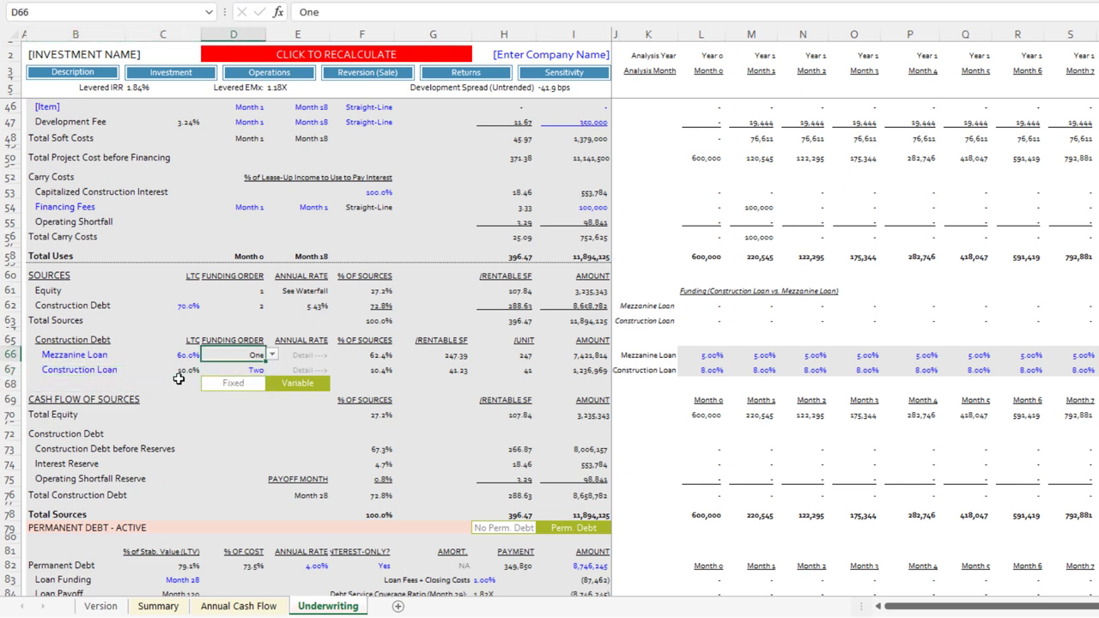
{"action": "key", "text": "Left"}
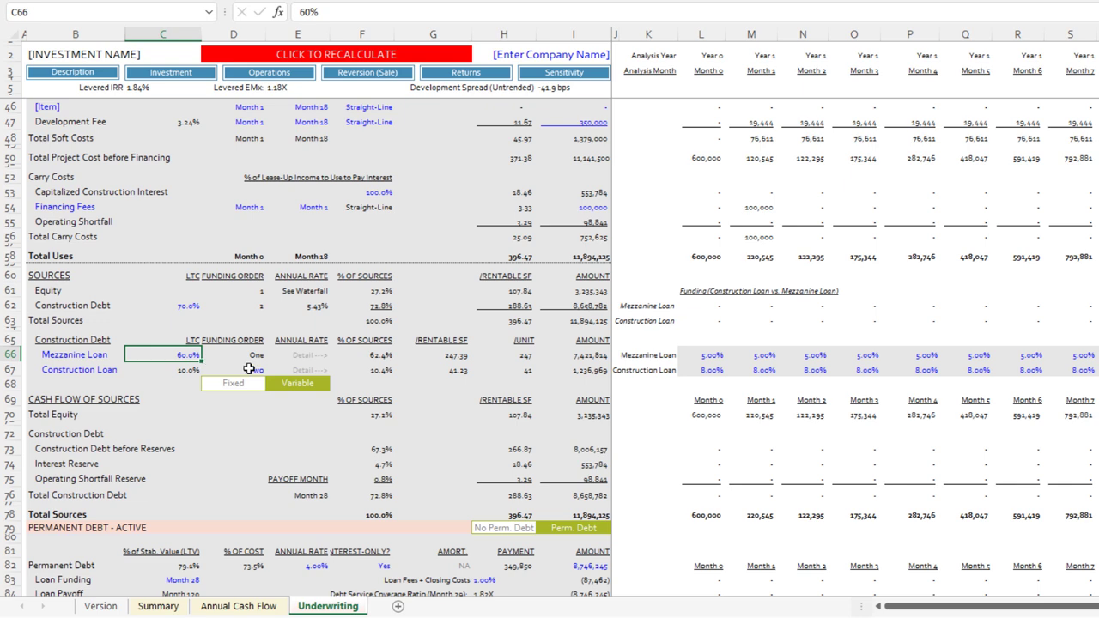
{"action": "type", "text": "10%"}
{"action": "key", "text": "ctrl+Return"}
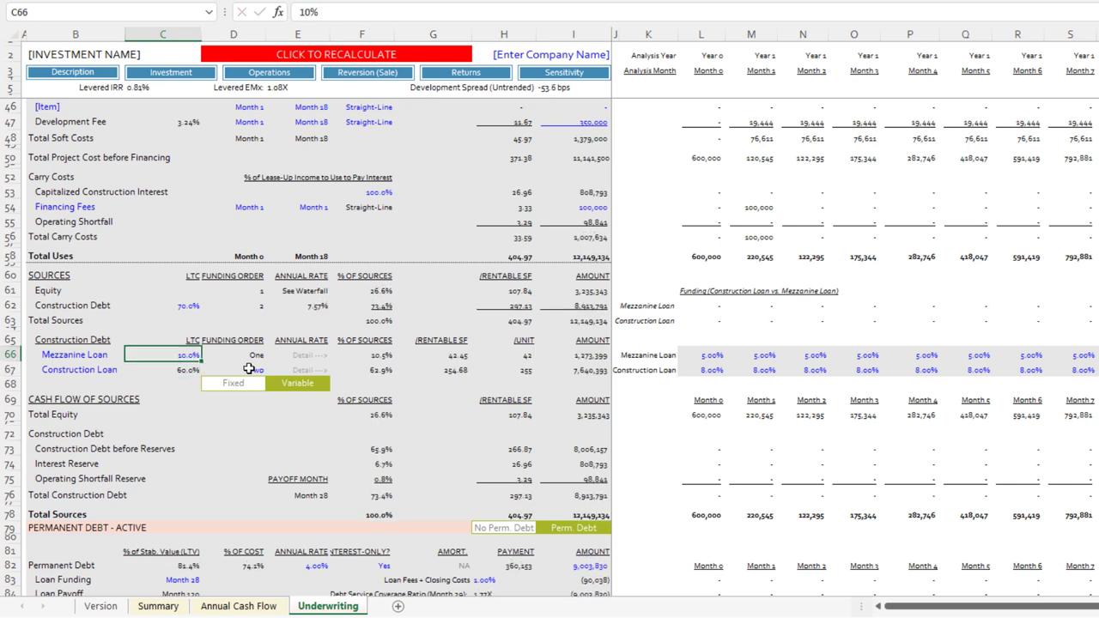
Step: Examine the Mezzanine Loan's figures across its row and the formula behind the Construction Loan amount
{"action": "left_click", "coordinate": [179, 370]}
{"action": "key", "text": "Up"}
{"action": "key", "text": "Right"}
{"action": "key", "text": "Right"}
{"action": "key", "text": "Right"}
{"action": "key", "text": "Right"}
{"action": "key", "text": "Right"}
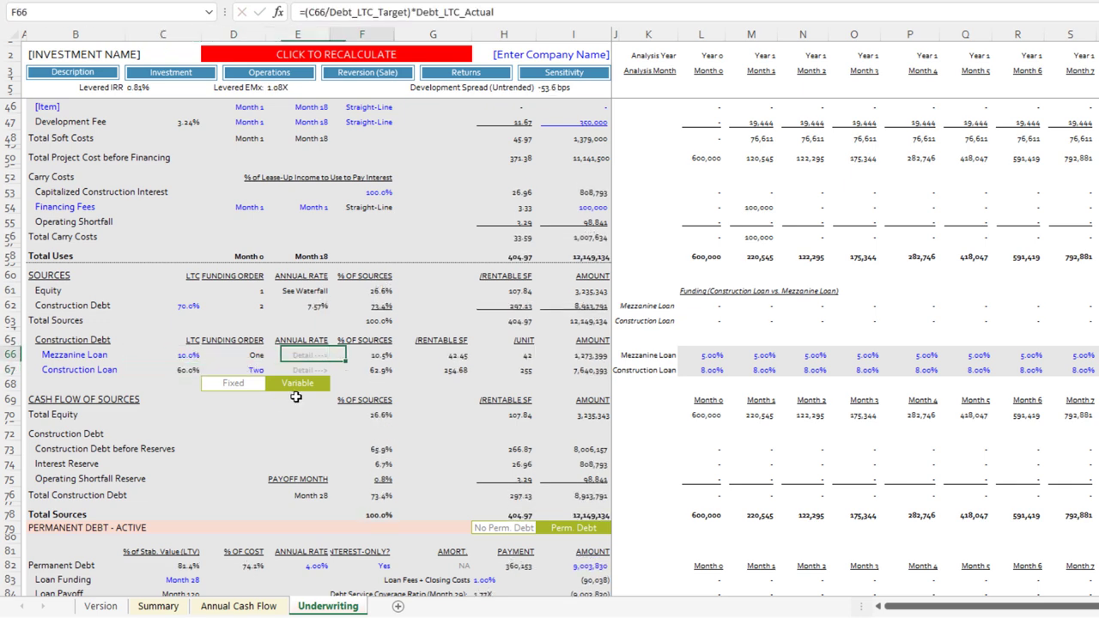
{"action": "key", "text": "Right"}
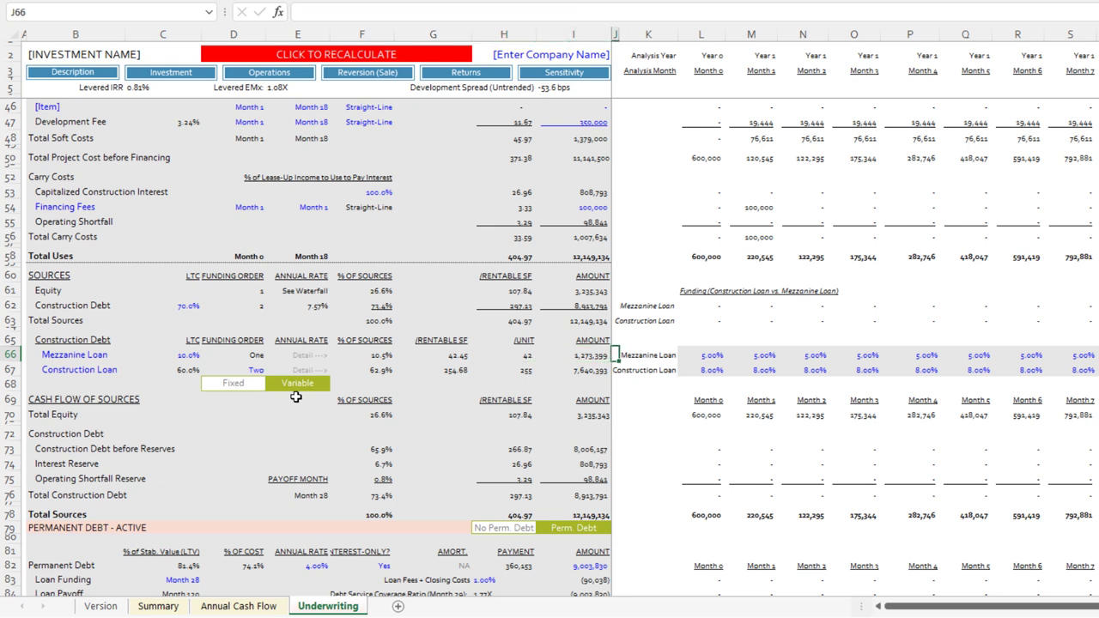
{"action": "left_click", "coordinate": [603, 369]}
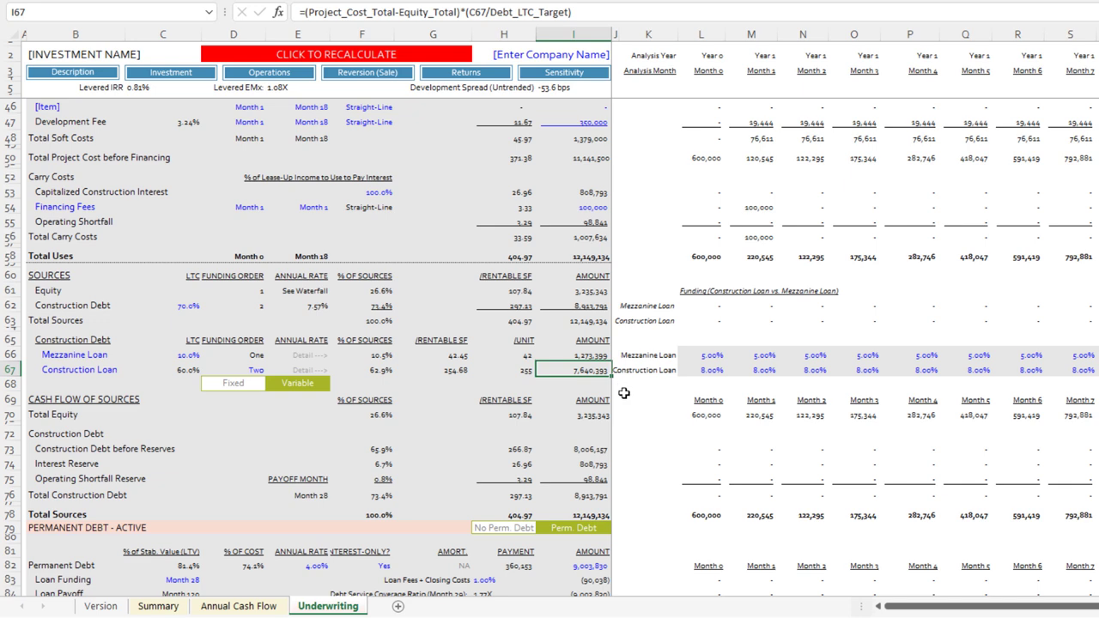
Step: Examine the monthly variable interest rates of the Mezzanine Loan and Construction Loan
{"action": "left_click", "coordinate": [714, 356]}
{"action": "key", "text": "Right"}
{"action": "key", "text": "Right"}
{"action": "key", "text": "Left"}
{"action": "key", "text": "Left"}
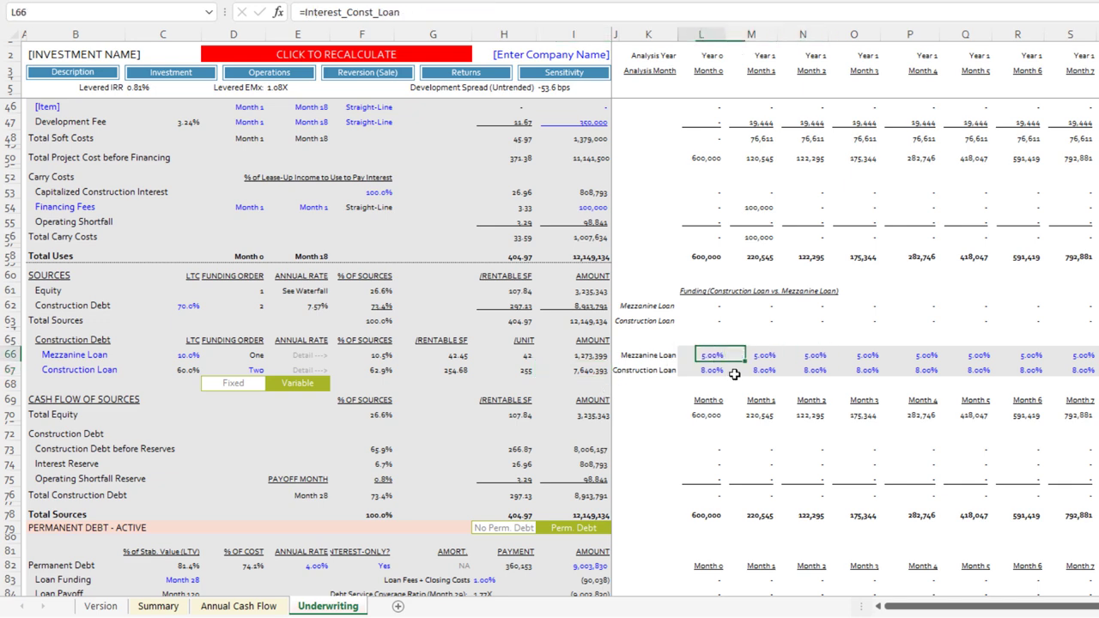
{"action": "key", "text": "Down"}
{"action": "key", "text": "Right"}
{"action": "key", "text": "Left"}
{"action": "key", "text": "Left"}
{"action": "key", "text": "Up"}
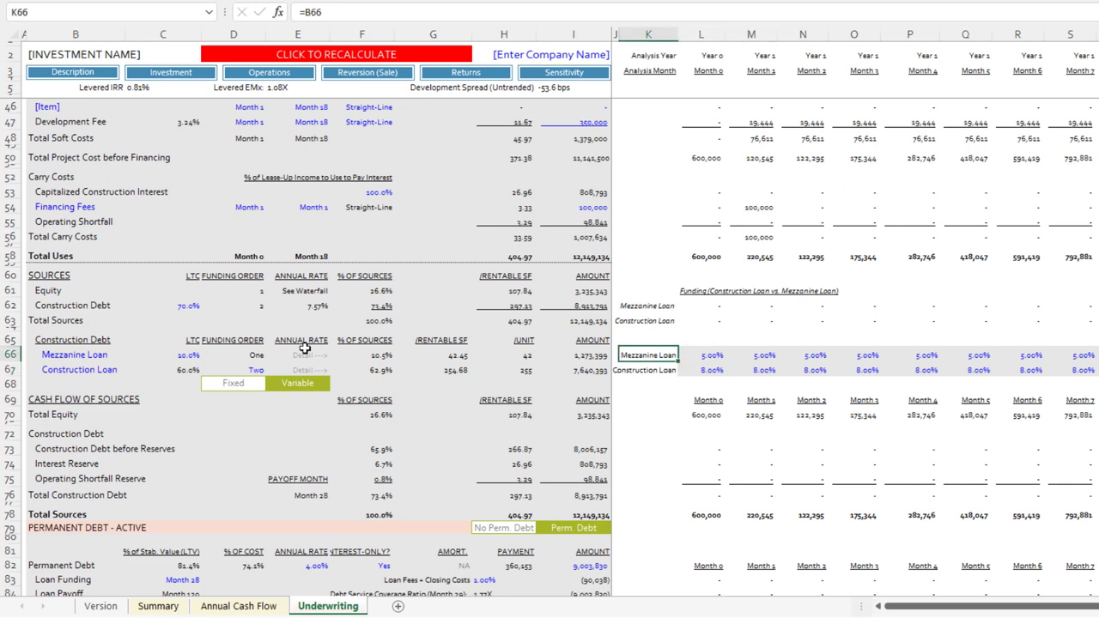
Step: In Fixed rate mode, set the Construction Loan's annual rate to 5% and the Mezzanine Loan's to 8%, and return to Variable
{"action": "left_click", "coordinate": [245, 388]}
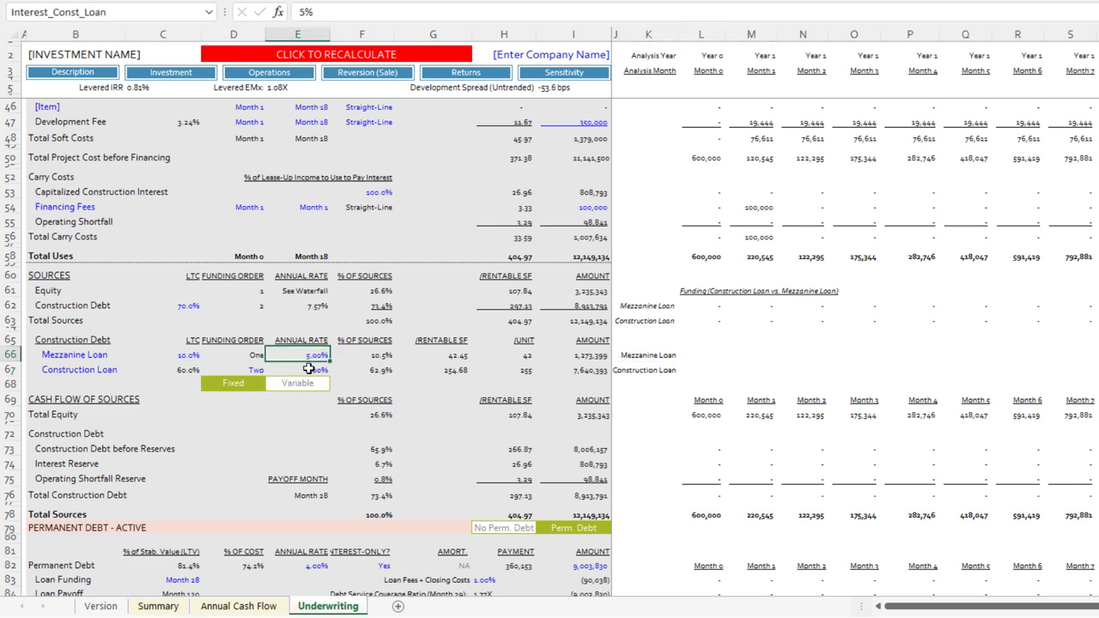
{"action": "left_click", "coordinate": [307, 369]}
{"action": "type", "text": "5"}
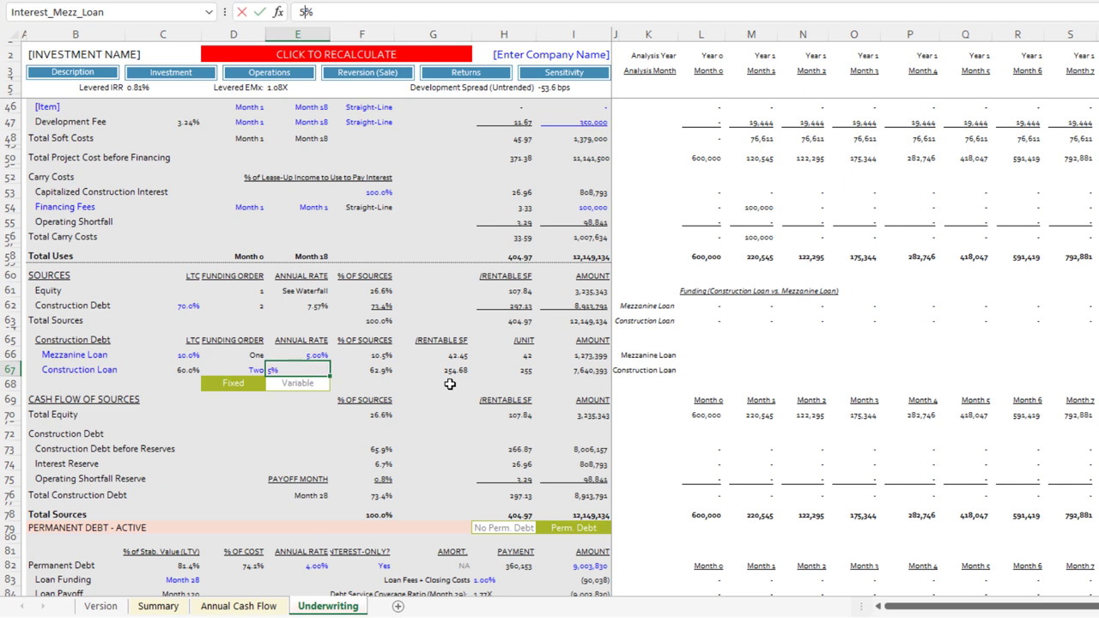
{"action": "key", "text": "Up"}
{"action": "type", "text": "8"}
{"action": "key", "text": "Return"}
{"action": "key", "text": "Up"}
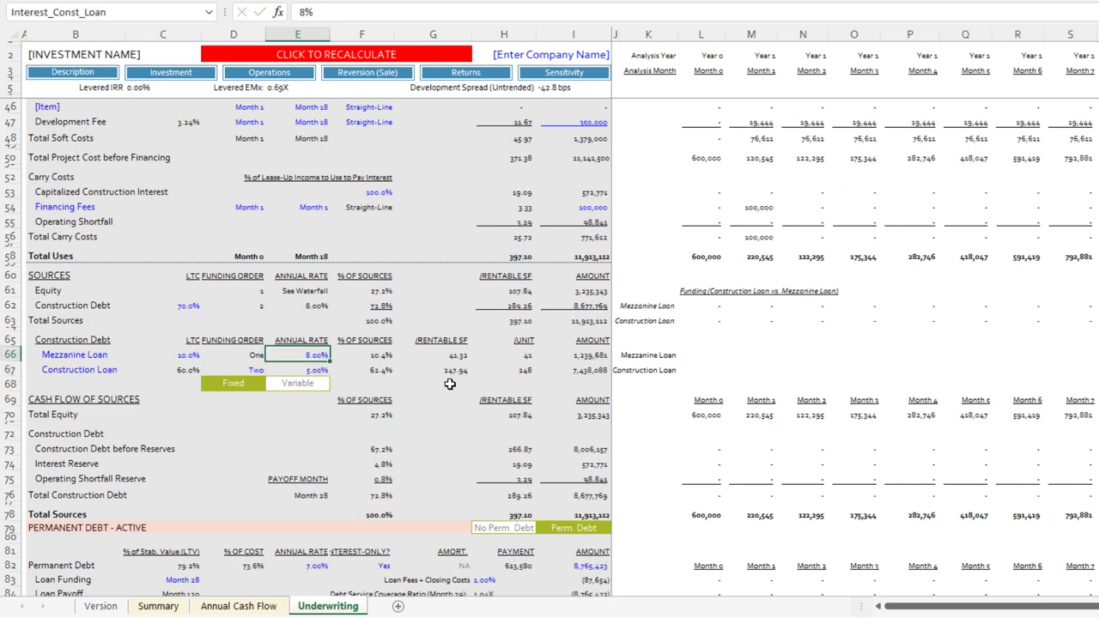
{"action": "left_click", "coordinate": [302, 392]}
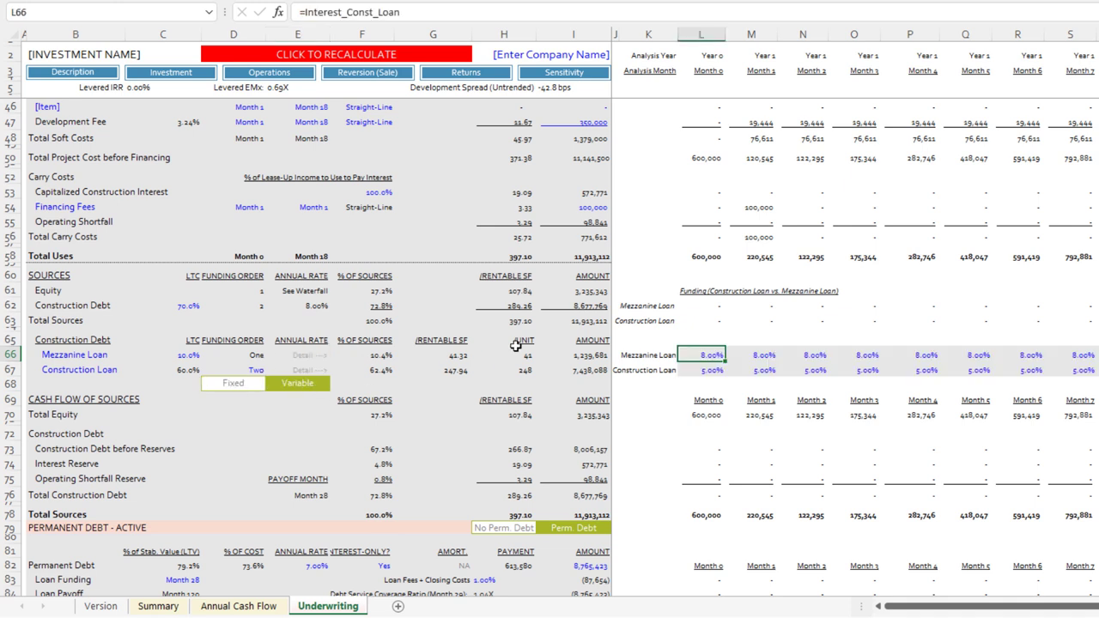
Step: Examine the Mezzanine Loan's variable interest rates month by month, starting from Month 1
{"action": "left_click", "coordinate": [754, 356]}
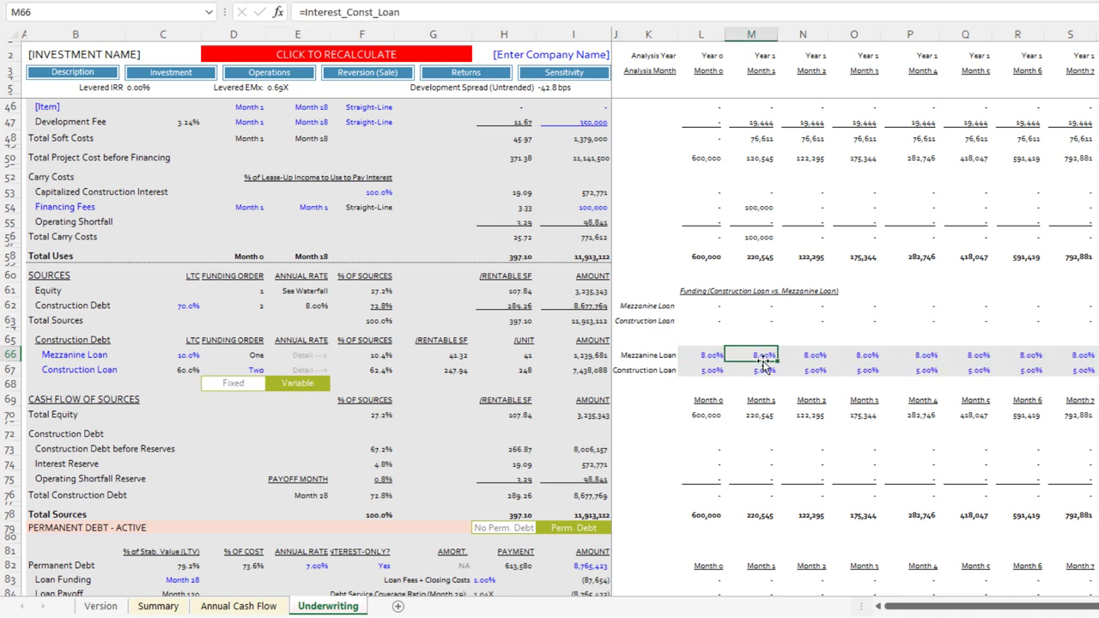
{"action": "key", "text": "Right"}
{"action": "key", "text": "Right"}
{"action": "key", "text": "Right"}
{"action": "key", "text": "Right"}
{"action": "key", "text": "Right"}
{"action": "key", "text": "Right"}
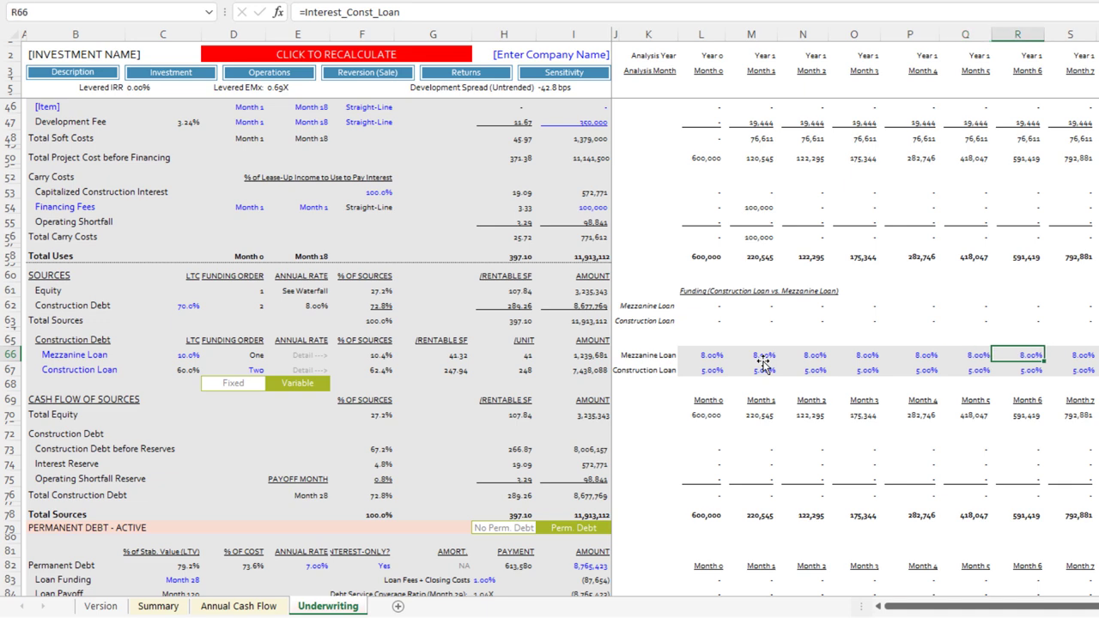
{"action": "key", "text": "Right"}
{"action": "key", "text": "Right"}
{"action": "key", "text": "Right"}
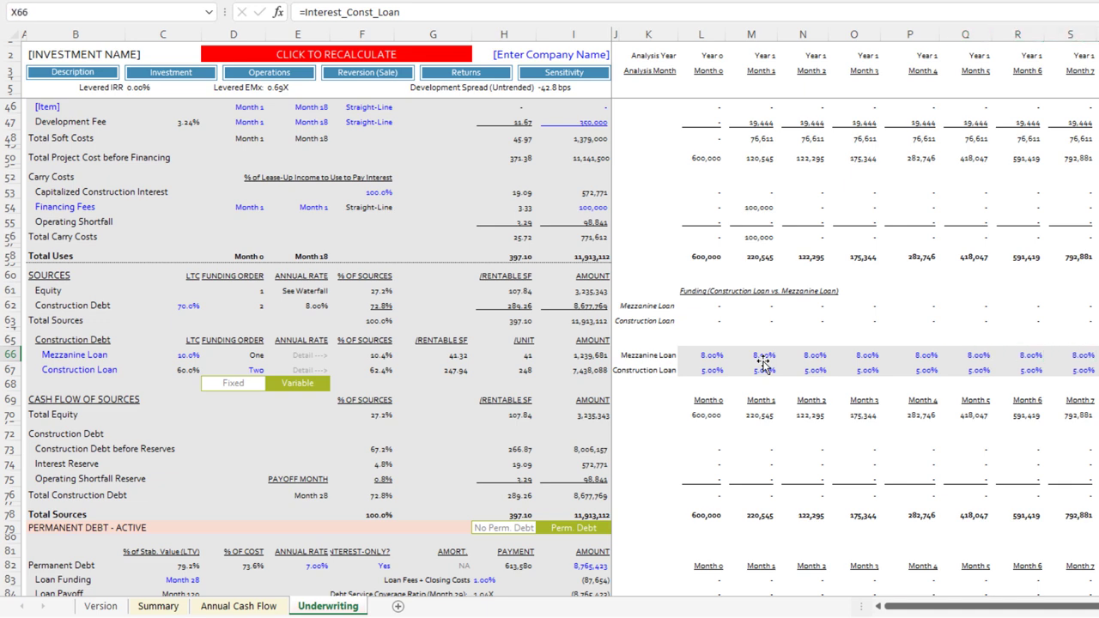
Step: Examine the monthly funding rows of the Mezzanine Loan and Construction Loan and their formulas across the first-year months
{"action": "key", "text": "Left"}
{"action": "key", "text": "Left"}
{"action": "key", "text": "Left"}
{"action": "key", "text": "Left"}
{"action": "key", "text": "Left"}
{"action": "key", "text": "Left"}
{"action": "key", "text": "Left"}
{"action": "key", "text": "Left"}
{"action": "key", "text": "Left"}
{"action": "key", "text": "Left"}
{"action": "key", "text": "Left"}
{"action": "key", "text": "Left"}
{"action": "key", "text": "Left"}
{"action": "key", "text": "Left"}
{"action": "key", "text": "Left"}
{"action": "key", "text": "Left"}
{"action": "key", "text": "Left"}
{"action": "key", "text": "Left"}
{"action": "key", "text": "Left"}
{"action": "key", "text": "Left"}
{"action": "key", "text": "Up"}
{"action": "key", "text": "Up"}
{"action": "key", "text": "Right"}
{"action": "key", "text": "Right"}
{"action": "key", "text": "Right"}
{"action": "key", "text": "Right"}
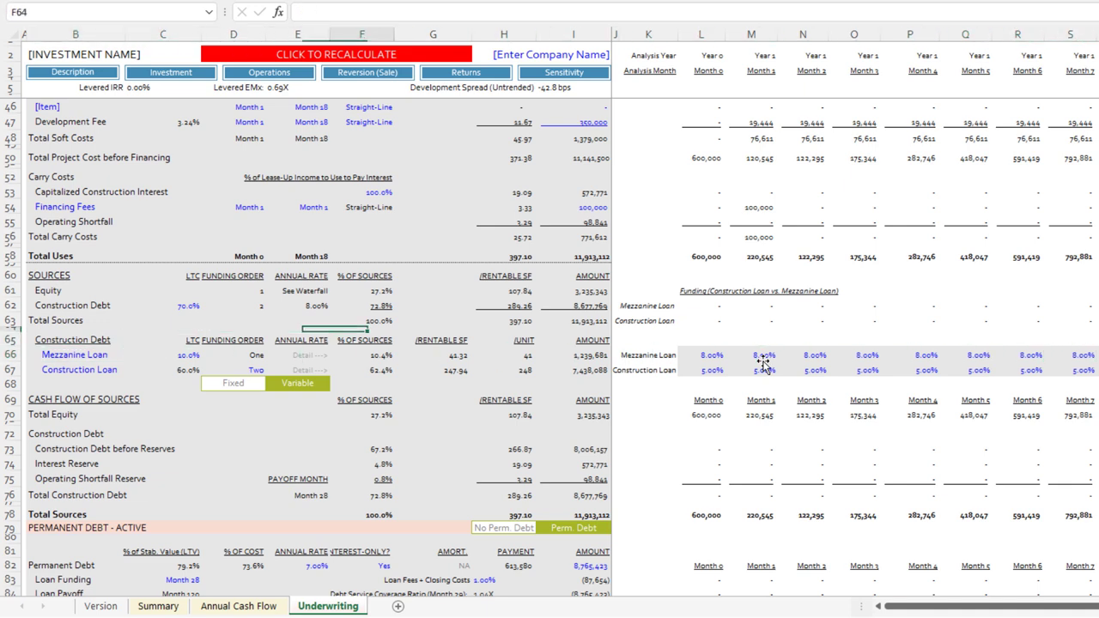
{"action": "key", "text": "Right"}
{"action": "key", "text": "Right"}
{"action": "key", "text": "Right"}
{"action": "key", "text": "Right"}
{"action": "key", "text": "Right"}
{"action": "key", "text": "Right"}
{"action": "key", "text": "Up"}
{"action": "key", "text": "Up"}
{"action": "key", "text": "Down"}
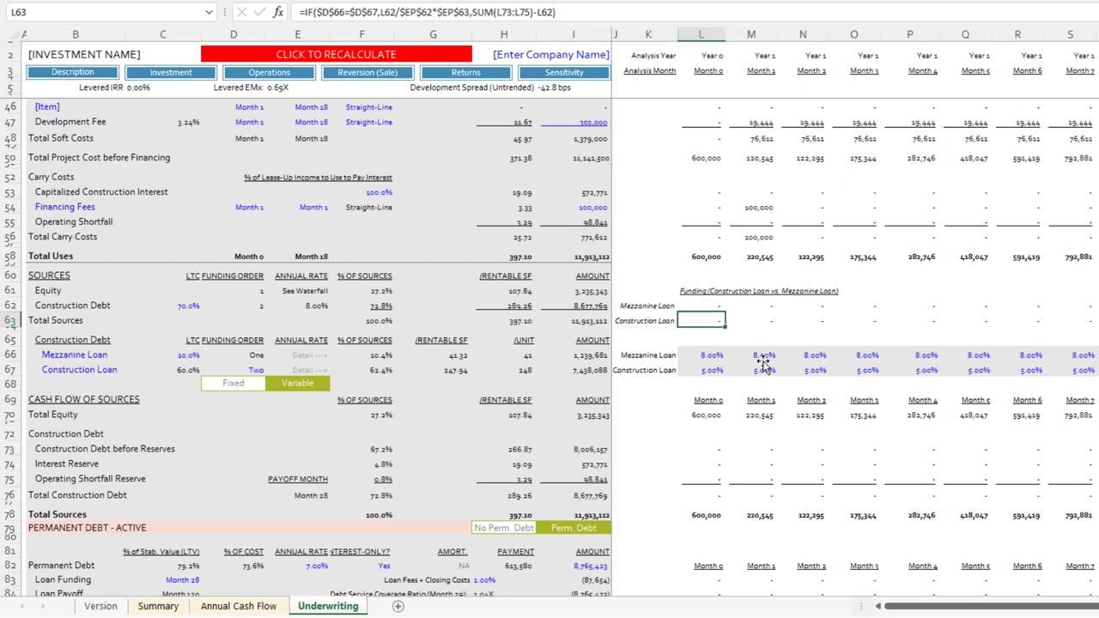
{"action": "key", "text": "Up"}
{"action": "key", "text": "Down"}
{"action": "key", "text": "Up"}
{"action": "key", "text": "Right"}
{"action": "key", "text": "Right"}
{"action": "key", "text": "Right"}
{"action": "key", "text": "Right"}
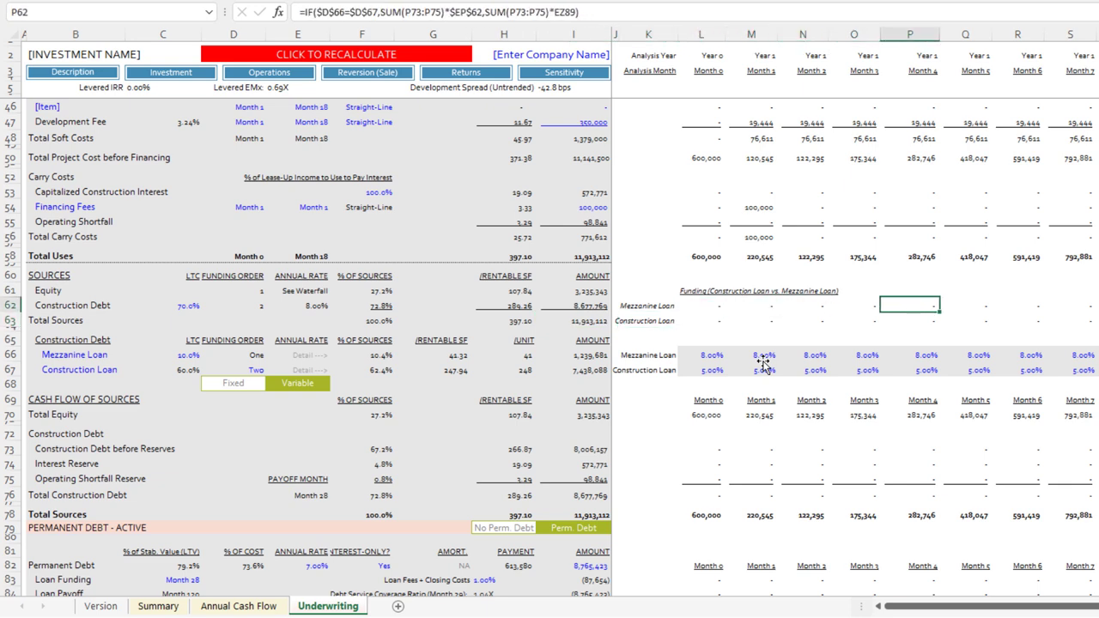
{"action": "key", "text": "Right"}
{"action": "key", "text": "Right"}
{"action": "key", "text": "Right"}
{"action": "key", "text": "Right"}
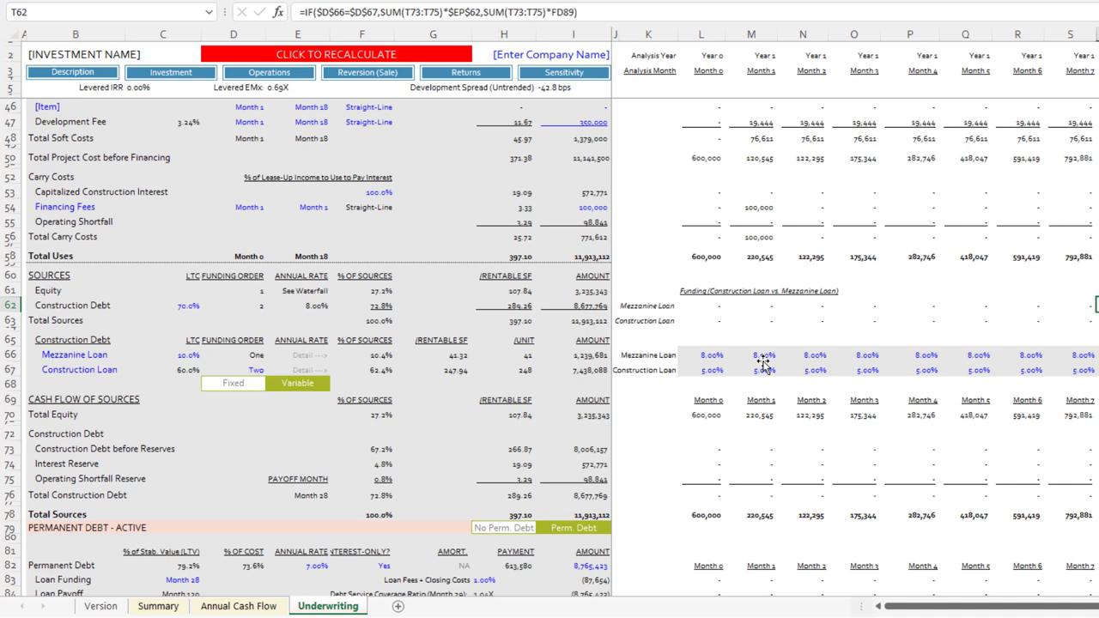
{"action": "key", "text": "Down"}
{"action": "key", "text": "Right"}
{"action": "key", "text": "Right"}
{"action": "key", "text": "Right"}
{"action": "key", "text": "Right"}
{"action": "key", "text": "Right"}
{"action": "key", "text": "Right"}
{"action": "key", "text": "Right"}
{"action": "key", "text": "Right"}
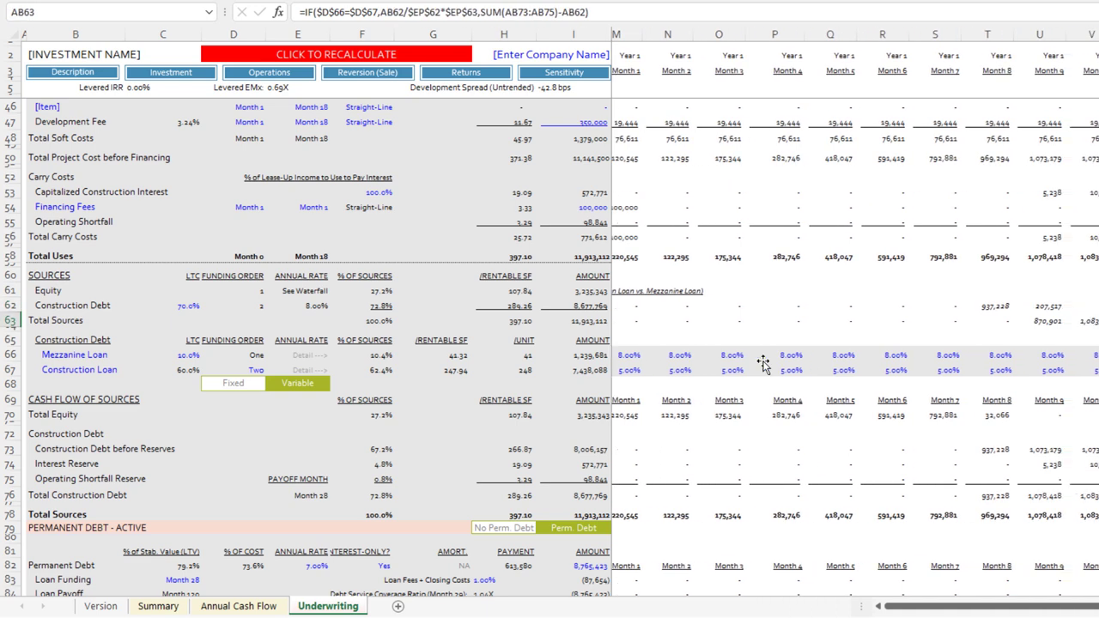
Step: Set the Construction Loan's funding order to One
{"action": "key", "text": "Left"}
{"action": "key", "text": "Left"}
{"action": "key", "text": "Left"}
{"action": "key", "text": "Left"}
{"action": "key", "text": "Left"}
{"action": "key", "text": "Left"}
{"action": "key", "text": "Left"}
{"action": "key", "text": "Left"}
{"action": "key", "text": "Left"}
{"action": "key", "text": "Left"}
{"action": "key", "text": "Left"}
{"action": "key", "text": "Left"}
{"action": "key", "text": "Left"}
{"action": "key", "text": "Left"}
{"action": "key", "text": "Left"}
{"action": "key", "text": "Left"}
{"action": "key", "text": "Left"}
{"action": "key", "text": "Left"}
{"action": "key", "text": "Left"}
{"action": "key", "text": "Left"}
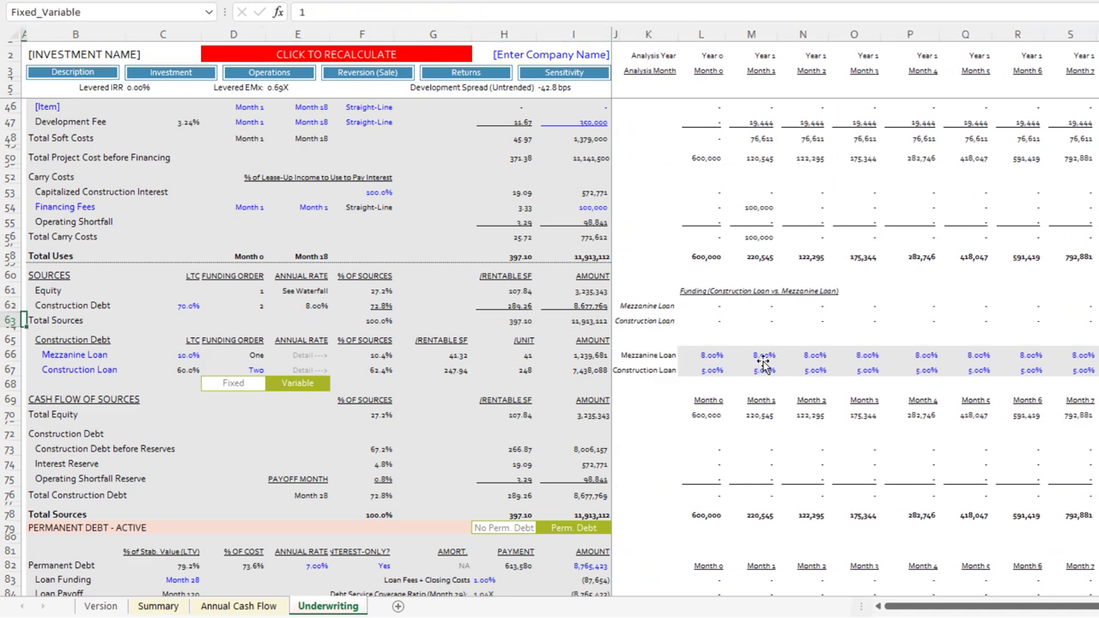
{"action": "key", "text": "Down"}
{"action": "key", "text": "Down"}
{"action": "key", "text": "Right"}
{"action": "key", "text": "Right"}
{"action": "key", "text": "Down"}
{"action": "key", "text": "Right"}
{"action": "key", "text": "Down"}
{"action": "key", "text": "alt+Down"}
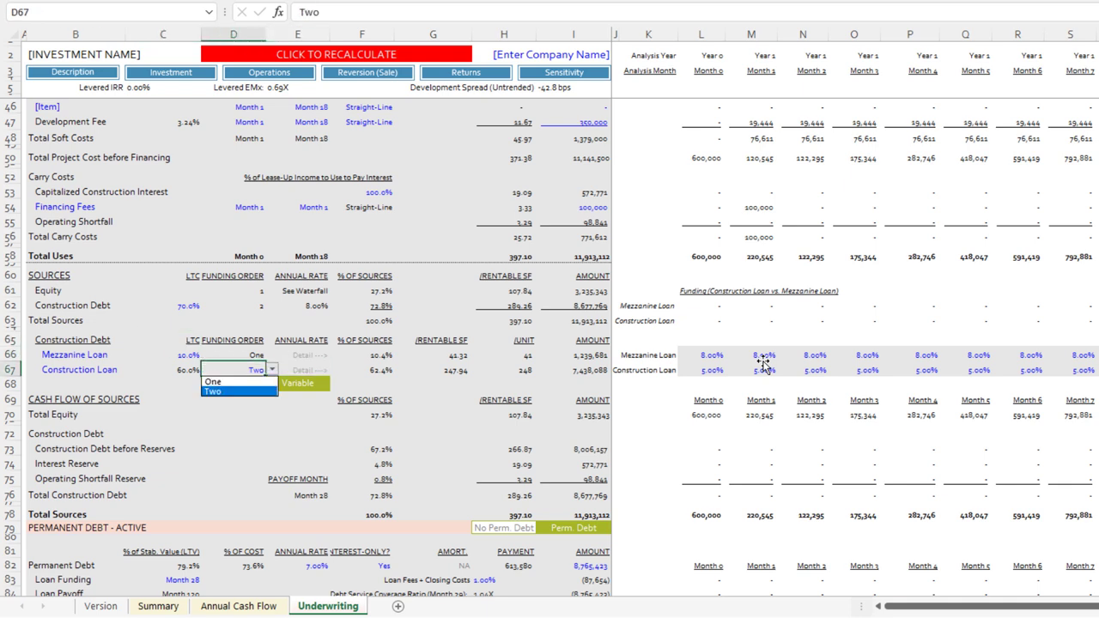
{"action": "key", "text": "Up"}
{"action": "key", "text": "Return"}
Step: Examine how the monthly funding splits between the two loans when both share funding order One
{"action": "key", "text": "Up"}
{"action": "key", "text": "Up"}
{"action": "key", "text": "Up"}
{"action": "key", "text": "Up"}
{"action": "key", "text": "Right"}
{"action": "key", "text": "Right"}
{"action": "key", "text": "Right"}
{"action": "key", "text": "Right"}
{"action": "key", "text": "Right"}
{"action": "key", "text": "Right"}
{"action": "key", "text": "Right"}
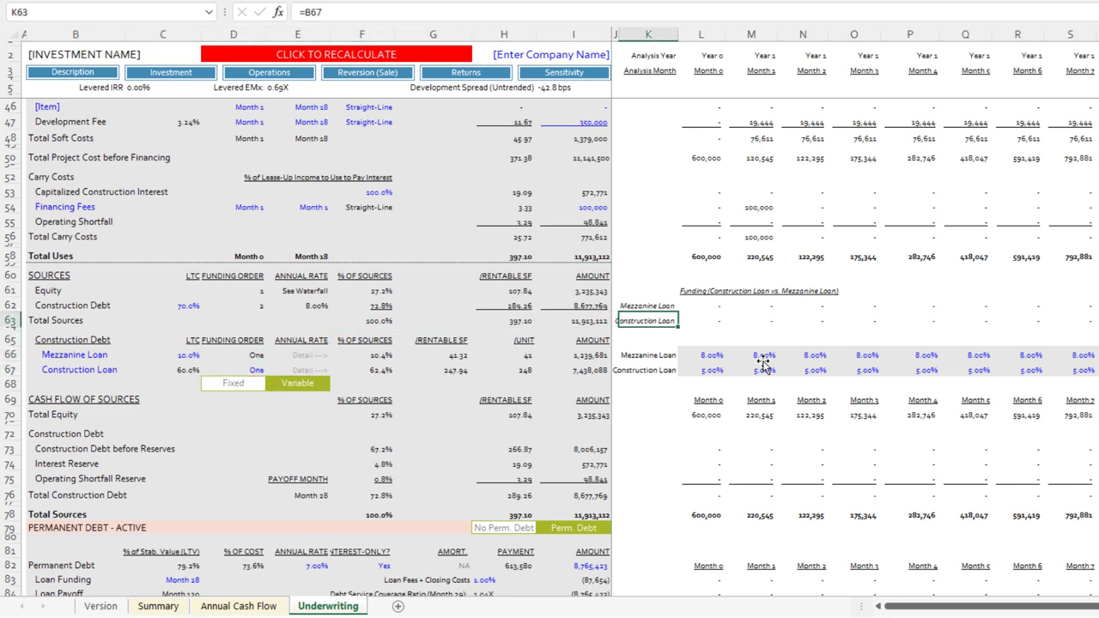
{"action": "key", "text": "Right"}
{"action": "key", "text": "Right"}
{"action": "key", "text": "Right"}
{"action": "key", "text": "Right"}
{"action": "key", "text": "Right"}
{"action": "key", "text": "Right"}
{"action": "key", "text": "Right"}
{"action": "key", "text": "Right"}
{"action": "key", "text": "Right"}
{"action": "key", "text": "Right"}
{"action": "key", "text": "Right"}
{"action": "key", "text": "Right"}
{"action": "key", "text": "Right"}
{"action": "key", "text": "Right"}
{"action": "key", "text": "Right"}
{"action": "key", "text": "Right"}
{"action": "key", "text": "Right"}
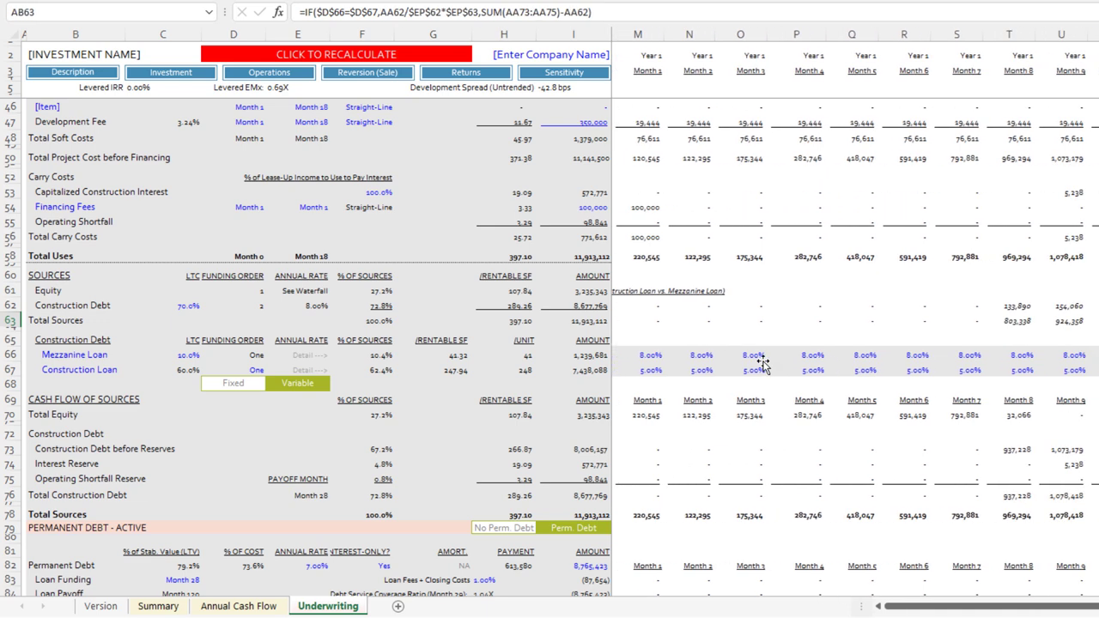
Step: Review the funding order of the total Construction Debt and of the two individual loans
{"action": "key", "text": "Left"}
{"action": "key", "text": "Left"}
{"action": "key", "text": "Left"}
{"action": "key", "text": "Left"}
{"action": "key", "text": "Left"}
{"action": "key", "text": "Left"}
{"action": "key", "text": "Left"}
{"action": "key", "text": "Left"}
{"action": "key", "text": "Left"}
{"action": "key", "text": "Left"}
{"action": "key", "text": "Left"}
{"action": "key", "text": "Left"}
{"action": "key", "text": "Left"}
{"action": "key", "text": "Left"}
{"action": "key", "text": "Left"}
{"action": "key", "text": "Left"}
{"action": "key", "text": "Left"}
{"action": "key", "text": "Left"}
{"action": "key", "text": "Left"}
{"action": "key", "text": "Left"}
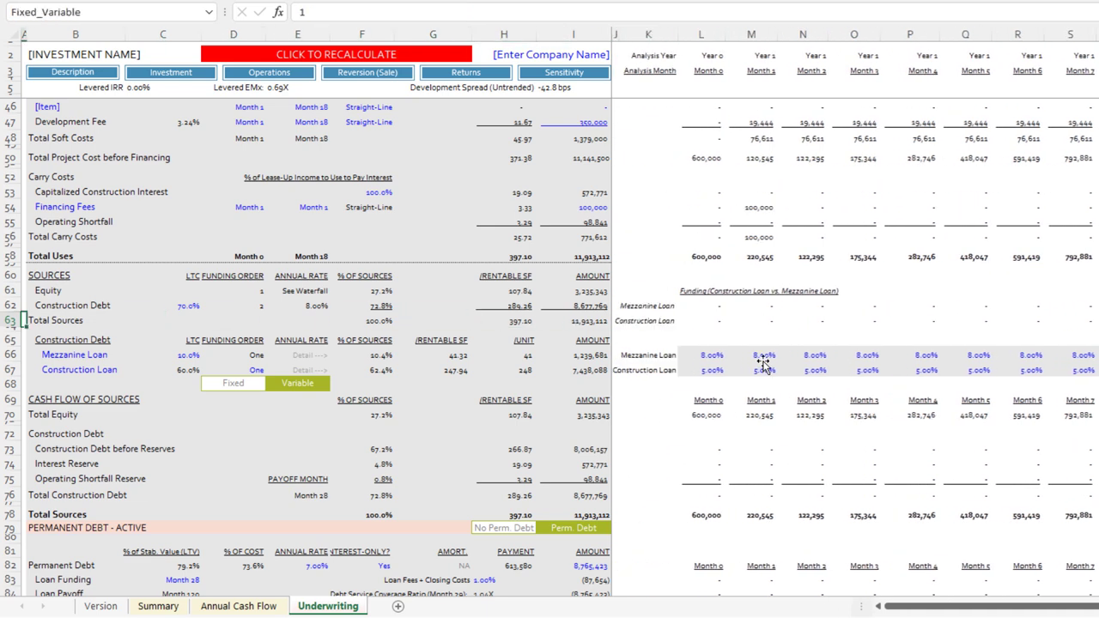
{"action": "key", "text": "Right"}
{"action": "key", "text": "Right"}
{"action": "key", "text": "Right"}
{"action": "key", "text": "Up"}
{"action": "key", "text": "Up"}
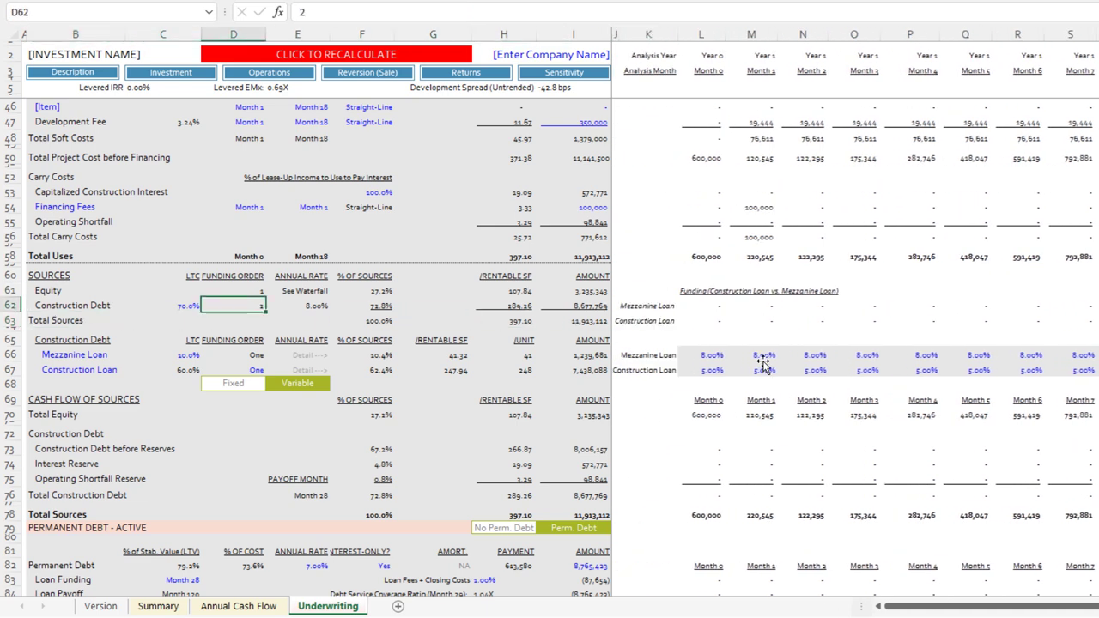
{"action": "key", "text": "Down"}
{"action": "key", "text": "Down"}
{"action": "key", "text": "Down"}
{"action": "key", "text": "Down"}
{"action": "key", "text": "Down"}
{"action": "key", "text": "Down"}
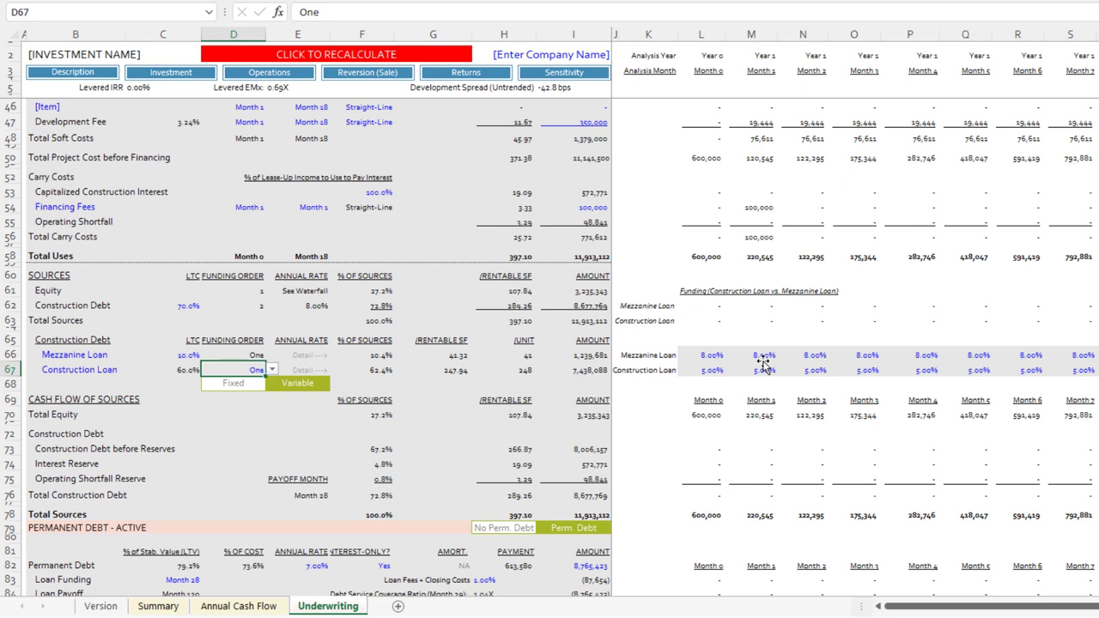
Step: Rename the Mezzanine Loan under Construction Debt as Construction Loan
{"action": "key", "text": "Up"}
{"action": "key", "text": "Left"}
{"action": "key", "text": "Left"}
{"action": "key", "text": "Down"}
{"action": "key", "text": "Up"}
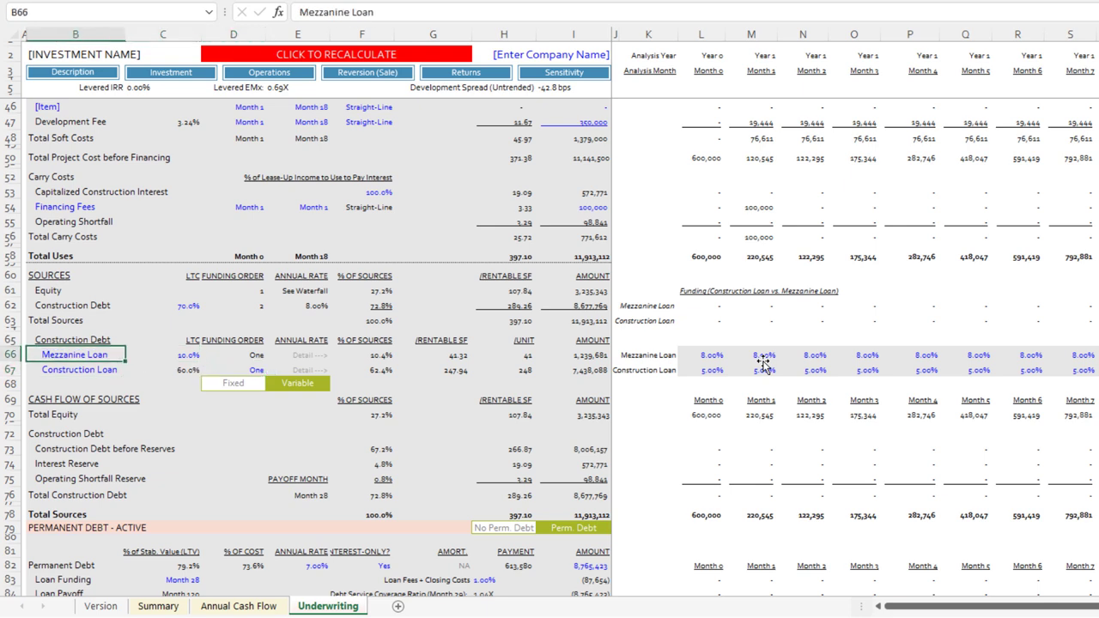
{"action": "type", "text": "Construction Loan"}
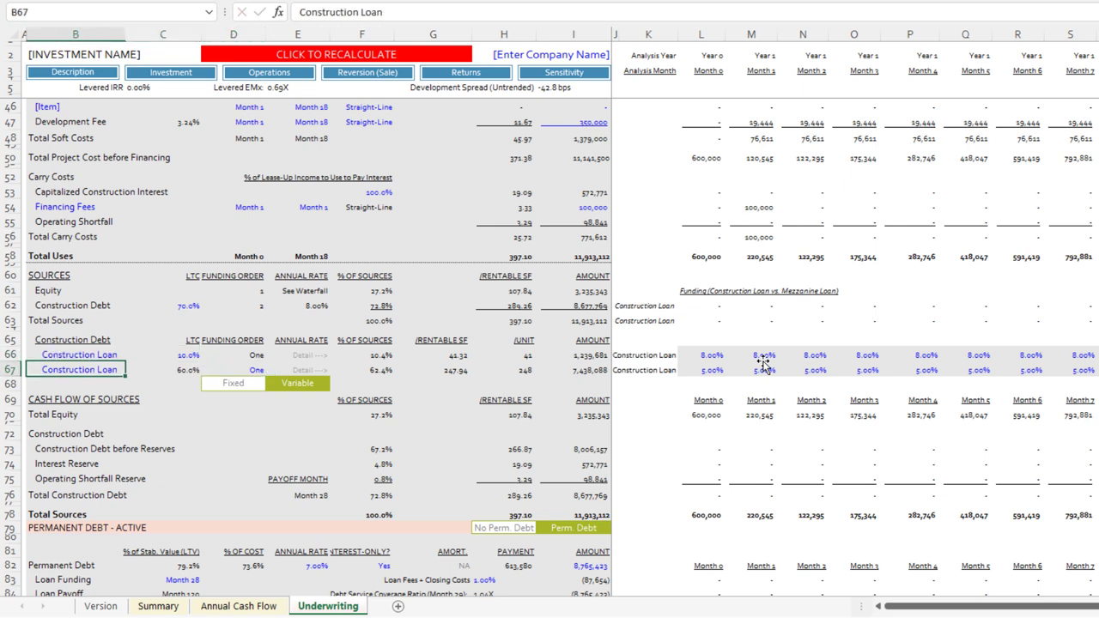
Step: Rename the second loan under Construction Debt as Mezzanine Loan
{"action": "key", "text": "Return"}
{"action": "type", "text": "Mezzanine Loan"}
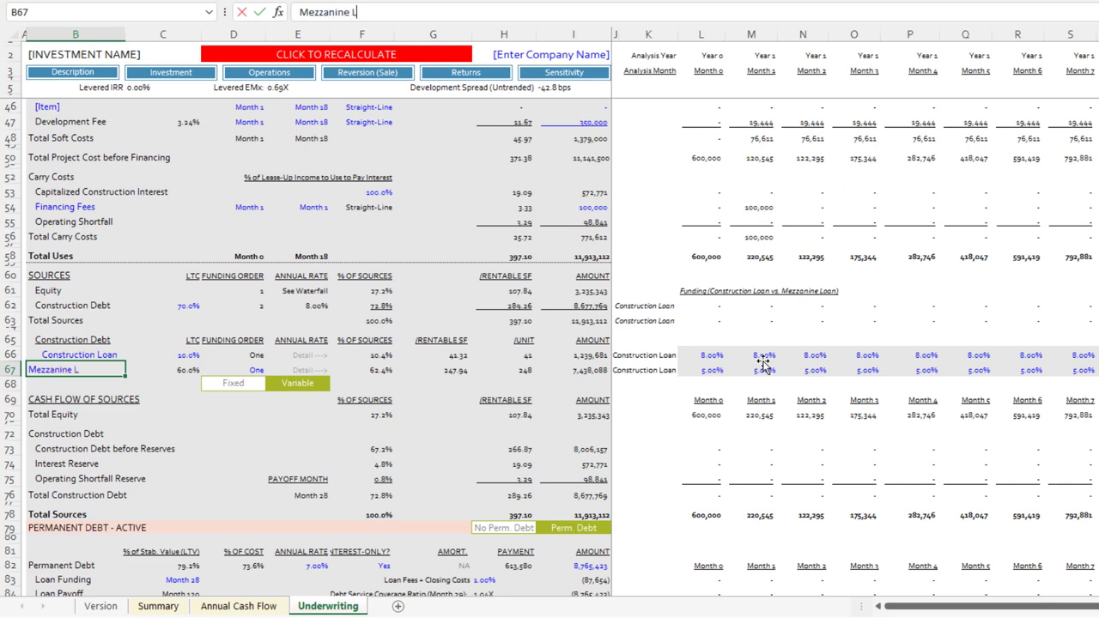
{"action": "key", "text": "Return"}
Step: Set the Construction Loan's LTC to 70% and check the Mezzanine Loan's amount
{"action": "key", "text": "Up"}
{"action": "key", "text": "Up"}
{"action": "key", "text": "Right"}
{"action": "key", "text": "Right"}
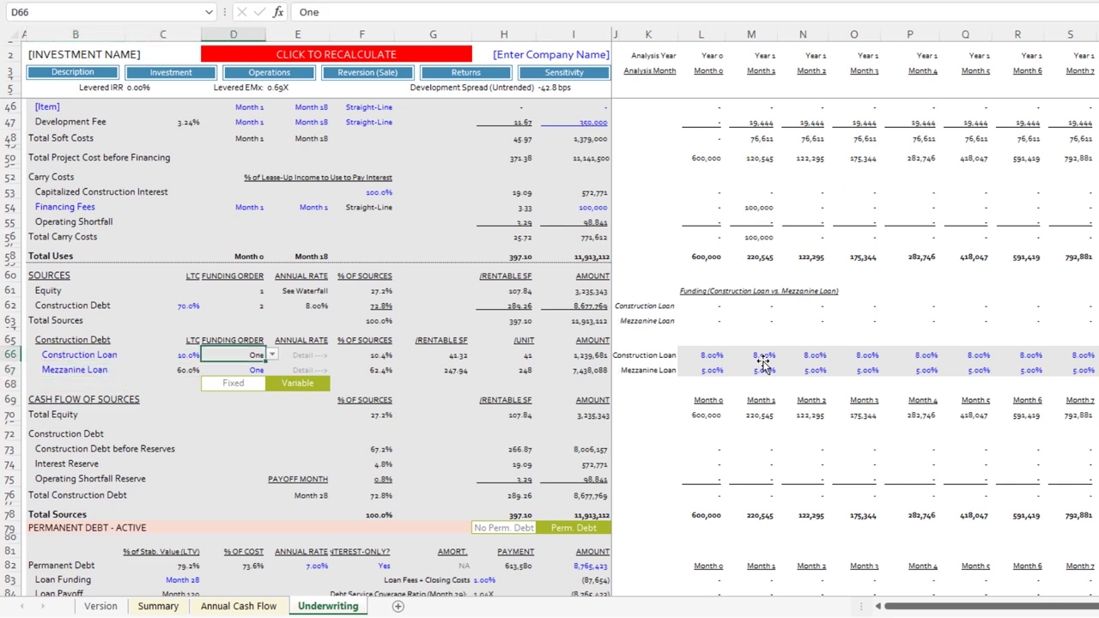
{"action": "key", "text": "Left"}
{"action": "type", "text": "70"}
{"action": "key", "text": "Return"}
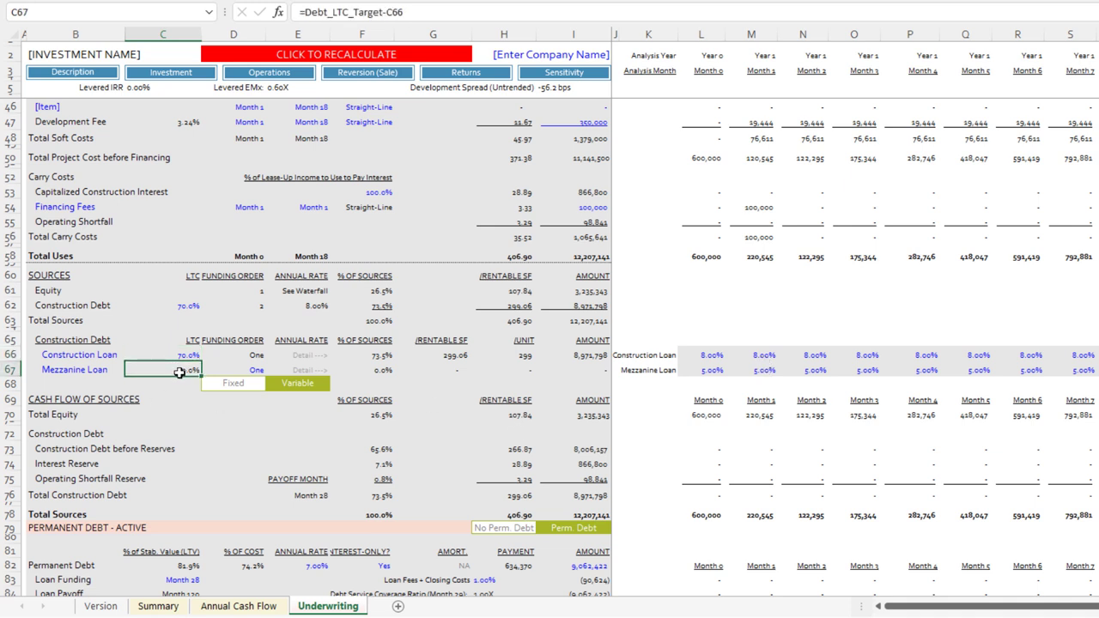
{"action": "left_click", "coordinate": [585, 369]}
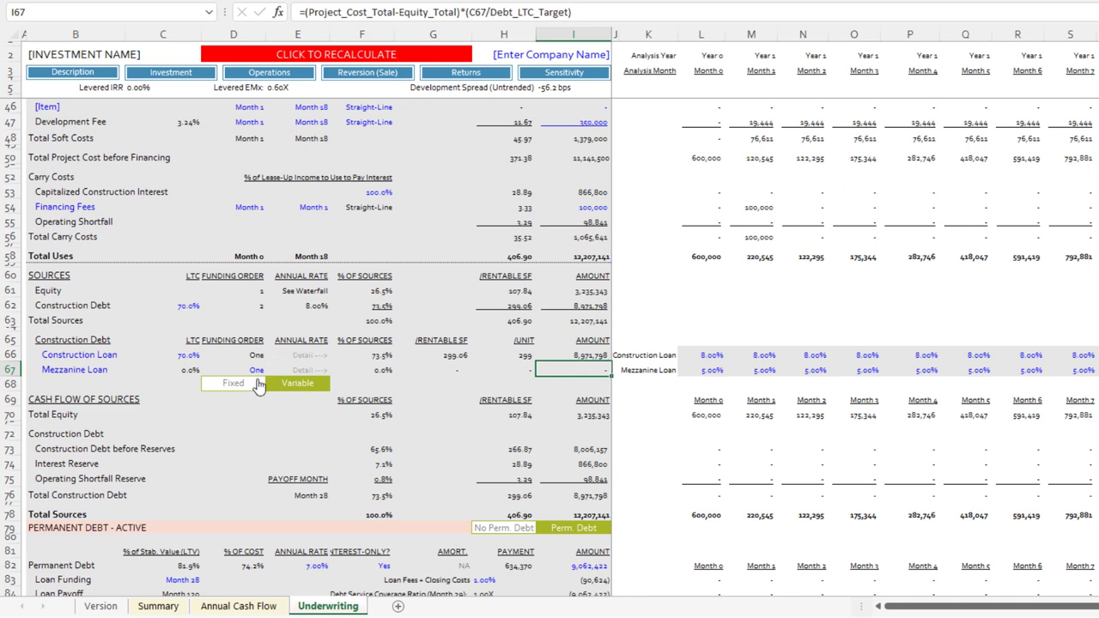
Step: Switch the construction debt to fixed rates, with 5% for the Construction Loan and 8% for the Mezzanine Loan
{"action": "left_click", "coordinate": [260, 383]}
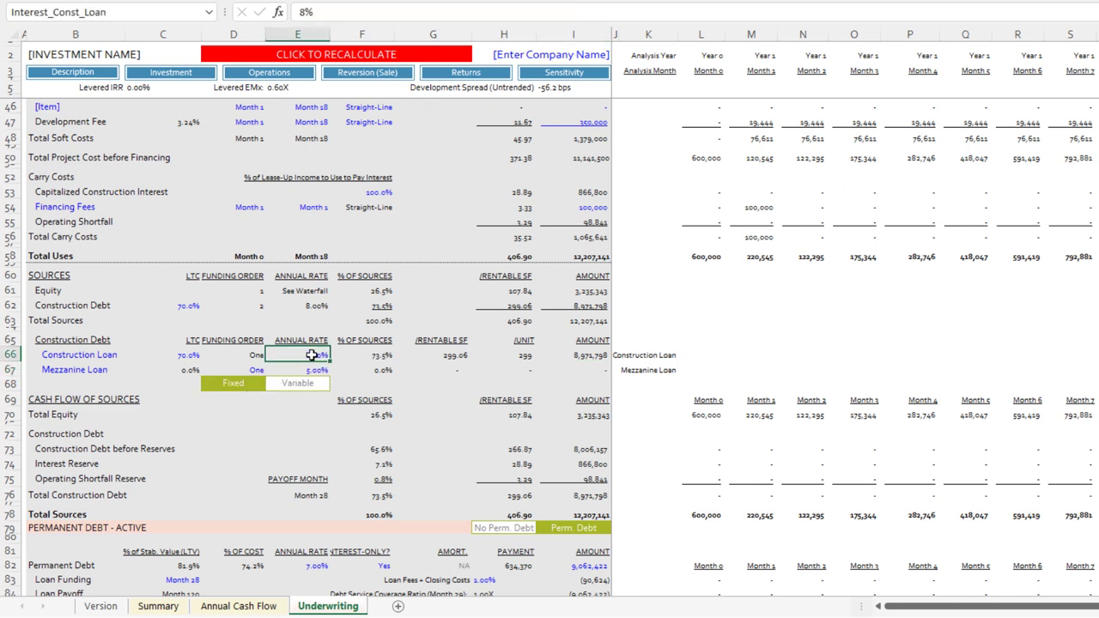
{"action": "type", "text": "5"}
{"action": "key", "text": "Return"}
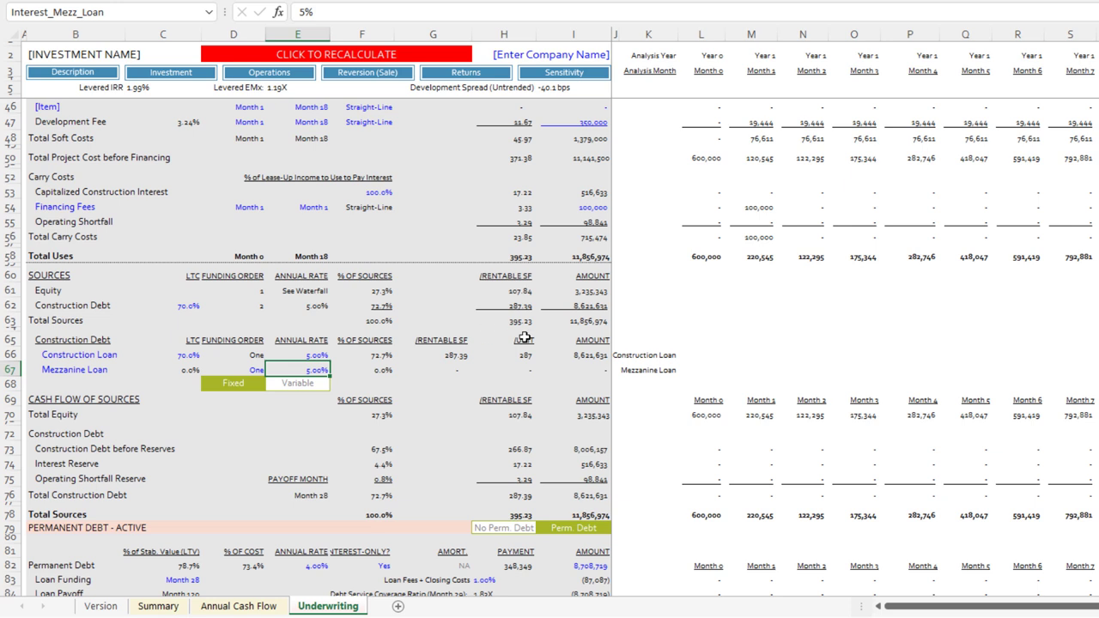
{"action": "type", "text": "8"}
{"action": "key", "text": "Return"}
{"action": "left_click", "coordinate": [595, 356]}
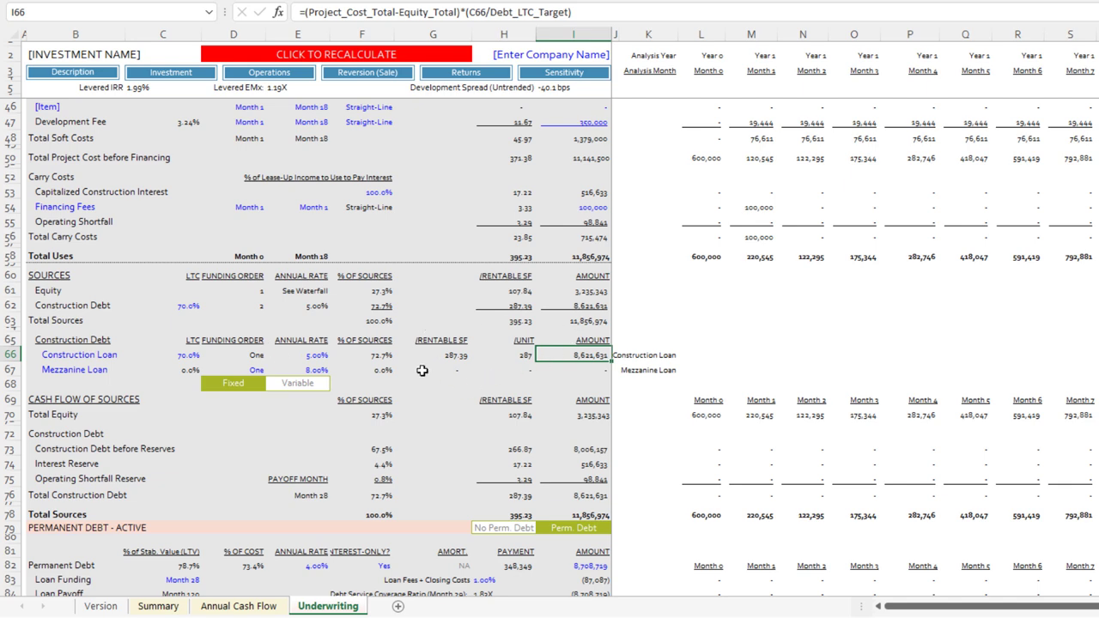
Step: Review the Cash Flow of Sources section, from Total Equity through the construction debt reserves to Total Construction Debt
{"action": "scroll", "coordinate": [420, 366], "scroll_direction": "down", "scroll_amount": 3}
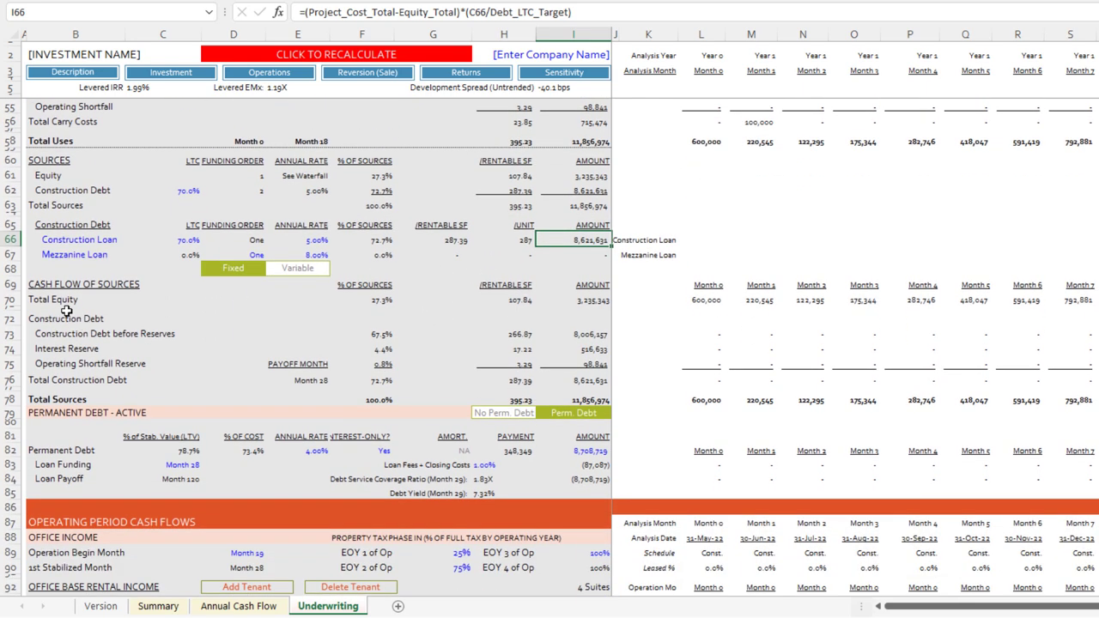
{"action": "left_click_drag", "start_coordinate": [67, 298], "coordinate": [564, 395]}
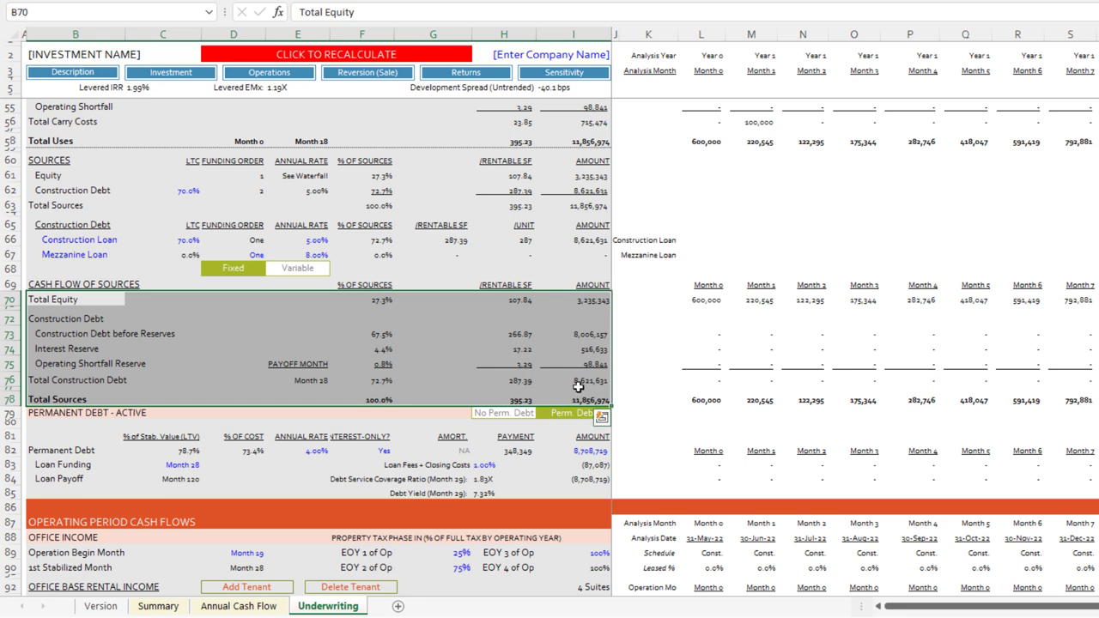
{"action": "left_click", "coordinate": [575, 381]}
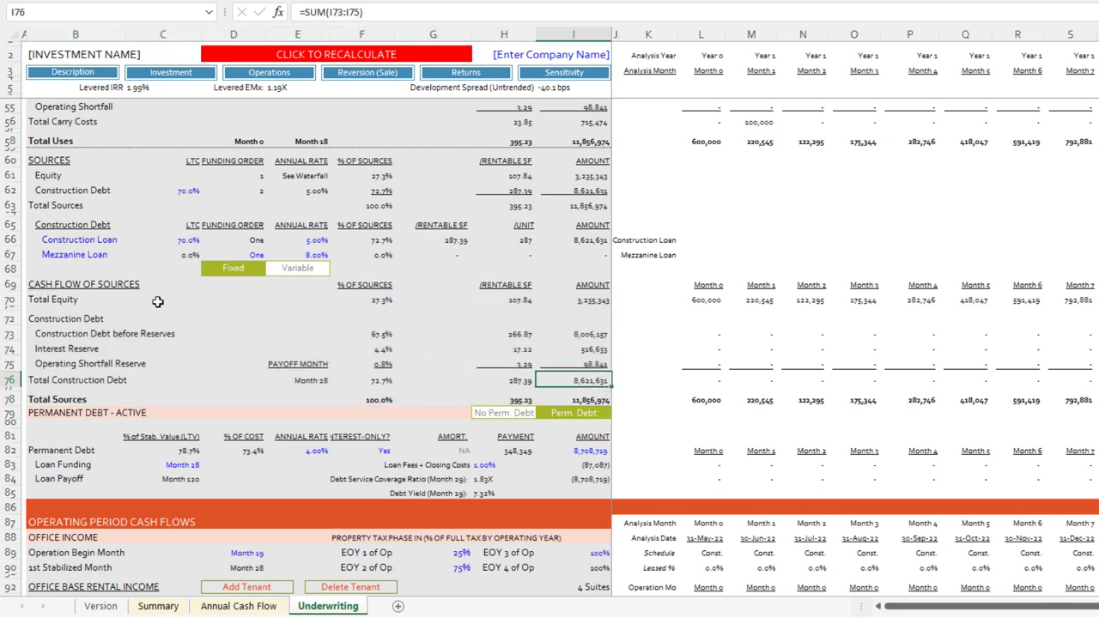
{"action": "left_click", "coordinate": [79, 320]}
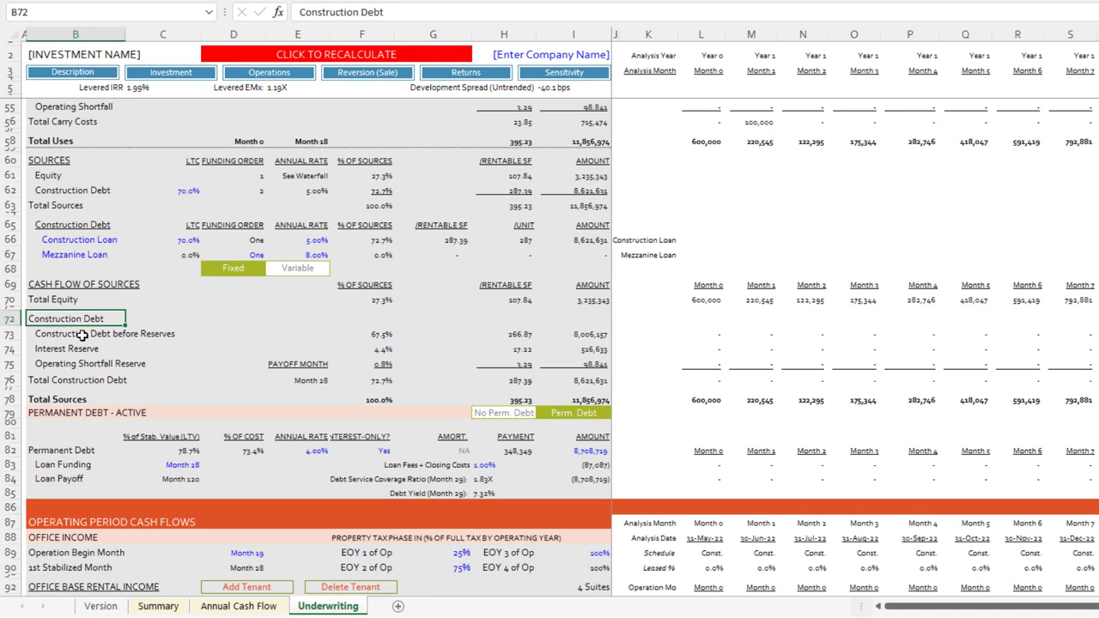
{"action": "left_click", "coordinate": [83, 348]}
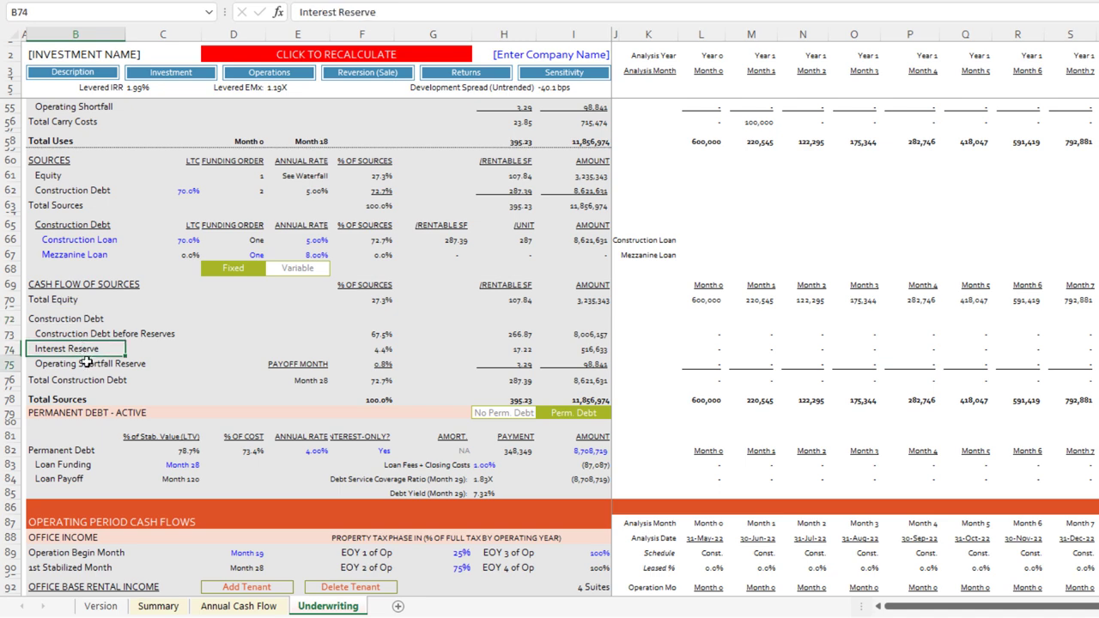
{"action": "left_click", "coordinate": [86, 364]}
{"action": "left_click", "coordinate": [92, 380]}
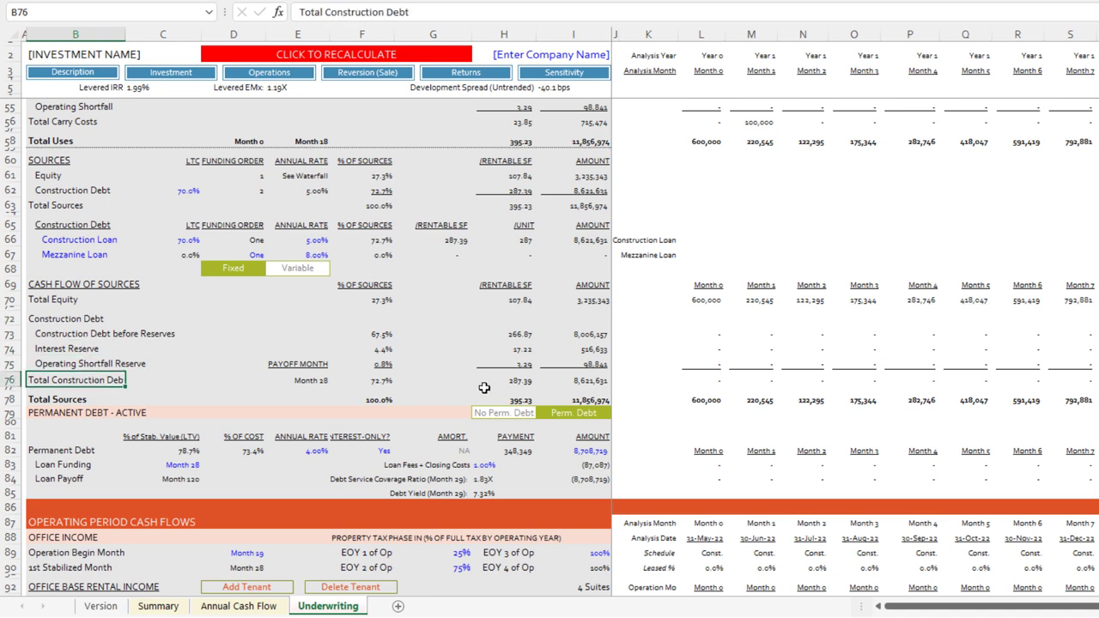
Step: Examine the debt, reserve and equity amounts making up Total Sources and compare the total with Total Uses
{"action": "left_click_drag", "start_coordinate": [599, 350], "coordinate": [600, 363]}
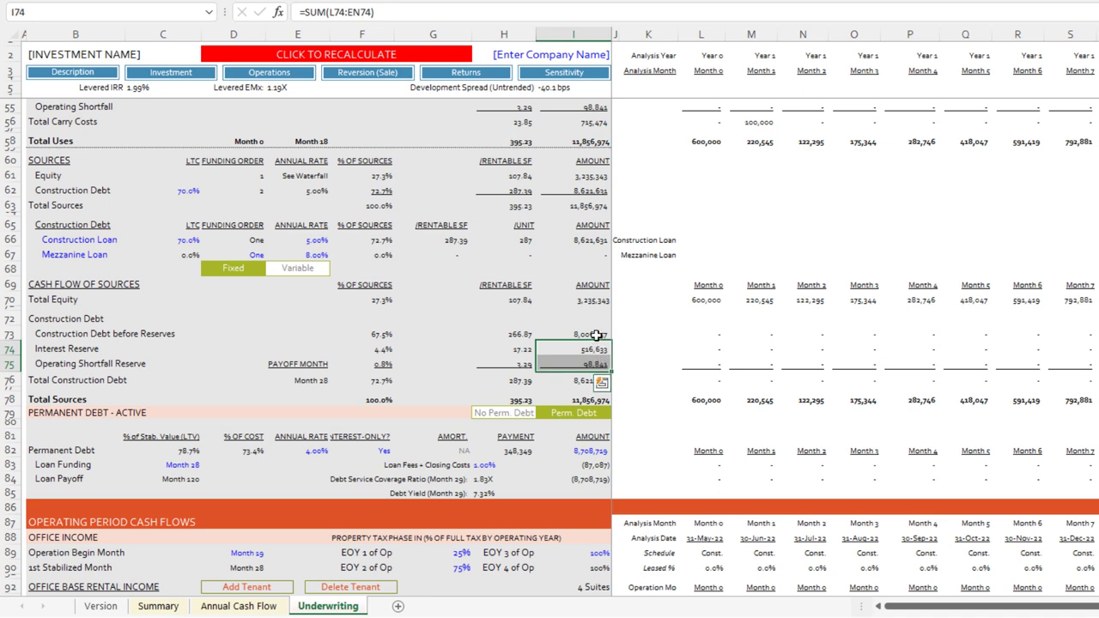
{"action": "left_click", "coordinate": [596, 335]}
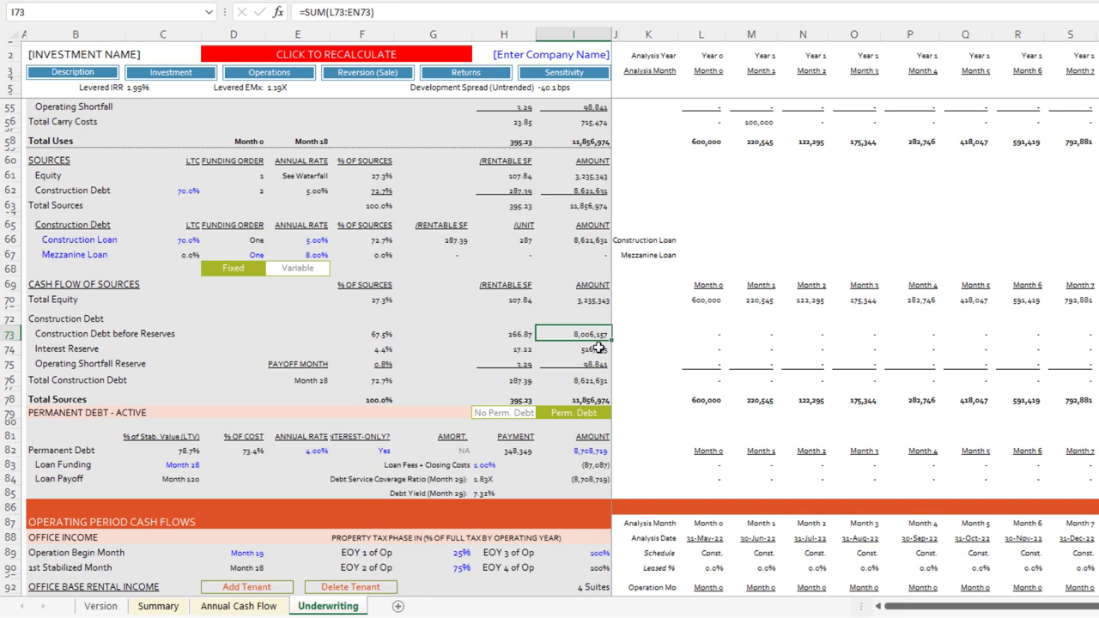
{"action": "left_click_drag", "start_coordinate": [599, 348], "coordinate": [597, 364]}
{"action": "left_click", "coordinate": [596, 363]}
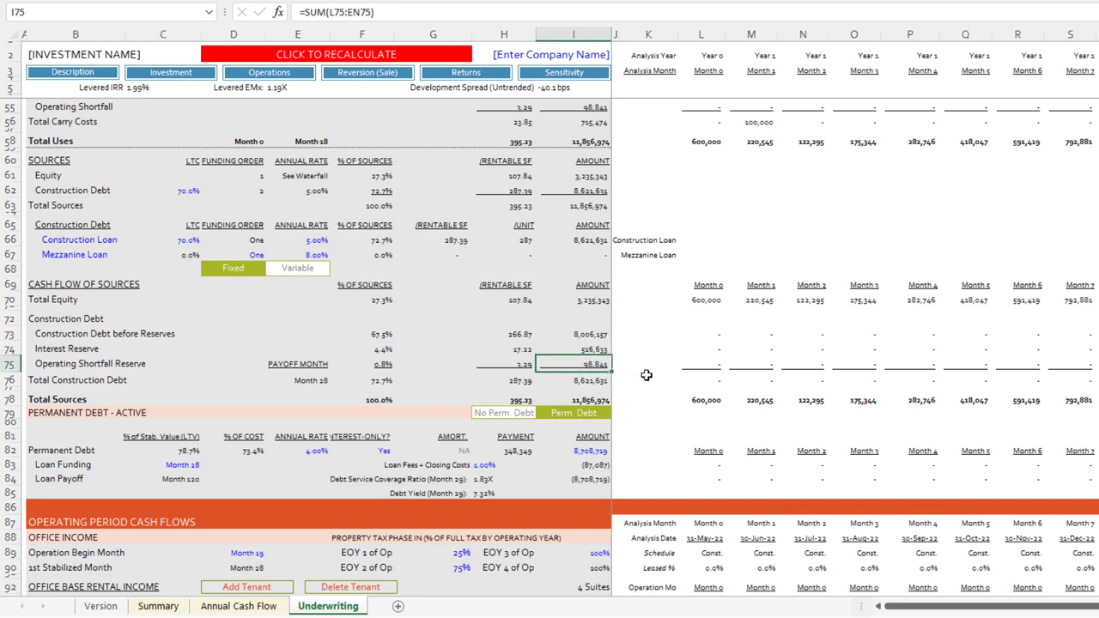
{"action": "left_click", "coordinate": [594, 301]}
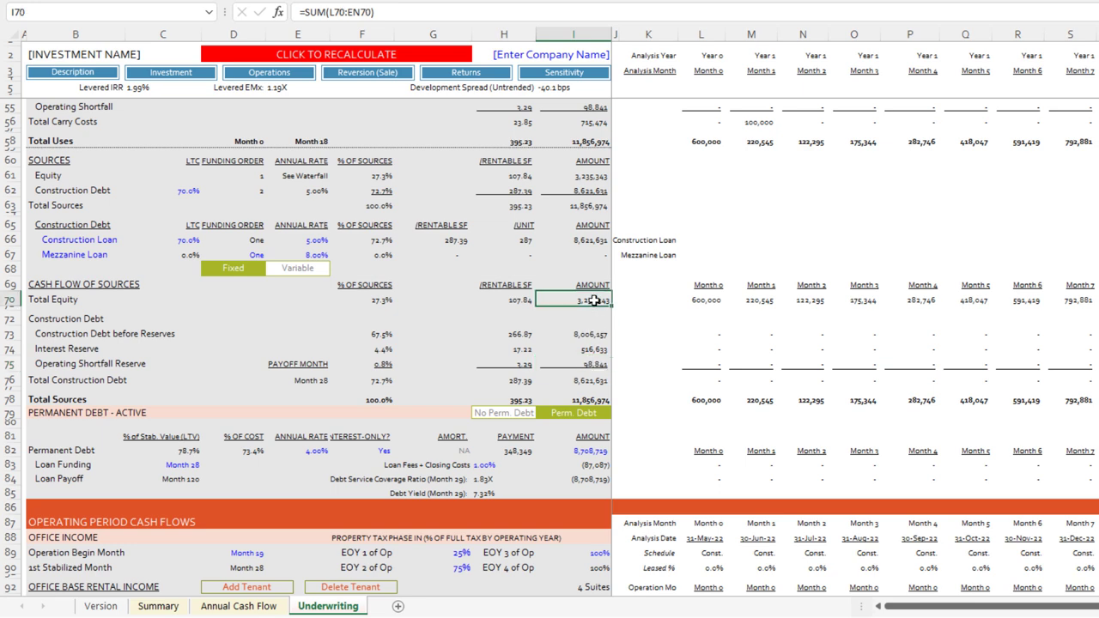
{"action": "left_click", "coordinate": [593, 379]}
{"action": "left_click", "coordinate": [593, 397]}
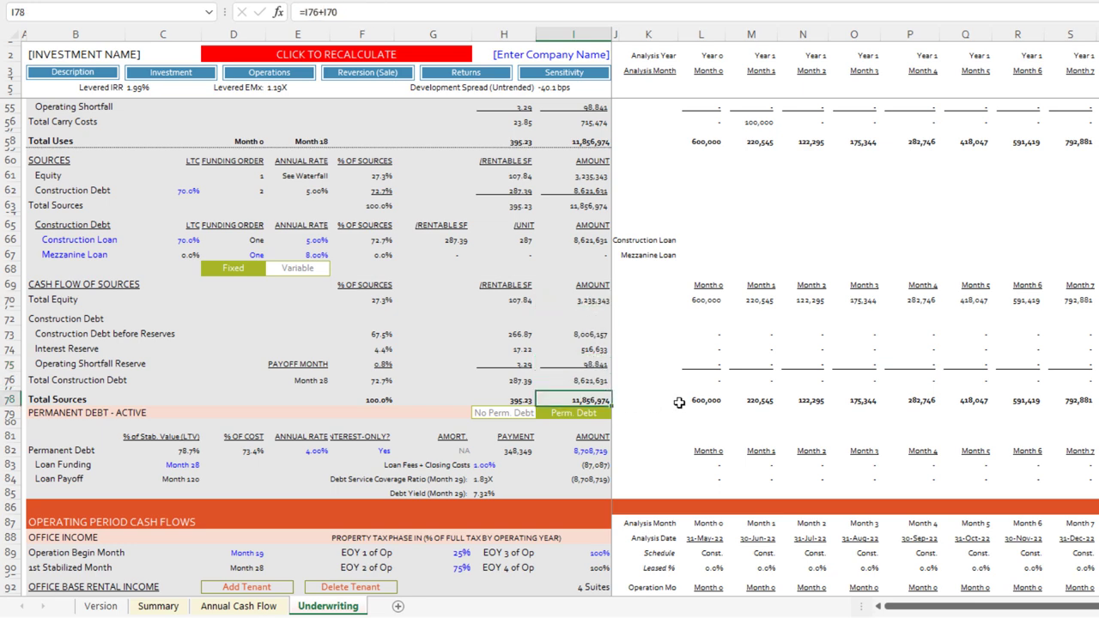
{"action": "left_click", "coordinate": [597, 141]}
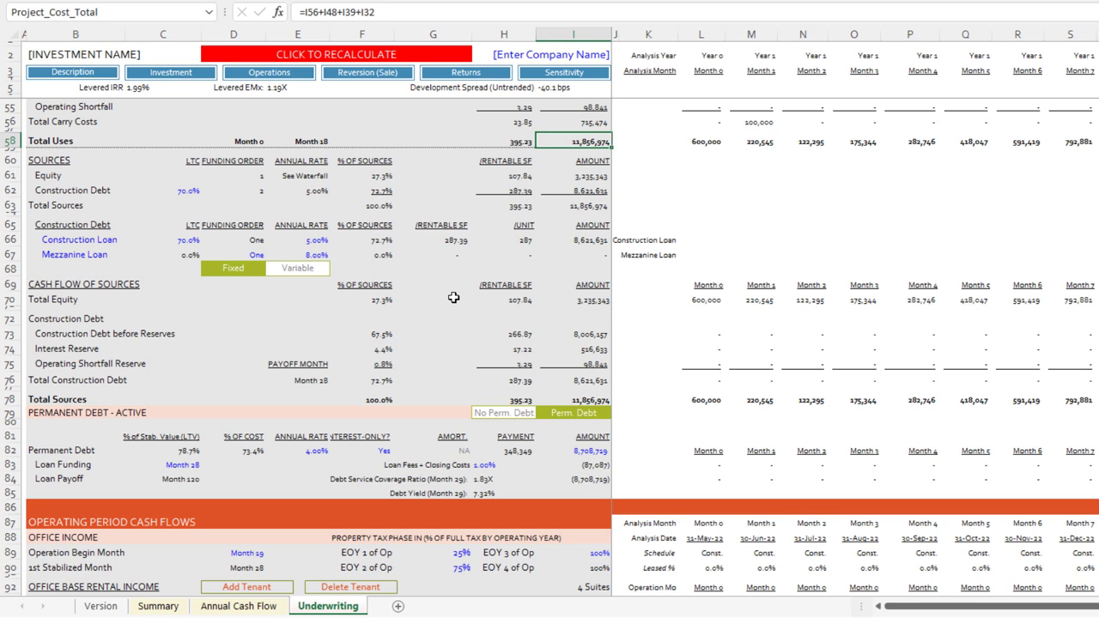
Step: Recalculate the model and check the Equity amount and Construction Debt's share of sources
{"action": "left_click", "coordinate": [374, 376]}
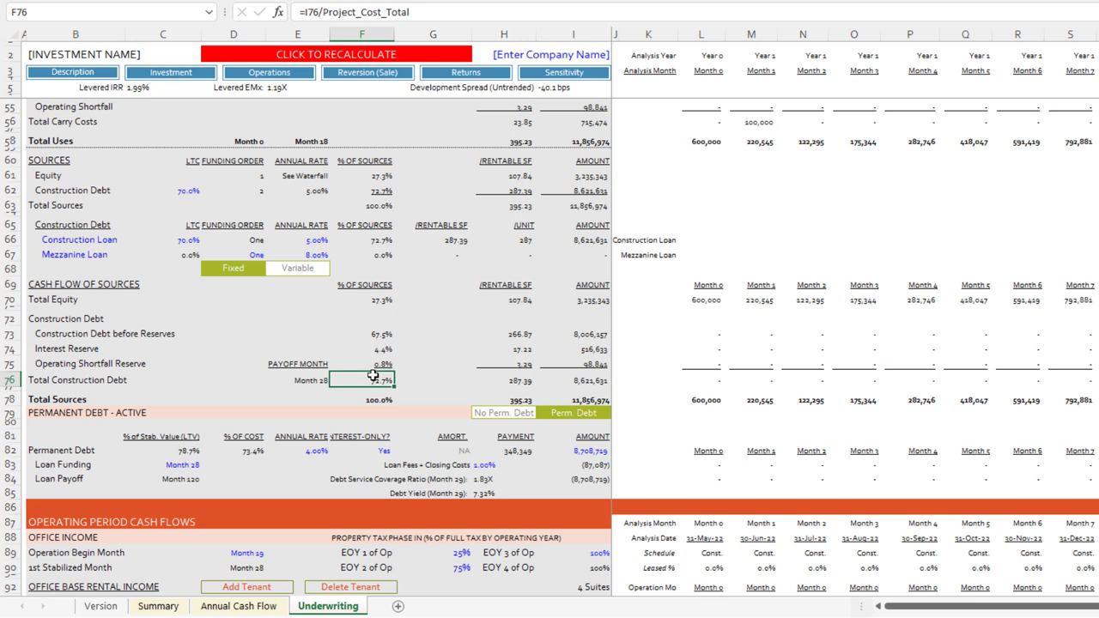
{"action": "scroll", "coordinate": [449, 289], "scroll_direction": "up", "scroll_amount": 1}
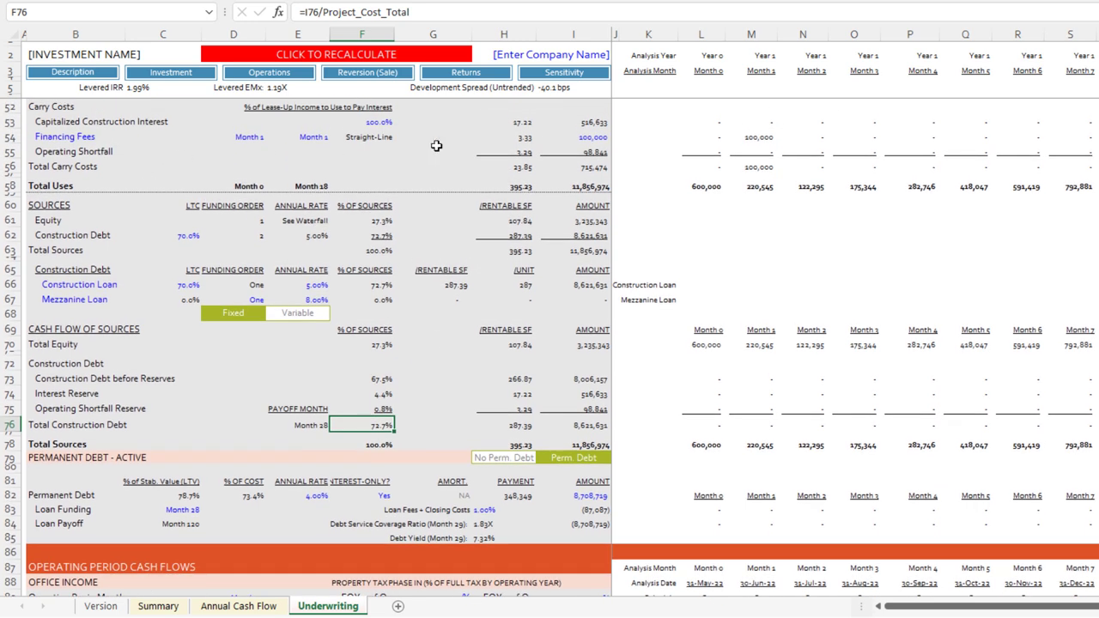
{"action": "left_click", "coordinate": [596, 151]}
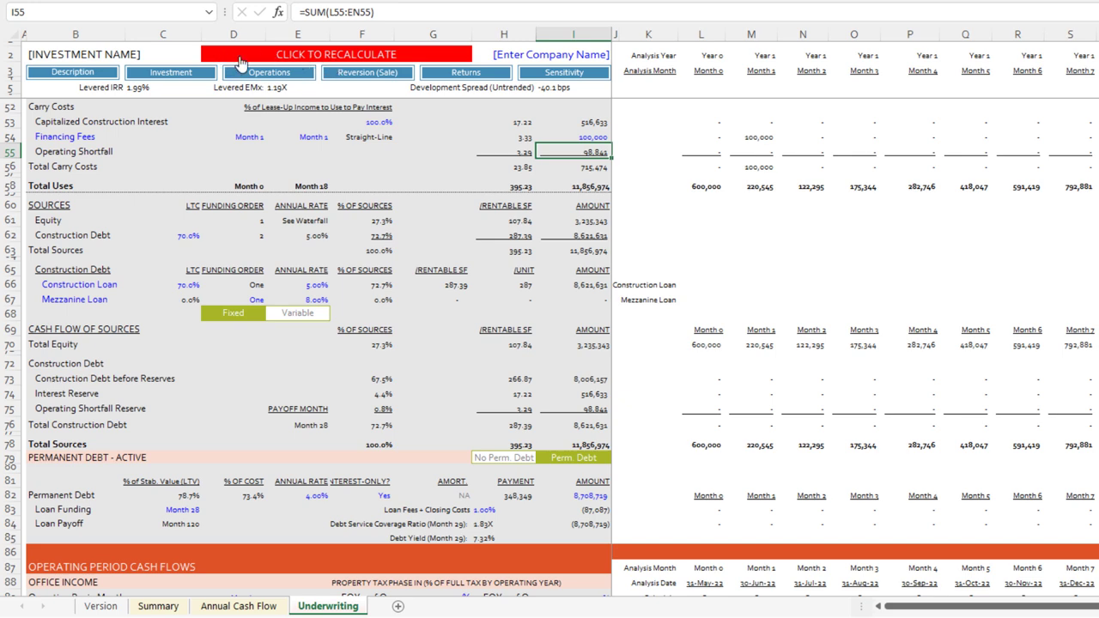
{"action": "left_click", "coordinate": [349, 58]}
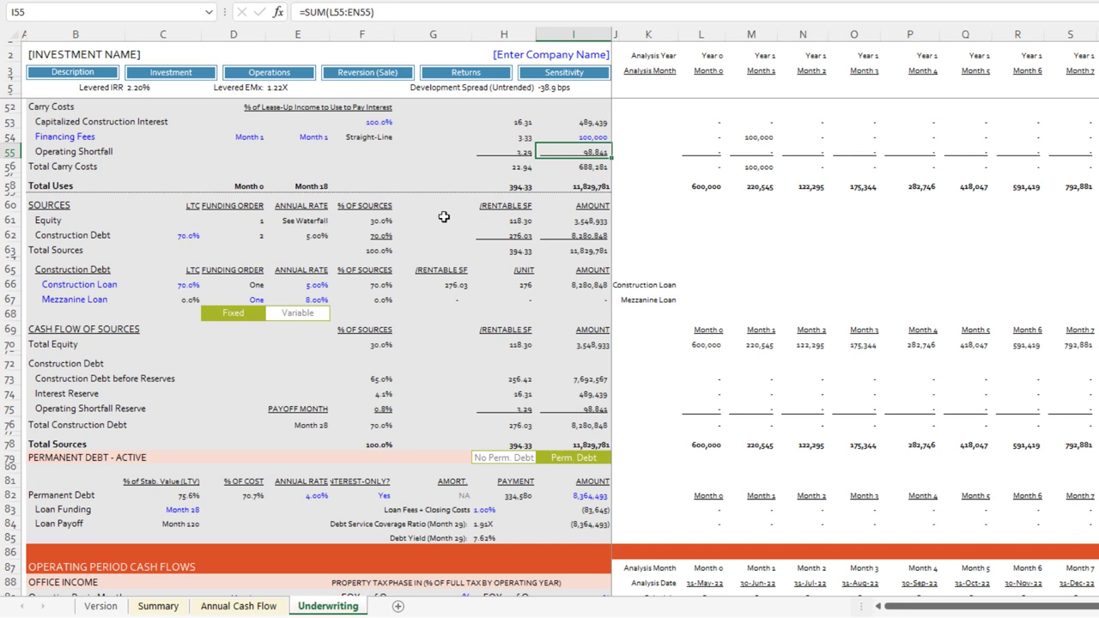
{"action": "left_click", "coordinate": [586, 223]}
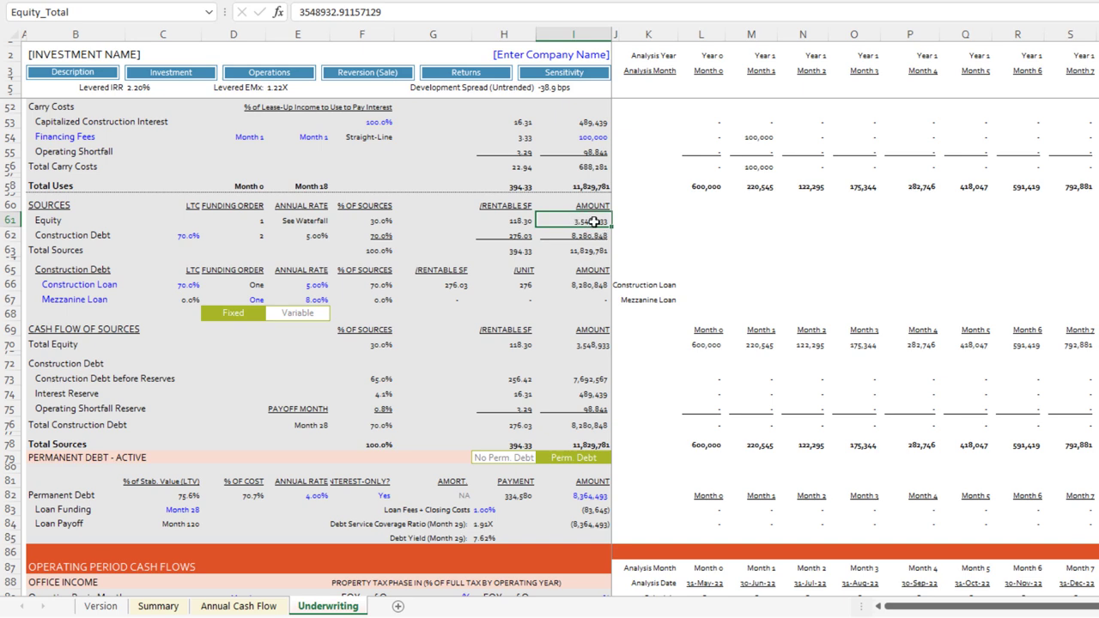
{"action": "left_click_drag", "start_coordinate": [402, 14], "coordinate": [296, 13]}
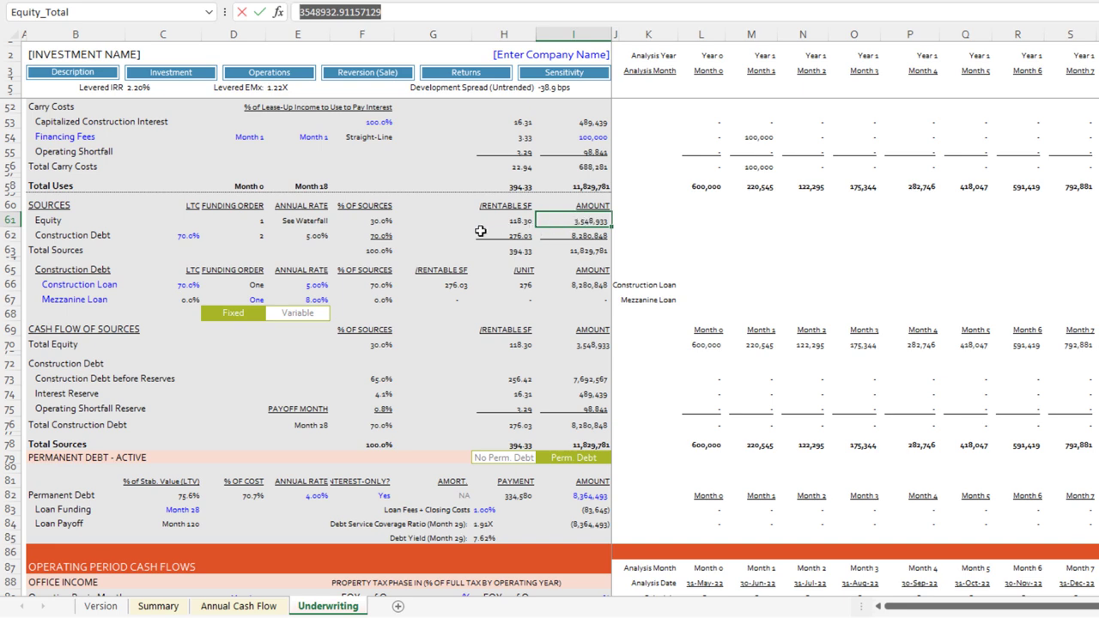
{"action": "left_click", "coordinate": [366, 235]}
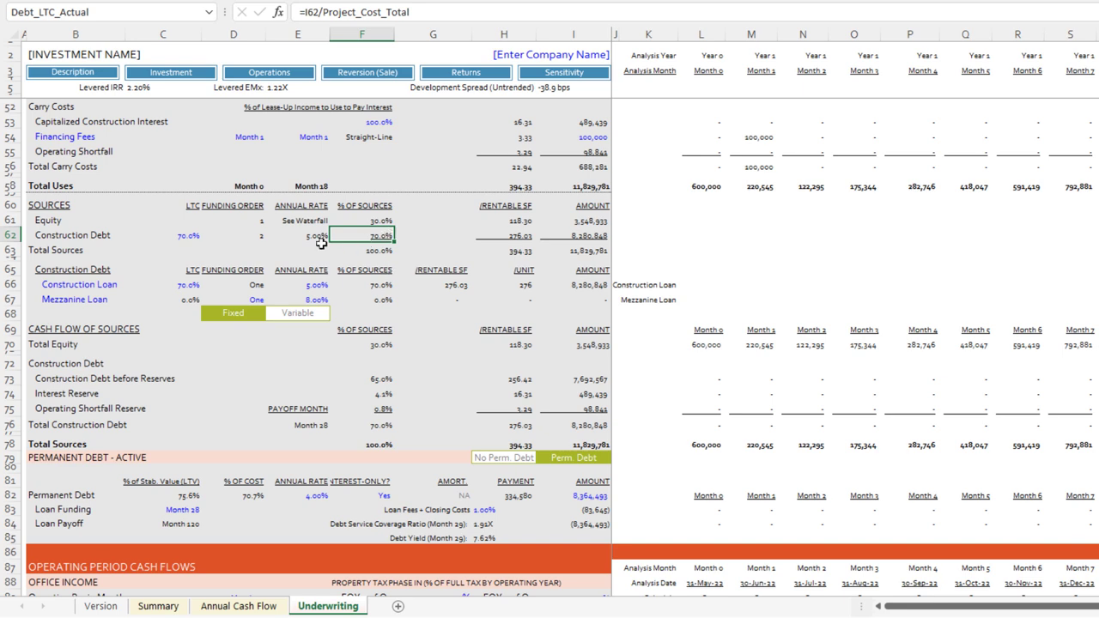
Step: Set the total Construction Debt's target LTC to 75% and recalculate the model to match it
{"action": "left_click", "coordinate": [188, 235]}
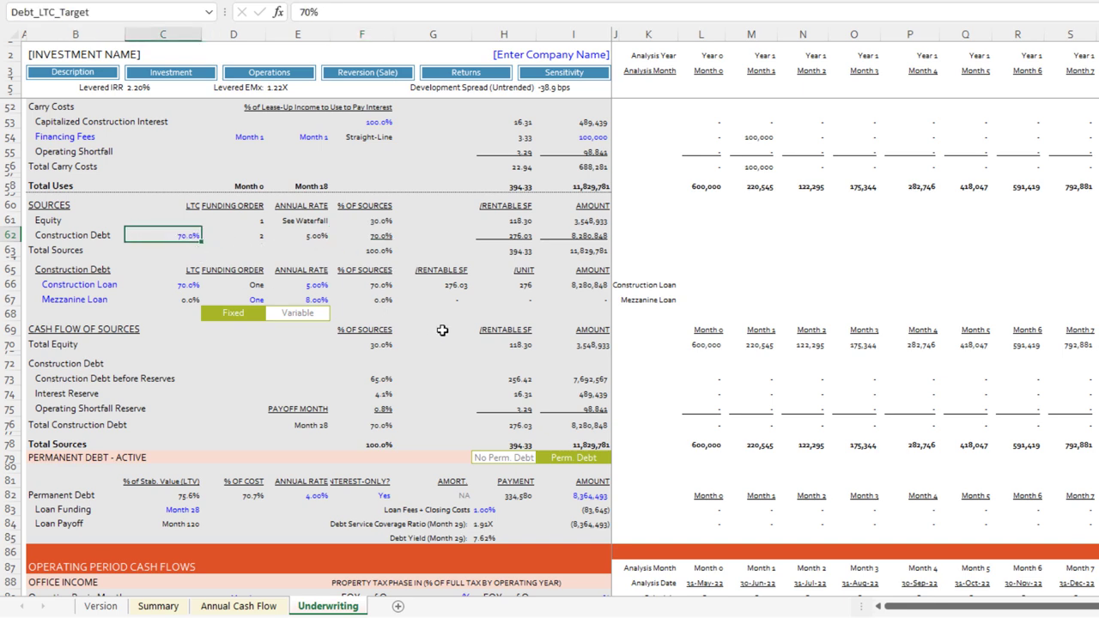
{"action": "type", "text": "75"}
{"action": "key", "text": "Return"}
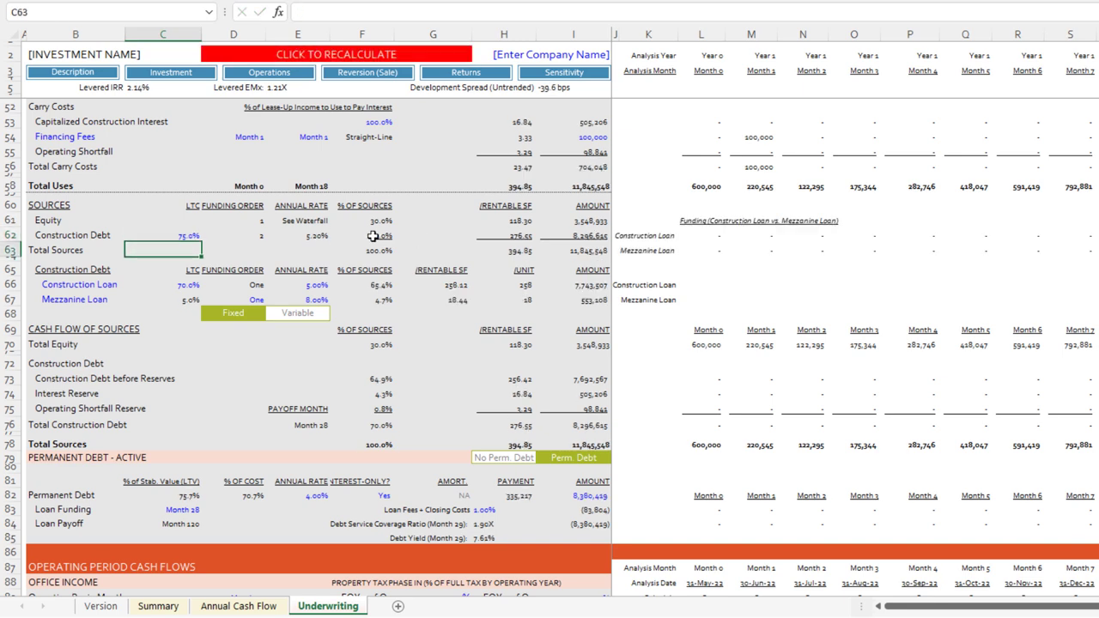
{"action": "left_click", "coordinate": [375, 236]}
{"action": "left_click", "coordinate": [208, 236]}
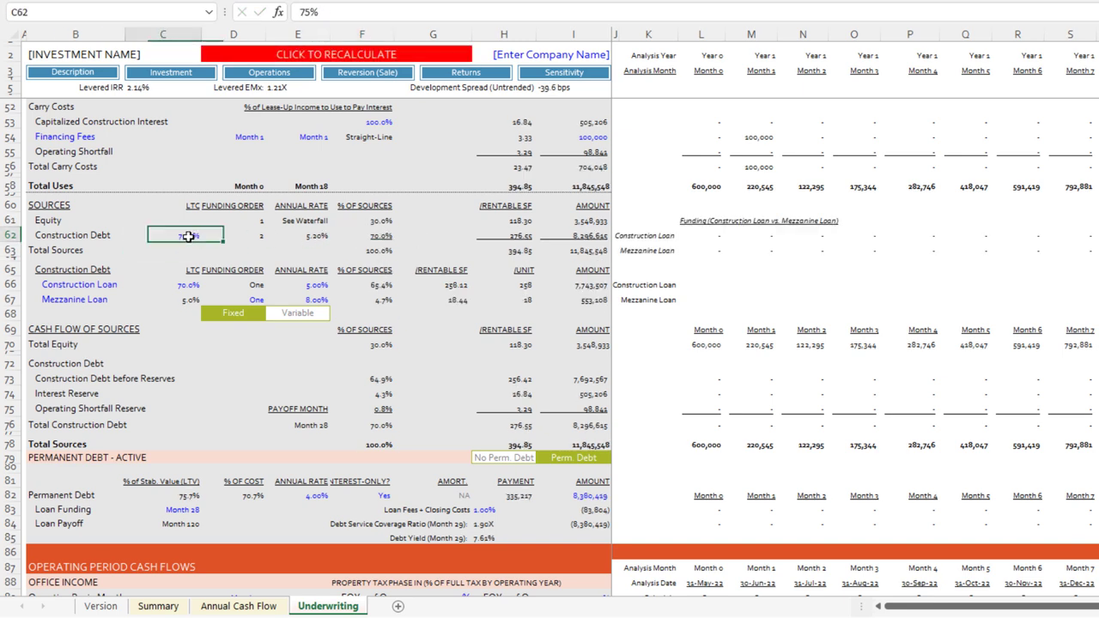
{"action": "left_click", "coordinate": [371, 235]}
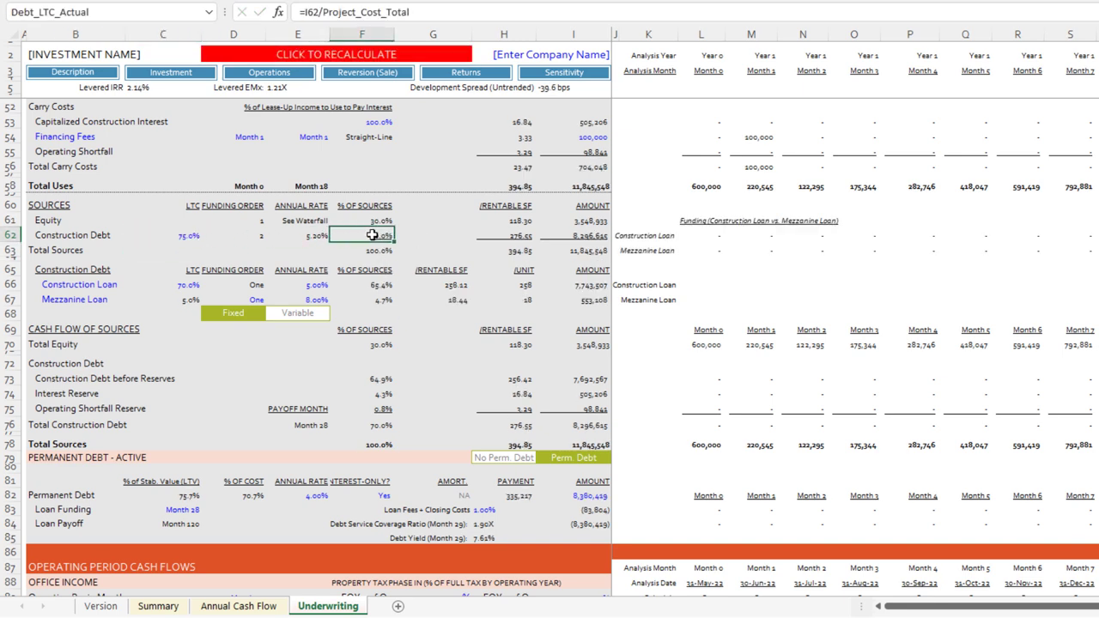
{"action": "left_click", "coordinate": [339, 58]}
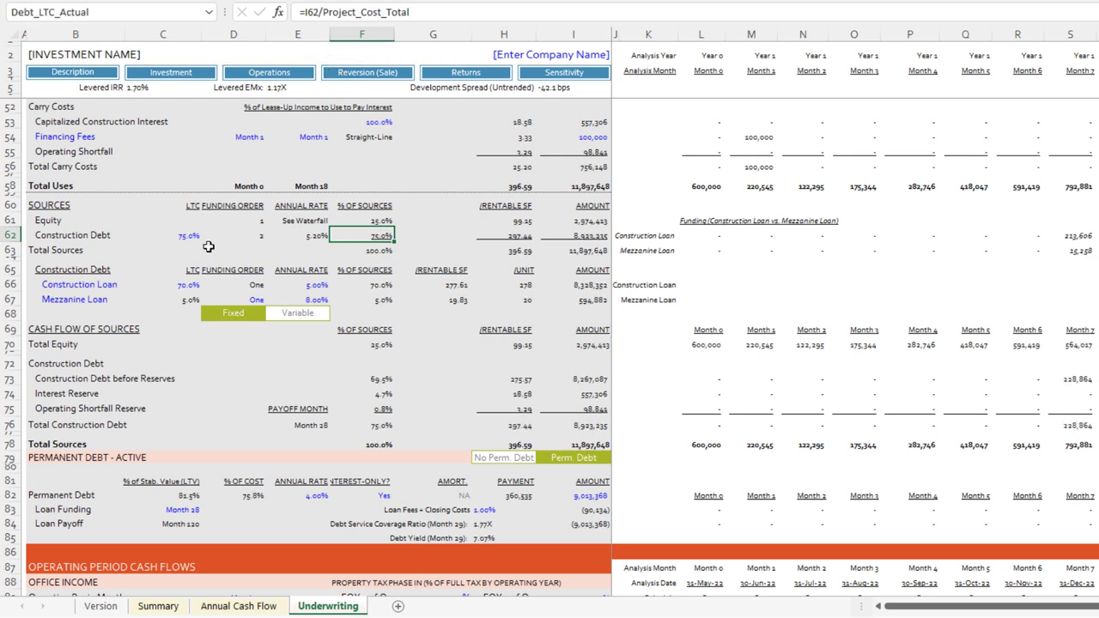
{"action": "left_click", "coordinate": [190, 237]}
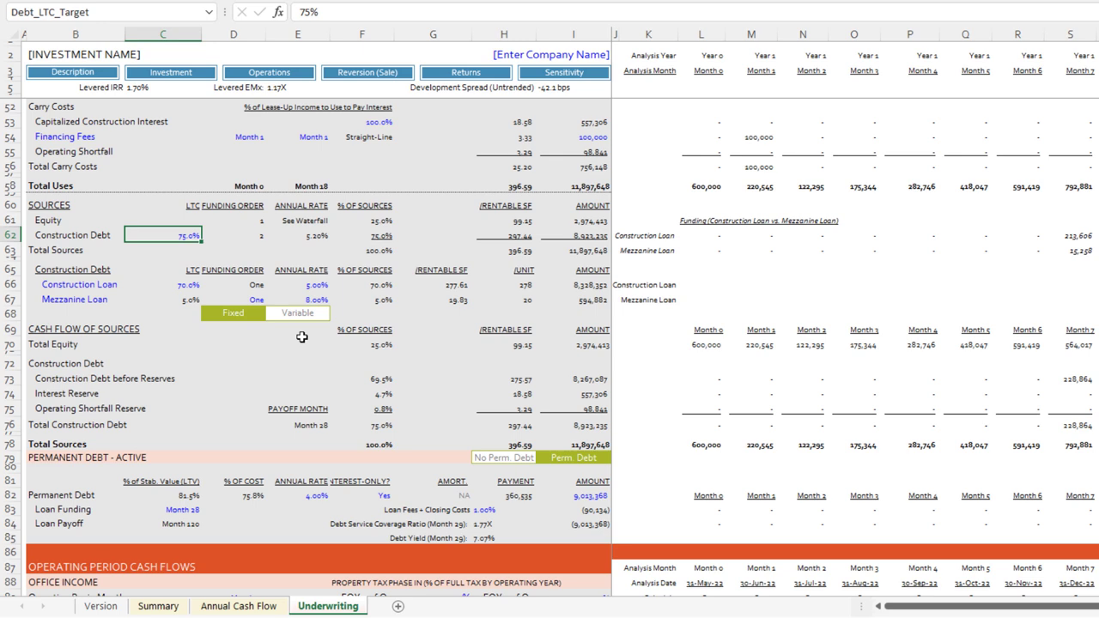
Step: Switch the Permanent Debt section to No Perm. Debt
{"action": "scroll", "coordinate": [351, 312], "scroll_direction": "down", "scroll_amount": 3}
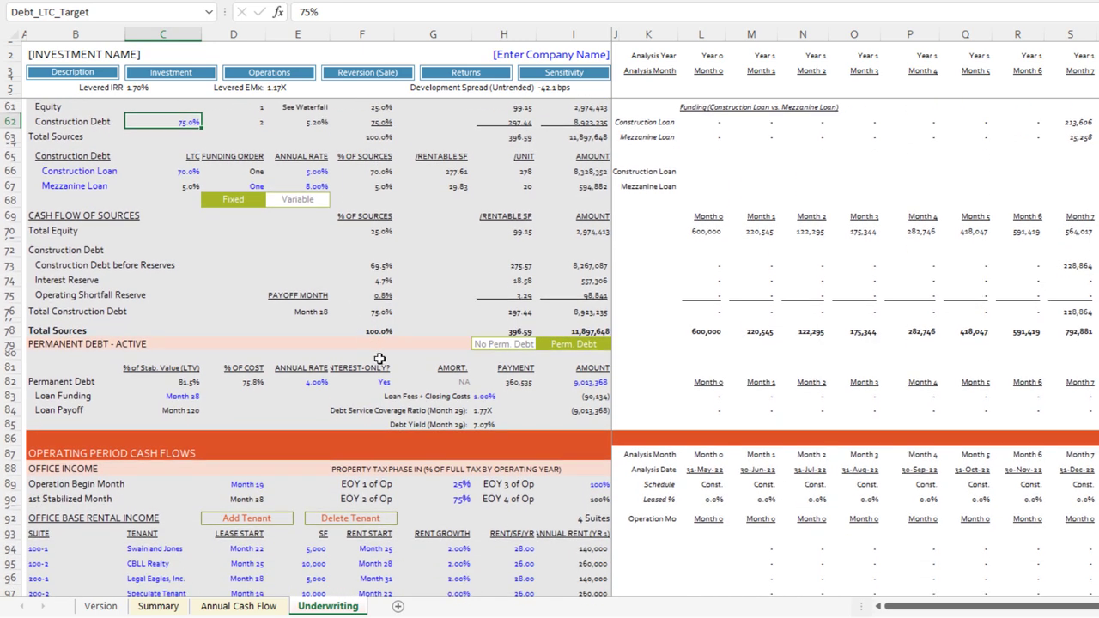
{"action": "left_click_drag", "start_coordinate": [55, 344], "coordinate": [368, 341]}
{"action": "left_click", "coordinate": [414, 344]}
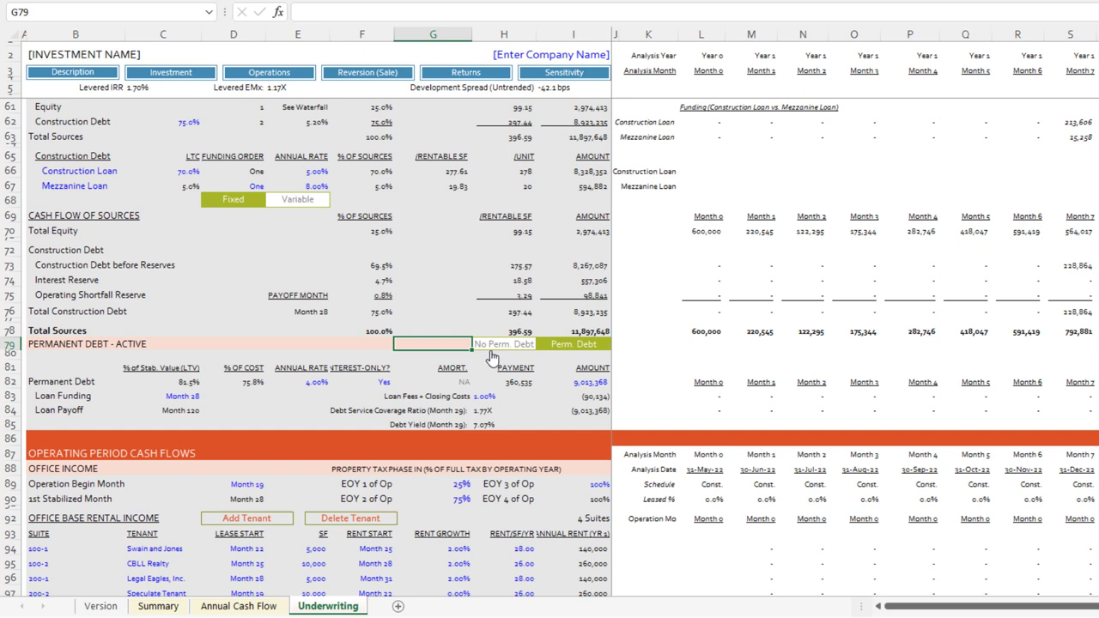
{"action": "left_click", "coordinate": [496, 346]}
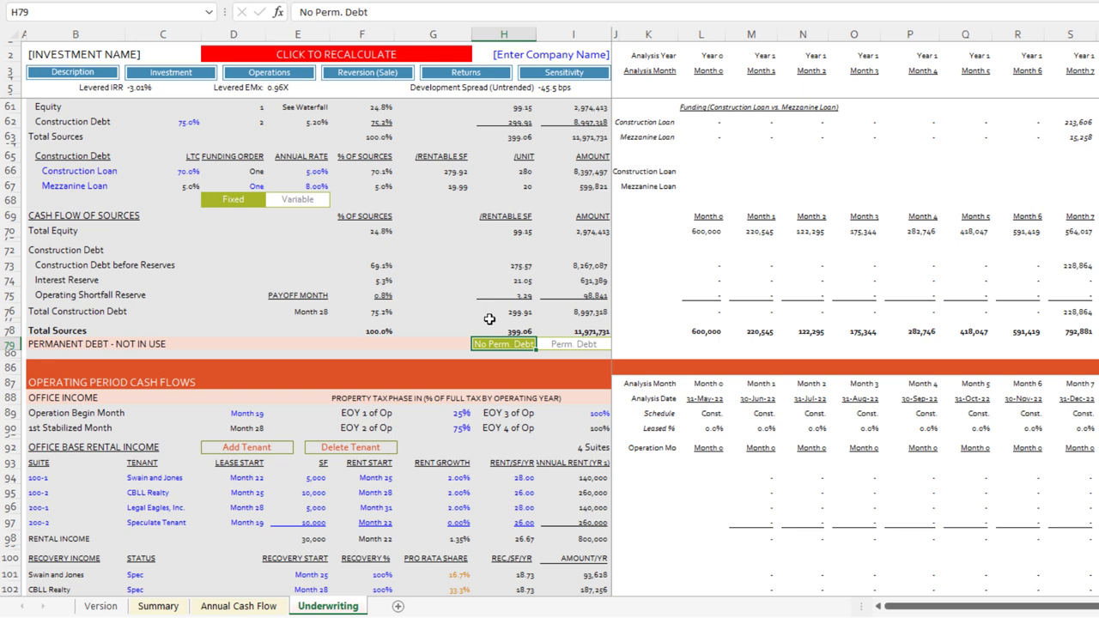
Step: Switch the Permanent Debt section to Perm. Debt and review the construction debt rows above it
{"action": "left_click", "coordinate": [556, 347]}
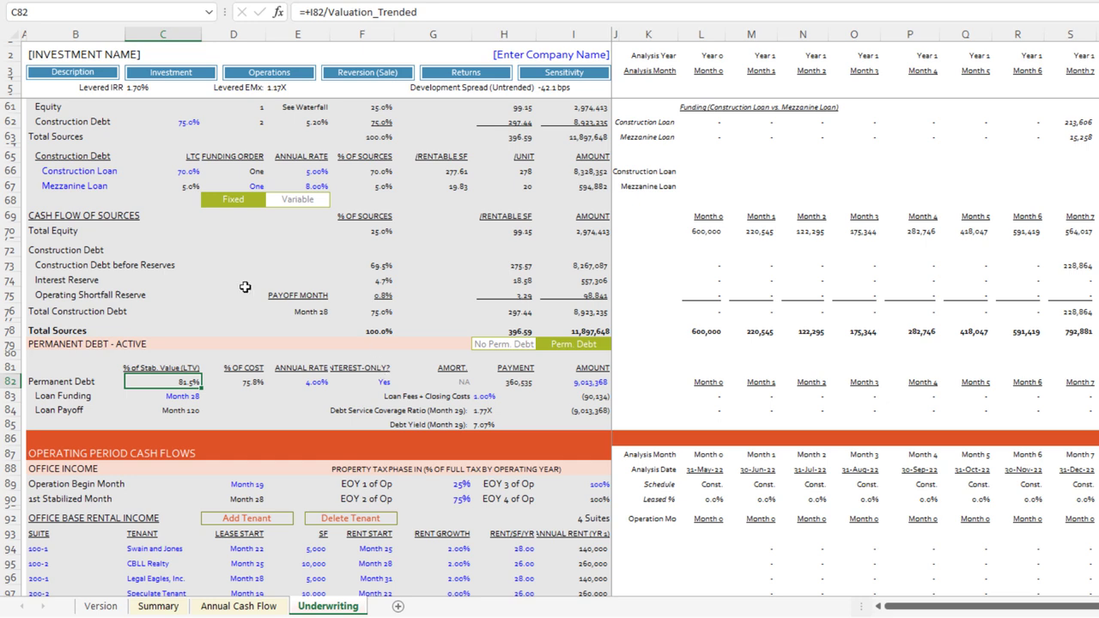
{"action": "left_click_drag", "start_coordinate": [58, 250], "coordinate": [322, 290]}
{"action": "left_click", "coordinate": [404, 280]}
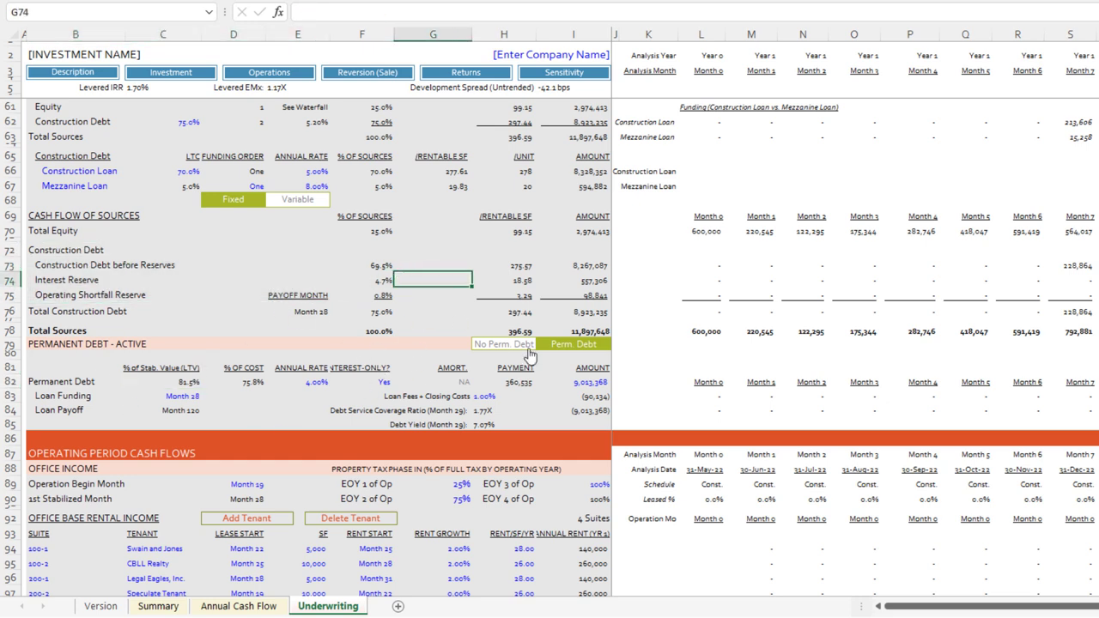
{"action": "scroll", "coordinate": [350, 342], "scroll_direction": "down", "scroll_amount": 2}
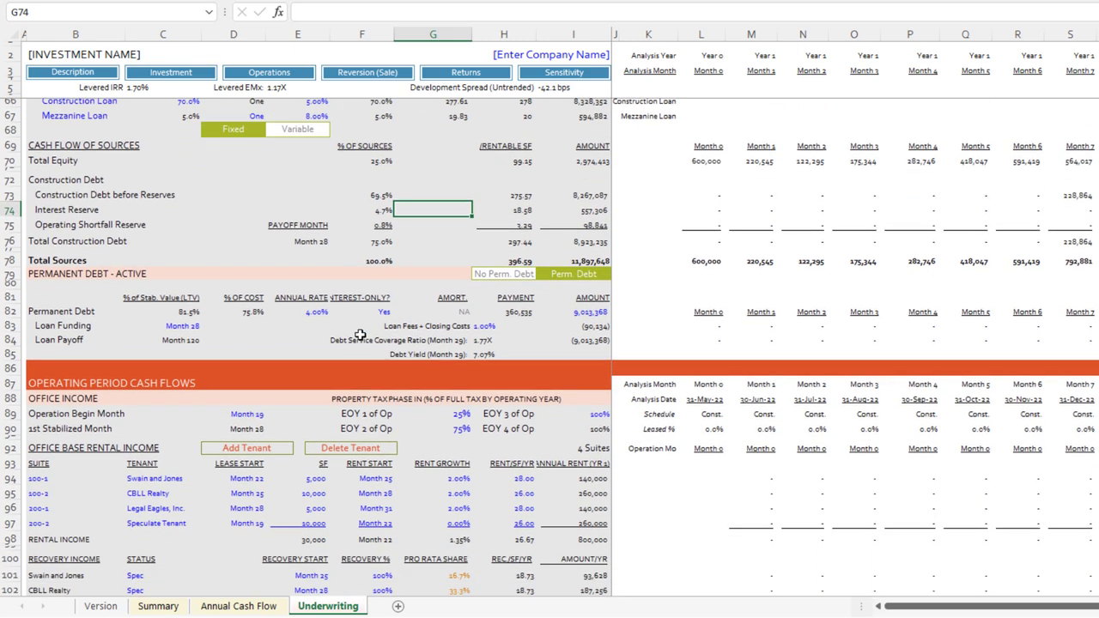
{"action": "scroll", "coordinate": [601, 344], "scroll_direction": "up", "scroll_amount": 1}
Step: Check the Permanent Debt amount's formula and set Loan Fees + Closing Costs to 1.25%
{"action": "left_click", "coordinate": [601, 338]}
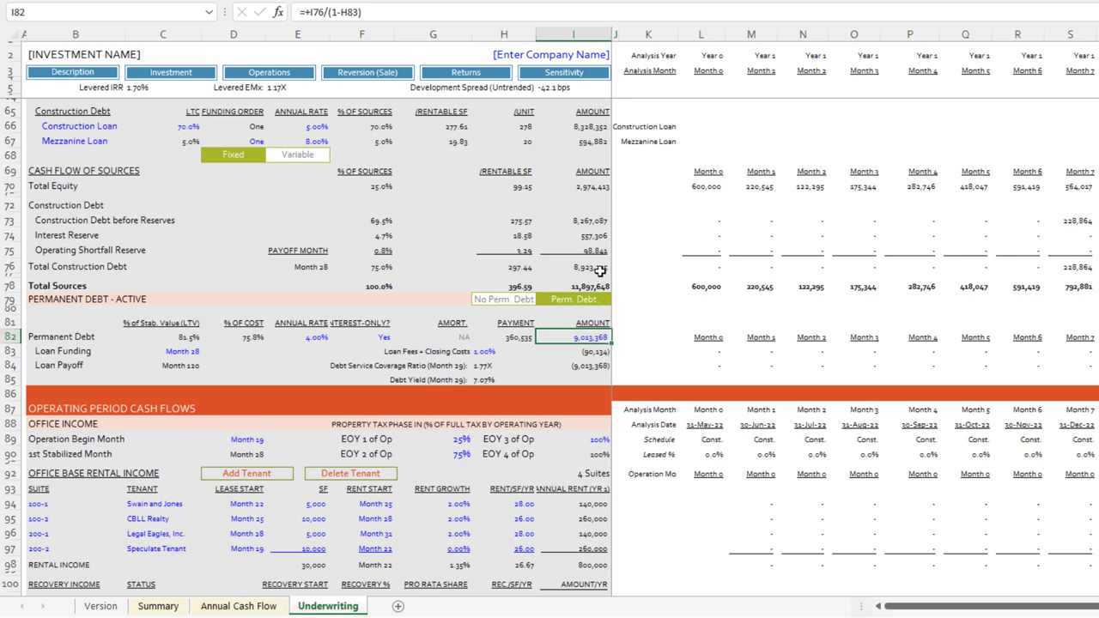
{"action": "left_click", "coordinate": [497, 351]}
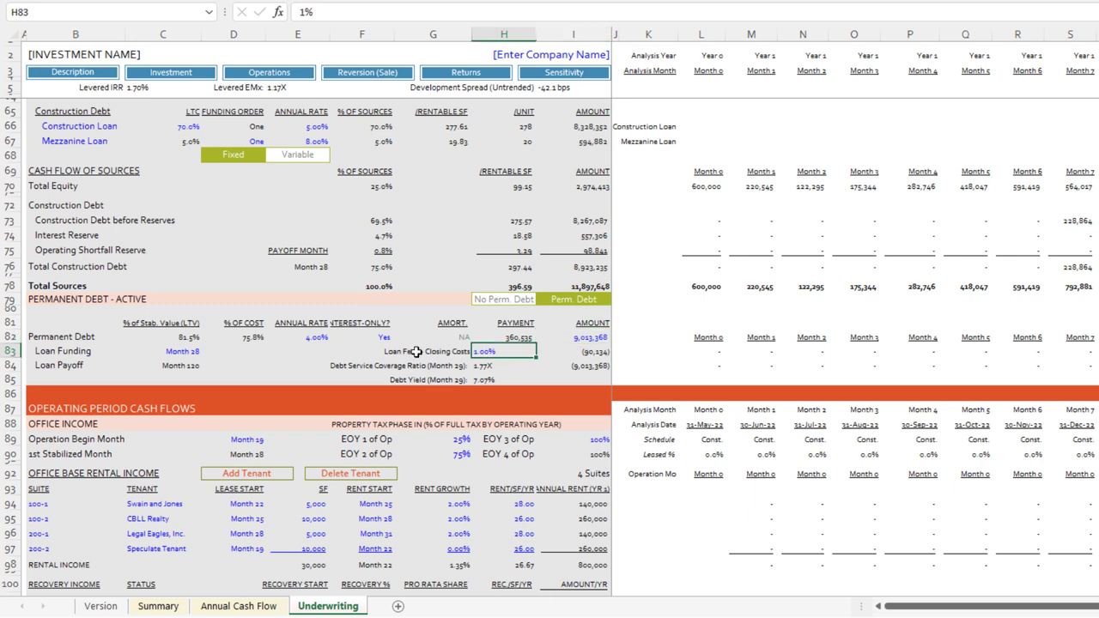
{"action": "left_click", "coordinate": [415, 352]}
{"action": "left_click", "coordinate": [485, 352]}
{"action": "left_click", "coordinate": [500, 366]}
{"action": "key", "text": "Up"}
{"action": "type", "text": "1.25"}
{"action": "key", "text": "Return"}
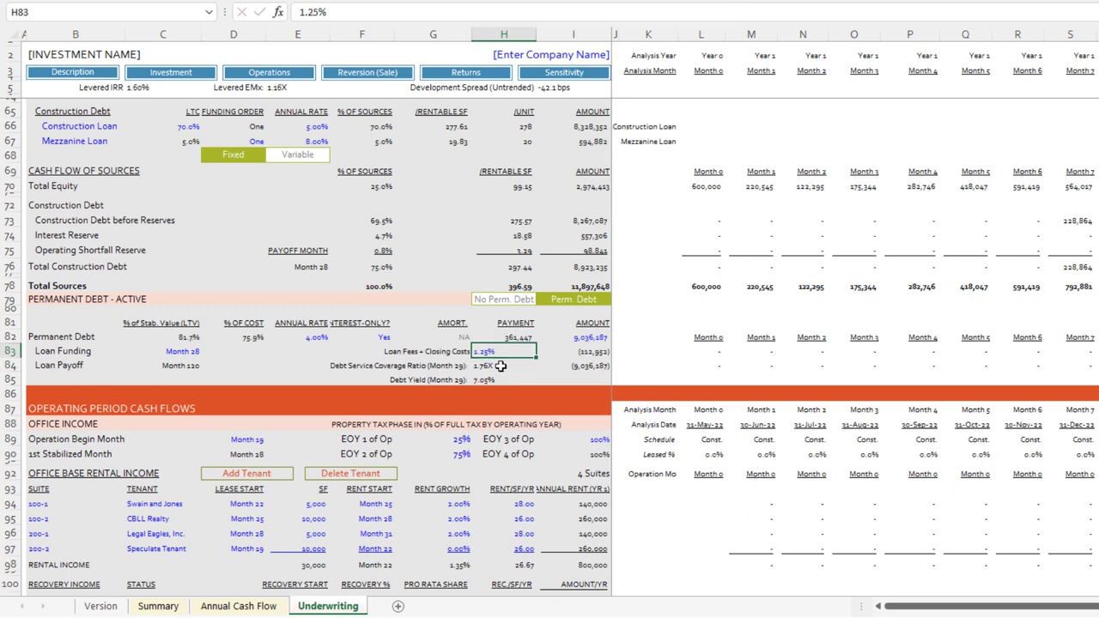
Step: Set the Permanent Debt's annual rate to 4.25%
{"action": "key", "text": "Up"}
{"action": "key", "text": "Left"}
{"action": "key", "text": "Left"}
{"action": "key", "text": "Left"}
{"action": "key", "text": "Left"}
{"action": "key", "text": "Left"}
{"action": "key", "text": "Right"}
{"action": "key", "text": "Right"}
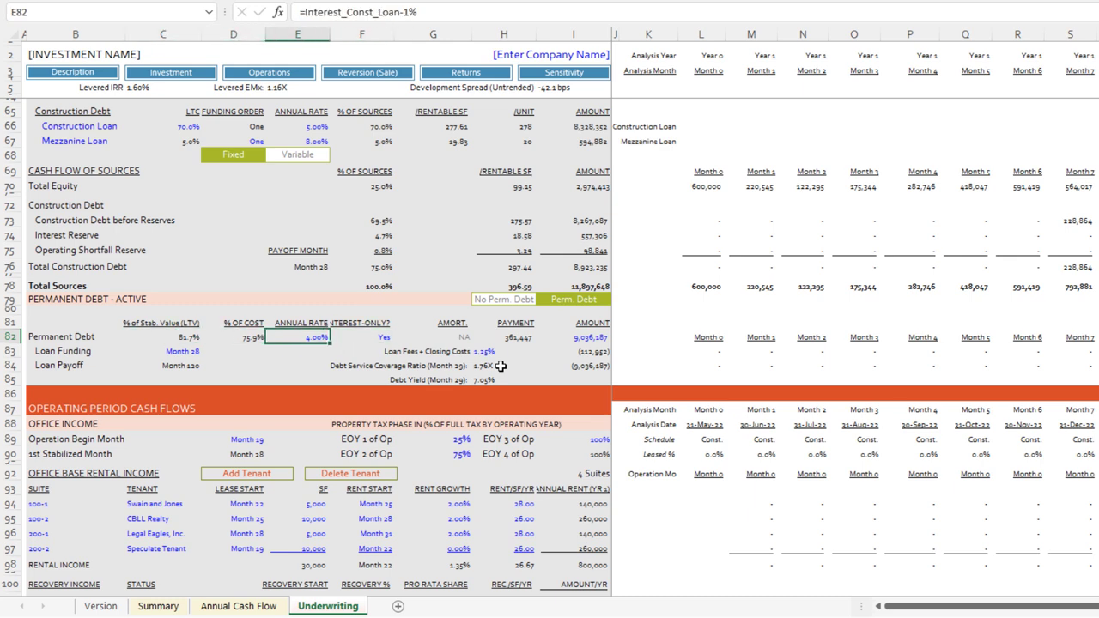
{"action": "type", "text": "4.25"}
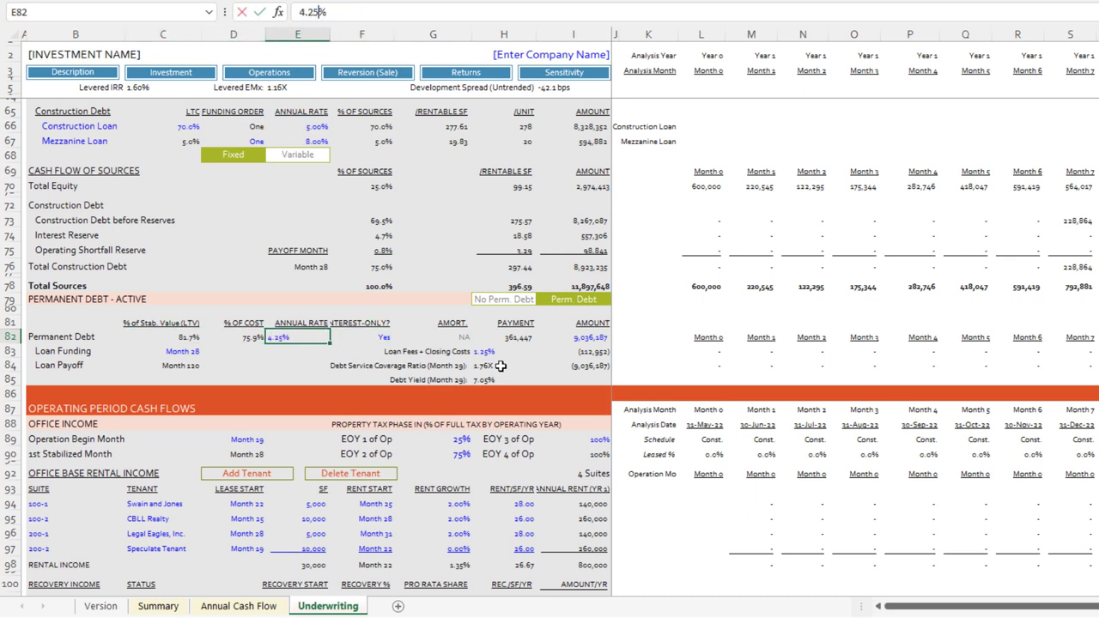
{"action": "key", "text": "Return"}
Step: Set the Permanent Debt's Interest-Only option to No
{"action": "key", "text": "Up"}
{"action": "key", "text": "Right"}
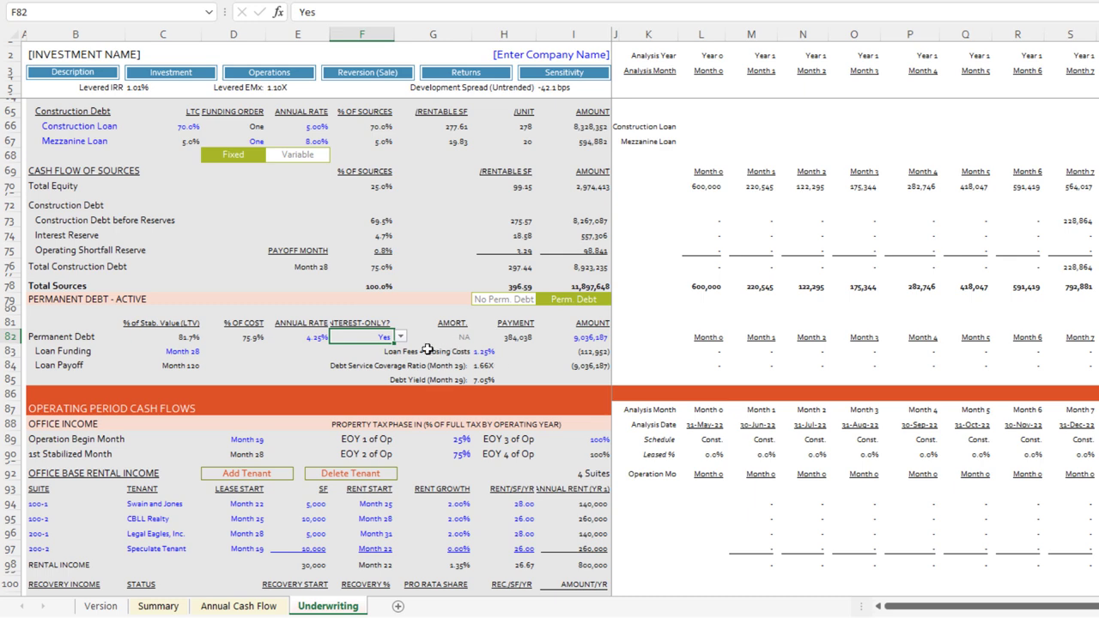
{"action": "left_click", "coordinate": [401, 336]}
{"action": "left_click", "coordinate": [383, 359]}
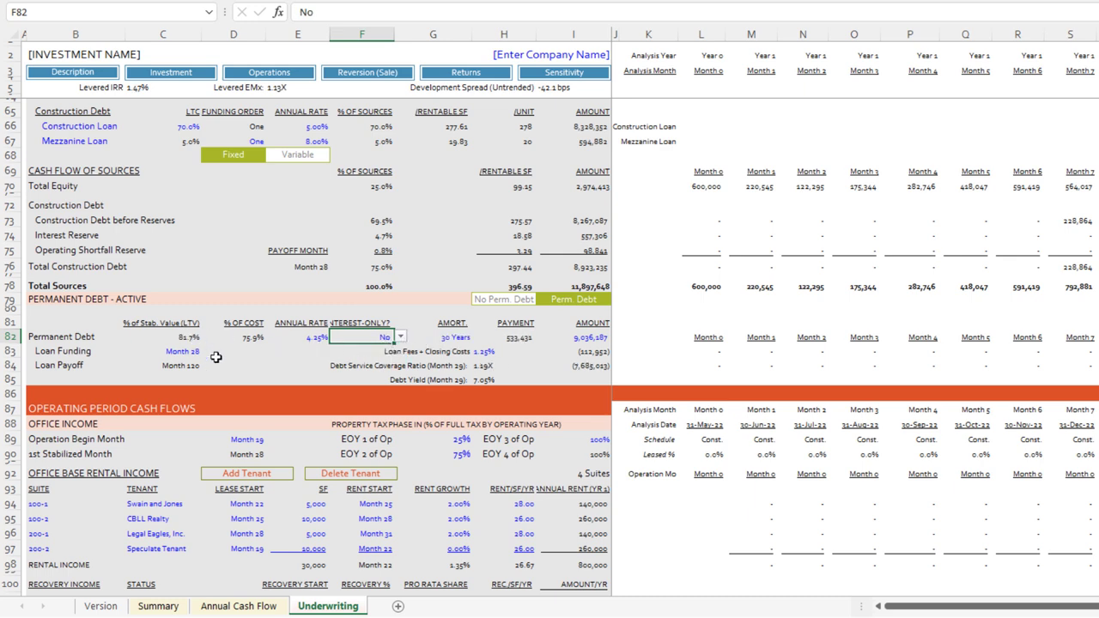
Step: Examine the formulas behind the Permanent Debt's amount, LTV and percentage of cost, plus the Loan Funding month
{"action": "left_click", "coordinate": [571, 339]}
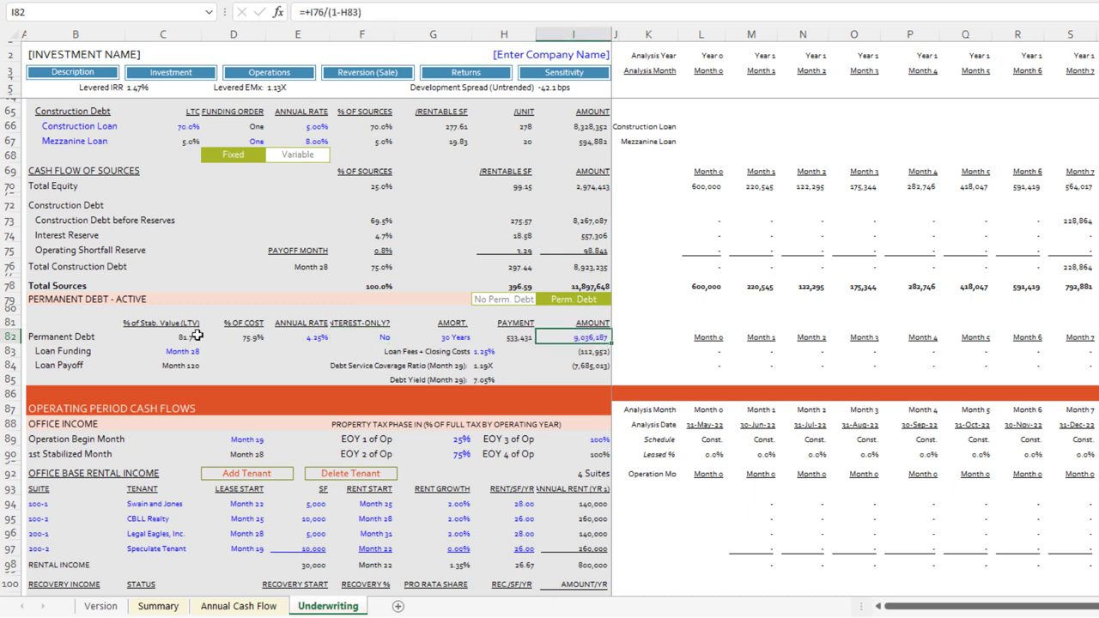
{"action": "left_click", "coordinate": [193, 336]}
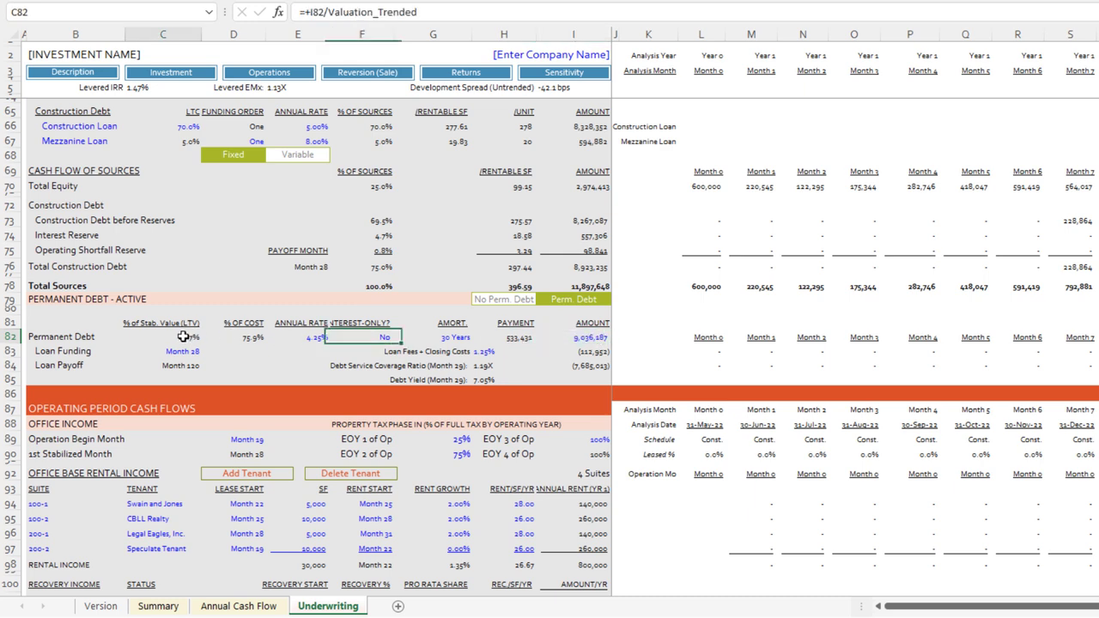
{"action": "left_click", "coordinate": [251, 337]}
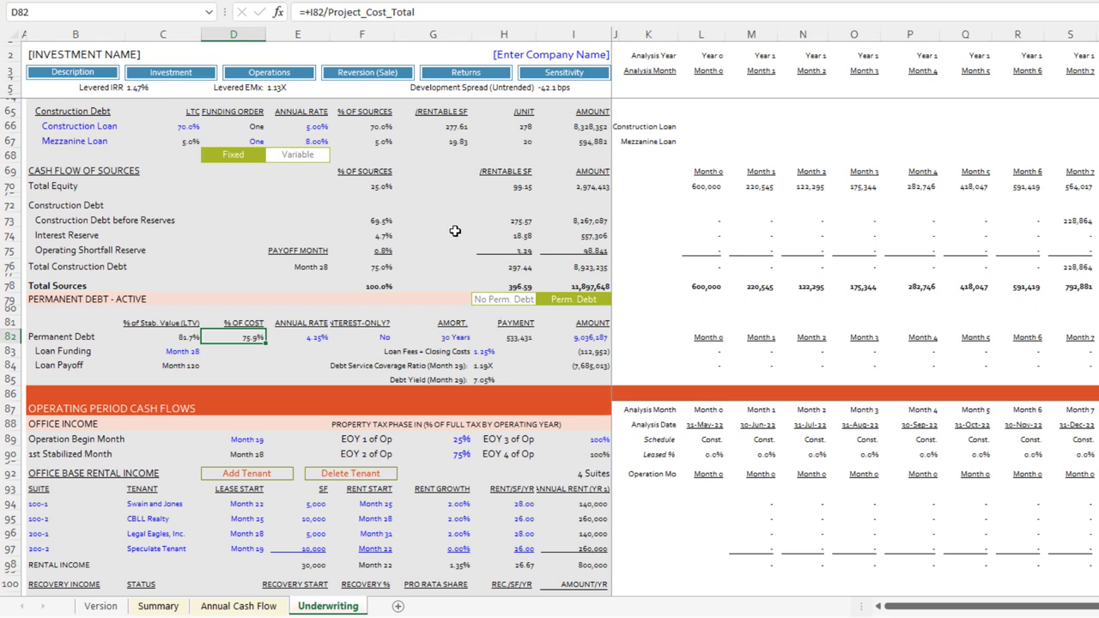
{"action": "scroll", "coordinate": [481, 257], "scroll_direction": "up", "scroll_amount": 2}
{"action": "scroll", "coordinate": [497, 223], "scroll_direction": "down", "scroll_amount": 2}
{"action": "scroll", "coordinate": [497, 224], "scroll_direction": "down", "scroll_amount": 2}
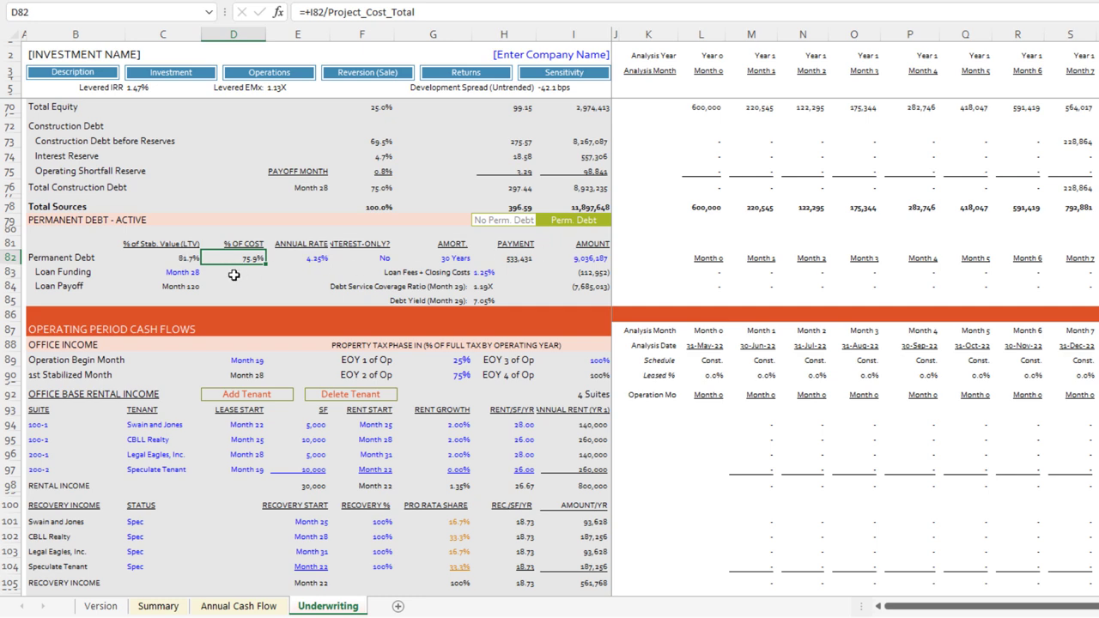
{"action": "left_click", "coordinate": [581, 259]}
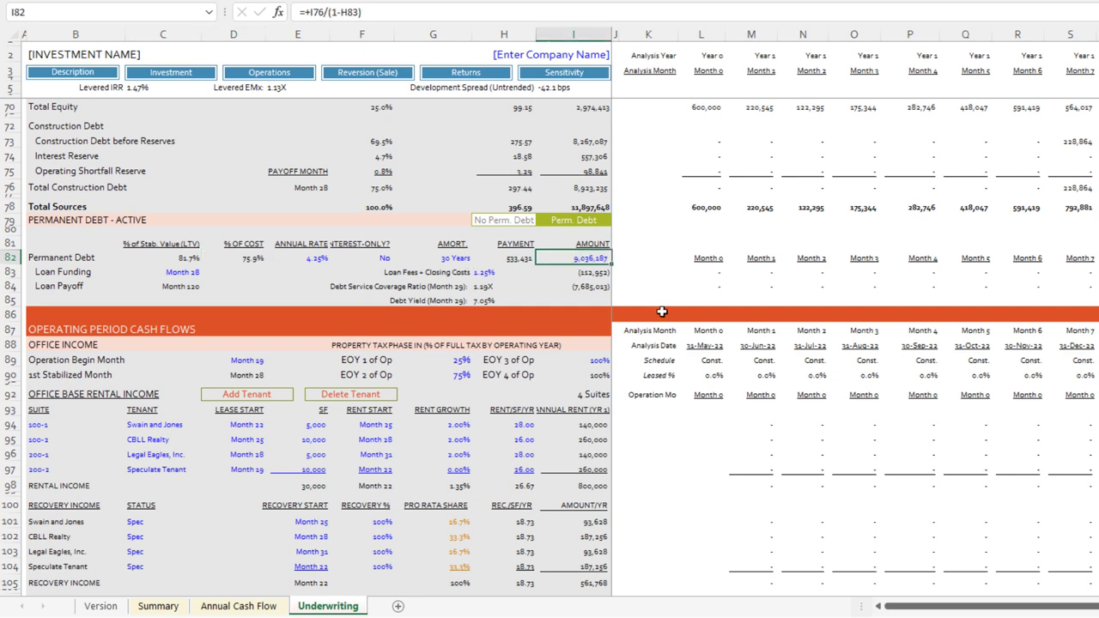
{"action": "key", "text": "F2"}
{"action": "key", "text": "Escape"}
{"action": "left_click", "coordinate": [194, 271]}
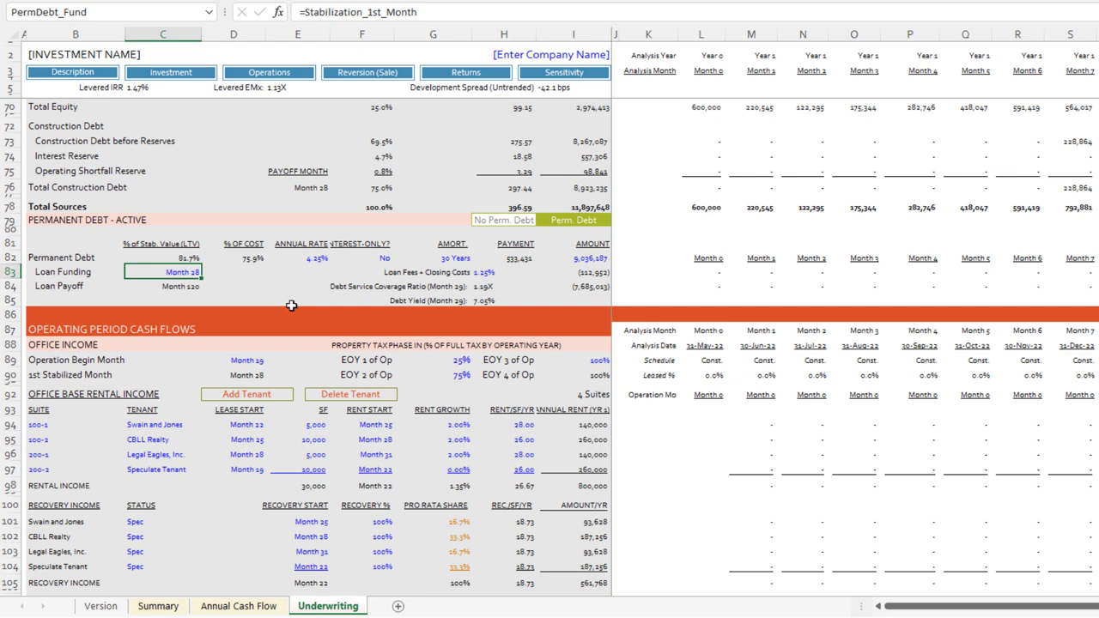
Step: Set the permanent debt's loan funding month to six months past first stabilization with the formula =Stabilization_1st_Month+6
{"action": "key", "text": "F2"}
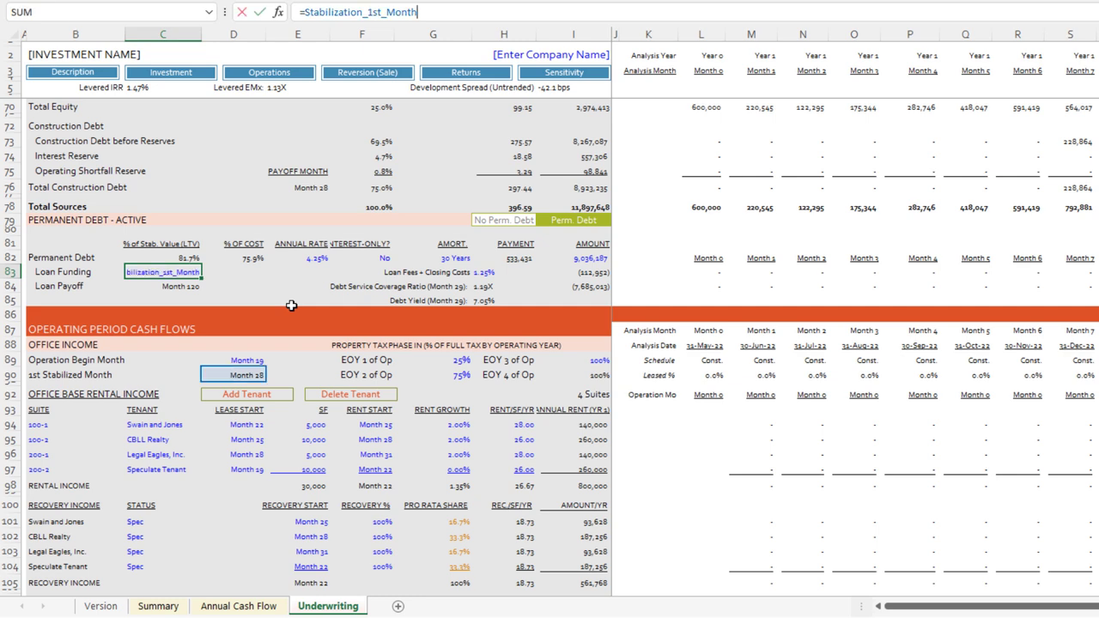
{"action": "key", "text": "Escape"}
{"action": "left_click", "coordinate": [111, 374]}
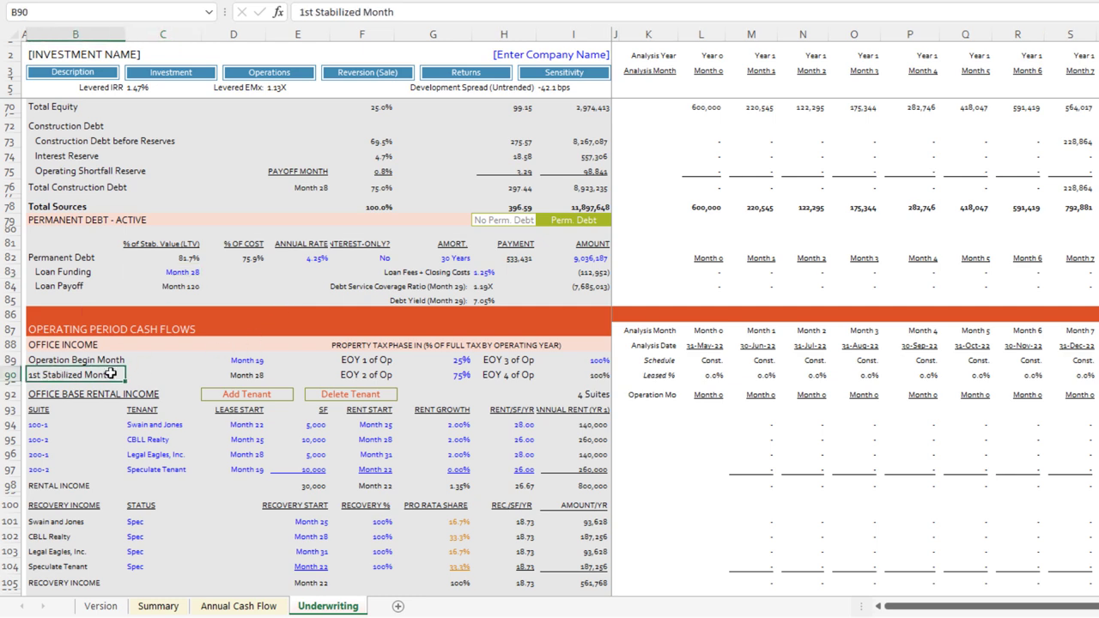
{"action": "left_click", "coordinate": [248, 375]}
{"action": "left_click", "coordinate": [183, 271]}
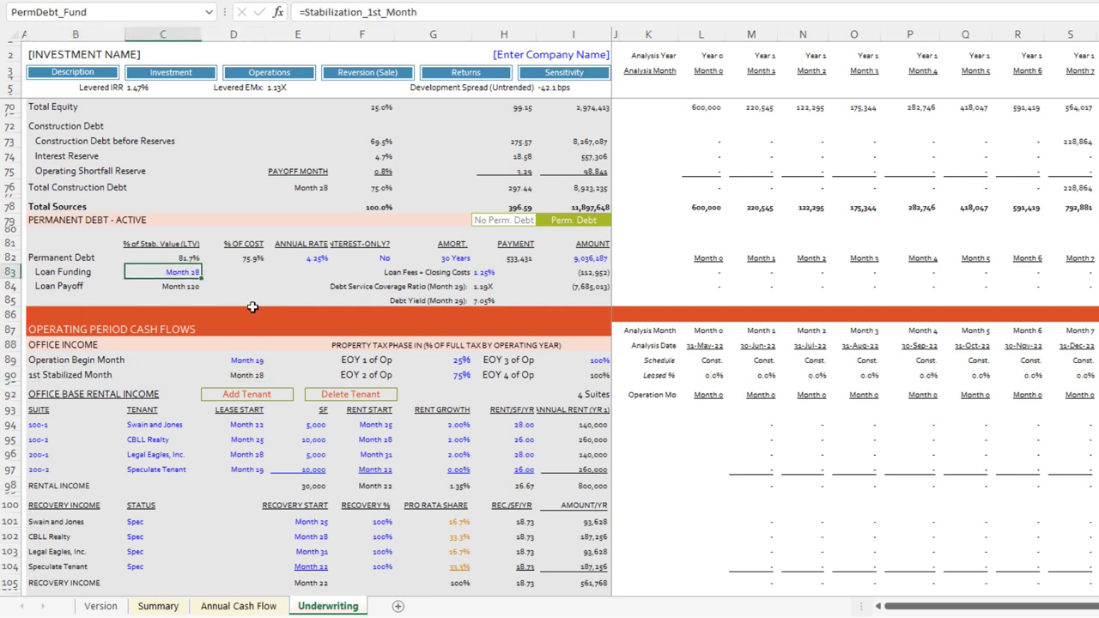
{"action": "key", "text": "F2"}
{"action": "type", "text": "+6"}
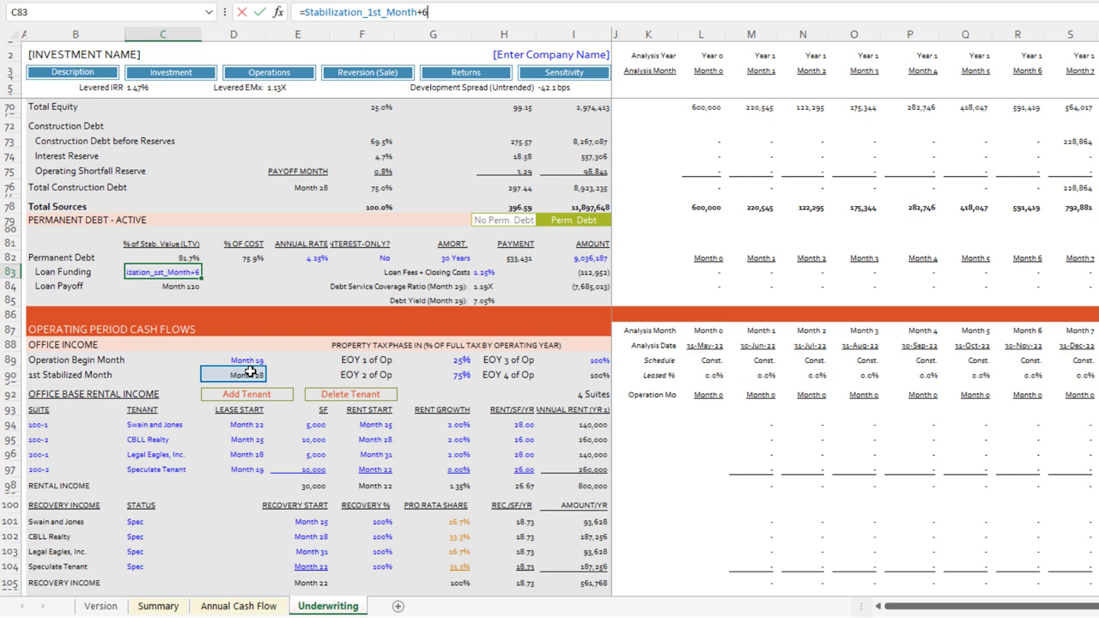
{"action": "key", "text": "ctrl+Return"}
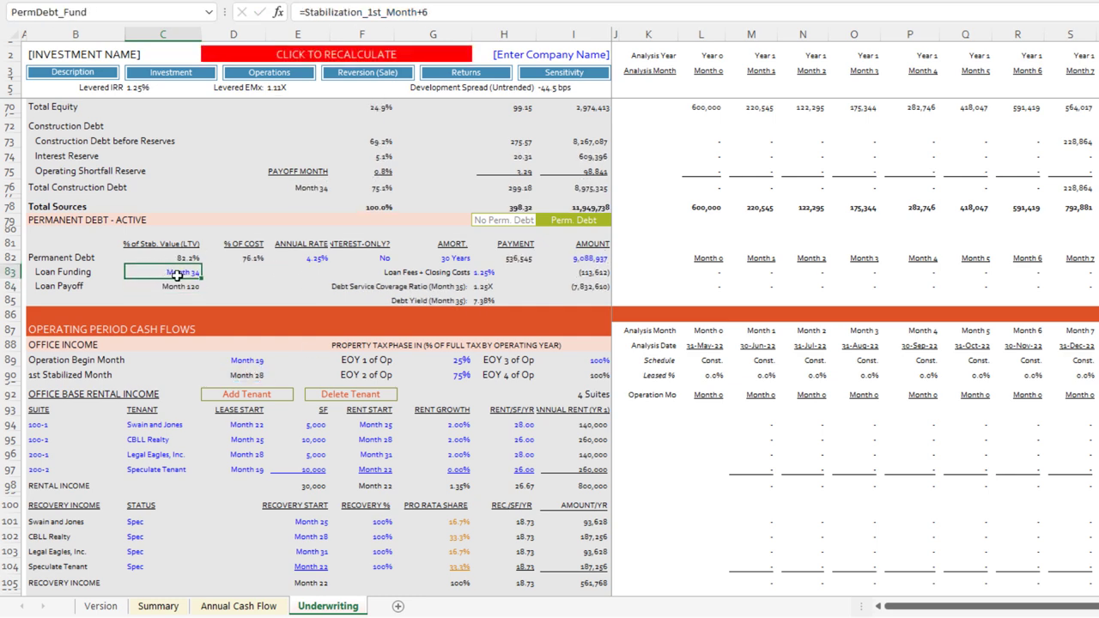
Step: Check the construction debt payoff month against the permanent loan funding month and recalculate the model
{"action": "left_click", "coordinate": [311, 188]}
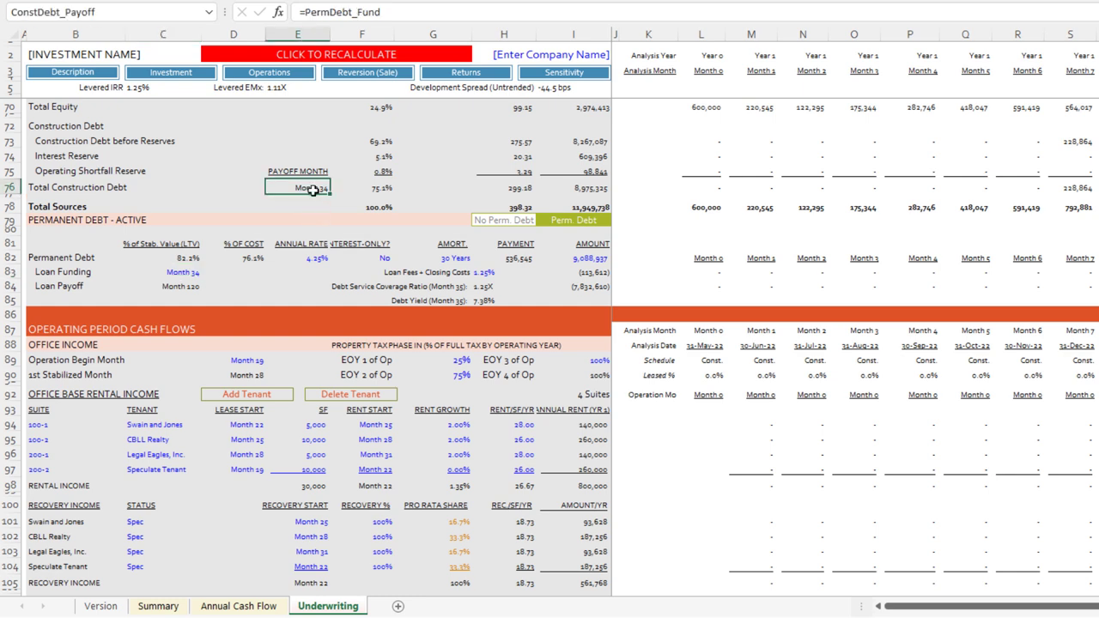
{"action": "left_click", "coordinate": [195, 271]}
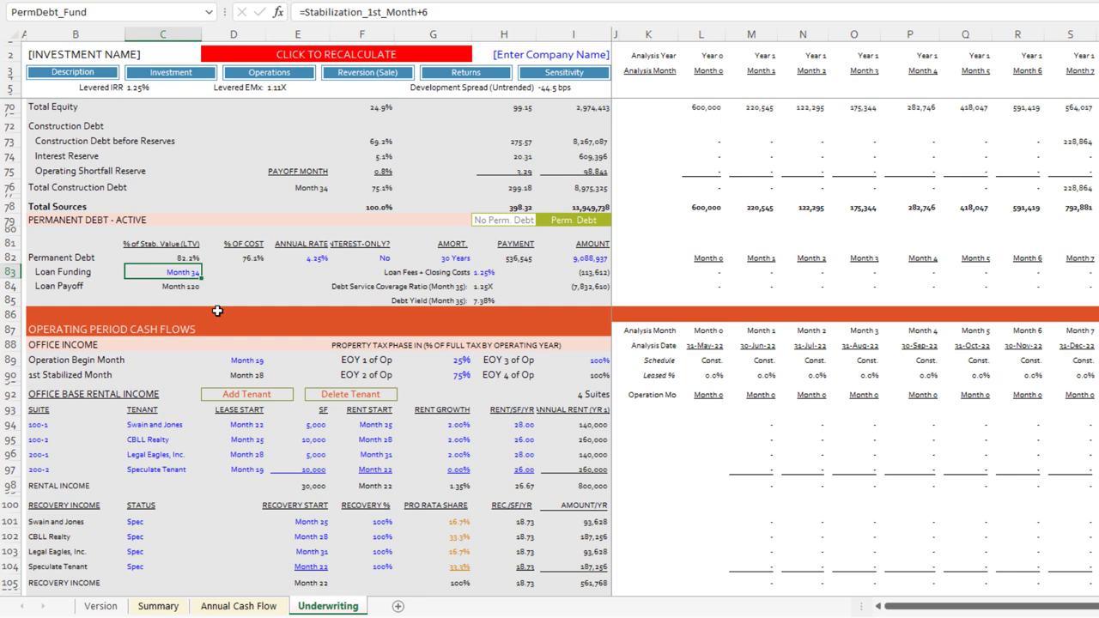
{"action": "left_click", "coordinate": [306, 187]}
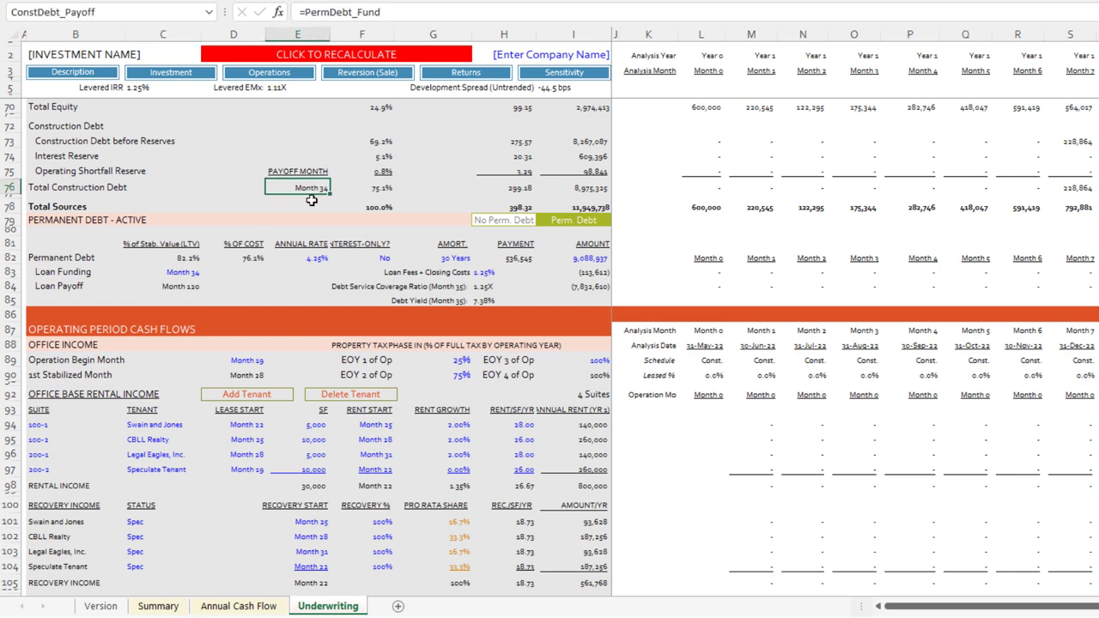
{"action": "left_click", "coordinate": [343, 54]}
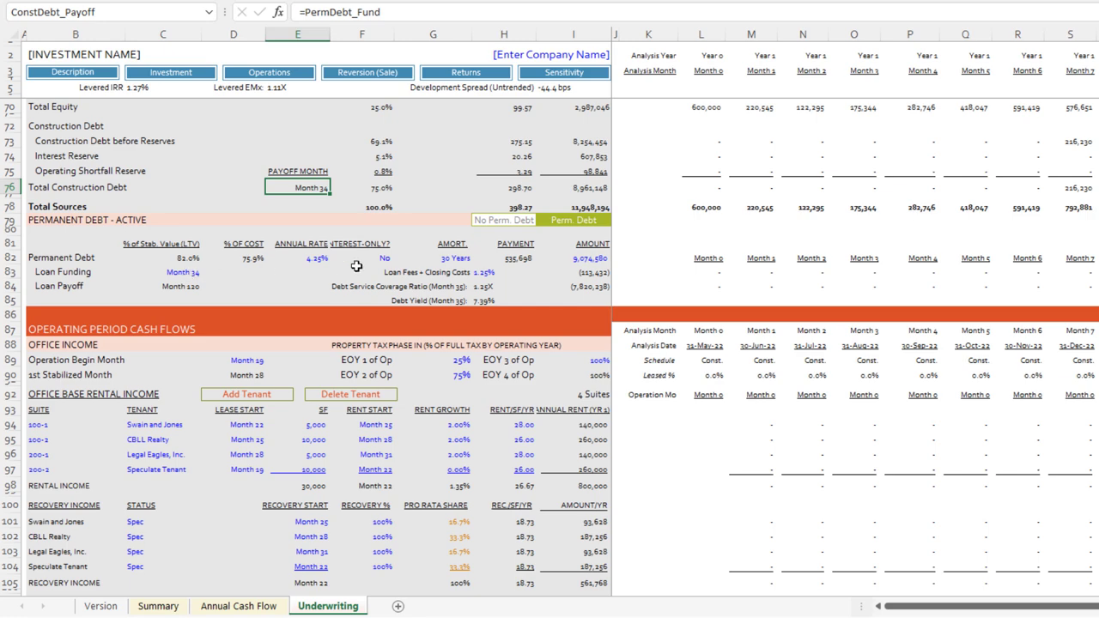
Step: Review the permanent debt amount, the operation begin month and the property tax phase-in percentages by operating year
{"action": "left_click", "coordinate": [577, 257]}
{"action": "scroll", "coordinate": [461, 256], "scroll_direction": "down", "scroll_amount": 3}
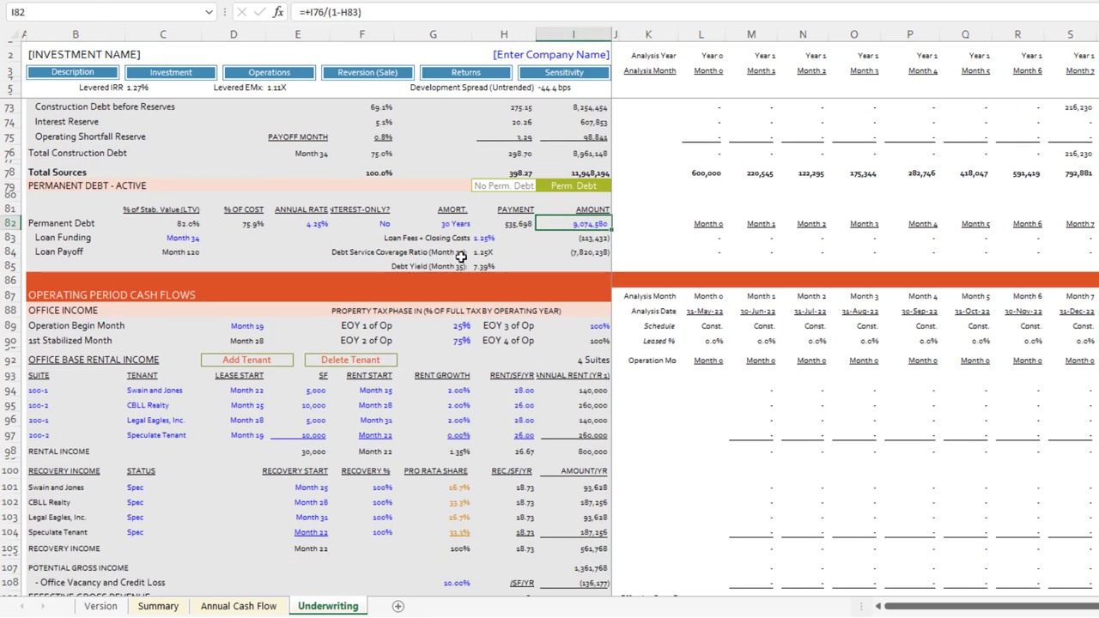
{"action": "scroll", "coordinate": [461, 256], "scroll_direction": "down", "scroll_amount": 2}
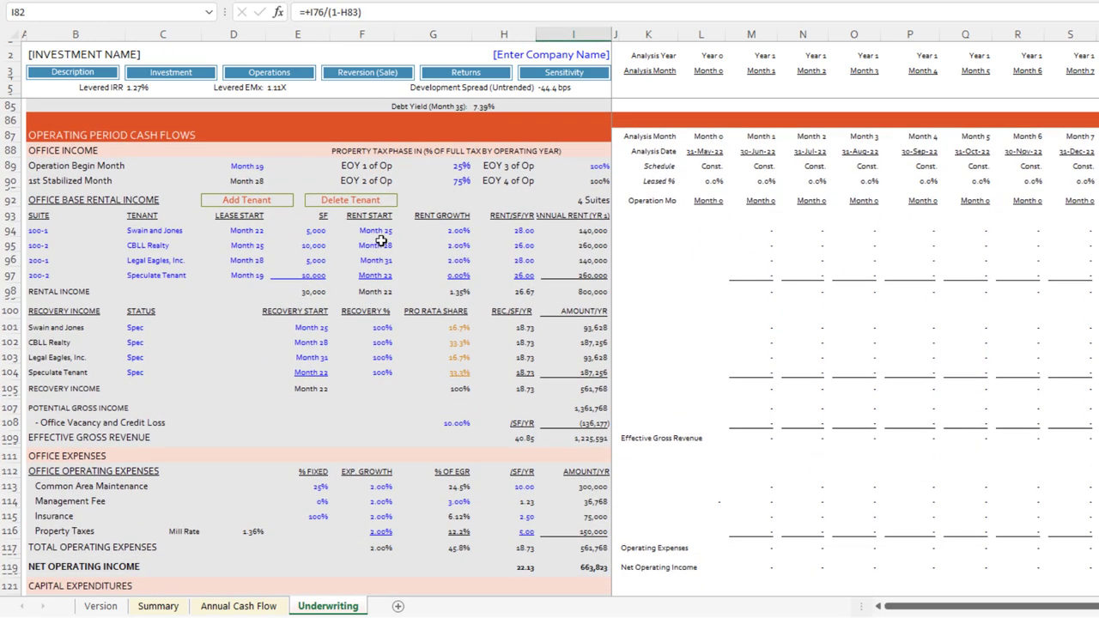
{"action": "scroll", "coordinate": [357, 237], "scroll_direction": "down", "scroll_amount": 1}
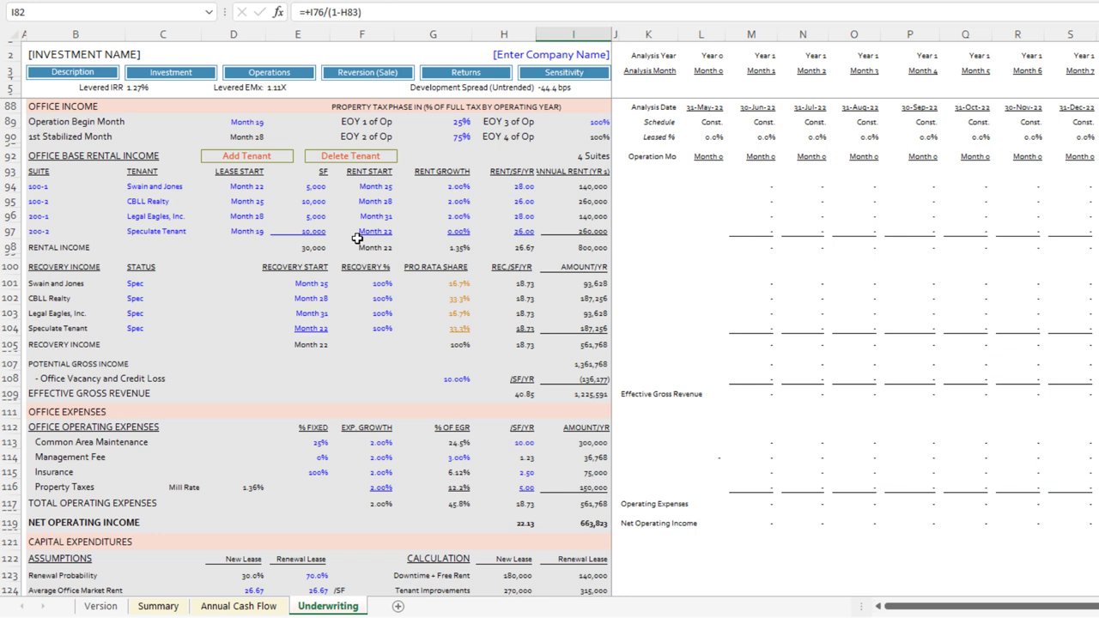
{"action": "left_click", "coordinate": [247, 123]}
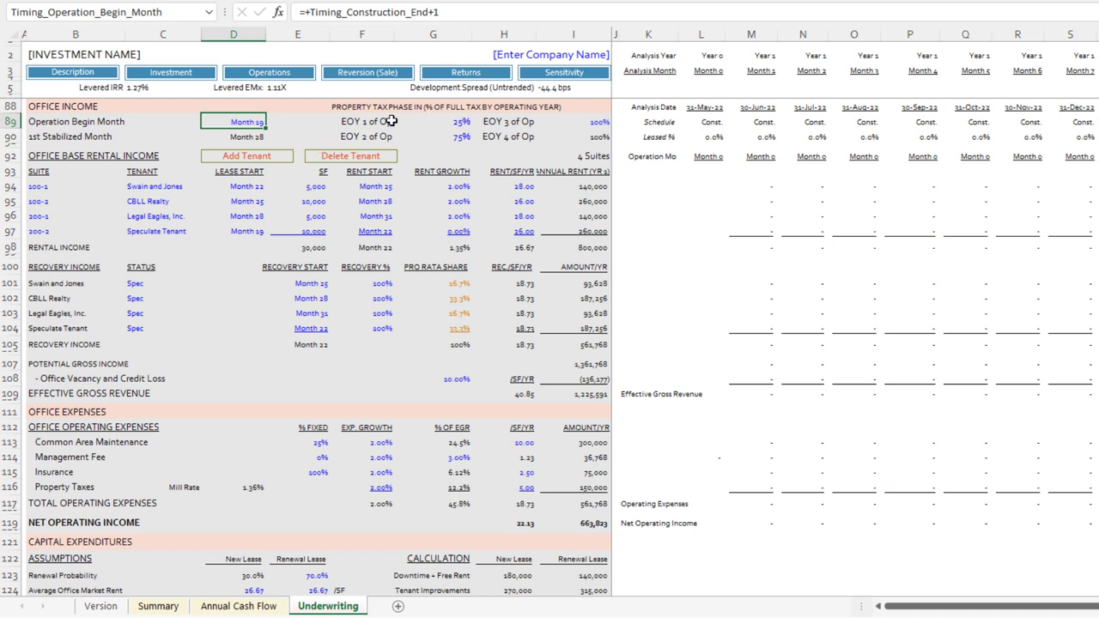
{"action": "left_click_drag", "start_coordinate": [363, 107], "coordinate": [564, 137]}
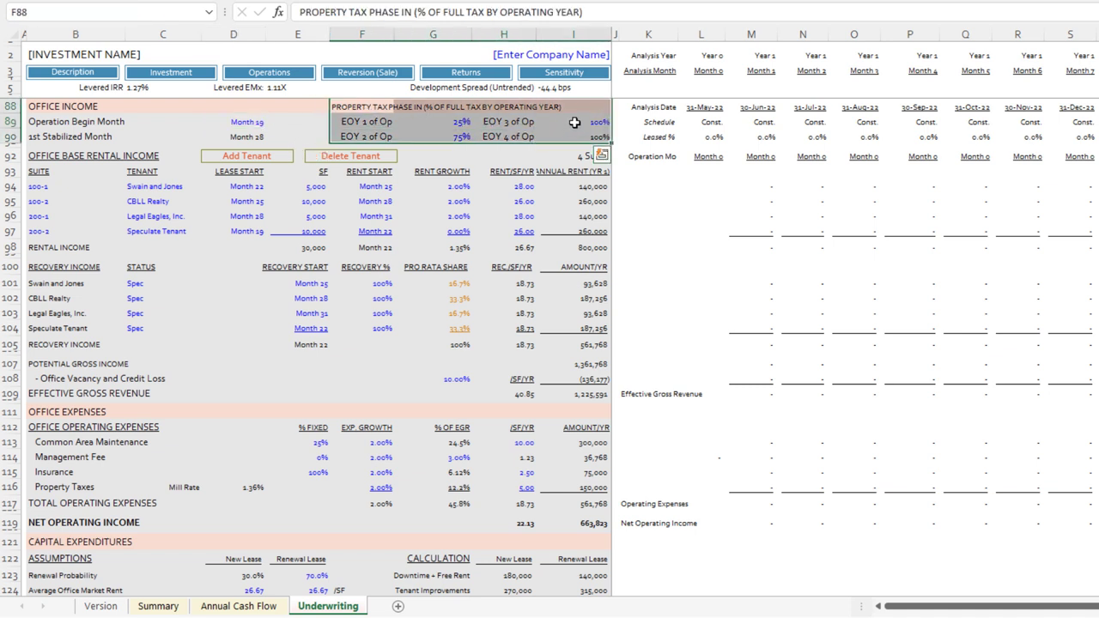
{"action": "left_click", "coordinate": [574, 123]}
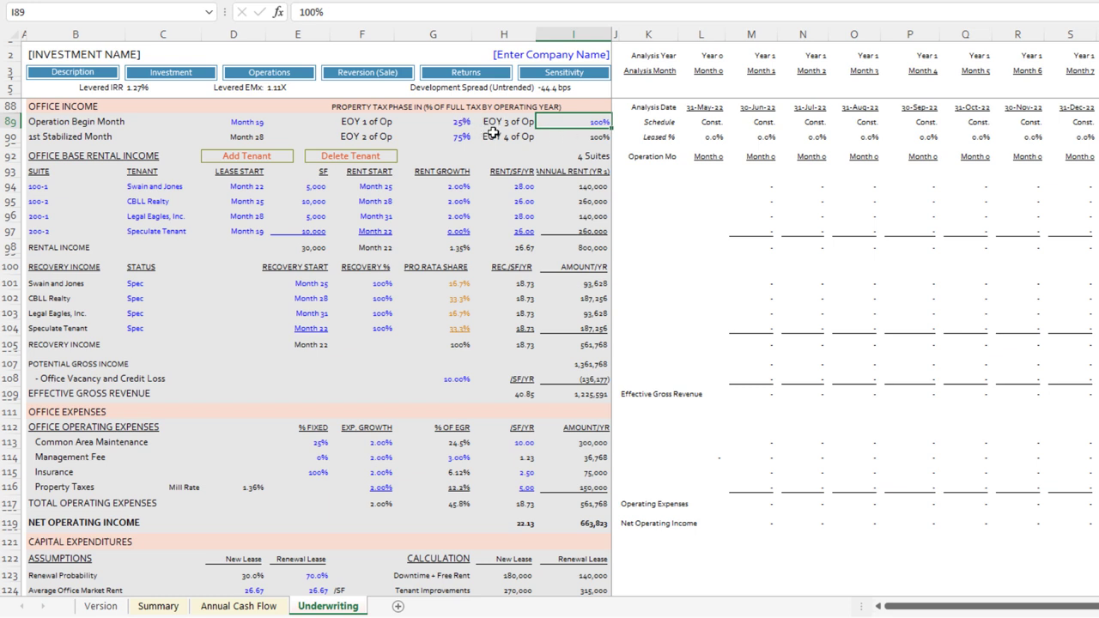
{"action": "left_click", "coordinate": [462, 122]}
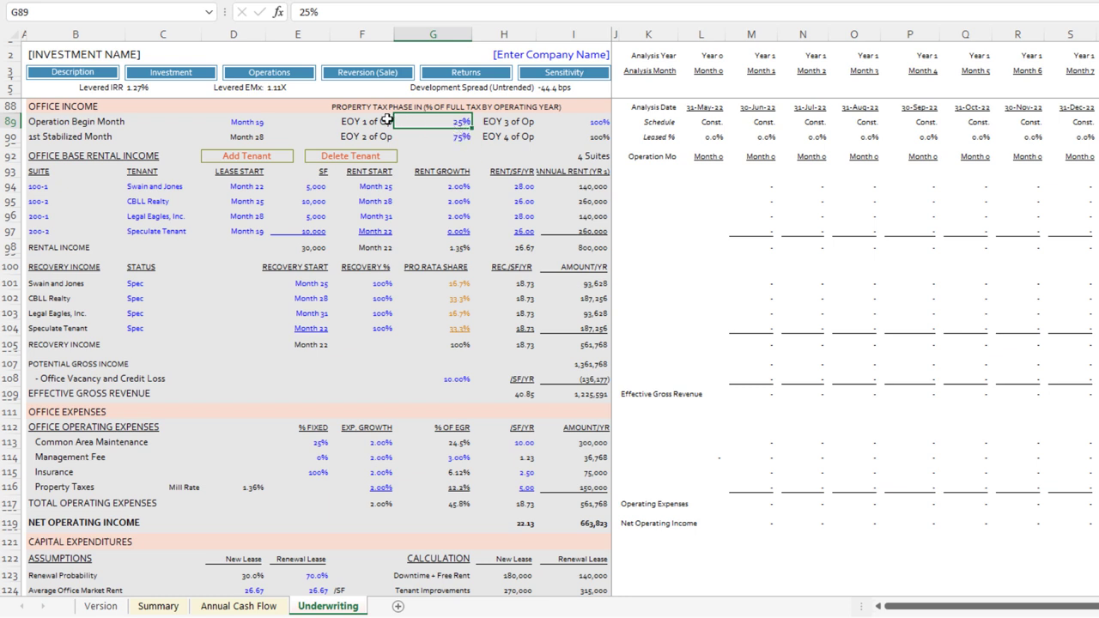
{"action": "left_click", "coordinate": [451, 133]}
{"action": "left_click_drag", "start_coordinate": [472, 143], "coordinate": [597, 122]}
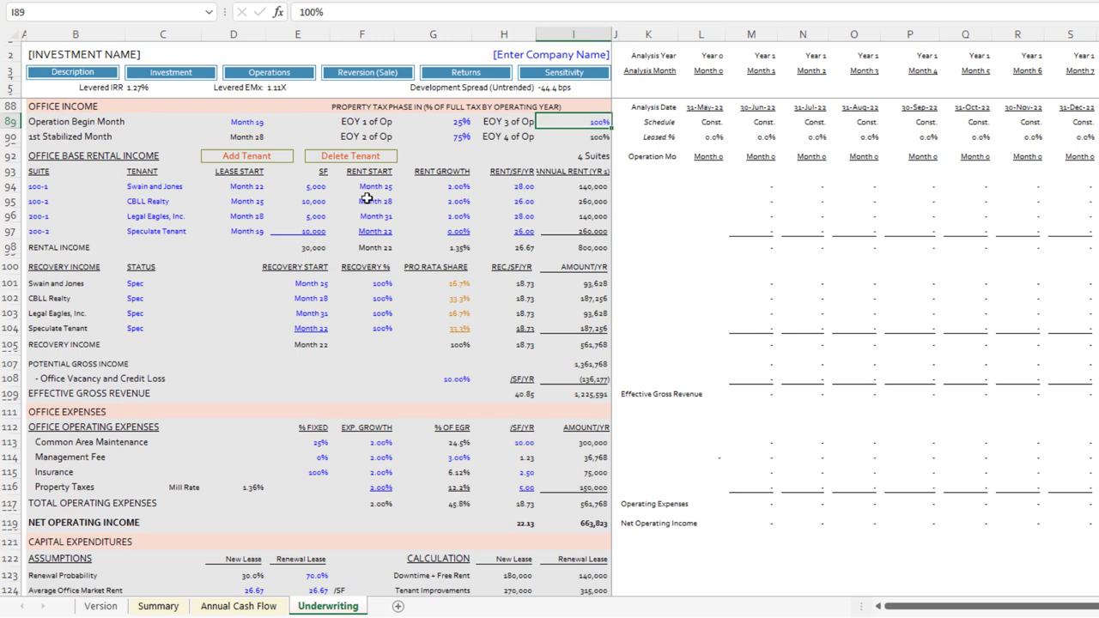
{"action": "scroll", "coordinate": [369, 204], "scroll_direction": "up", "scroll_amount": 1}
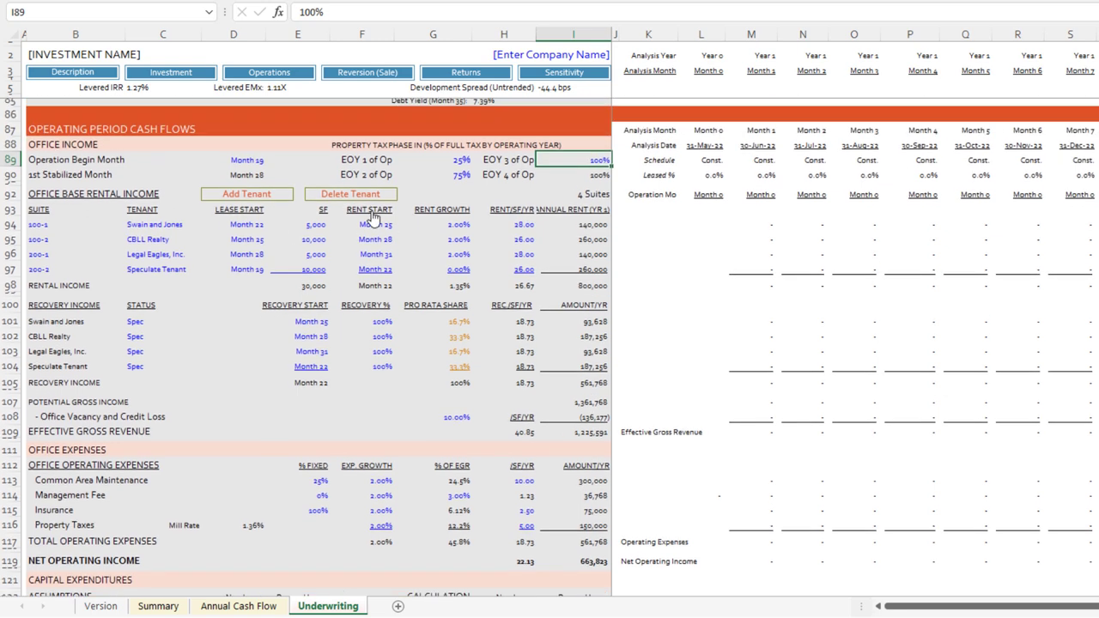
{"action": "scroll", "coordinate": [274, 184], "scroll_direction": "down", "scroll_amount": 1}
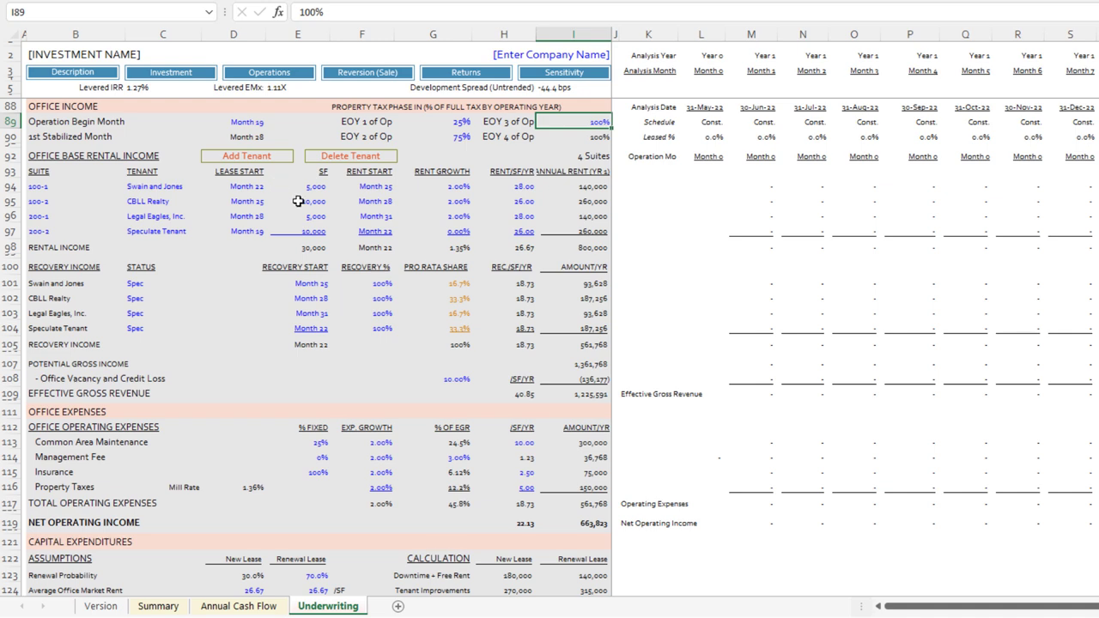
Step: Examine the office base rental income table's suites, tenants, lease starts, square footages and rent starts
{"action": "scroll", "coordinate": [302, 201], "scroll_direction": "down", "scroll_amount": 1}
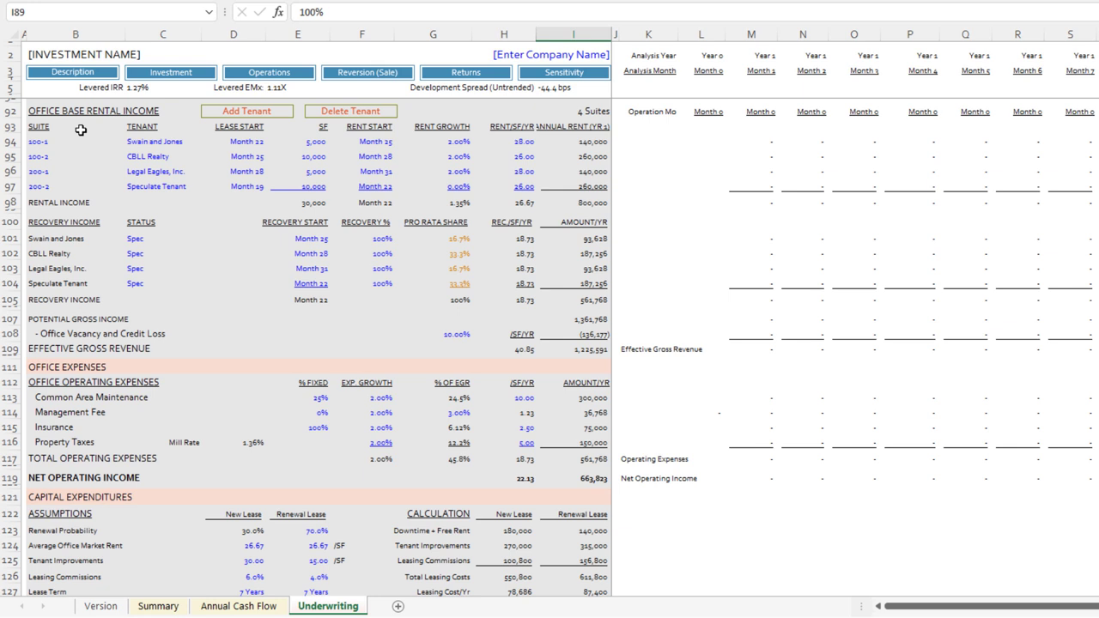
{"action": "left_click_drag", "start_coordinate": [146, 148], "coordinate": [154, 180]}
{"action": "left_click", "coordinate": [162, 156]}
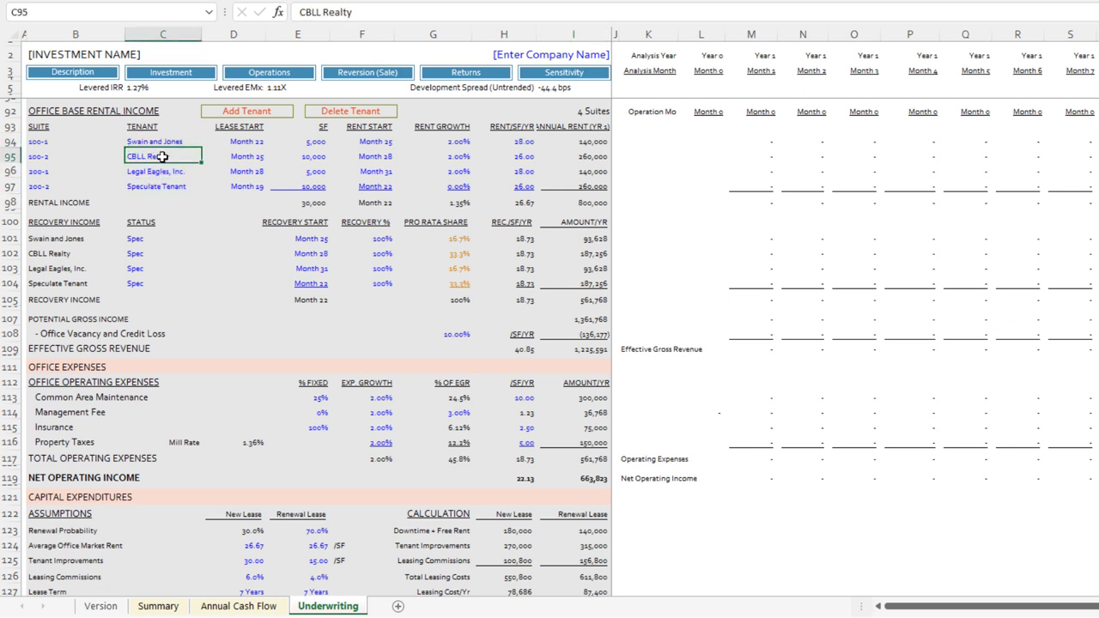
{"action": "left_click_drag", "start_coordinate": [253, 143], "coordinate": [255, 179]}
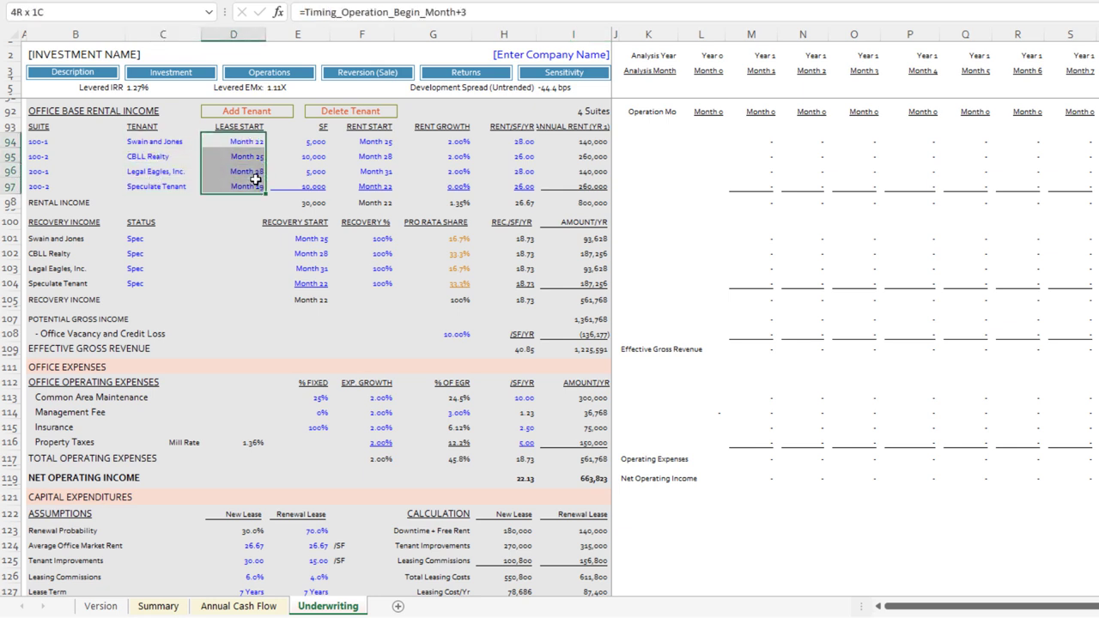
{"action": "left_click_drag", "start_coordinate": [363, 142], "coordinate": [381, 190]}
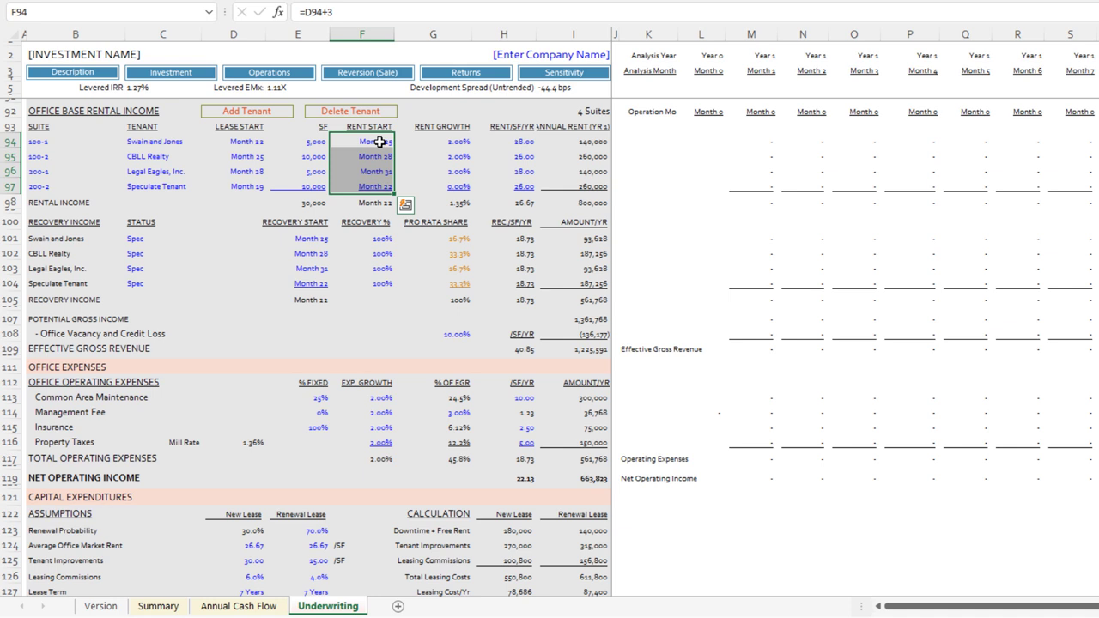
{"action": "left_click_drag", "start_coordinate": [309, 142], "coordinate": [311, 184]}
{"action": "left_click_drag", "start_coordinate": [163, 142], "coordinate": [159, 184]}
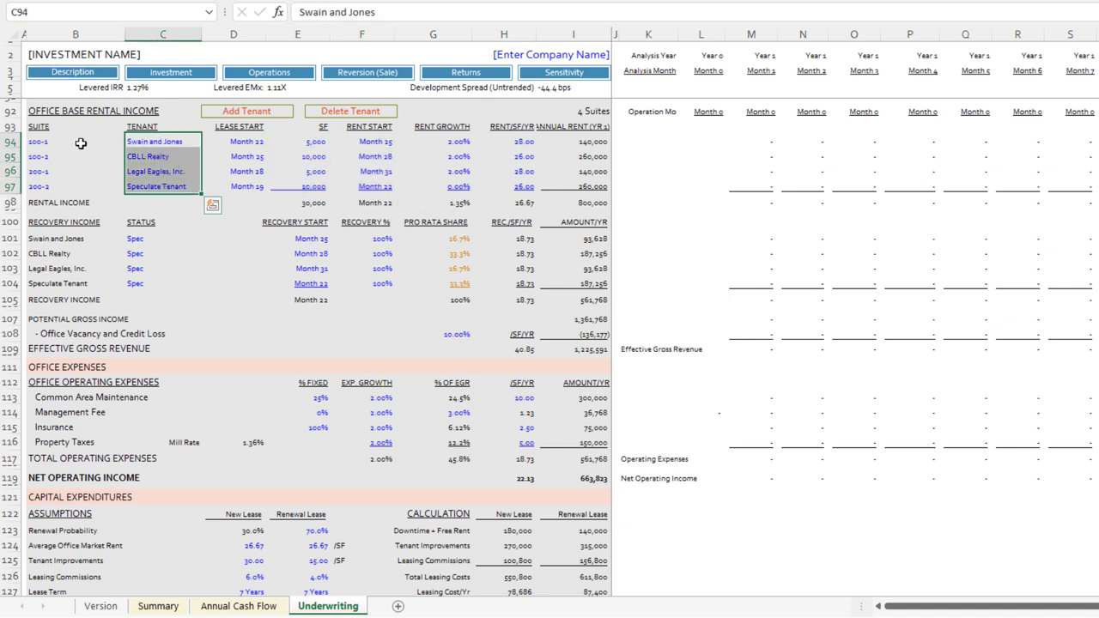
{"action": "left_click_drag", "start_coordinate": [80, 143], "coordinate": [66, 190]}
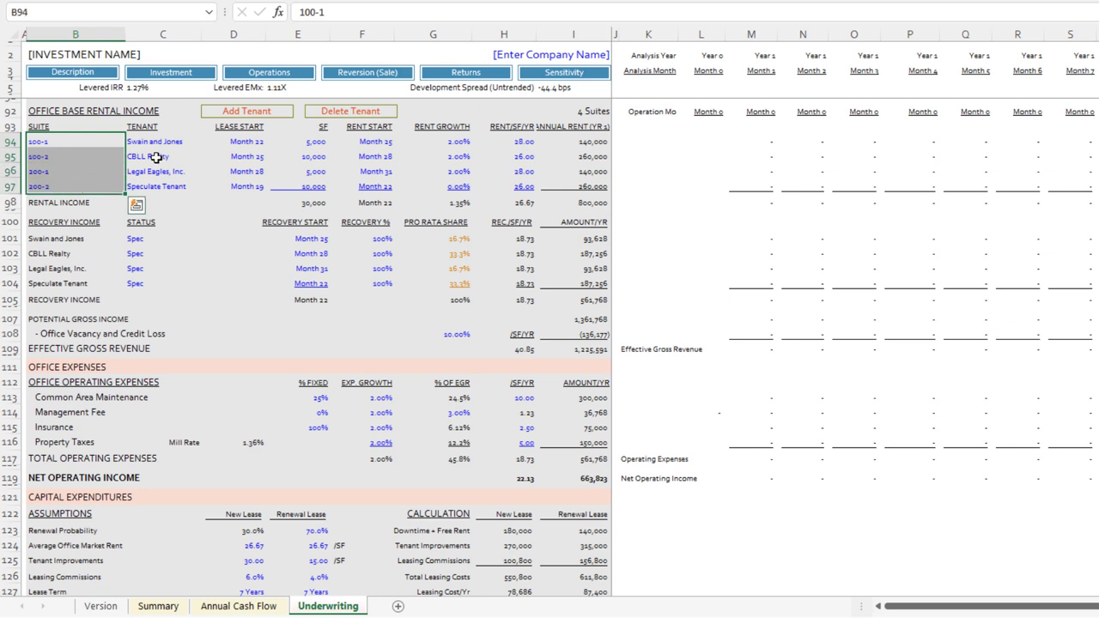
Step: Compare the three named tenants with the speculative tenant, including their square footage, lease starts and rent starts
{"action": "left_click_drag", "start_coordinate": [173, 144], "coordinate": [172, 168]}
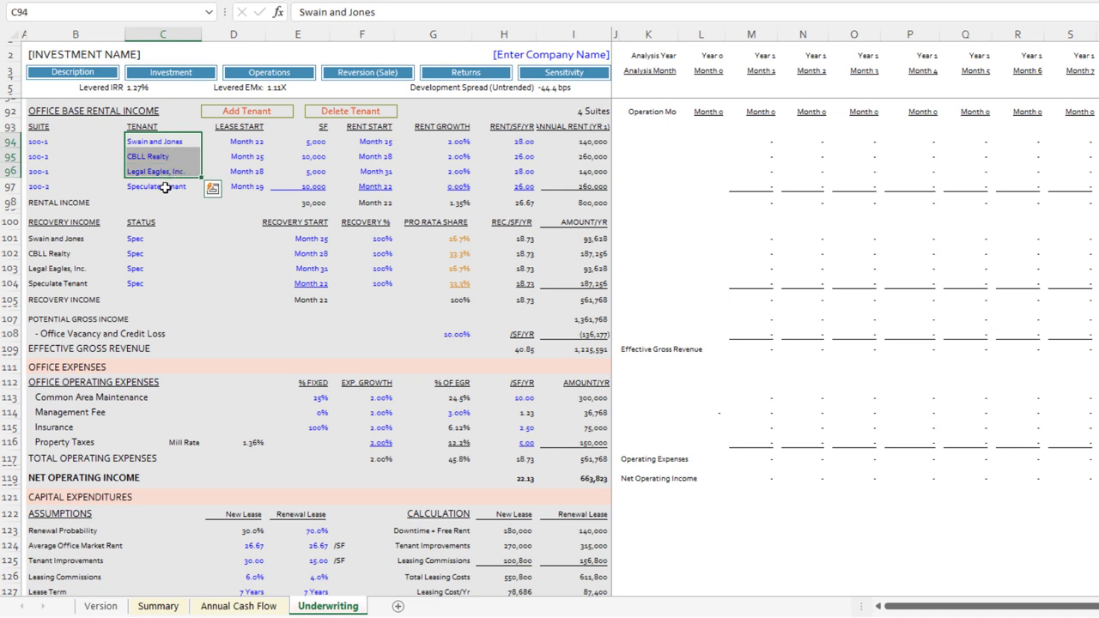
{"action": "left_click", "coordinate": [169, 140]}
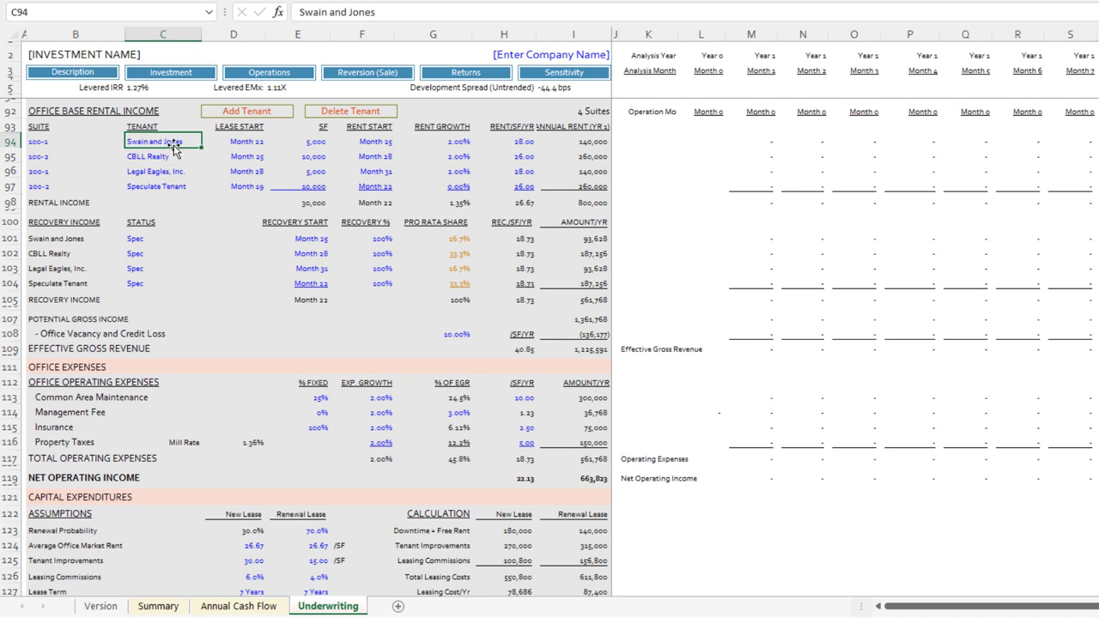
{"action": "left_click_drag", "start_coordinate": [174, 143], "coordinate": [180, 171]}
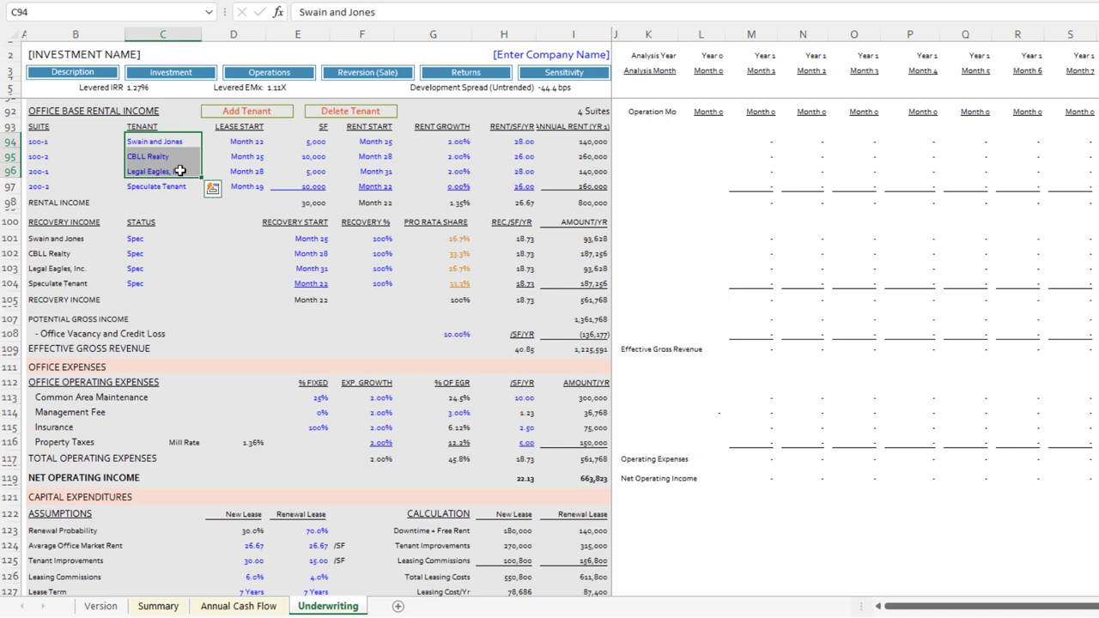
{"action": "left_click", "coordinate": [177, 186]}
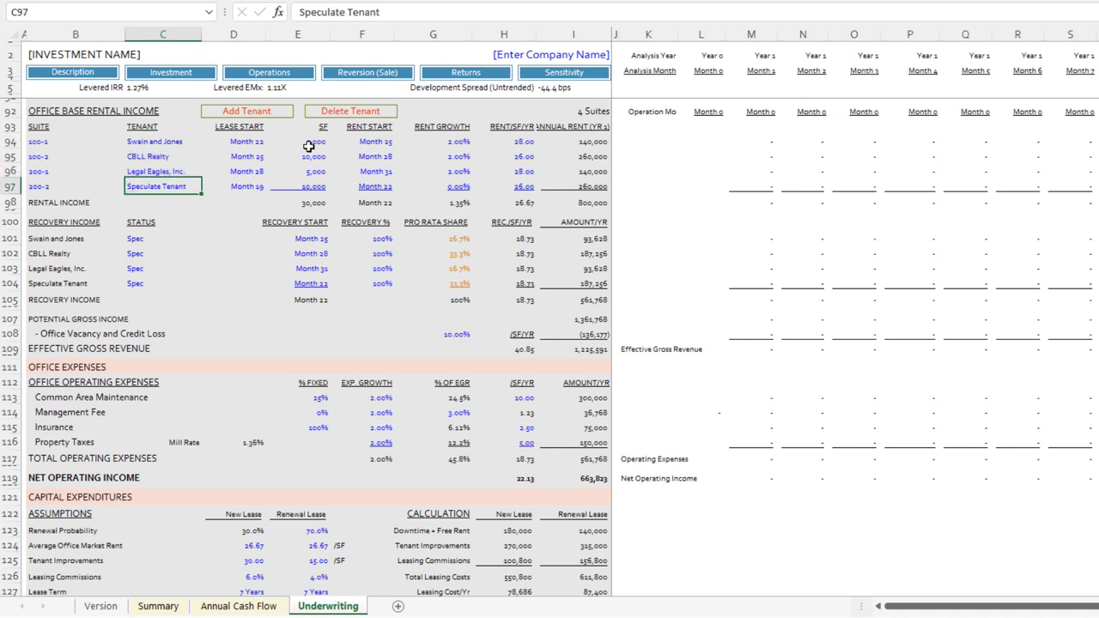
{"action": "left_click_drag", "start_coordinate": [310, 146], "coordinate": [324, 180]}
{"action": "left_click", "coordinate": [314, 204]}
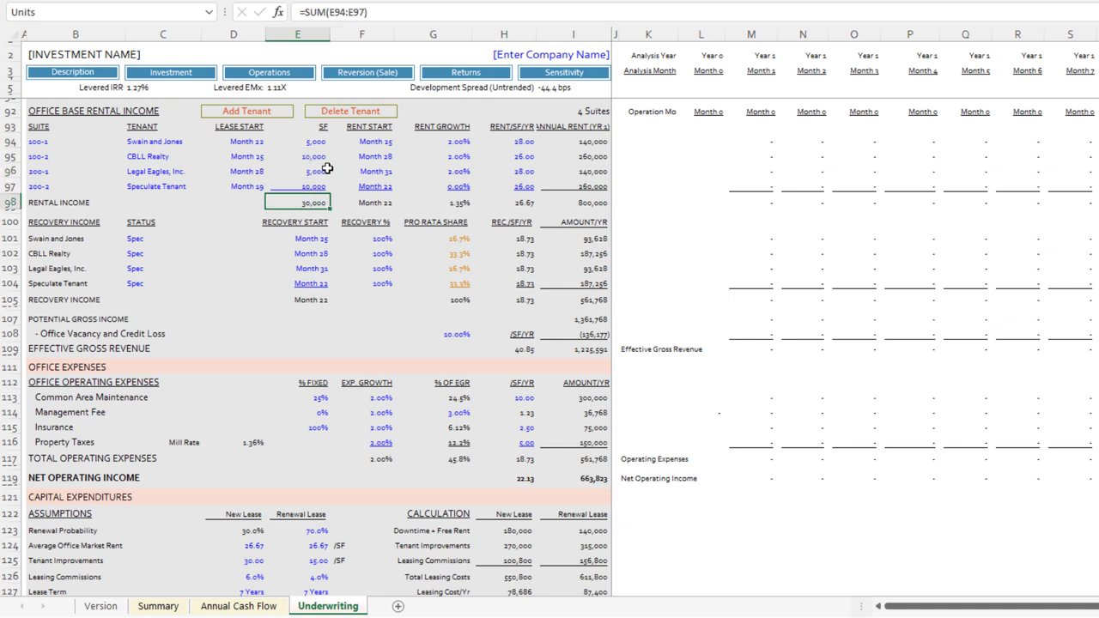
{"action": "left_click_drag", "start_coordinate": [153, 145], "coordinate": [153, 170]}
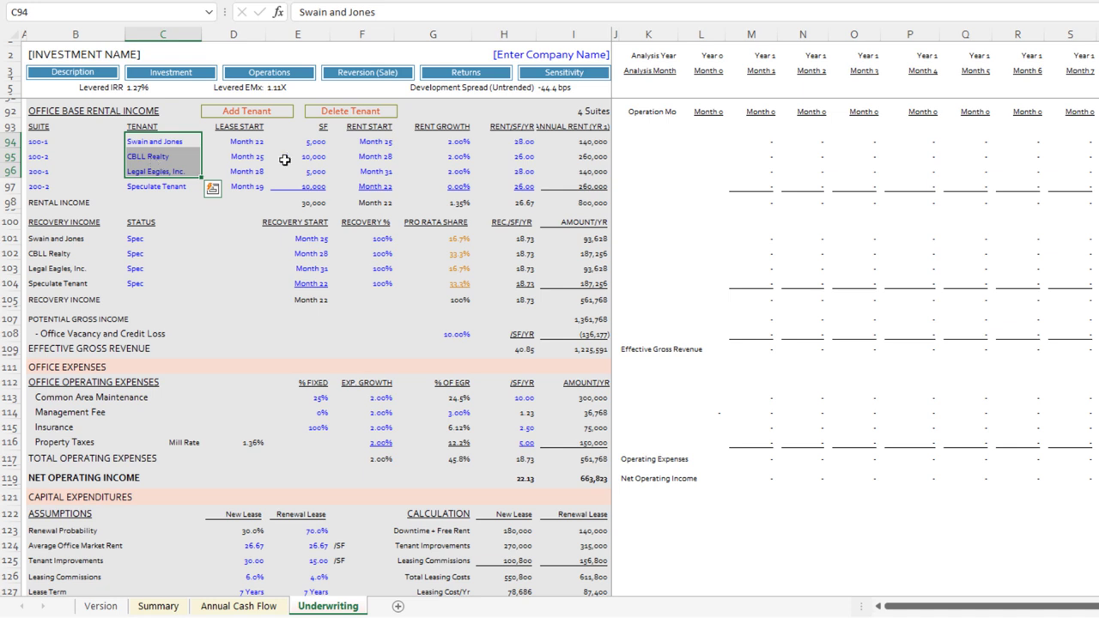
{"action": "left_click_drag", "start_coordinate": [255, 146], "coordinate": [258, 171]}
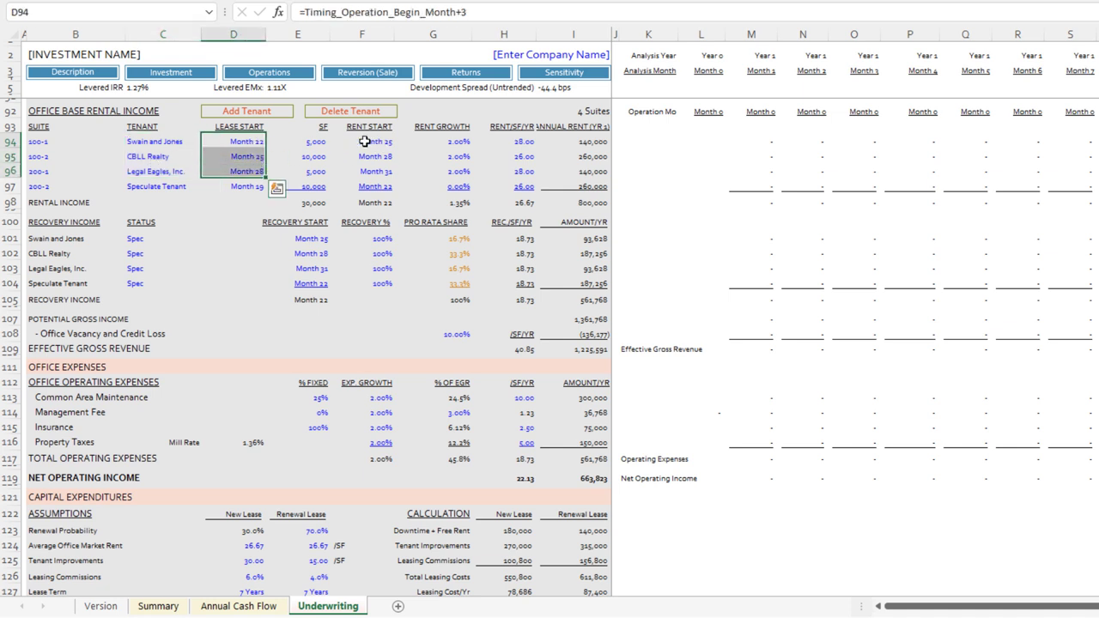
{"action": "left_click_drag", "start_coordinate": [369, 141], "coordinate": [369, 171]}
Step: Fill the 2% rent growth from the tenants above down to Speculate Tenant in suite 200-2
{"action": "left_click_drag", "start_coordinate": [442, 142], "coordinate": [450, 166]}
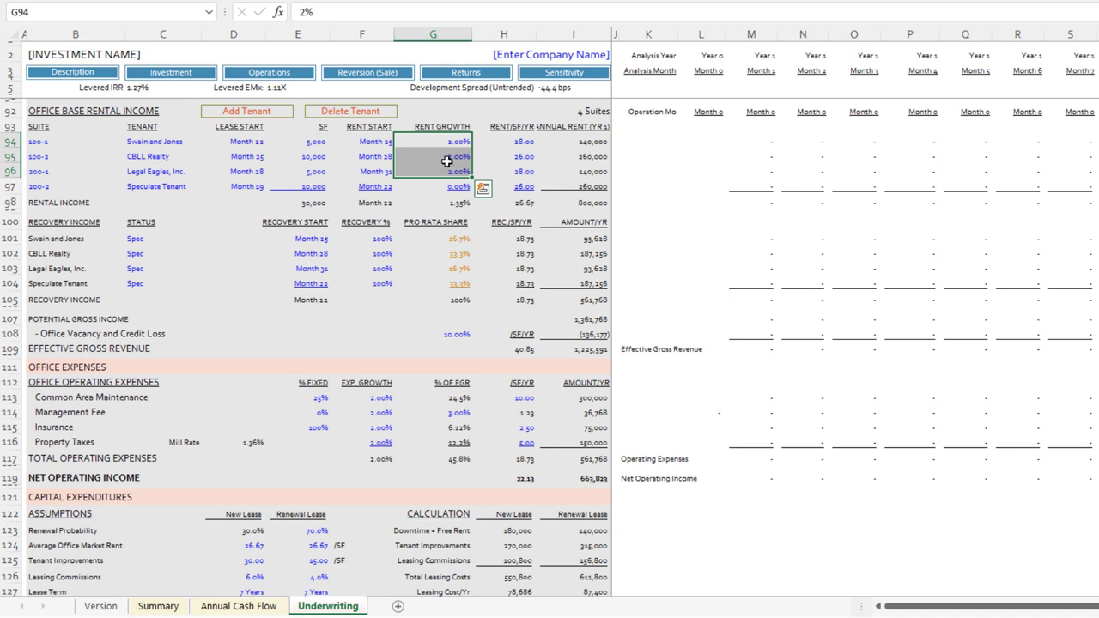
{"action": "left_click", "coordinate": [455, 186]}
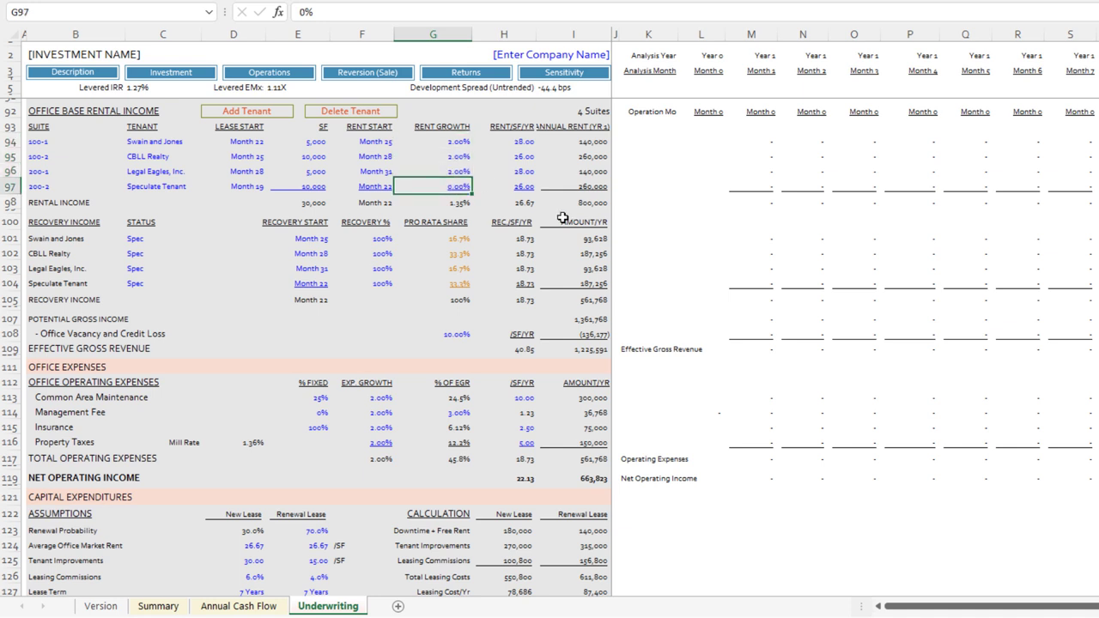
{"action": "key", "text": "ctrl+d"}
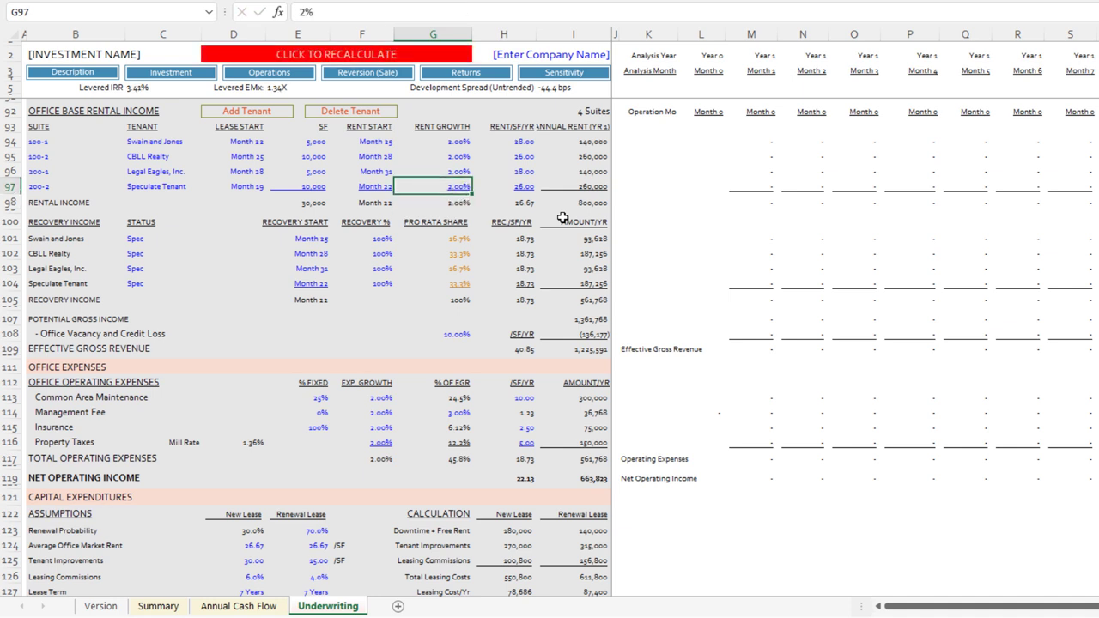
Step: Set the rent growth for Speculate Tenant in suite 200-2 to 2.5%
{"action": "key", "text": "Left"}
{"action": "key", "text": "Left"}
{"action": "key", "text": "Left"}
{"action": "key", "text": "Right"}
{"action": "key", "text": "Right"}
{"action": "key", "text": "Right"}
{"action": "type", "text": "2.5"}
{"action": "key", "text": "Return"}
Step: Set the annual rent per SF to 30 for Swain and Jones and 28 for CBLL Realty
{"action": "key", "text": "Up"}
{"action": "key", "text": "Up"}
{"action": "key", "text": "Up"}
{"action": "key", "text": "Up"}
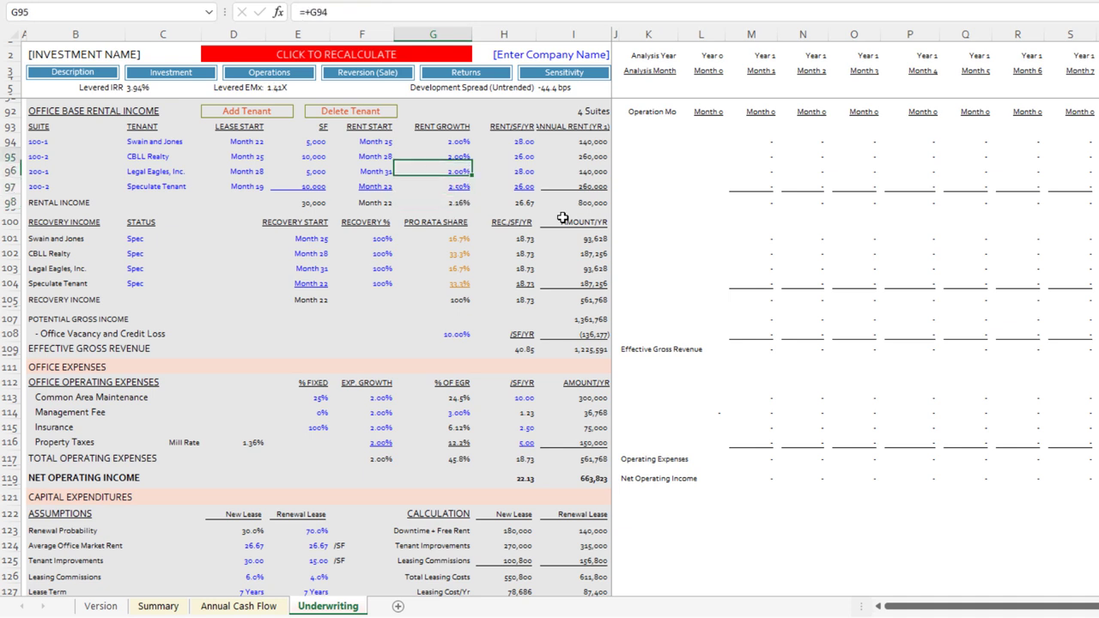
{"action": "key", "text": "Down"}
{"action": "key", "text": "Down"}
{"action": "key", "text": "Up"}
{"action": "key", "text": "Up"}
{"action": "key", "text": "Left"}
{"action": "key", "text": "Left"}
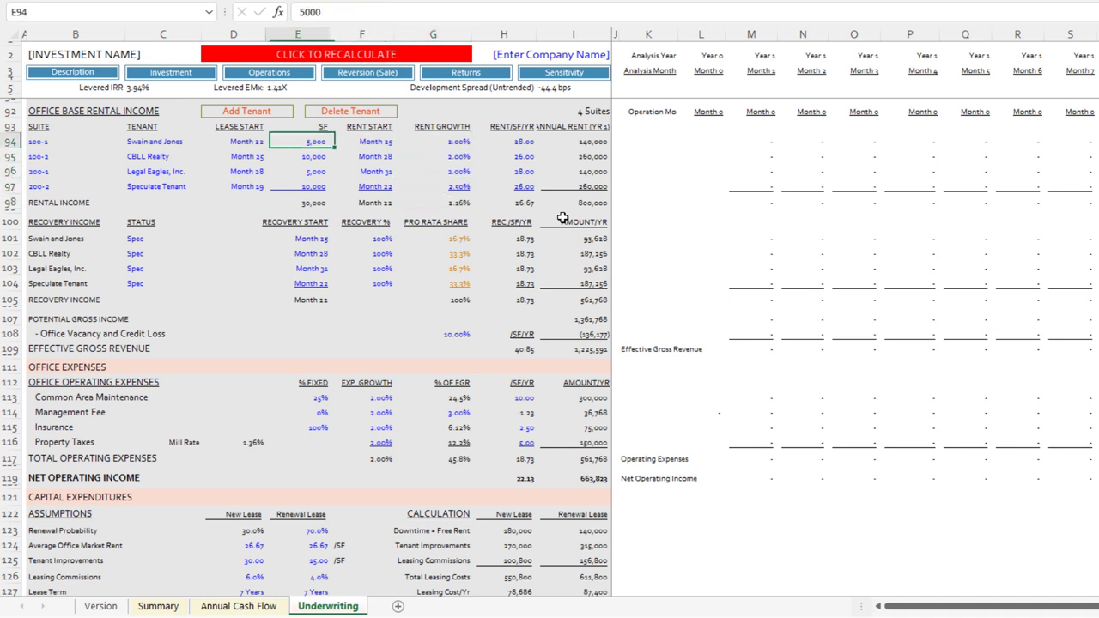
{"action": "key", "text": "Right"}
{"action": "key", "text": "Right"}
{"action": "key", "text": "Right"}
{"action": "type", "text": "30"}
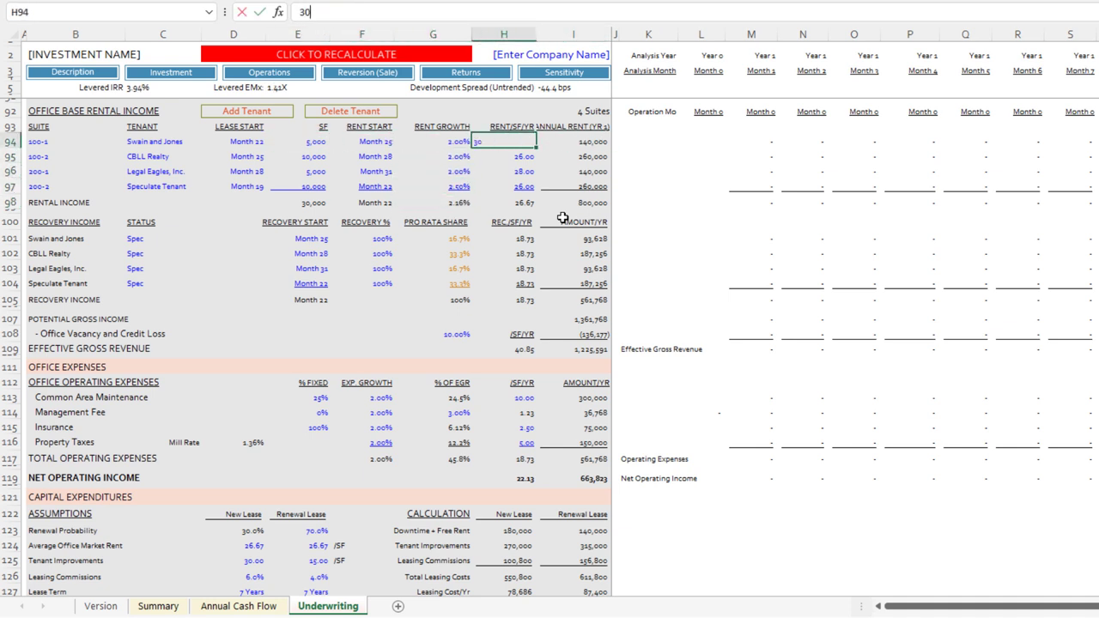
{"action": "key", "text": "Return"}
{"action": "type", "text": "28"}
{"action": "key", "text": "Return"}
Step: Set the annual rent per SF to 30 for Legal Eagles, Inc. and 28 for Speculate Tenant
{"action": "type", "text": "30"}
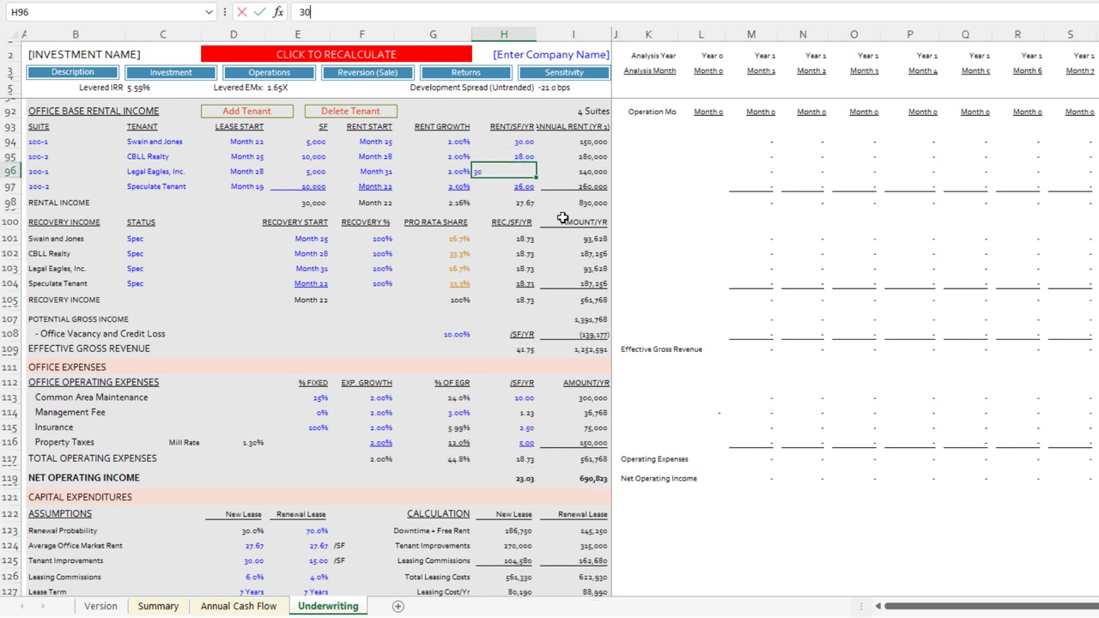
{"action": "key", "text": "Return"}
{"action": "type", "text": "28"}
{"action": "key", "text": "Return"}
Step: Raise Speculate Tenant's annual rent per SF to 30 in the base rental income table
{"action": "key", "text": "Up"}
{"action": "key", "text": "Left"}
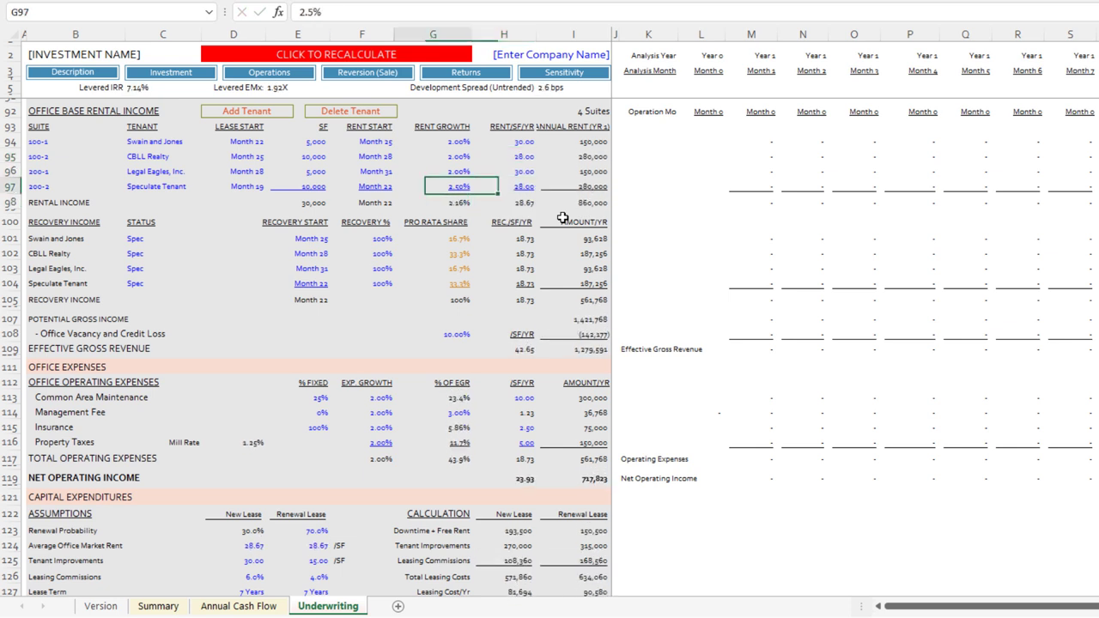
{"action": "key", "text": "Left"}
{"action": "key", "text": "Left"}
{"action": "key", "text": "Up"}
{"action": "key", "text": "Up"}
{"action": "key", "text": "Right"}
{"action": "key", "text": "Right"}
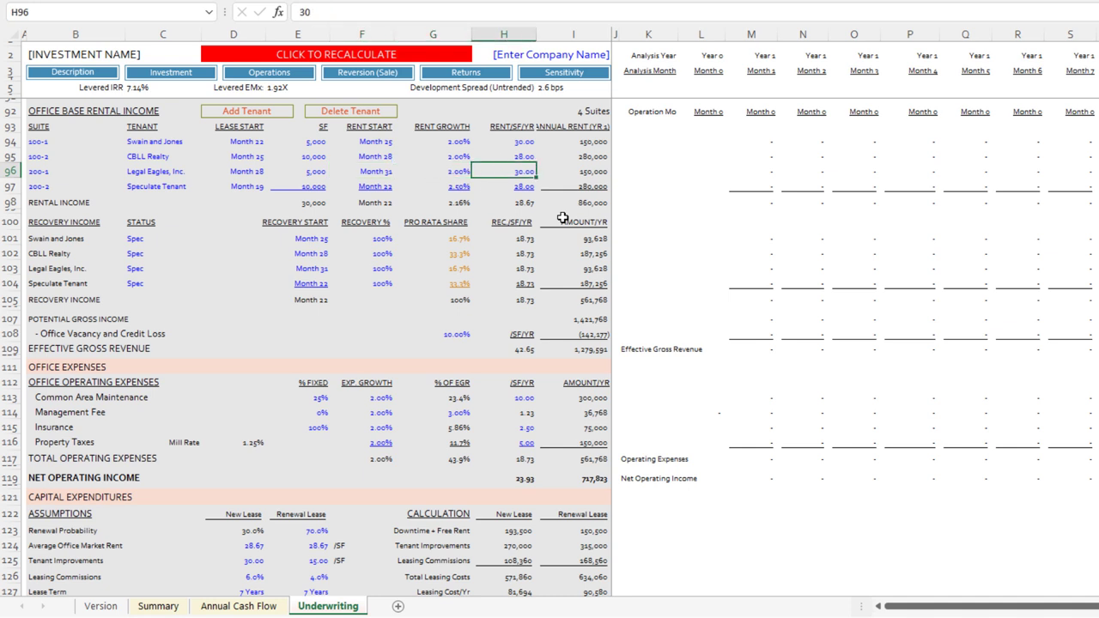
{"action": "key", "text": "Down"}
{"action": "key", "text": "Left"}
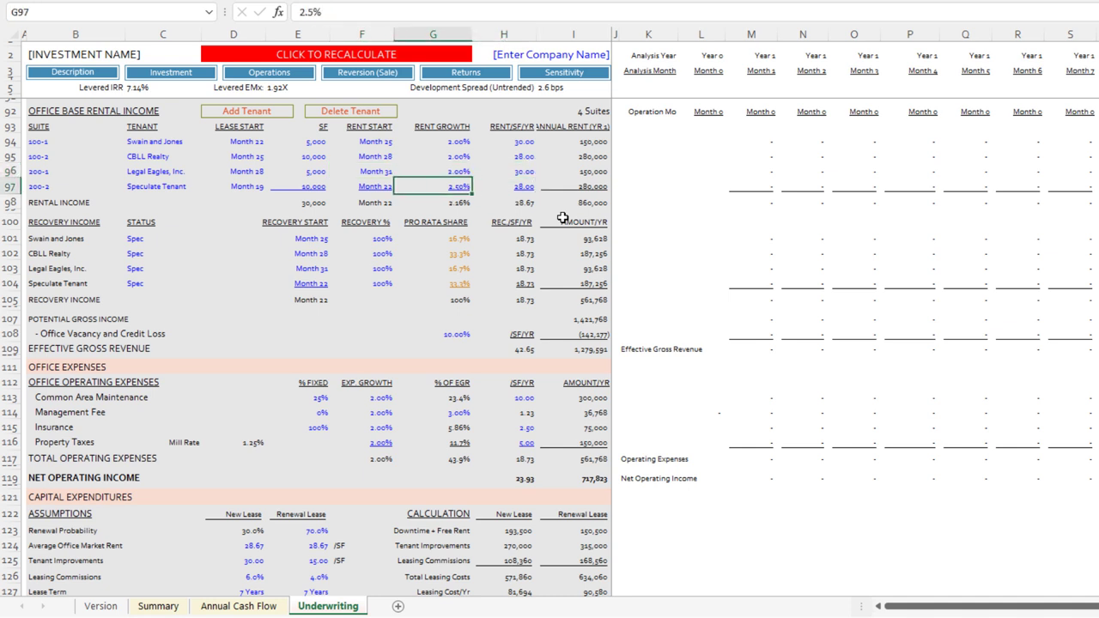
{"action": "key", "text": "Right"}
{"action": "key", "text": "Right"}
{"action": "key", "text": "Left"}
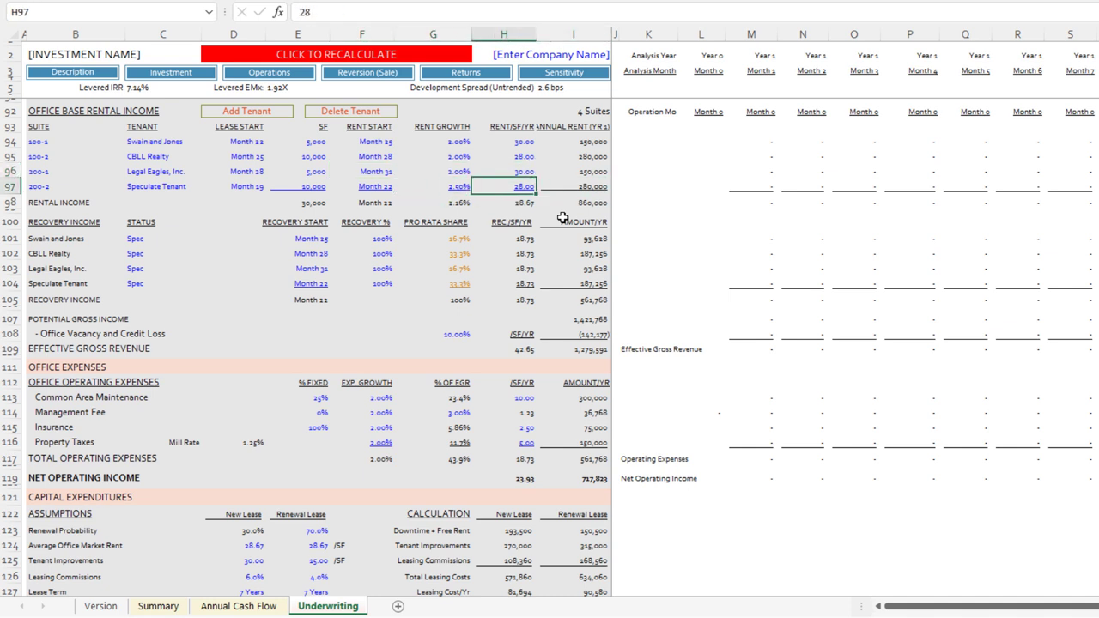
{"action": "type", "text": "30"}
{"action": "key", "text": "Return"}
{"action": "key", "text": "Up"}
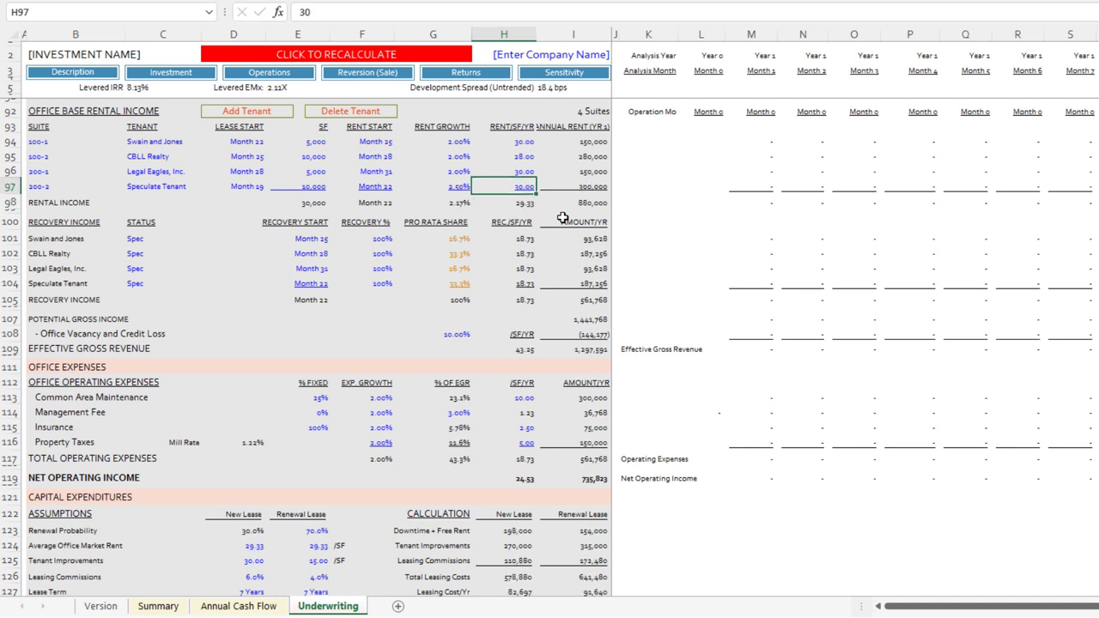
Step: Examine each tenant's first-year annual rent and the total office rental income
{"action": "key", "text": "Up"}
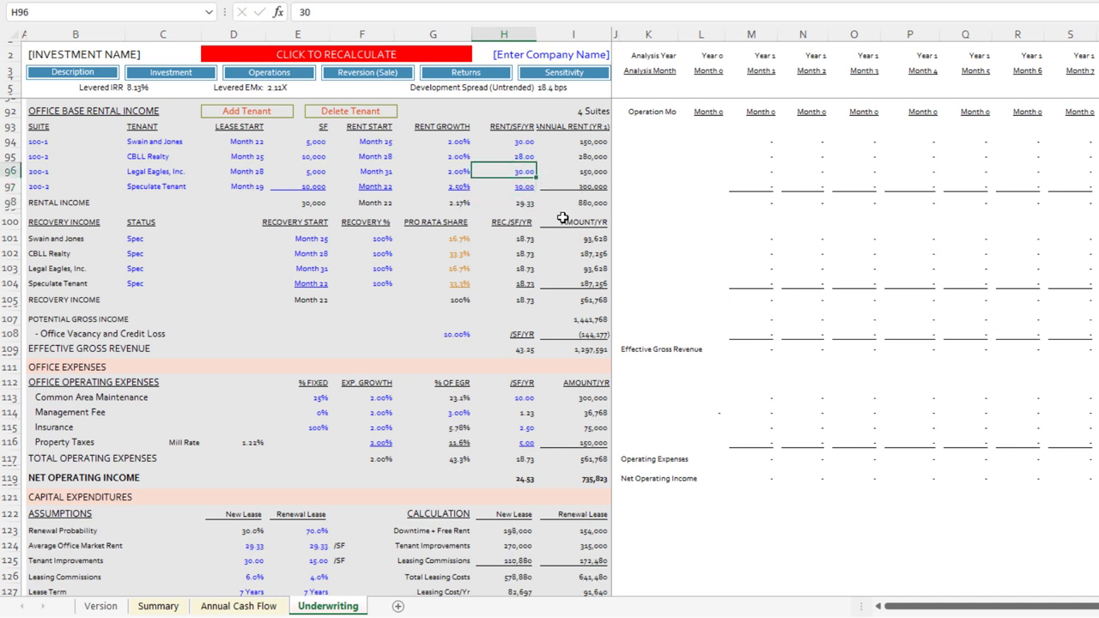
{"action": "key", "text": "Left"}
{"action": "key", "text": "Left"}
{"action": "key", "text": "Up"}
{"action": "key", "text": "Right"}
{"action": "key", "text": "Right"}
{"action": "key", "text": "Right"}
{"action": "key", "text": "Up"}
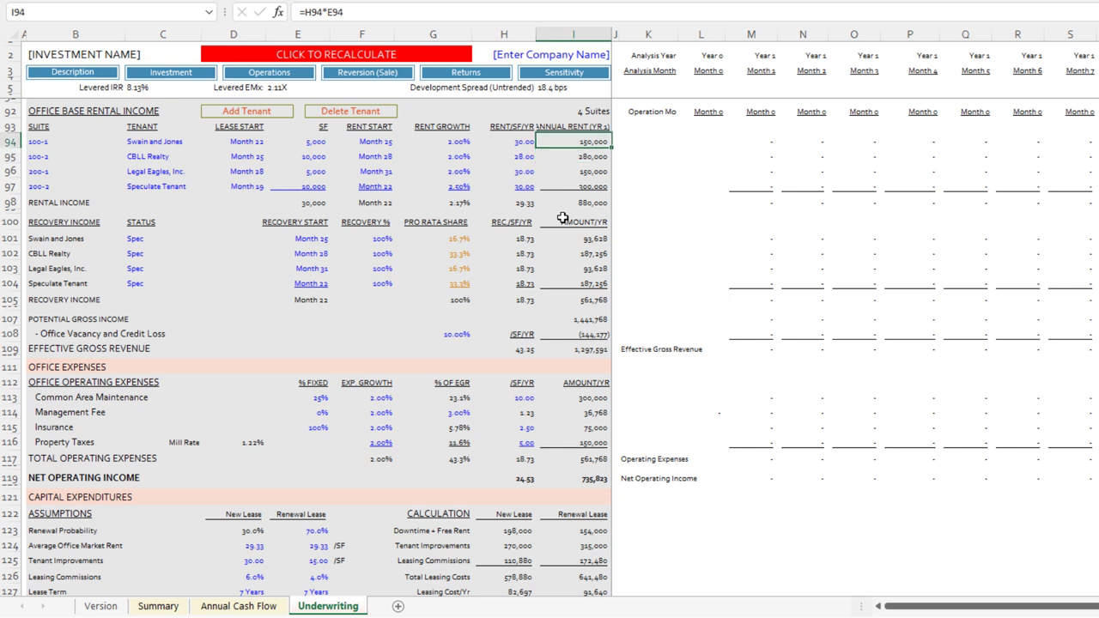
{"action": "key", "text": "shift+Down"}
{"action": "key", "text": "shift+Down"}
{"action": "key", "text": "shift+Down"}
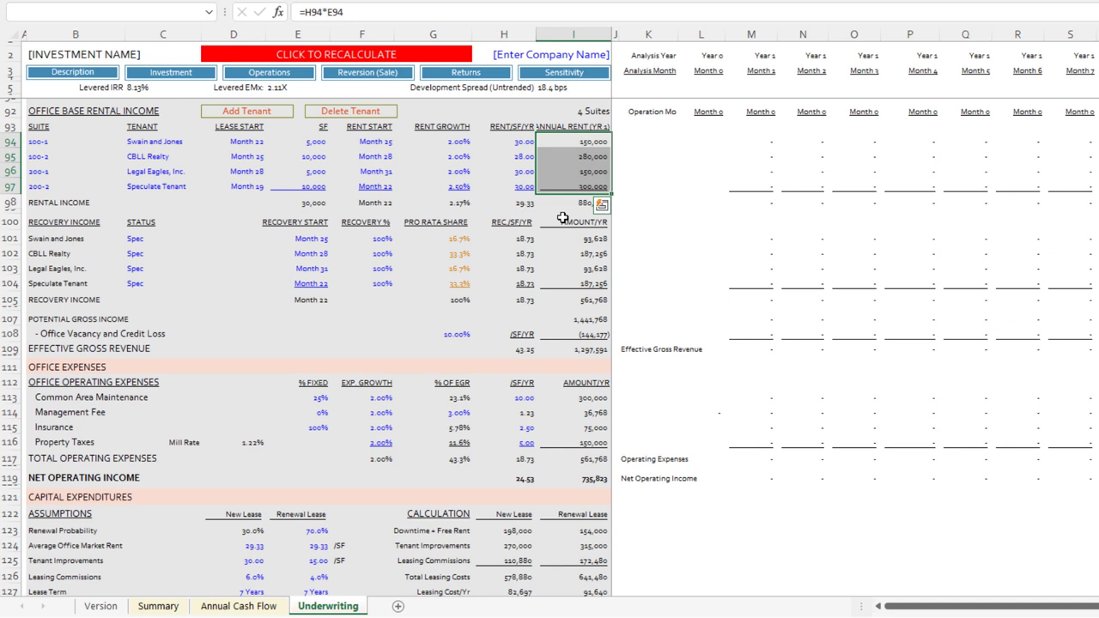
{"action": "key", "text": "Down"}
{"action": "key", "text": "Down"}
{"action": "key", "text": "Down"}
{"action": "key", "text": "Down"}
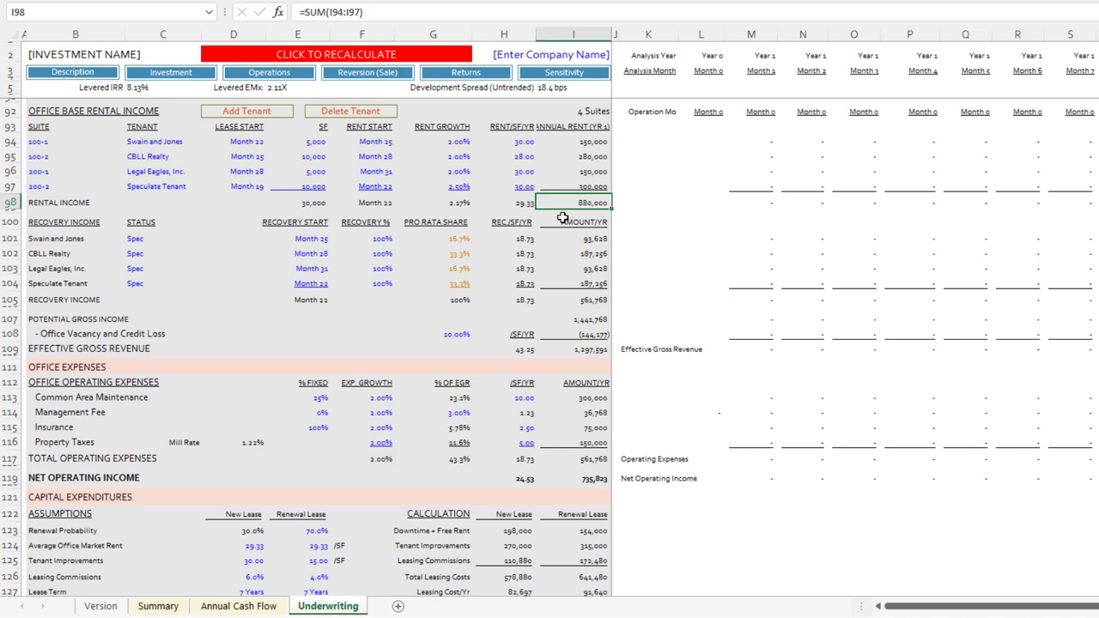
Step: Examine the tenants and their status entries in the recovery income table
{"action": "key", "text": "Left"}
{"action": "key", "text": "Left"}
{"action": "key", "text": "Left"}
{"action": "key", "text": "Left"}
{"action": "key", "text": "Left"}
{"action": "key", "text": "Down"}
{"action": "key", "text": "Left"}
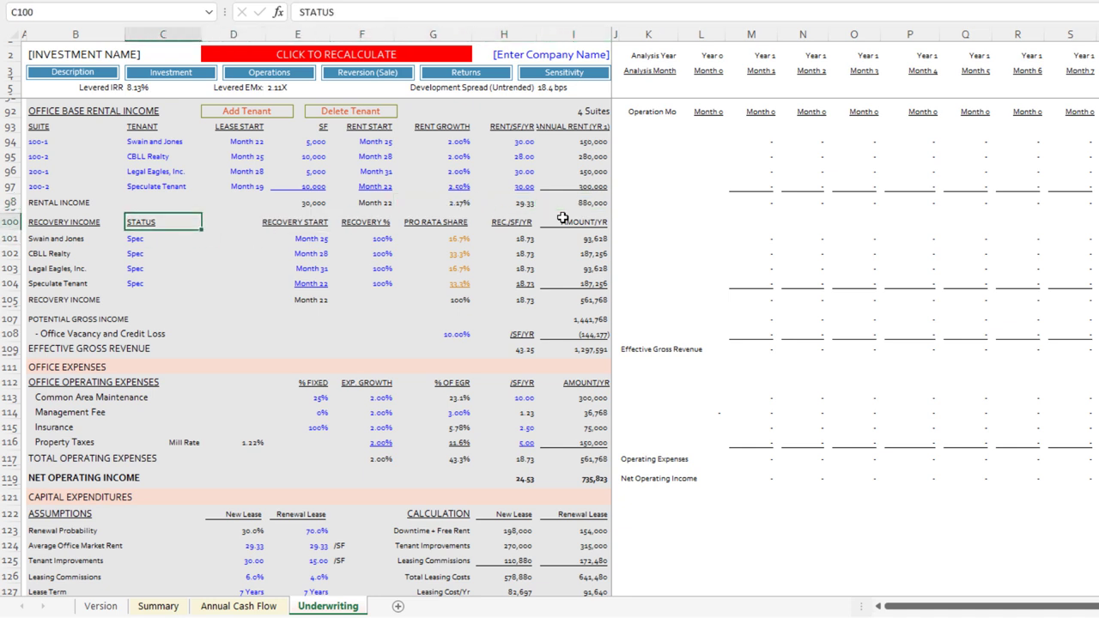
{"action": "key", "text": "Down"}
{"action": "key", "text": "Left"}
{"action": "key", "text": "Right"}
{"action": "key", "text": "Down"}
{"action": "key", "text": "Down"}
{"action": "key", "text": "Up"}
{"action": "key", "text": "Left"}
{"action": "key", "text": "Right"}
{"action": "key", "text": "Down"}
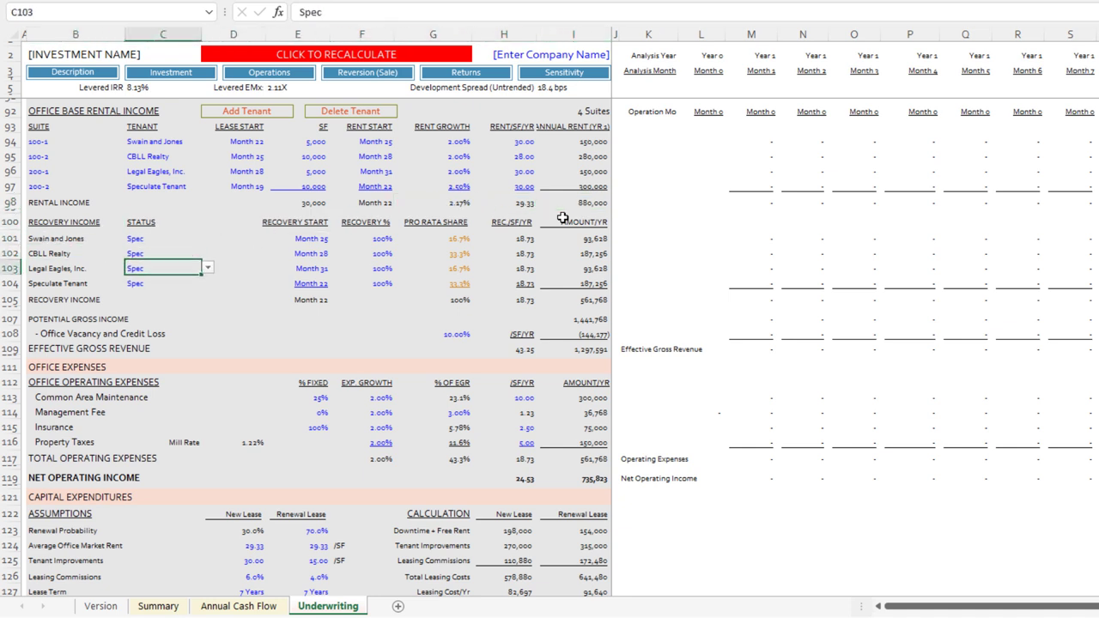
{"action": "key", "text": "Up"}
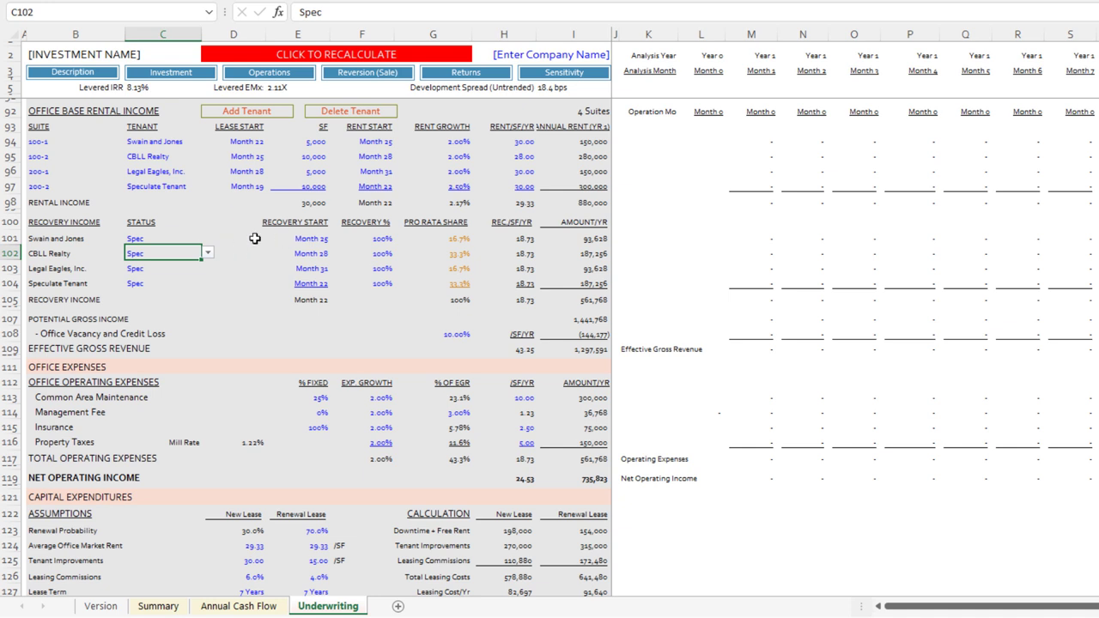
Step: Set the recovery income status to Signed LOI for Swain and Jones, CBLL Realty and Legal Eagles, Inc
{"action": "left_click", "coordinate": [153, 241]}
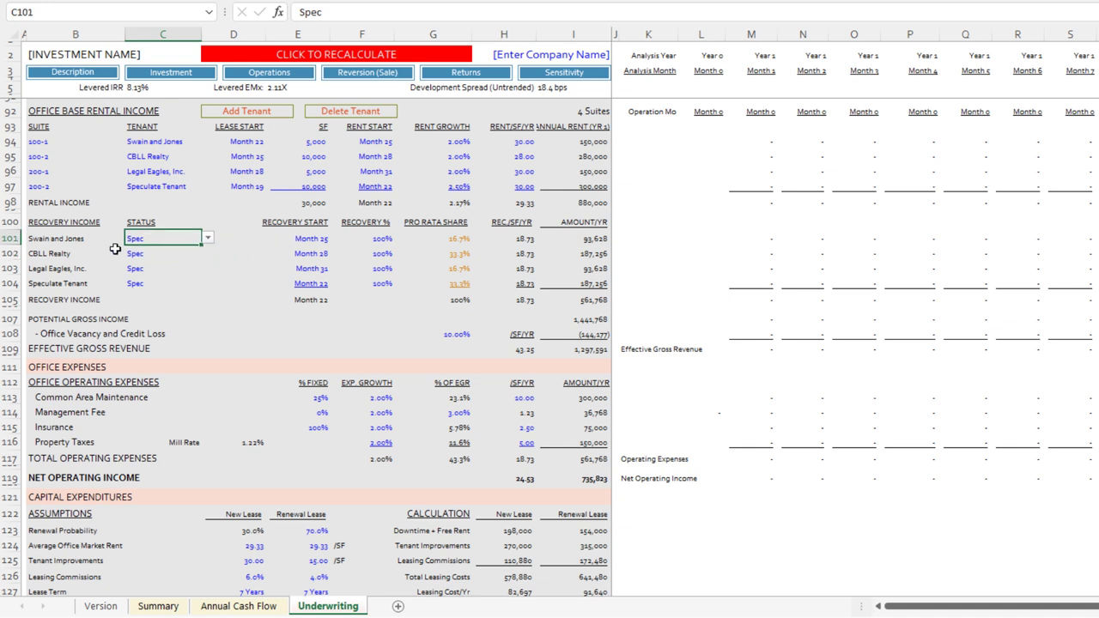
{"action": "left_click", "coordinate": [209, 245]}
{"action": "left_click", "coordinate": [170, 257]}
{"action": "left_click", "coordinate": [191, 256]}
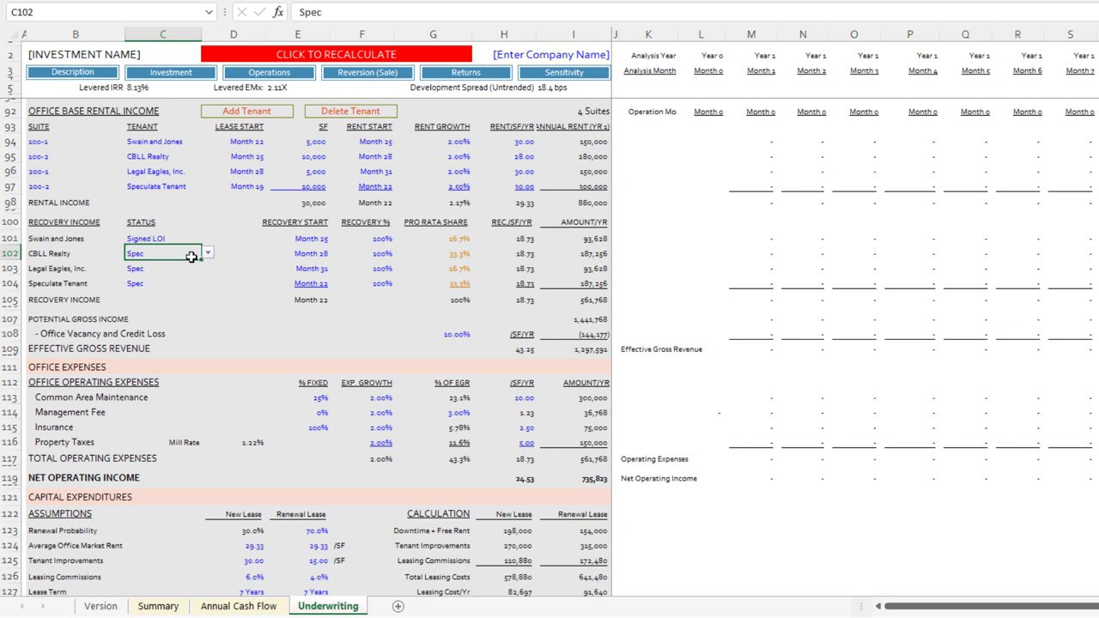
{"action": "left_click", "coordinate": [209, 253]}
{"action": "left_click", "coordinate": [168, 271]}
{"action": "key", "text": "Down"}
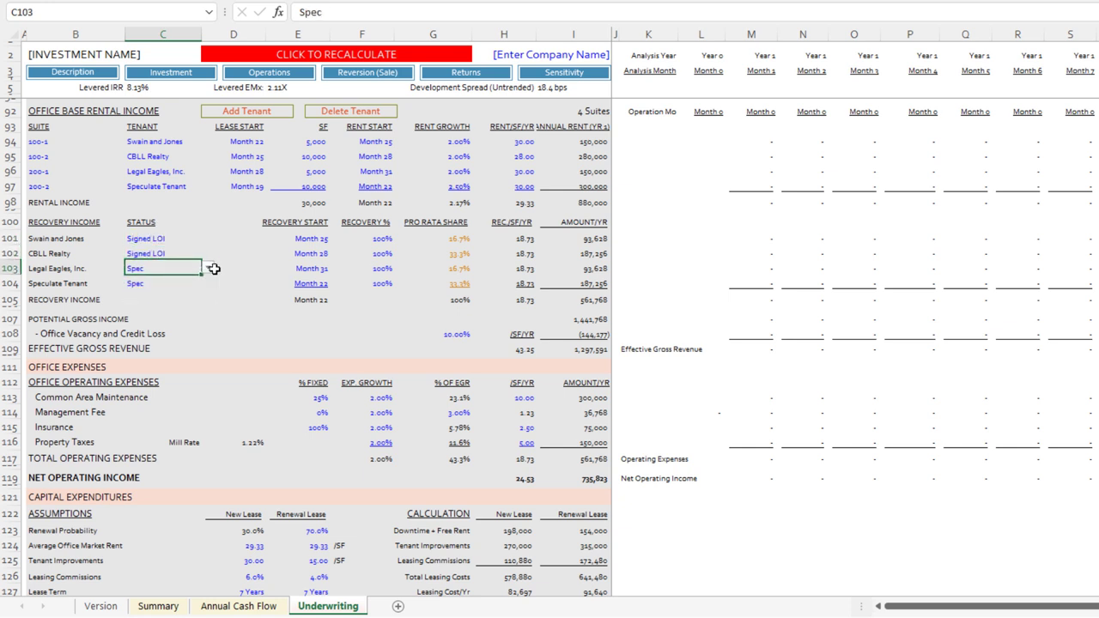
{"action": "left_click", "coordinate": [214, 269]}
{"action": "left_click", "coordinate": [154, 285]}
{"action": "key", "text": "Down"}
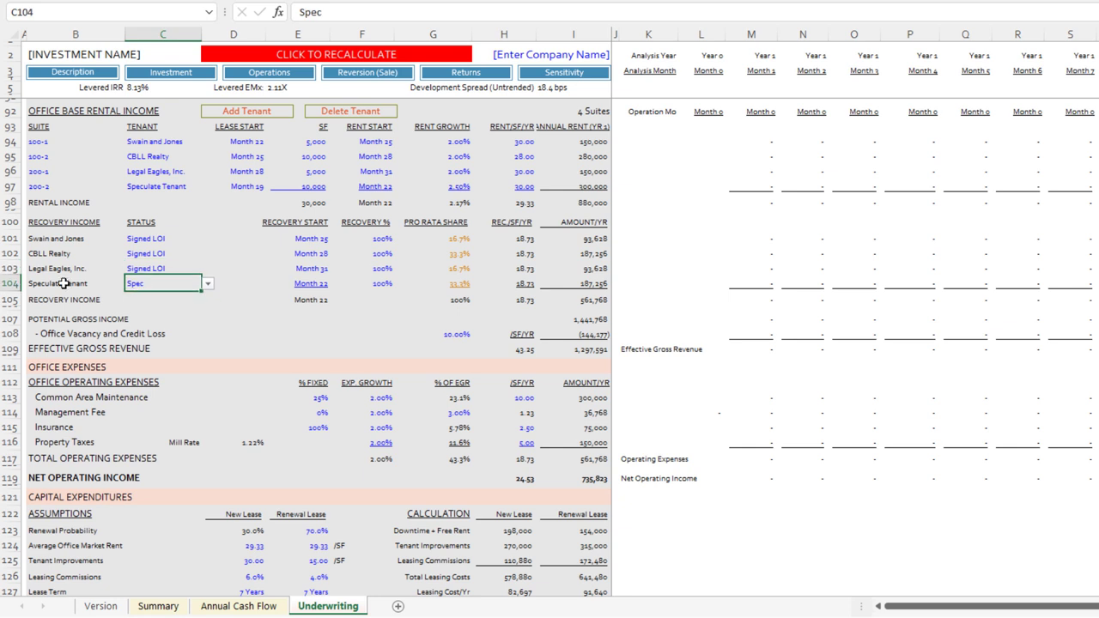
Step: Link Swain and Jones's recovery start to its lease start with the formula =D94
{"action": "left_click", "coordinate": [312, 239]}
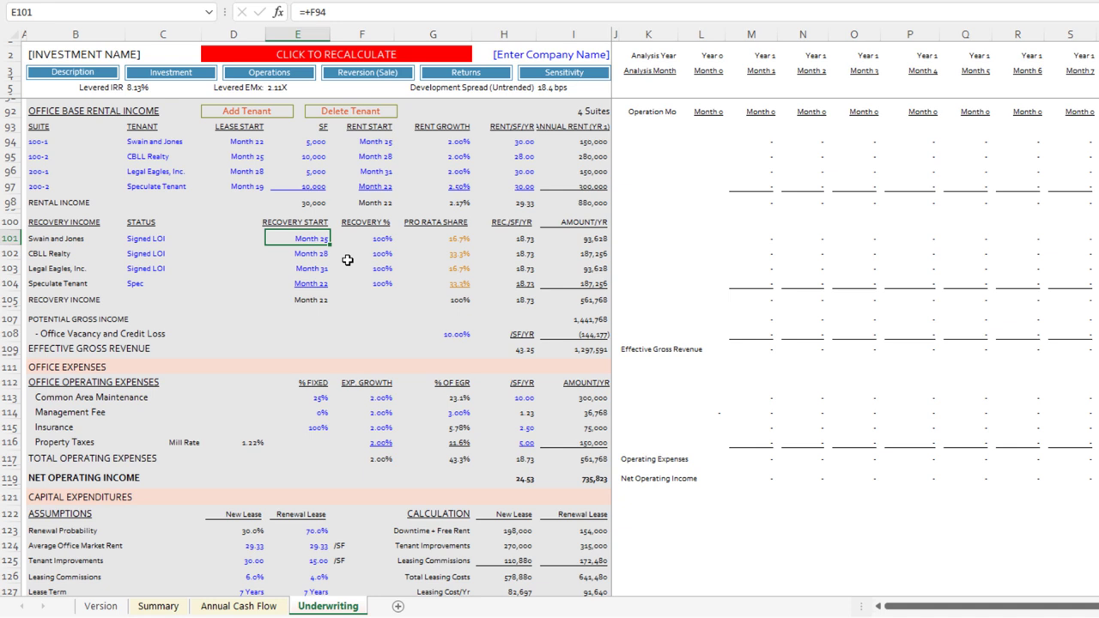
{"action": "type", "text": "="}
{"action": "key", "text": "Up"}
{"action": "key", "text": "Left"}
{"action": "key", "text": "Up"}
{"action": "key", "text": "Up"}
{"action": "key", "text": "Up"}
{"action": "key", "text": "Up"}
{"action": "key", "text": "Up"}
{"action": "key", "text": "Return"}
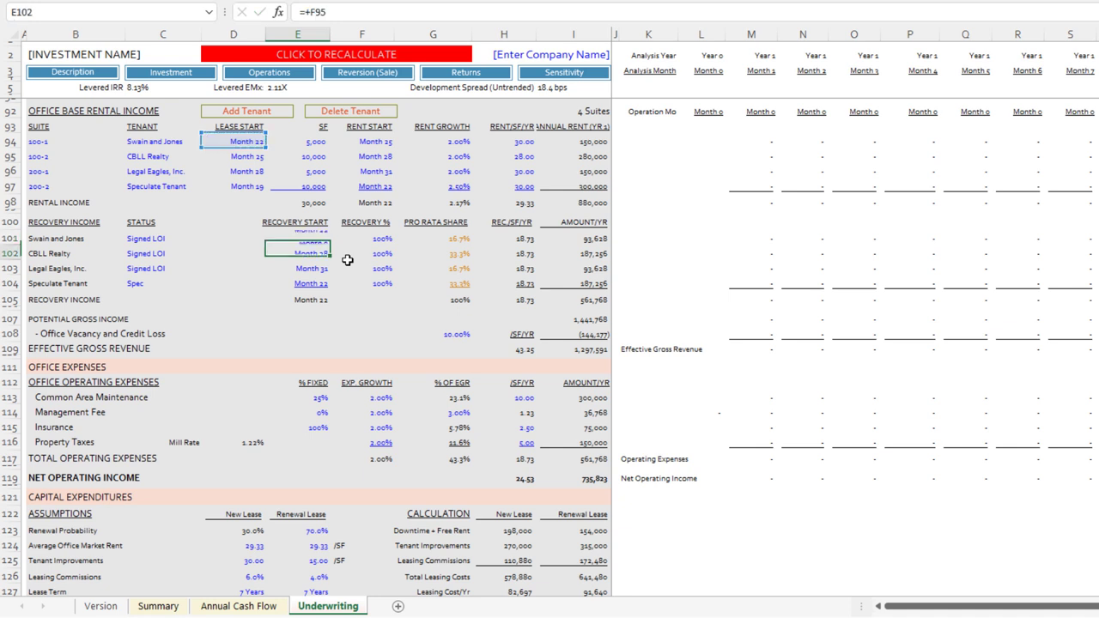
Step: Copy the lease-start link in E101 down the recovery start column to all four tenants
{"action": "key", "text": "Up"}
{"action": "key", "text": "ctrl+c"}
{"action": "key", "text": "shift+Down"}
{"action": "key", "text": "shift+Down"}
{"action": "key", "text": "shift+Down"}
{"action": "key", "text": "ctrl+v"}
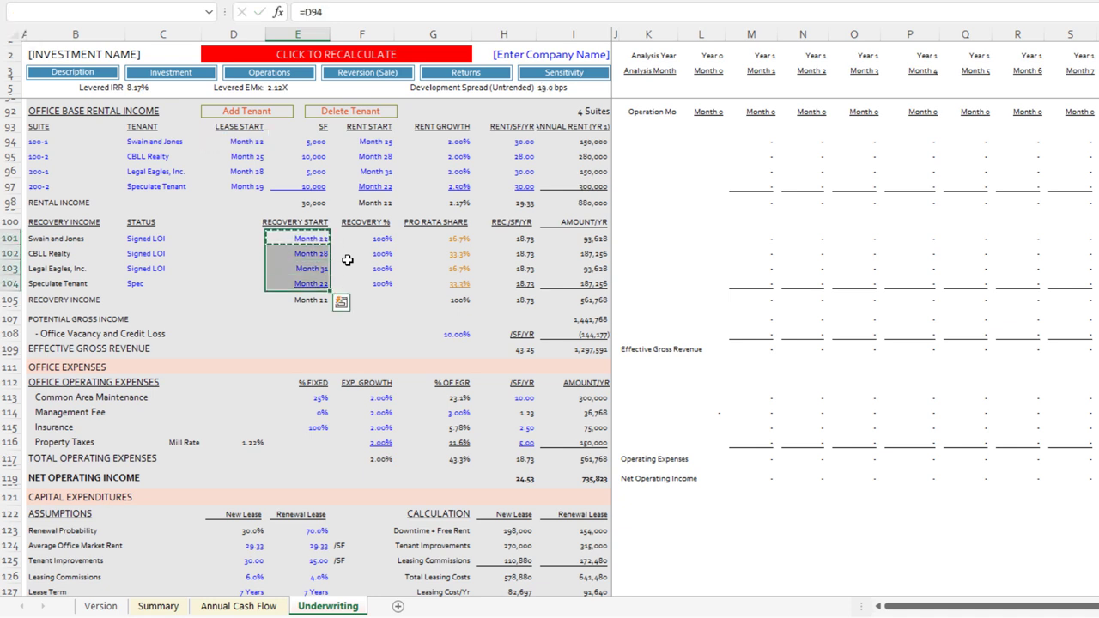
{"action": "key", "text": "Escape"}
Step: Check each tenant's recovery start formula against its lease start in the base rental income table
{"action": "left_click", "coordinate": [315, 243]}
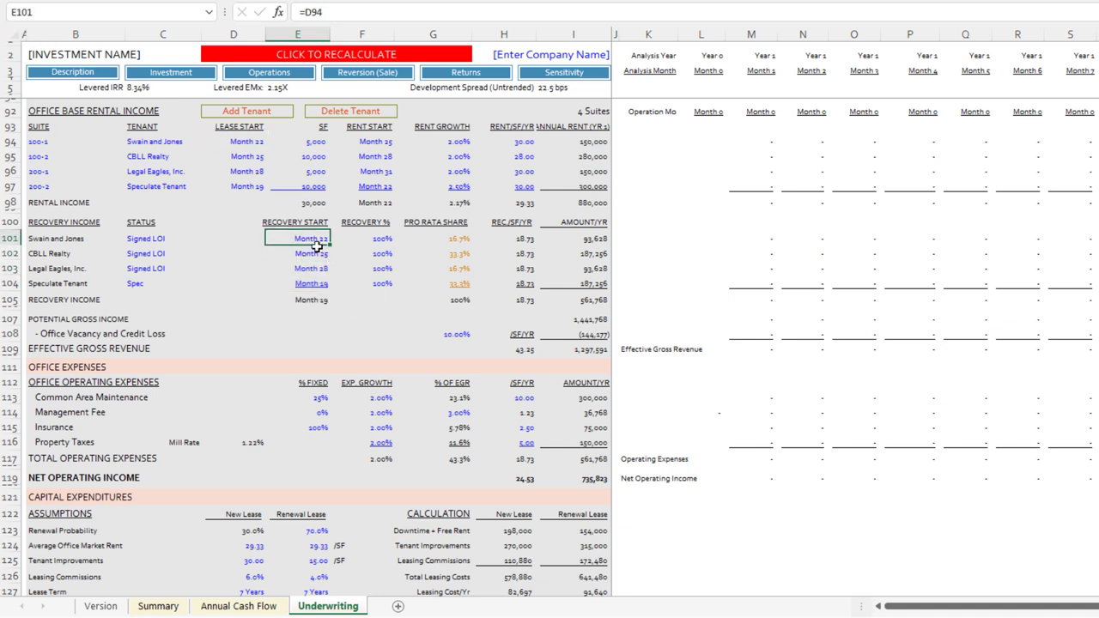
{"action": "left_click", "coordinate": [246, 142]}
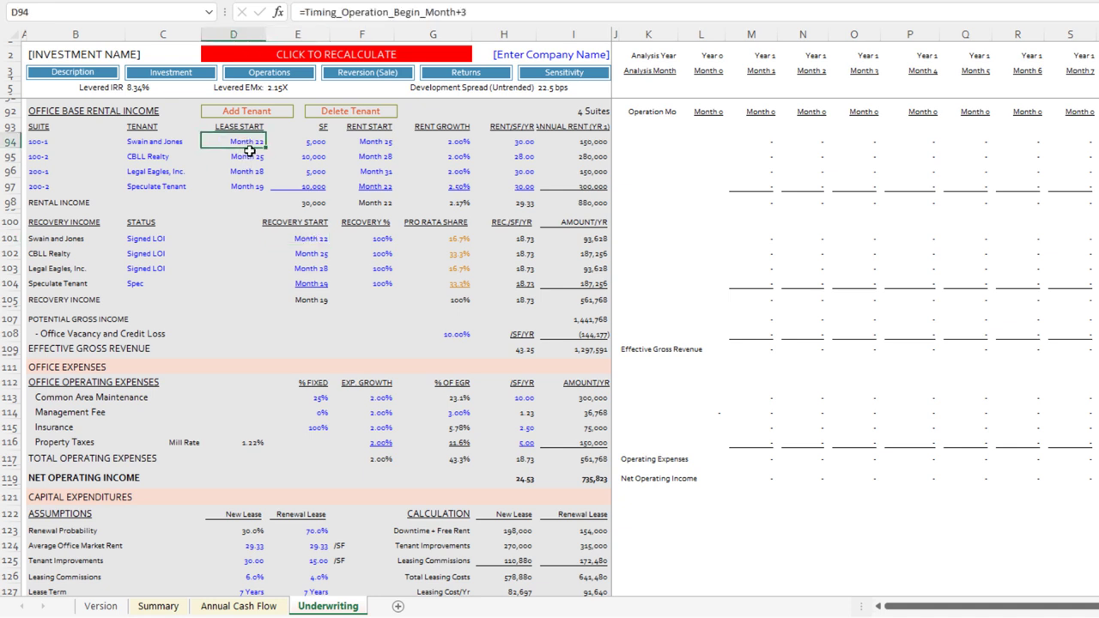
{"action": "left_click", "coordinate": [249, 157]}
{"action": "left_click", "coordinate": [253, 170]}
{"action": "left_click", "coordinate": [255, 186]}
{"action": "left_click", "coordinate": [314, 238]}
{"action": "left_click", "coordinate": [316, 254]}
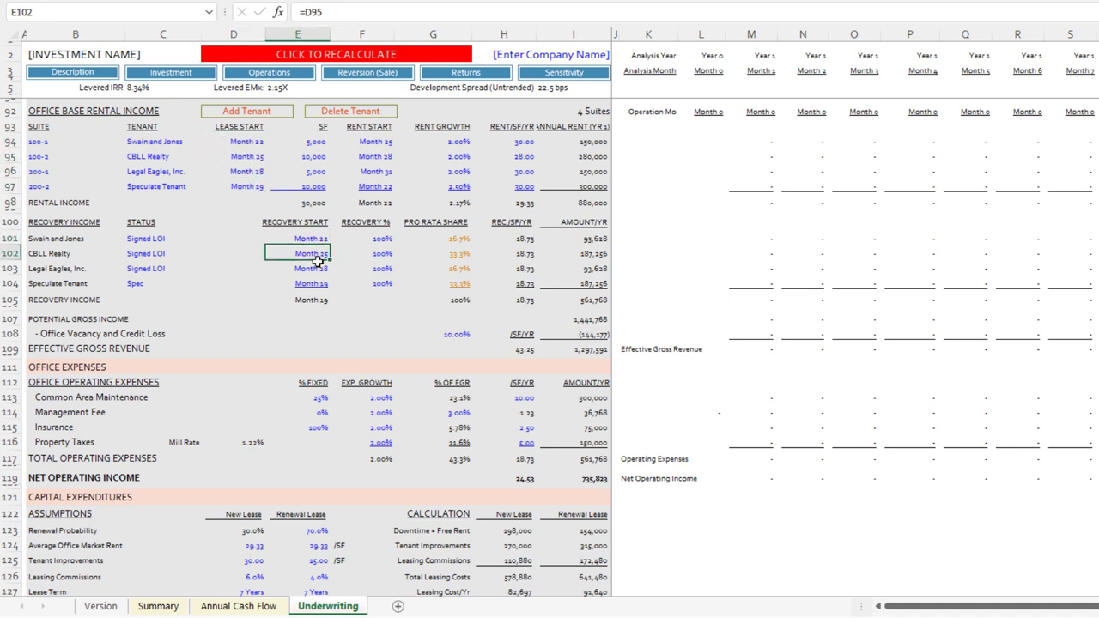
{"action": "left_click", "coordinate": [319, 269]}
{"action": "left_click", "coordinate": [327, 284]}
Step: Examine the tenants' recovery percentages and the pro rata share formula for Swain and Jones
{"action": "left_click_drag", "start_coordinate": [383, 242], "coordinate": [400, 292]}
{"action": "left_click", "coordinate": [380, 243]}
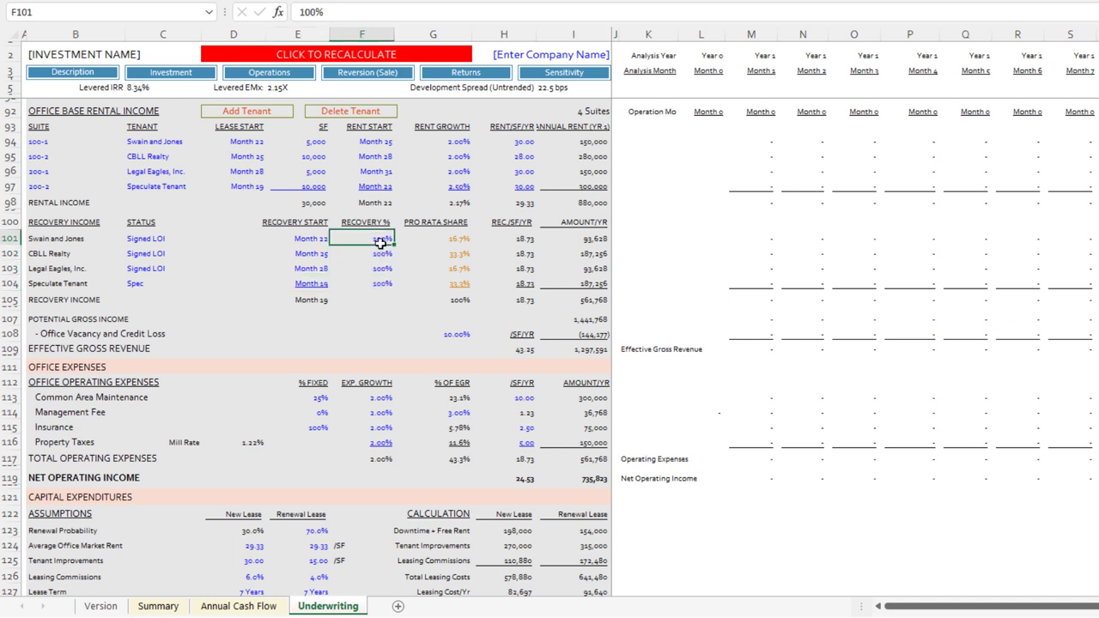
{"action": "left_click", "coordinate": [445, 241]}
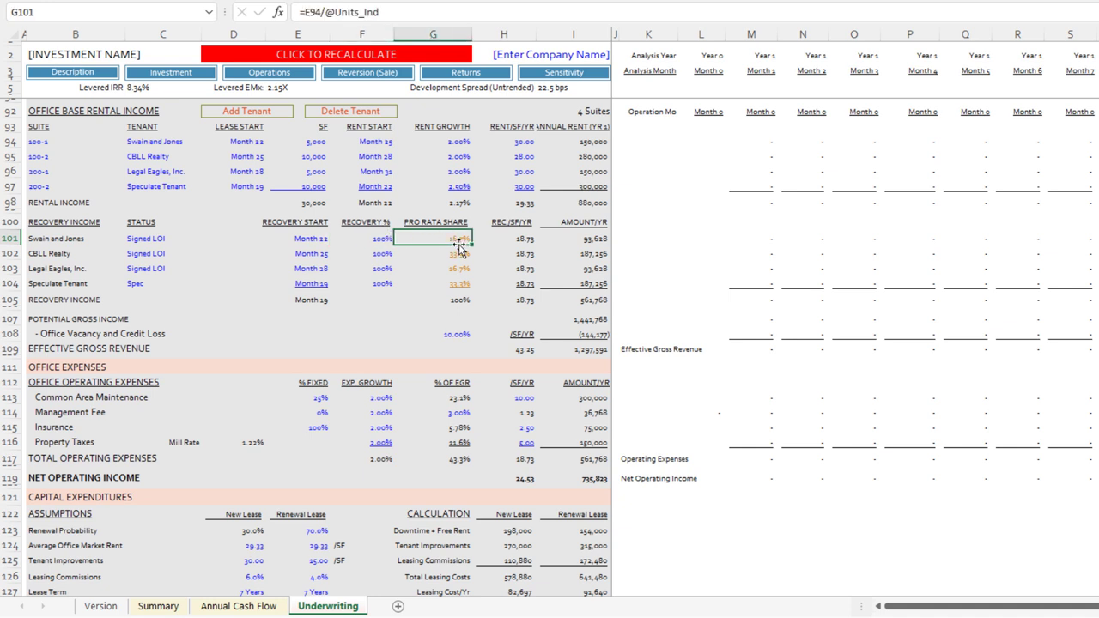
Step: Test a 0% recovery percentage for all four tenants and restore it to 100%
{"action": "left_click", "coordinate": [382, 239]}
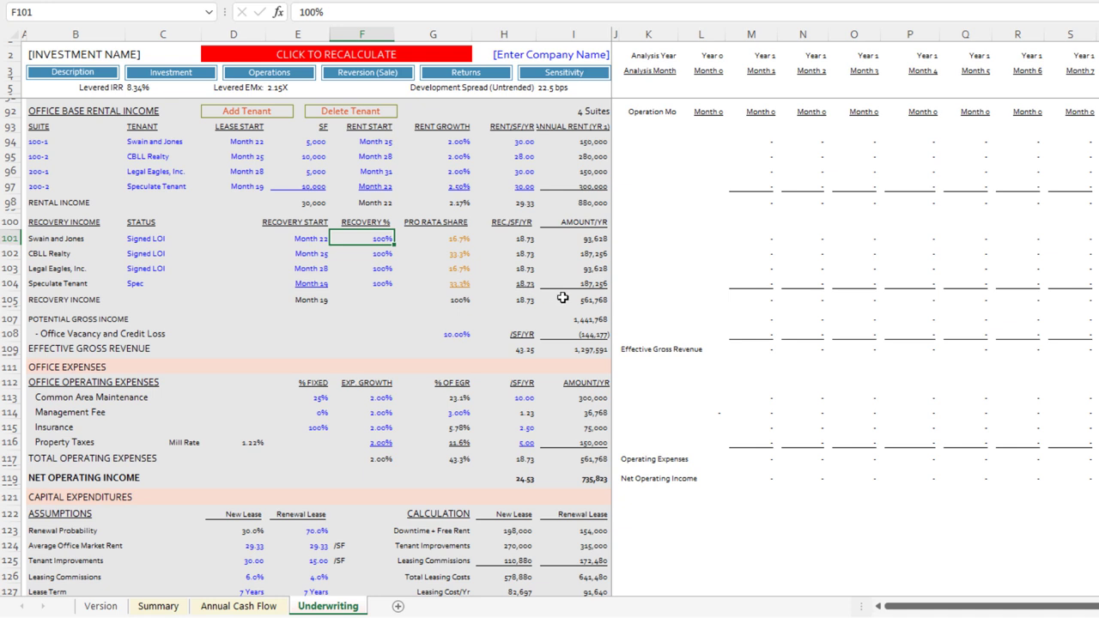
{"action": "key", "text": "shift+Down"}
{"action": "key", "text": "shift+Down"}
{"action": "key", "text": "shift+Down"}
{"action": "key", "text": "ctrl+d"}
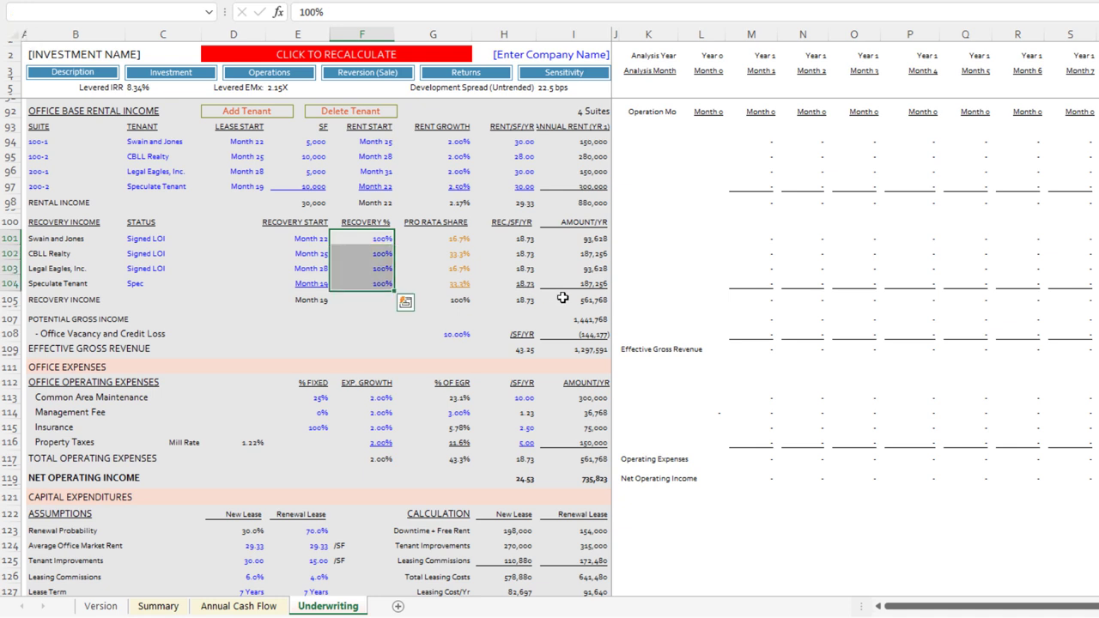
{"action": "type", "text": "0"}
{"action": "key", "text": "ctrl+Return"}
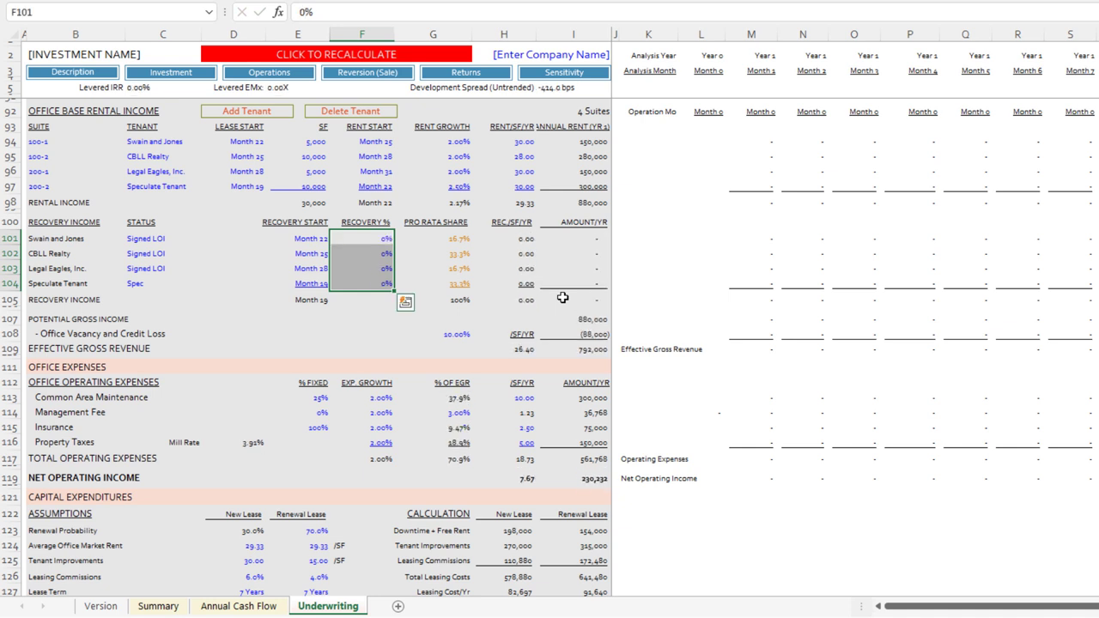
{"action": "type", "text": "100"}
{"action": "key", "text": "ctrl+Return"}
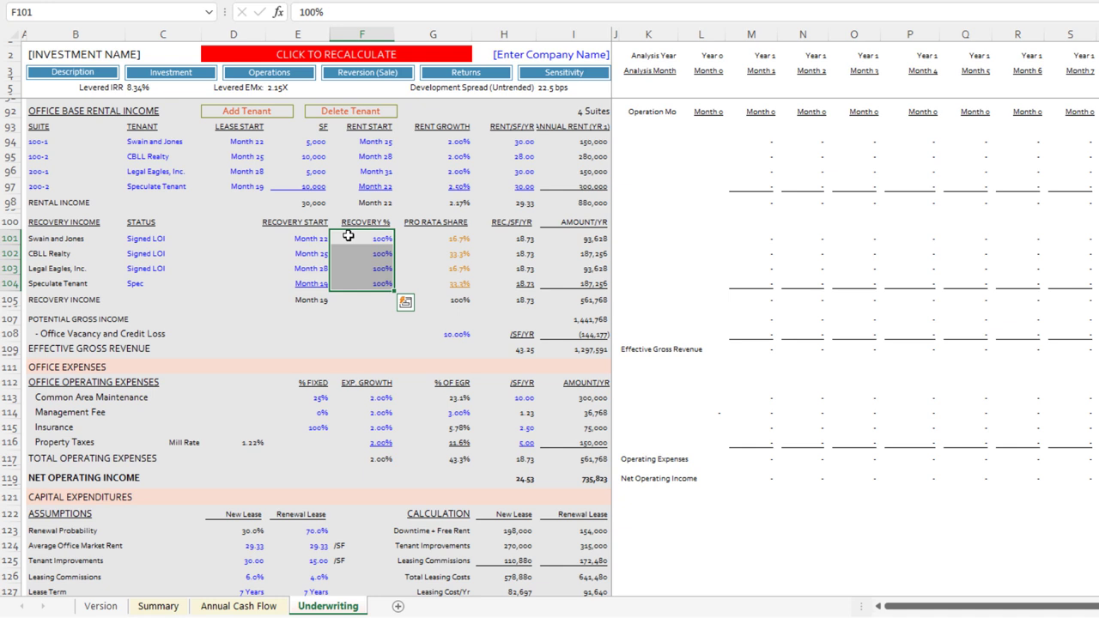
Step: Review the tenants' yearly recovery amounts, the recovery income total and the recovery percentages
{"action": "left_click_drag", "start_coordinate": [591, 239], "coordinate": [600, 290]}
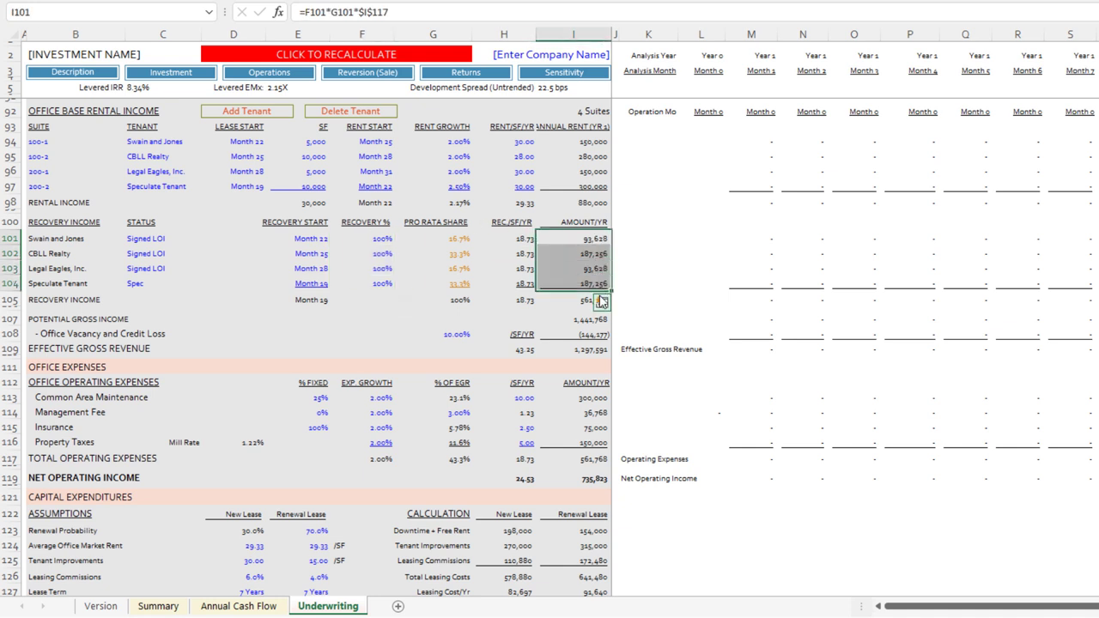
{"action": "left_click", "coordinate": [592, 301]}
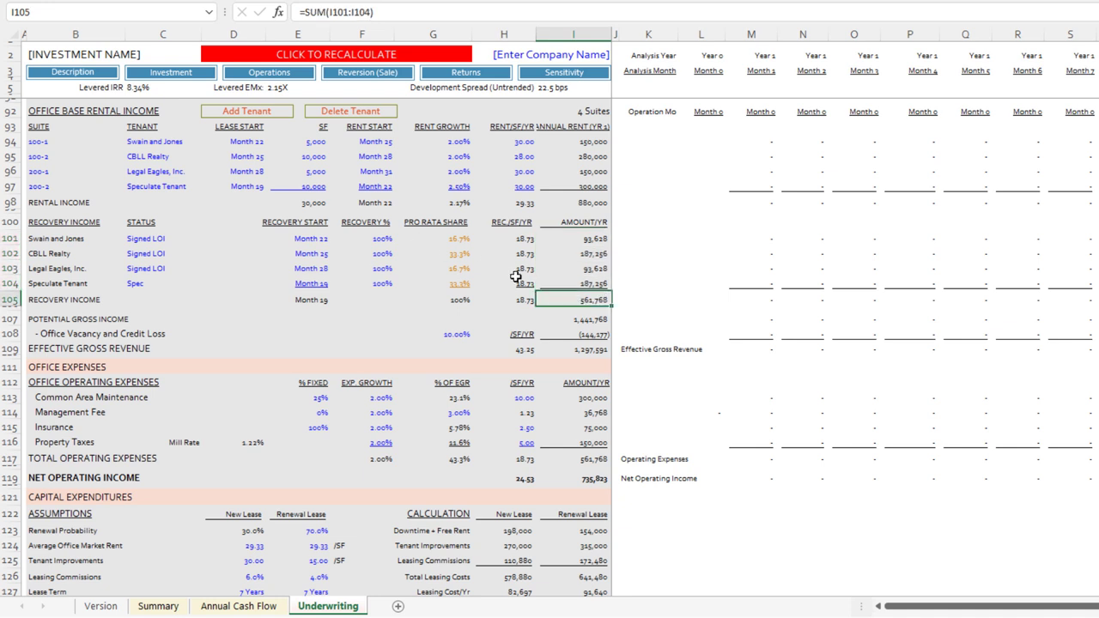
{"action": "left_click_drag", "start_coordinate": [384, 242], "coordinate": [381, 277]}
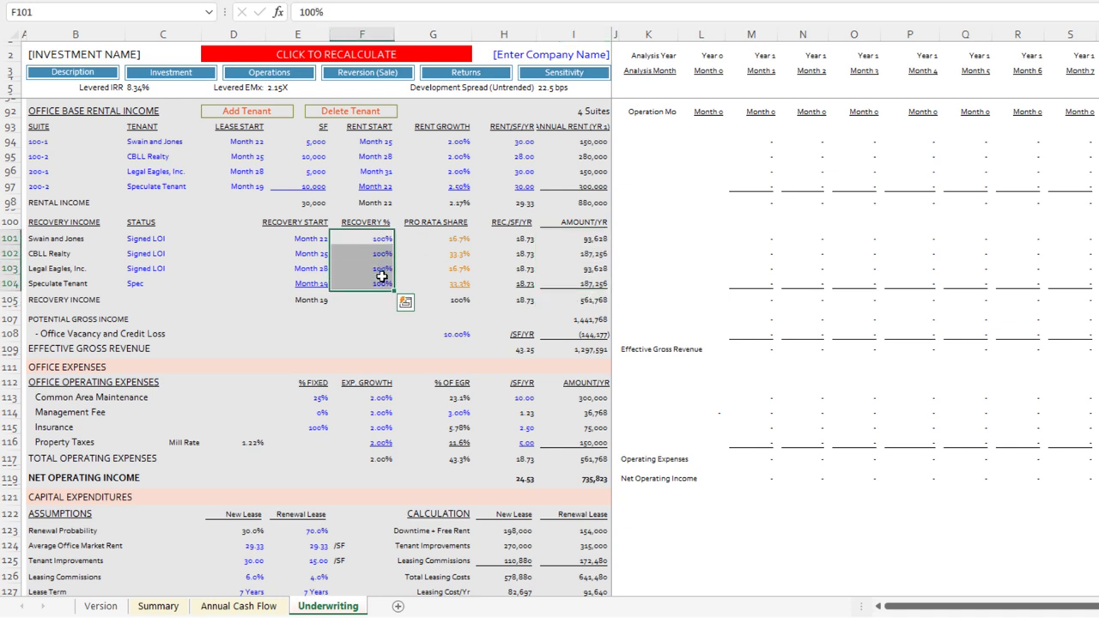
Step: Compare the recovery income total with total operating expenses and review the potential gross income row
{"action": "left_click", "coordinate": [584, 301]}
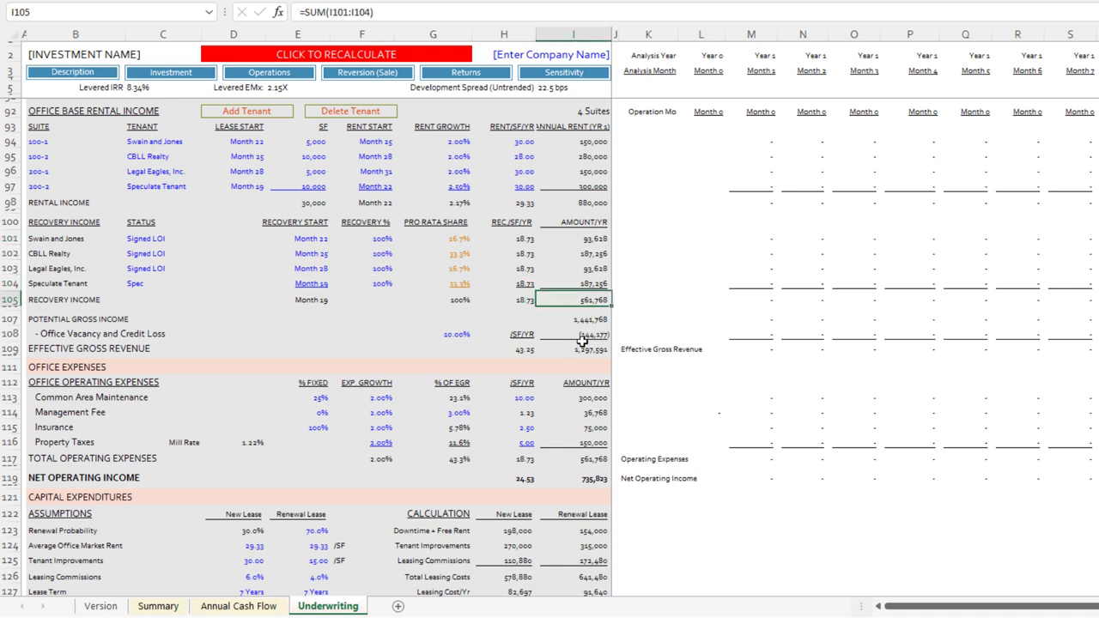
{"action": "left_click", "coordinate": [590, 460]}
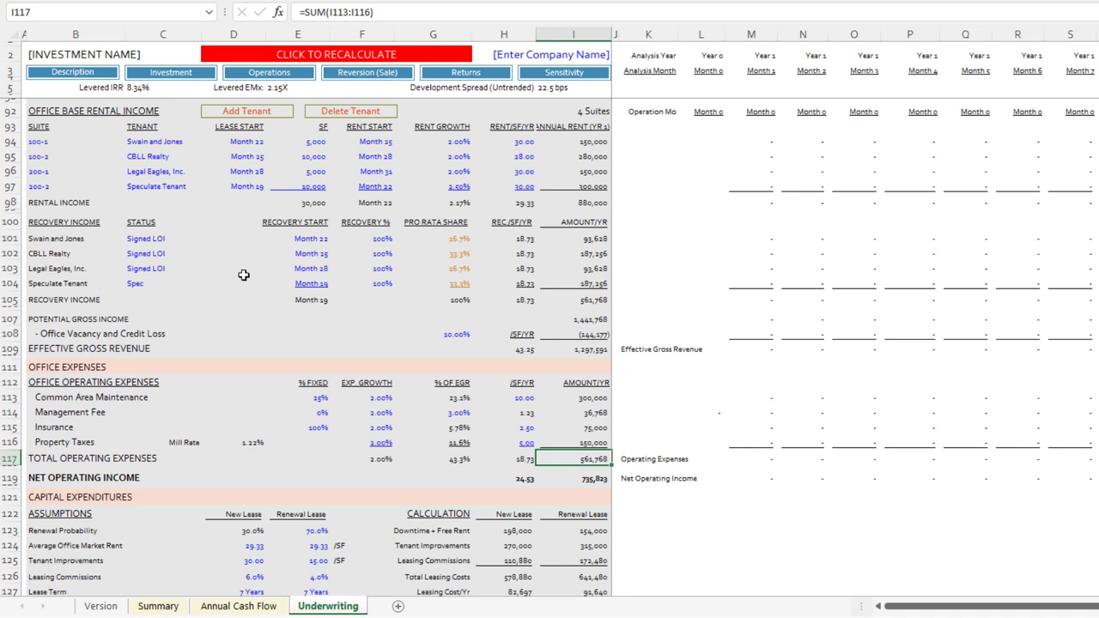
{"action": "left_click_drag", "start_coordinate": [77, 319], "coordinate": [573, 321]}
Step: Set the office vacancy and credit loss to 7.5% and check the effective gross revenue formula
{"action": "left_click", "coordinate": [452, 334]}
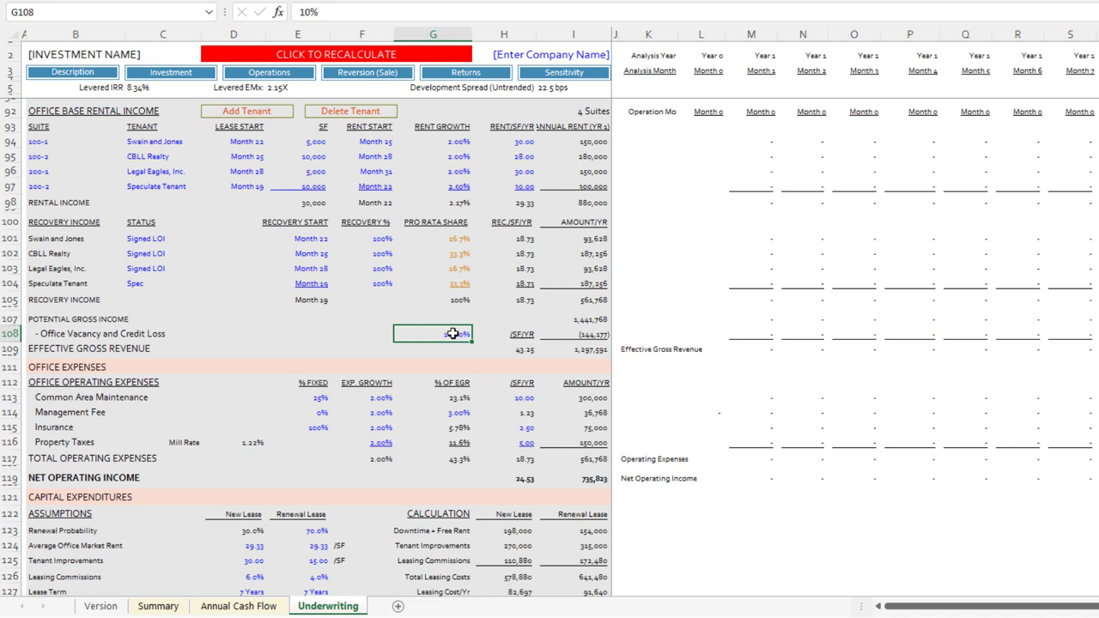
{"action": "type", "text": "7.5"}
{"action": "key", "text": "Return"}
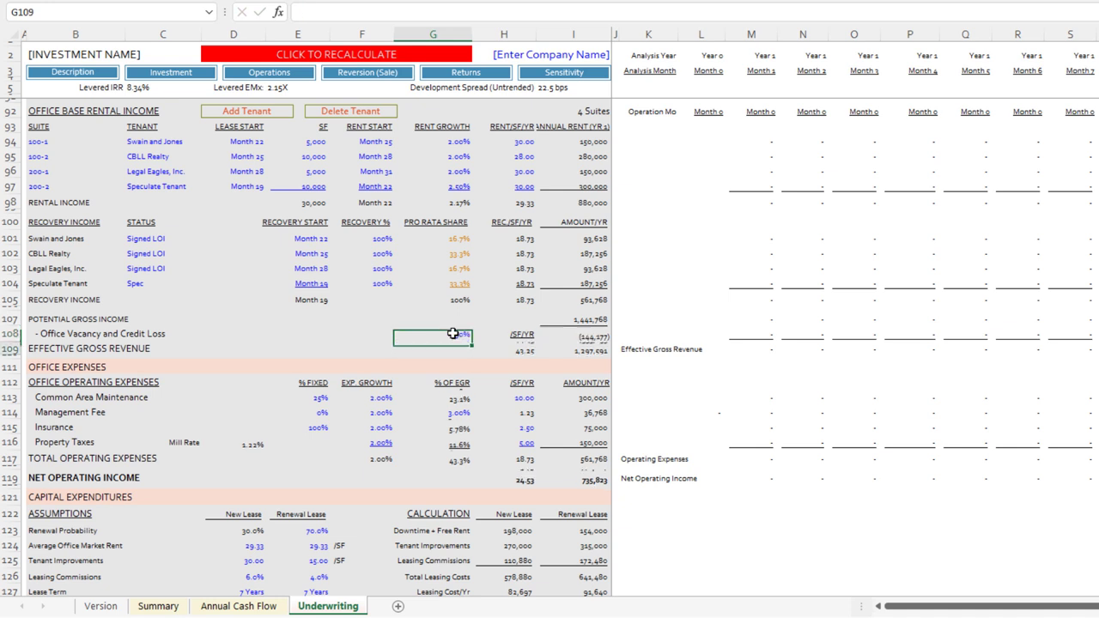
{"action": "key", "text": "Up"}
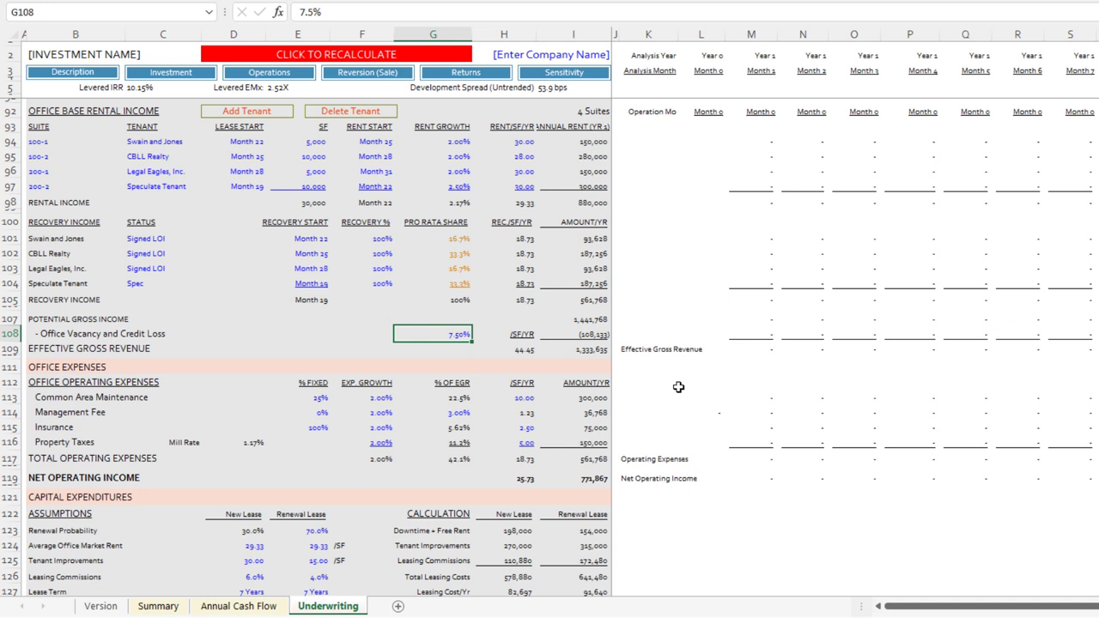
{"action": "left_click", "coordinate": [593, 349]}
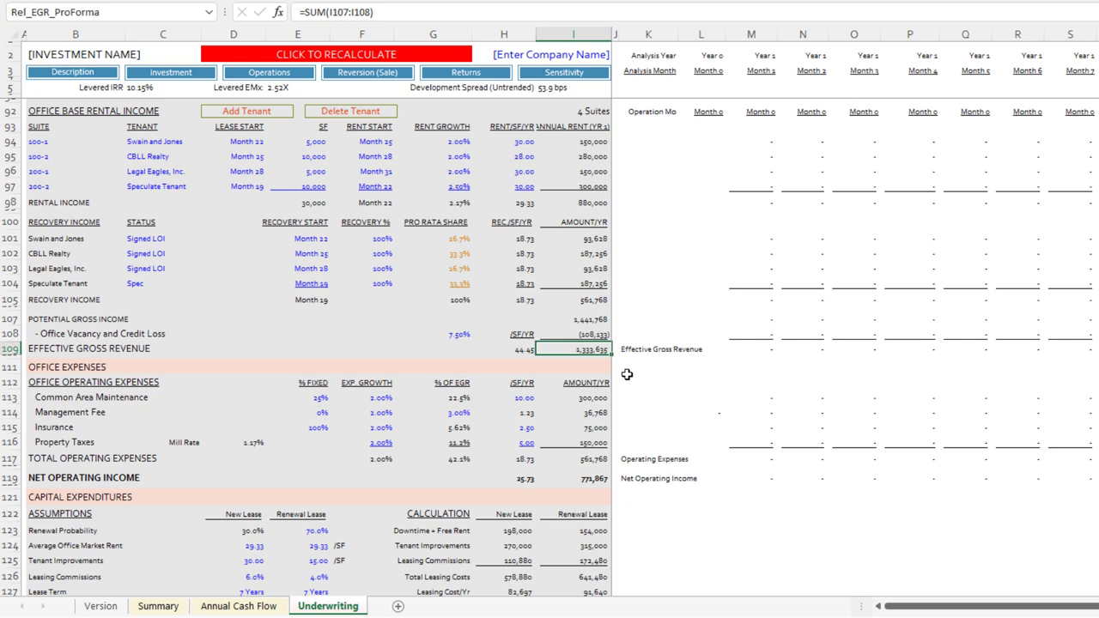
Step: Review the office operating expense items: common area maintenance, management fee, insurance and property taxes
{"action": "scroll", "coordinate": [571, 326], "scroll_direction": "down", "scroll_amount": 4}
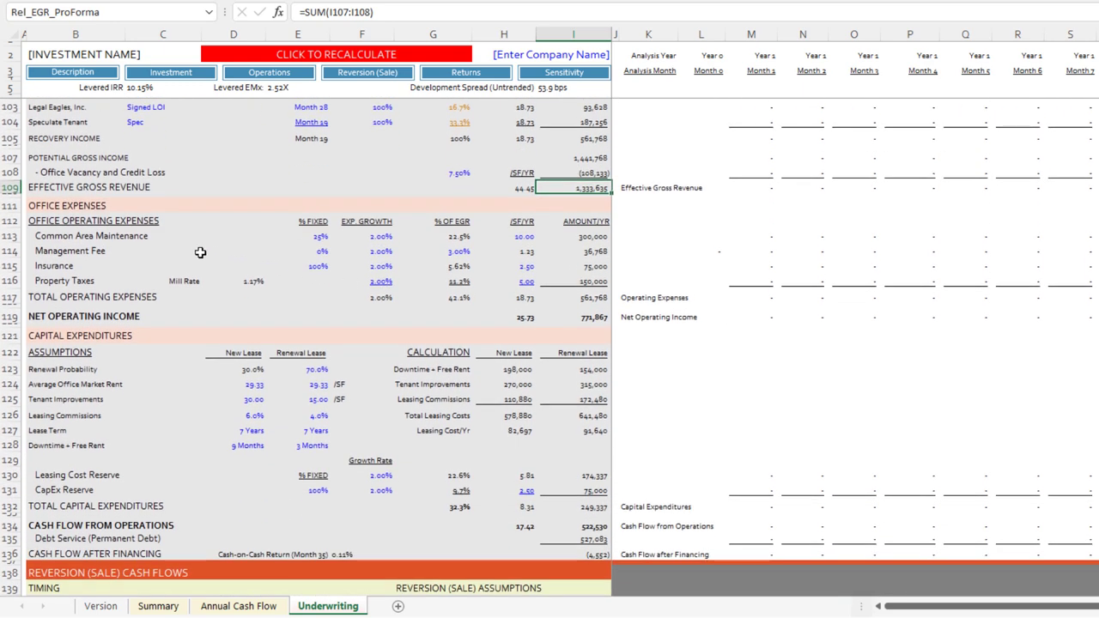
{"action": "left_click", "coordinate": [75, 240]}
{"action": "left_click_drag", "start_coordinate": [76, 247], "coordinate": [86, 279]}
{"action": "left_click", "coordinate": [71, 236]}
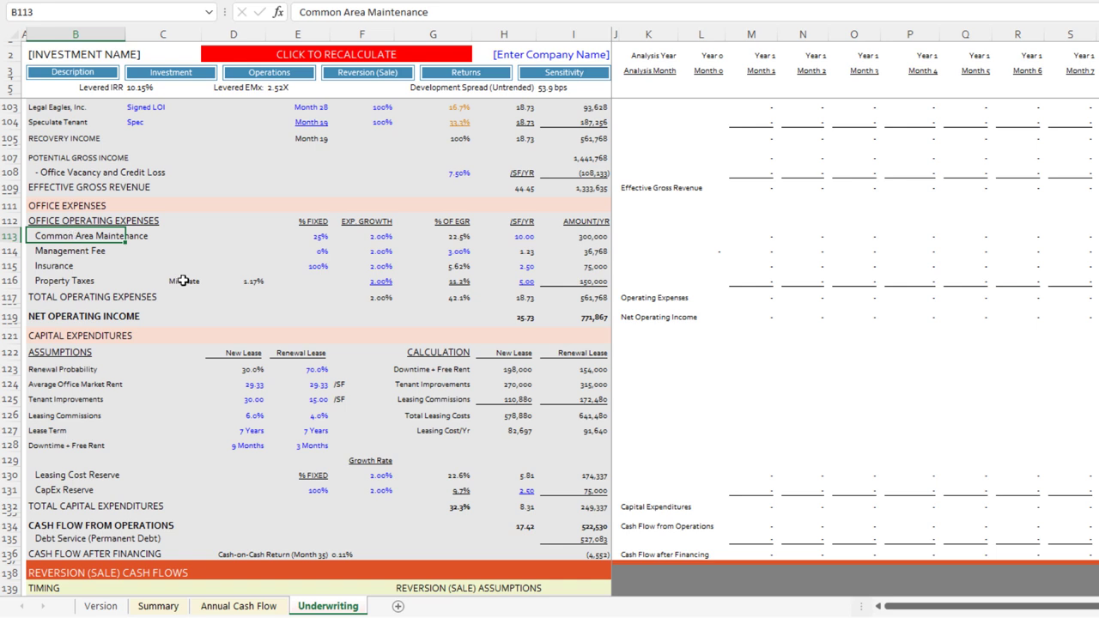
{"action": "left_click", "coordinate": [91, 250]}
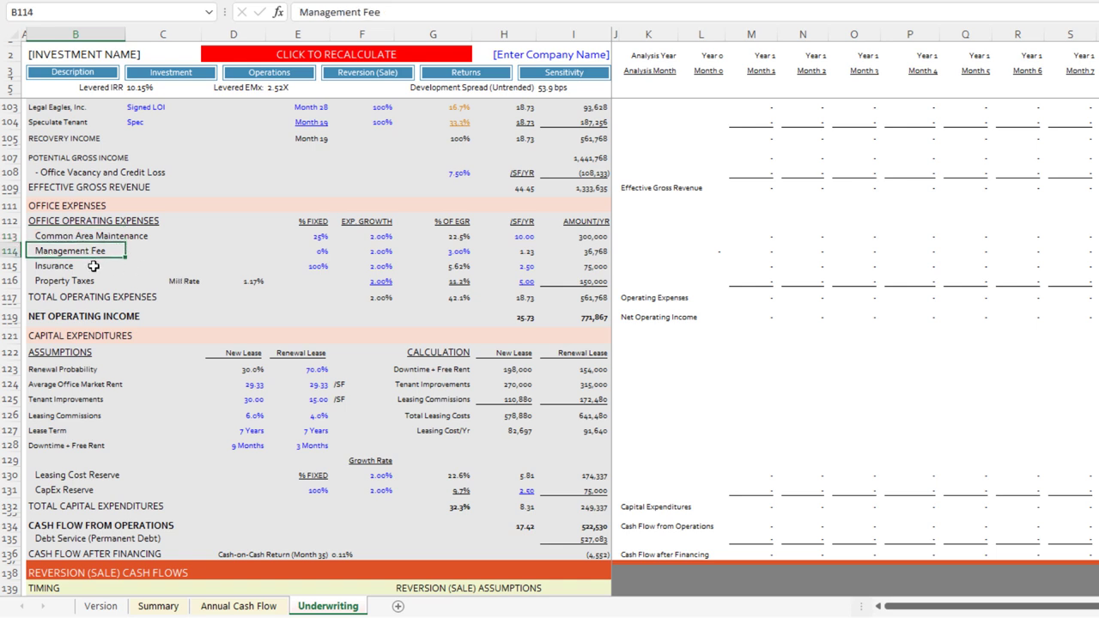
{"action": "left_click", "coordinate": [94, 265]}
{"action": "left_click", "coordinate": [91, 283]}
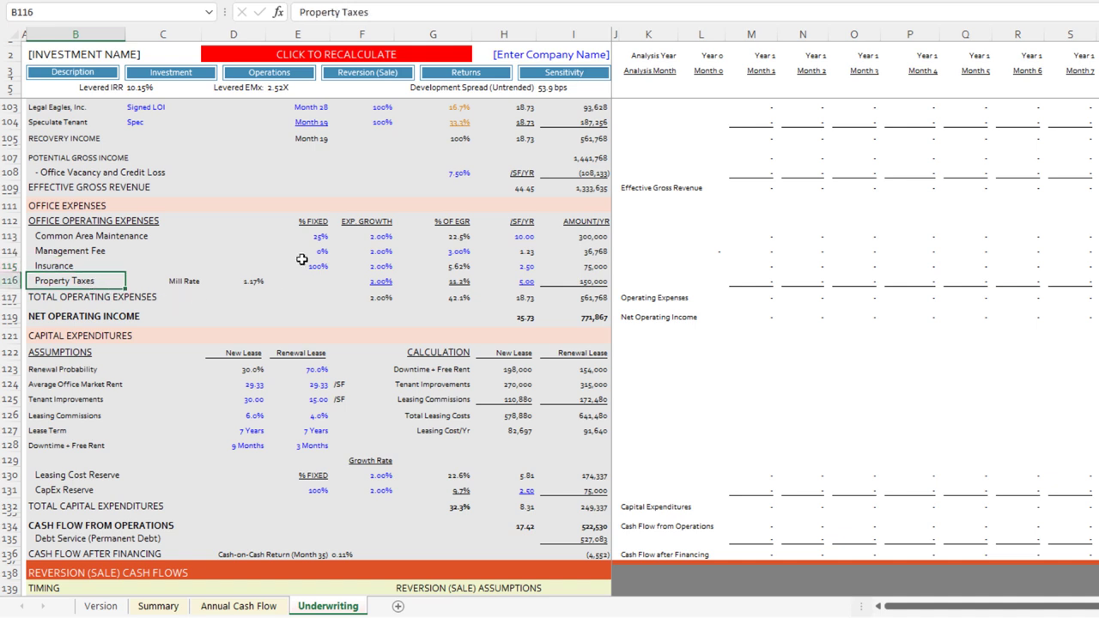
Step: Examine the fixed percentages of the operating expenses and compare insurance's fixed share with its yearly amount
{"action": "left_click_drag", "start_coordinate": [318, 239], "coordinate": [319, 266]}
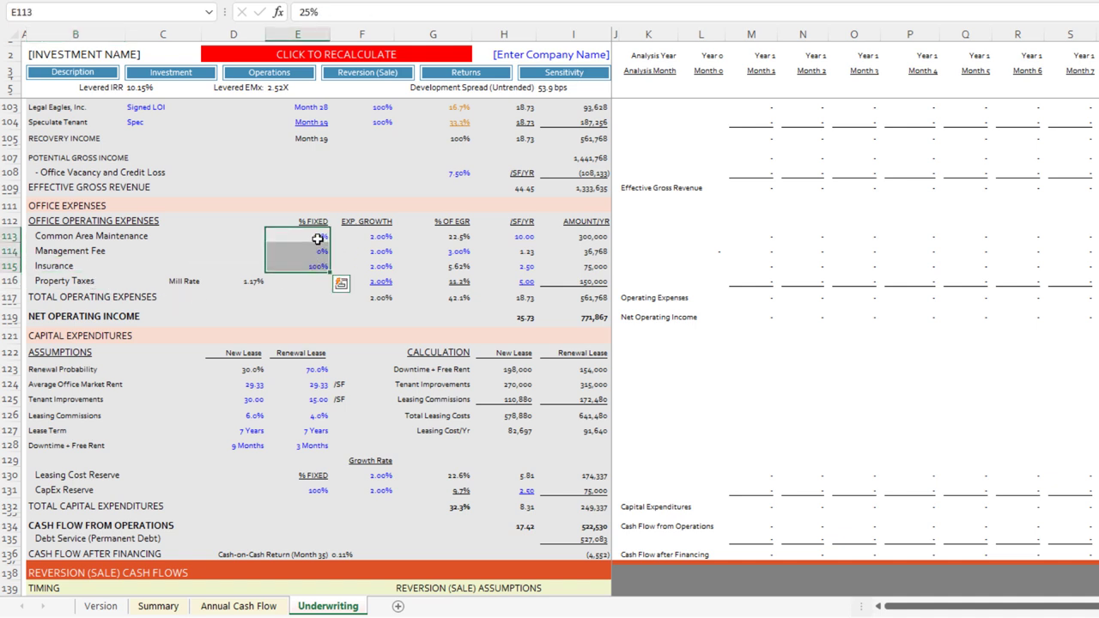
{"action": "left_click", "coordinate": [321, 238]}
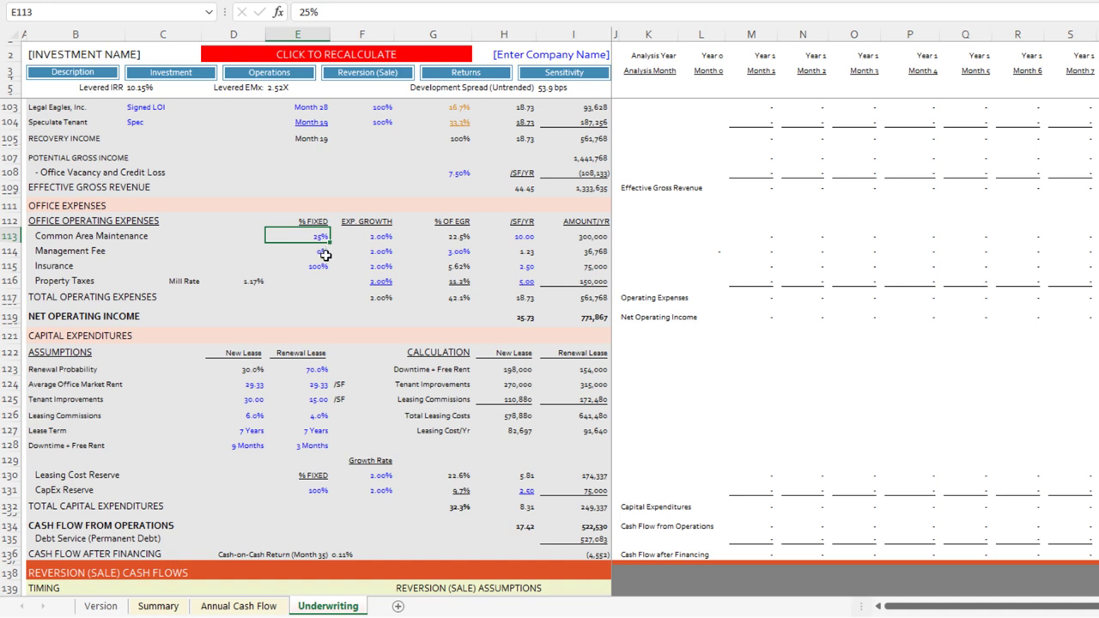
{"action": "left_click", "coordinate": [322, 268]}
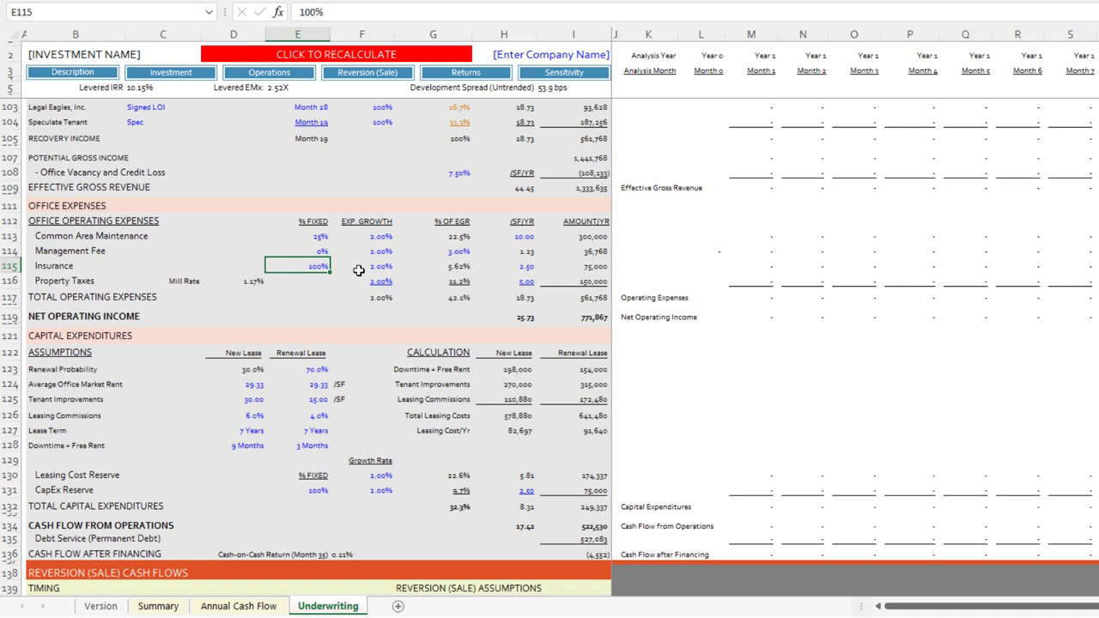
{"action": "left_click", "coordinate": [590, 269]}
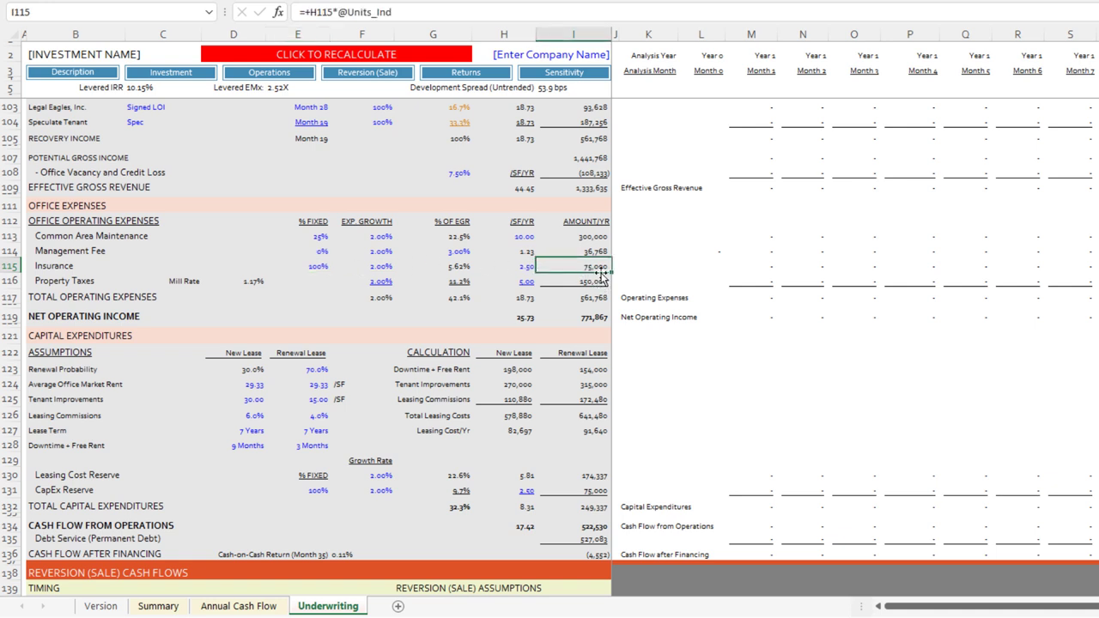
{"action": "left_click", "coordinate": [309, 265]}
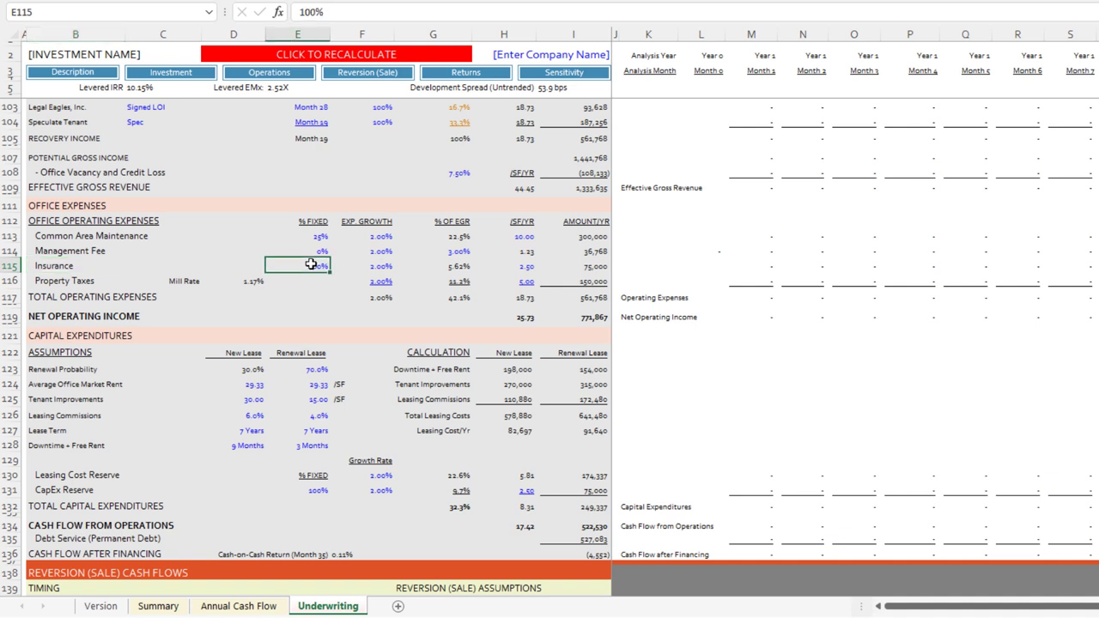
Step: Compare the fixed percentage of common area maintenance with its yearly amount formula
{"action": "left_click", "coordinate": [320, 236]}
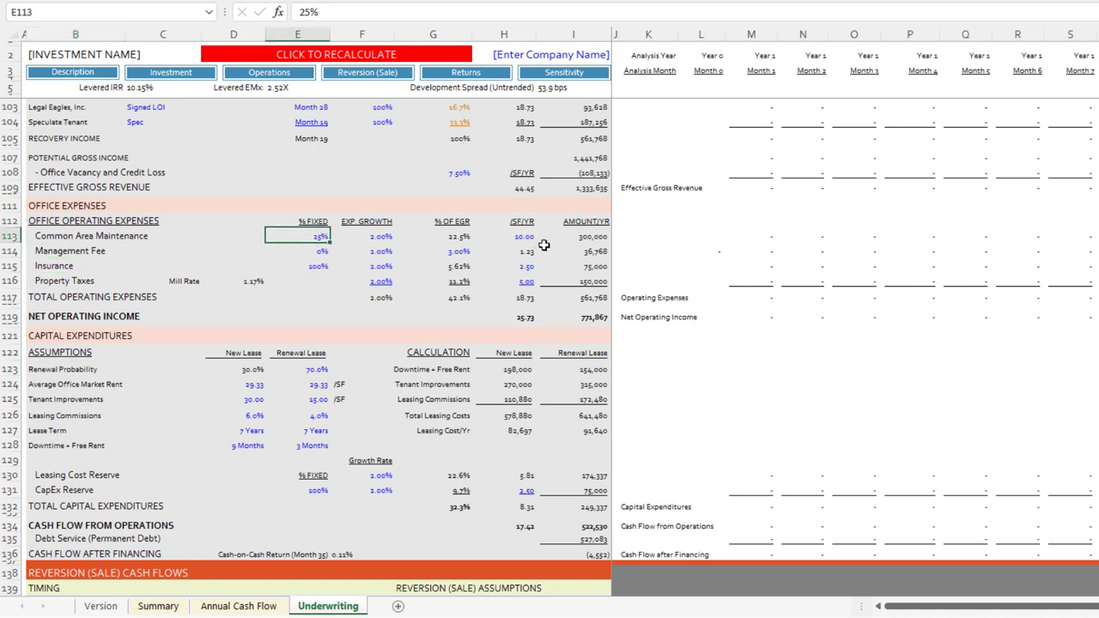
{"action": "left_click", "coordinate": [577, 237]}
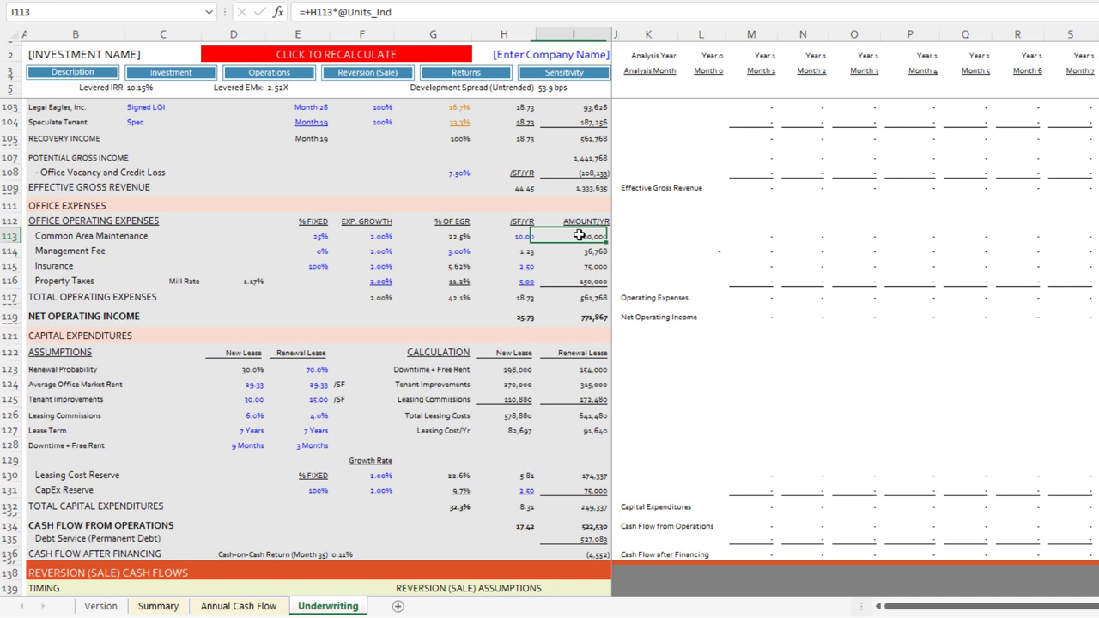
{"action": "left_click", "coordinate": [319, 237]}
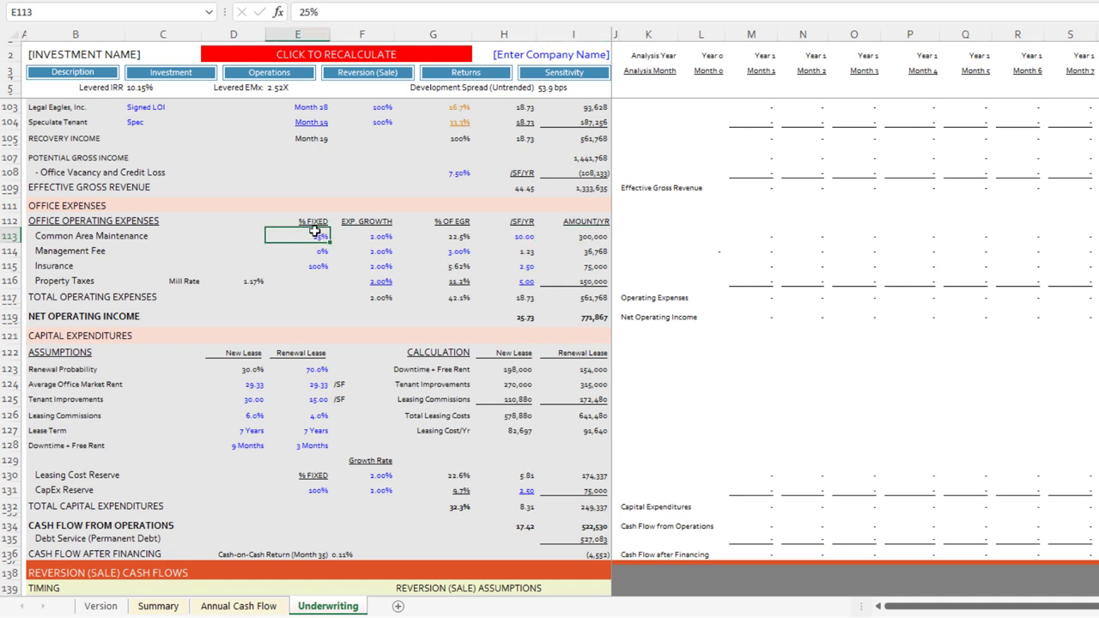
{"action": "left_click", "coordinate": [595, 237]}
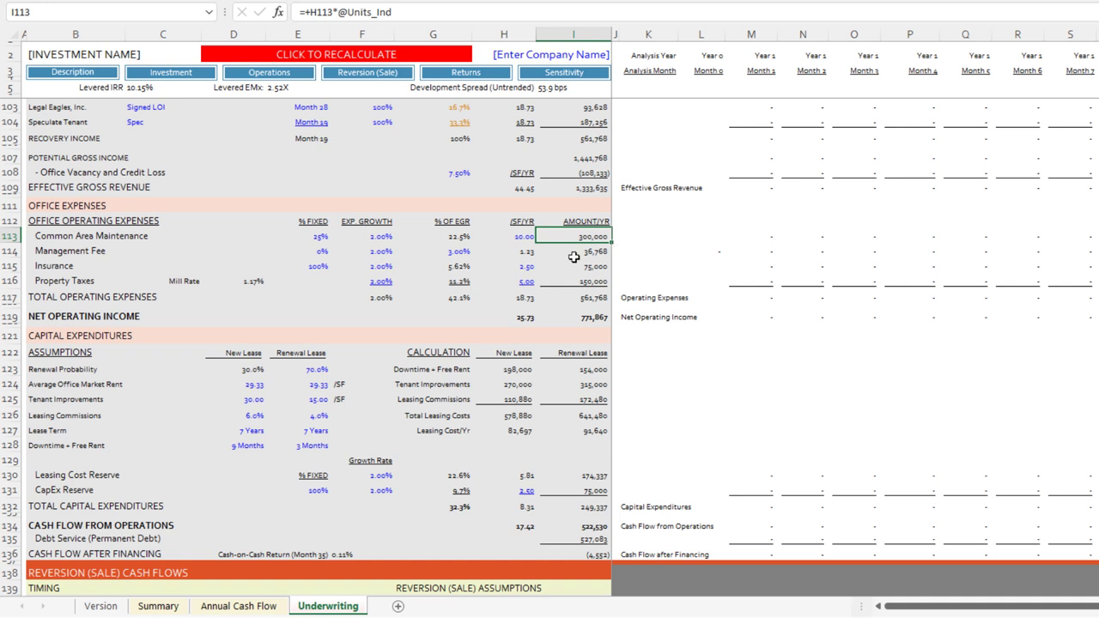
{"action": "left_click", "coordinate": [318, 236]}
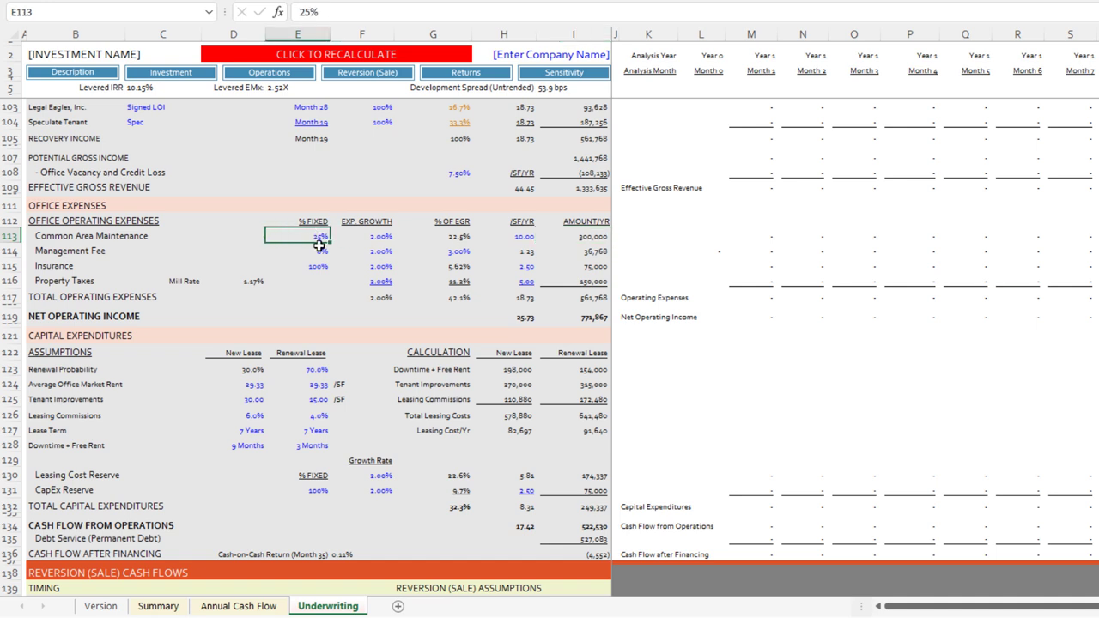
{"action": "left_click", "coordinate": [597, 240]}
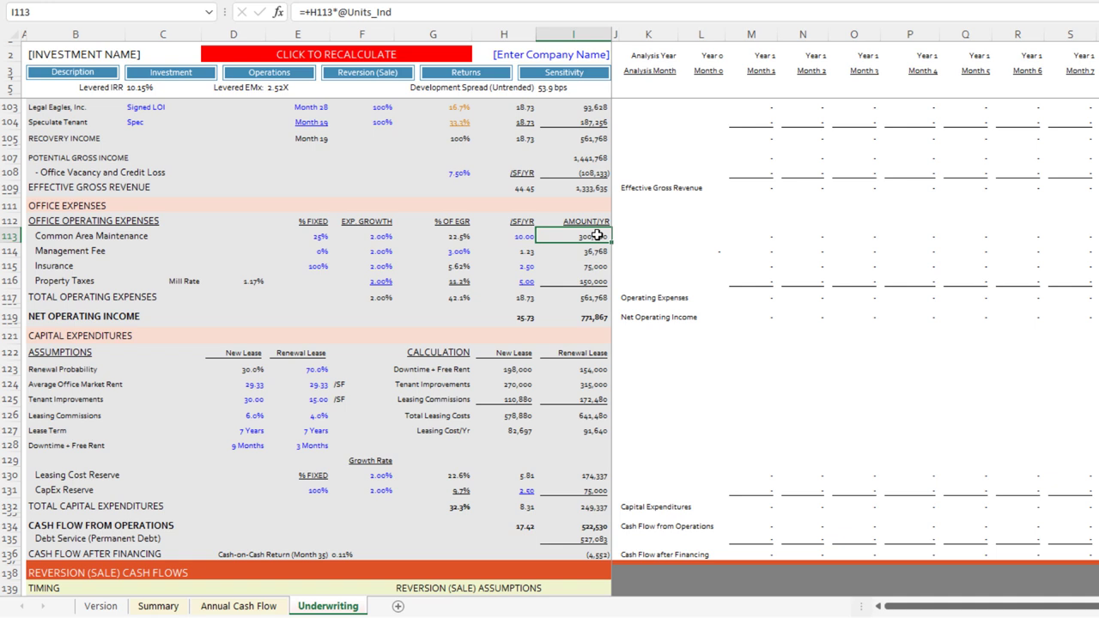
{"action": "left_click", "coordinate": [319, 237]}
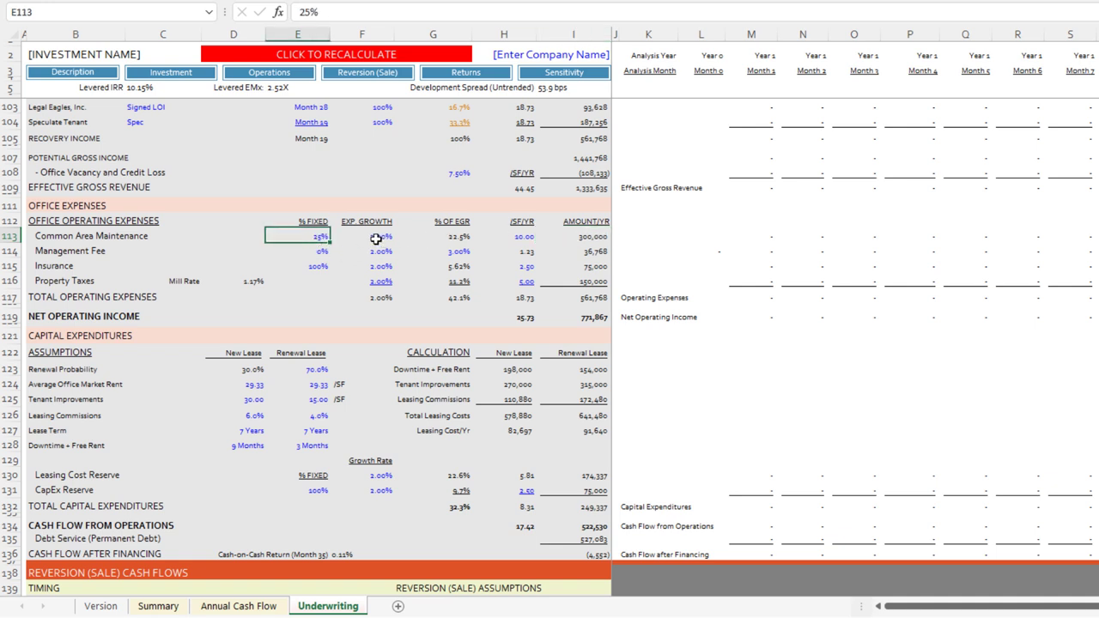
Step: Review the expense growth rates and percent-of-EGR figures, including the management fee's percentage and yearly amount
{"action": "left_click_drag", "start_coordinate": [382, 237], "coordinate": [382, 282]}
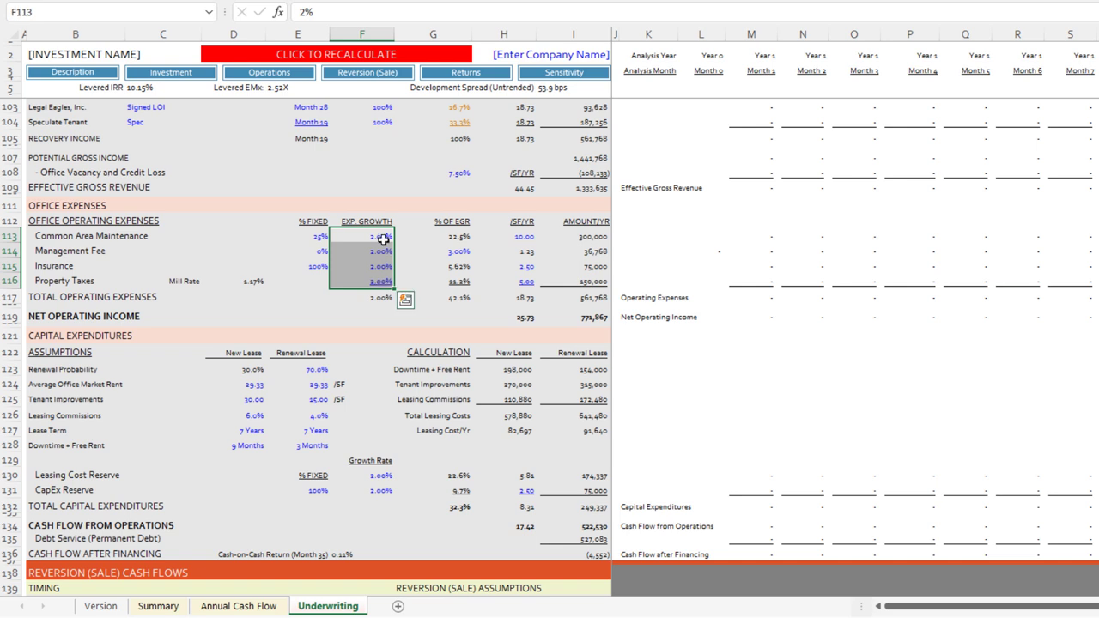
{"action": "left_click", "coordinate": [468, 237]}
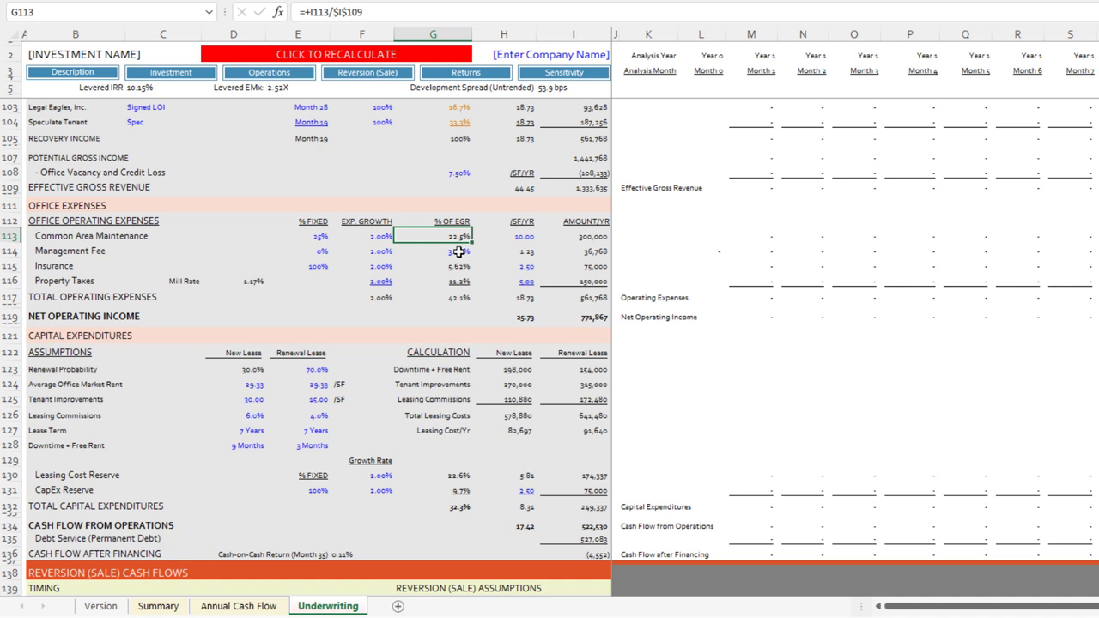
{"action": "left_click", "coordinate": [462, 251]}
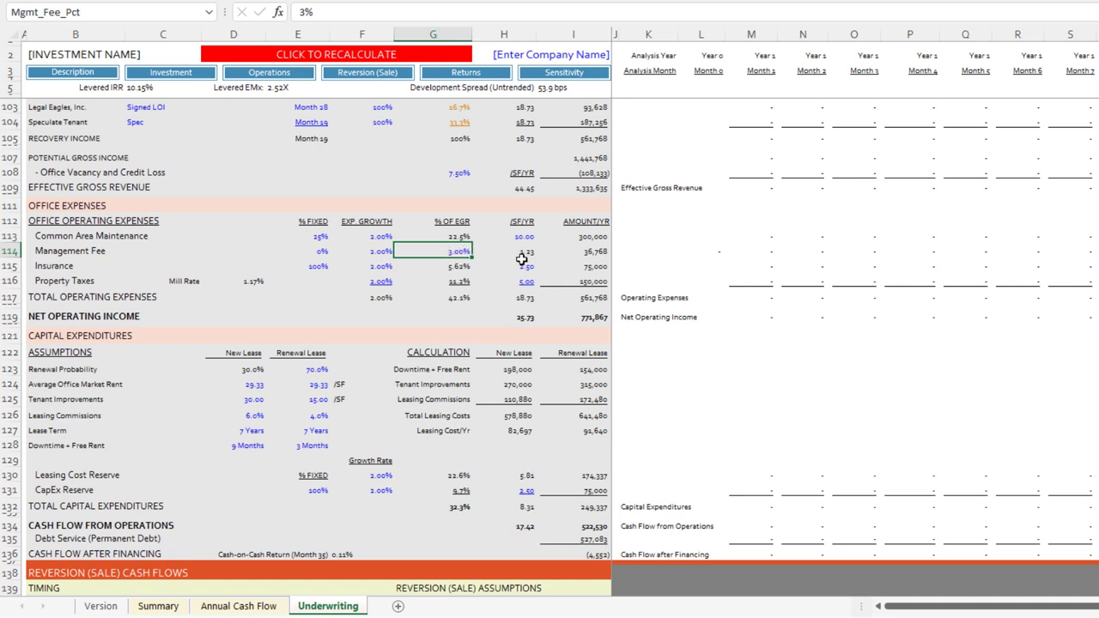
{"action": "left_click", "coordinate": [580, 250]}
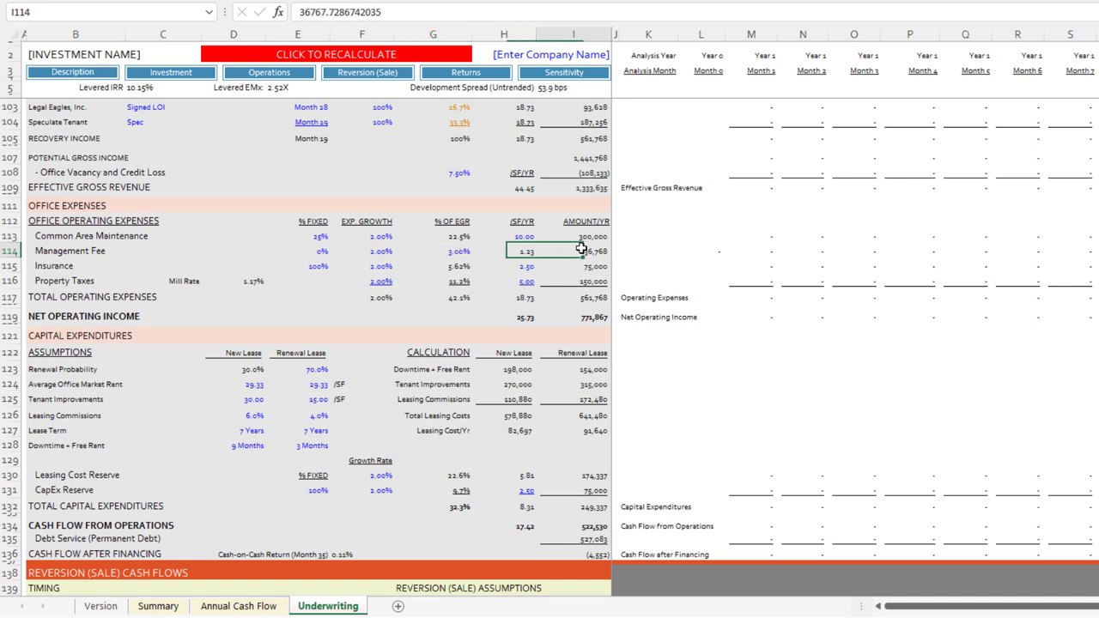
{"action": "left_click", "coordinate": [459, 241]}
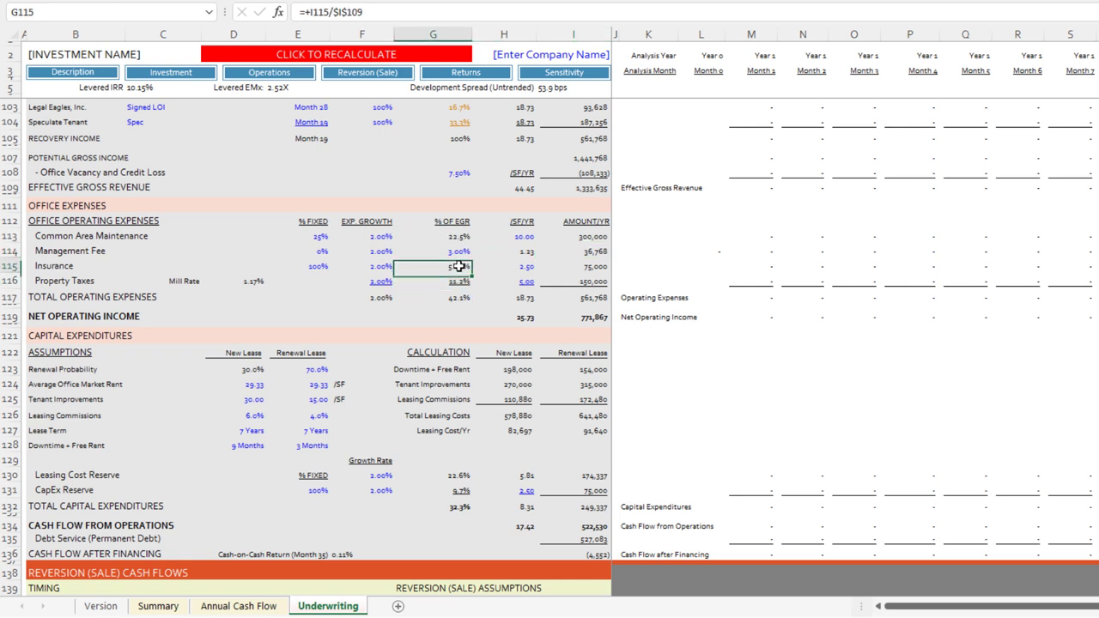
Step: Check the formulas for total operating expenses, their share of effective gross revenue, and net operating income
{"action": "left_click", "coordinate": [466, 297]}
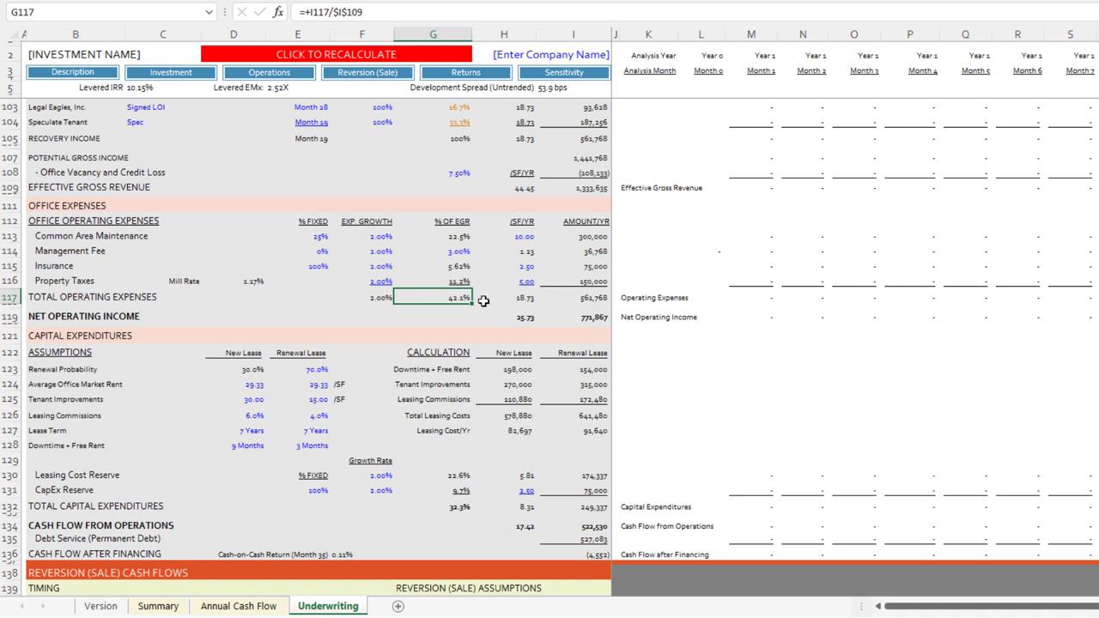
{"action": "left_click", "coordinate": [588, 298]}
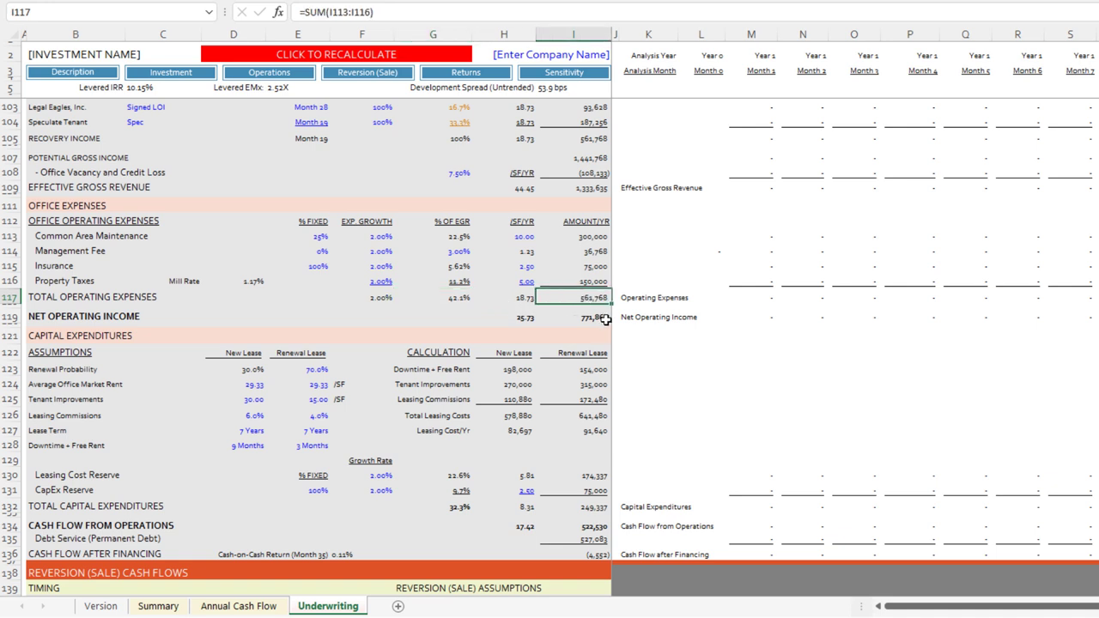
{"action": "left_click", "coordinate": [596, 317]}
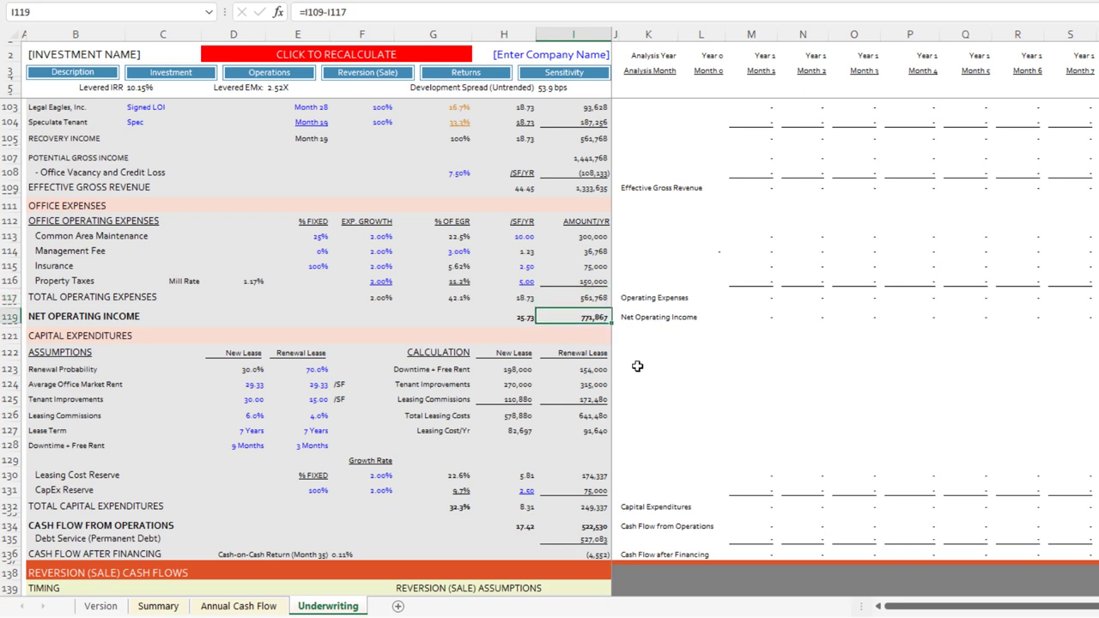
Step: Examine the capital expenditures section's leasing cost reserve and the renewal probabilities for new and renewal leases
{"action": "scroll", "coordinate": [635, 365], "scroll_direction": "down", "scroll_amount": 1}
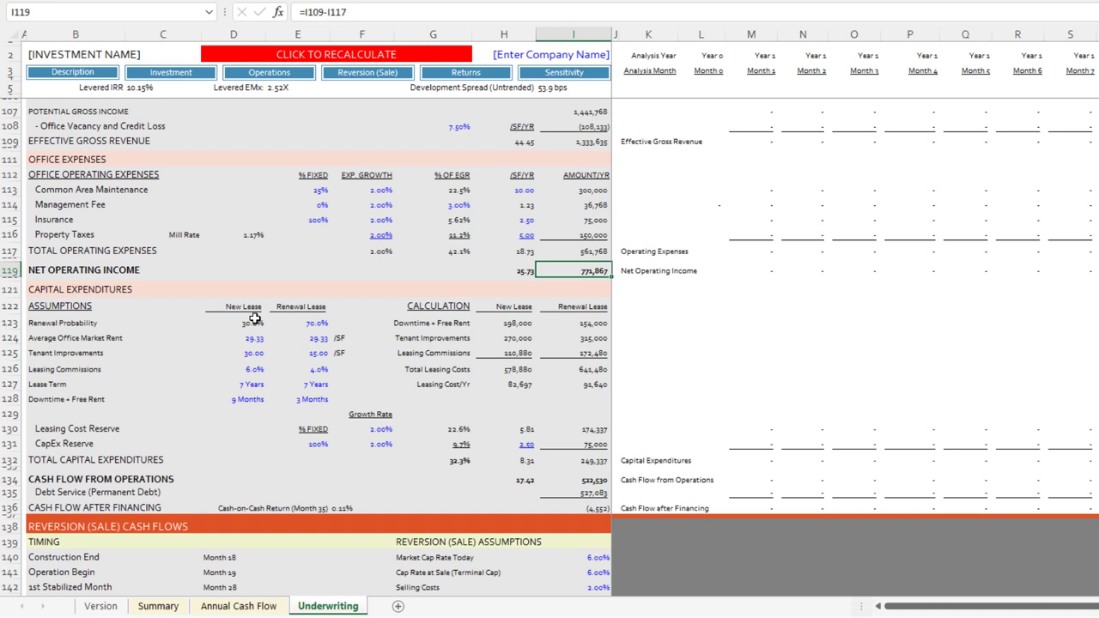
{"action": "left_click", "coordinate": [81, 287]}
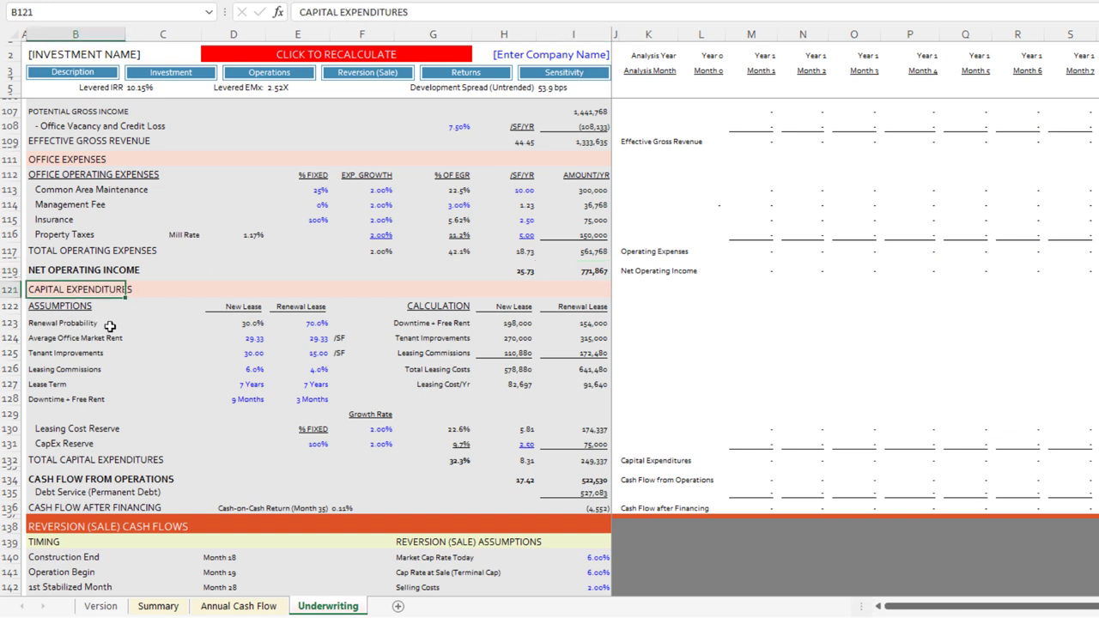
{"action": "scroll", "coordinate": [199, 326], "scroll_direction": "down", "scroll_amount": 1}
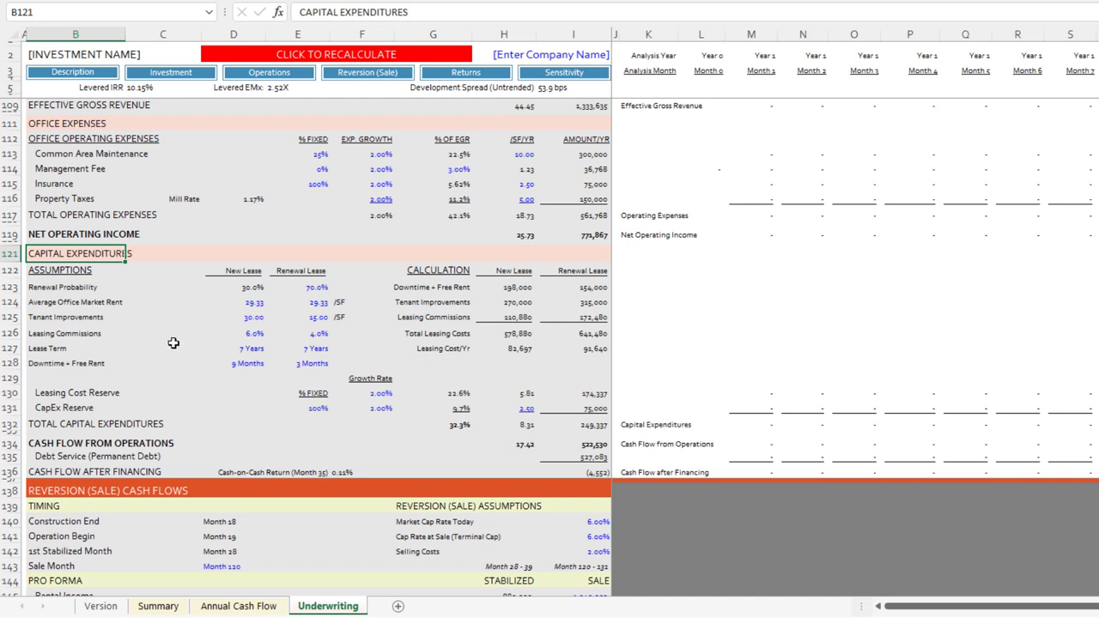
{"action": "left_click", "coordinate": [69, 393]}
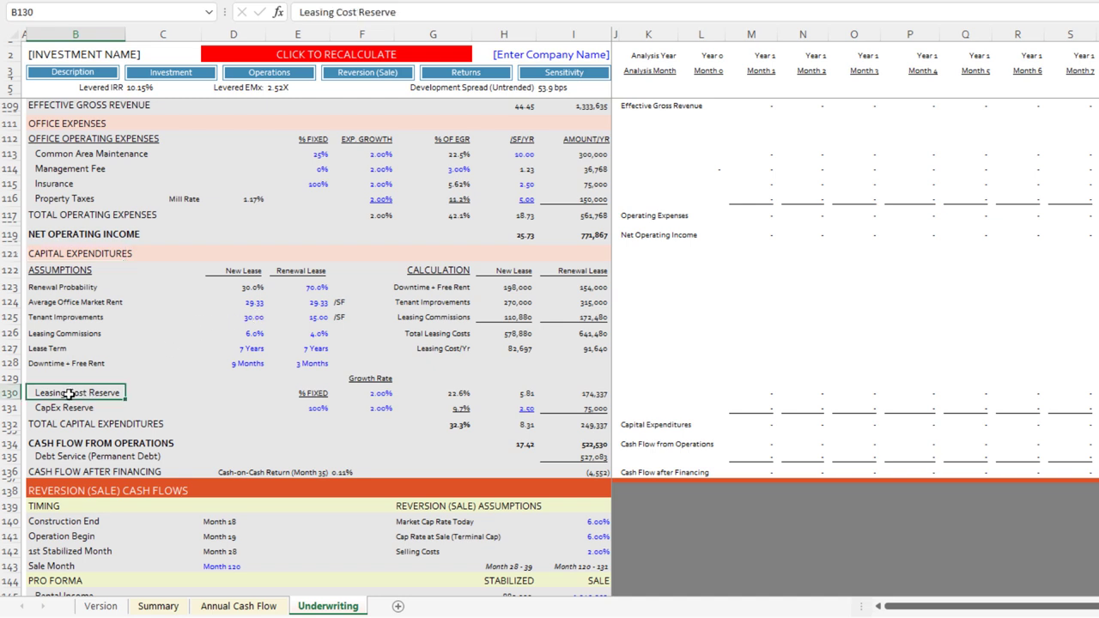
{"action": "left_click", "coordinate": [311, 287]}
{"action": "left_click", "coordinate": [254, 289]}
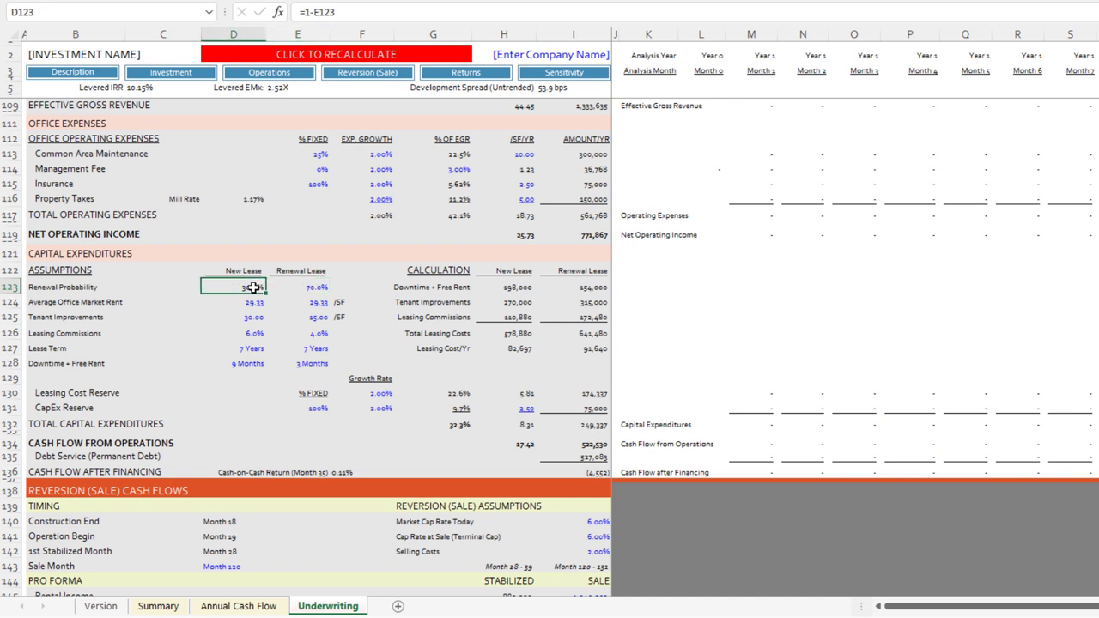
Step: Review the renewal probability, lease terms, and downtime plus free rent assumptions for new and renewal leases
{"action": "left_click", "coordinate": [309, 287]}
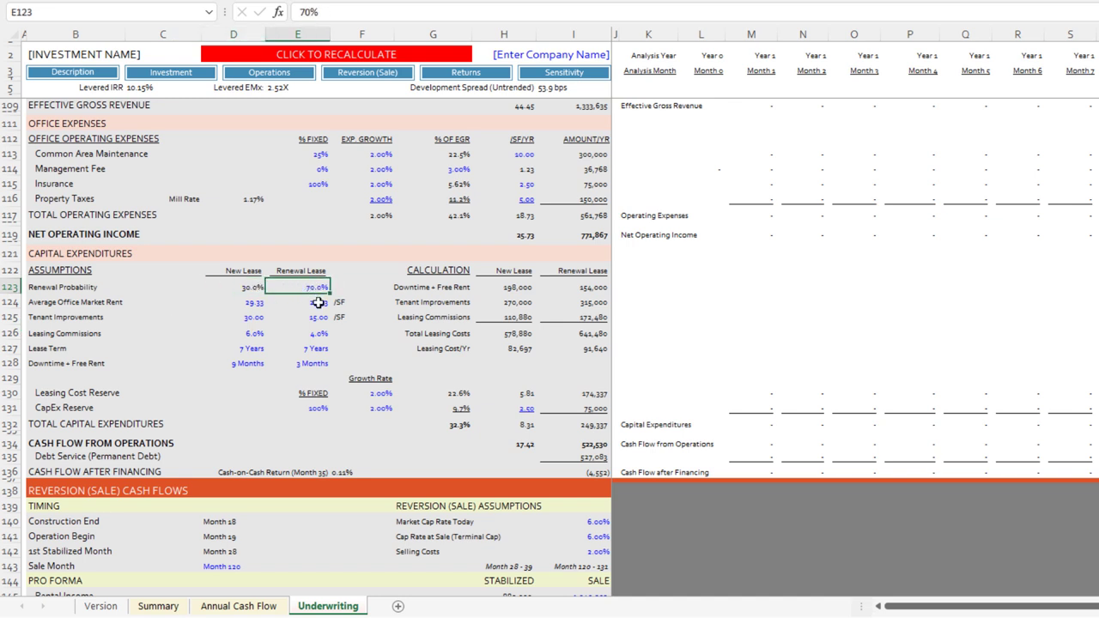
{"action": "left_click", "coordinate": [251, 352]}
{"action": "left_click", "coordinate": [311, 349]}
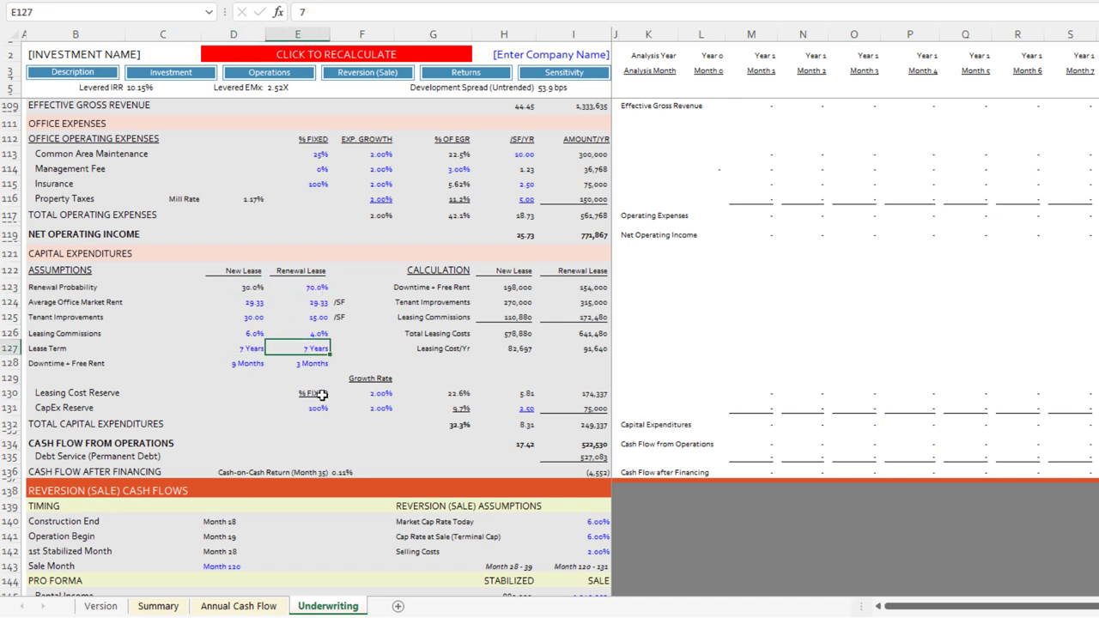
{"action": "left_click", "coordinate": [253, 363]}
{"action": "left_click", "coordinate": [307, 365]}
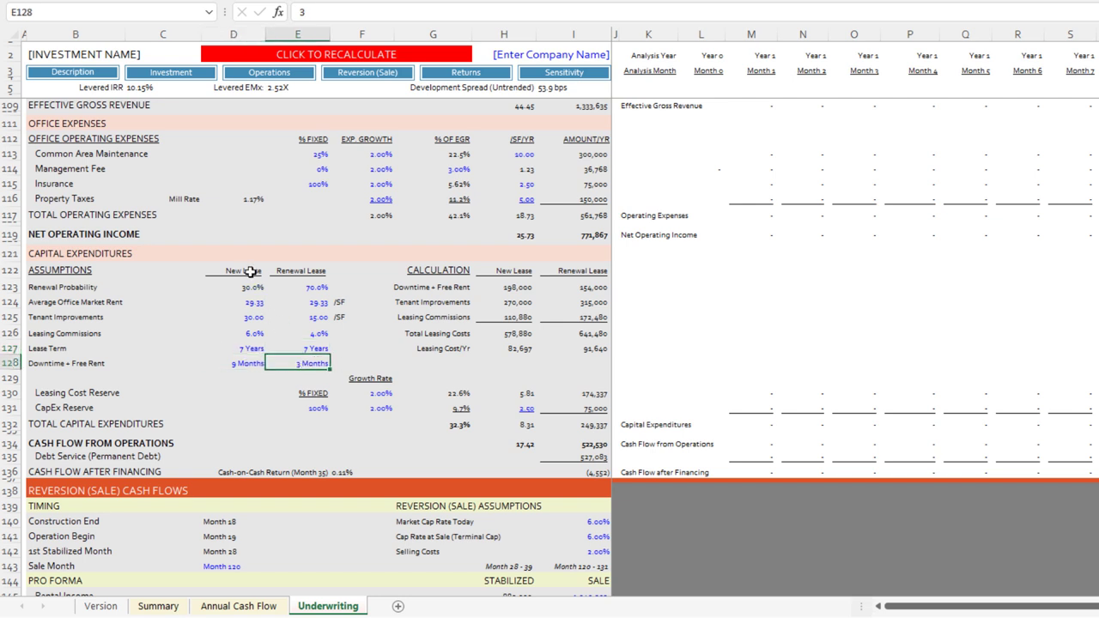
Step: Compare the tenant improvement and average office market rent inputs across the full New Lease and Renewal Lease assumption columns
{"action": "left_click", "coordinate": [253, 318]}
{"action": "left_click", "coordinate": [298, 317]}
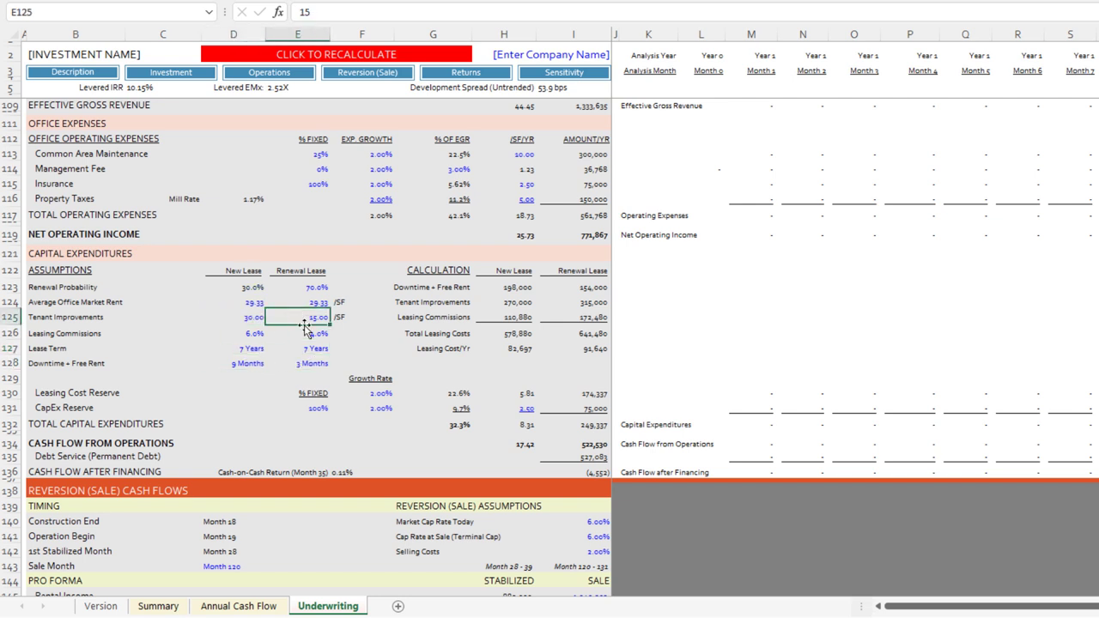
{"action": "left_click", "coordinate": [252, 304]}
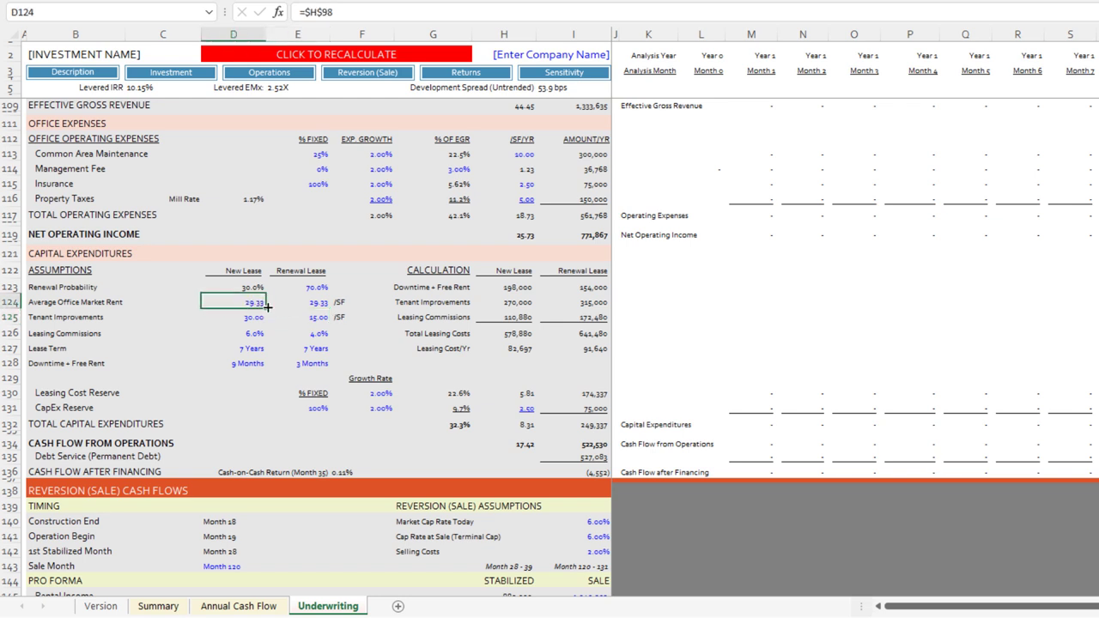
{"action": "left_click", "coordinate": [308, 301]}
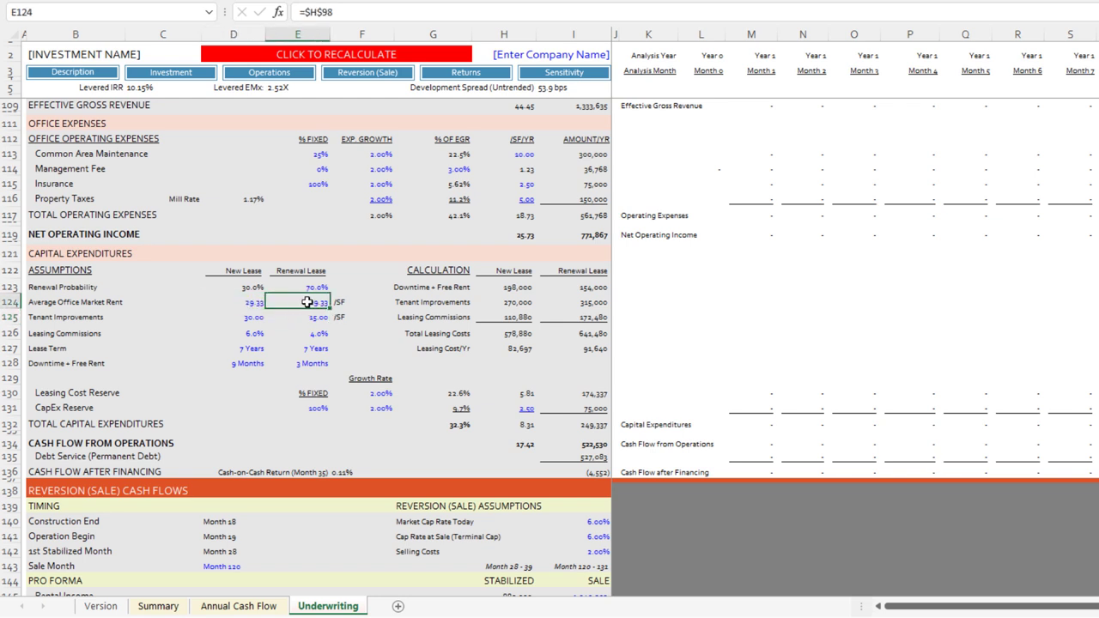
{"action": "left_click_drag", "start_coordinate": [250, 271], "coordinate": [255, 364]}
{"action": "left_click_drag", "start_coordinate": [314, 272], "coordinate": [314, 354]}
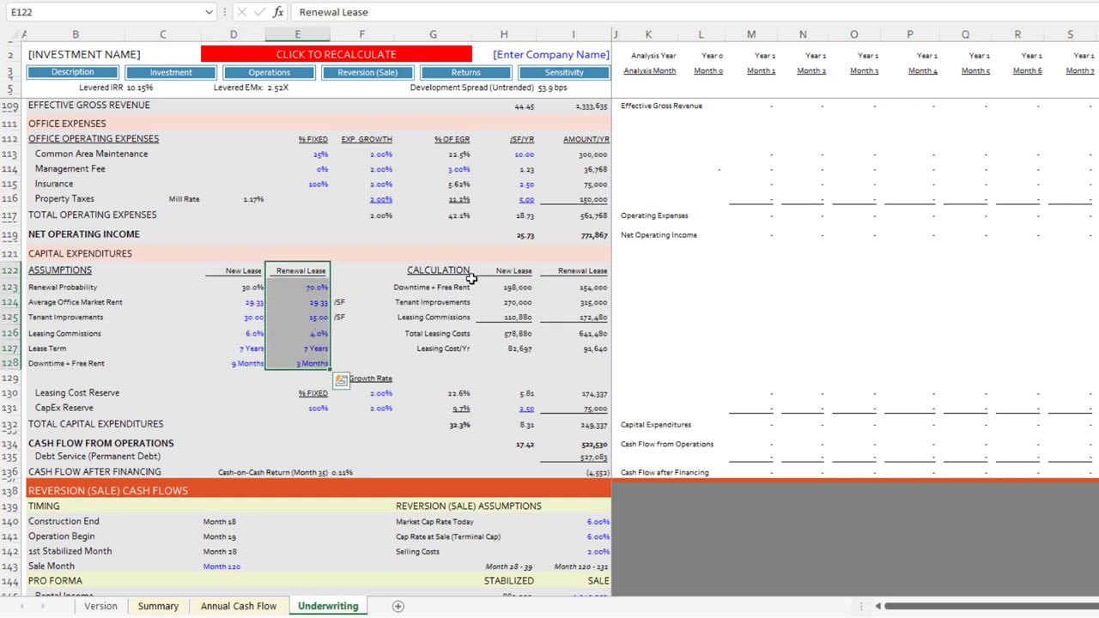
Step: Examine the new and renewal leasing cost calculations, from total and yearly leasing costs through to the leasing cost reserve formula
{"action": "left_click", "coordinate": [511, 271]}
{"action": "left_click", "coordinate": [568, 272]}
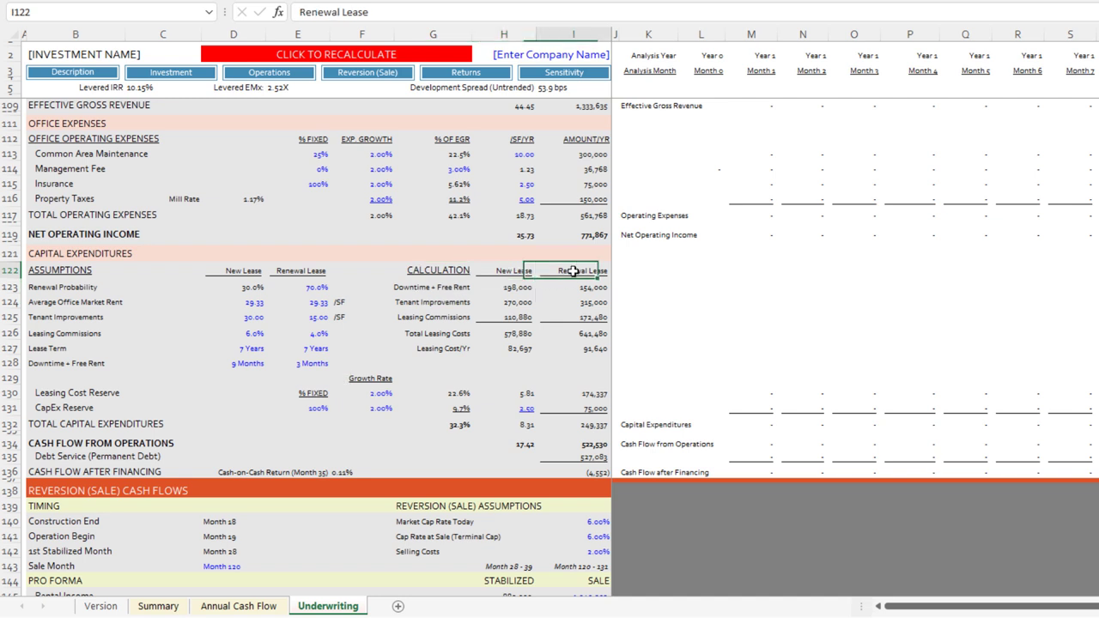
{"action": "left_click", "coordinate": [526, 332]}
{"action": "left_click", "coordinate": [581, 333]}
{"action": "left_click", "coordinate": [530, 346]}
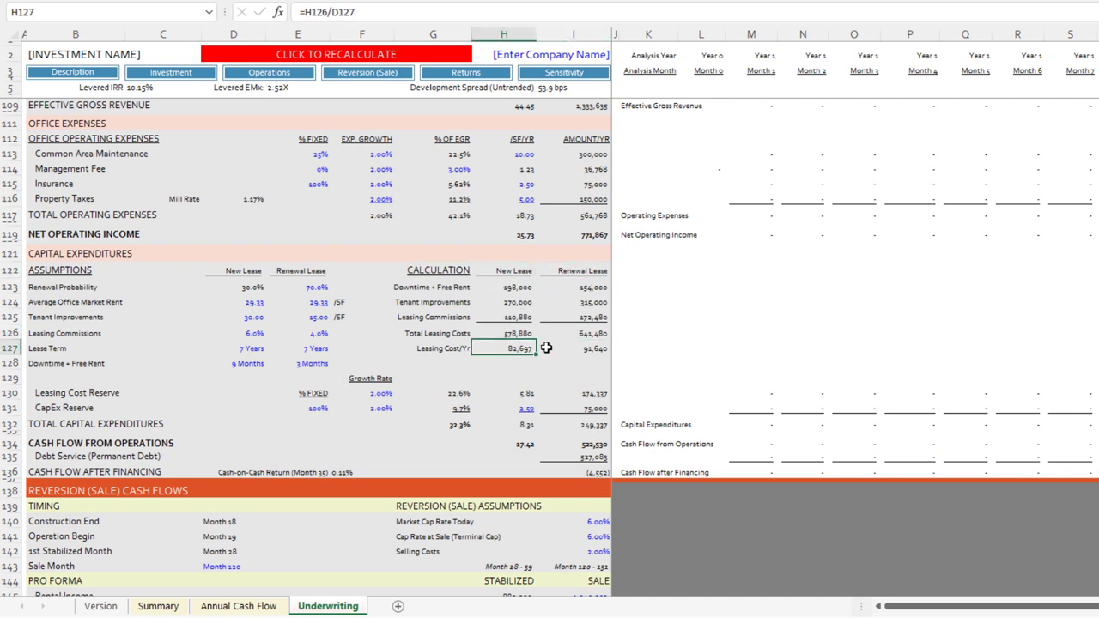
{"action": "left_click", "coordinate": [603, 352]}
{"action": "left_click", "coordinate": [593, 395]}
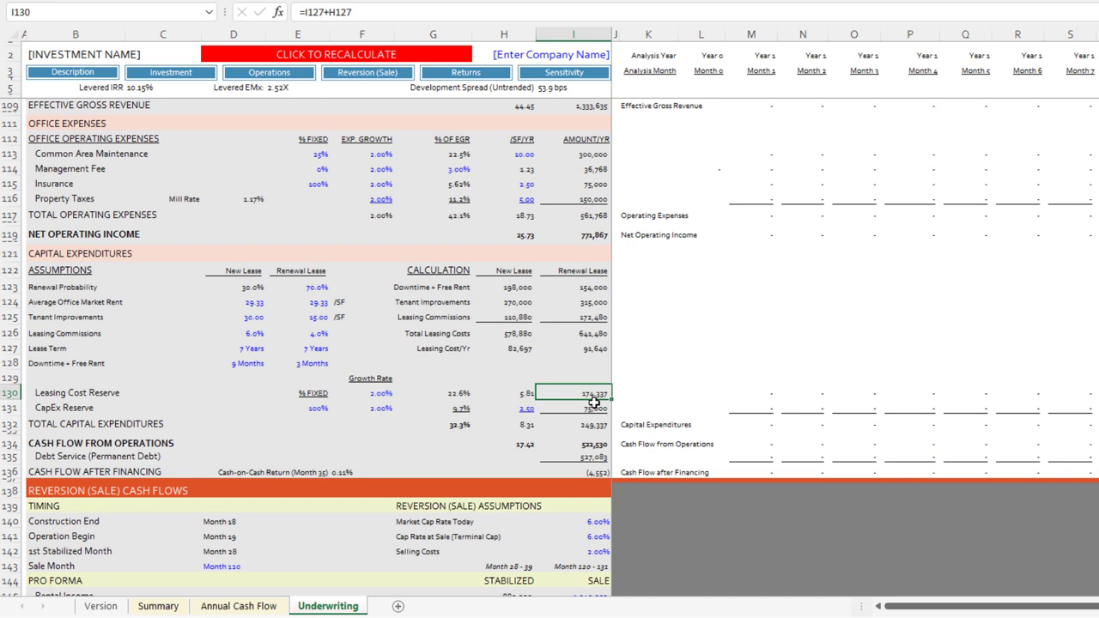
Step: Review the CapEx reserve's fixed percentage, growth rate and amounts, plus the total capital expenditures and cash flow from operations formulas
{"action": "left_click", "coordinate": [315, 405]}
{"action": "left_click", "coordinate": [378, 408]}
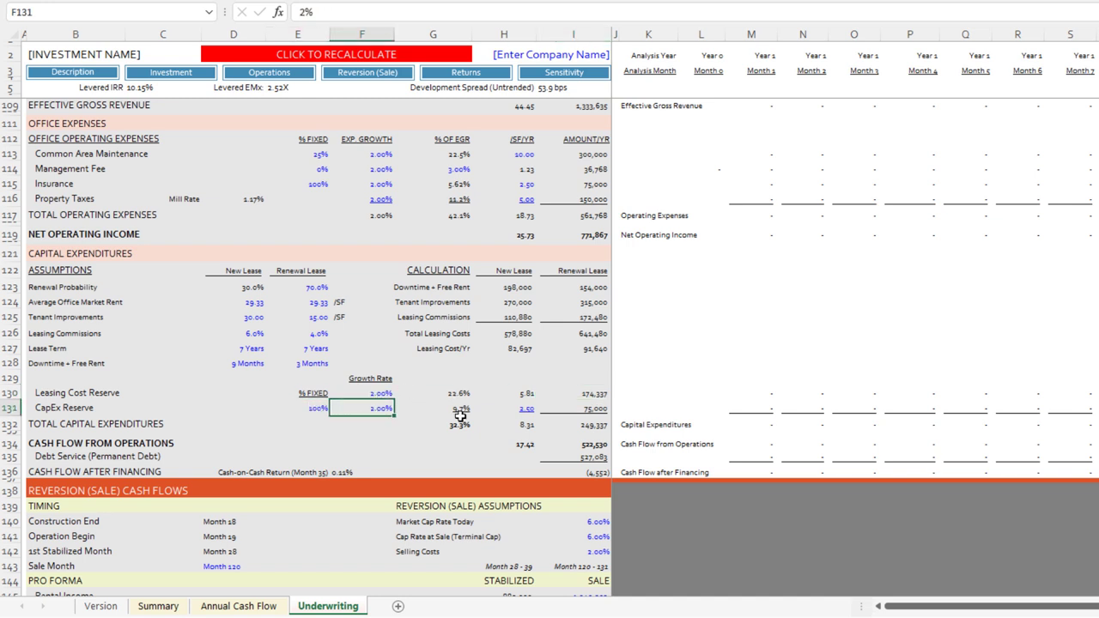
{"action": "left_click", "coordinate": [582, 405]}
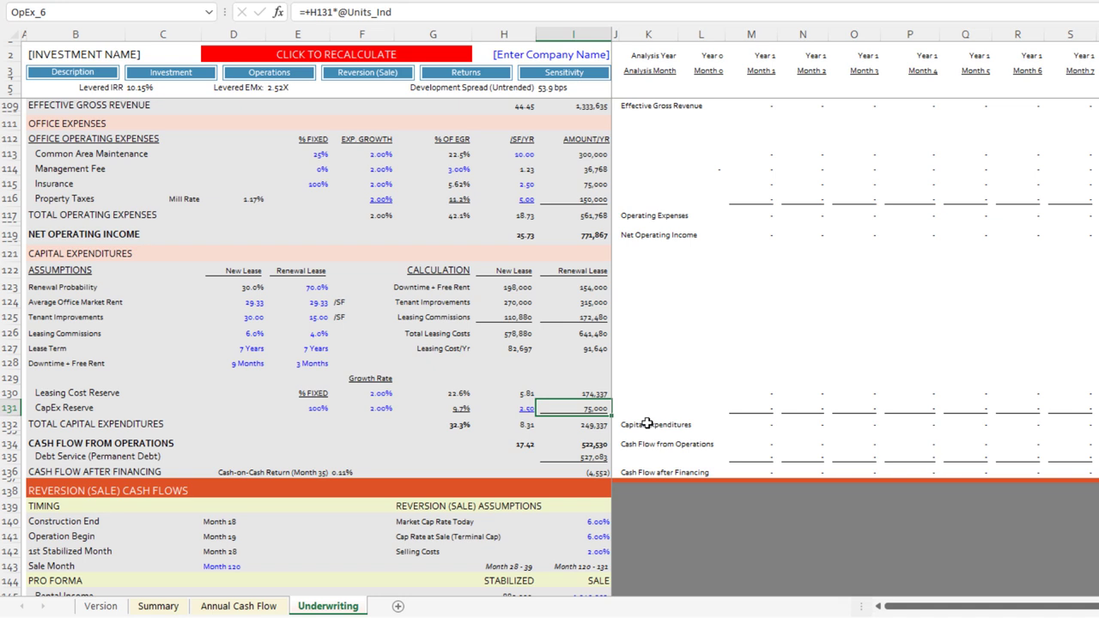
{"action": "left_click", "coordinate": [320, 407]}
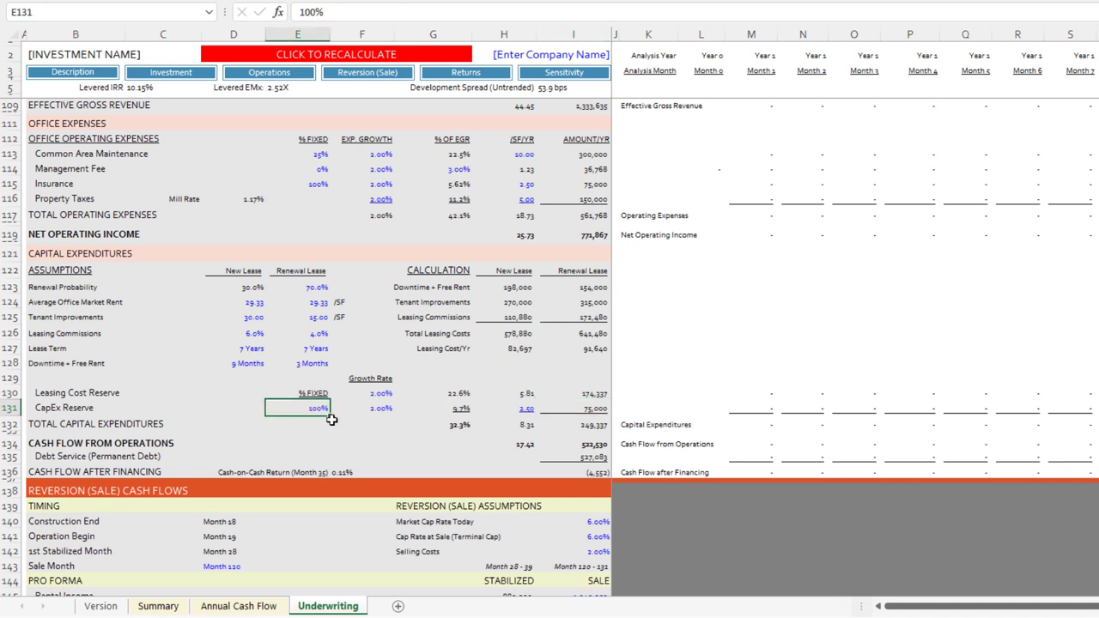
{"action": "left_click", "coordinate": [526, 409]}
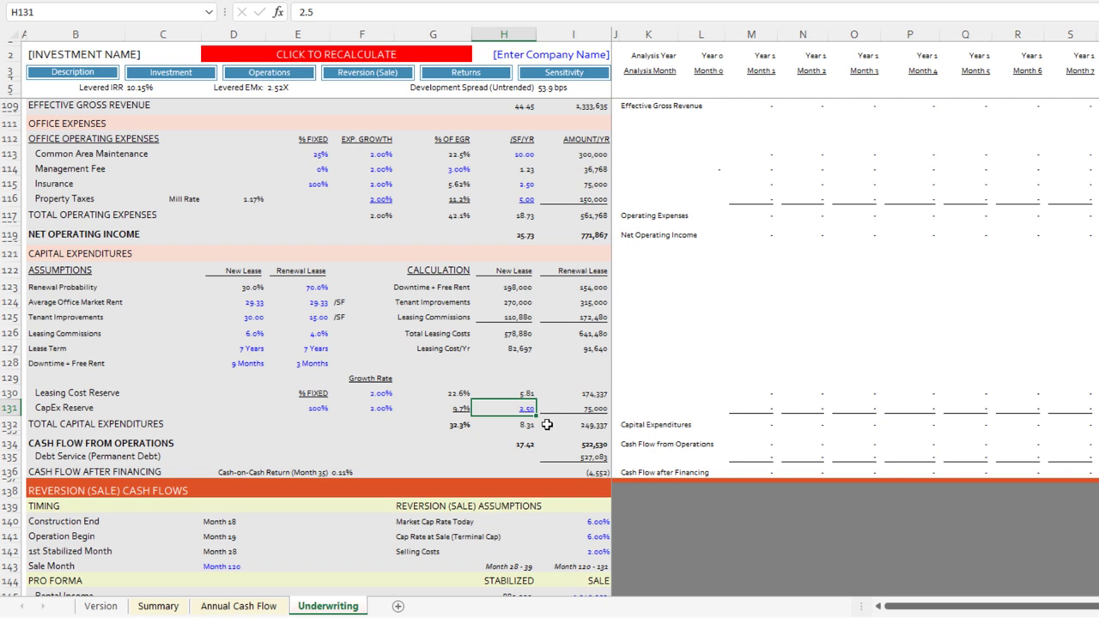
{"action": "left_click", "coordinate": [597, 410]}
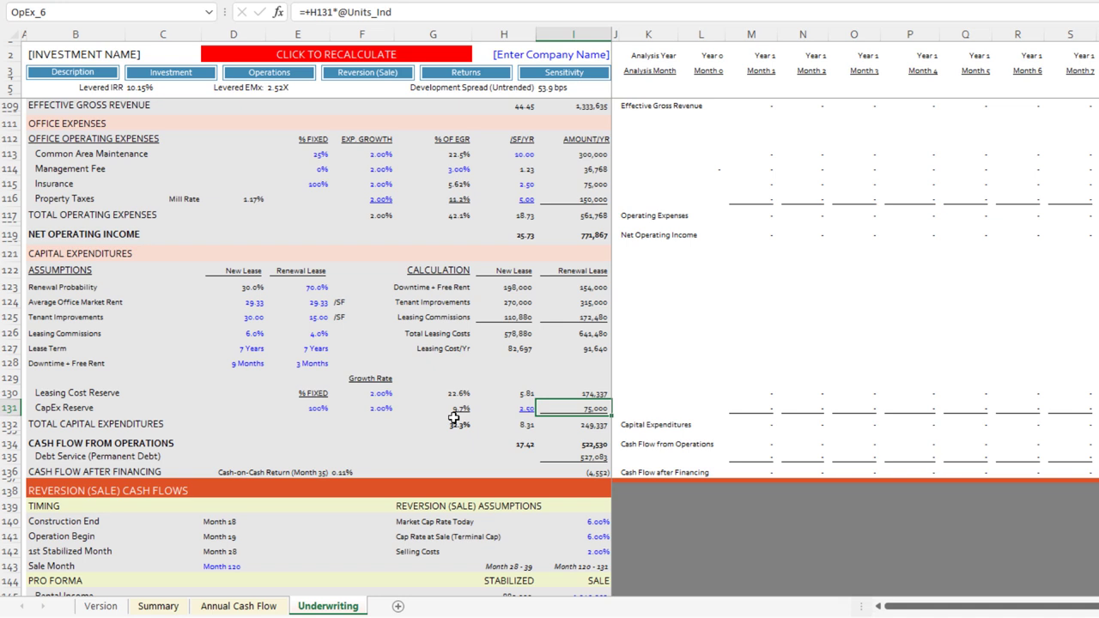
{"action": "left_click", "coordinate": [573, 425]}
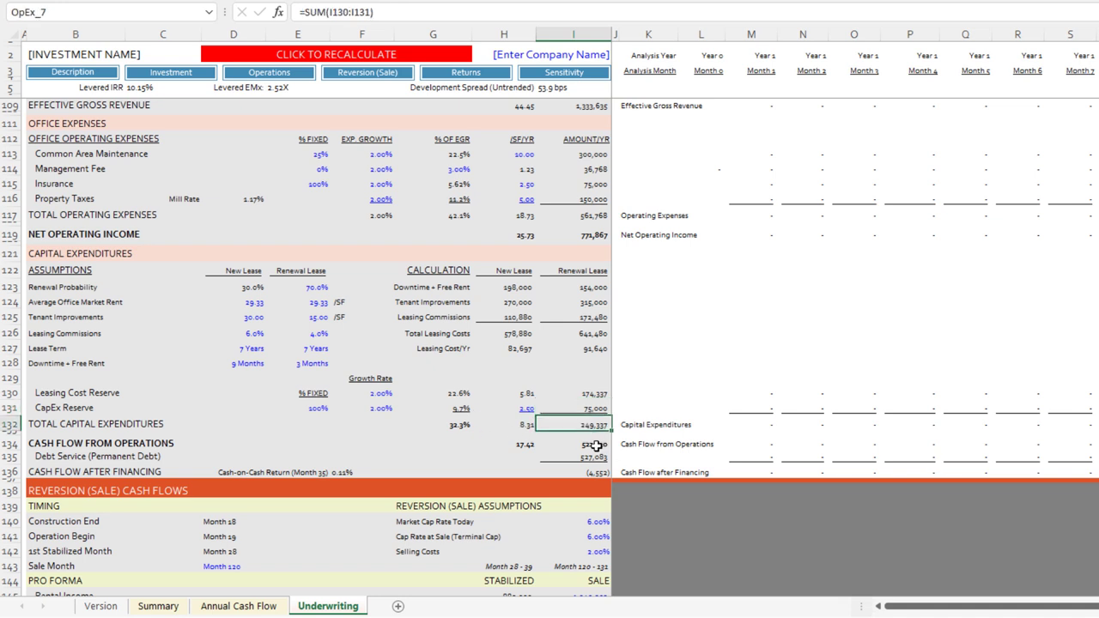
{"action": "left_click", "coordinate": [593, 445]}
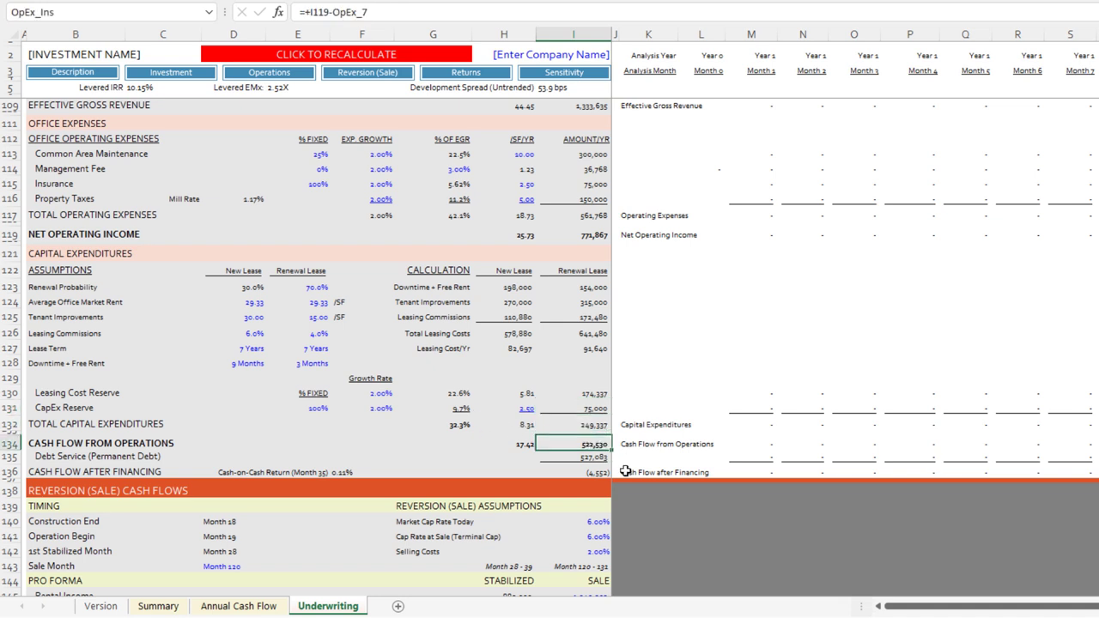
Step: Try a percentage formula in G134 dividing cash flow from operations by net operating income, and clear the cell
{"action": "left_click", "coordinate": [455, 442]}
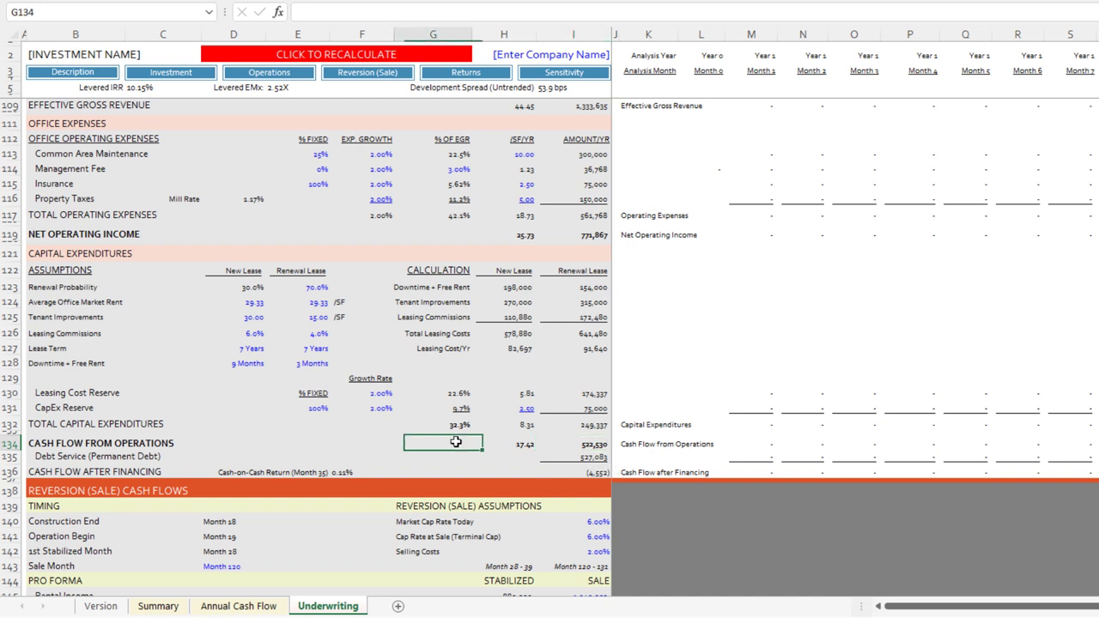
{"action": "type", "text": "="}
{"action": "key", "text": "Right"}
{"action": "key", "text": "Right"}
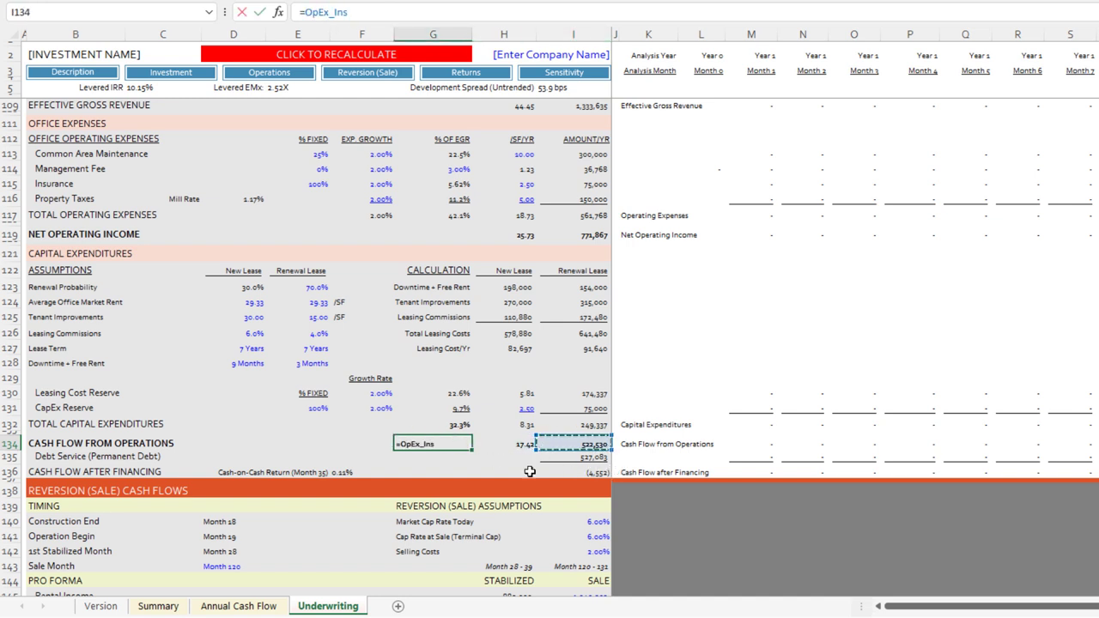
{"action": "type", "text": "/"}
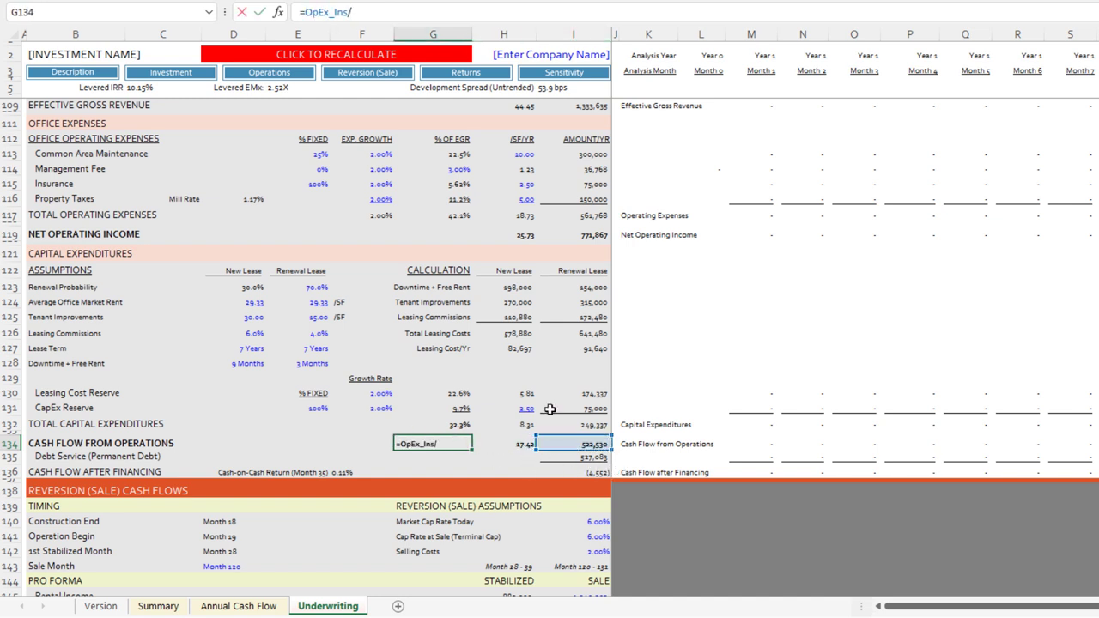
{"action": "left_click", "coordinate": [592, 235]}
{"action": "key", "text": "Return"}
{"action": "key", "text": "Up"}
{"action": "key", "text": "ctrl+shift+5"}
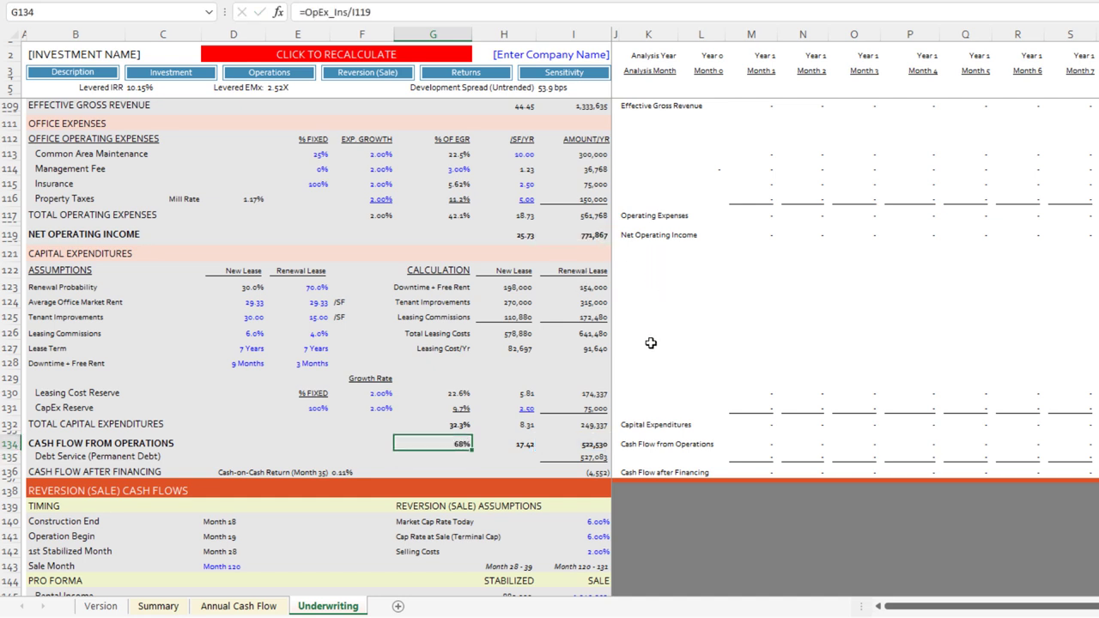
{"action": "key", "text": "F2"}
{"action": "key", "text": "Escape"}
{"action": "key", "text": "Up"}
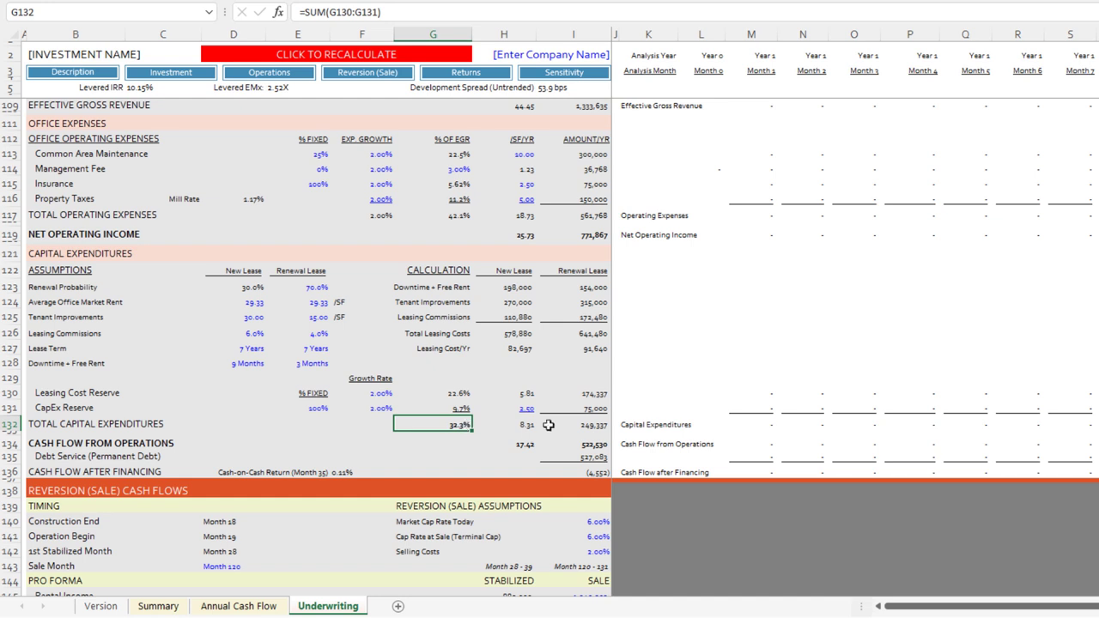
Step: Check the formulas behind the total capital expenditures and the leasing cost reserve's percentage of net operating income
{"action": "left_click", "coordinate": [576, 422]}
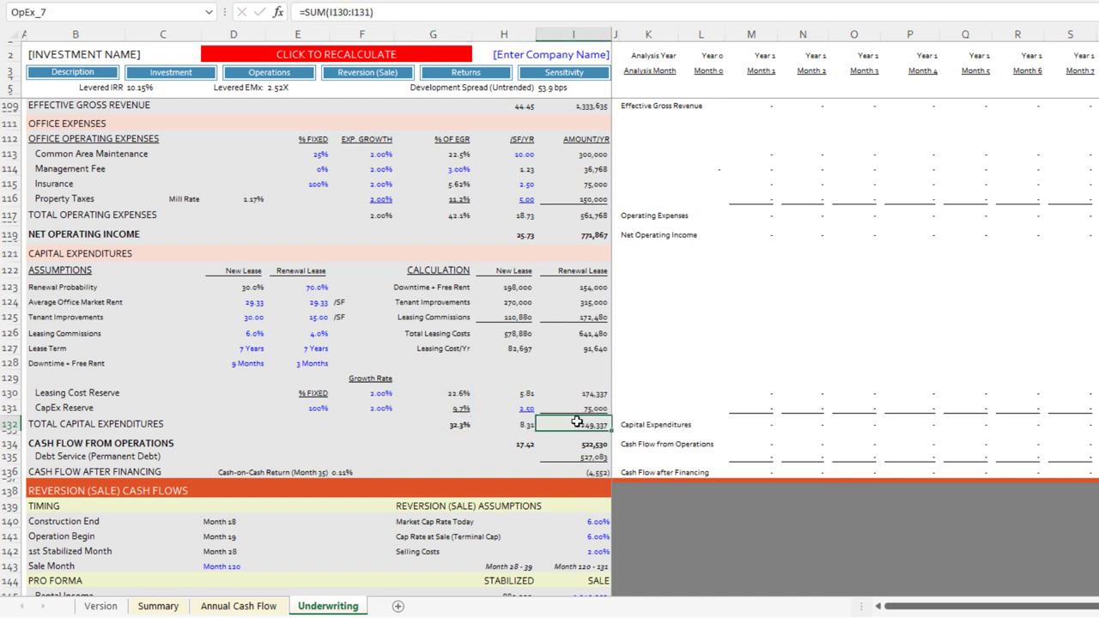
{"action": "double_click", "coordinate": [460, 422]}
{"action": "double_click", "coordinate": [429, 392]}
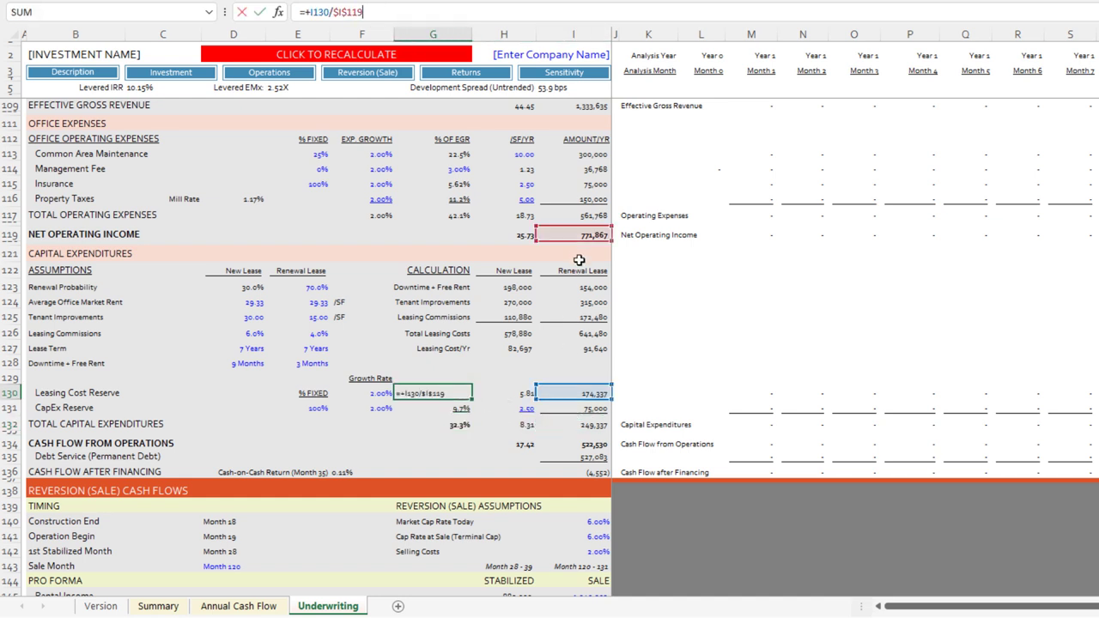
{"action": "key", "text": "Escape"}
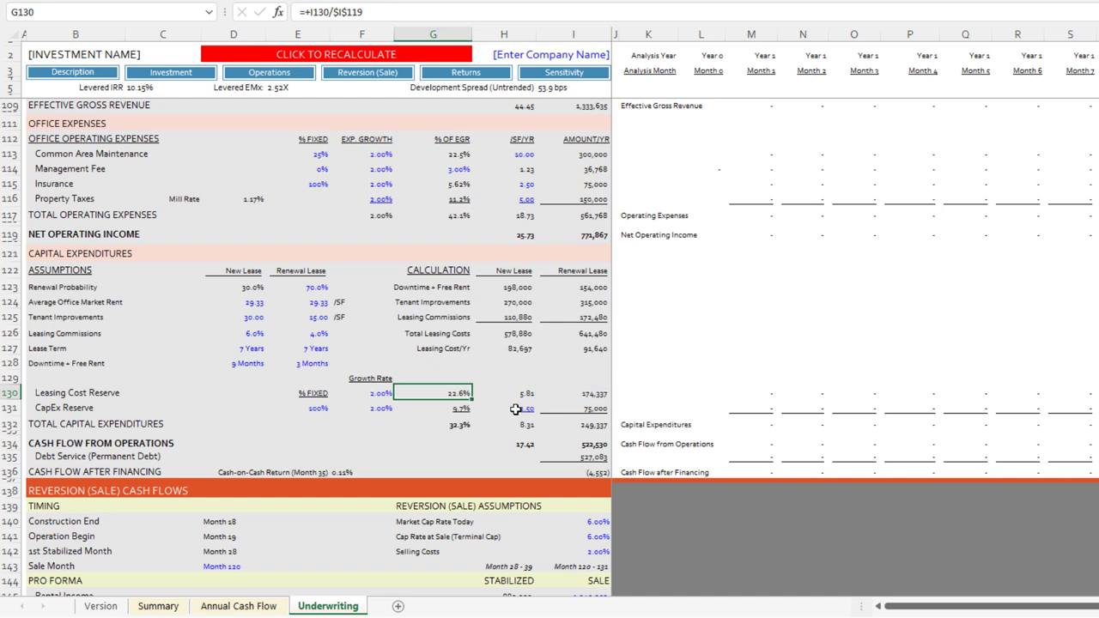
Step: Set the CapEx reserve to 1.00 per square foot per year
{"action": "left_click", "coordinate": [515, 410]}
{"action": "type", "text": "1"}
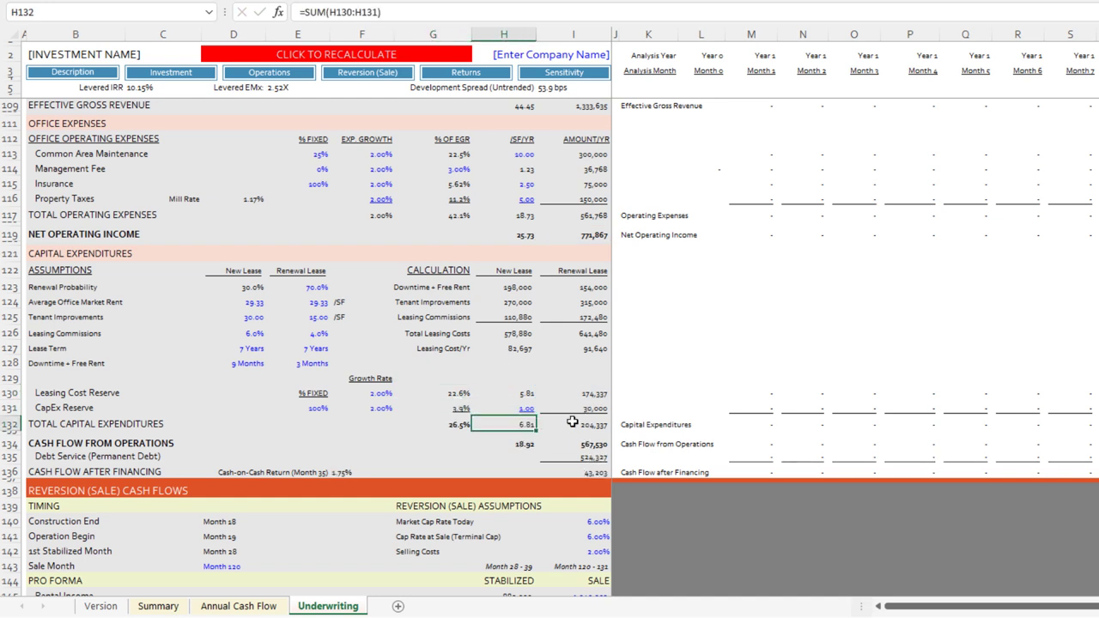
{"action": "key", "text": "Left"}
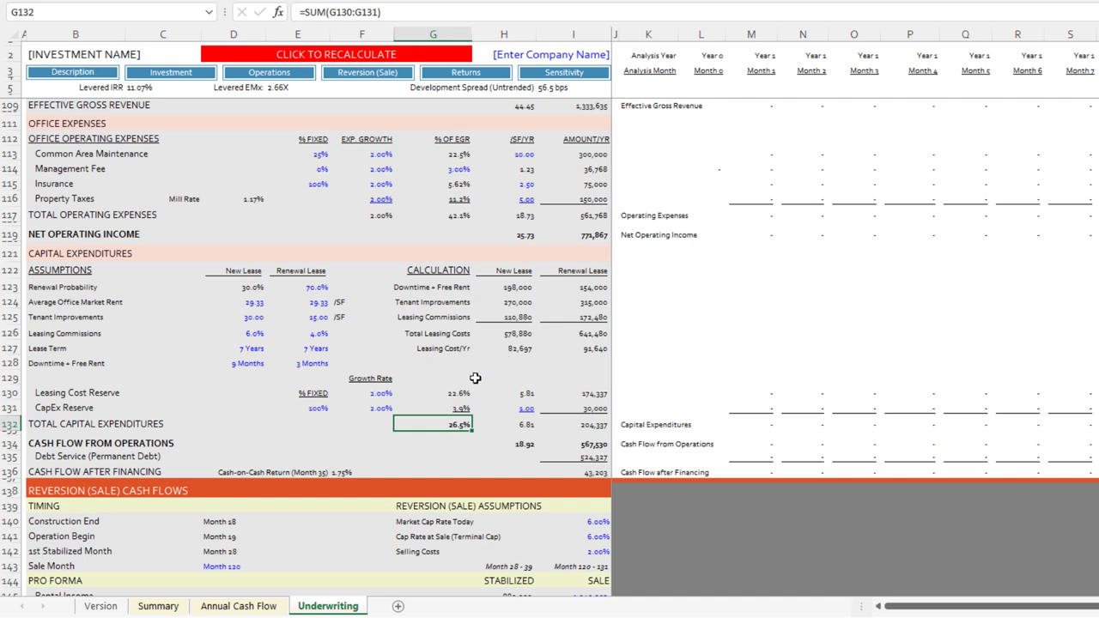
Step: Set the lease term to 10 years for both new and renewal leases
{"action": "left_click", "coordinate": [258, 318]}
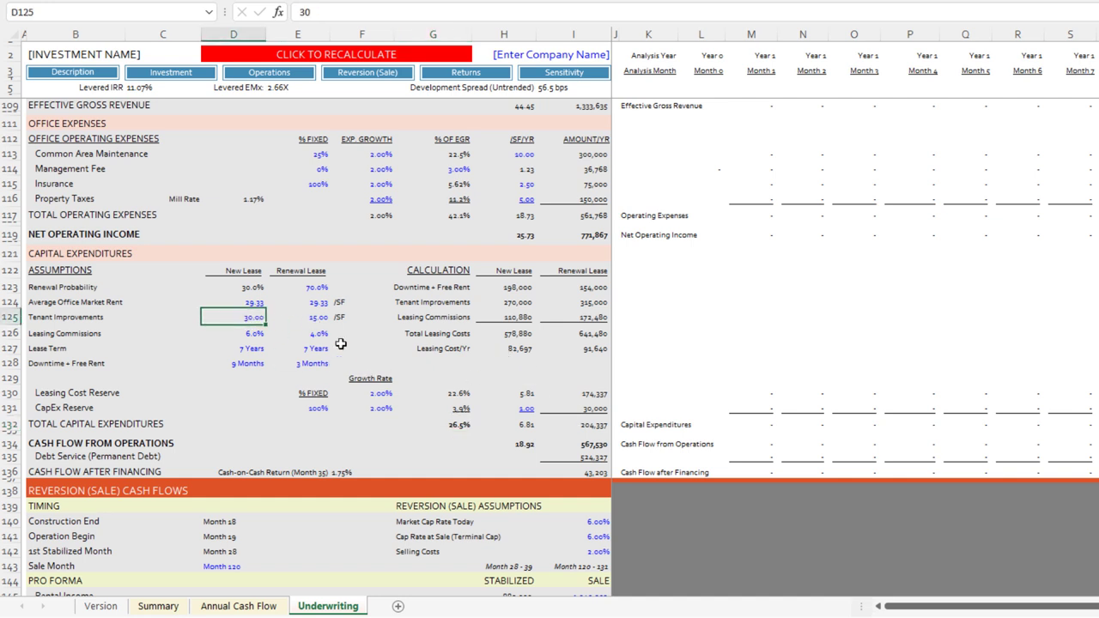
{"action": "key", "text": "Down"}
{"action": "key", "text": "Down"}
{"action": "key", "text": "shift+Right"}
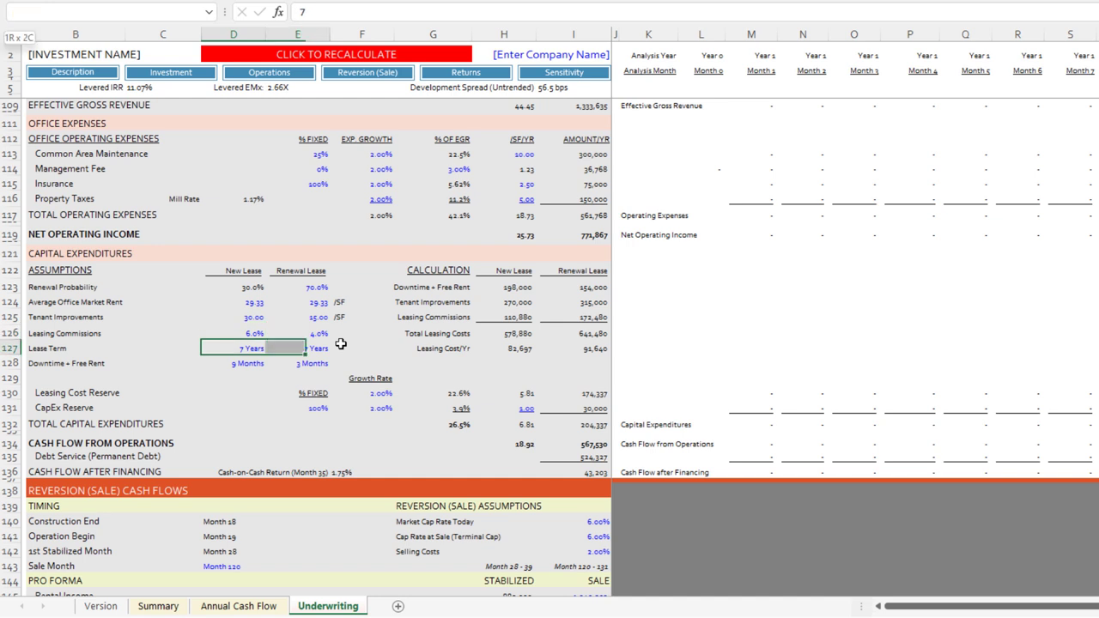
{"action": "type", "text": "10"}
{"action": "key", "text": "ctrl+Return"}
{"action": "key", "text": "Down"}
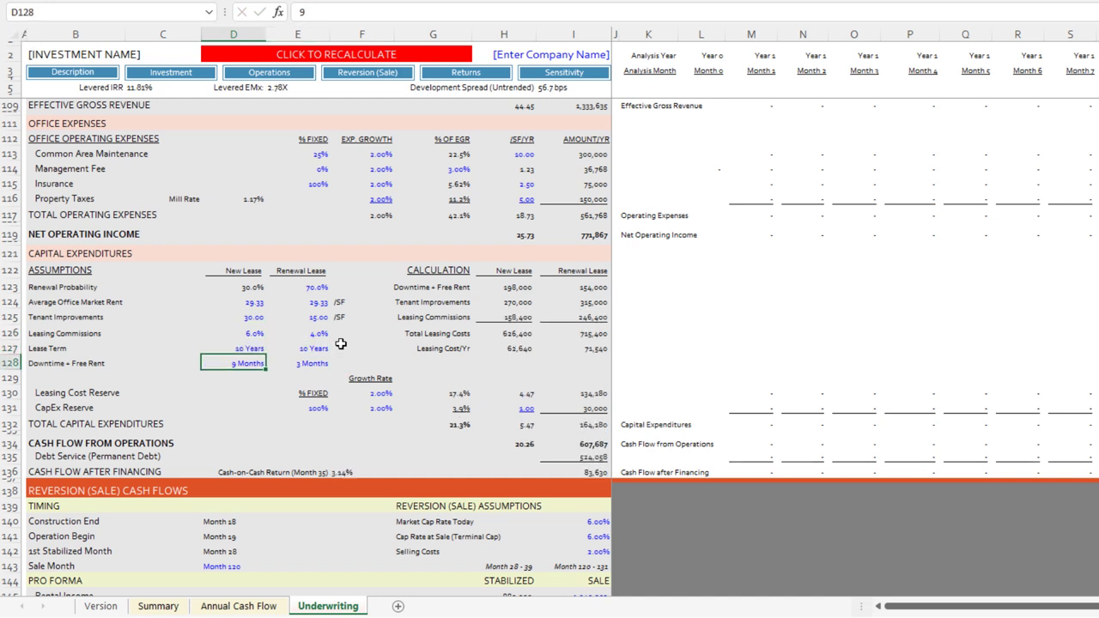
Step: Check the total capital expenditures percentage under the revised lease terms
{"action": "key", "text": "Up"}
{"action": "key", "text": "Right"}
{"action": "key", "text": "Right"}
{"action": "key", "text": "Down"}
{"action": "key", "text": "Down"}
{"action": "key", "text": "Right"}
{"action": "key", "text": "Down"}
{"action": "key", "text": "Down"}
{"action": "key", "text": "Down"}
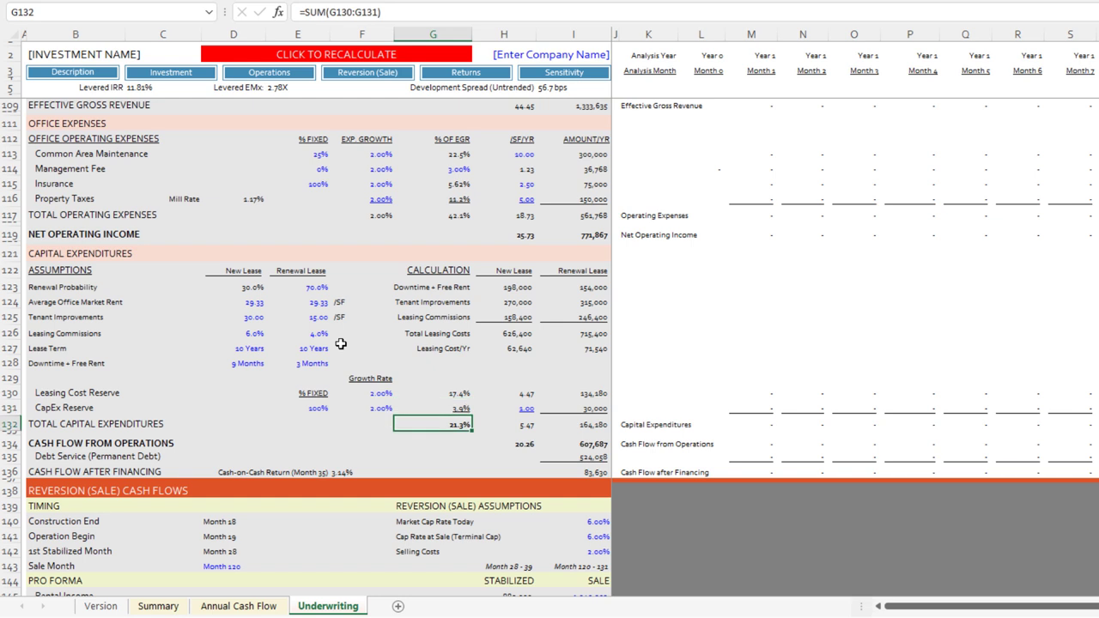
Step: Set the renewal lease's leasing commissions to 3%
{"action": "key", "text": "Left"}
{"action": "key", "text": "Left"}
{"action": "key", "text": "Left"}
{"action": "key", "text": "Up"}
{"action": "key", "text": "Up"}
{"action": "key", "text": "Up"}
{"action": "key", "text": "Up"}
{"action": "key", "text": "Up"}
{"action": "key", "text": "Up"}
{"action": "key", "text": "Right"}
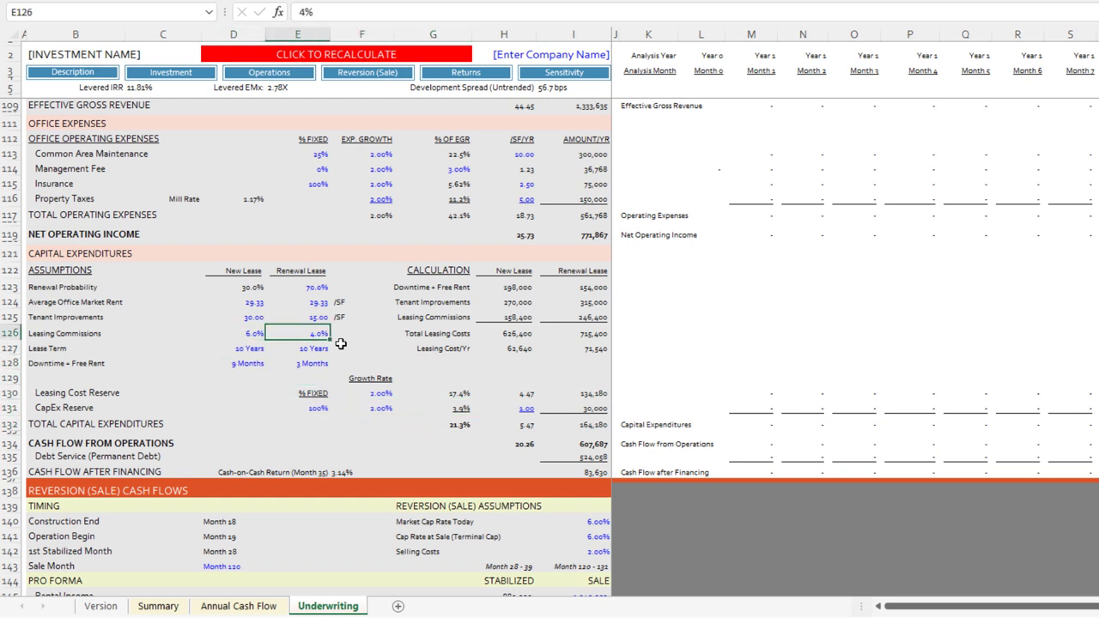
{"action": "type", "text": "3"}
{"action": "key", "text": "Return"}
Step: Recheck the total capital expenditures percentage against the revised leasing commissions, along with the CapEx reserve per square foot
{"action": "key", "text": "Up"}
{"action": "key", "text": "Right"}
{"action": "key", "text": "Right"}
{"action": "key", "text": "Down"}
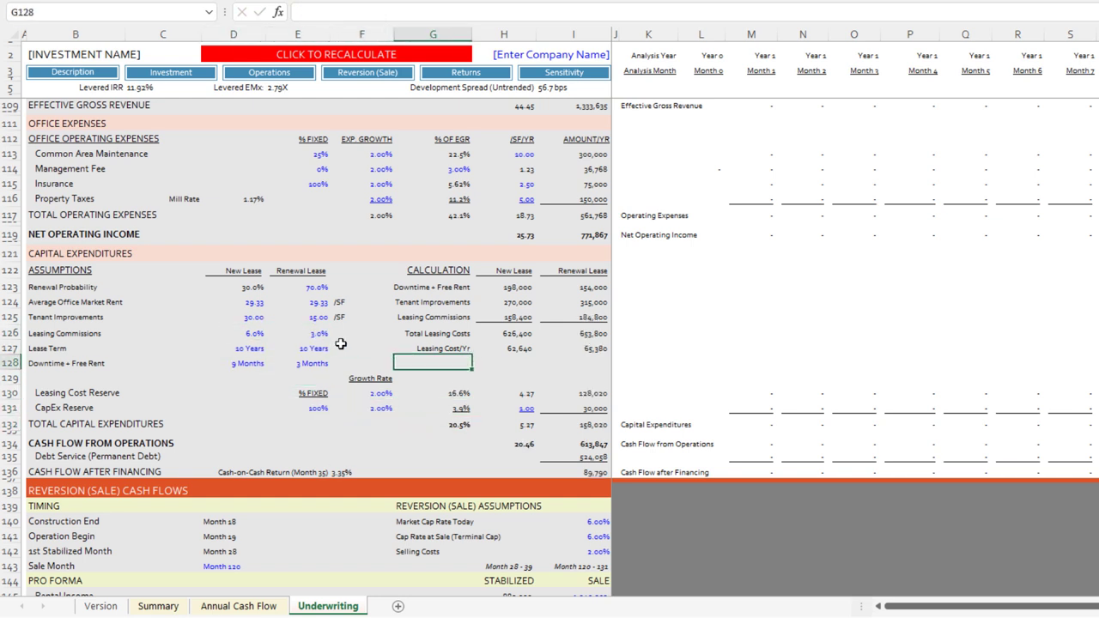
{"action": "key", "text": "Down"}
{"action": "key", "text": "Down"}
{"action": "key", "text": "Down"}
{"action": "key", "text": "Right"}
{"action": "key", "text": "Left"}
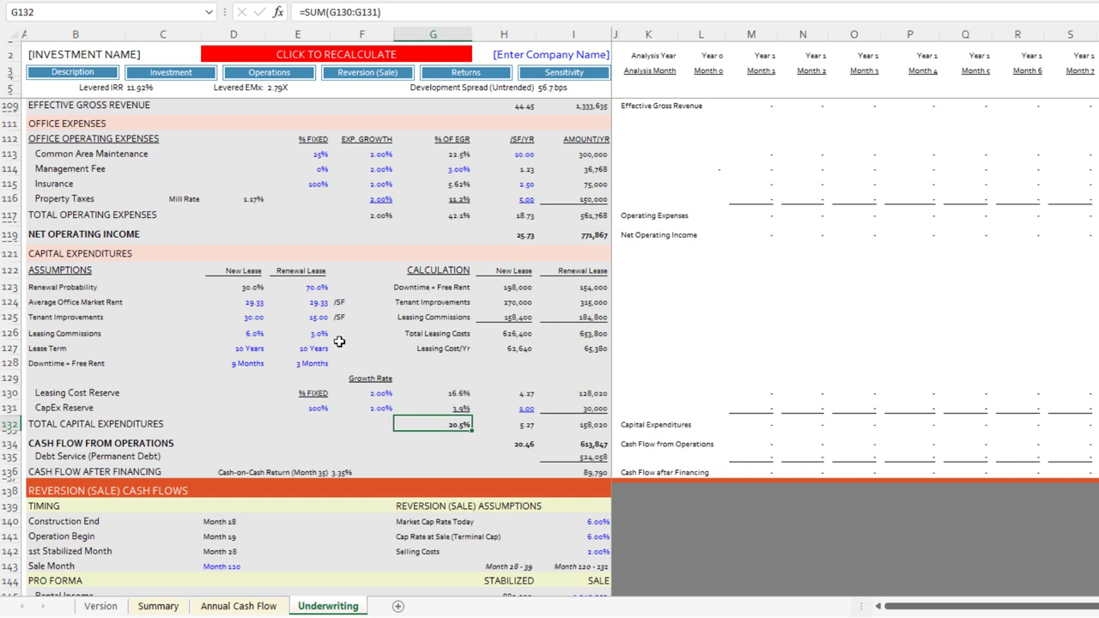
{"action": "left_click", "coordinate": [527, 408]}
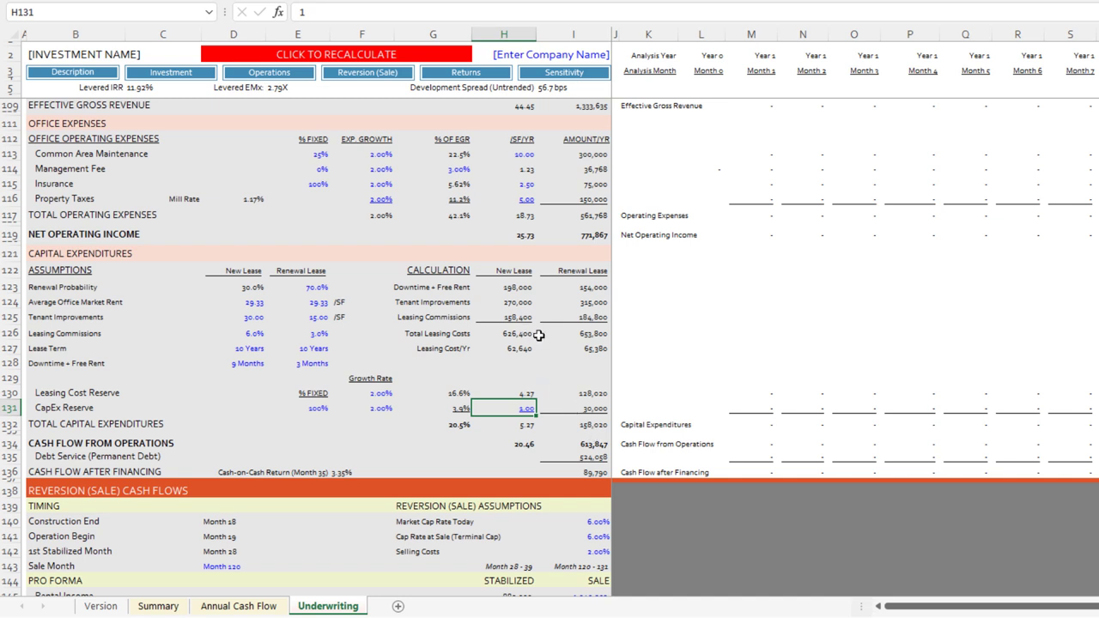
Step: Review the cash flow from operations, permanent debt service and cash flow after financing in the operating cash flows
{"action": "left_click", "coordinate": [521, 444]}
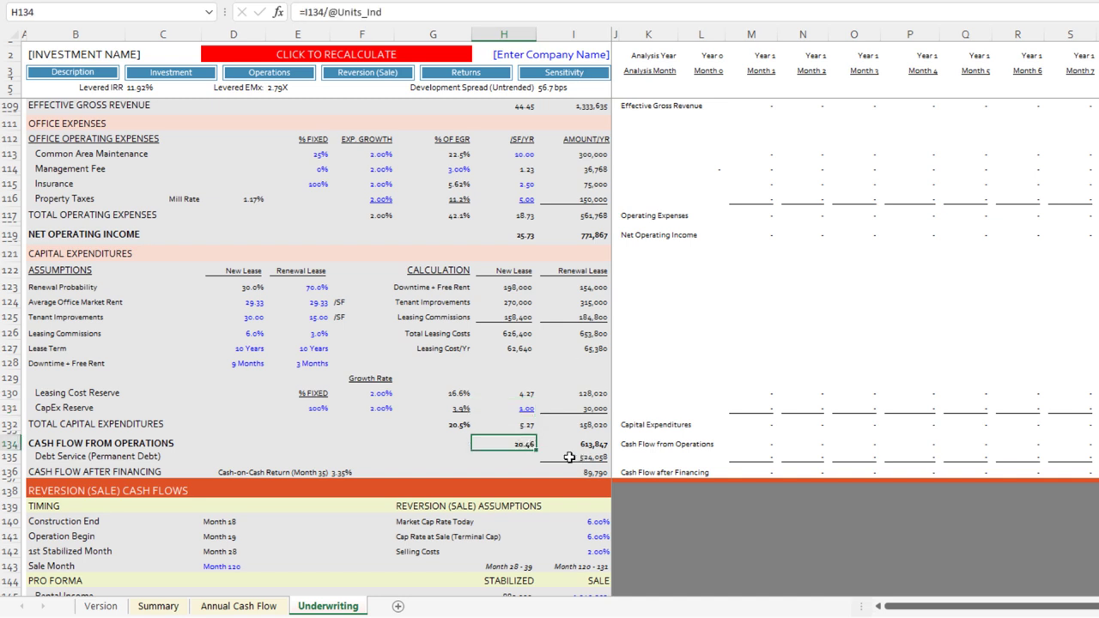
{"action": "left_click", "coordinate": [589, 457]}
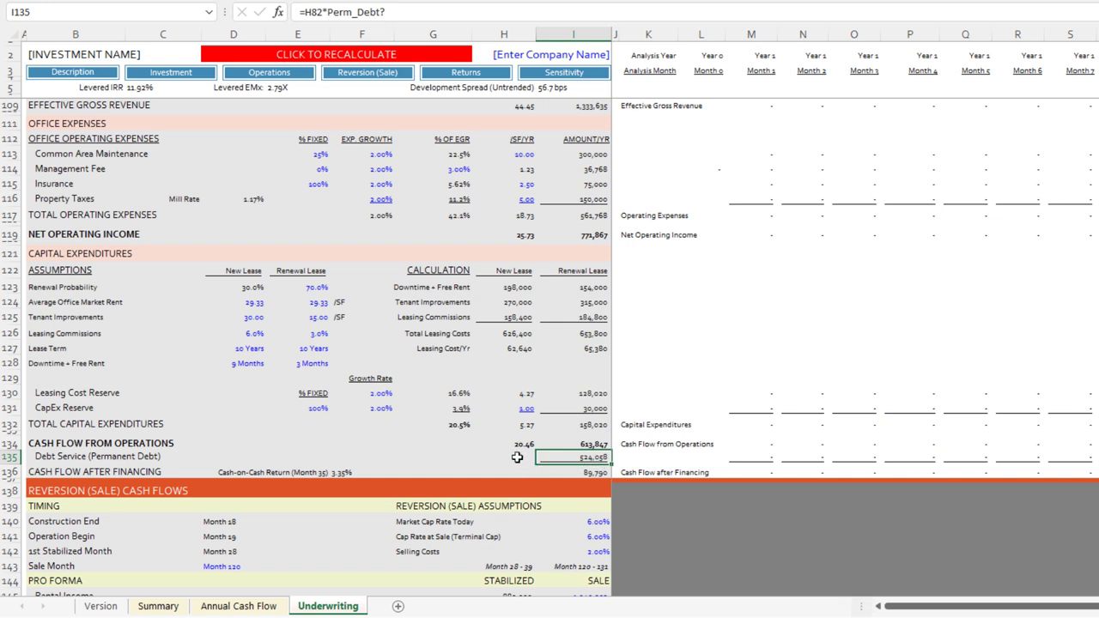
{"action": "left_click", "coordinate": [585, 473]}
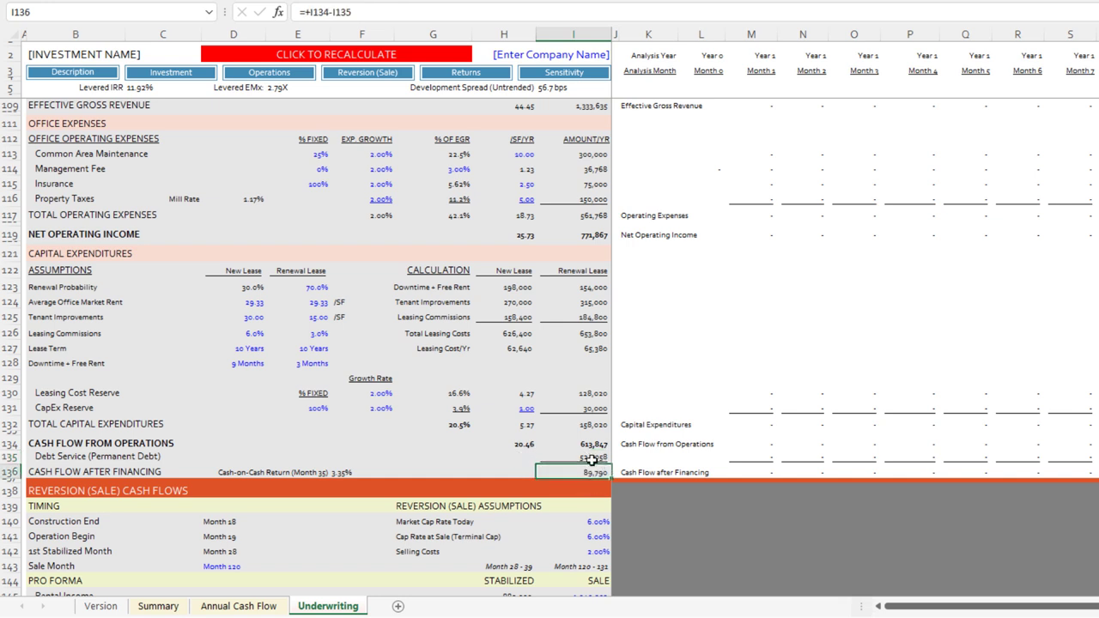
{"action": "left_click", "coordinate": [586, 457]}
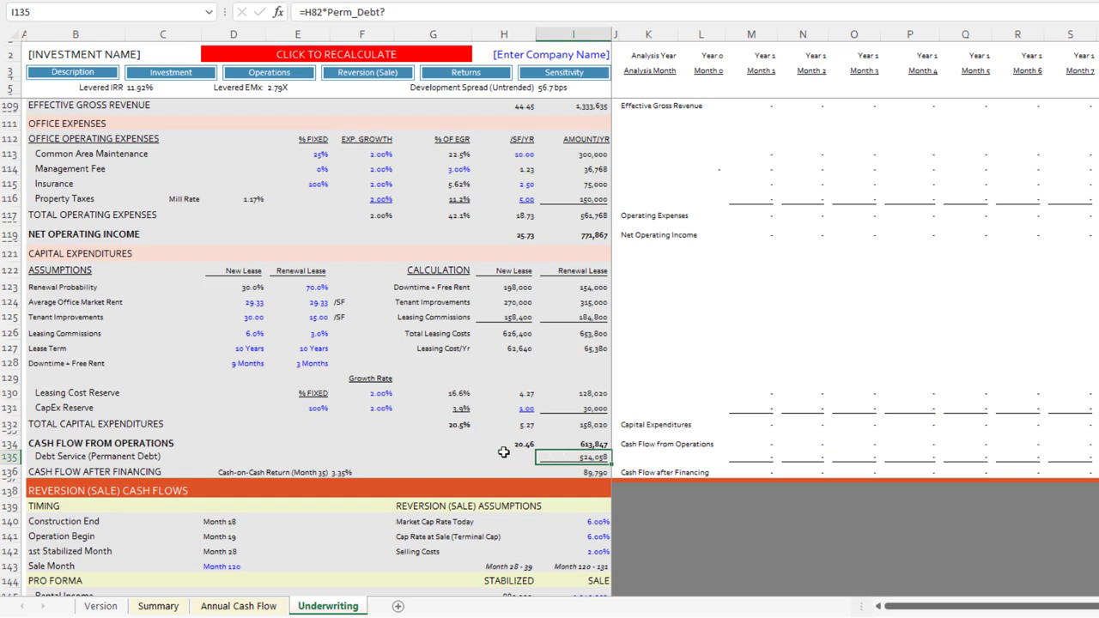
Step: Examine the permanent debt's debt service coverage ratio and debt yield, including their formulas and the month label
{"action": "scroll", "coordinate": [496, 441], "scroll_direction": "up", "scroll_amount": 5}
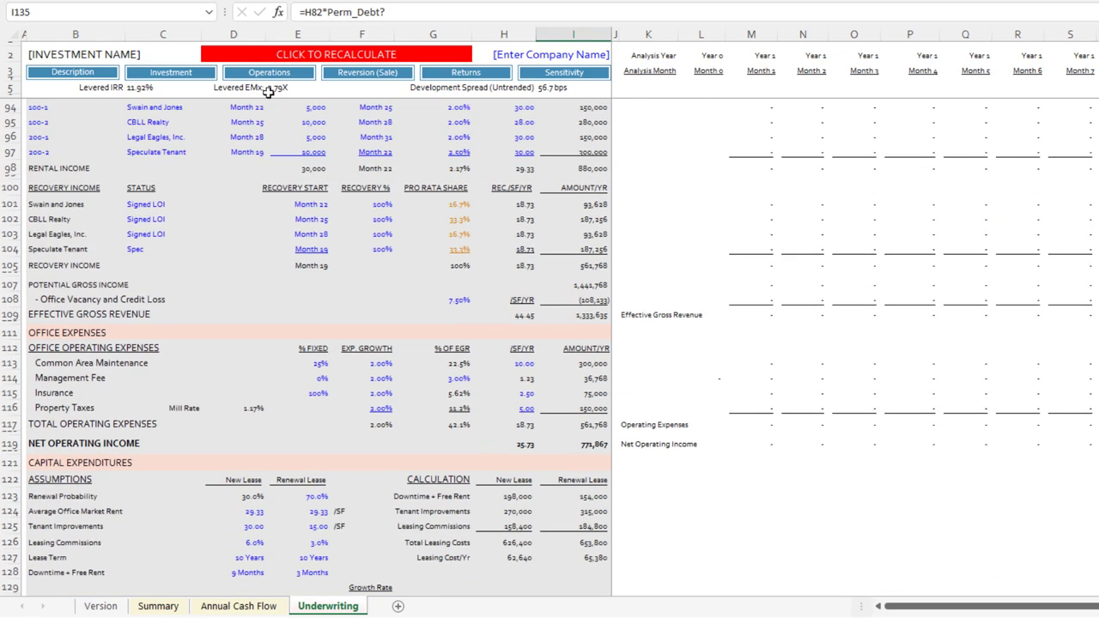
{"action": "scroll", "coordinate": [273, 137], "scroll_direction": "up", "scroll_amount": 3}
{"action": "scroll", "coordinate": [305, 227], "scroll_direction": "up", "scroll_amount": 5}
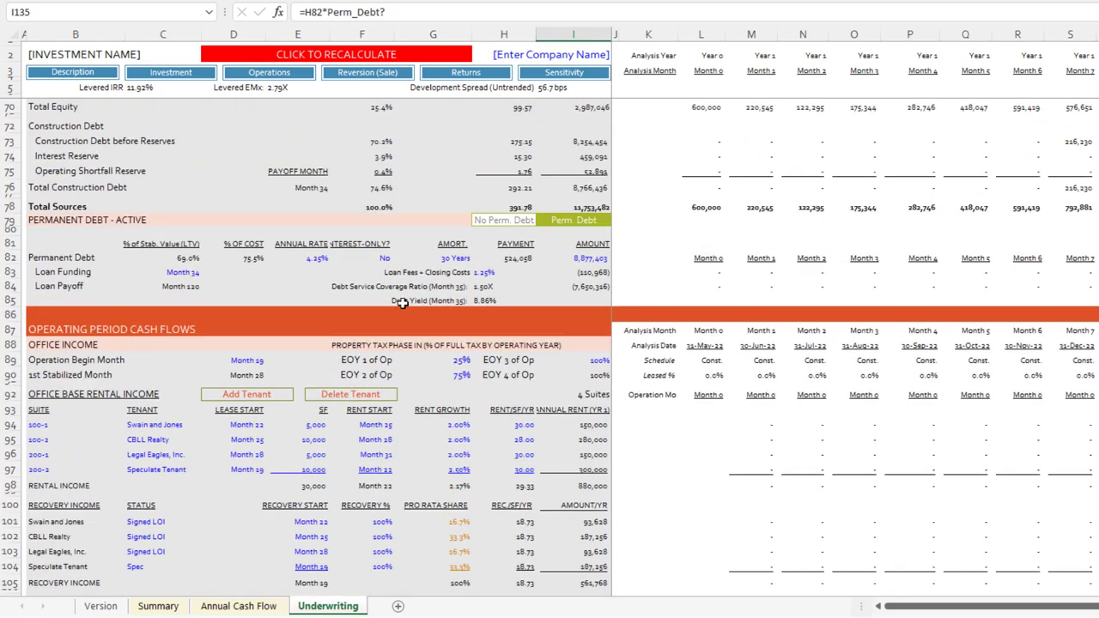
{"action": "left_click", "coordinate": [474, 293]}
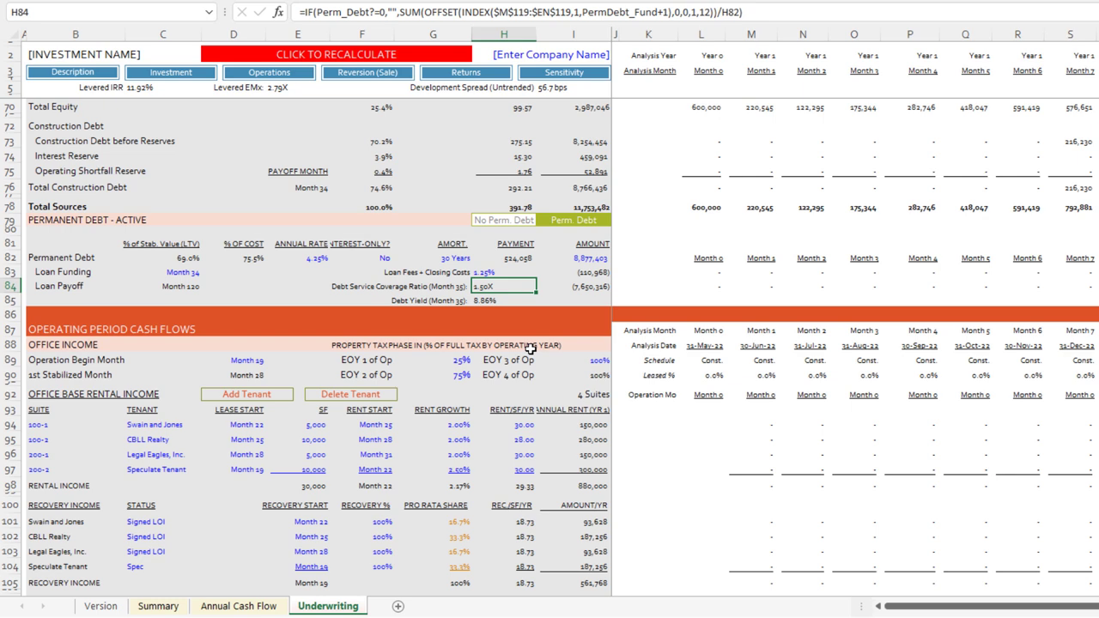
{"action": "left_click", "coordinate": [498, 302]}
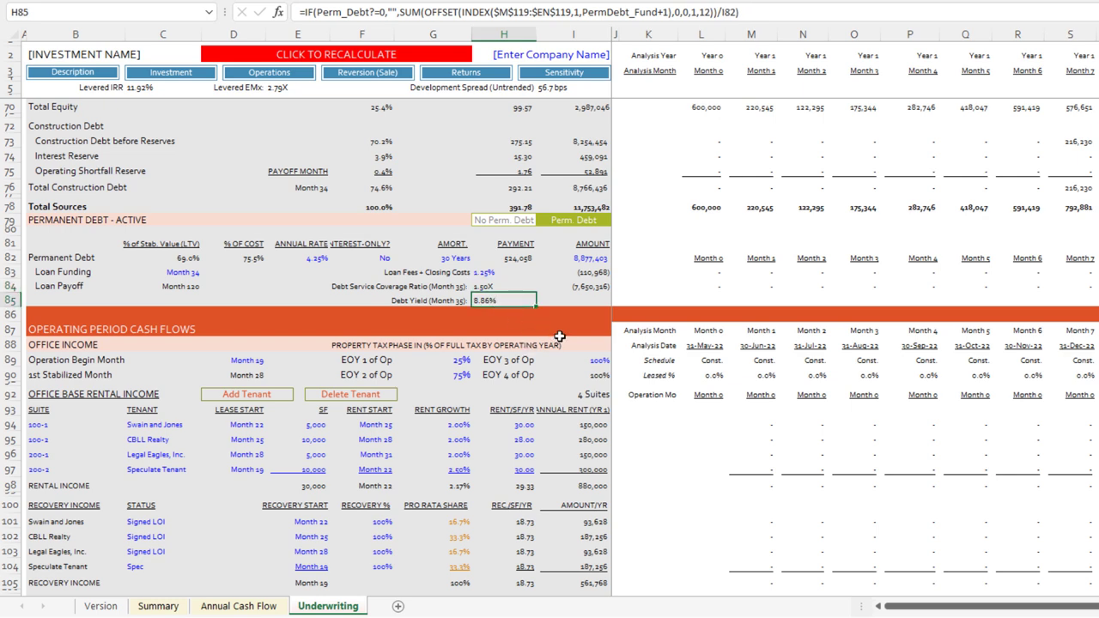
{"action": "left_click", "coordinate": [457, 290]}
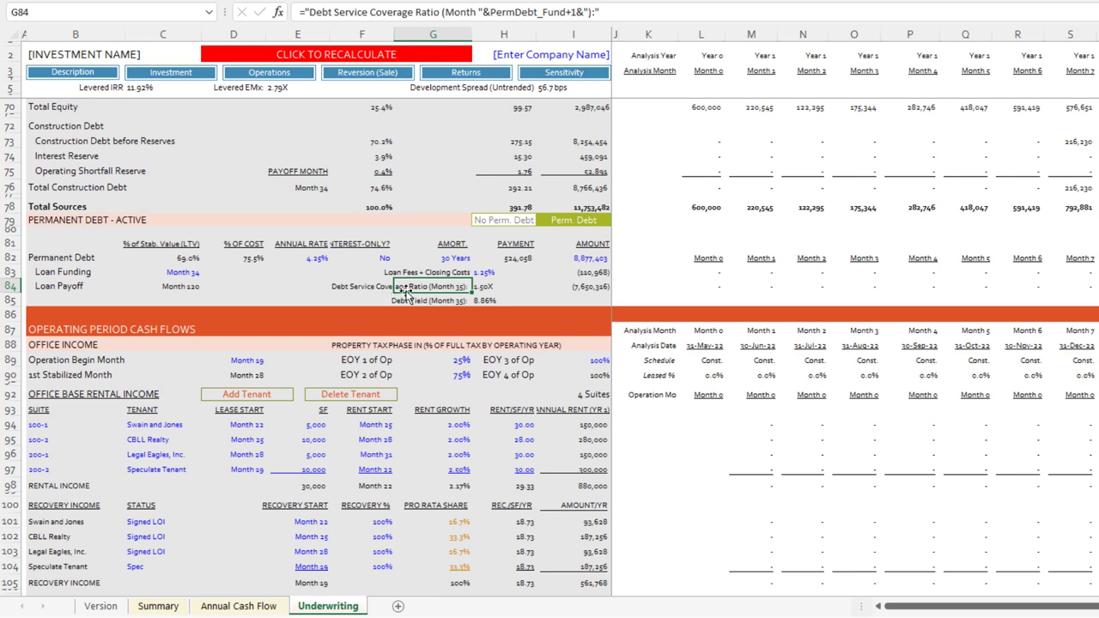
{"action": "left_click", "coordinate": [492, 289]}
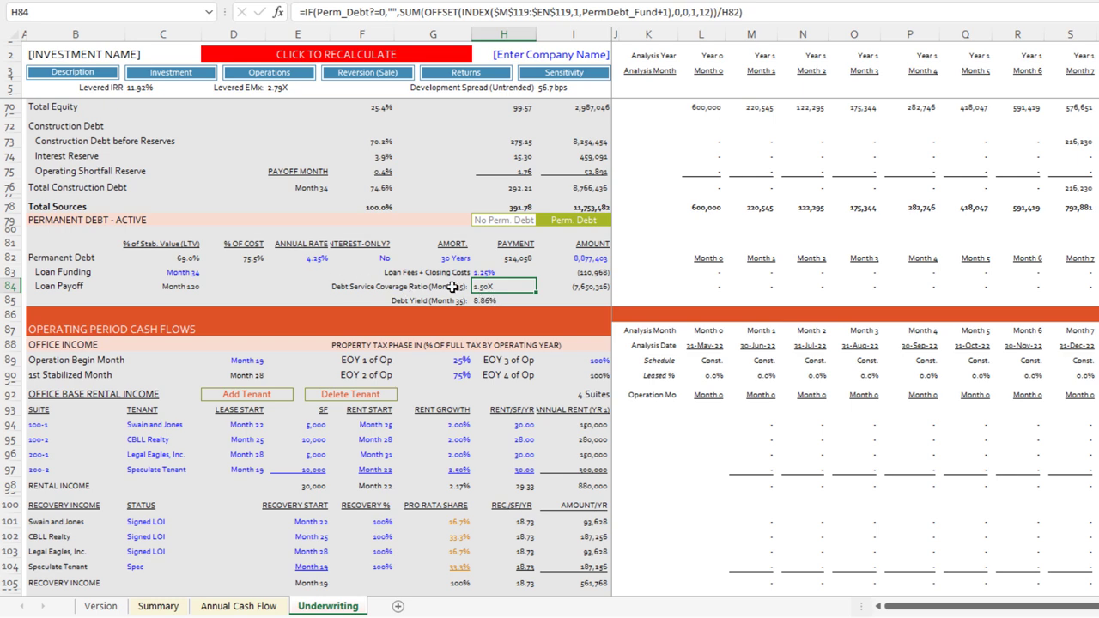
{"action": "left_click", "coordinate": [496, 301]}
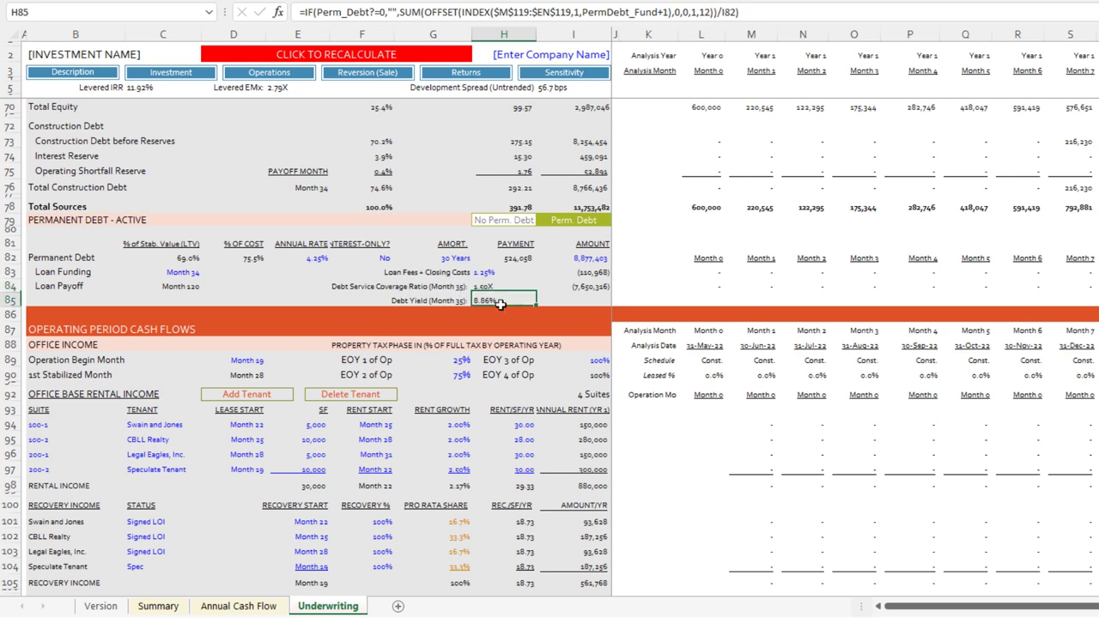
Step: Review the stabilized column of the pro forma and valuation in the reversion cash flows section
{"action": "scroll", "coordinate": [570, 344], "scroll_direction": "down", "scroll_amount": 16}
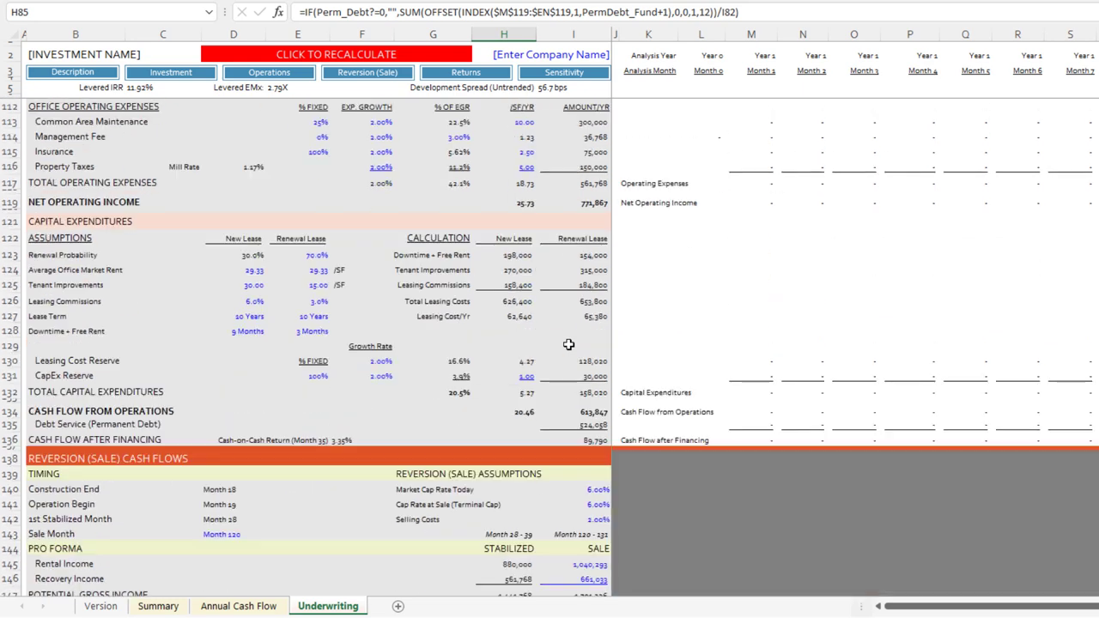
{"action": "scroll", "coordinate": [570, 349], "scroll_direction": "down", "scroll_amount": 6}
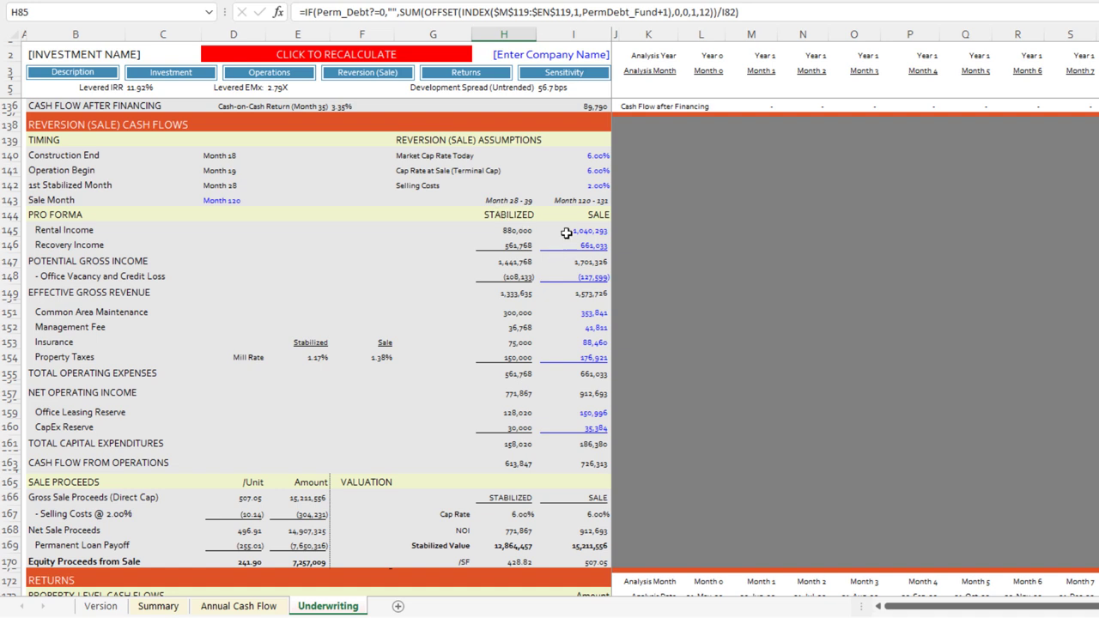
{"action": "left_click_drag", "start_coordinate": [521, 200], "coordinate": [534, 552]}
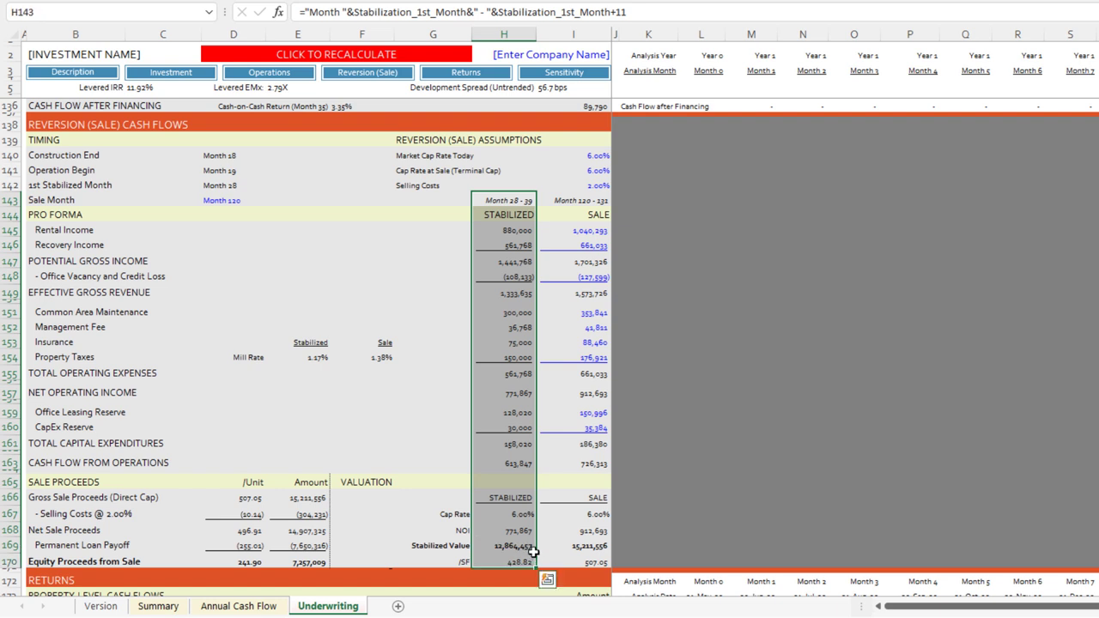
{"action": "left_click", "coordinate": [515, 213]}
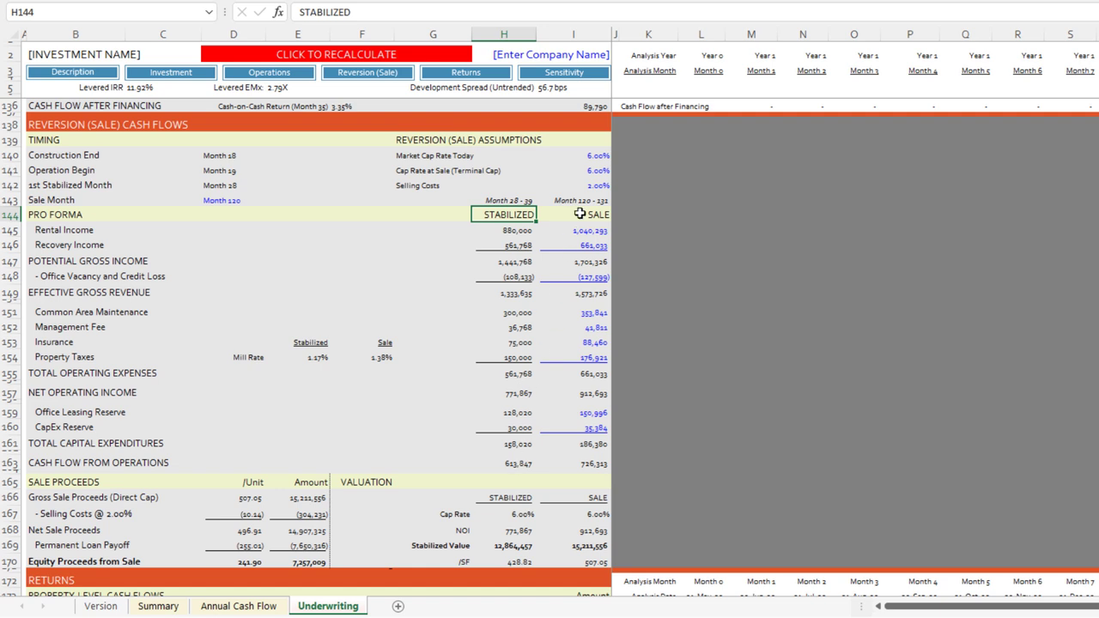
Step: Set Market Cap Rate Today to 5.5% in the reversion assumptions
{"action": "left_click", "coordinate": [439, 157]}
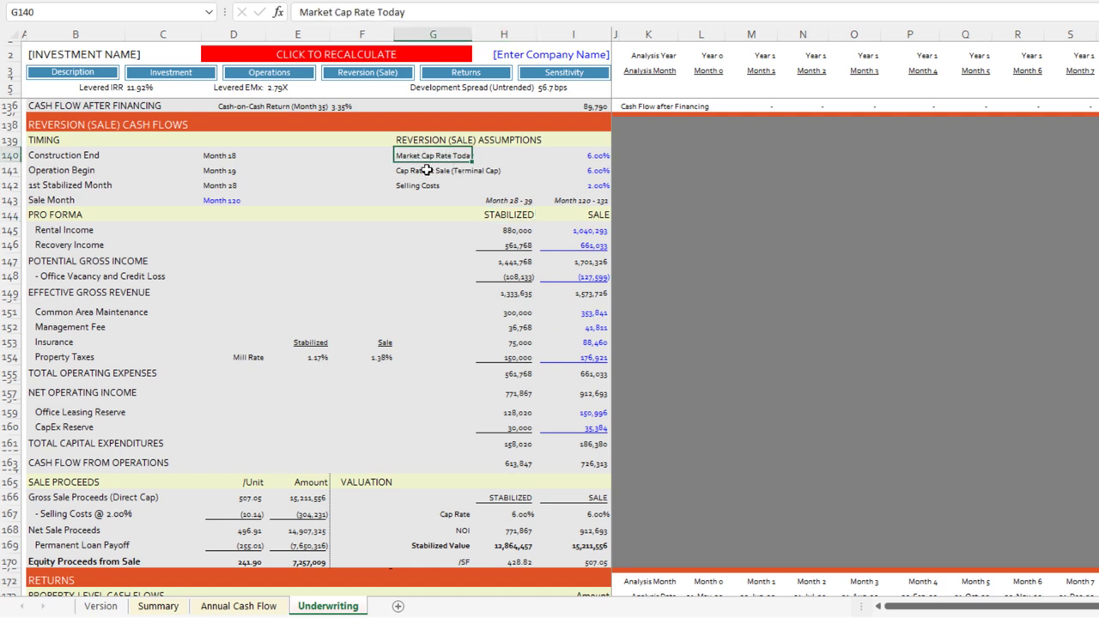
{"action": "left_click", "coordinate": [579, 156]}
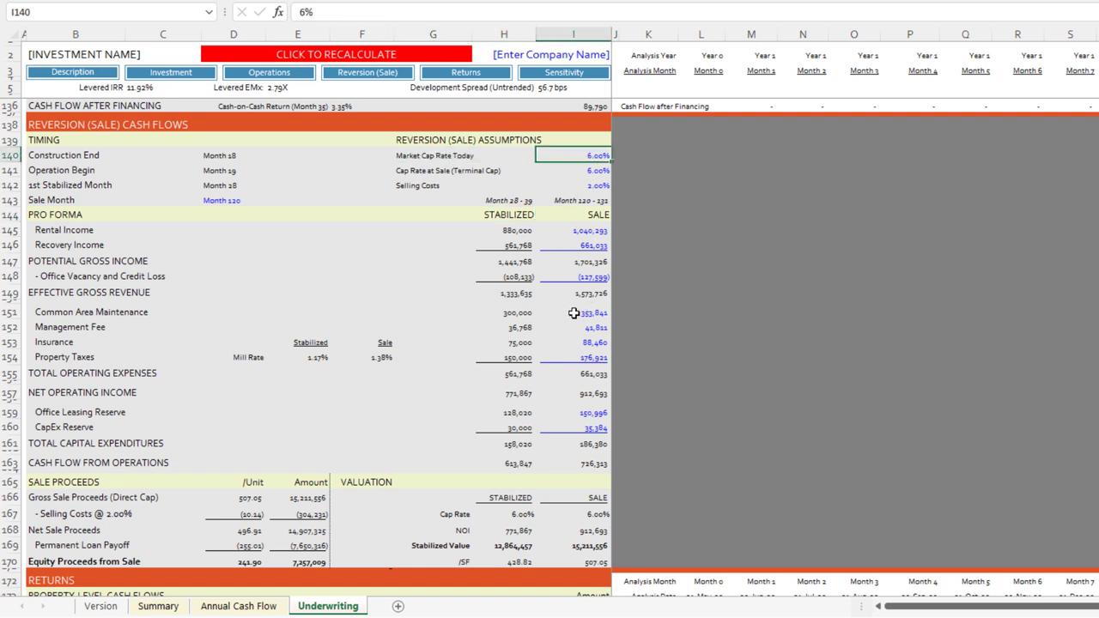
{"action": "left_click", "coordinate": [590, 170]}
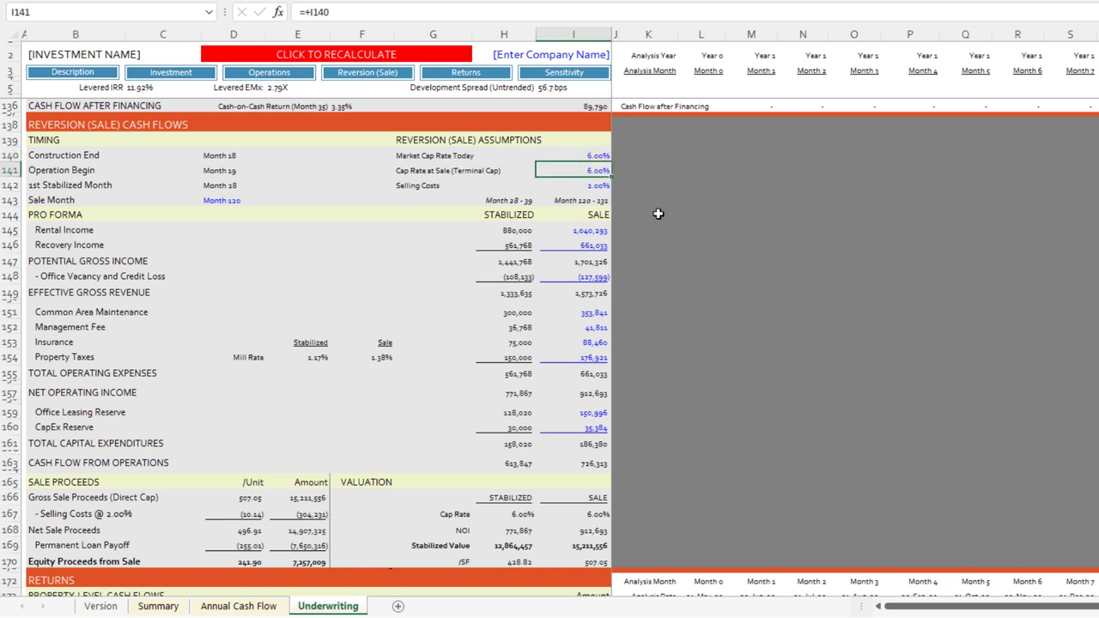
{"action": "key", "text": "Up"}
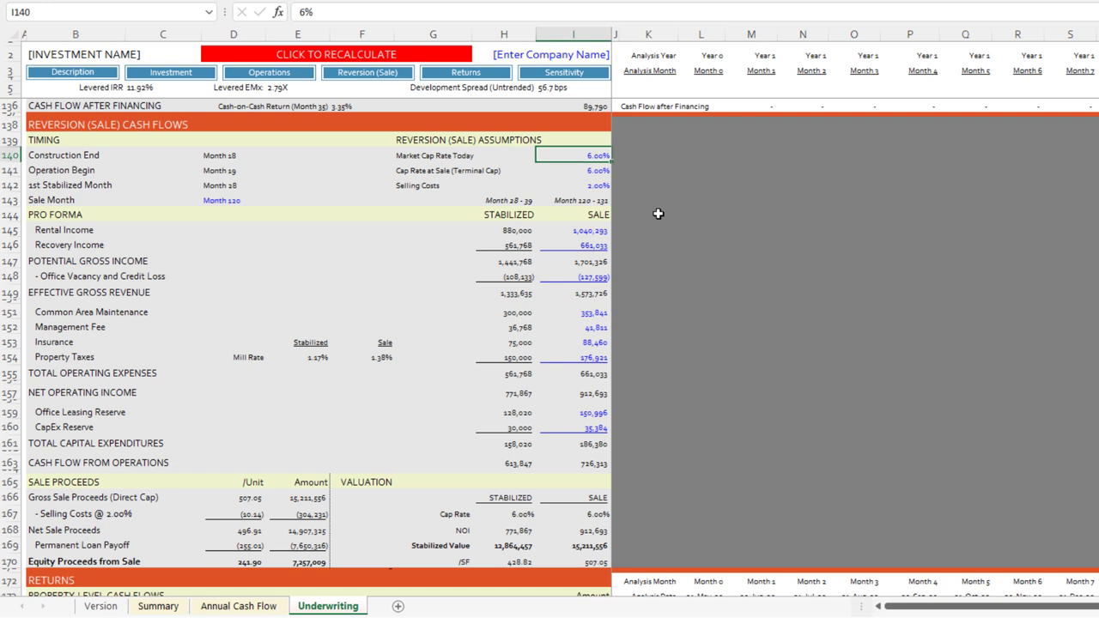
{"action": "type", "text": "5.5"}
{"action": "key", "text": "Return"}
{"action": "key", "text": "Up"}
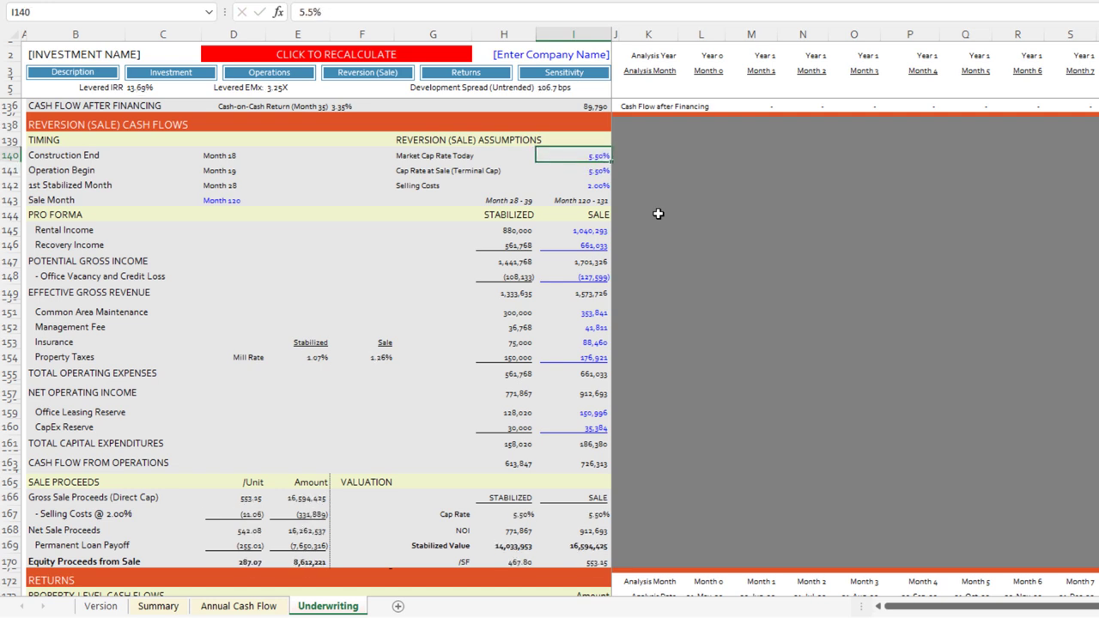
Step: Override the linked terminal cap rate at sale with a fixed 6%
{"action": "left_click", "coordinate": [596, 170]}
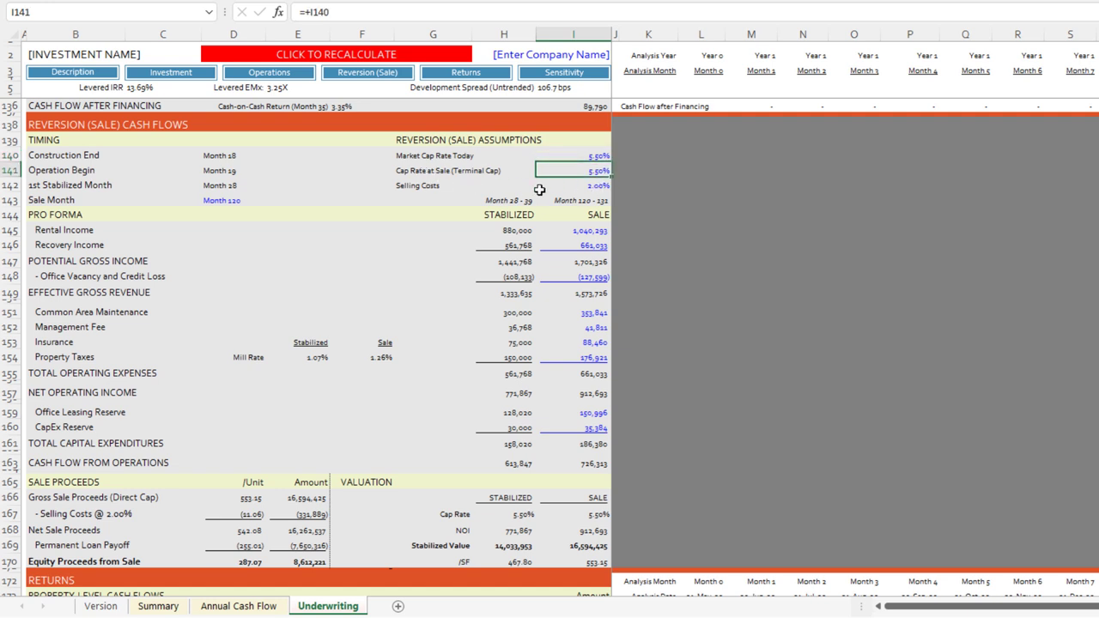
{"action": "type", "text": "6%"}
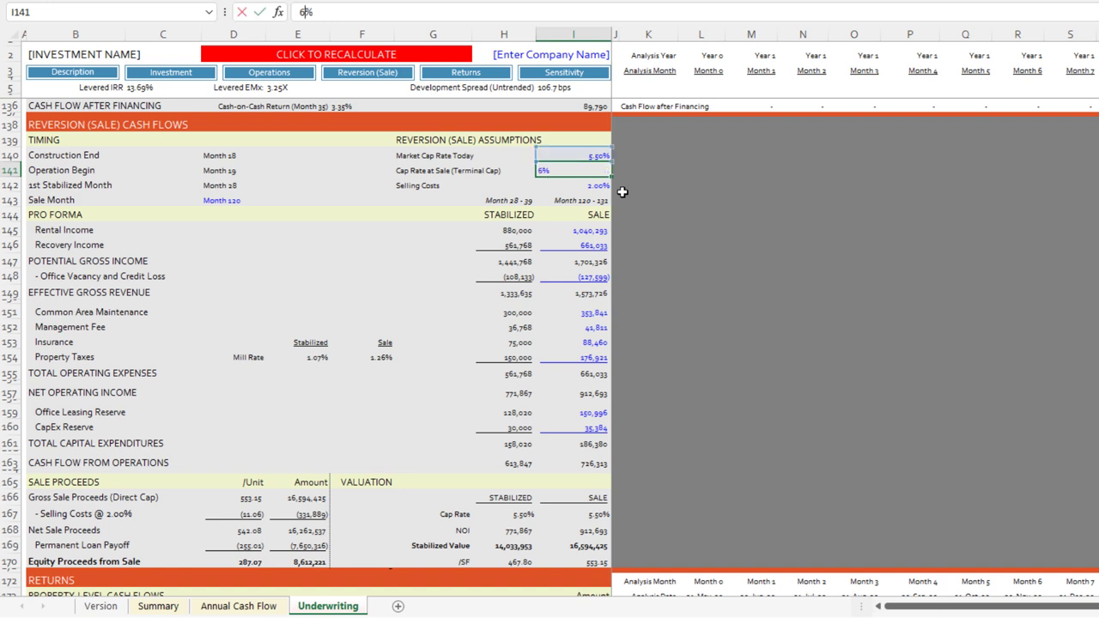
{"action": "key", "text": "ctrl+Return"}
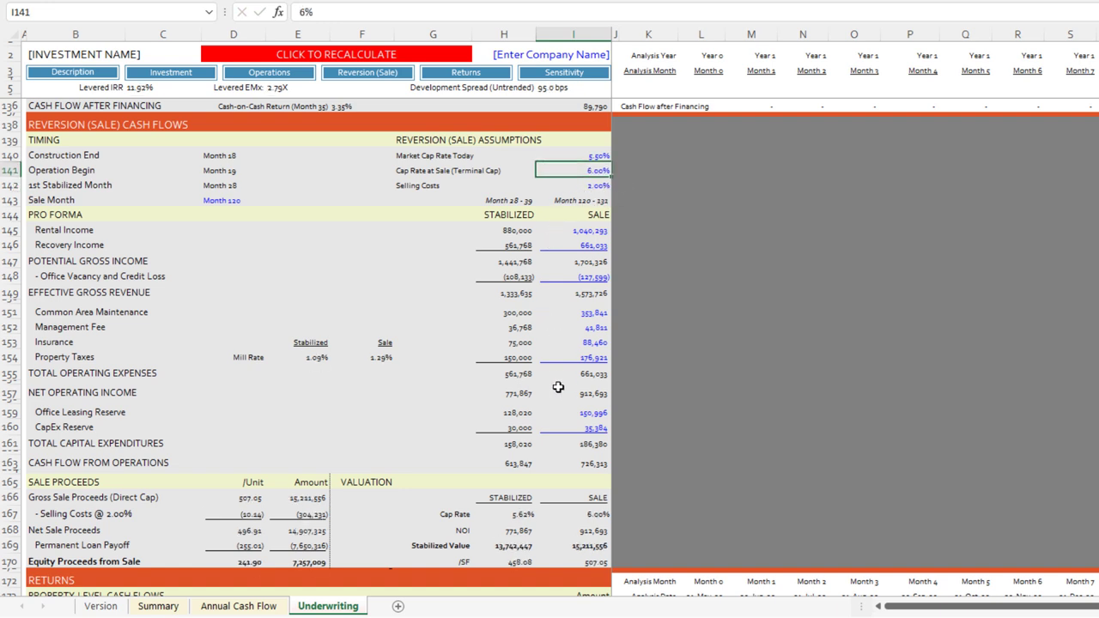
Step: Examine how the stabilized valuation cap rate derives from the market cap rate, terminal cap rate and stabilized month range
{"action": "left_click_drag", "start_coordinate": [521, 209], "coordinate": [520, 464]}
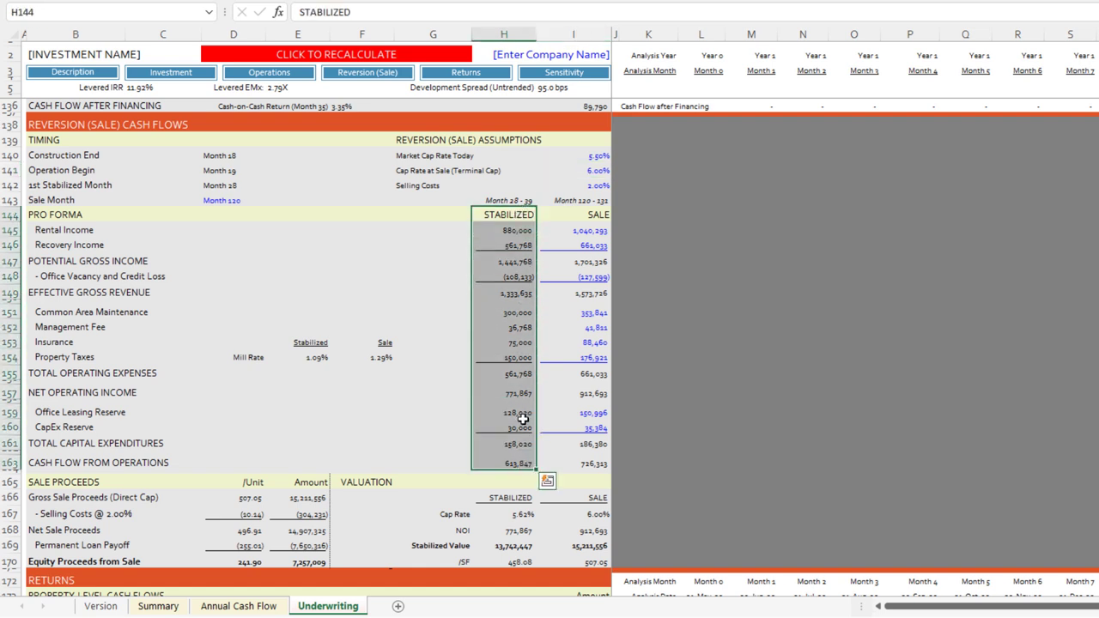
{"action": "left_click", "coordinate": [522, 515]}
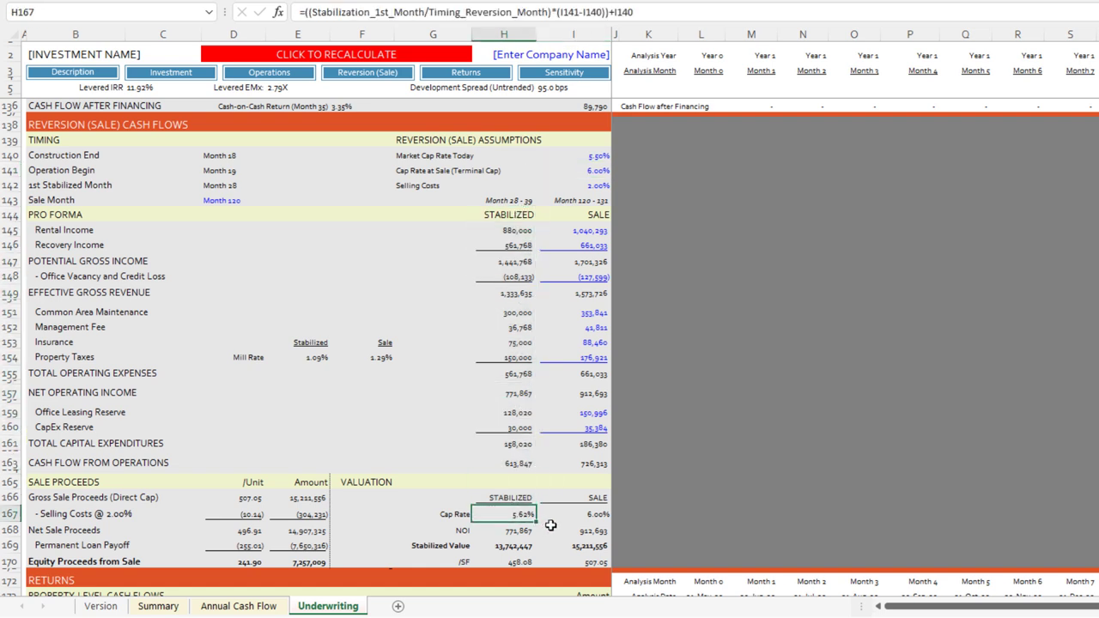
{"action": "left_click", "coordinate": [595, 157]}
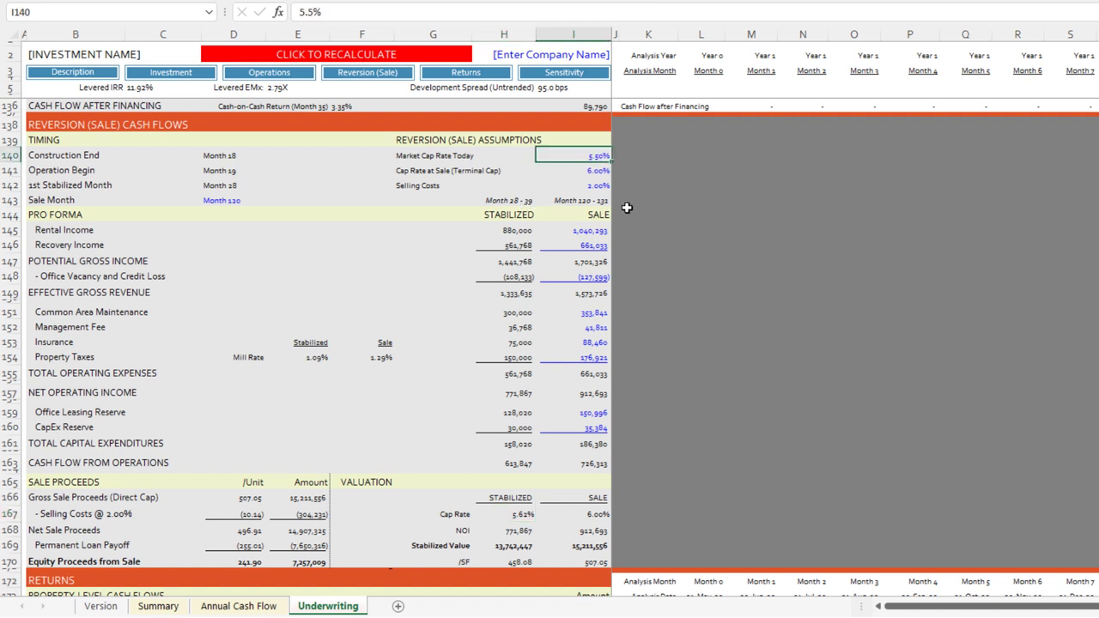
{"action": "left_click", "coordinate": [606, 170]}
{"action": "left_click", "coordinate": [520, 201]}
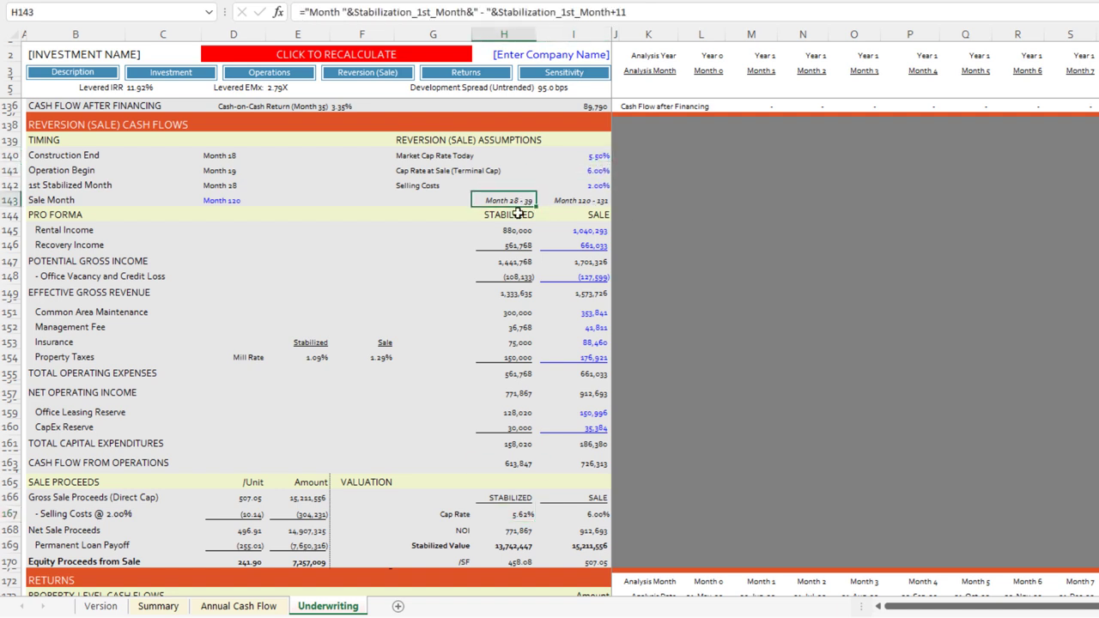
{"action": "left_click", "coordinate": [506, 514]}
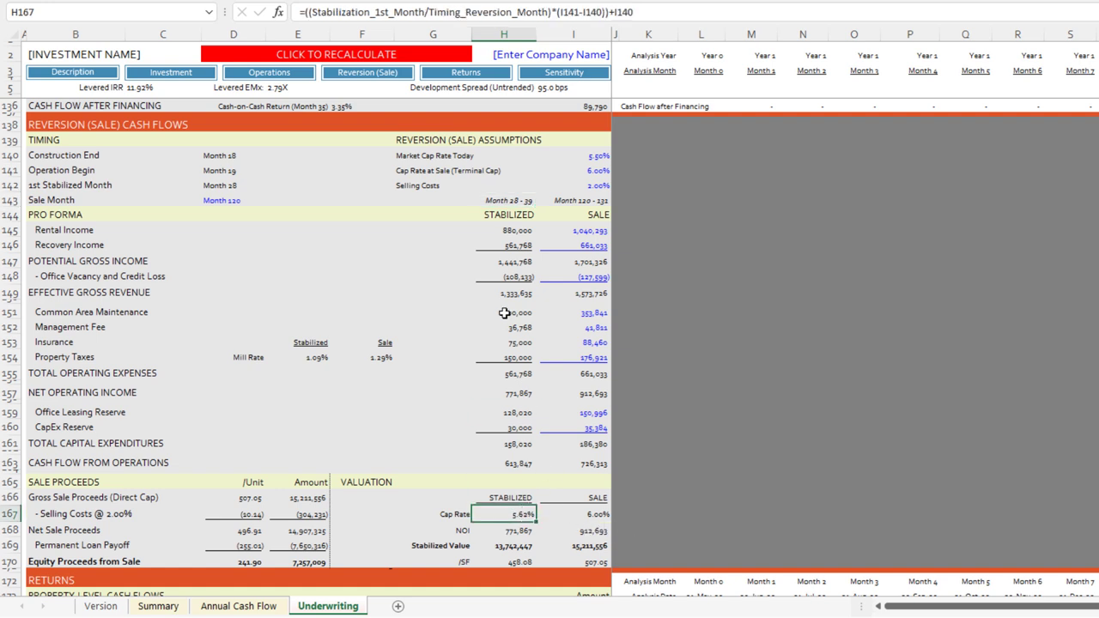
{"action": "left_click", "coordinate": [521, 202]}
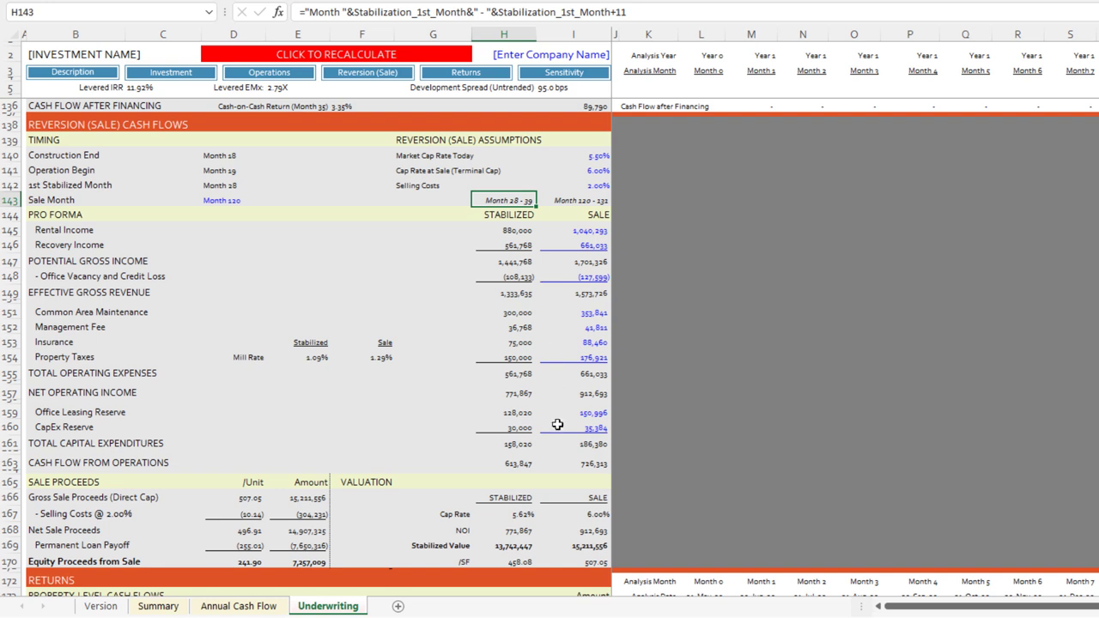
Step: Compare the stabilized net operating income and stabilized value with the total project cost, returning to the reversion valuation
{"action": "left_click", "coordinate": [526, 395]}
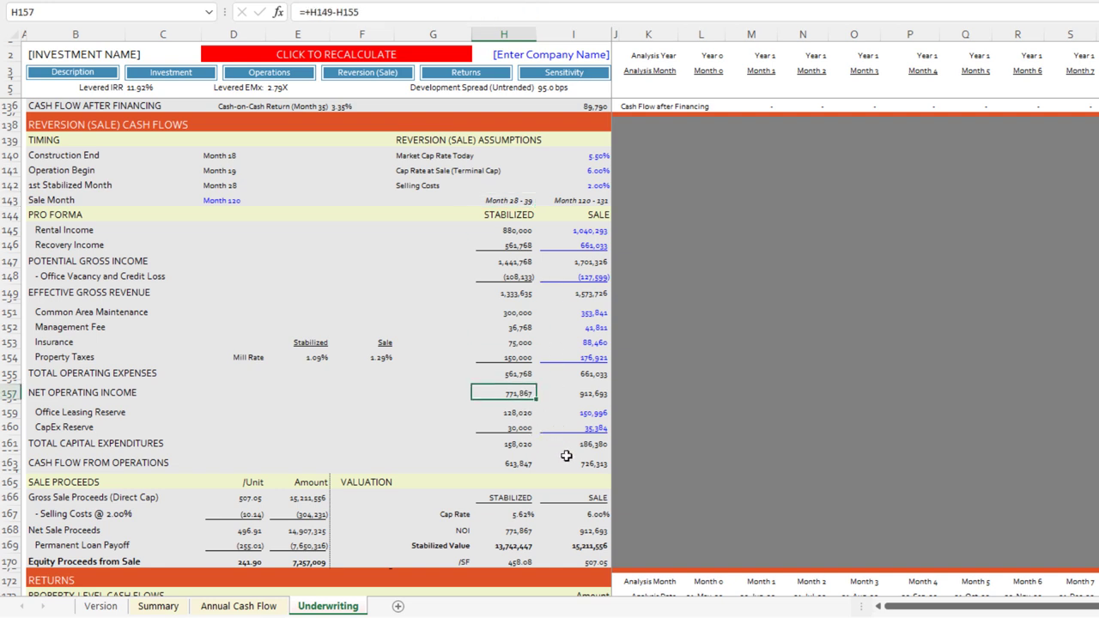
{"action": "left_click", "coordinate": [526, 547]}
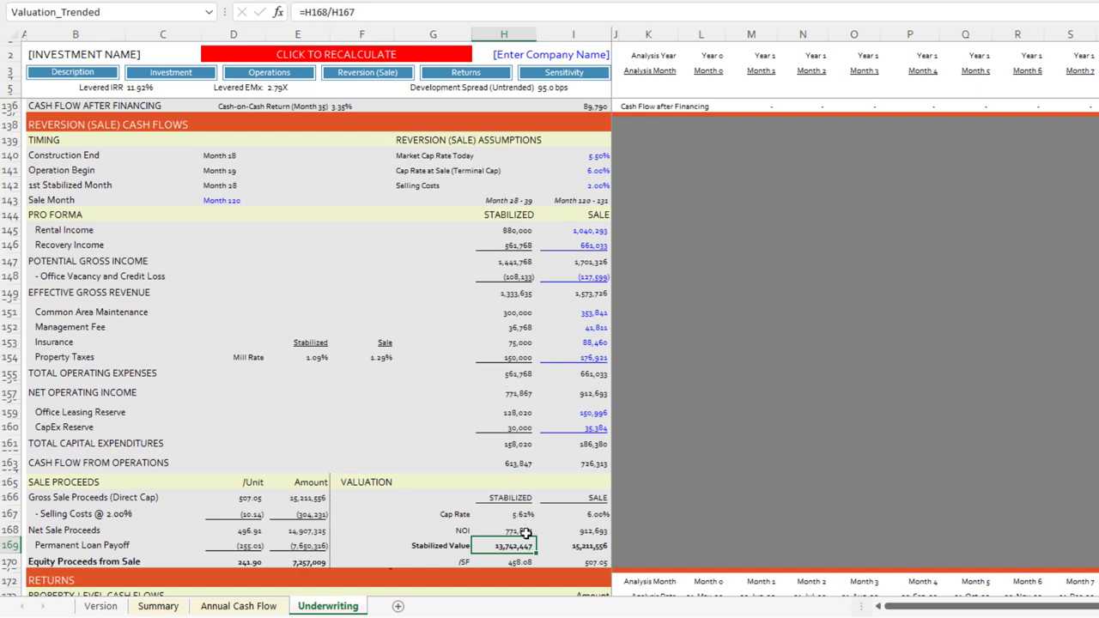
{"action": "scroll", "coordinate": [521, 515], "scroll_direction": "up", "scroll_amount": 12}
{"action": "scroll", "coordinate": [521, 507], "scroll_direction": "up", "scroll_amount": 20}
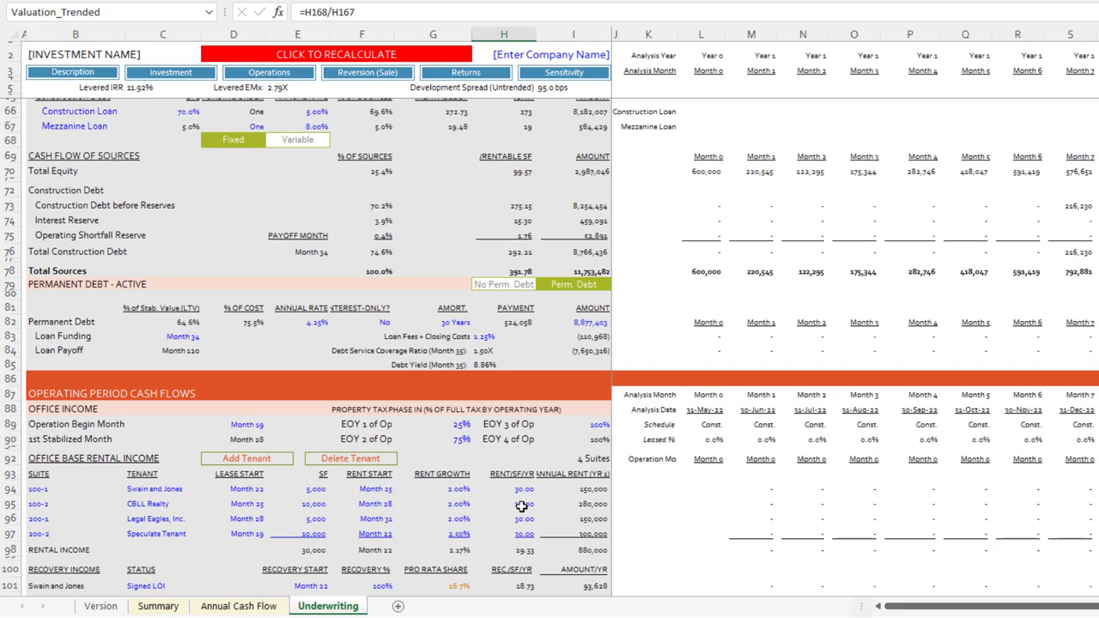
{"action": "left_click", "coordinate": [576, 427]}
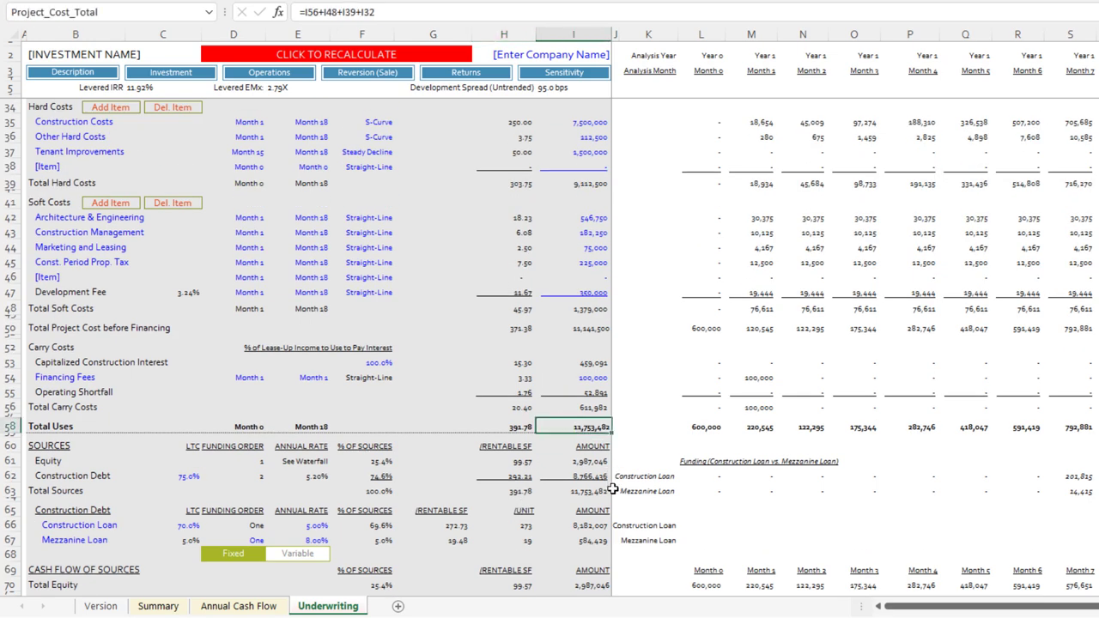
{"action": "scroll", "coordinate": [571, 505], "scroll_direction": "down", "scroll_amount": 20}
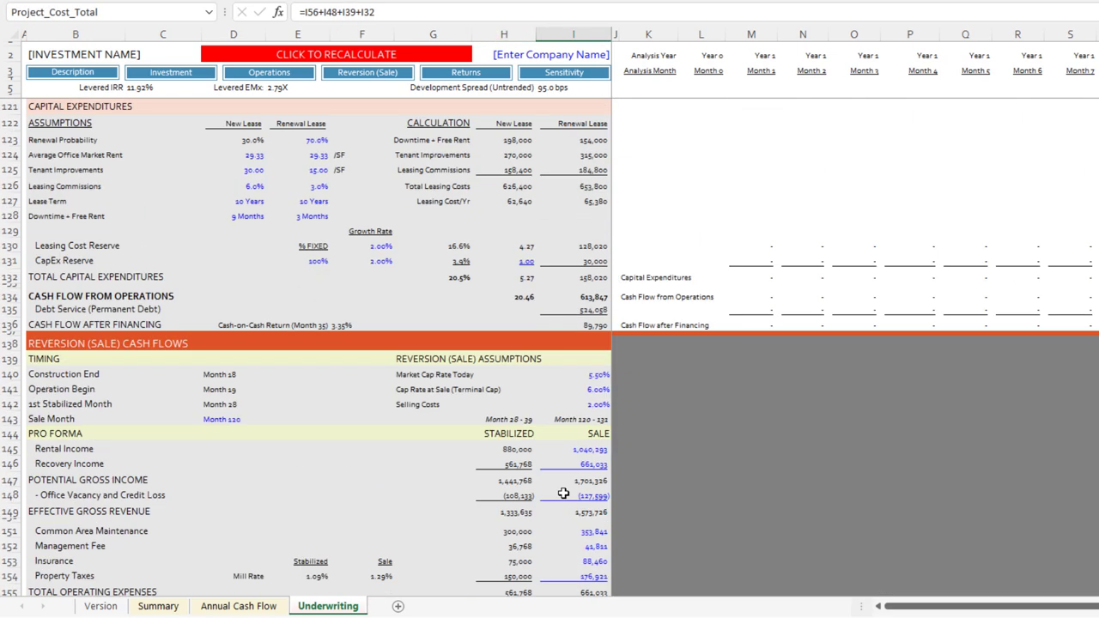
{"action": "left_click", "coordinate": [395, 78]}
{"action": "scroll", "coordinate": [498, 315], "scroll_direction": "down", "scroll_amount": 3}
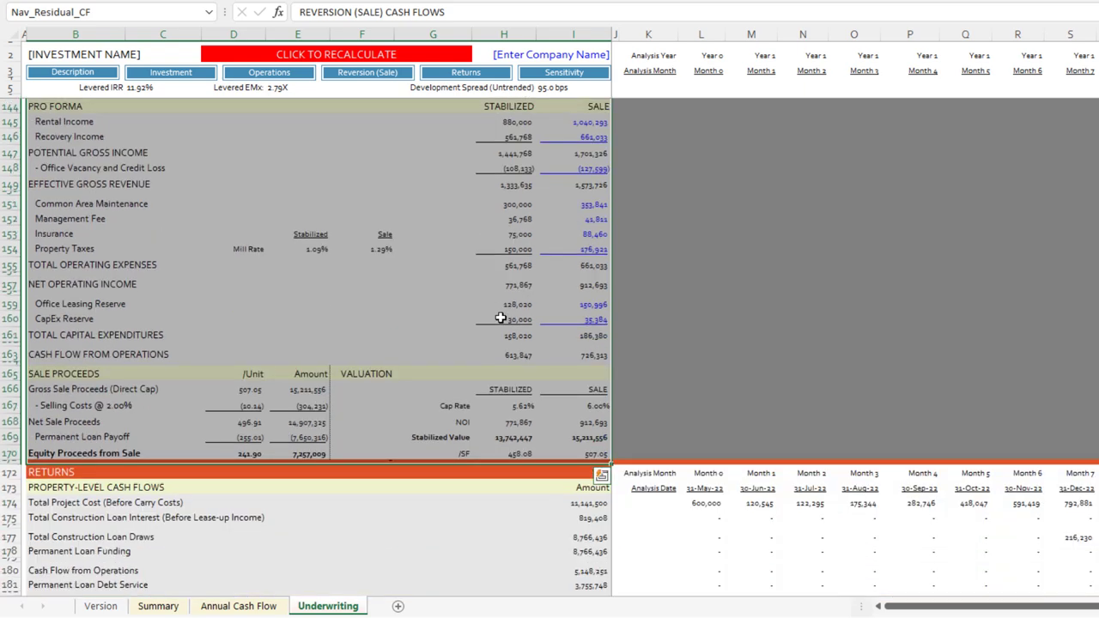
Step: Examine how the sale-column rental and recovery income in the reversion pro forma derive from the twelve months starting at the sale month
{"action": "left_click", "coordinate": [518, 439]}
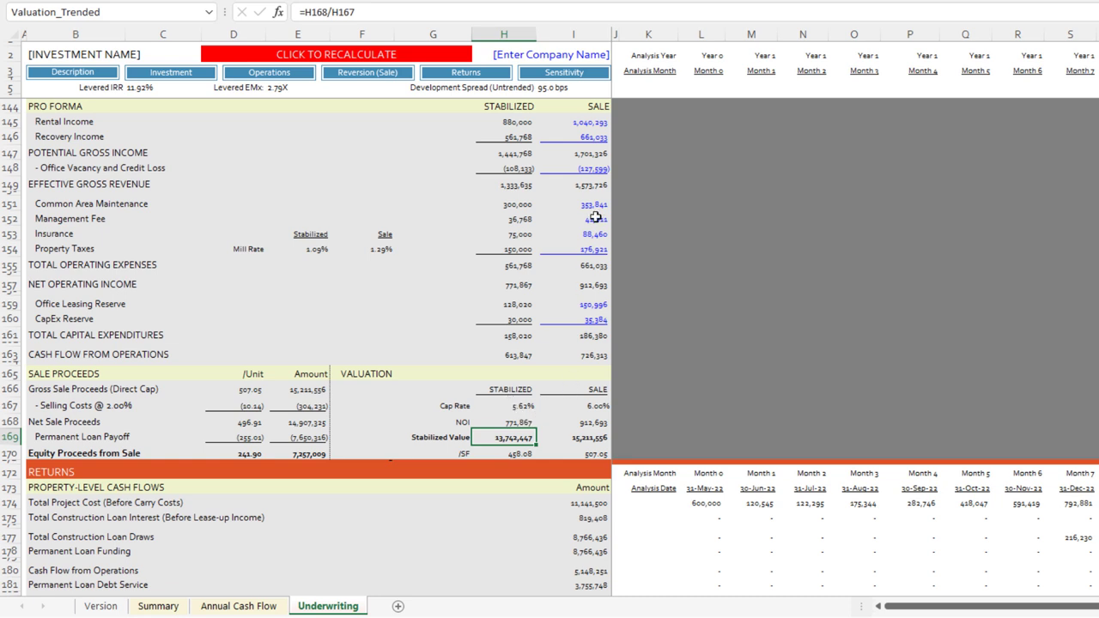
{"action": "scroll", "coordinate": [586, 124], "scroll_direction": "up", "scroll_amount": 1}
{"action": "left_click", "coordinate": [584, 136]}
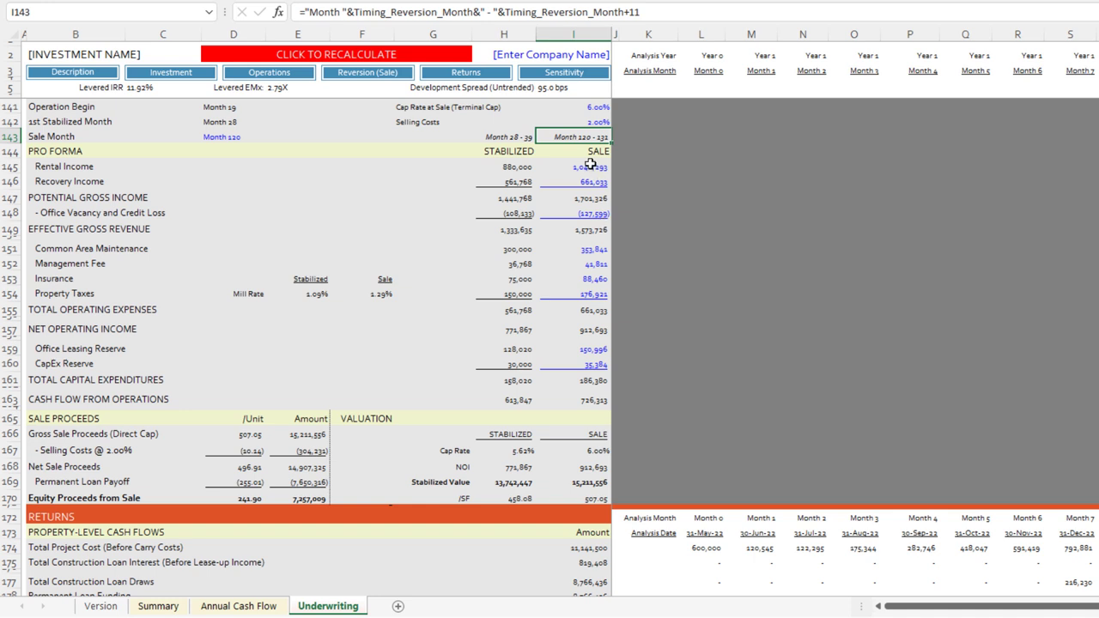
{"action": "left_click_drag", "start_coordinate": [591, 153], "coordinate": [598, 385]}
{"action": "left_click", "coordinate": [591, 172]}
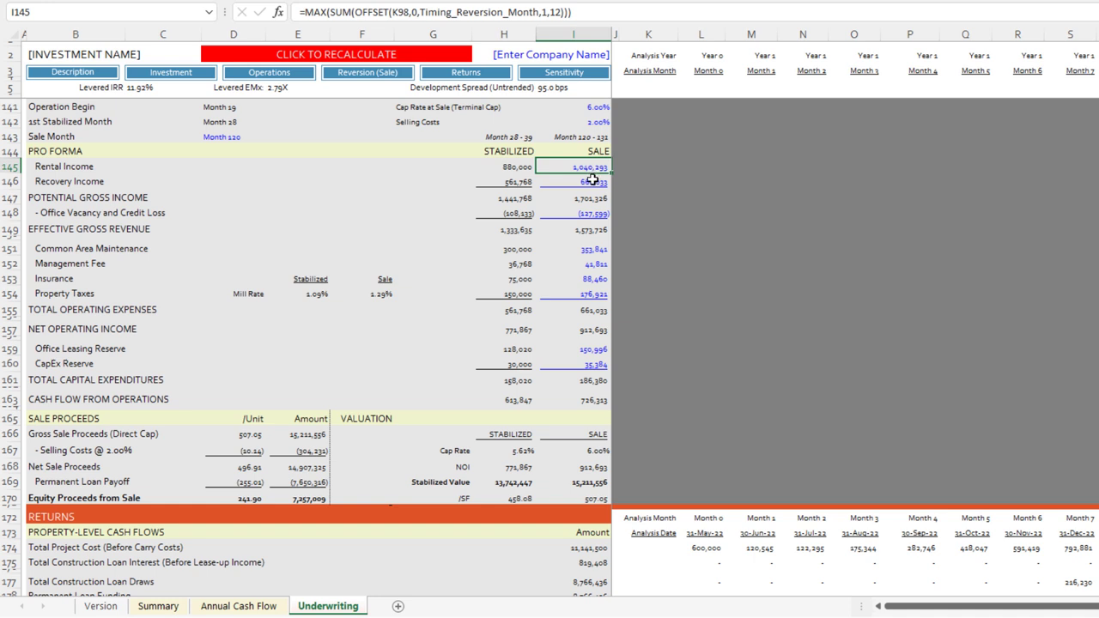
{"action": "left_click", "coordinate": [593, 180]}
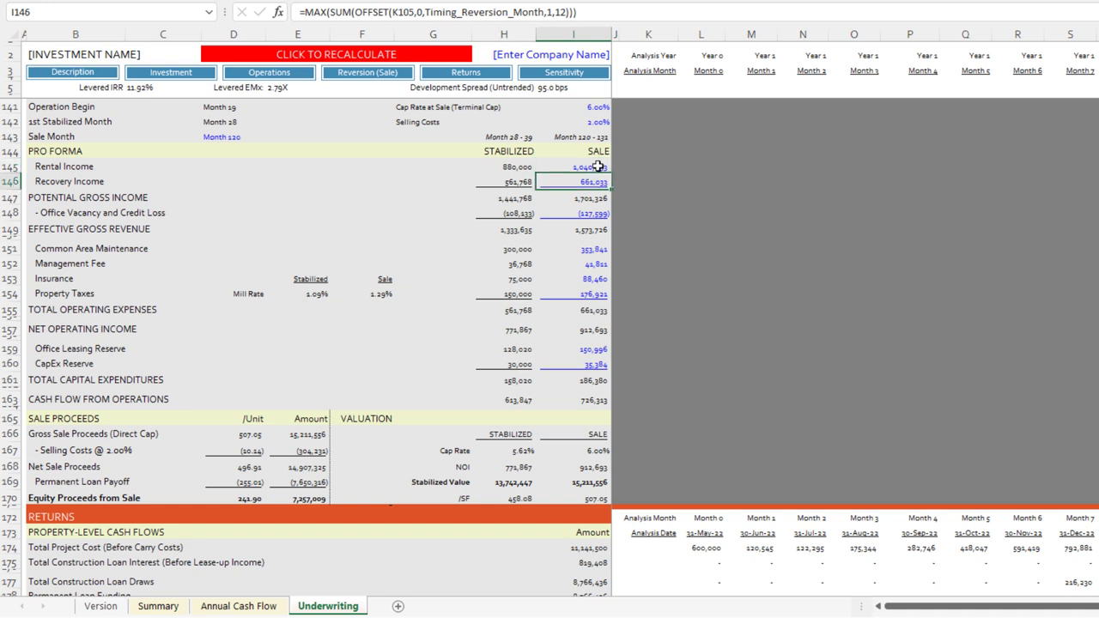
{"action": "left_click", "coordinate": [597, 165]}
{"action": "left_click", "coordinate": [593, 137]}
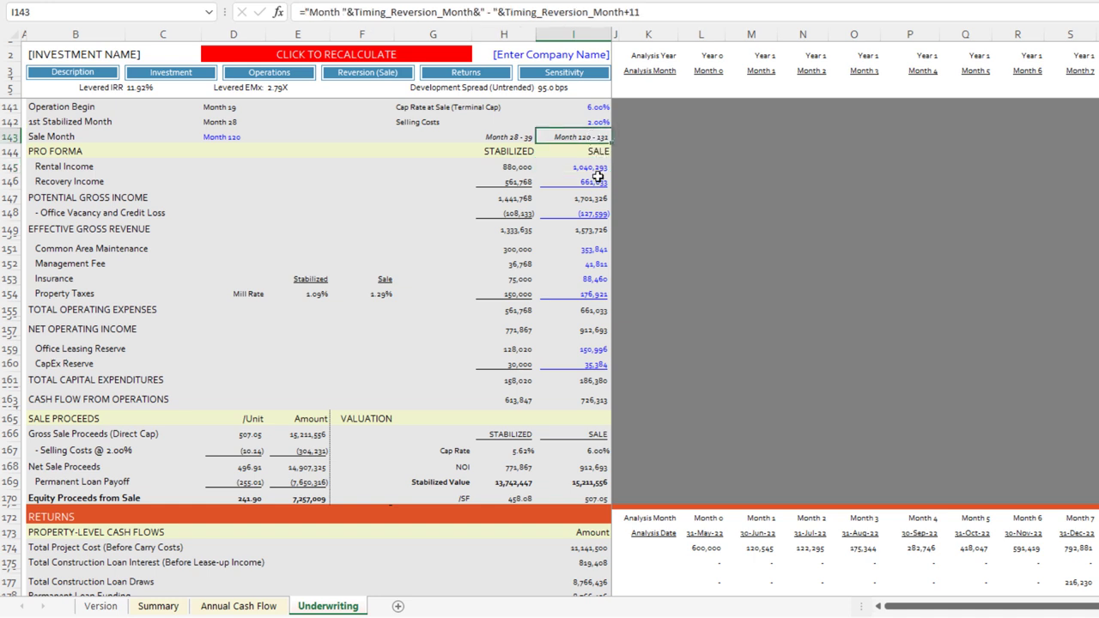
{"action": "left_click", "coordinate": [597, 168]}
{"action": "left_click", "coordinate": [601, 182]}
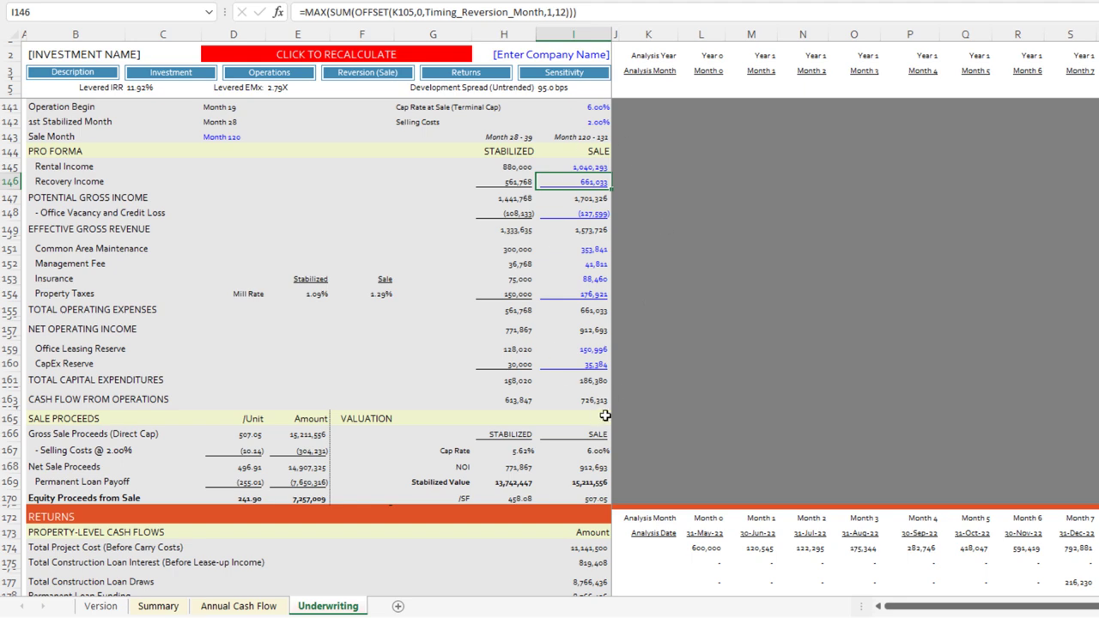
Step: Compare the stabilized and sale valuations and trace the gross sale proceeds back to the value at sale
{"action": "left_click", "coordinate": [587, 481]}
{"action": "scroll", "coordinate": [608, 490], "scroll_direction": "down", "scroll_amount": 1}
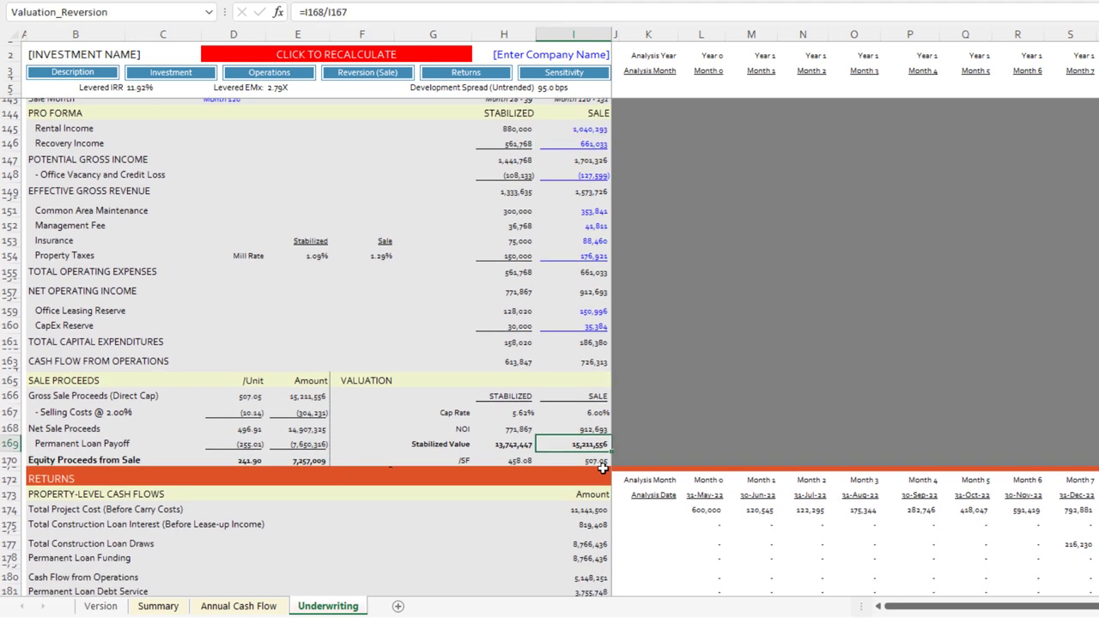
{"action": "scroll", "coordinate": [599, 415], "scroll_direction": "up", "scroll_amount": 1}
{"action": "left_click", "coordinate": [596, 182]}
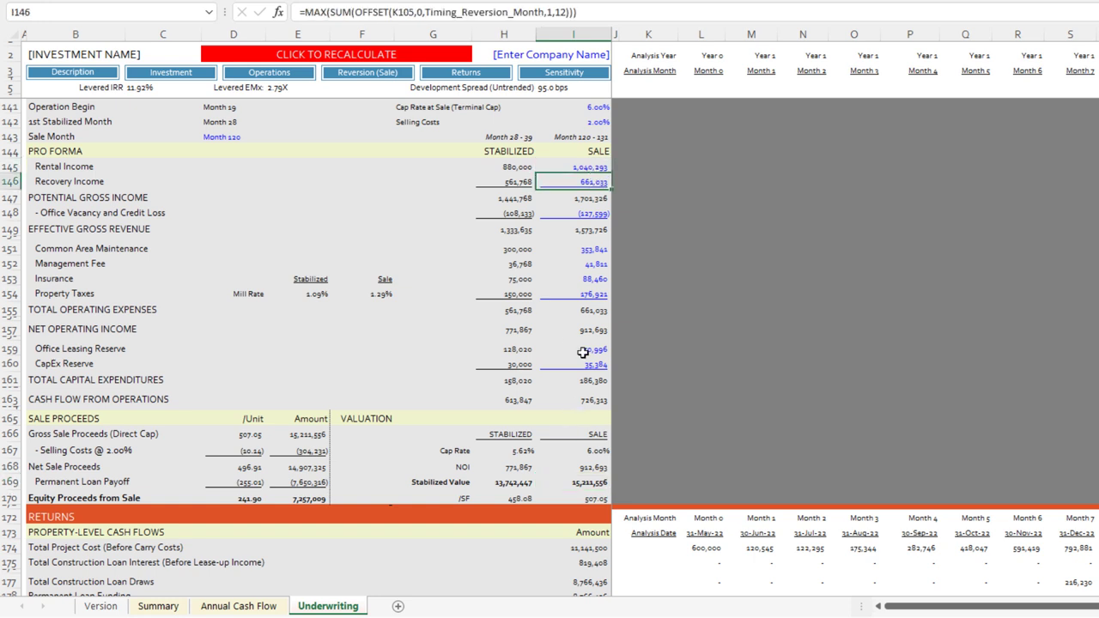
{"action": "scroll", "coordinate": [598, 339], "scroll_direction": "down", "scroll_amount": 1}
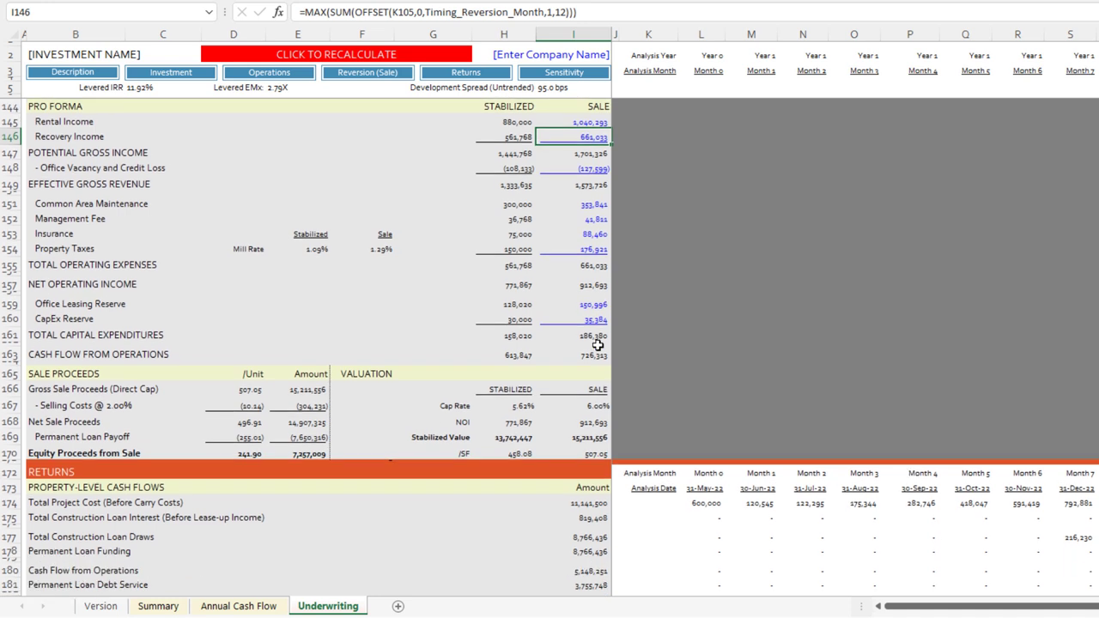
{"action": "scroll", "coordinate": [598, 344], "scroll_direction": "down", "scroll_amount": 1}
{"action": "left_click", "coordinate": [355, 327]}
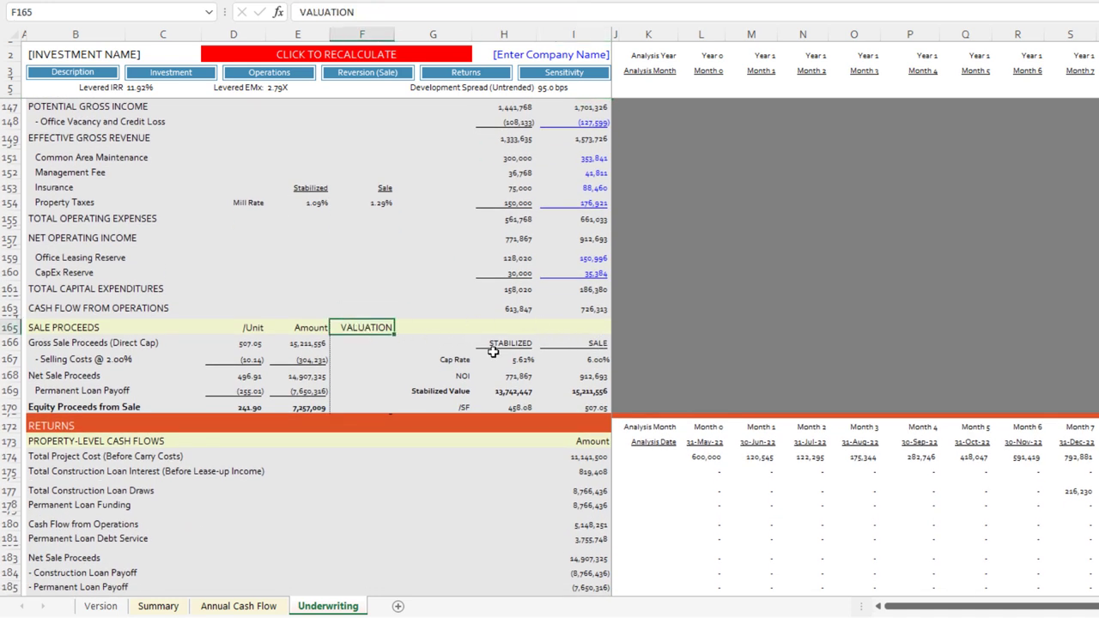
{"action": "left_click_drag", "start_coordinate": [494, 346], "coordinate": [521, 406]}
{"action": "left_click_drag", "start_coordinate": [578, 346], "coordinate": [595, 404]}
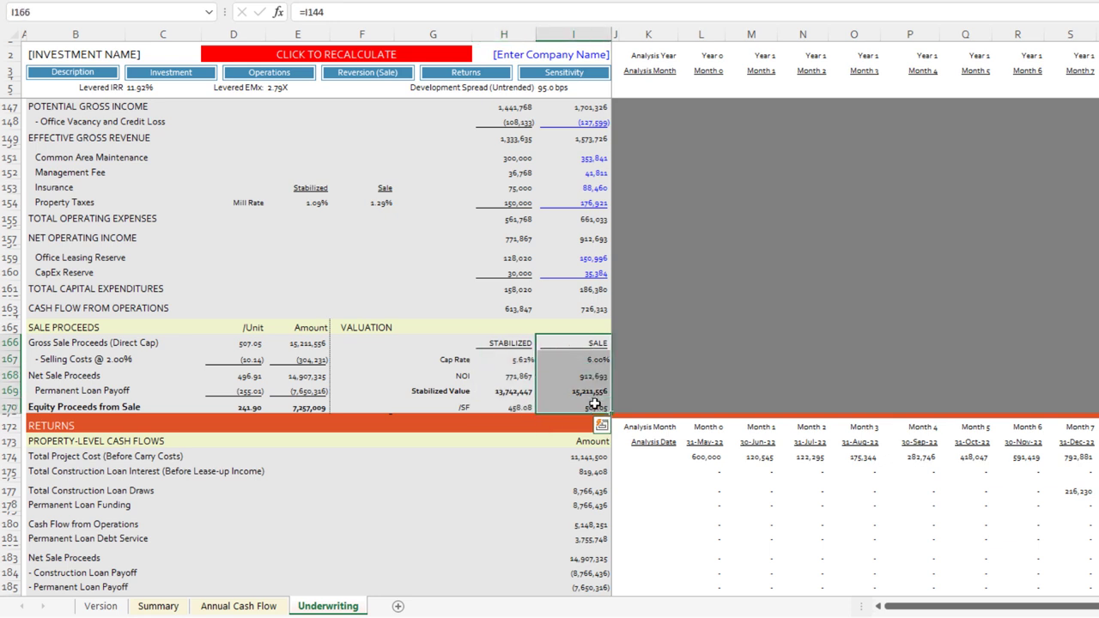
{"action": "left_click", "coordinate": [503, 387]}
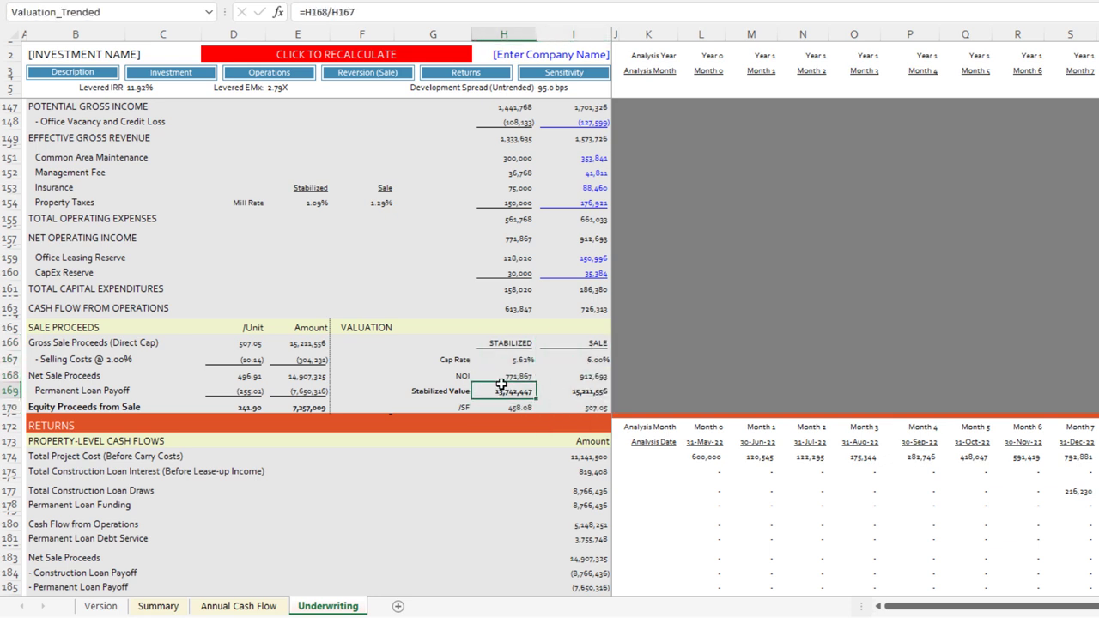
{"action": "left_click", "coordinate": [308, 343]}
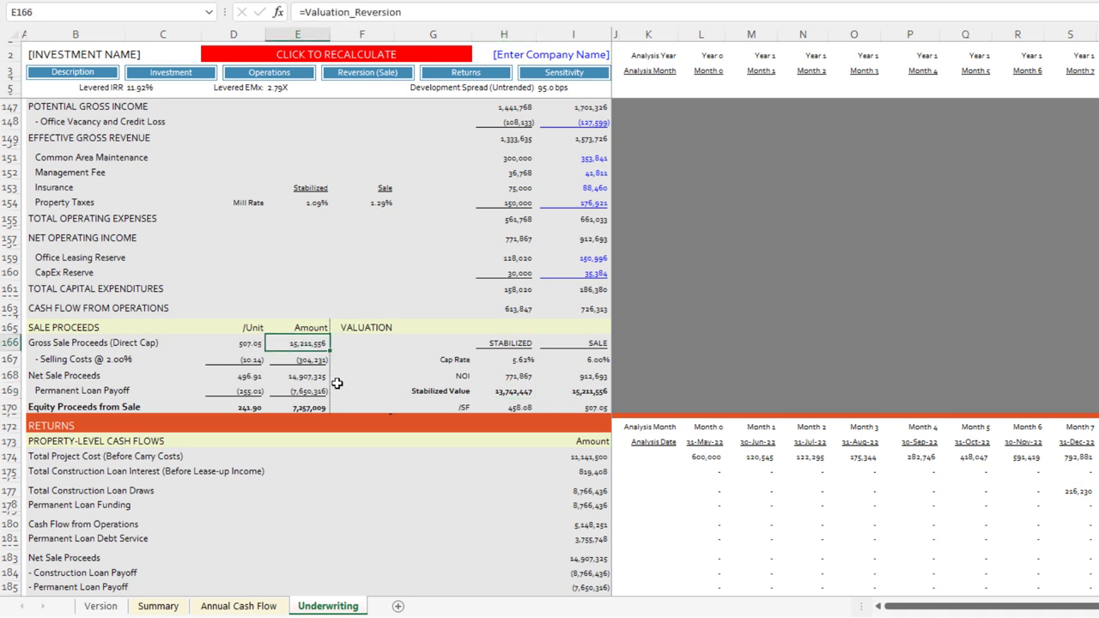
{"action": "left_click", "coordinate": [577, 392]}
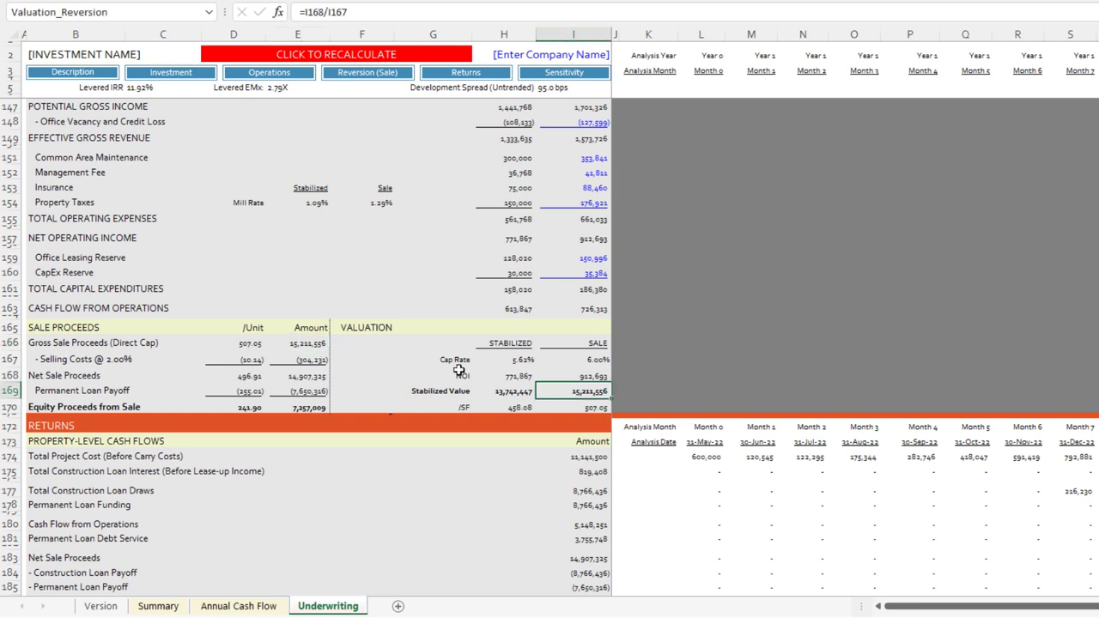
Step: Trace the selling costs deduction to its percentage assumption and check the first stabilized month and sale month timing
{"action": "left_click", "coordinate": [319, 343]}
{"action": "left_click", "coordinate": [318, 361]}
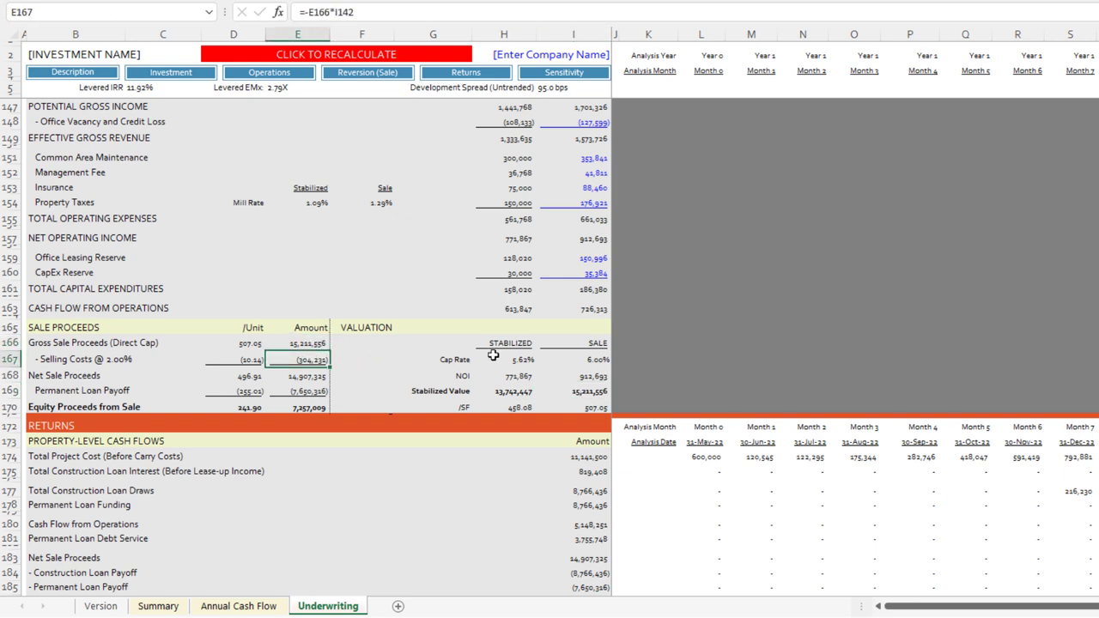
{"action": "scroll", "coordinate": [424, 377], "scroll_direction": "up", "scroll_amount": 3}
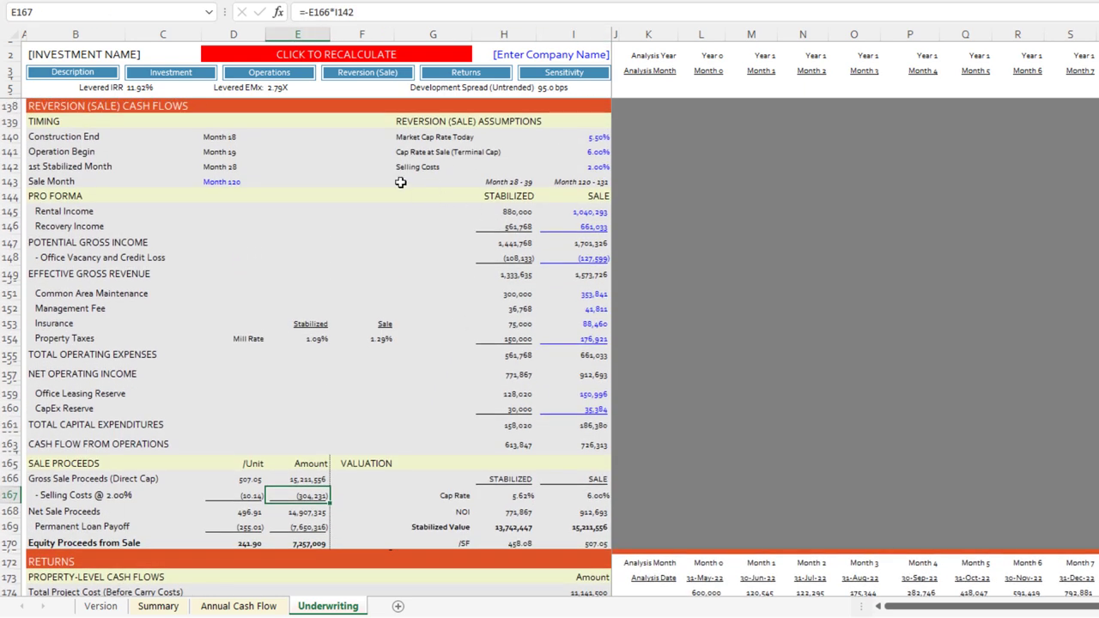
{"action": "left_click", "coordinate": [584, 166]}
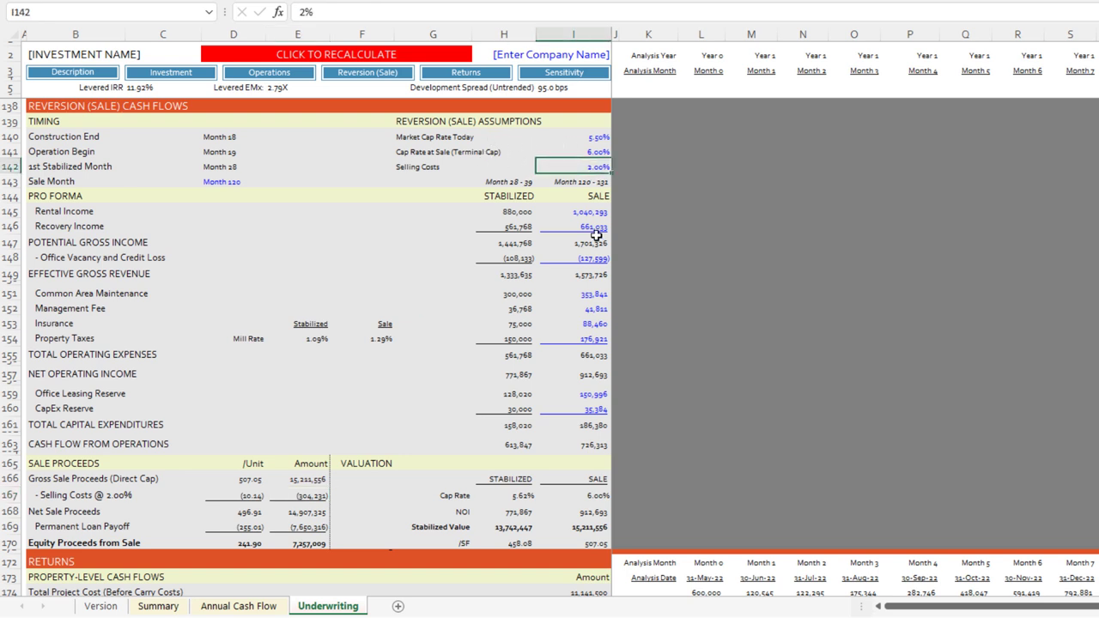
{"action": "left_click", "coordinate": [233, 167]}
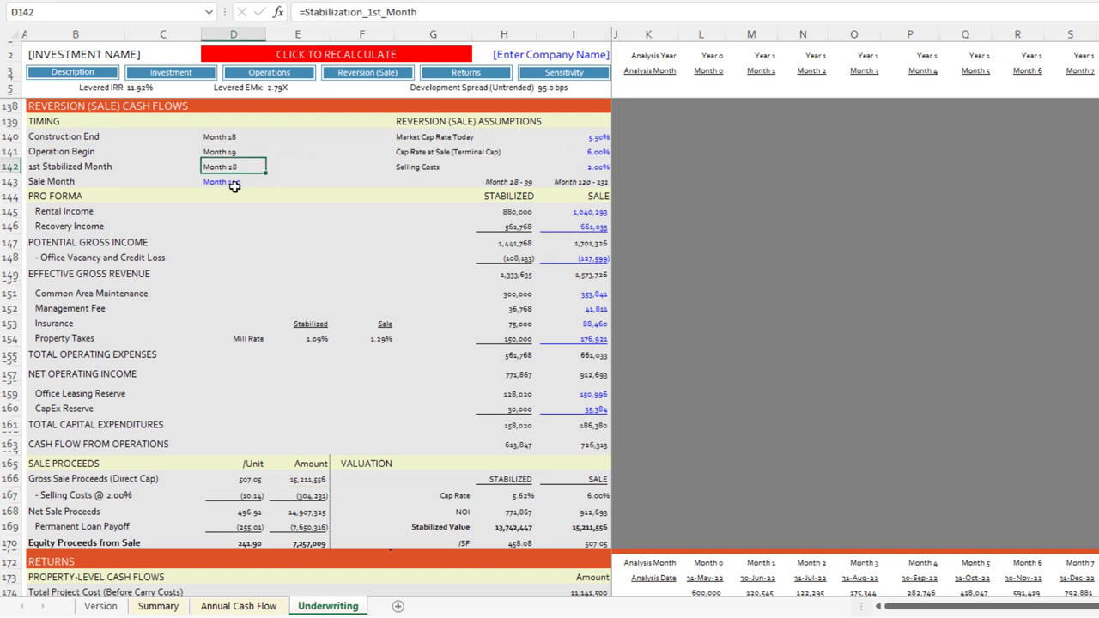
{"action": "left_click", "coordinate": [234, 182]}
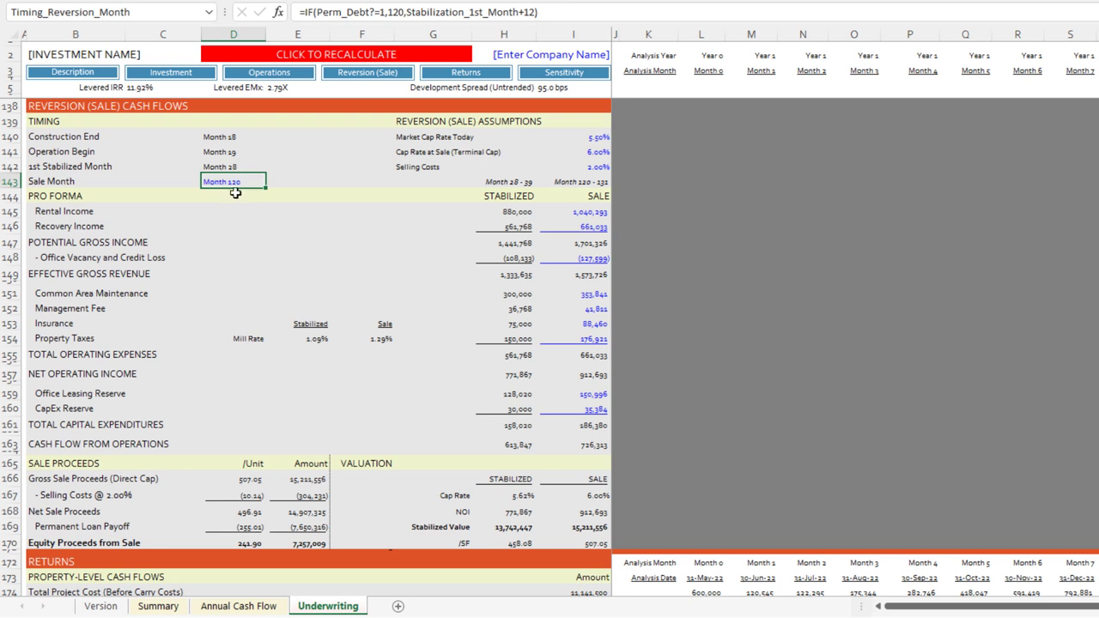
{"action": "scroll", "coordinate": [388, 274], "scroll_direction": "down", "scroll_amount": 4}
{"action": "scroll", "coordinate": [391, 273], "scroll_direction": "down", "scroll_amount": 1}
{"action": "left_click", "coordinate": [307, 298]}
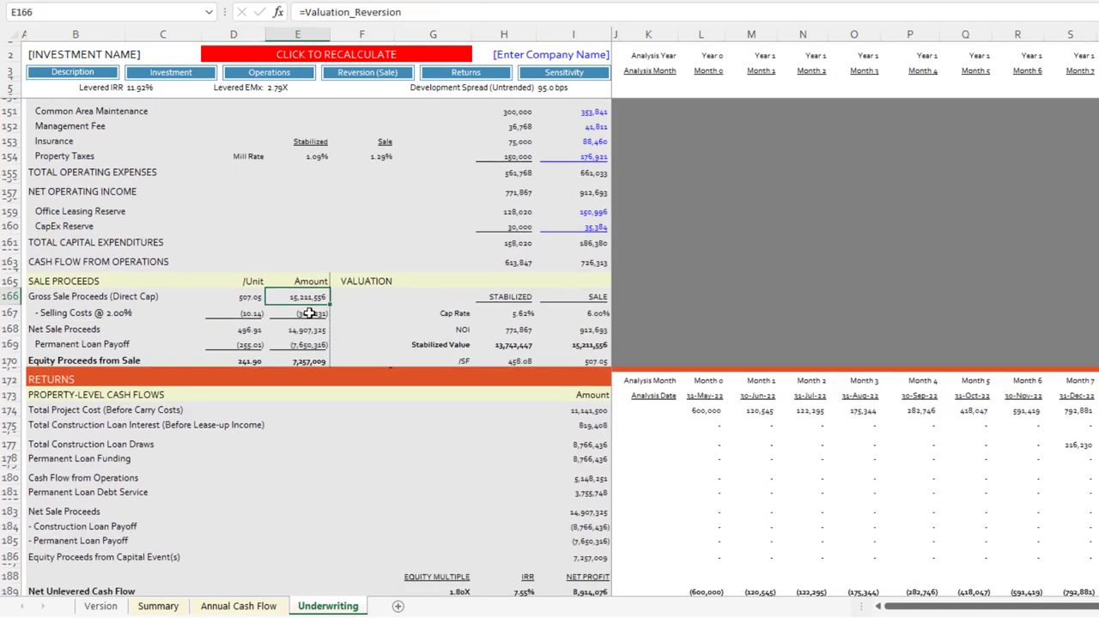
{"action": "left_click", "coordinate": [313, 317]}
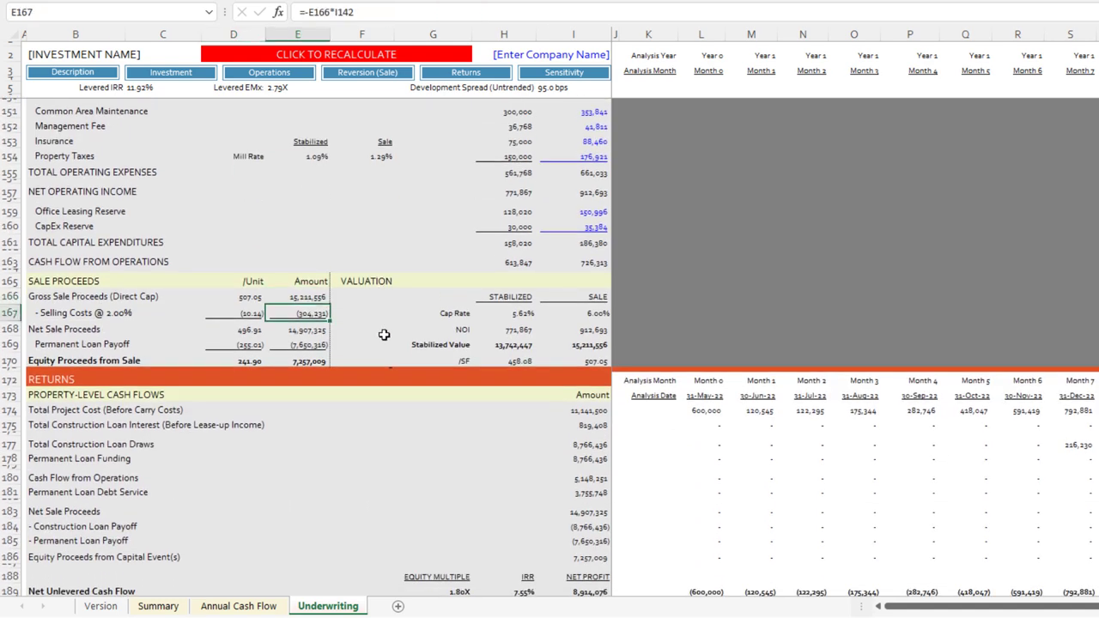
Step: Examine how net sale proceeds and the permanent loan payoff combine into the equity proceeds from sale
{"action": "scroll", "coordinate": [385, 334], "scroll_direction": "down", "scroll_amount": 1}
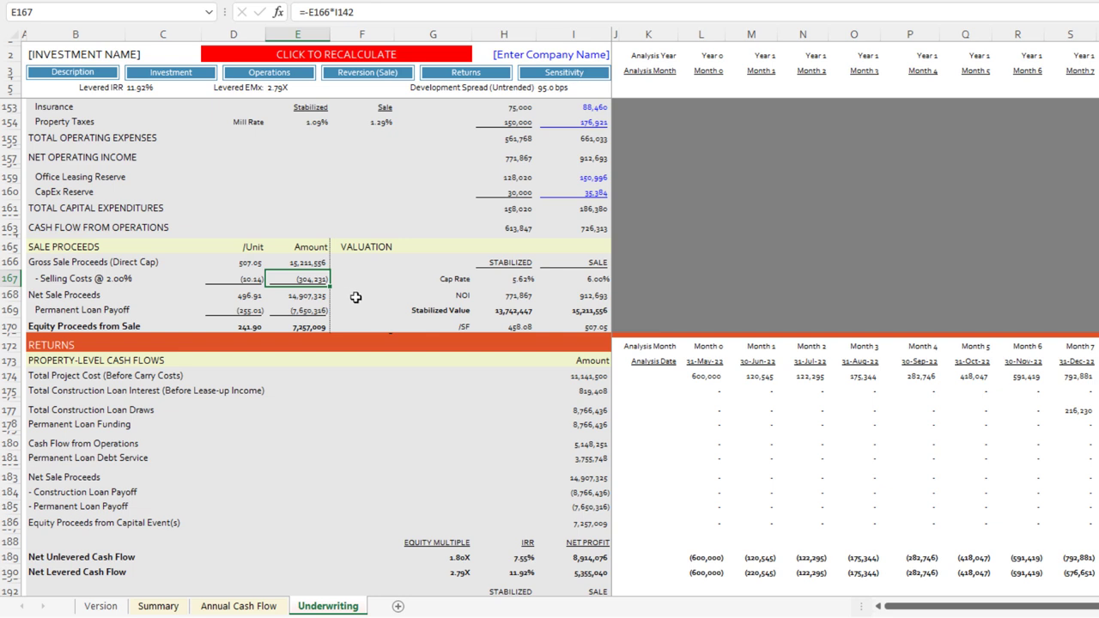
{"action": "left_click", "coordinate": [312, 297]}
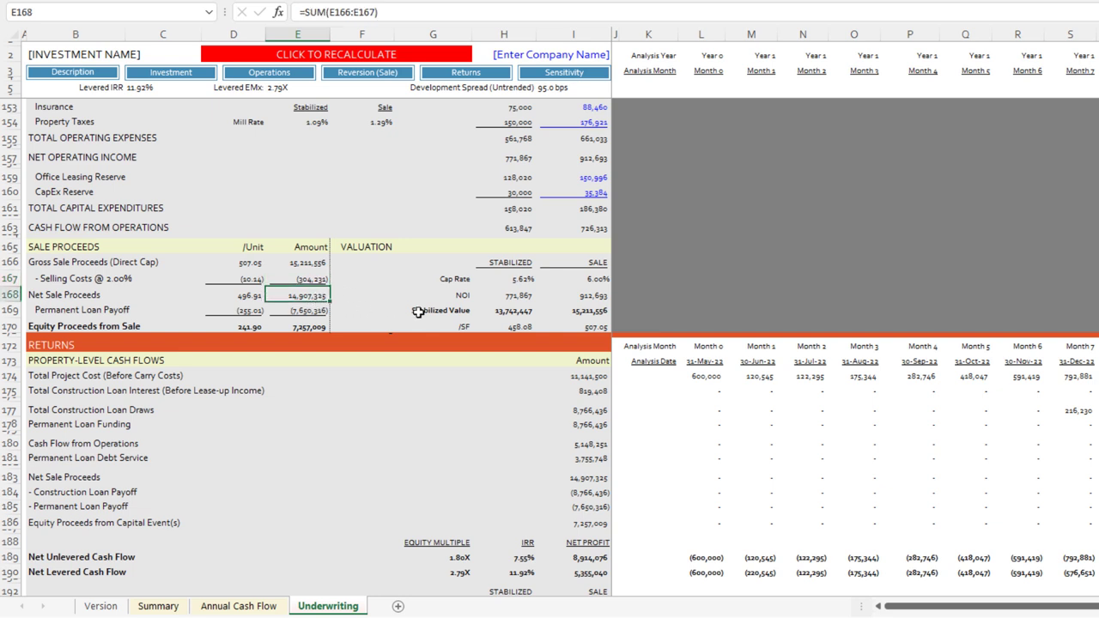
{"action": "left_click", "coordinate": [312, 310]}
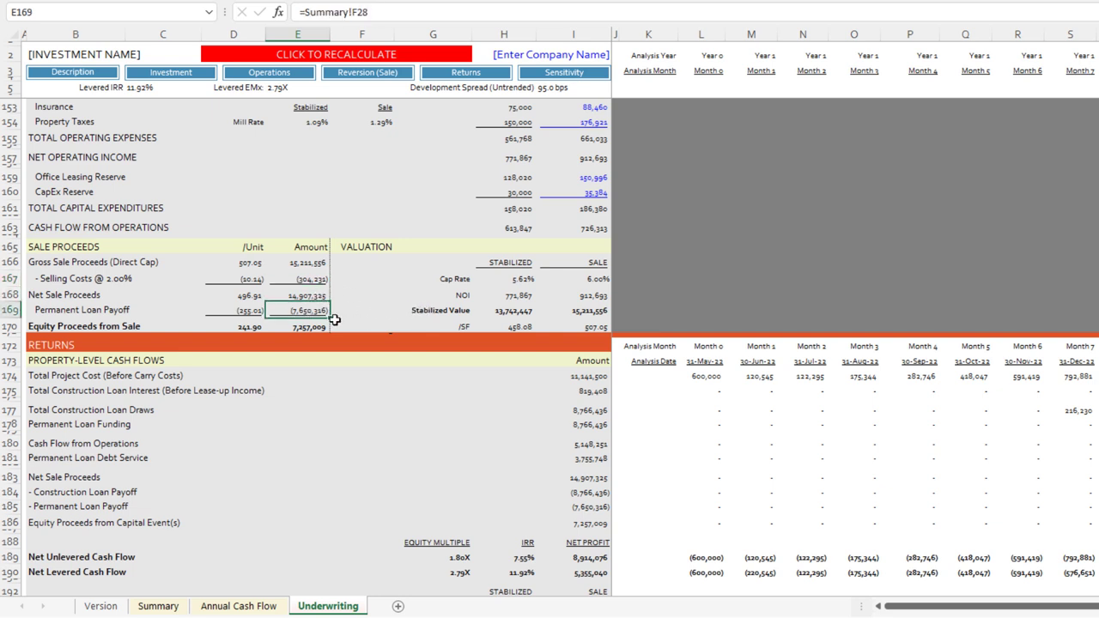
{"action": "left_click", "coordinate": [303, 326]}
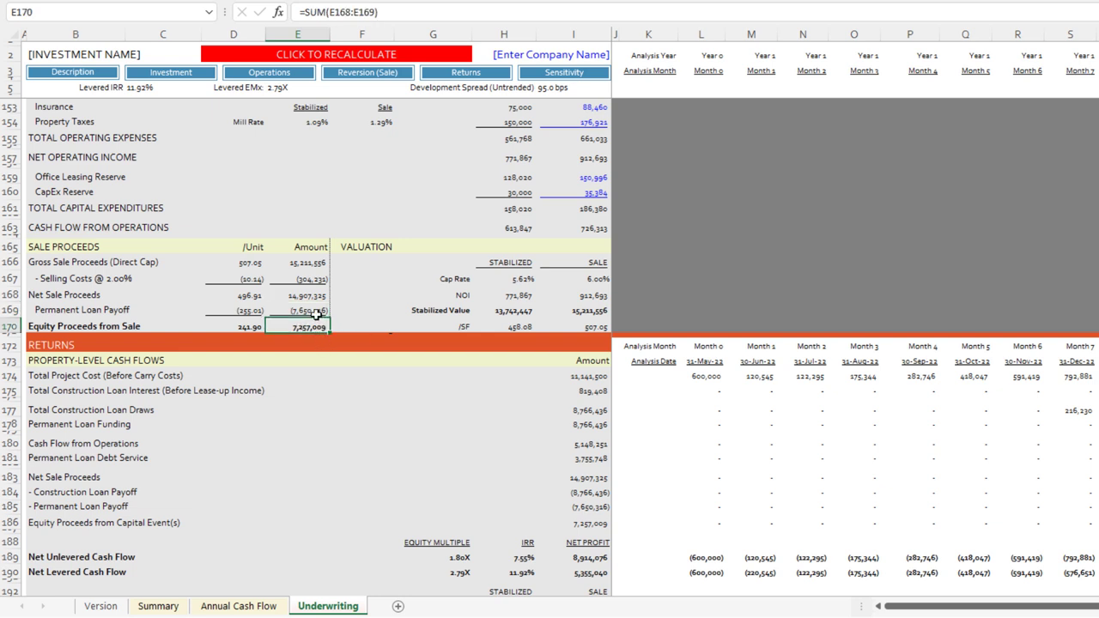
{"action": "left_click", "coordinate": [313, 311]}
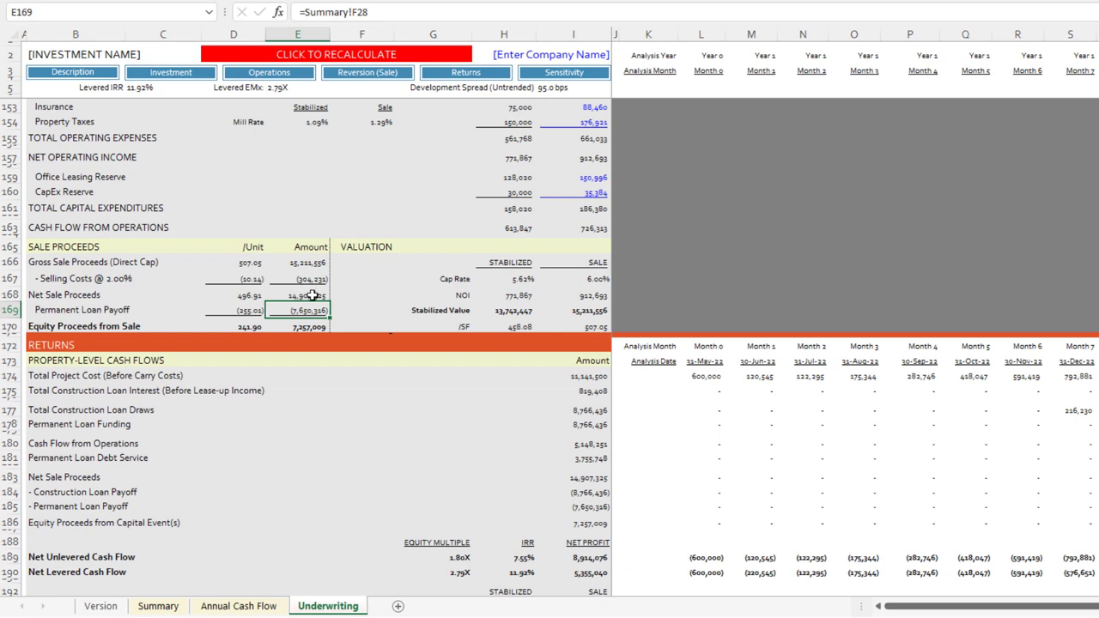
Step: Examine how the permanent debt amount, loan-to-value and percent of cost are derived, and check its interest-only and amortization settings
{"action": "scroll", "coordinate": [339, 296], "scroll_direction": "up", "scroll_amount": 4}
{"action": "scroll", "coordinate": [353, 300], "scroll_direction": "up", "scroll_amount": 20}
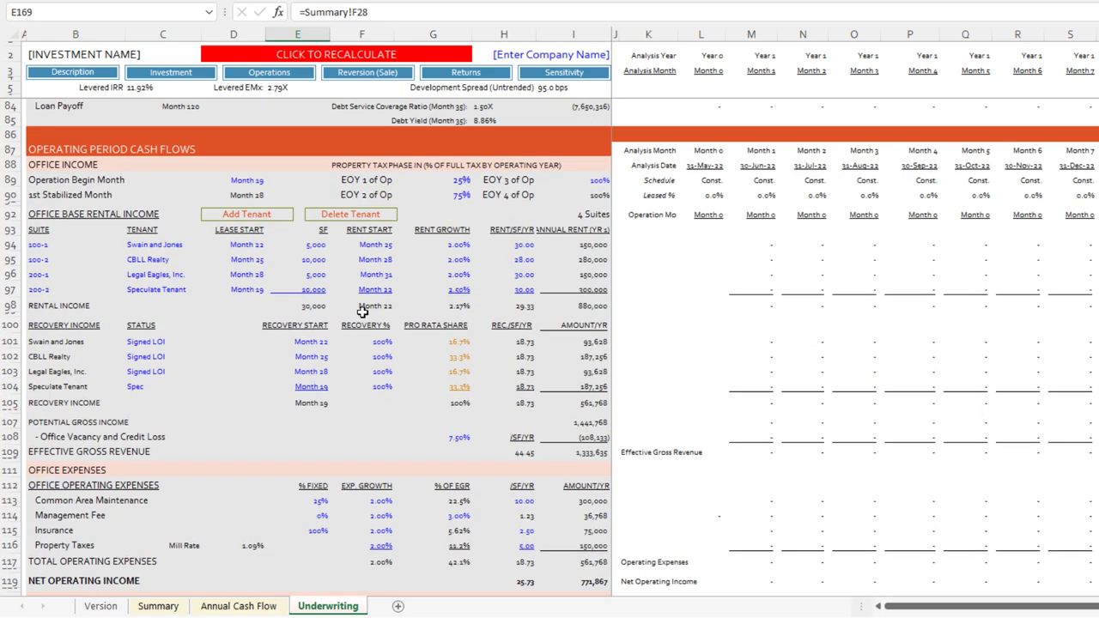
{"action": "scroll", "coordinate": [369, 316], "scroll_direction": "up", "scroll_amount": 1}
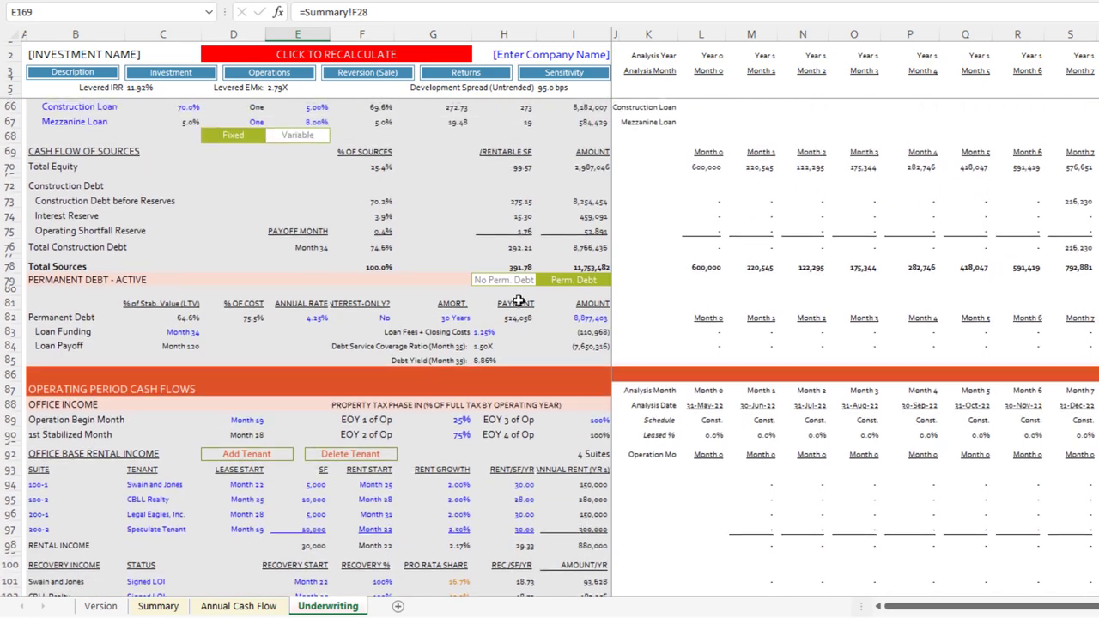
{"action": "left_click", "coordinate": [584, 319]}
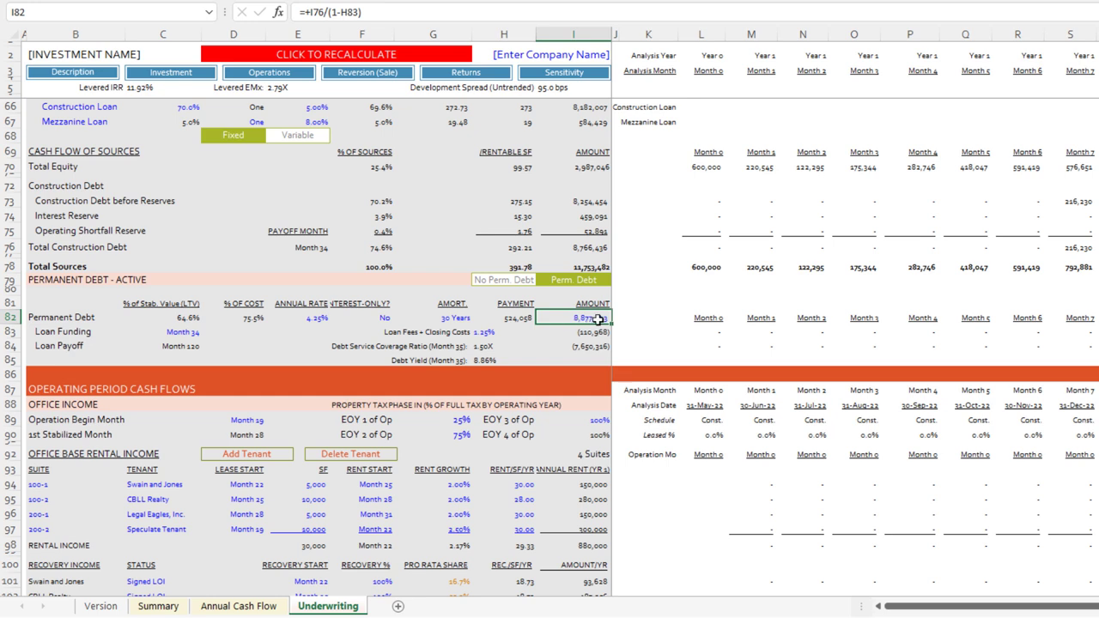
{"action": "left_click", "coordinate": [187, 315]}
{"action": "left_click", "coordinate": [247, 319]}
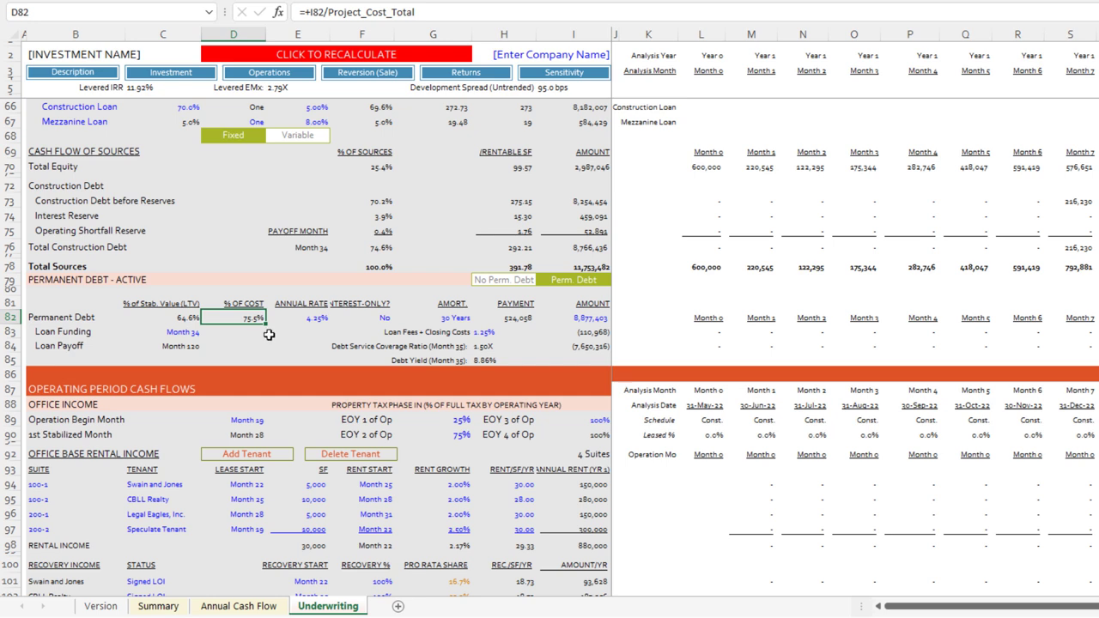
{"action": "left_click", "coordinate": [587, 318]}
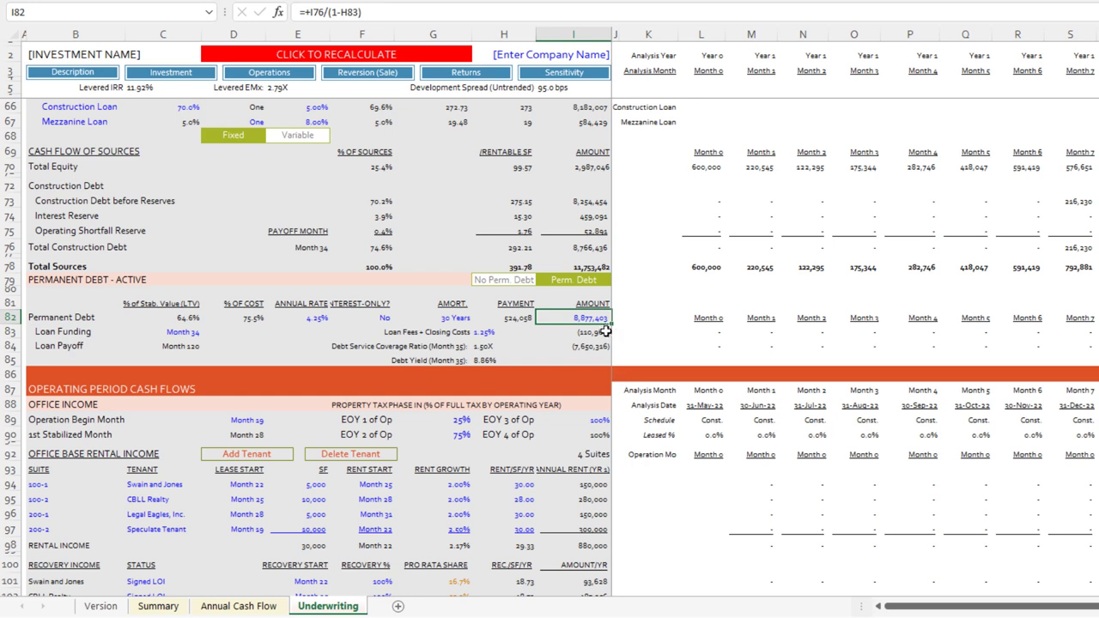
{"action": "left_click", "coordinate": [585, 248]}
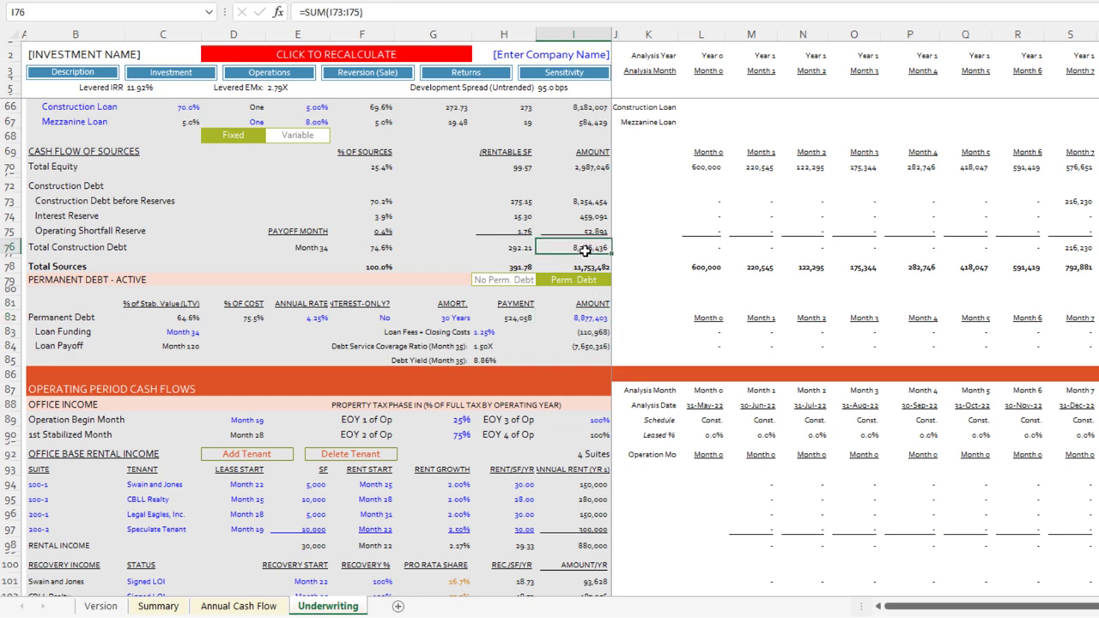
{"action": "left_click", "coordinate": [247, 315]}
{"action": "left_click", "coordinate": [194, 318]}
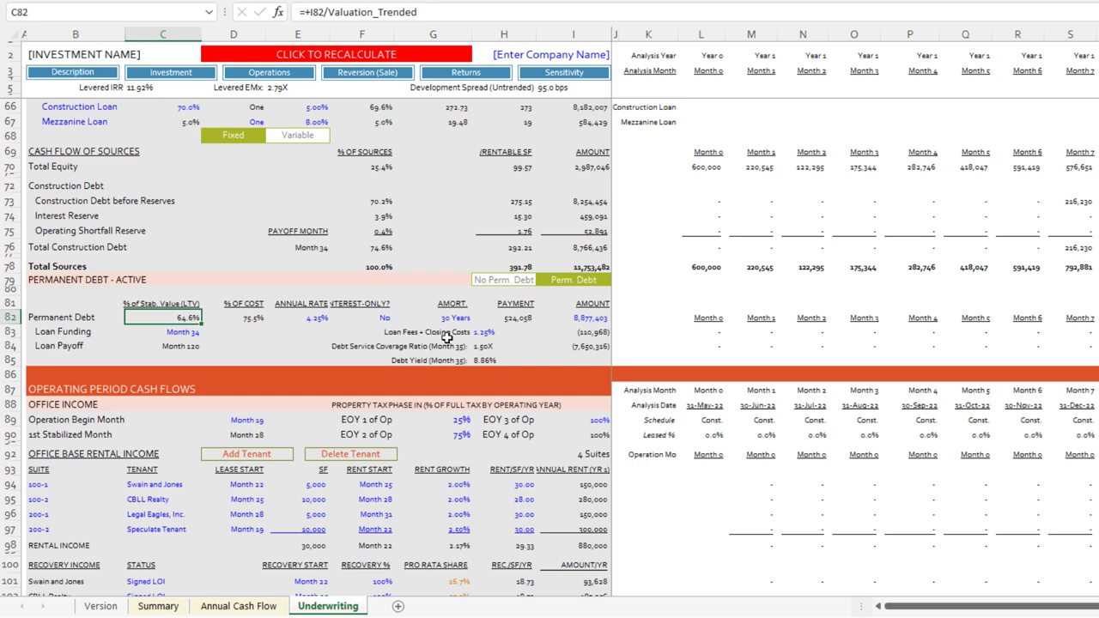
{"action": "left_click", "coordinate": [371, 317]}
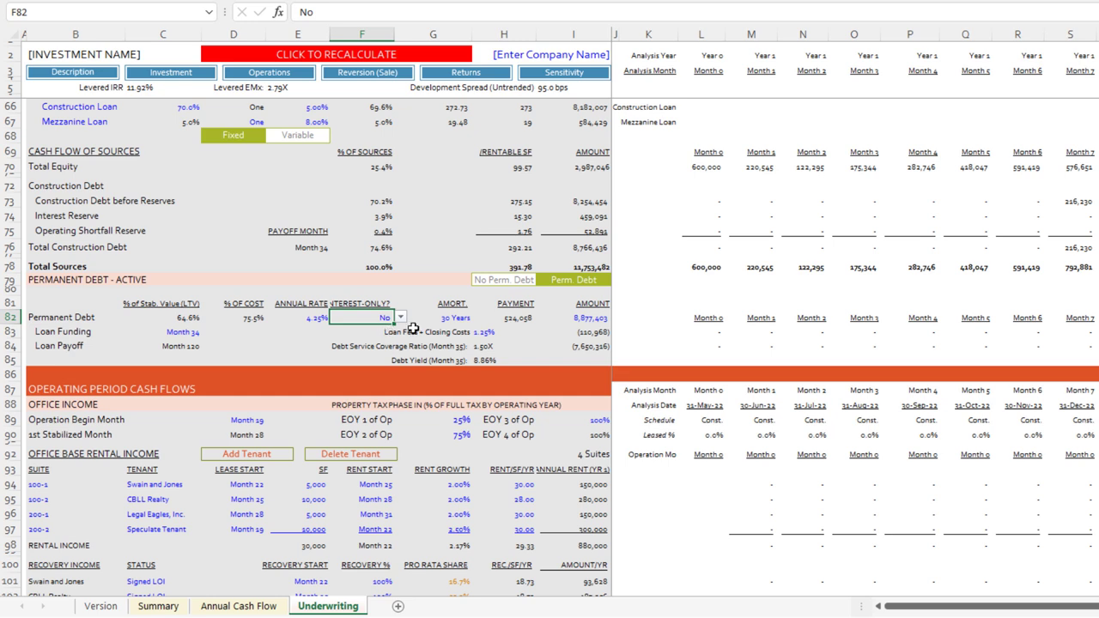
{"action": "left_click", "coordinate": [446, 317]}
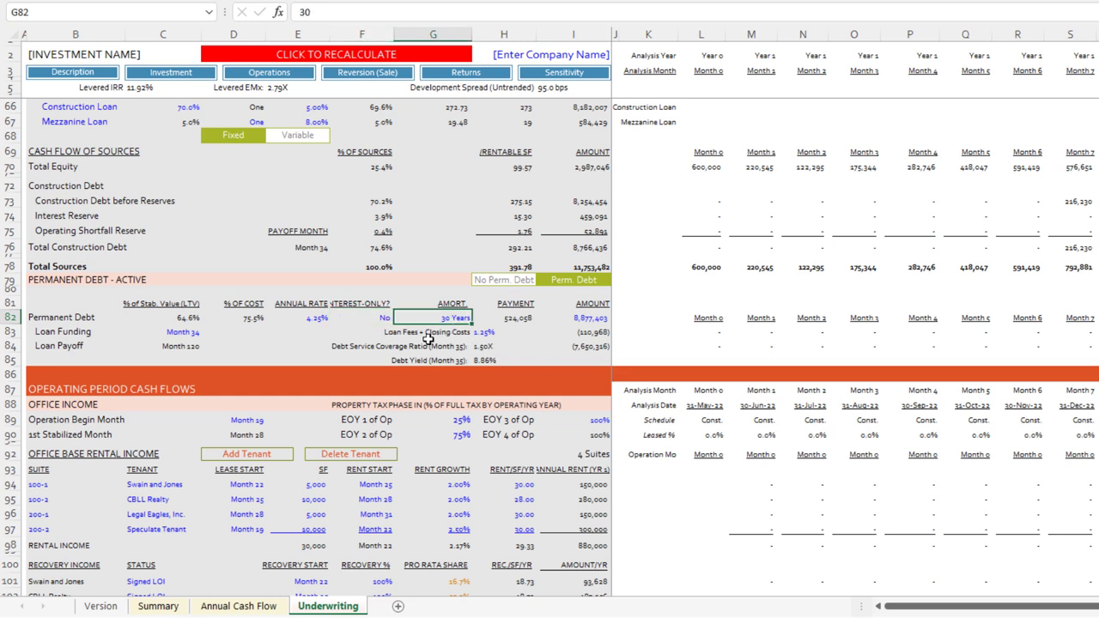
Step: Set the permanent debt amount to 9,000,000 and check its effect on the debt service coverage ratio and loan-to-value
{"action": "left_click", "coordinate": [581, 317]}
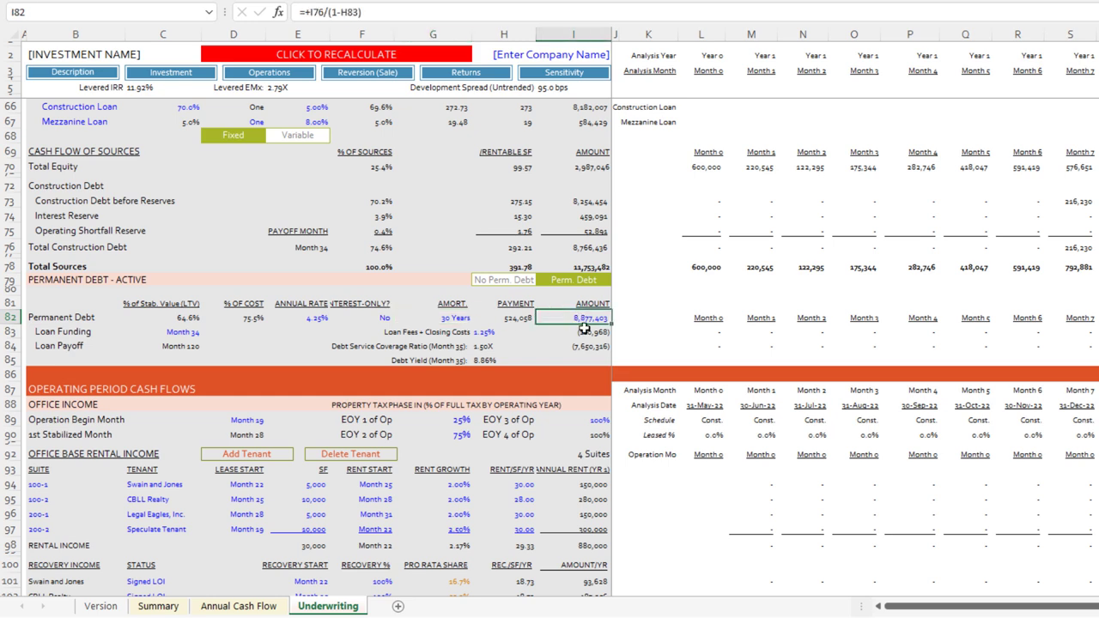
{"action": "type", "text": "9000000"}
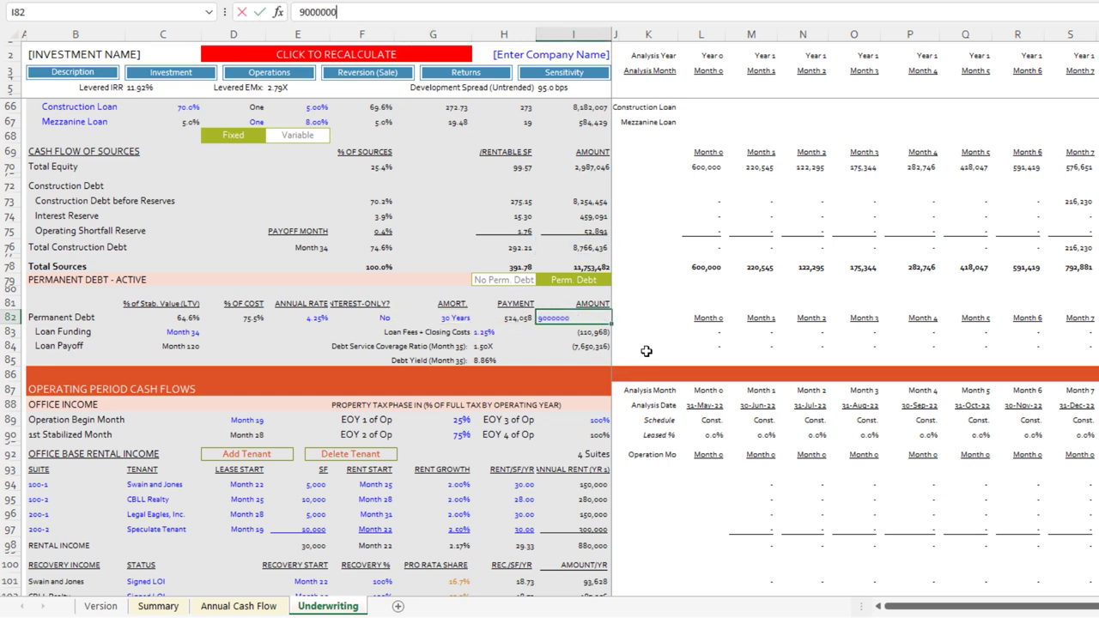
{"action": "key", "text": "Return"}
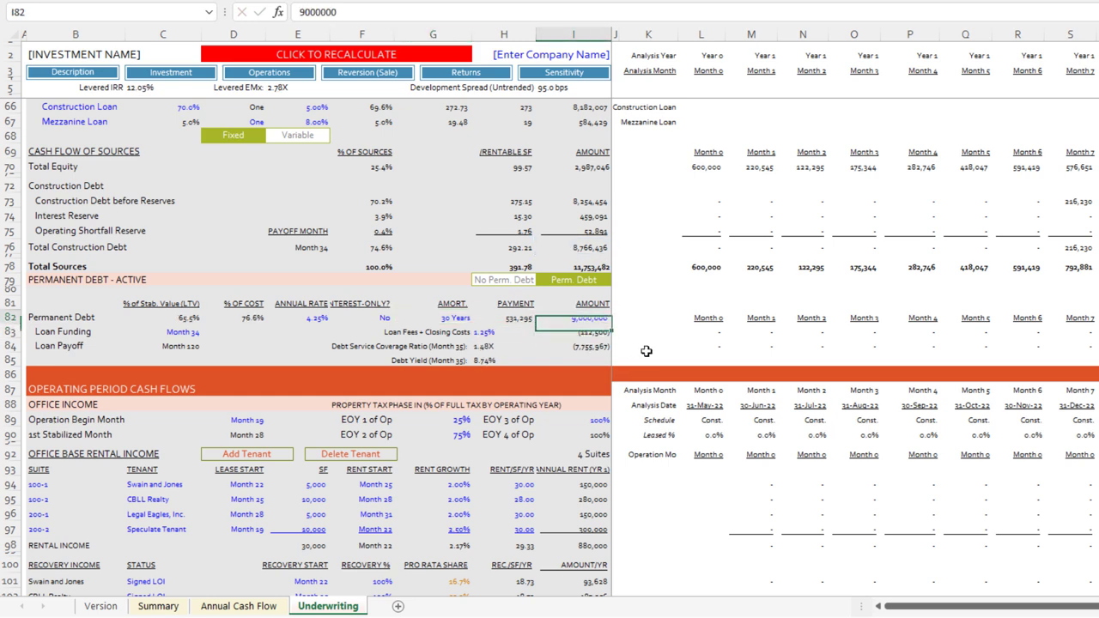
{"action": "left_click", "coordinate": [501, 365]}
{"action": "key", "text": "Up"}
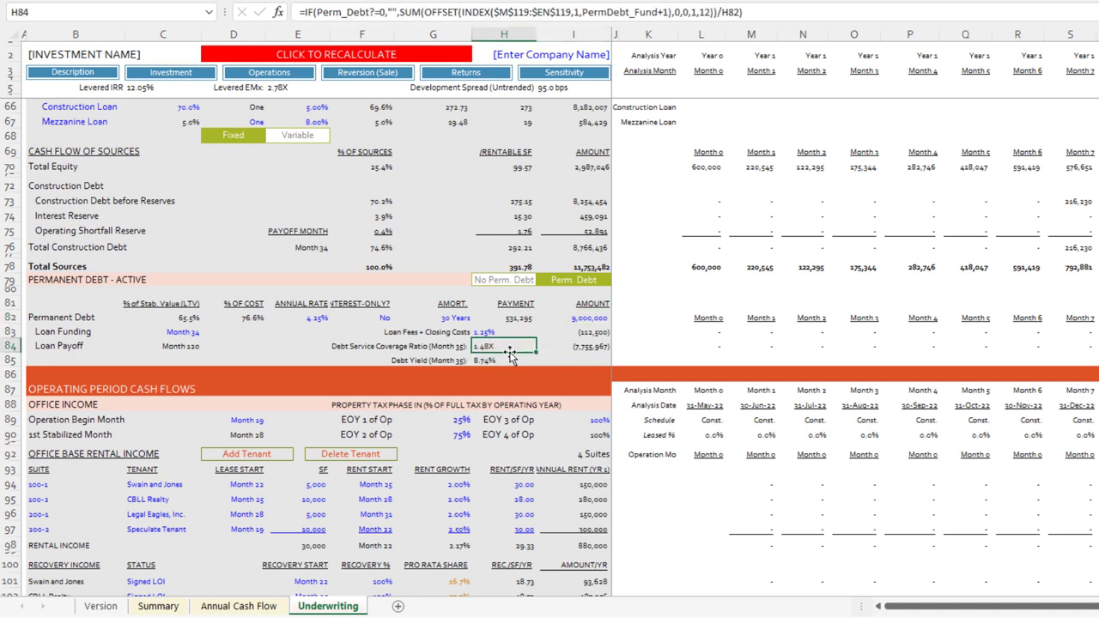
{"action": "left_click", "coordinate": [179, 317]}
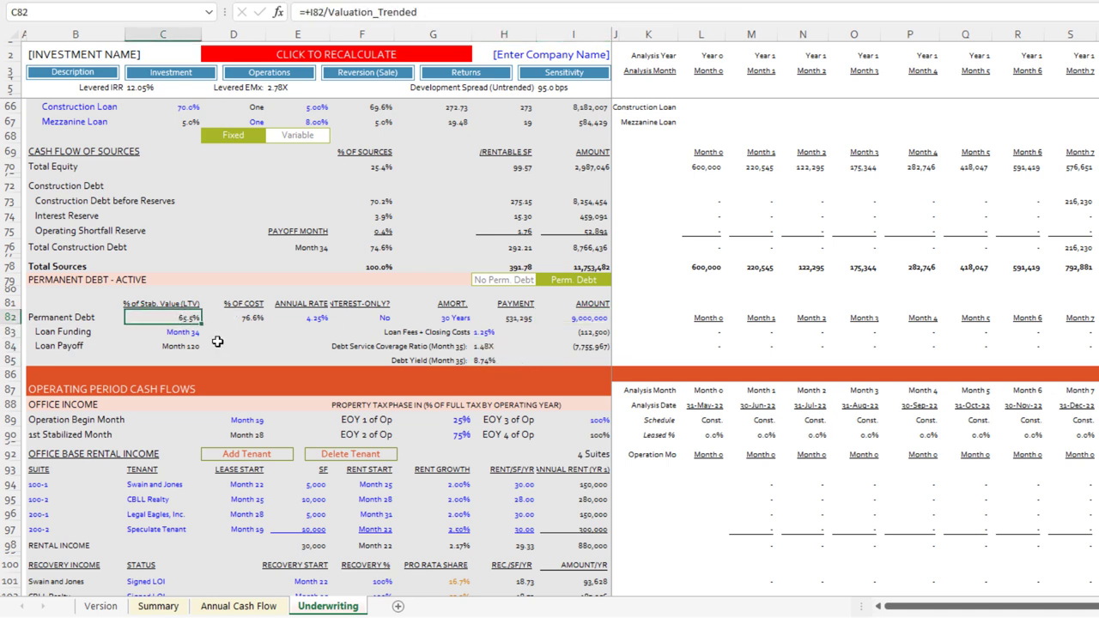
Step: Set the permanent debt amount to 70% of the stabilized value with the formula =Valuation_Trended*0.7
{"action": "left_click", "coordinate": [591, 316]}
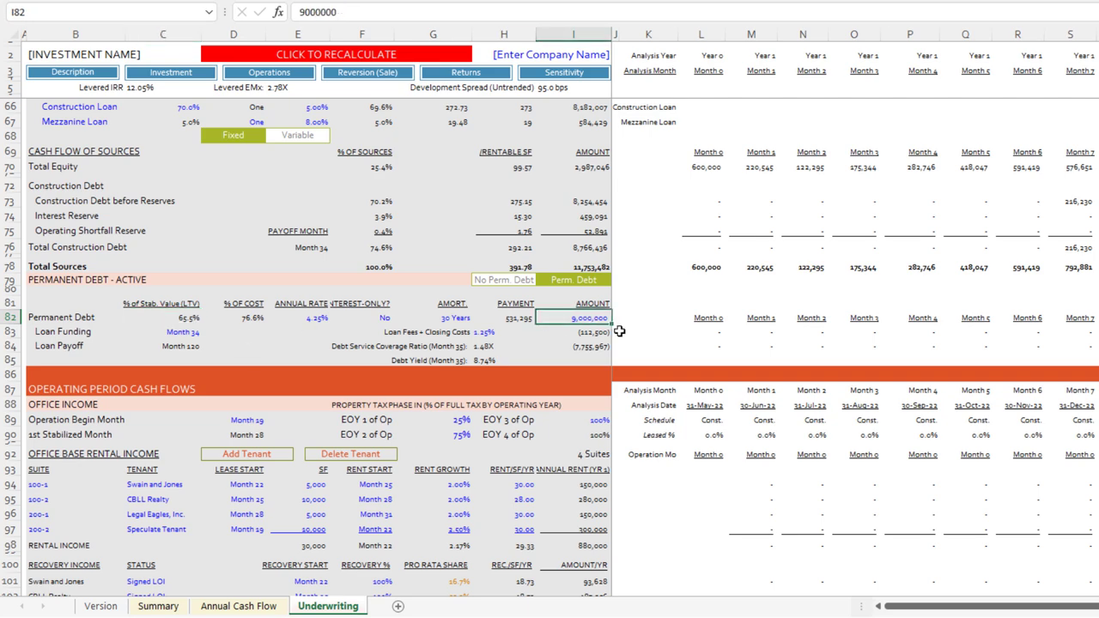
{"action": "type", "text": "="}
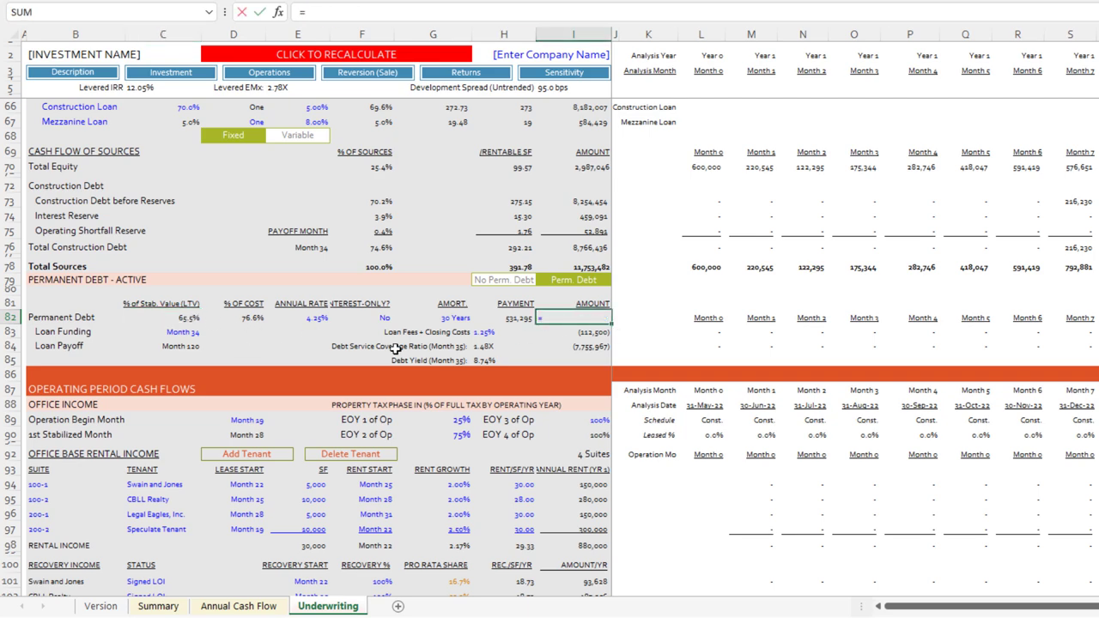
{"action": "scroll", "coordinate": [522, 365], "scroll_direction": "down", "scroll_amount": 17}
{"action": "scroll", "coordinate": [523, 366], "scroll_direction": "down", "scroll_amount": 10}
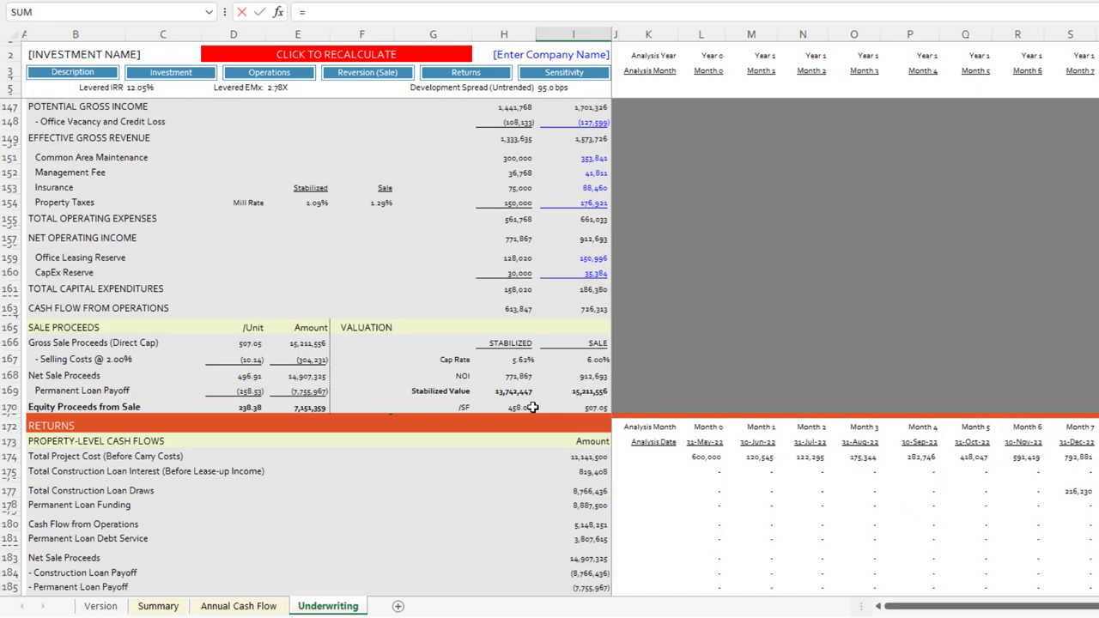
{"action": "left_click", "coordinate": [511, 392]}
{"action": "type", "text": "*0"}
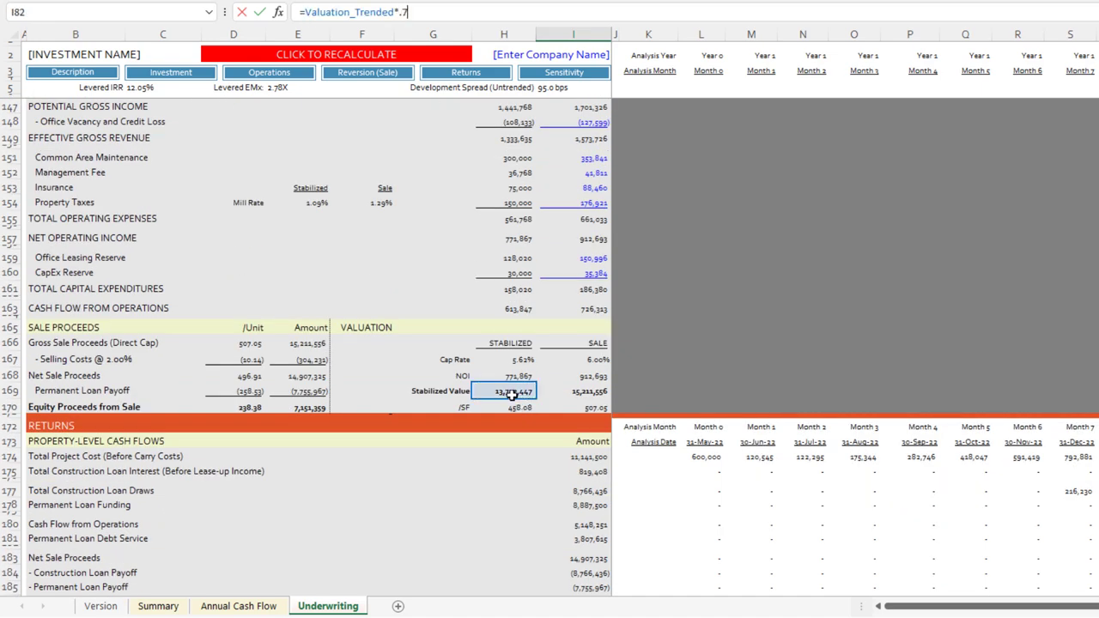
{"action": "type", "text": ".7"}
{"action": "key", "text": "Return"}
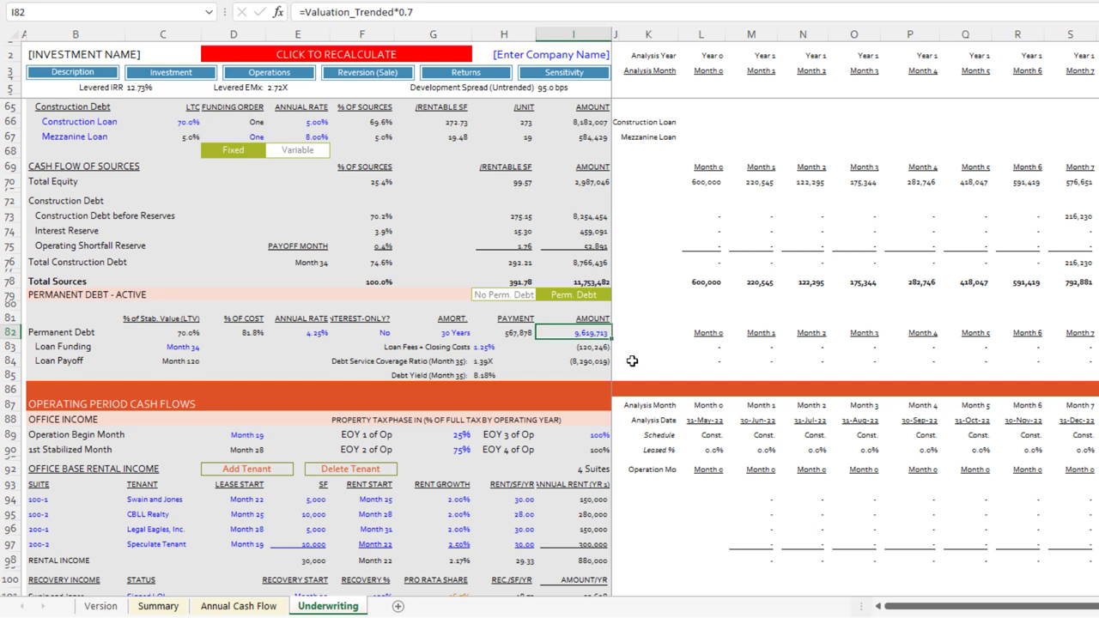
Step: Check the permanent loan's loan-to-value, debt yield and debt service coverage ratio against the resized debt
{"action": "left_click", "coordinate": [183, 333]}
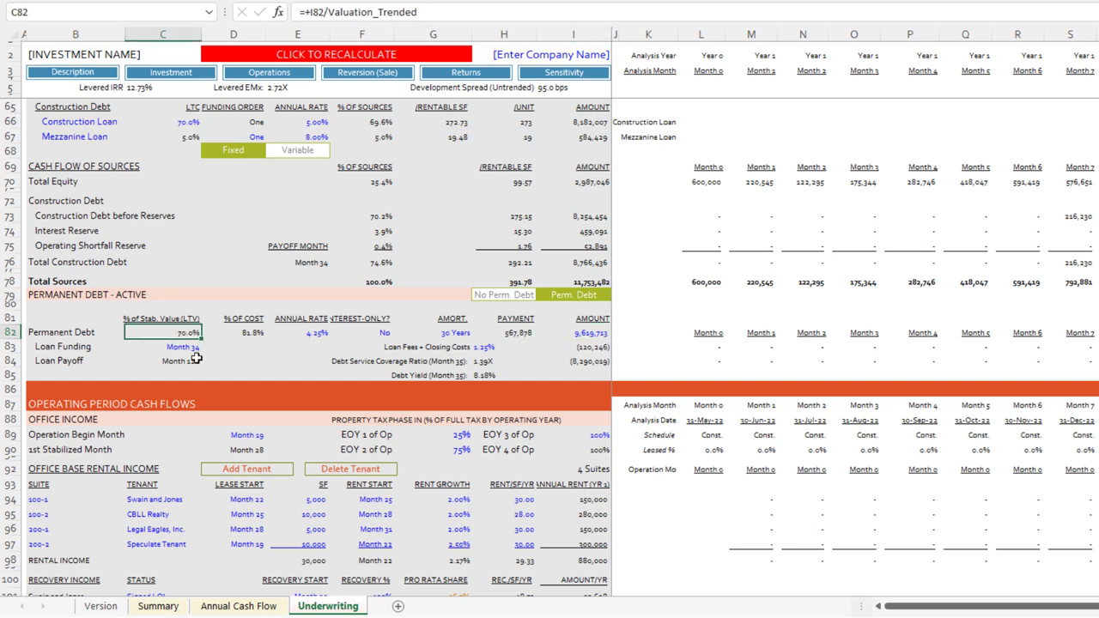
{"action": "left_click", "coordinate": [494, 375]}
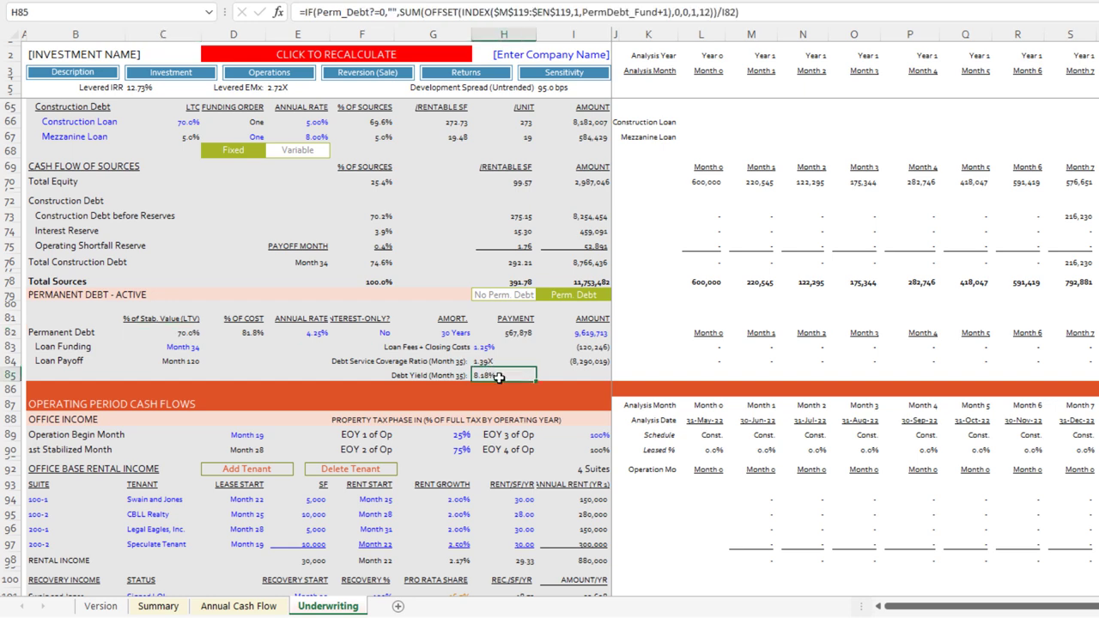
{"action": "key", "text": "Up"}
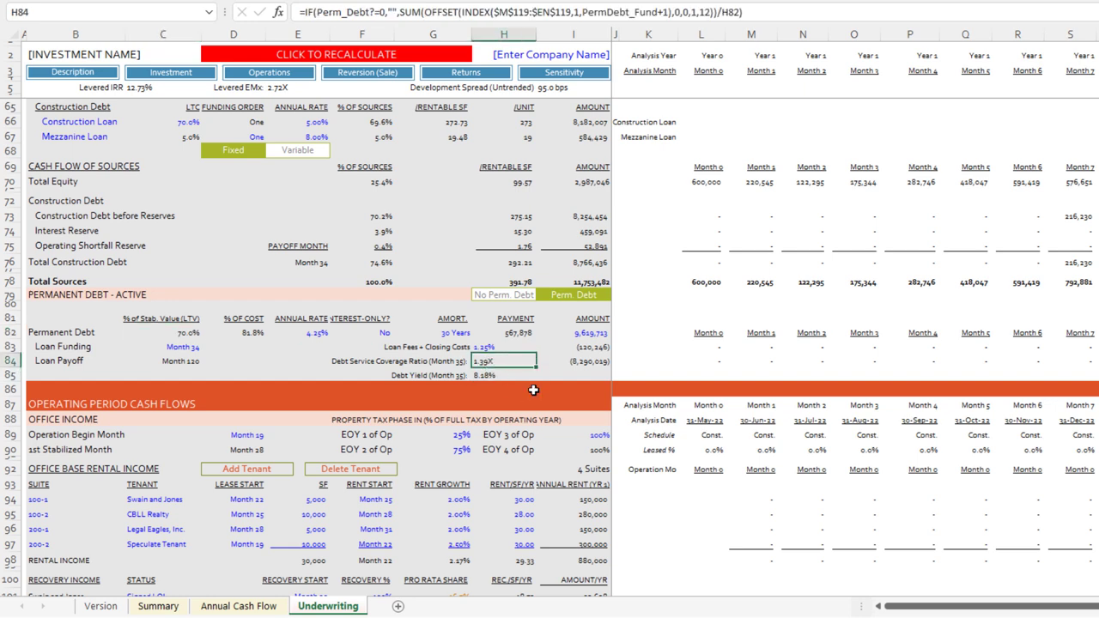
{"action": "left_click", "coordinate": [496, 378]}
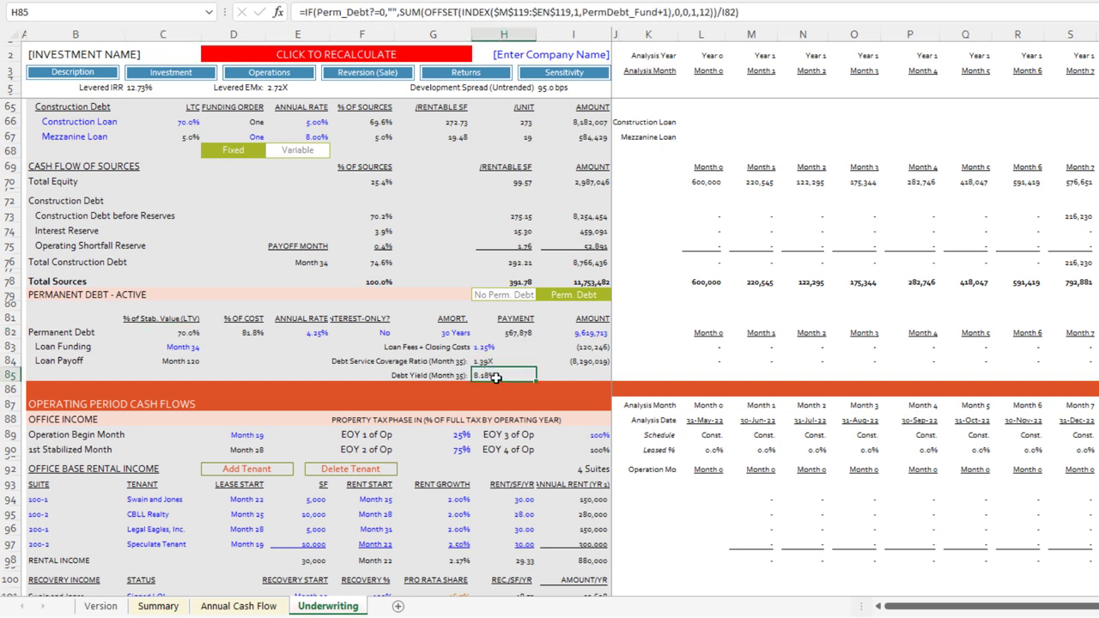
{"action": "left_click", "coordinate": [498, 359]}
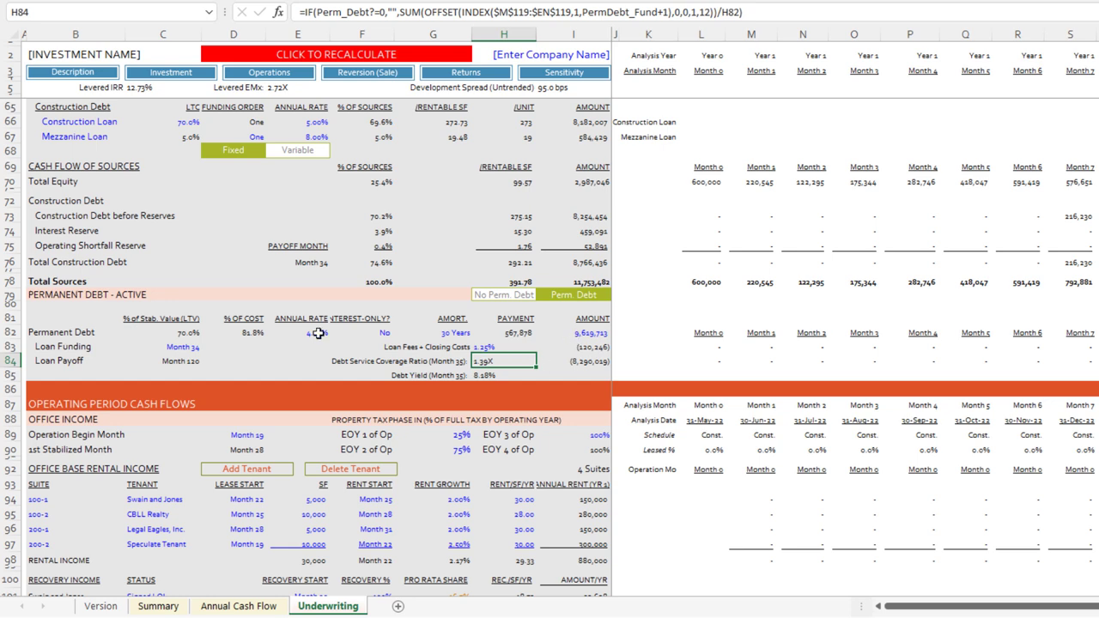
{"action": "left_click", "coordinate": [189, 334]}
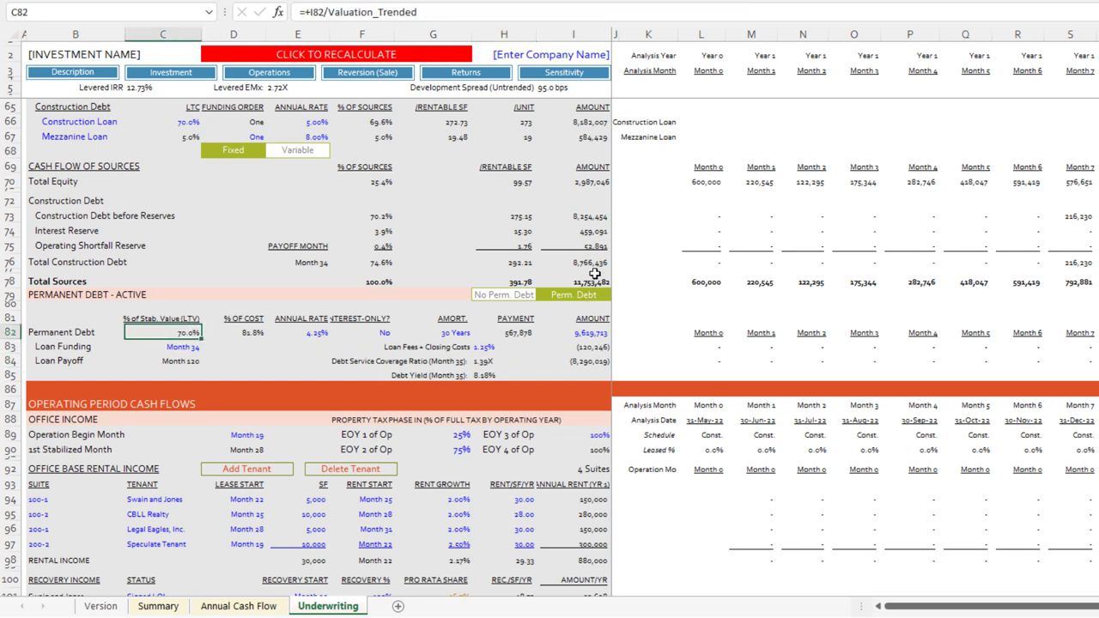
Step: Compare the permanent debt amount with the total construction debt and examine the loan fees and closing costs deduction
{"action": "left_click", "coordinate": [595, 328]}
{"action": "left_click", "coordinate": [590, 264]}
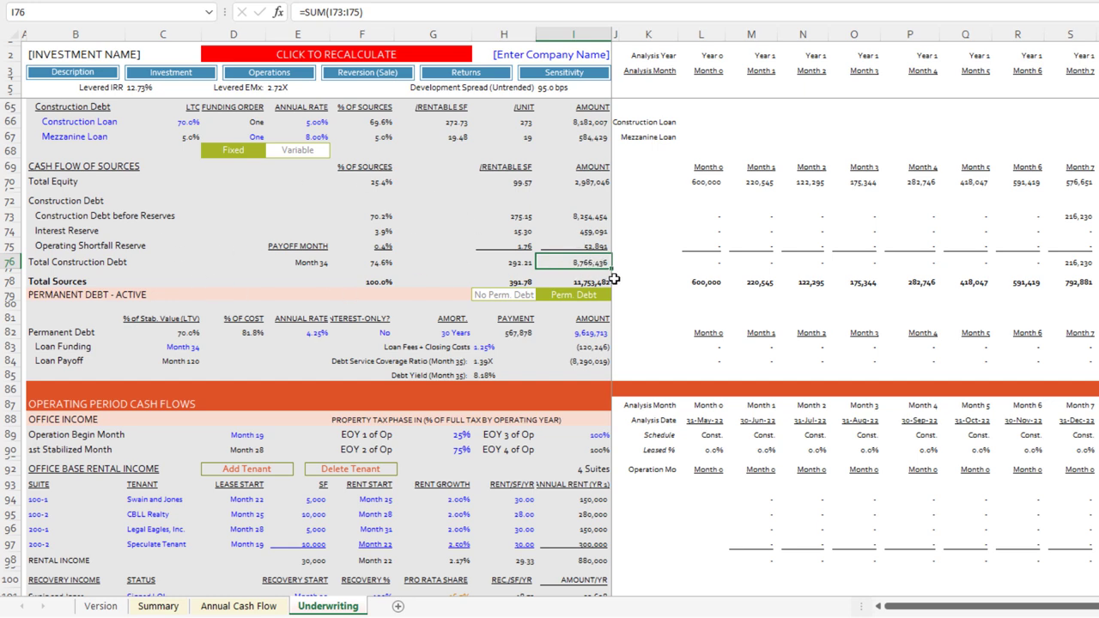
{"action": "left_click", "coordinate": [598, 334]}
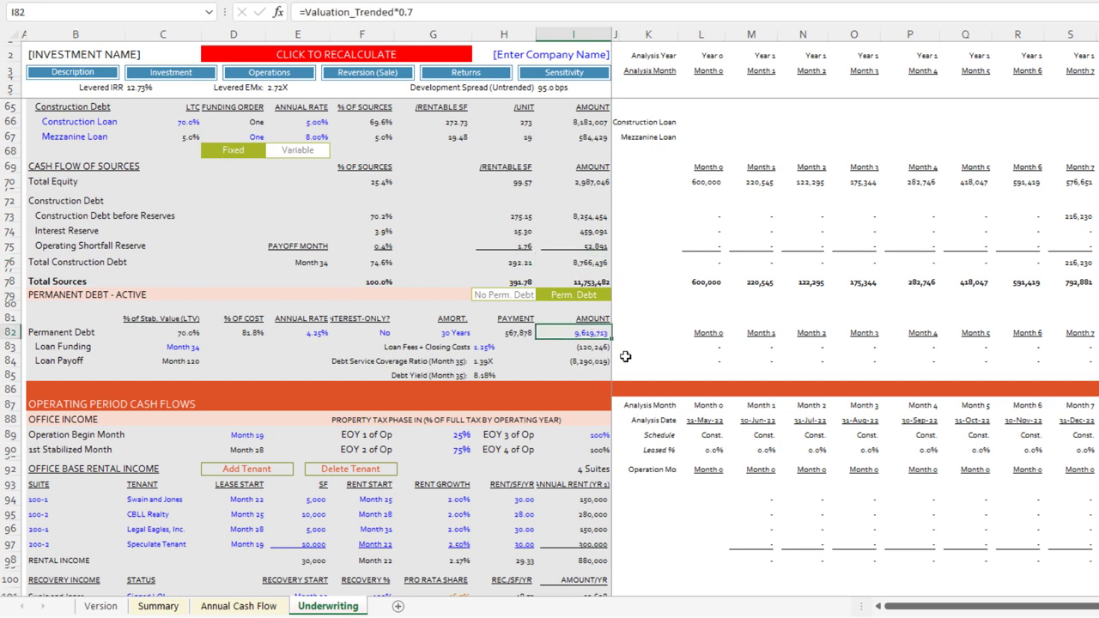
{"action": "left_click", "coordinate": [592, 348]}
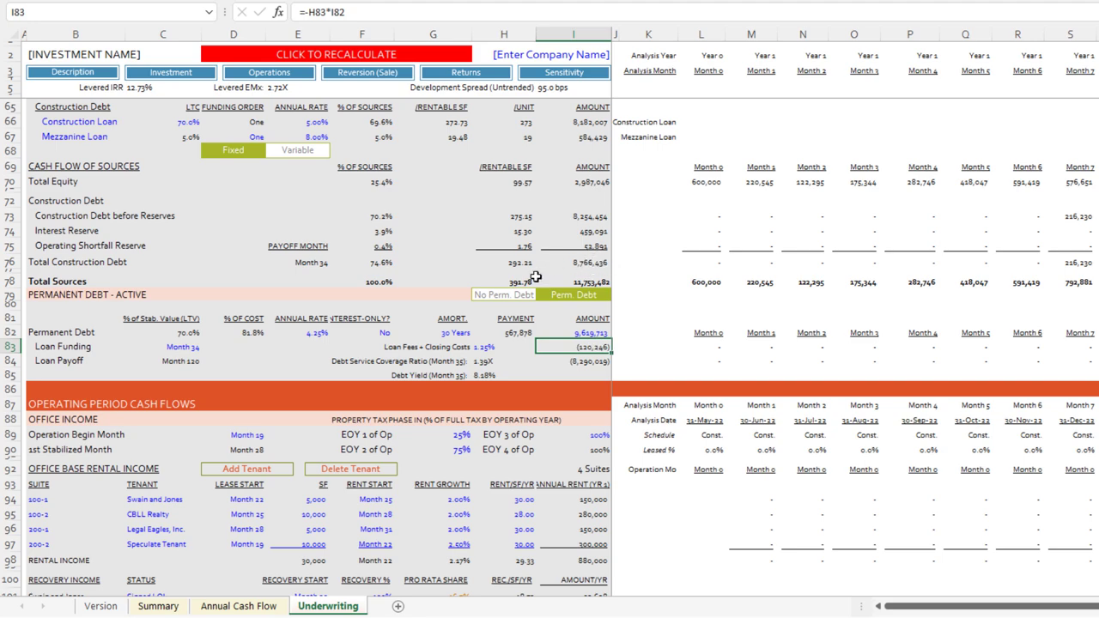
Step: Follow the Net Levered Cash Flow row in the property-level returns across the monthly timeline to Month 34
{"action": "scroll", "coordinate": [550, 276], "scroll_direction": "down", "scroll_amount": 20}
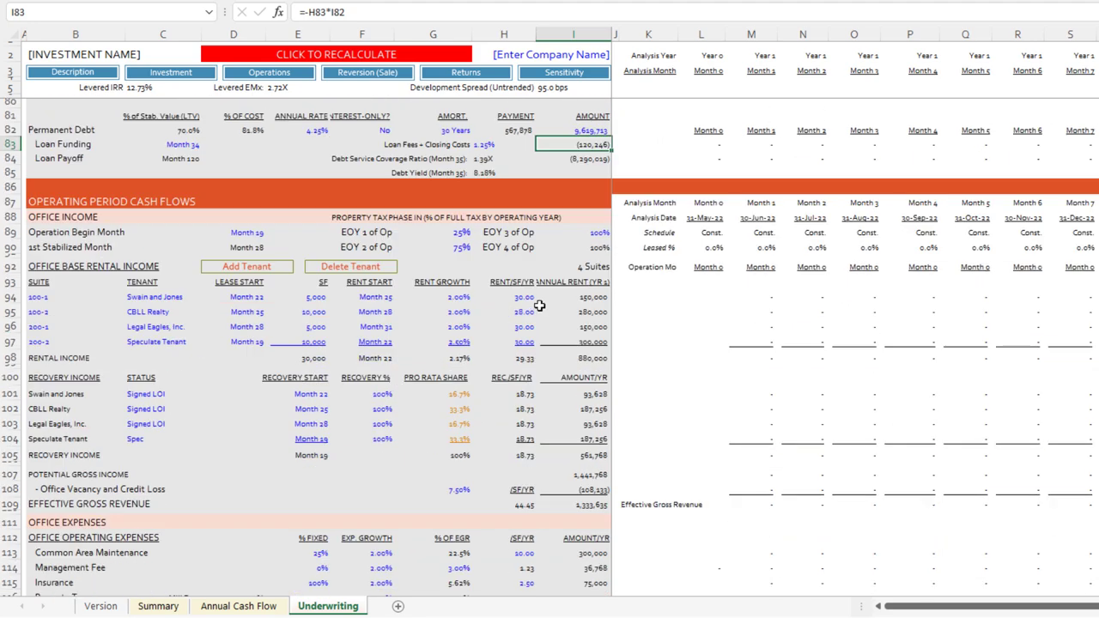
{"action": "scroll", "coordinate": [541, 309], "scroll_direction": "down", "scroll_amount": 6}
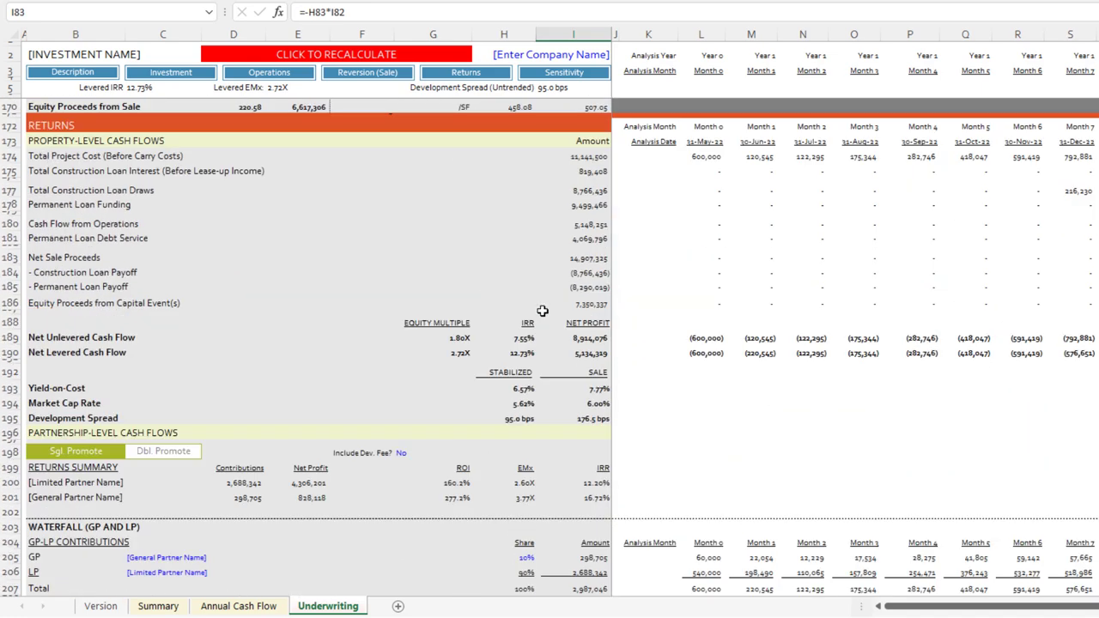
{"action": "left_click", "coordinate": [112, 319]}
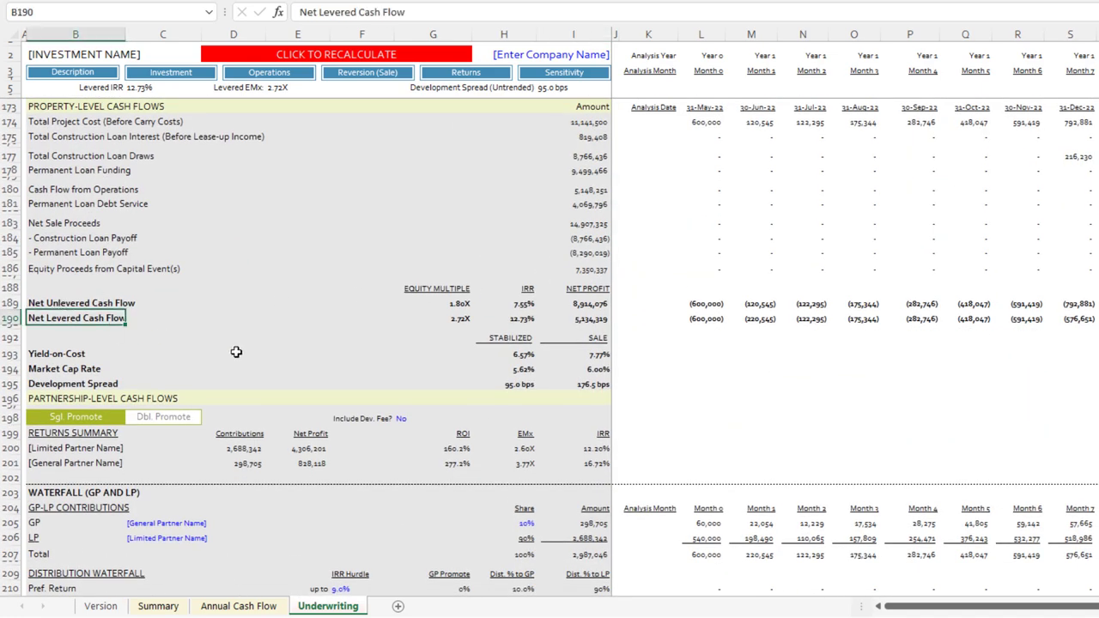
{"action": "key", "text": "Right"}
{"action": "key", "text": "Right"}
{"action": "key", "text": "Right"}
{"action": "key", "text": "Right"}
{"action": "key", "text": "Right"}
{"action": "key", "text": "Right"}
{"action": "key", "text": "Right"}
{"action": "key", "text": "Right"}
{"action": "key", "text": "Right"}
{"action": "key", "text": "Right"}
{"action": "key", "text": "Right"}
{"action": "key", "text": "Right"}
{"action": "key", "text": "Right"}
{"action": "key", "text": "Right"}
{"action": "key", "text": "Right"}
{"action": "key", "text": "Right"}
{"action": "key", "text": "Right"}
{"action": "key", "text": "Right"}
{"action": "key", "text": "Right"}
{"action": "key", "text": "Right"}
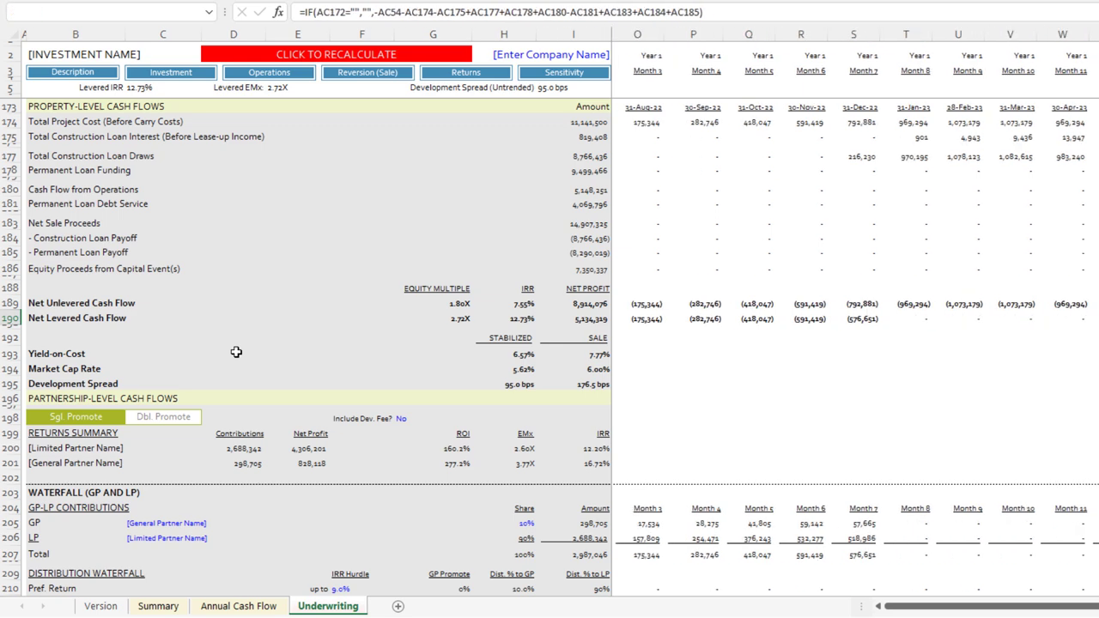
{"action": "key", "text": "Right"}
{"action": "key", "text": "Right"}
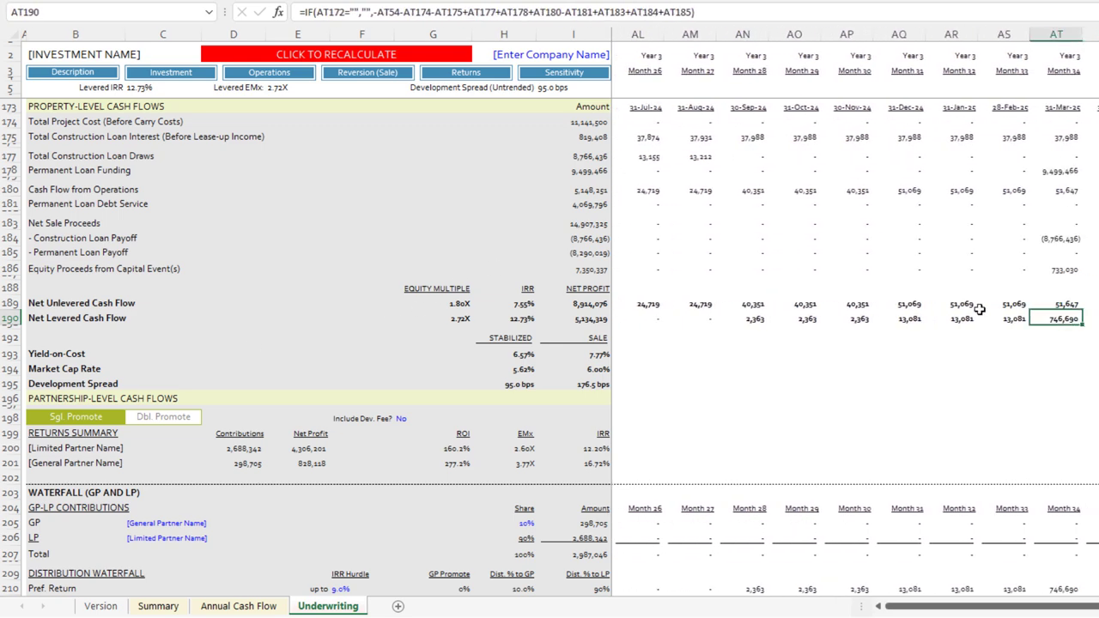
Step: Examine Month 34's capital event proceeds and net levered cash flow, and trace them into the waterfall's preferred return tier
{"action": "left_click", "coordinate": [1065, 271]}
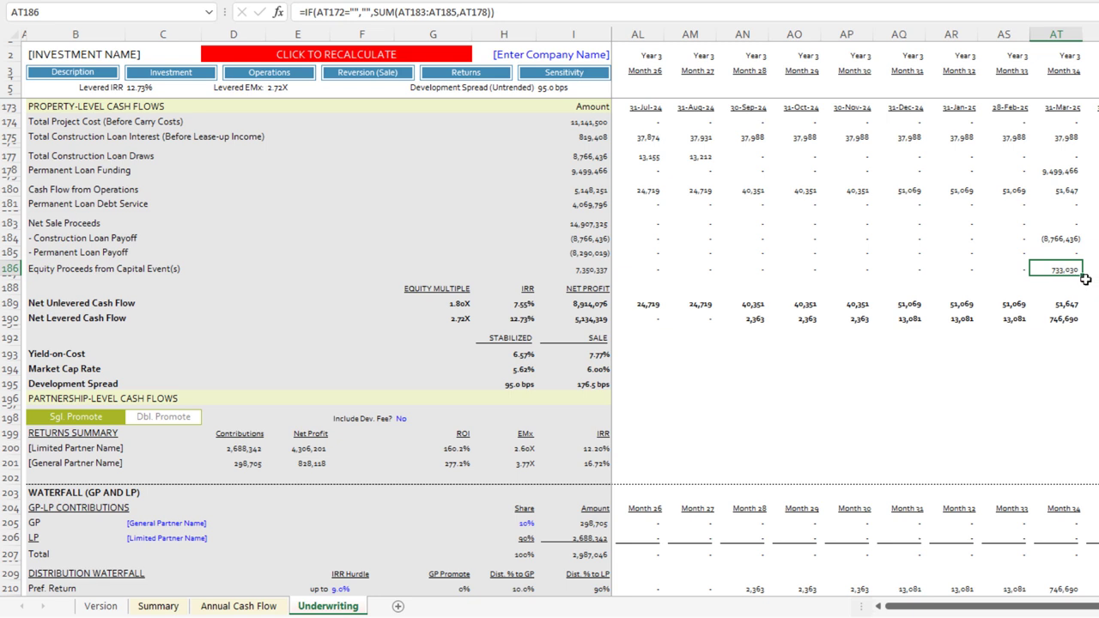
{"action": "left_click", "coordinate": [1062, 304]}
{"action": "left_click", "coordinate": [1063, 316]}
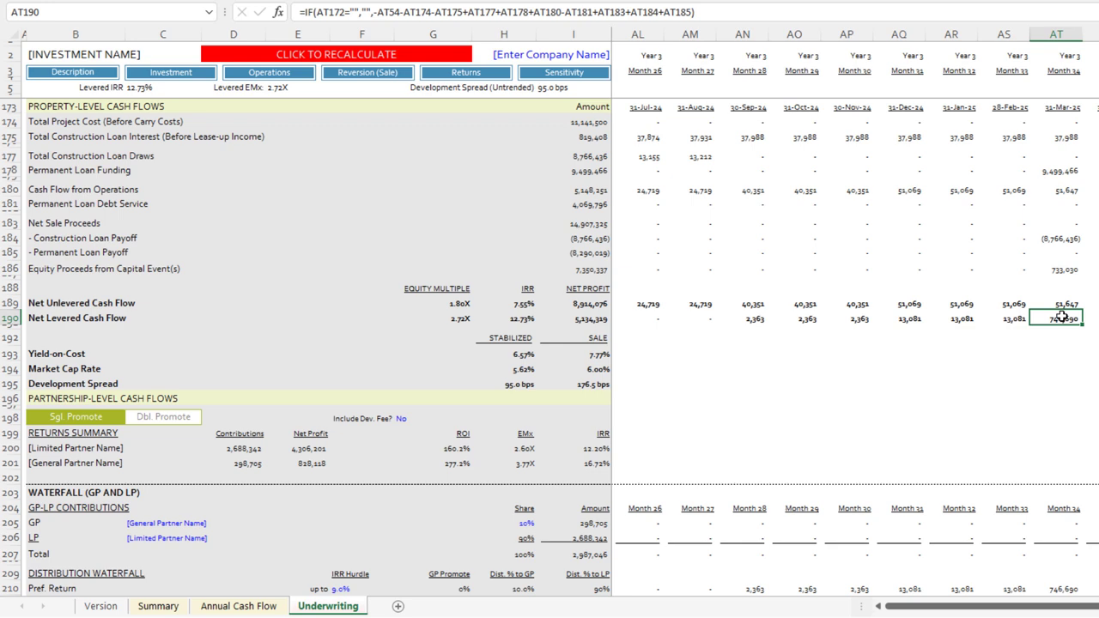
{"action": "scroll", "coordinate": [1063, 317], "scroll_direction": "down", "scroll_amount": 8}
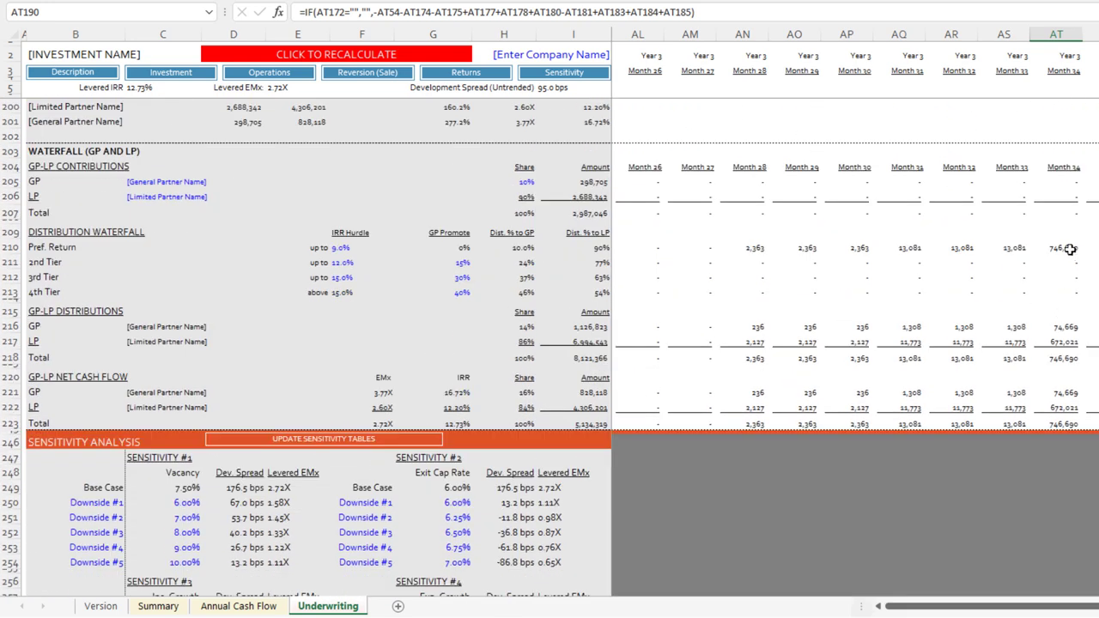
{"action": "left_click", "coordinate": [1065, 247]}
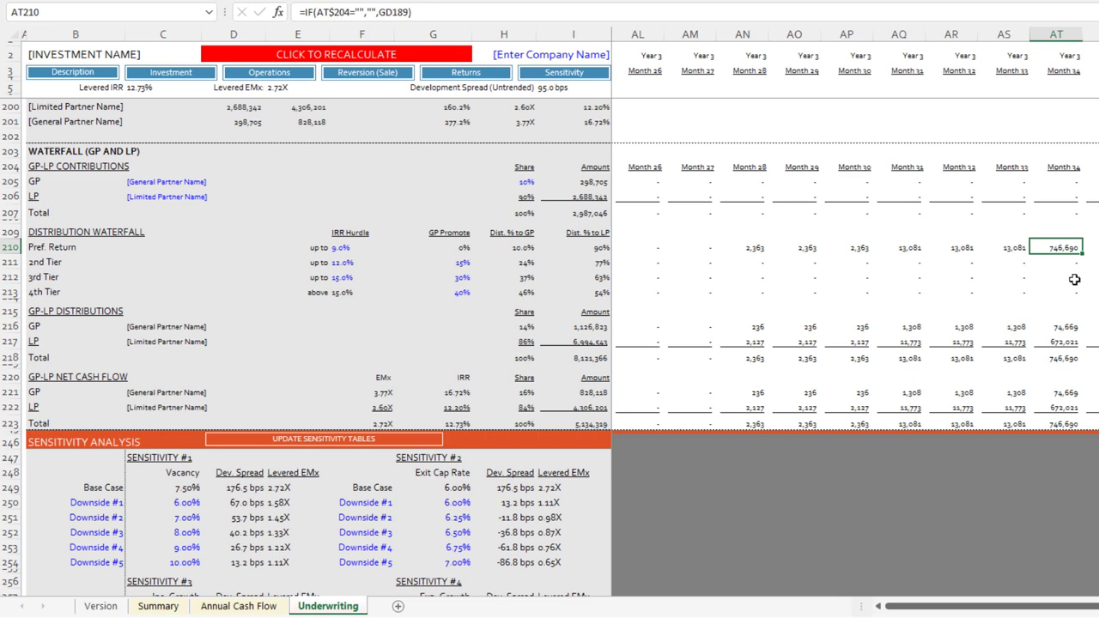
{"action": "scroll", "coordinate": [1063, 285], "scroll_direction": "up", "scroll_amount": 3}
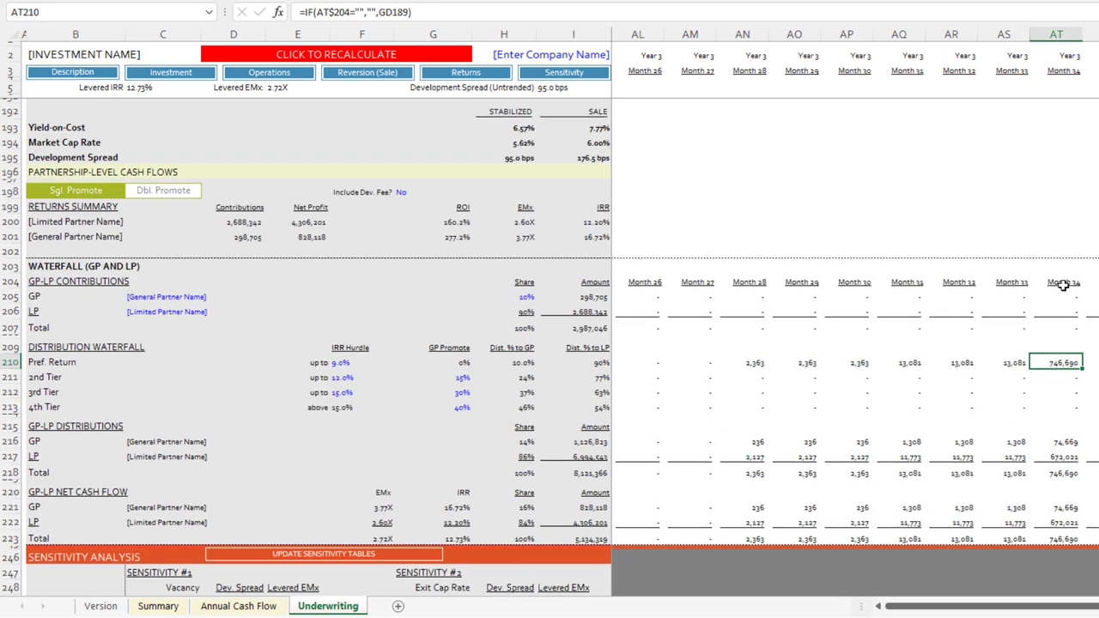
Step: Return to the start of the timeline and review the property-level cash flows section under Returns
{"action": "left_click", "coordinate": [1015, 276]}
{"action": "key", "text": "ctrl+Left"}
{"action": "key", "text": "Home"}
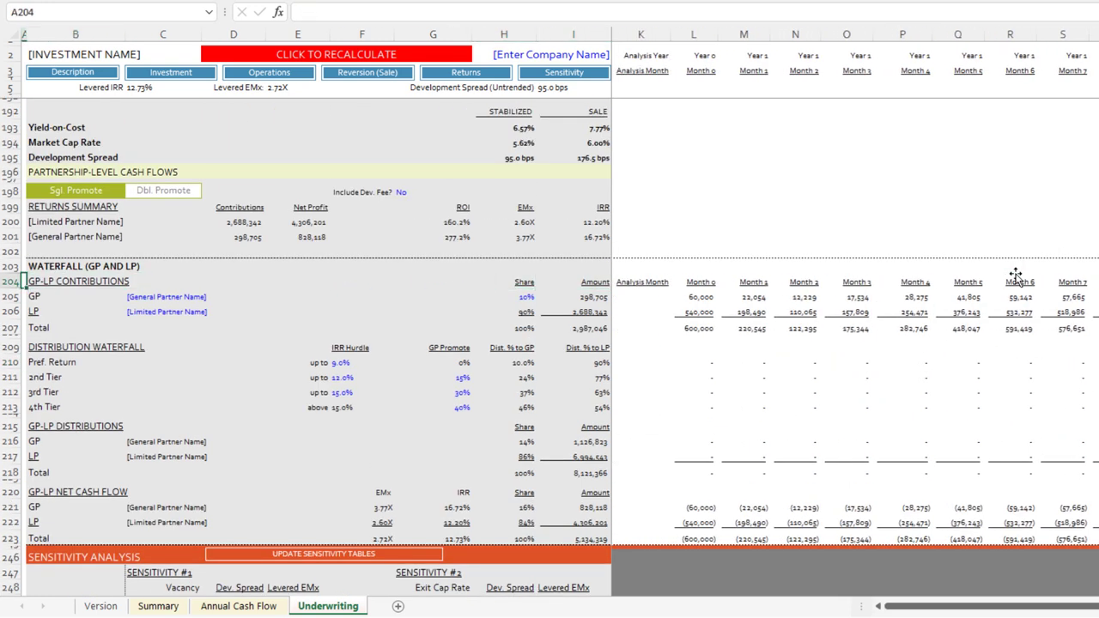
{"action": "scroll", "coordinate": [878, 314], "scroll_direction": "up", "scroll_amount": 9}
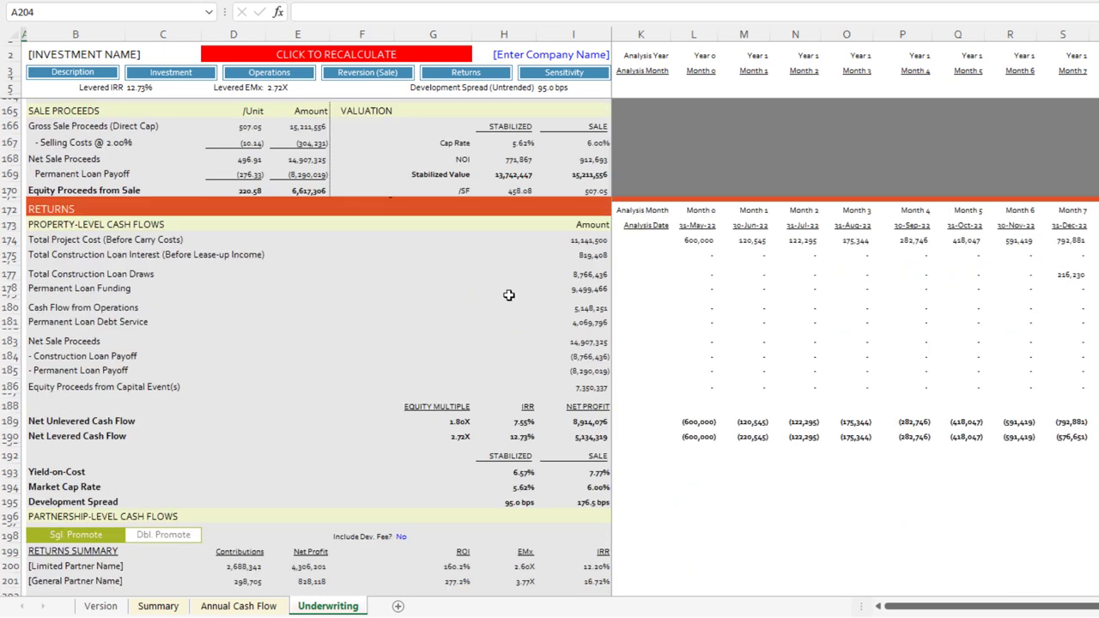
{"action": "scroll", "coordinate": [508, 294], "scroll_direction": "up", "scroll_amount": 1}
{"action": "scroll", "coordinate": [508, 295], "scroll_direction": "down", "scroll_amount": 3}
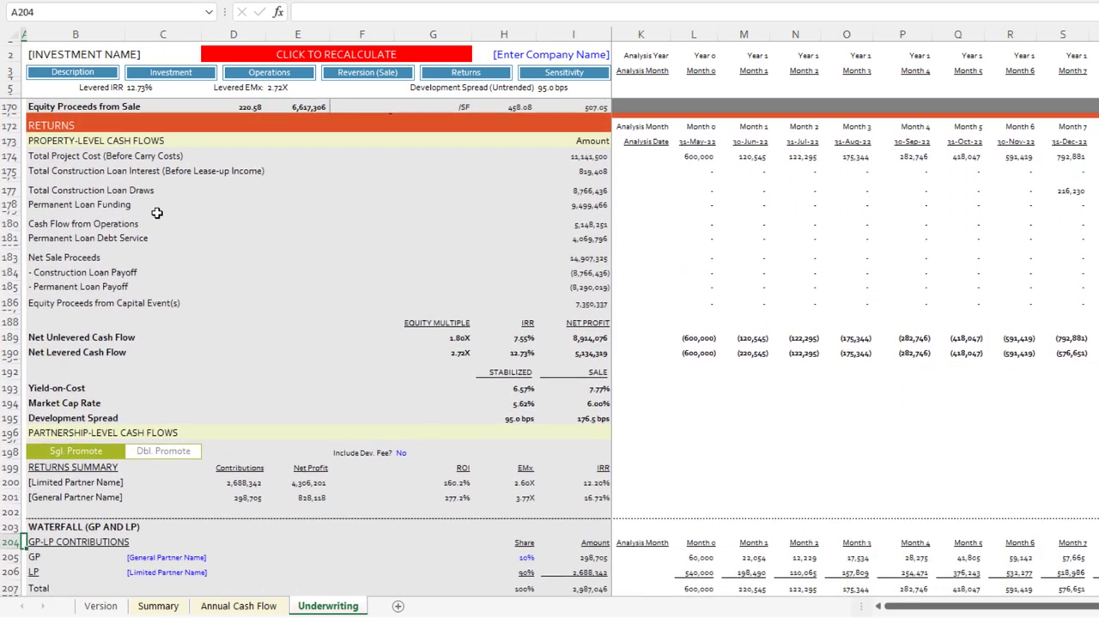
{"action": "left_click_drag", "start_coordinate": [8, 141], "coordinate": [40, 415]}
{"action": "left_click", "coordinate": [137, 373]}
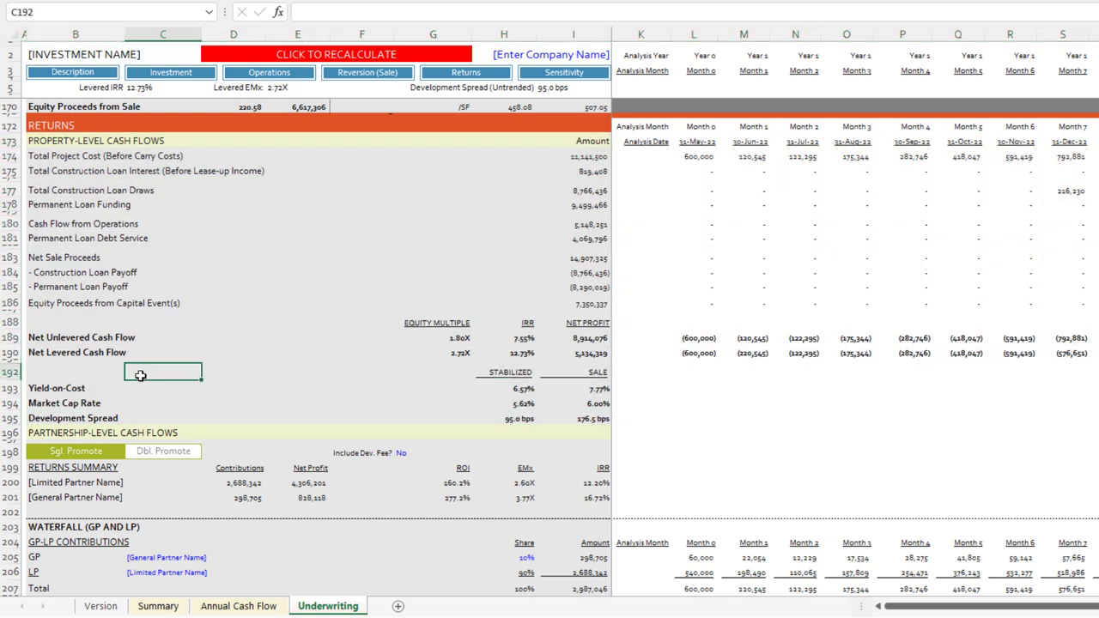
Step: Examine how the unlevered equity multiple, unlevered IRR and stabilized yield-on-cost are calculated
{"action": "left_click", "coordinate": [457, 338]}
{"action": "left_click", "coordinate": [519, 341]}
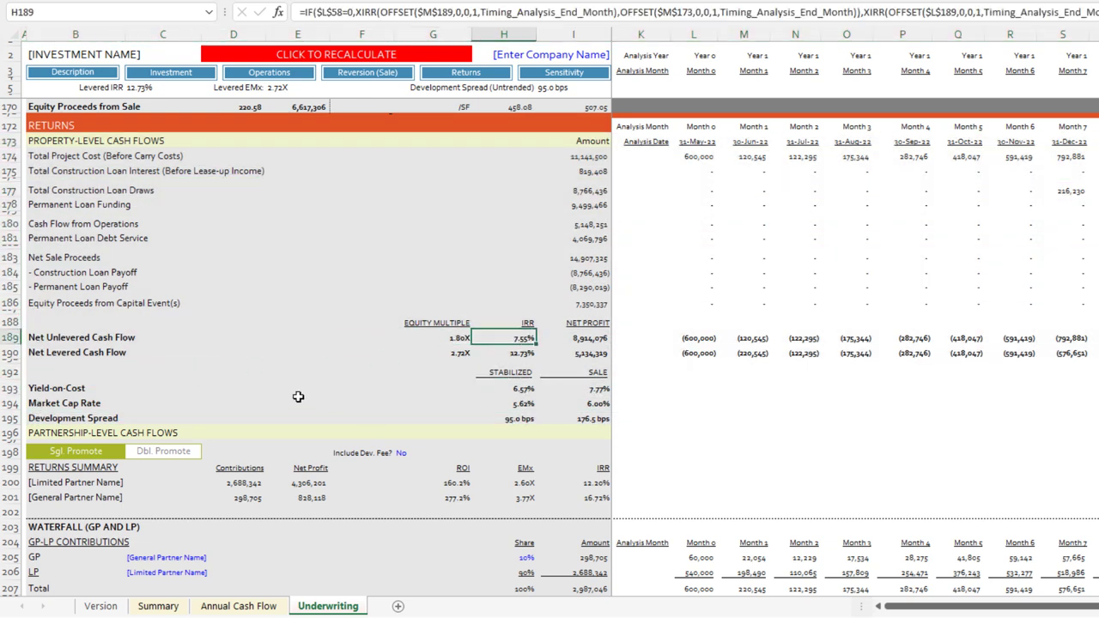
{"action": "left_click", "coordinate": [523, 388]}
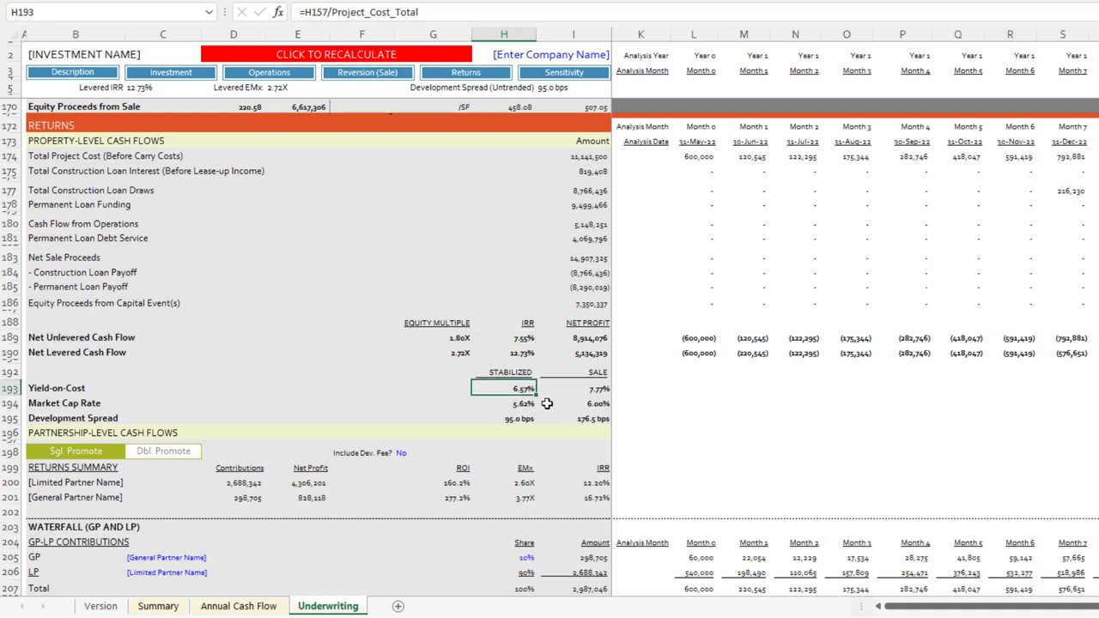
Step: Examine how the stabilized market cap rate and development spread are calculated
{"action": "left_click", "coordinate": [529, 403]}
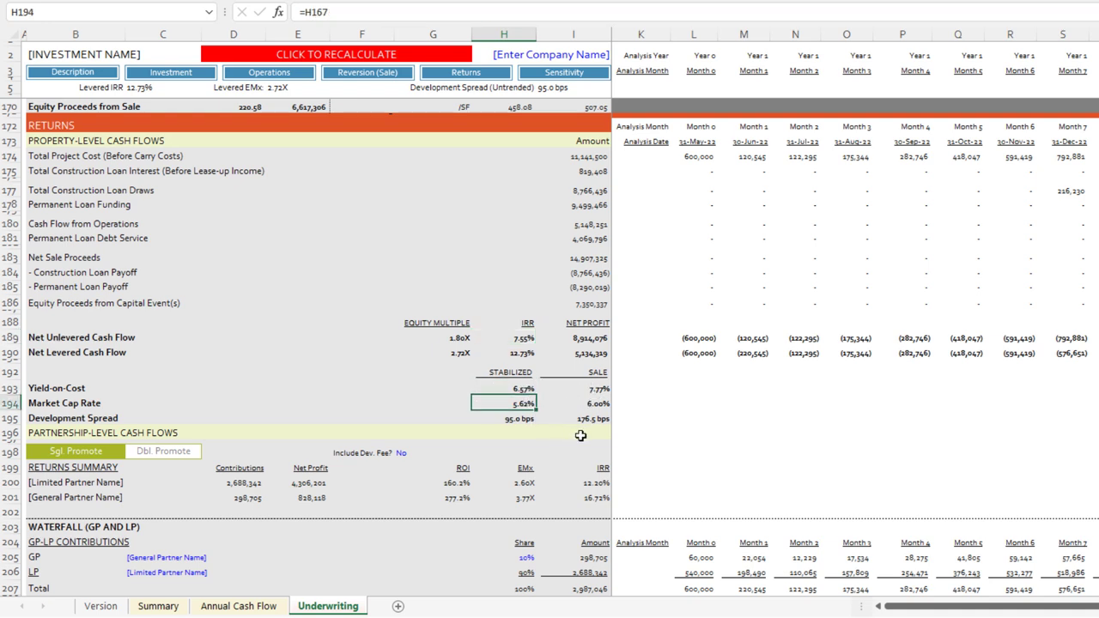
{"action": "left_click", "coordinate": [534, 421]}
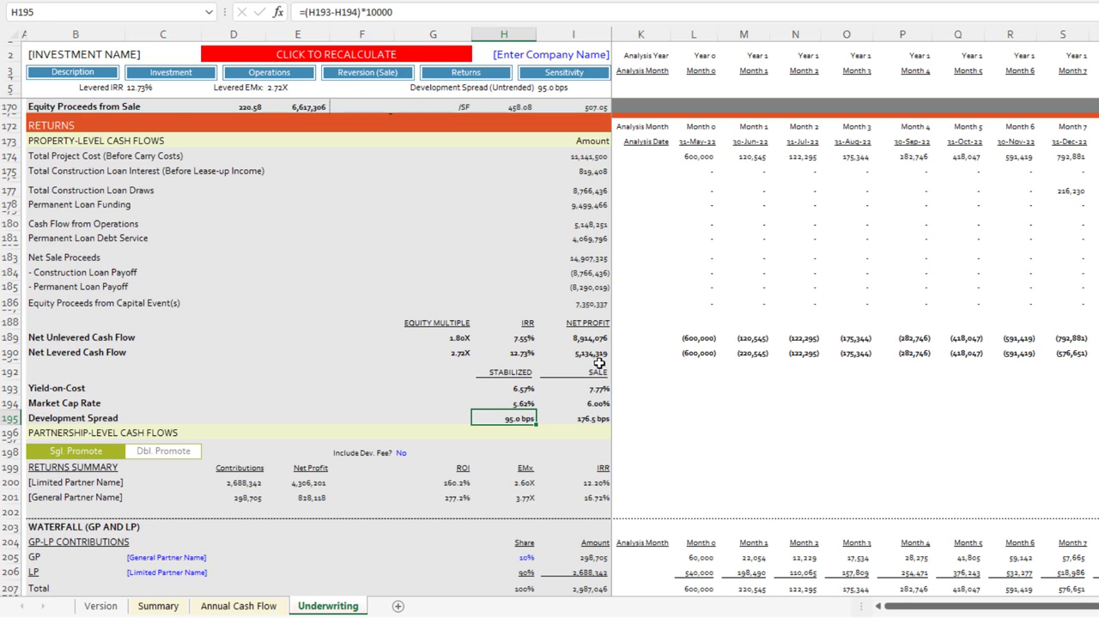
{"action": "scroll", "coordinate": [596, 364], "scroll_direction": "down", "scroll_amount": 2}
{"action": "scroll", "coordinate": [599, 363], "scroll_direction": "down", "scroll_amount": 1}
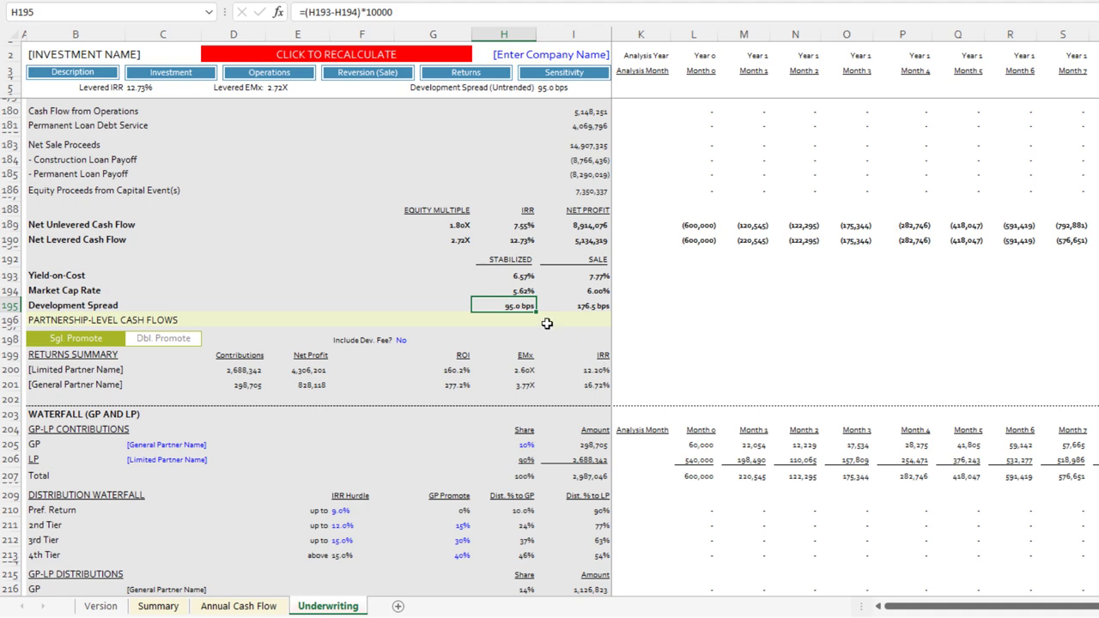
Step: Review the Net Levered Cash Flow row and the partnership-level returns summary and GP-LP waterfall beneath it
{"action": "scroll", "coordinate": [544, 321], "scroll_direction": "down", "scroll_amount": 4}
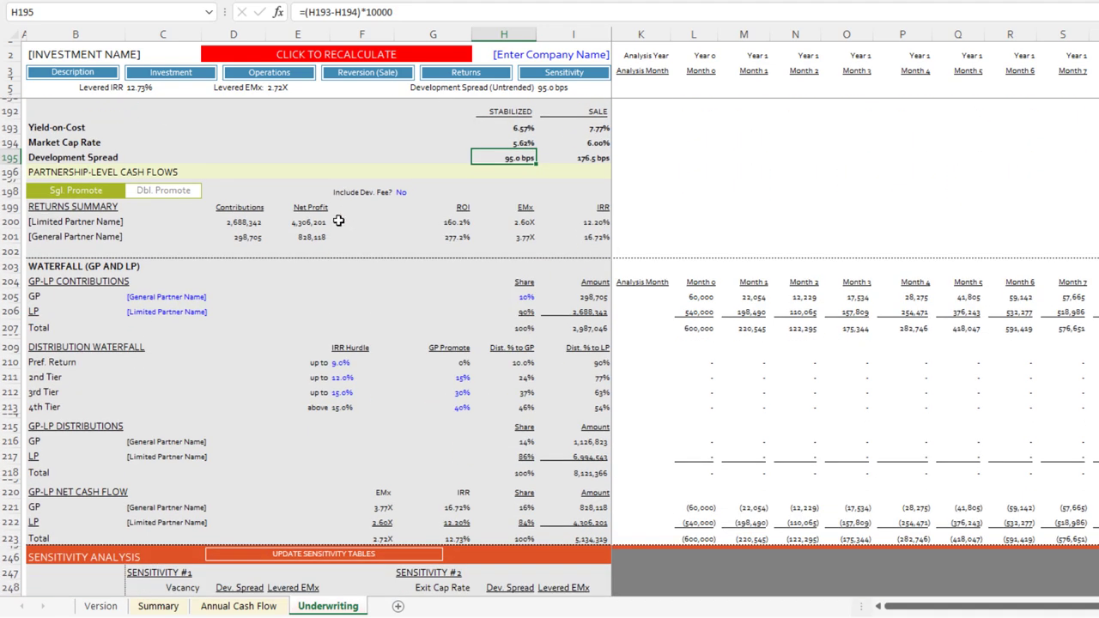
{"action": "scroll", "coordinate": [338, 221], "scroll_direction": "up", "scroll_amount": 4}
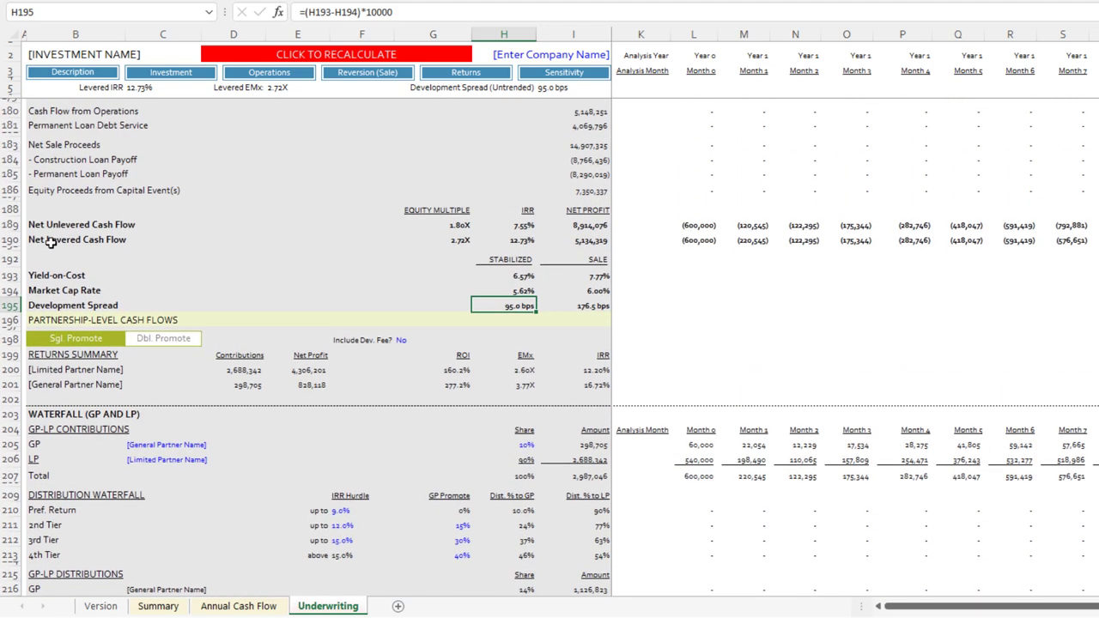
{"action": "left_click", "coordinate": [13, 240]}
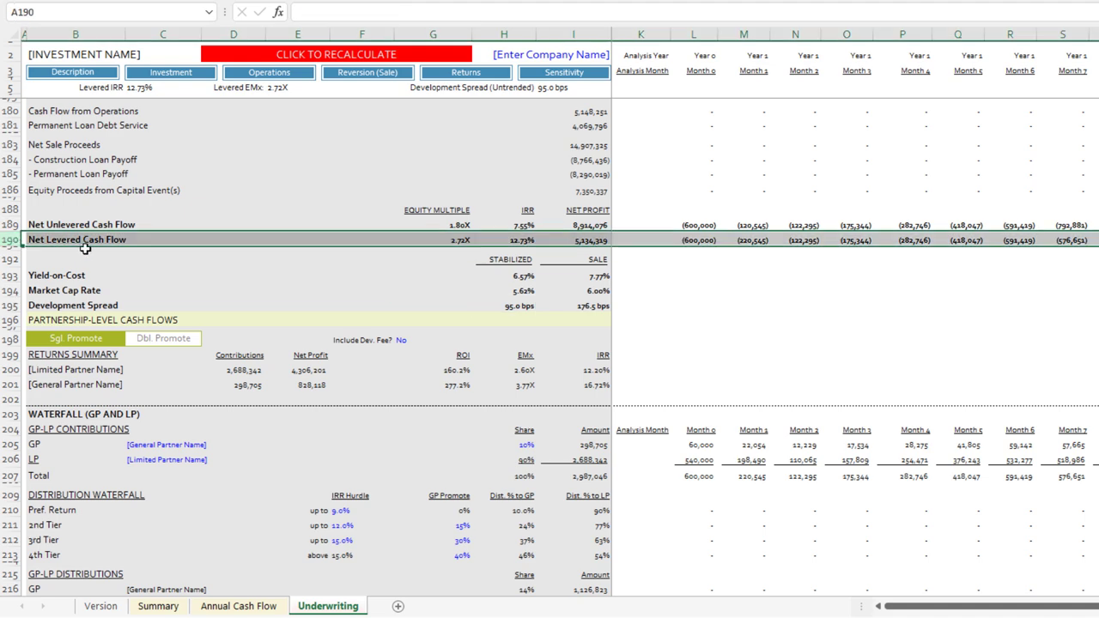
{"action": "scroll", "coordinate": [701, 263], "scroll_direction": "down", "scroll_amount": 7}
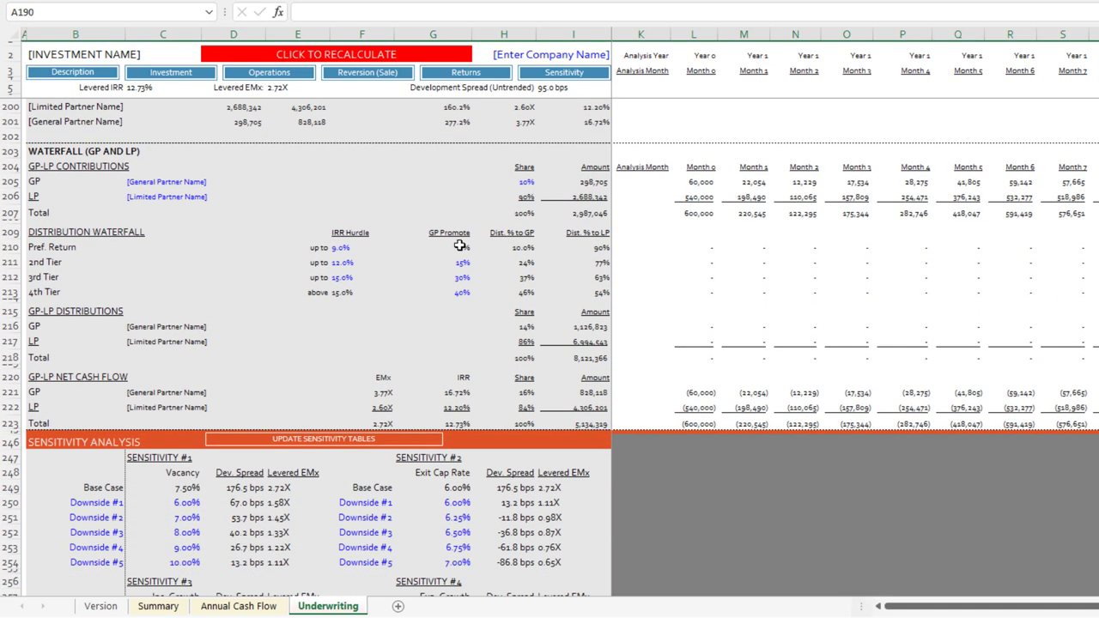
{"action": "scroll", "coordinate": [460, 245], "scroll_direction": "up", "scroll_amount": 2}
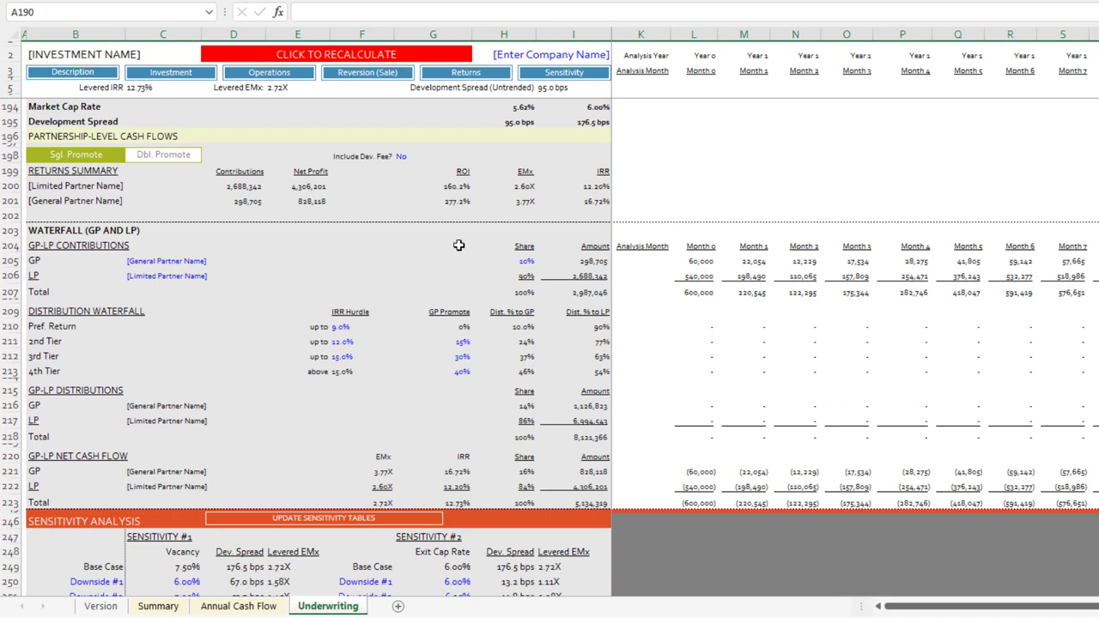
Step: Set Include Dev. Fee to Yes in the partnership-level cash flows and check where the development fee amount comes from
{"action": "left_click", "coordinate": [401, 156]}
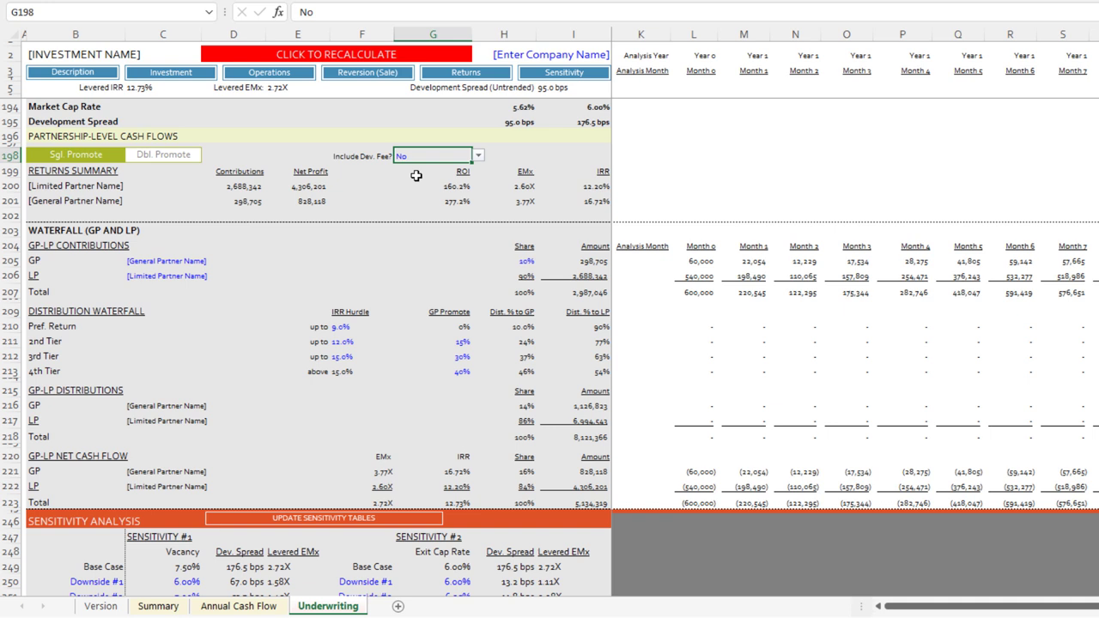
{"action": "left_click", "coordinate": [479, 156]}
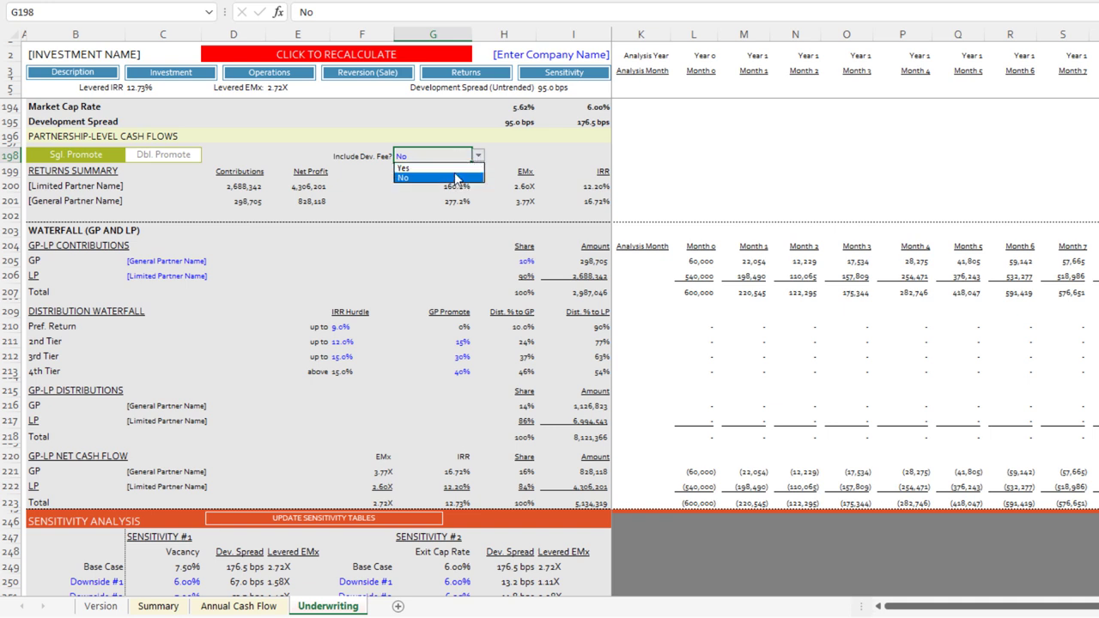
{"action": "left_click", "coordinate": [458, 168]}
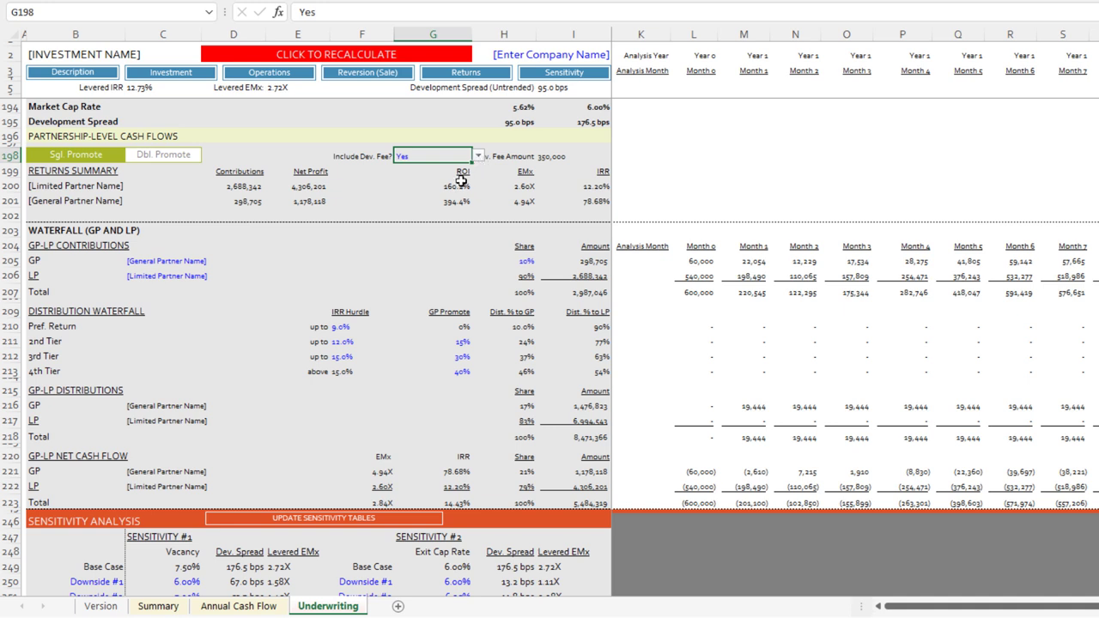
{"action": "left_click", "coordinate": [543, 156]}
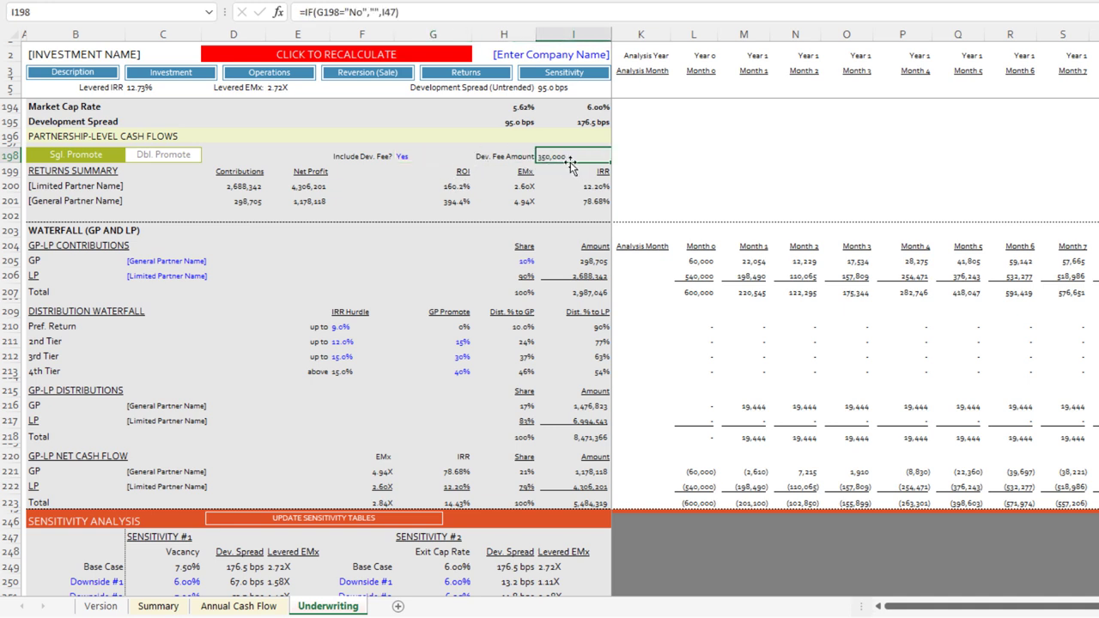
{"action": "left_click", "coordinate": [425, 157]}
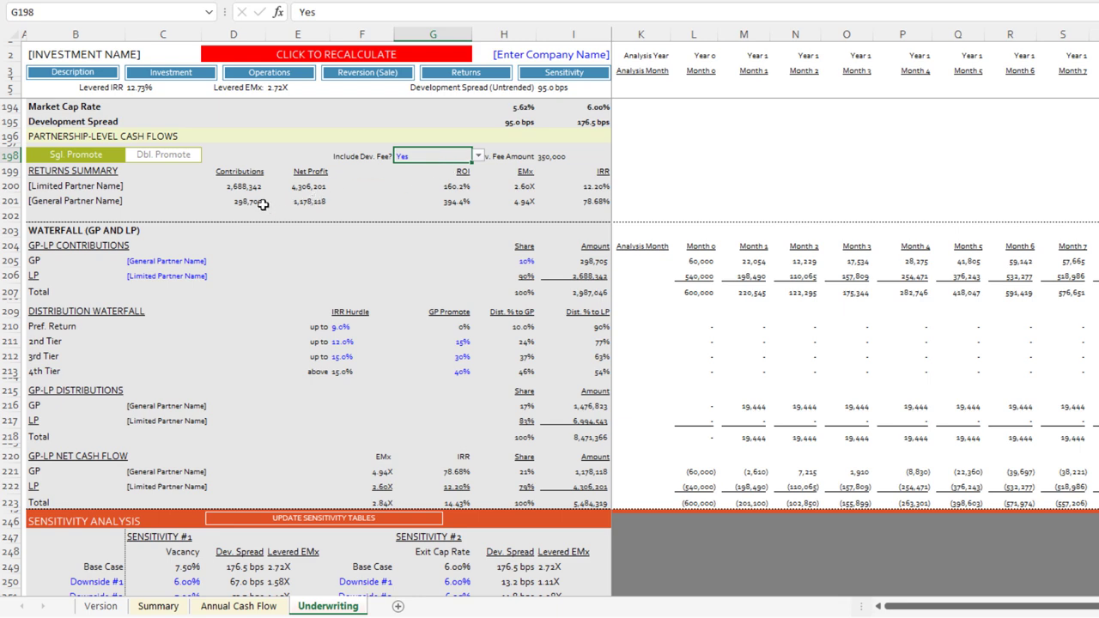
Step: In the GP-LP contributions, name the general partner "GP Partner" and the limited partner "LifeCo Partner"
{"action": "scroll", "coordinate": [206, 225], "scroll_direction": "down", "scroll_amount": 1}
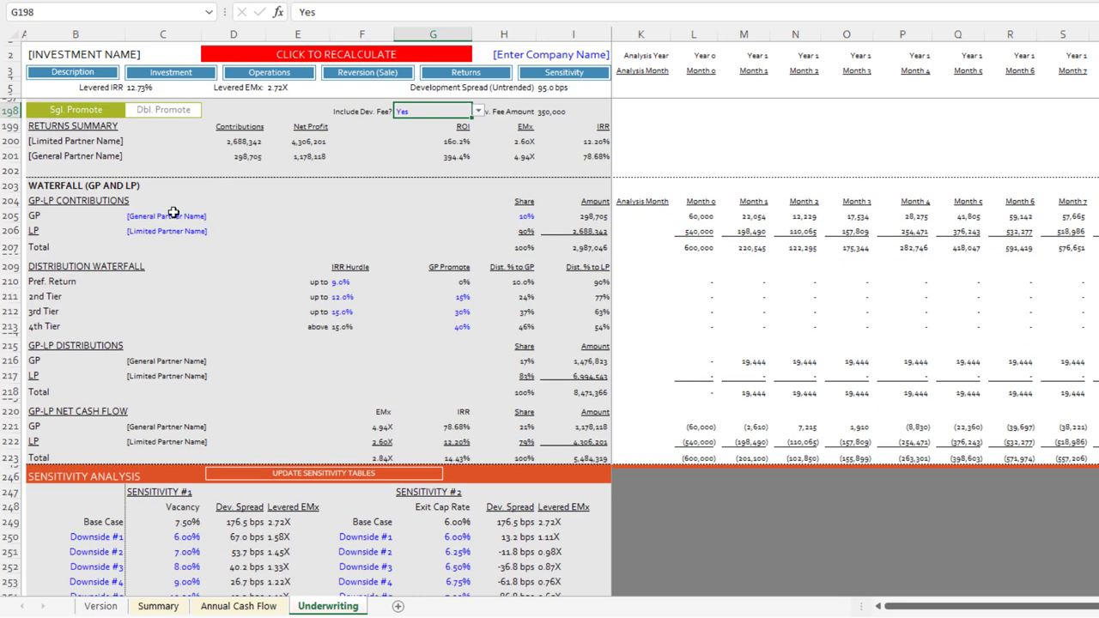
{"action": "left_click", "coordinate": [199, 217]}
{"action": "type", "text": "GP"}
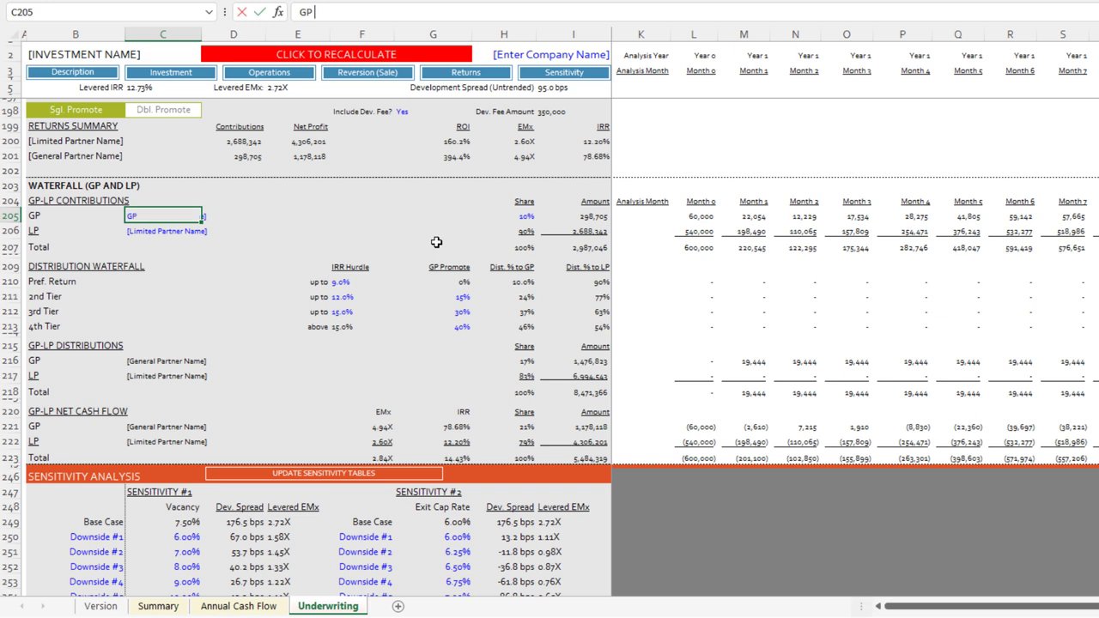
{"action": "type", "text": " Partner"}
{"action": "key", "text": "Return"}
{"action": "type", "text": "LP "}
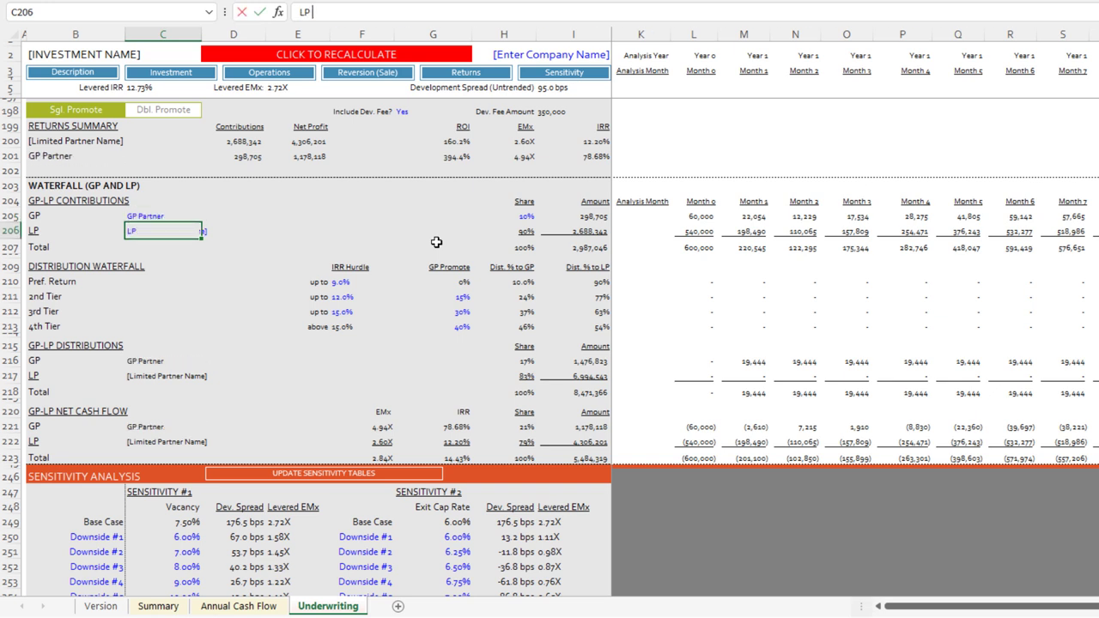
{"action": "type", "text": "feCo Partner"}
{"action": "key", "text": "Return"}
Step: Set the GP's contribution share to 5% and check the GP and LP contribution amounts
{"action": "key", "text": "Up"}
{"action": "key", "text": "Up"}
{"action": "key", "text": "Right"}
{"action": "key", "text": "Right"}
{"action": "key", "text": "Right"}
{"action": "key", "text": "Right"}
{"action": "key", "text": "Right"}
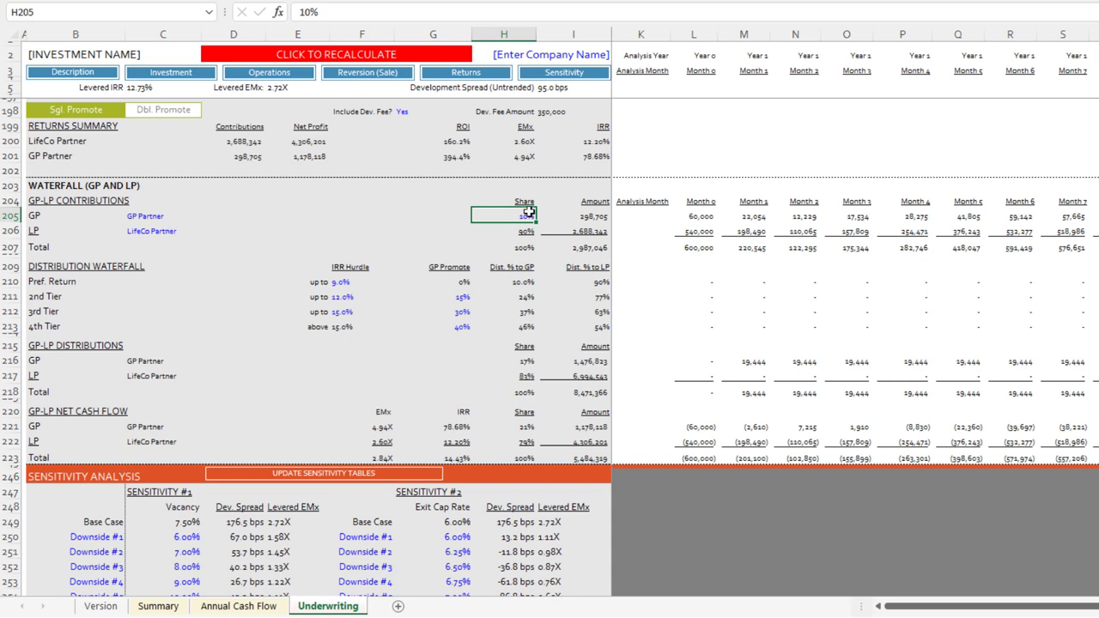
{"action": "type", "text": "5"}
{"action": "key", "text": "Return"}
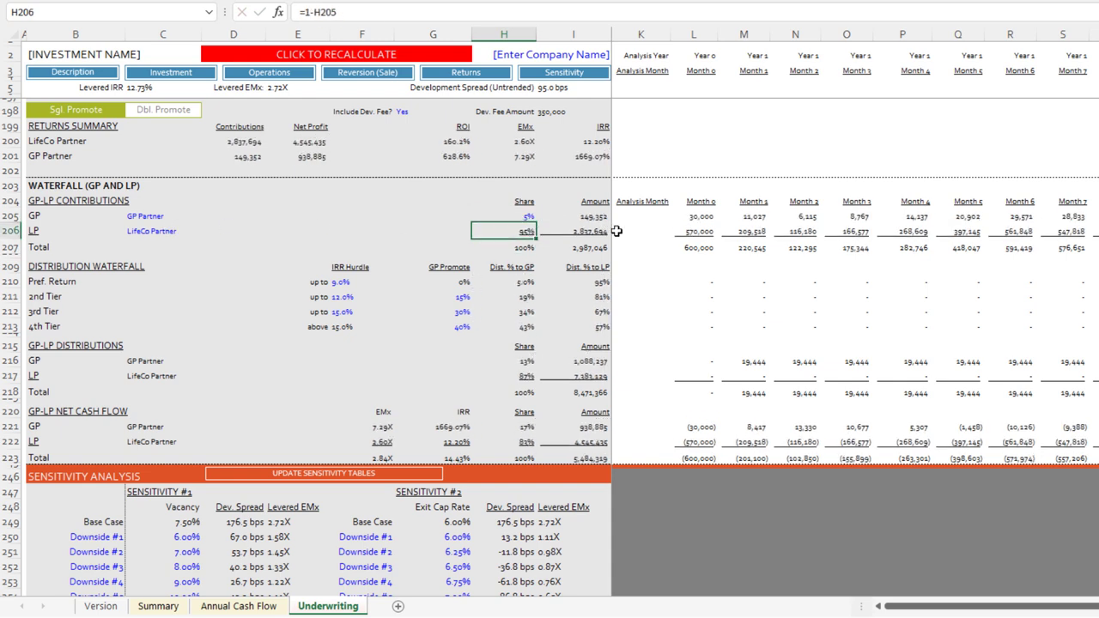
{"action": "key", "text": "Up"}
{"action": "key", "text": "Right"}
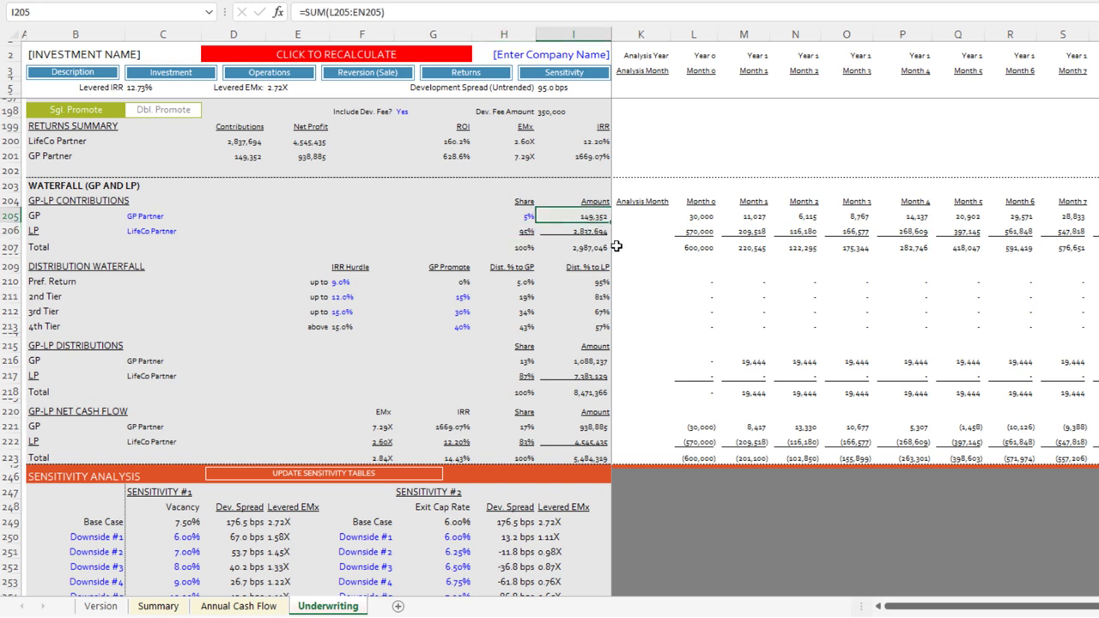
{"action": "key", "text": "Down"}
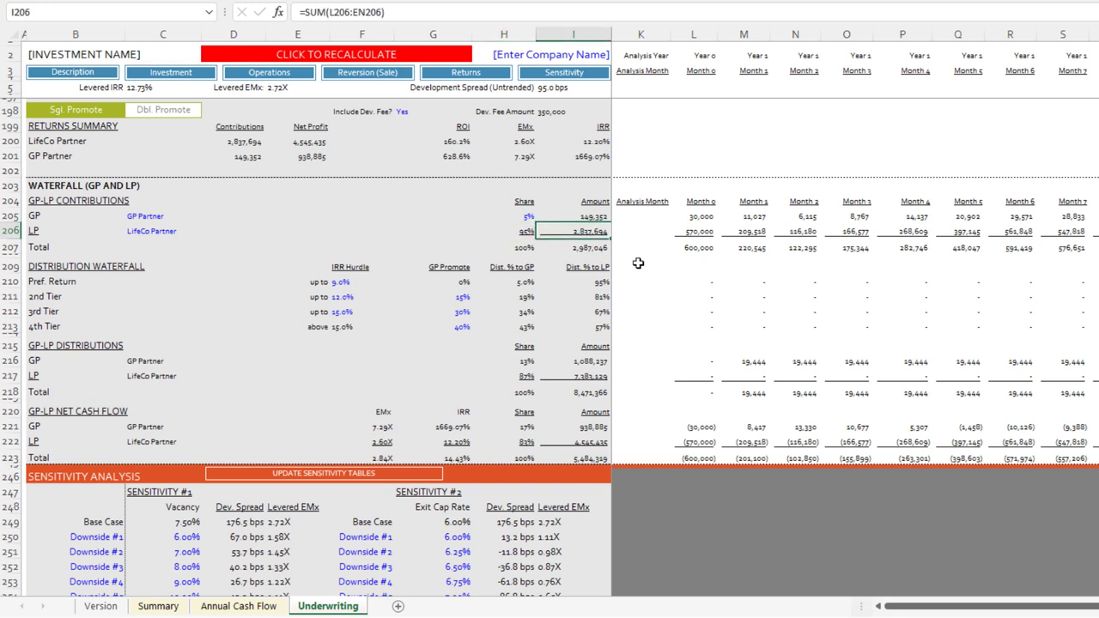
Step: Examine the preferred return tier's IRR hurdle, GP promote and distribution percentages to the GP and LP
{"action": "left_click", "coordinate": [344, 285]}
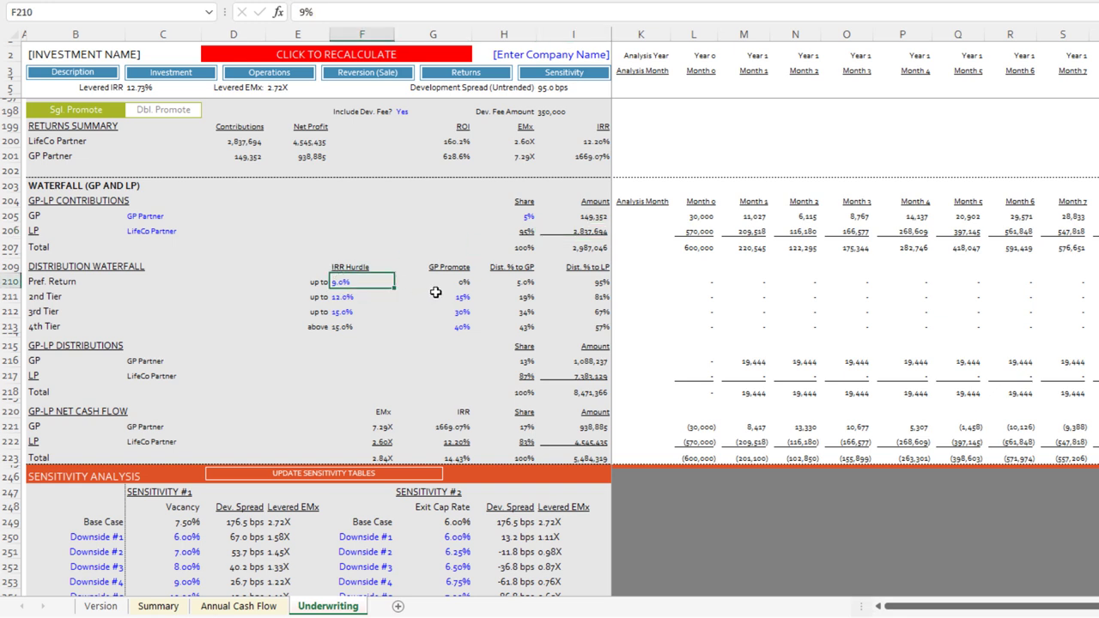
{"action": "key", "text": "Left"}
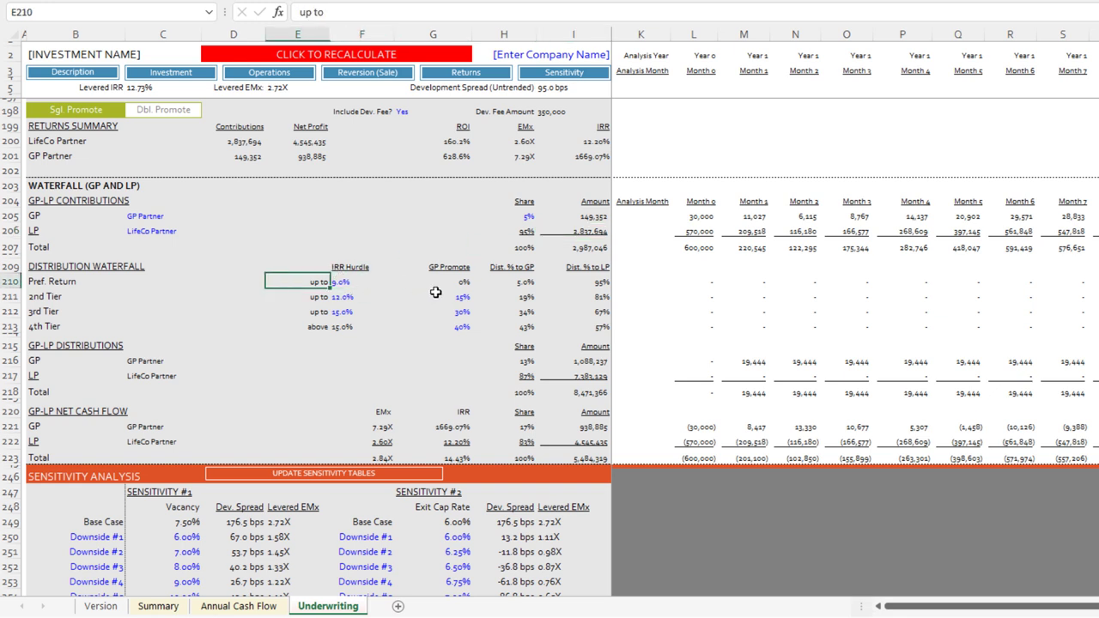
{"action": "key", "text": "Right"}
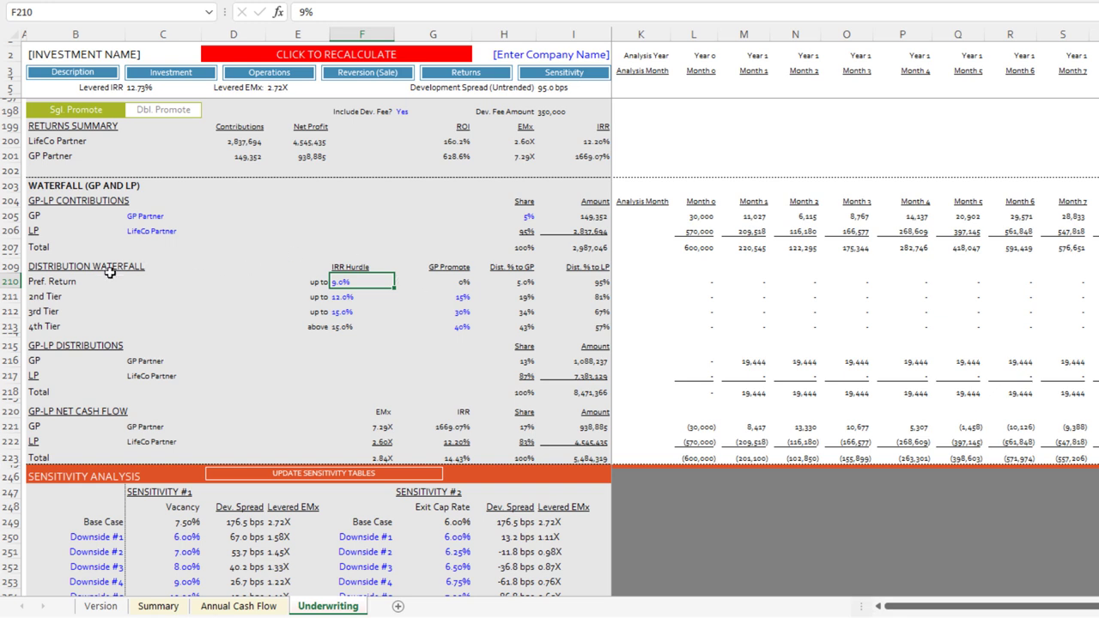
{"action": "left_click", "coordinate": [15, 283]}
{"action": "left_click", "coordinate": [496, 282]}
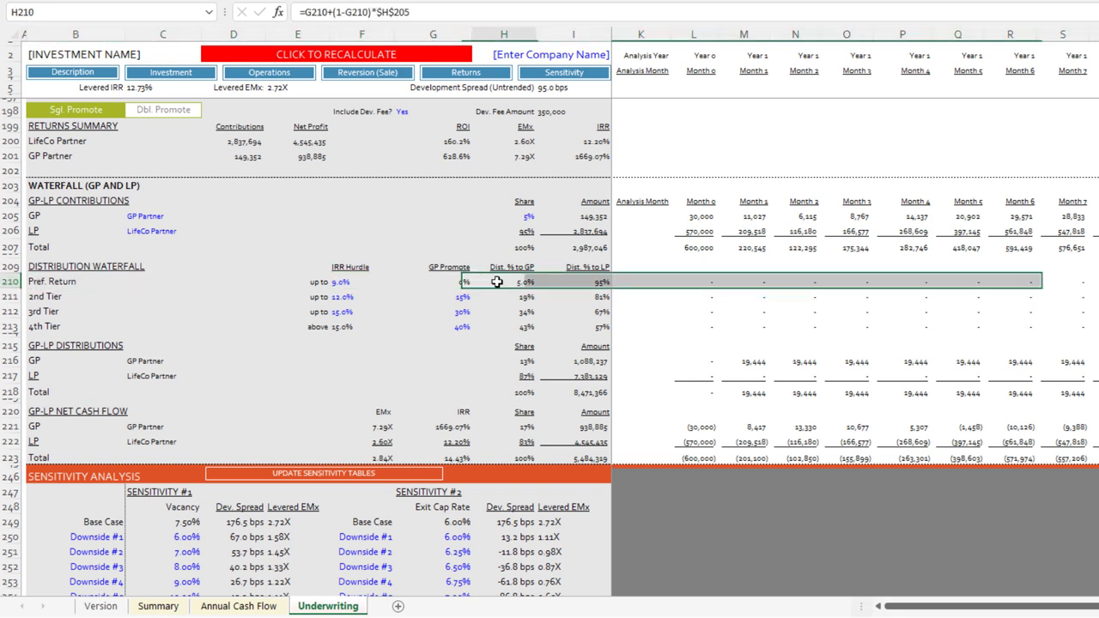
{"action": "left_click", "coordinate": [346, 283]}
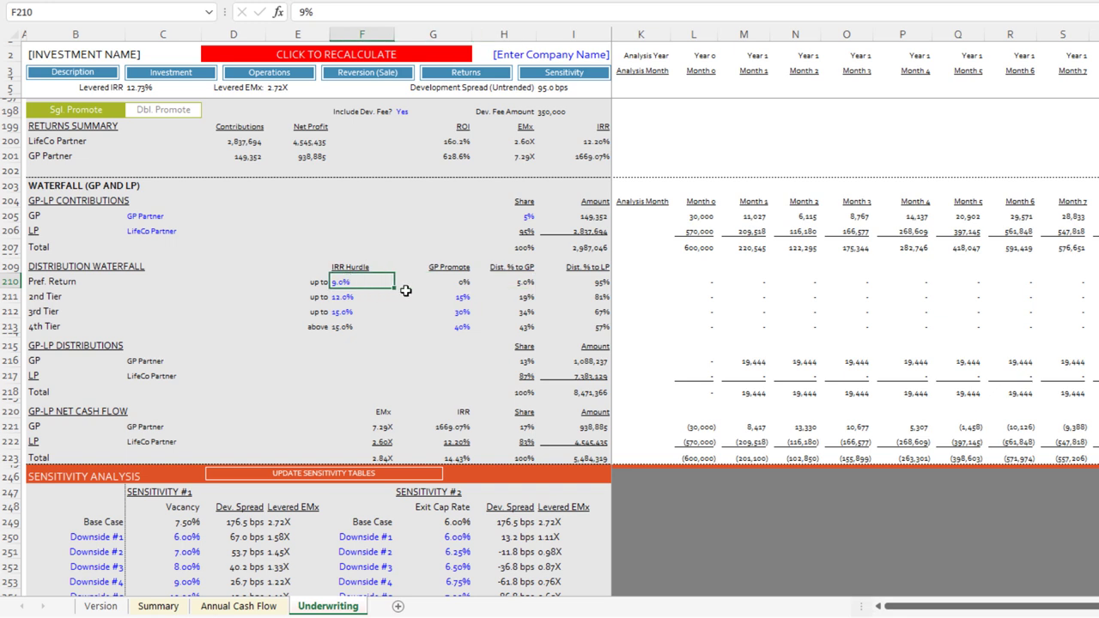
{"action": "left_click", "coordinate": [453, 282]}
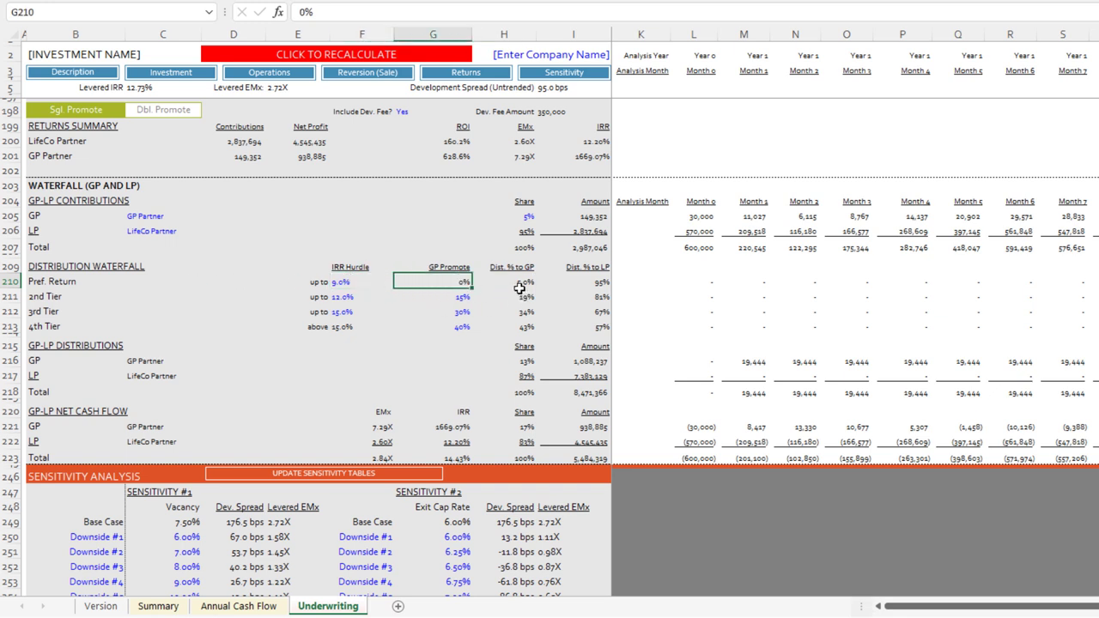
{"action": "left_click", "coordinate": [532, 285]}
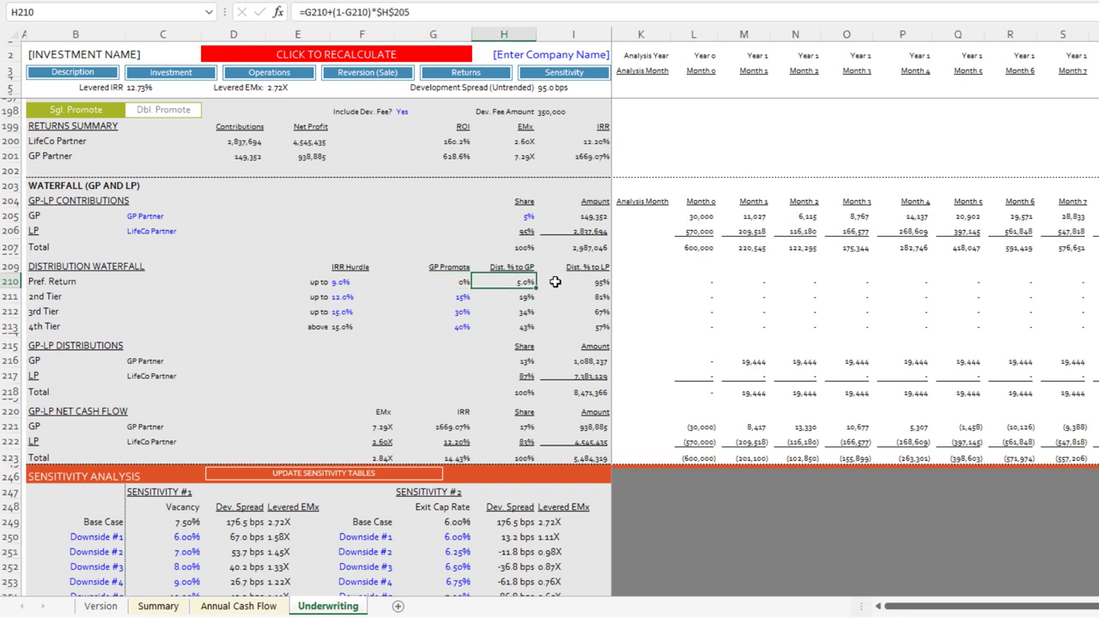
{"action": "left_click", "coordinate": [590, 285]}
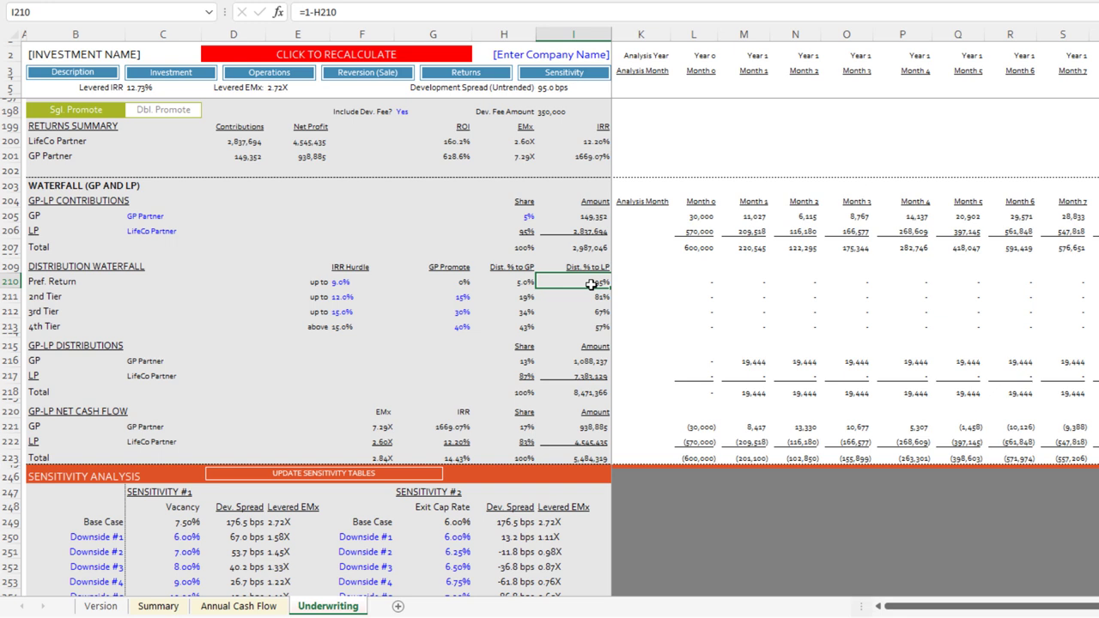
{"action": "left_click", "coordinate": [521, 284]}
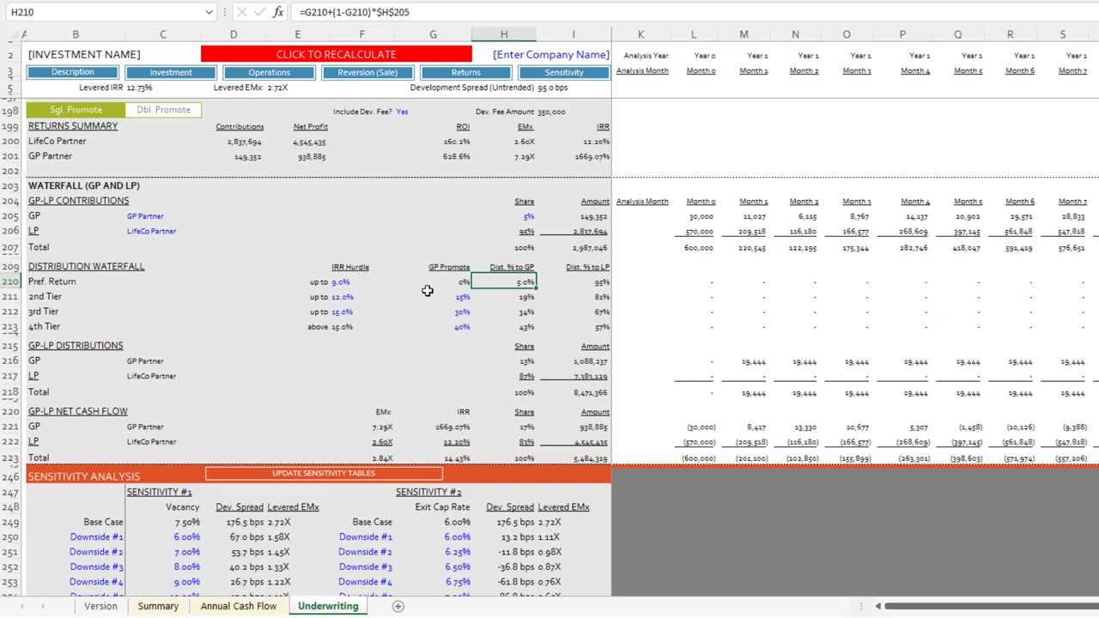
Step: Set the 2nd tier's GP promote to 10% in the distribution waterfall and check that tier's IRR hurdle
{"action": "left_click", "coordinate": [351, 288]}
{"action": "left_click", "coordinate": [348, 297]}
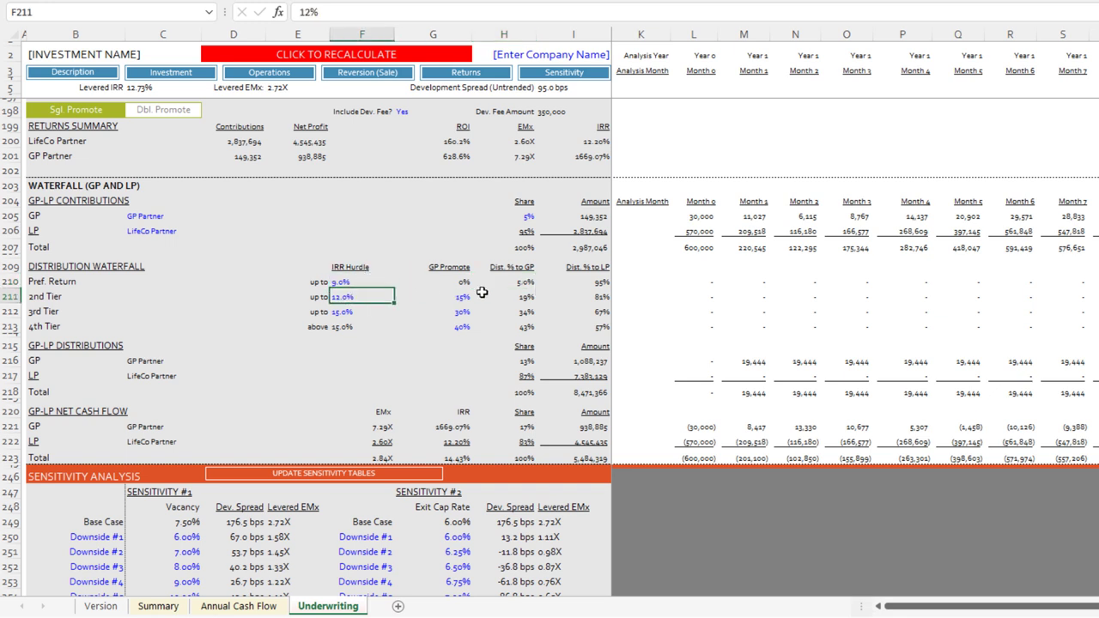
{"action": "left_click", "coordinate": [458, 298]}
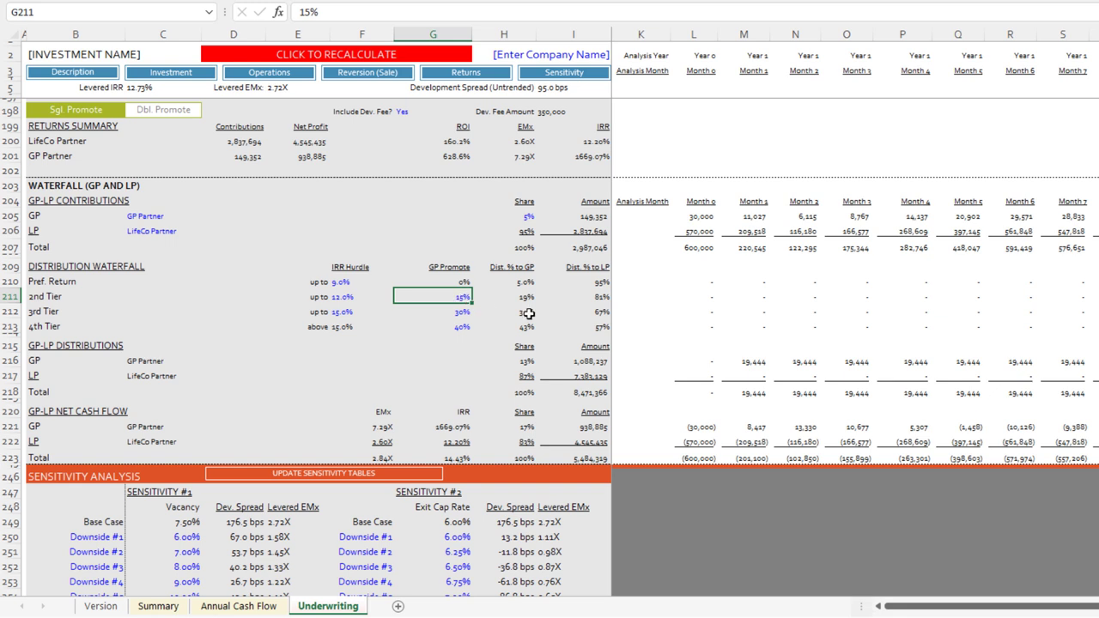
{"action": "type", "text": "10"}
{"action": "key", "text": "Return"}
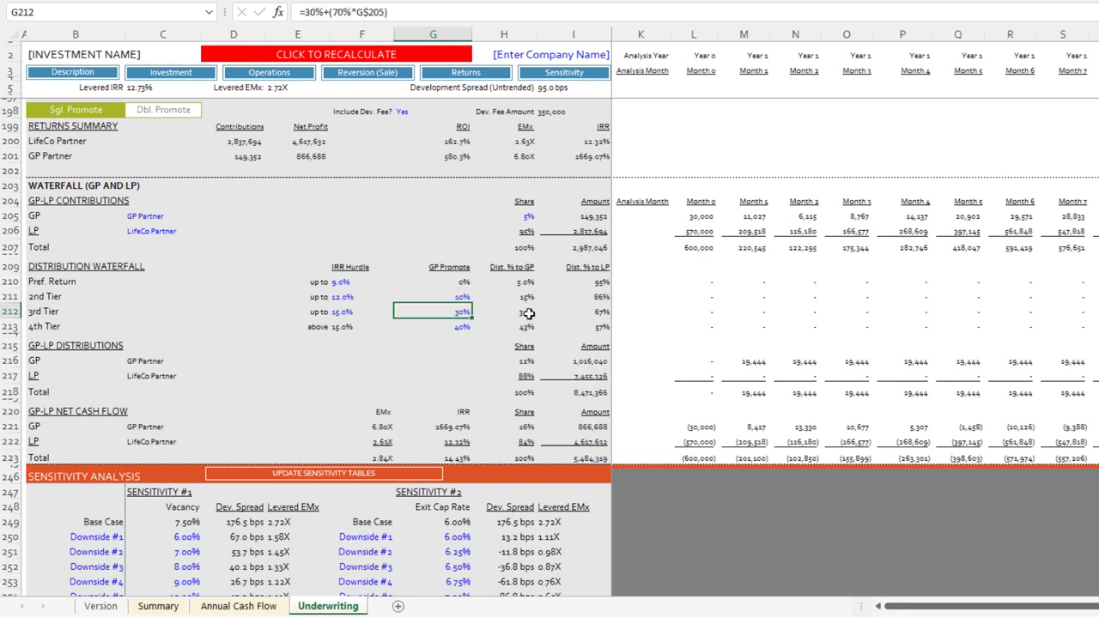
{"action": "key", "text": "Up"}
{"action": "key", "text": "Left"}
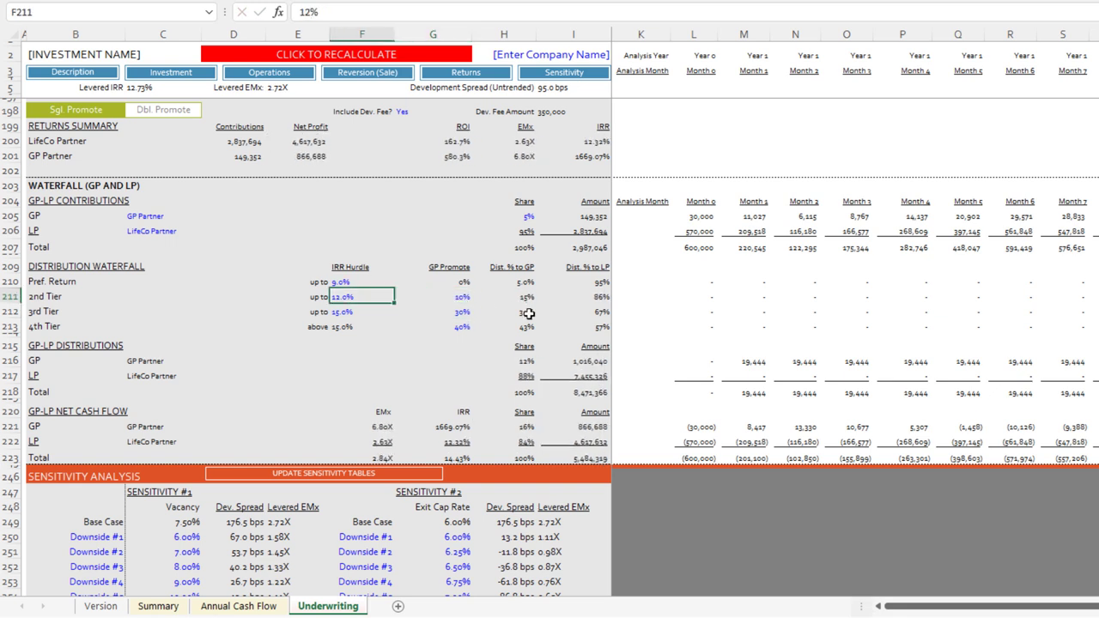
Step: Set the 3rd tier's GP promote to 25% in the distribution waterfall
{"action": "key", "text": "Right"}
{"action": "key", "text": "Down"}
{"action": "type", "text": "25"}
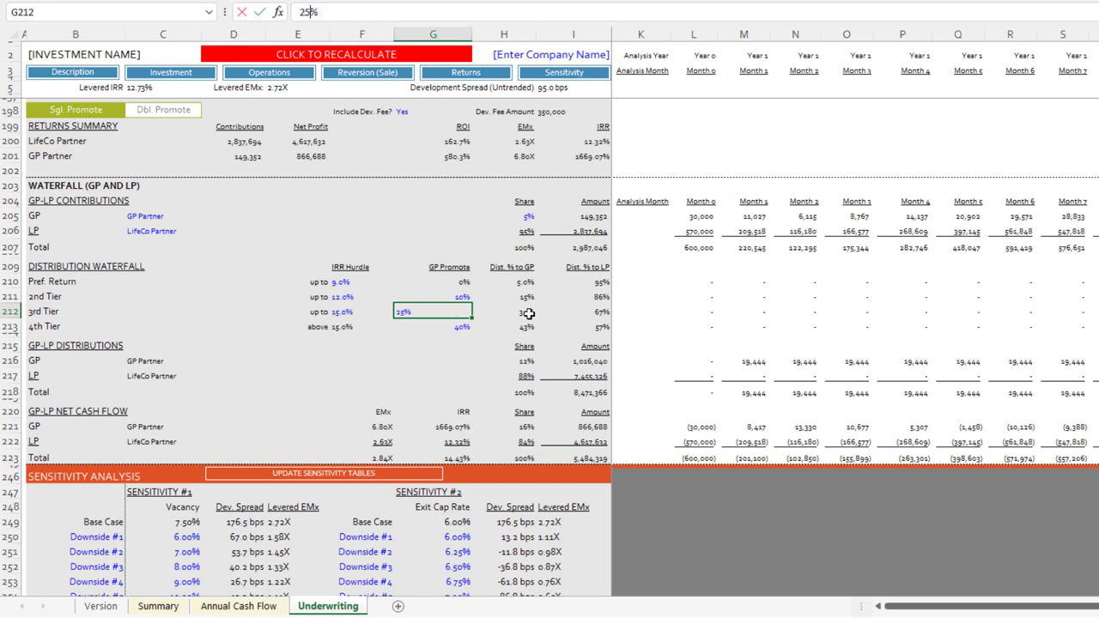
{"action": "key", "text": "Left"}
{"action": "key", "text": "Right"}
{"action": "key", "text": "Down"}
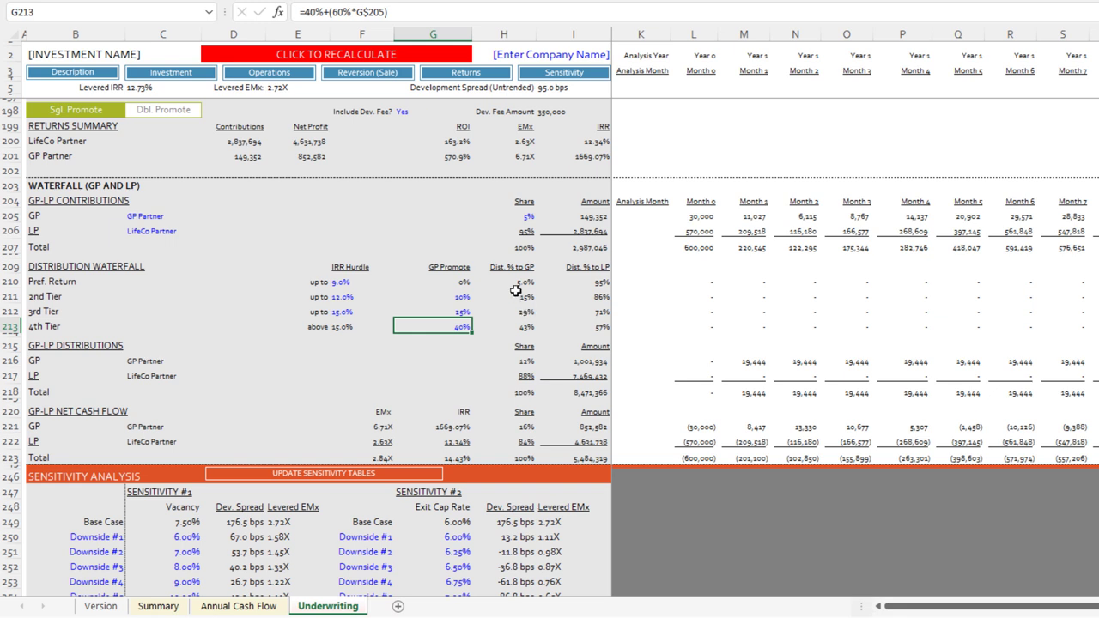
Step: Examine the distribution percentages to the GP and LP across the four waterfall tiers, focusing on the 2nd tier's formula
{"action": "left_click_drag", "start_coordinate": [515, 281], "coordinate": [559, 319]}
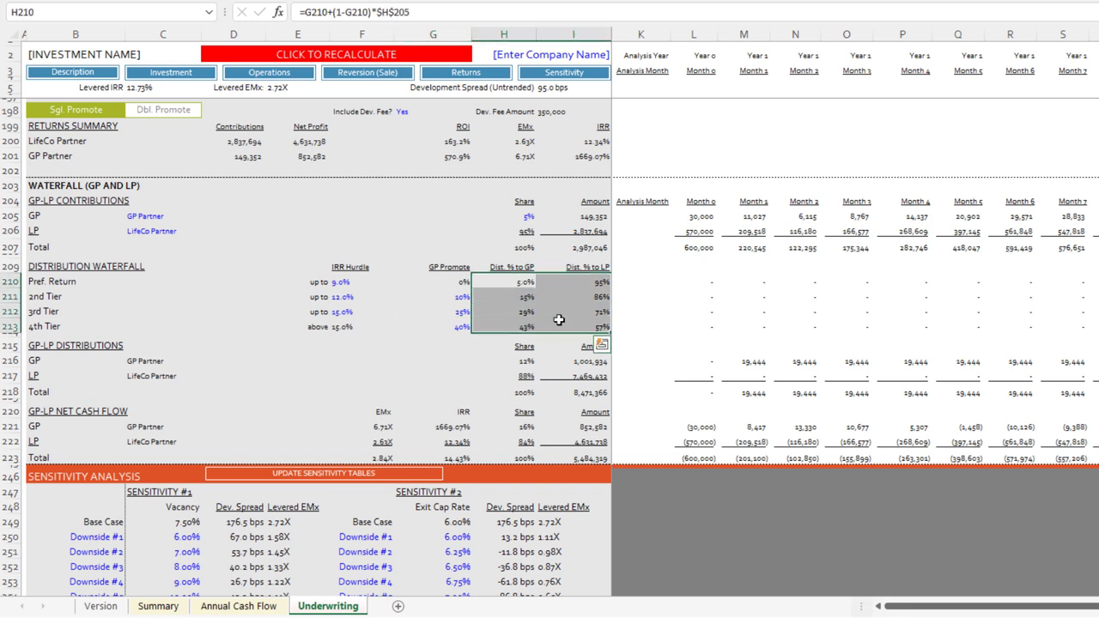
{"action": "left_click", "coordinate": [591, 310]}
{"action": "left_click", "coordinate": [519, 299]}
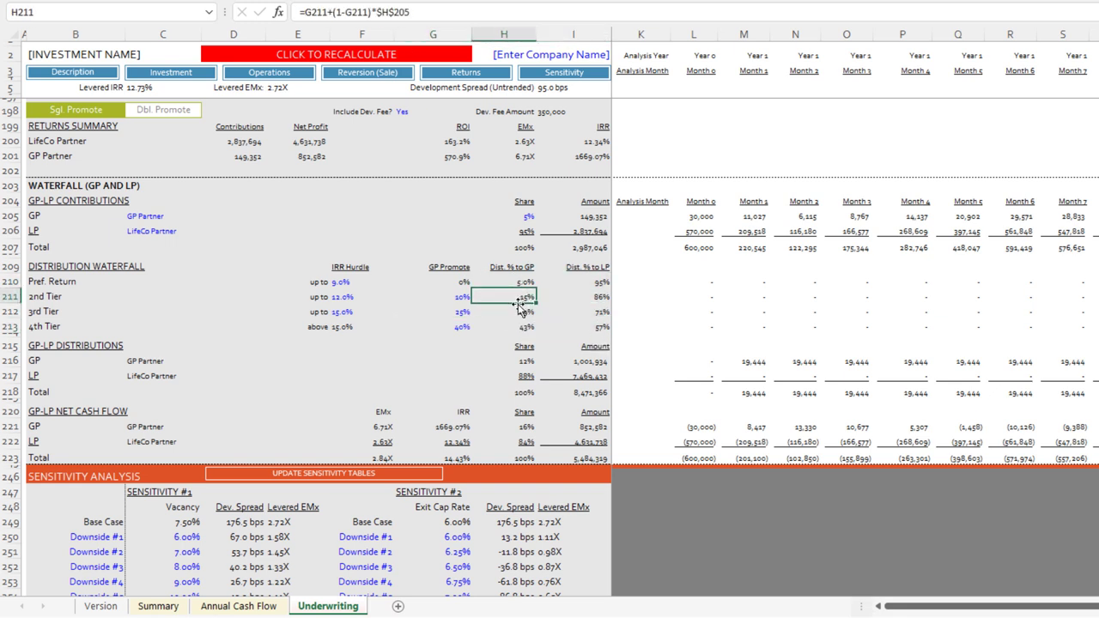
{"action": "left_click", "coordinate": [464, 312]}
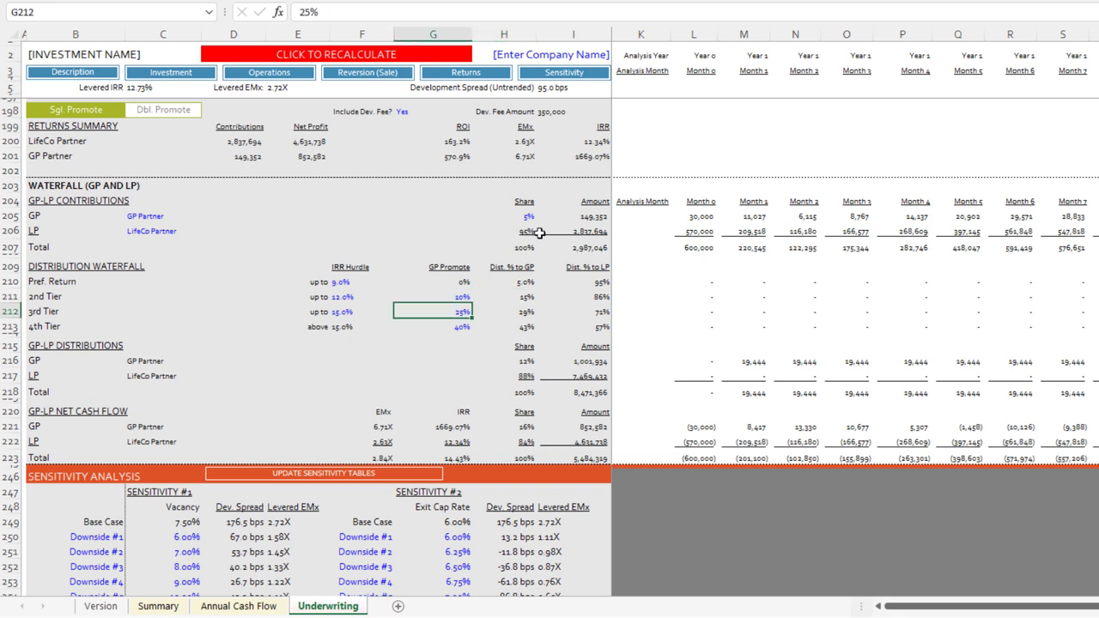
Step: Review the GP and LP contribution shares against the 2nd and 3rd tier GP promotes and the preferred return's IRR hurdle
{"action": "left_click", "coordinate": [160, 216]}
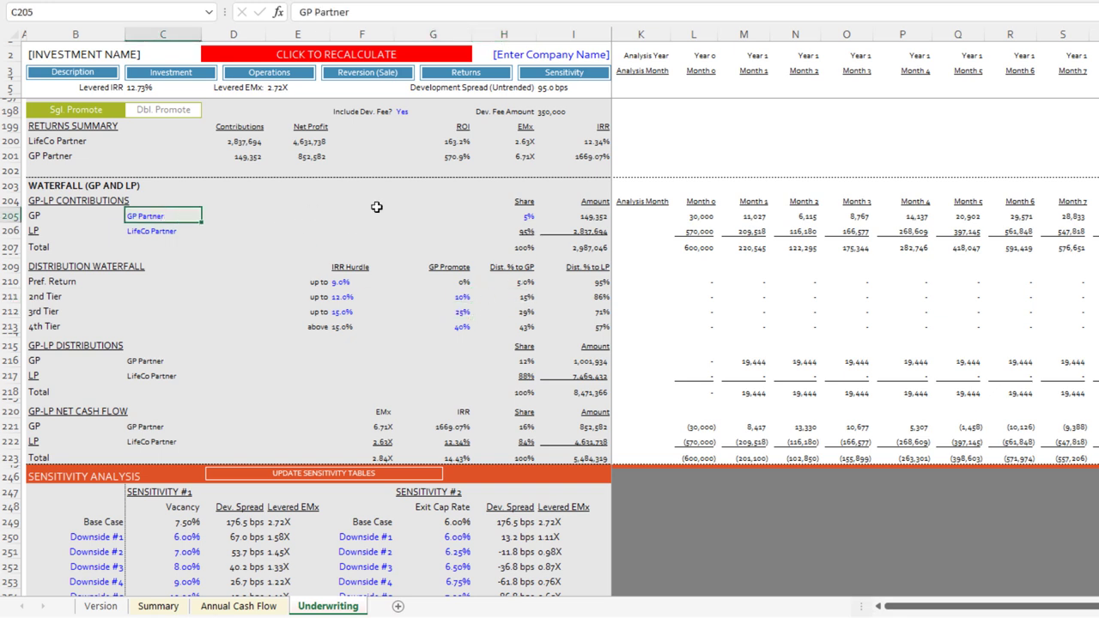
{"action": "left_click", "coordinate": [528, 218]}
{"action": "left_click", "coordinate": [528, 233]}
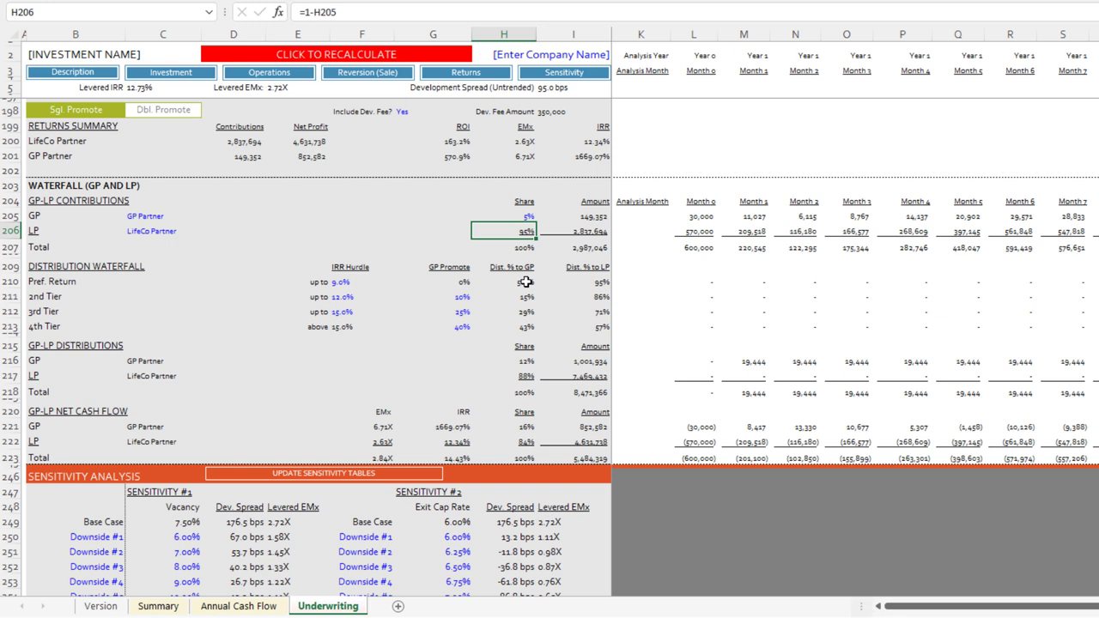
{"action": "left_click", "coordinate": [462, 313]}
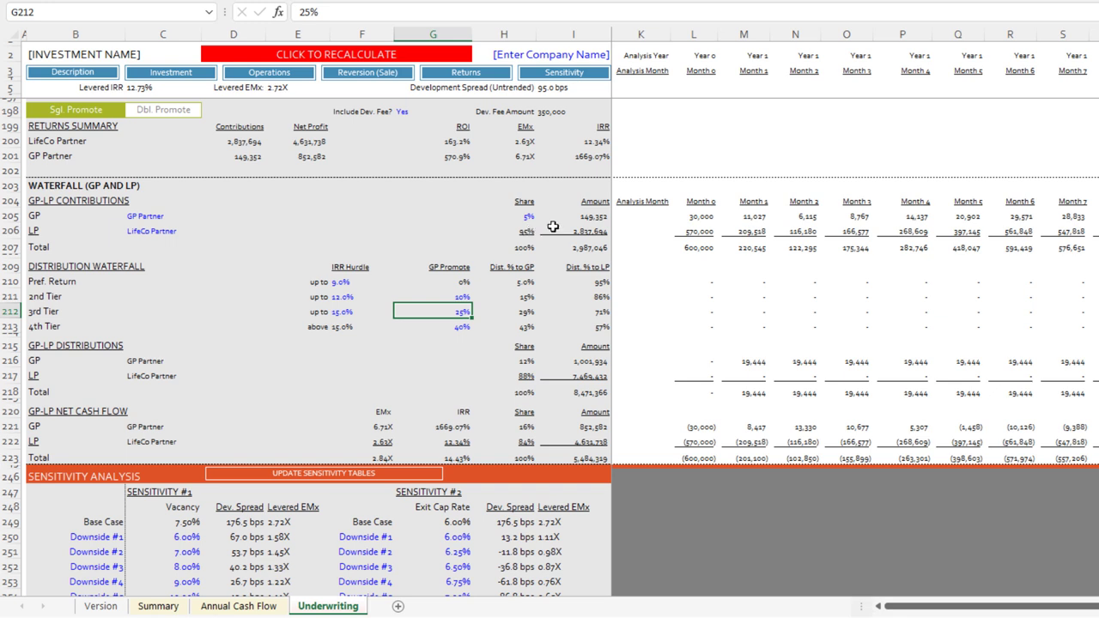
{"action": "left_click", "coordinate": [464, 296]}
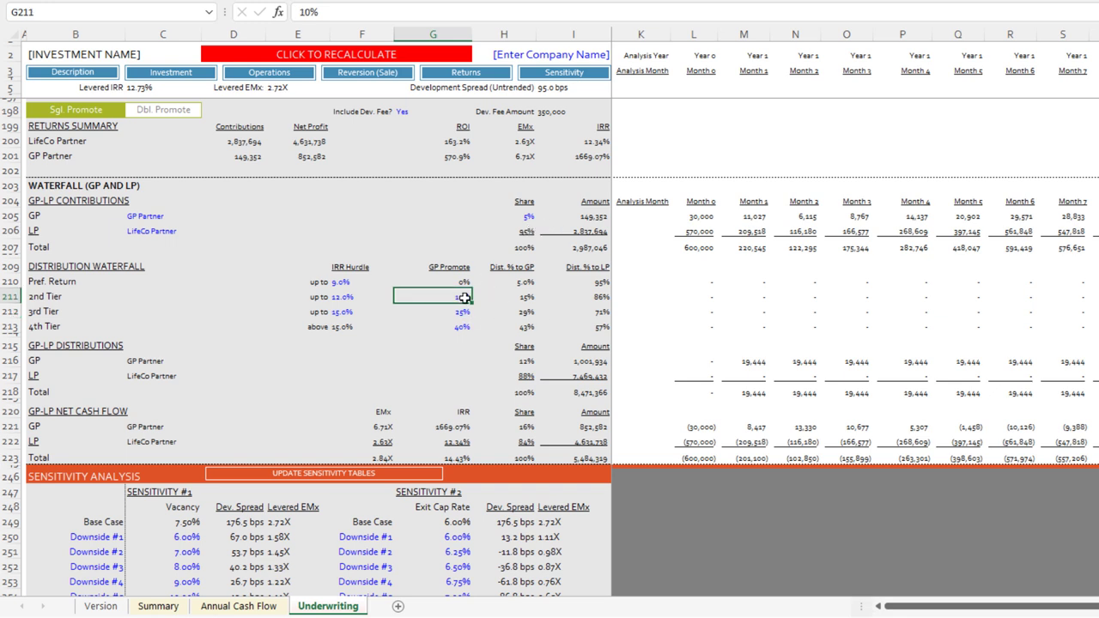
{"action": "left_click", "coordinate": [348, 283]}
{"action": "left_click", "coordinate": [392, 305]}
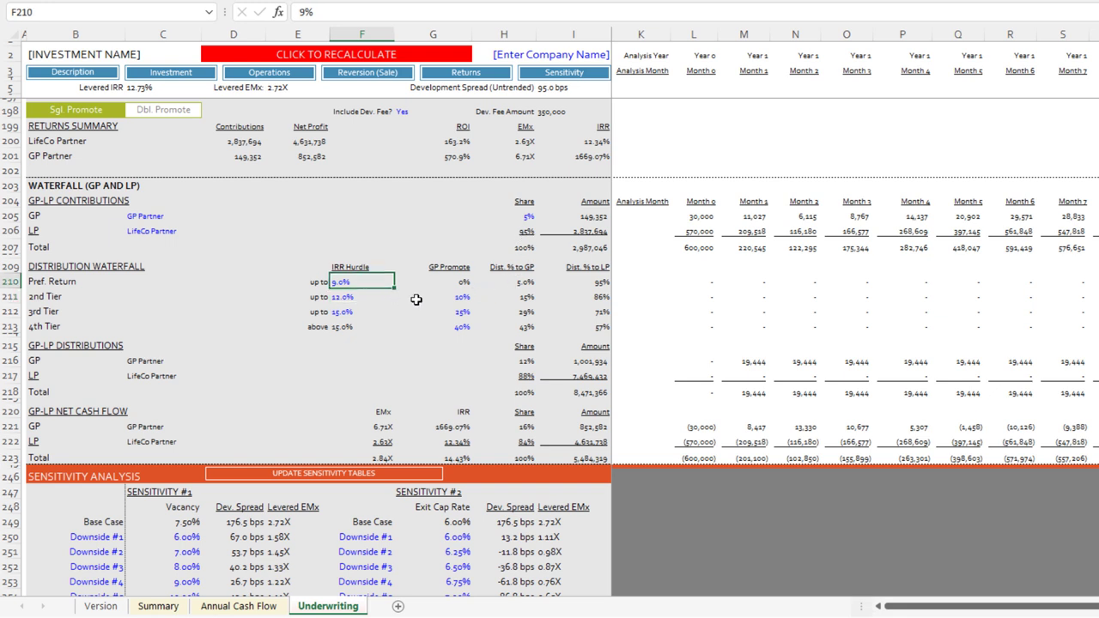
Step: Trace how the 2nd tier's GP promote and the partners' contribution shares determine its distribution split between GP and LP
{"action": "left_click", "coordinate": [465, 297]}
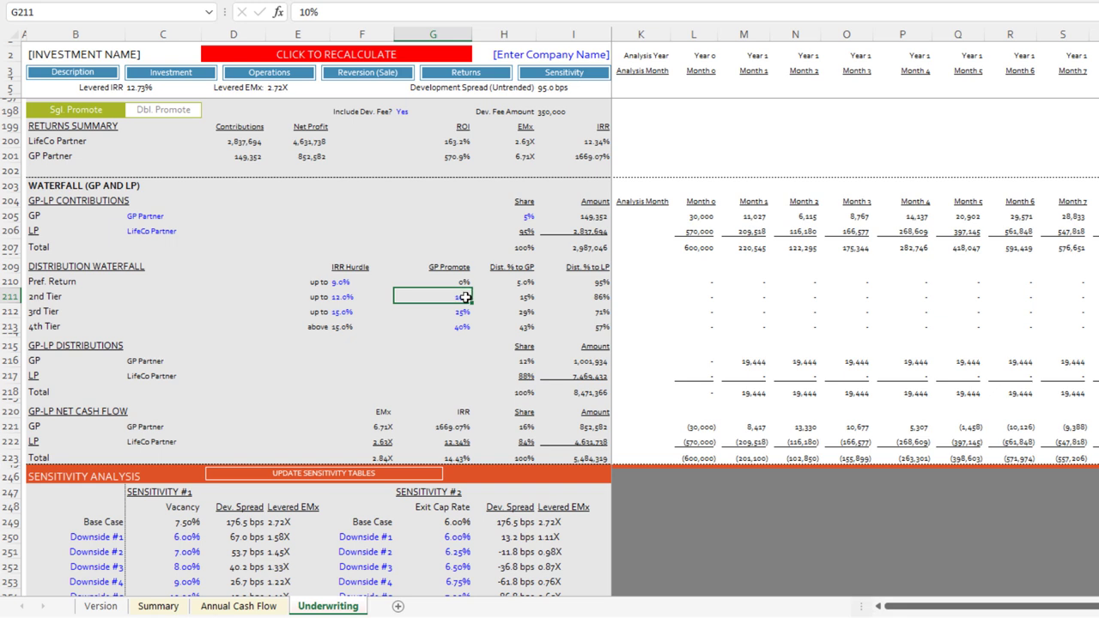
{"action": "left_click", "coordinate": [515, 232]}
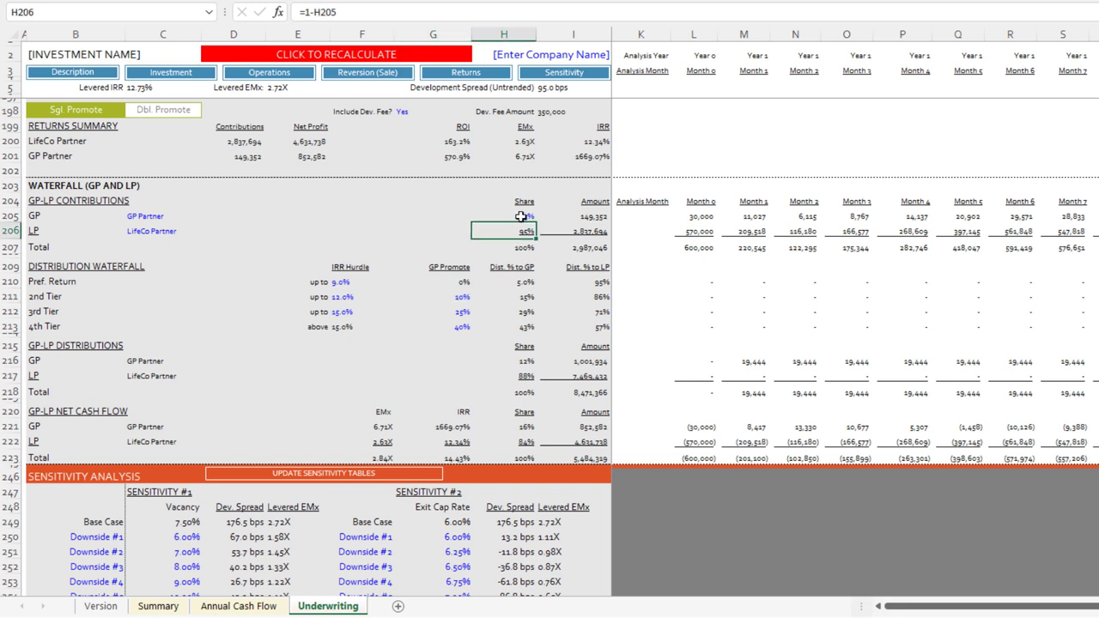
{"action": "left_click", "coordinate": [521, 217]}
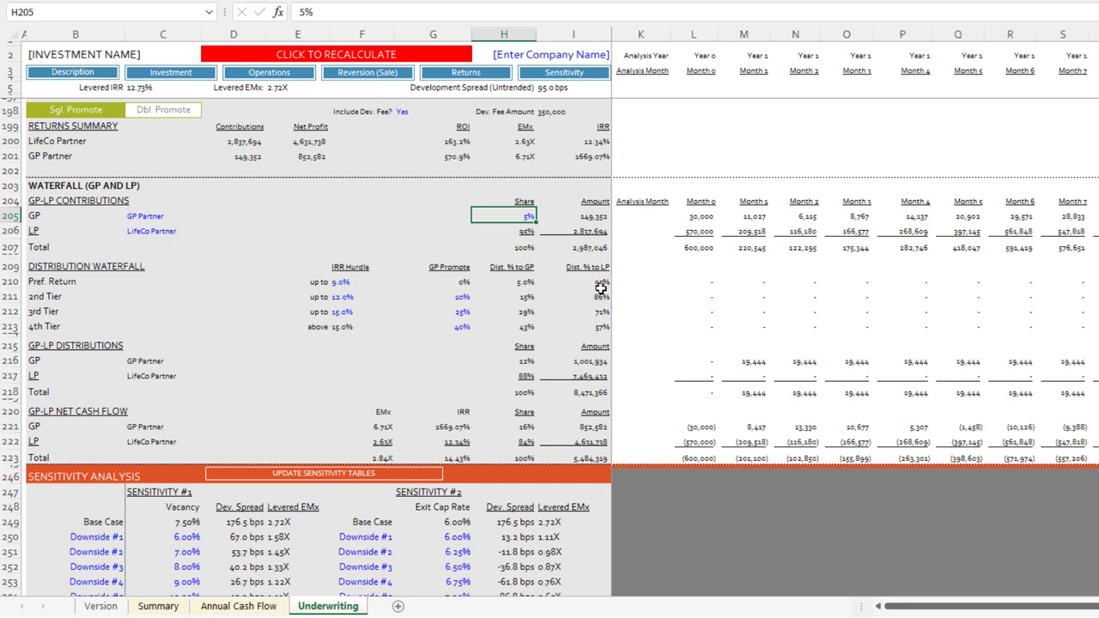
{"action": "left_click", "coordinate": [526, 299]}
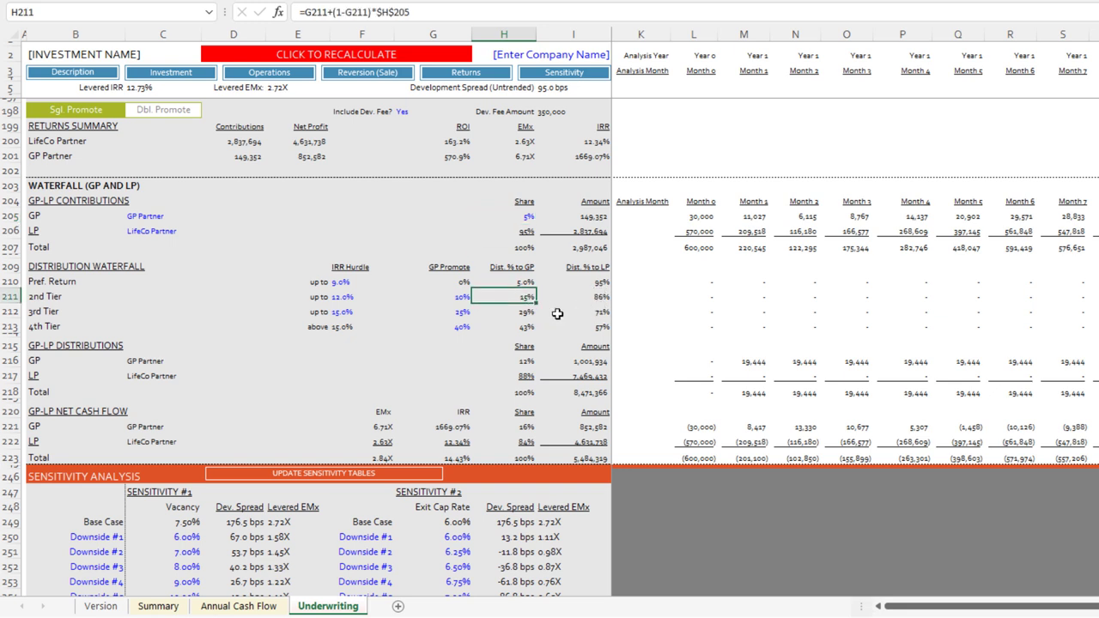
{"action": "left_click", "coordinate": [455, 301]}
{"action": "left_click", "coordinate": [523, 295]}
{"action": "left_click", "coordinate": [591, 301]}
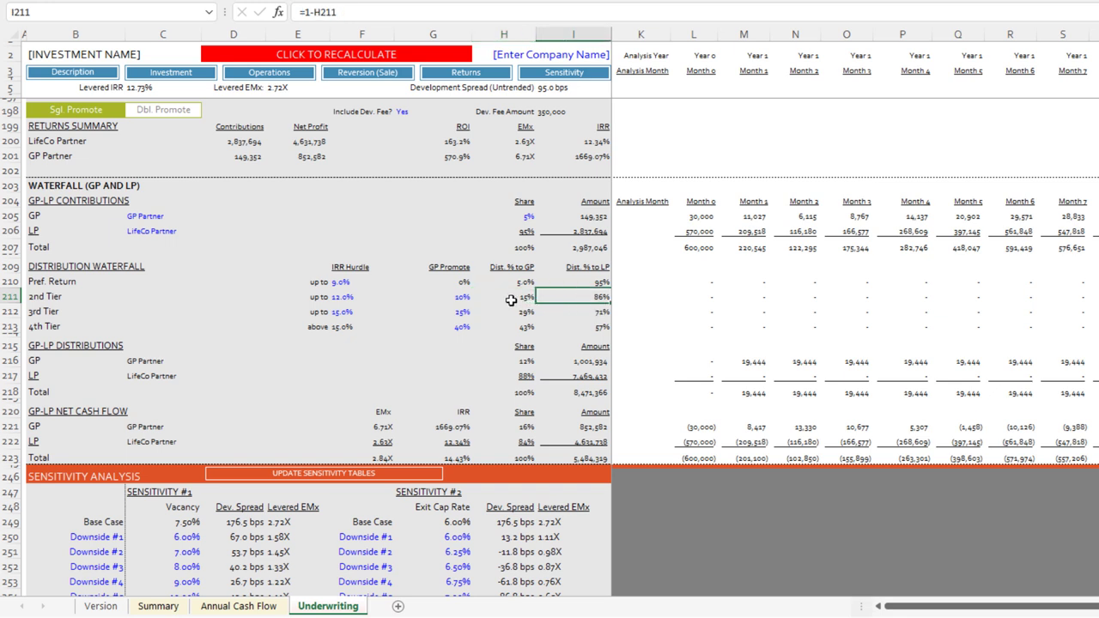
Step: Show all four tiers' distribution percentages to the GP and LP with two decimals and check the 2nd tier's split and hurdle
{"action": "left_click_drag", "start_coordinate": [520, 283], "coordinate": [585, 325]}
{"action": "key", "text": "alt+h+0"}
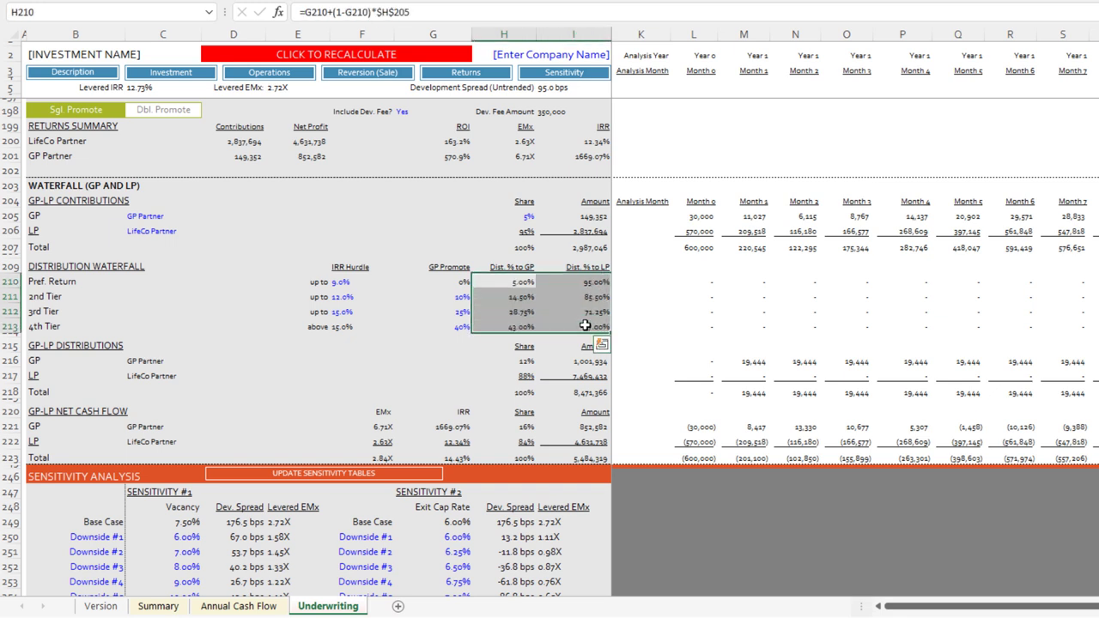
{"action": "left_click", "coordinate": [519, 297]}
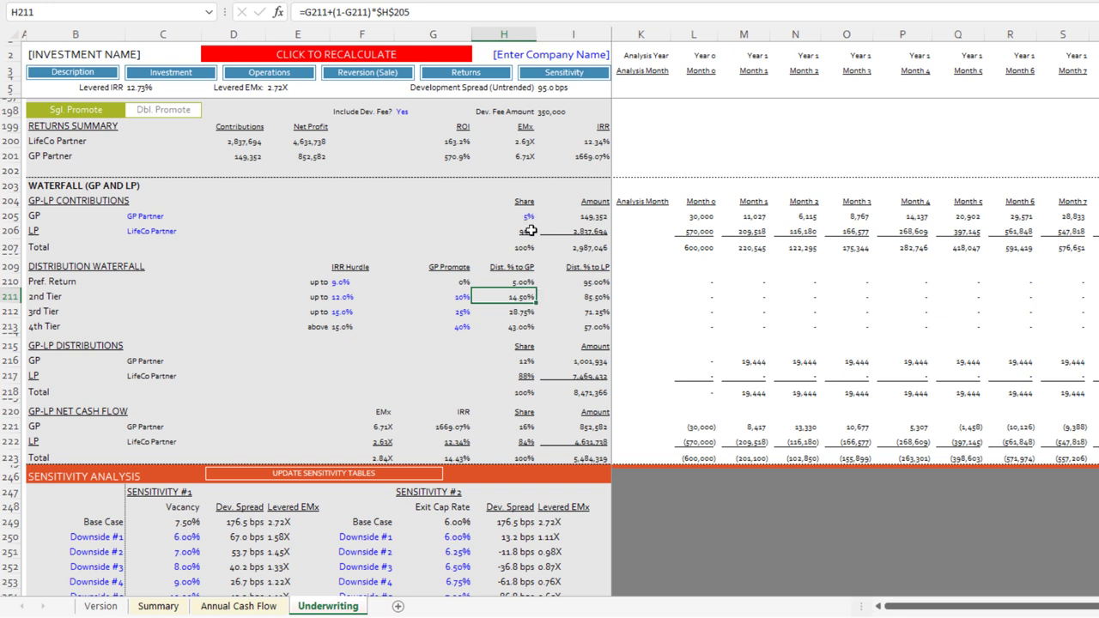
{"action": "left_click", "coordinate": [589, 296]}
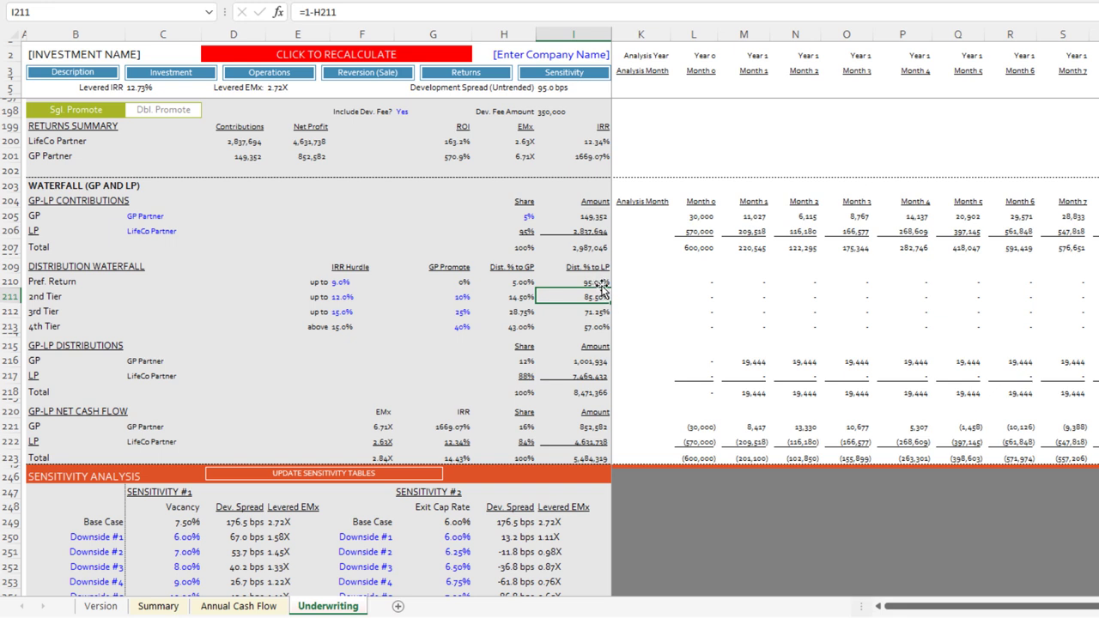
{"action": "left_click", "coordinate": [362, 298]}
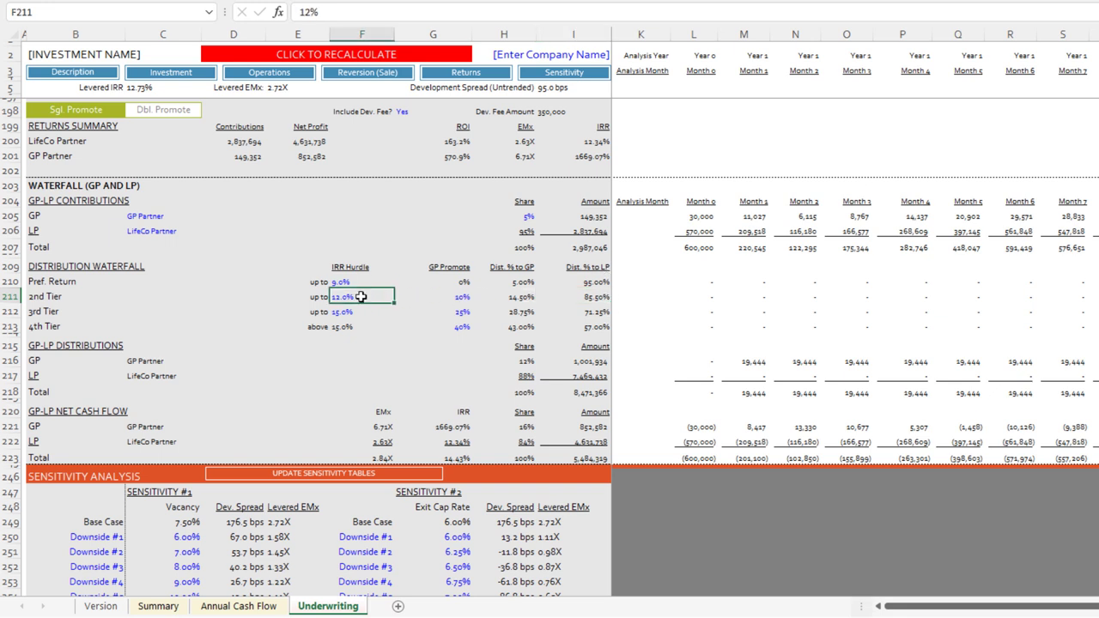
Step: Examine the 3rd tier's IRR hurdle, GP promote and GP-LP distribution split in relation to the contribution shares
{"action": "left_click", "coordinate": [520, 311]}
{"action": "left_click", "coordinate": [348, 312]}
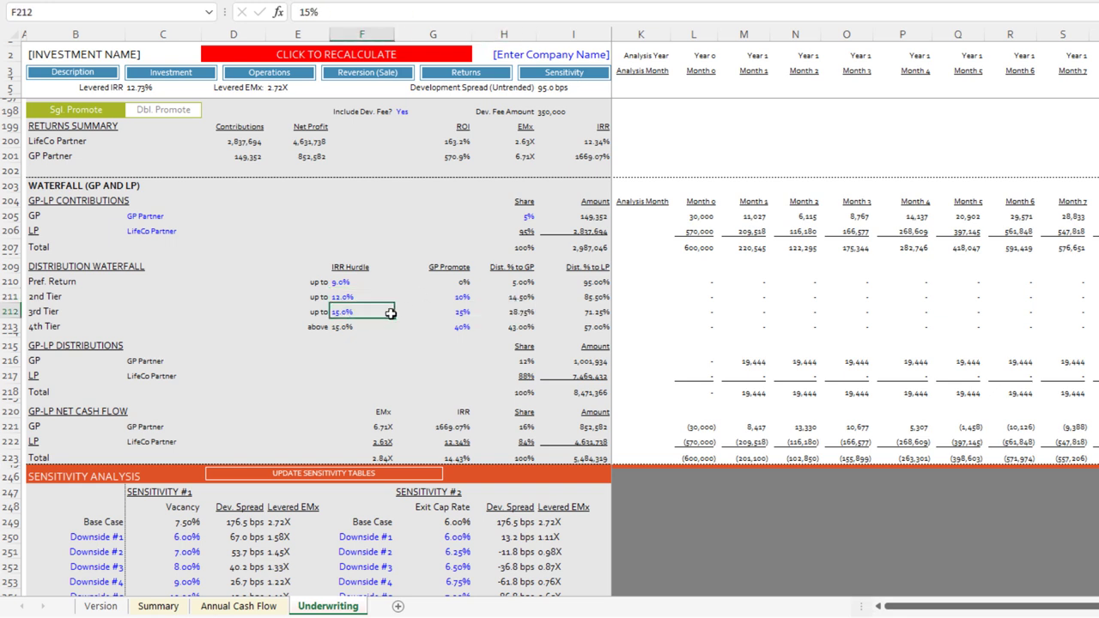
{"action": "left_click", "coordinate": [461, 312]}
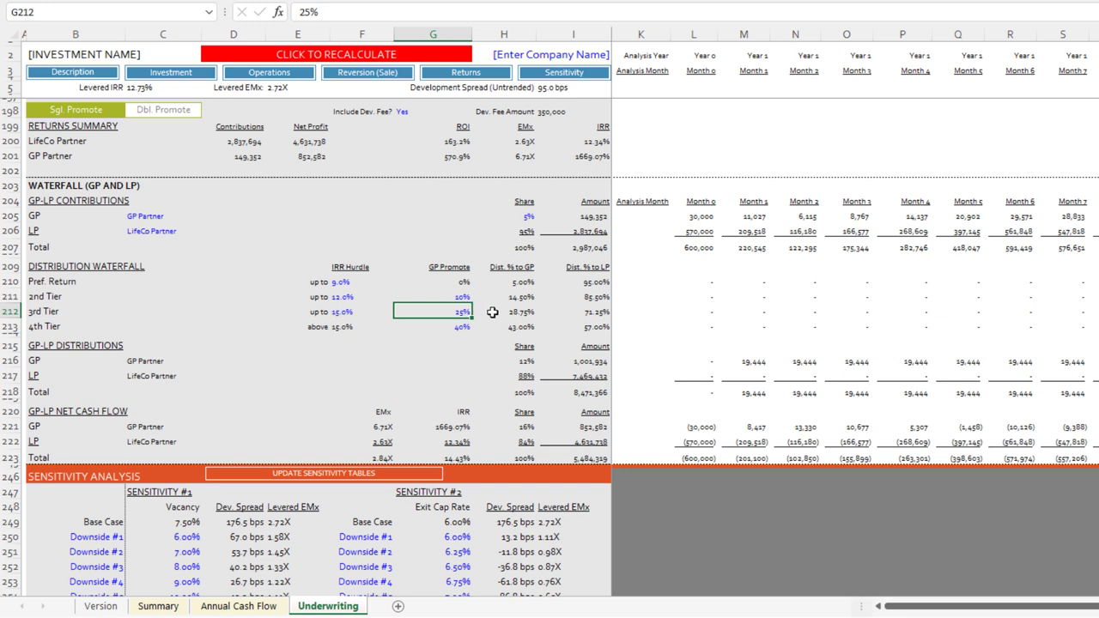
{"action": "left_click", "coordinate": [523, 216]}
{"action": "left_click", "coordinate": [526, 231]}
{"action": "left_click", "coordinate": [524, 313]}
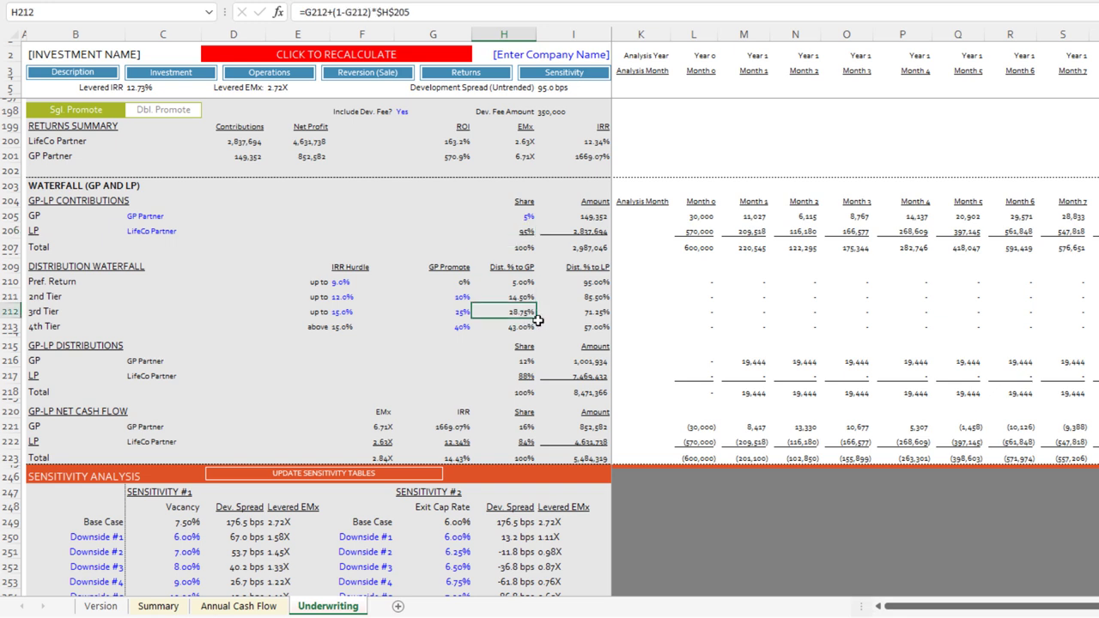
{"action": "left_click", "coordinate": [587, 312]}
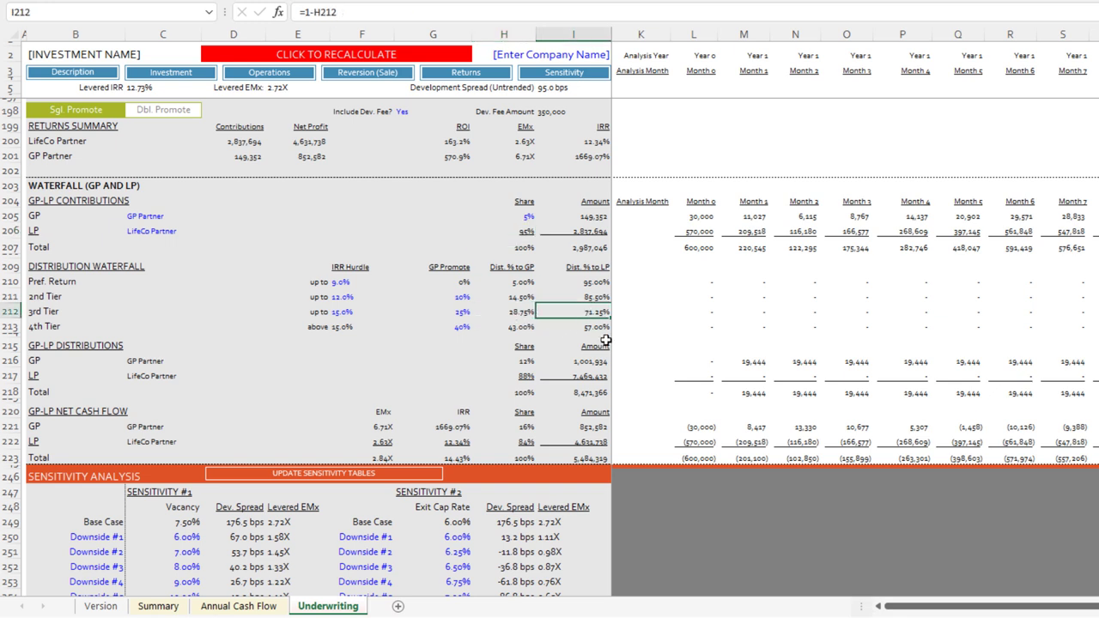
Step: Examine the 4th tier's GP promote and its distribution percentages to the GP and LP
{"action": "left_click", "coordinate": [462, 327]}
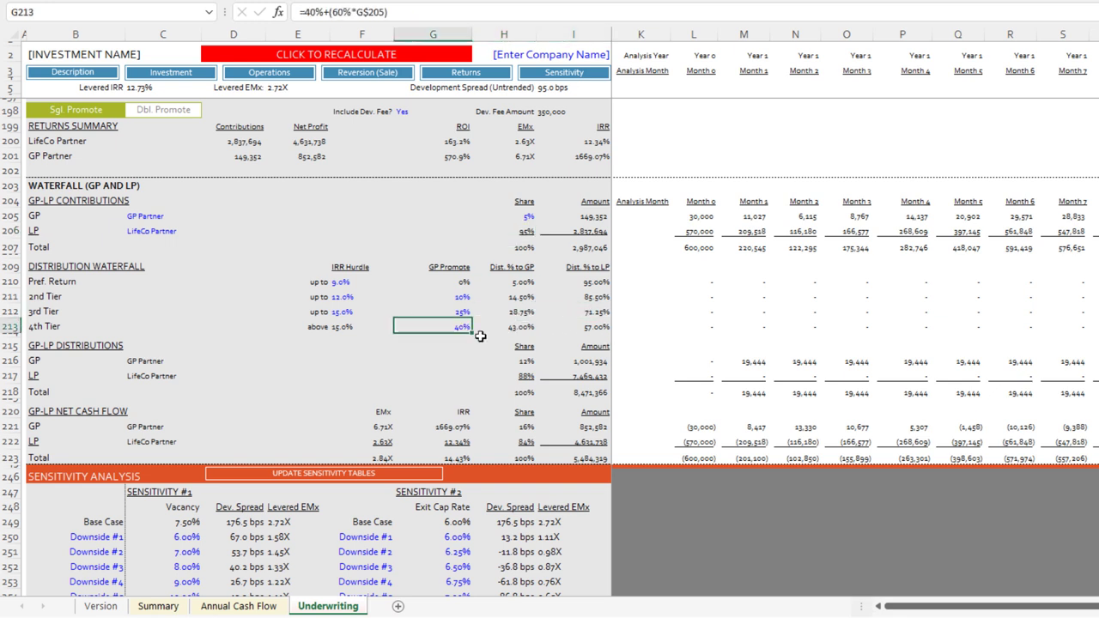
{"action": "left_click", "coordinate": [515, 327]}
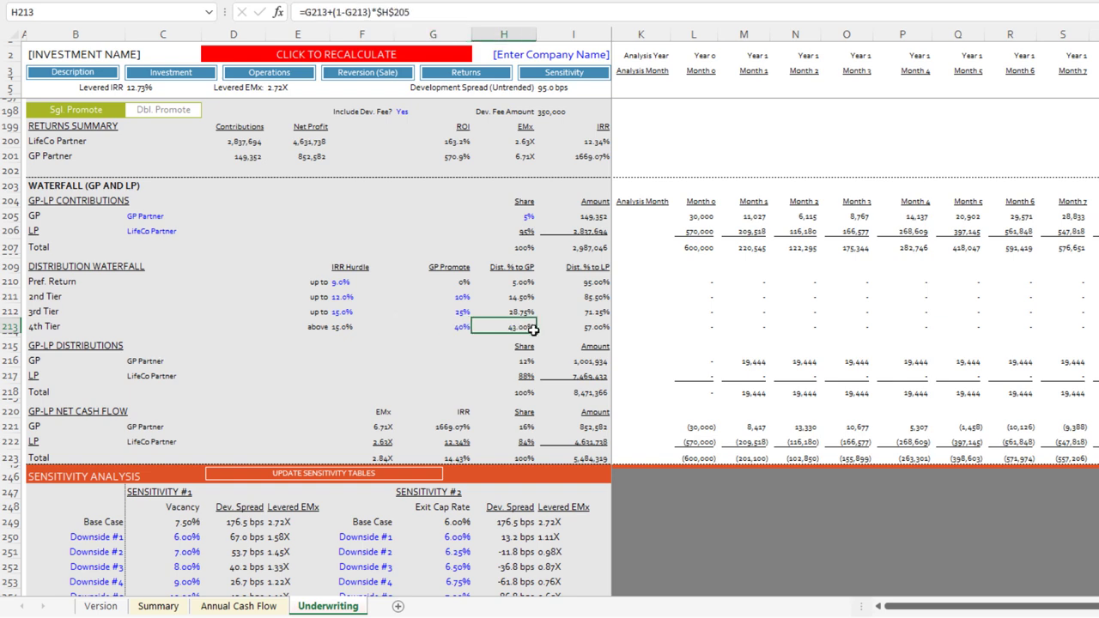
{"action": "left_click", "coordinate": [584, 330]}
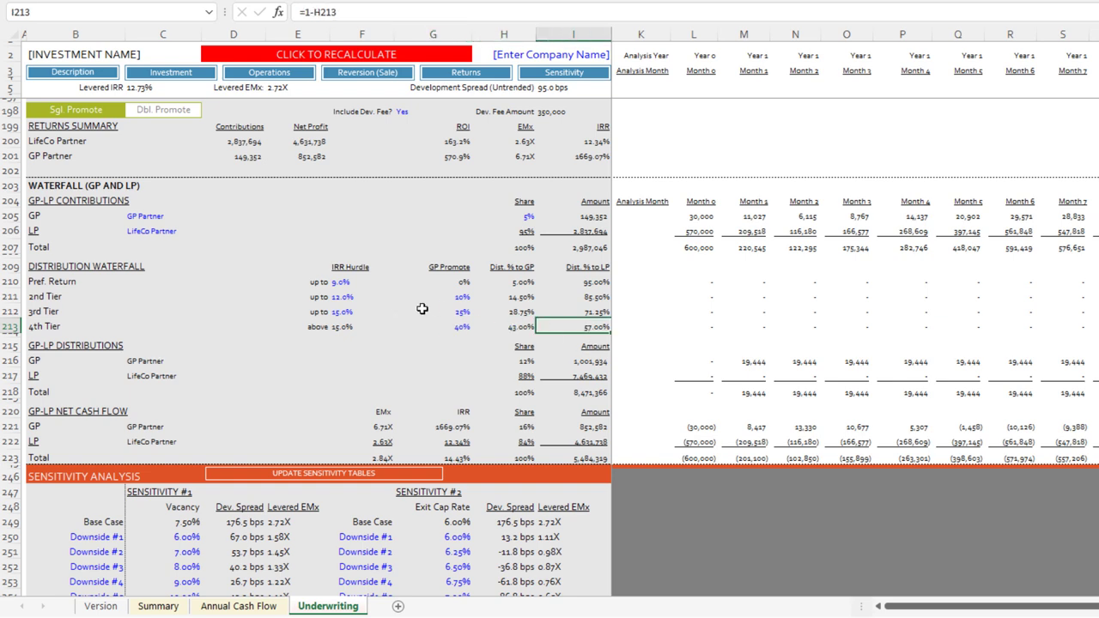
Step: Review the GP-LP distributions section, covering the GP and LP rows with their shares and amounts
{"action": "scroll", "coordinate": [233, 338], "scroll_direction": "down", "scroll_amount": 1}
{"action": "left_click_drag", "start_coordinate": [42, 311], "coordinate": [589, 352]}
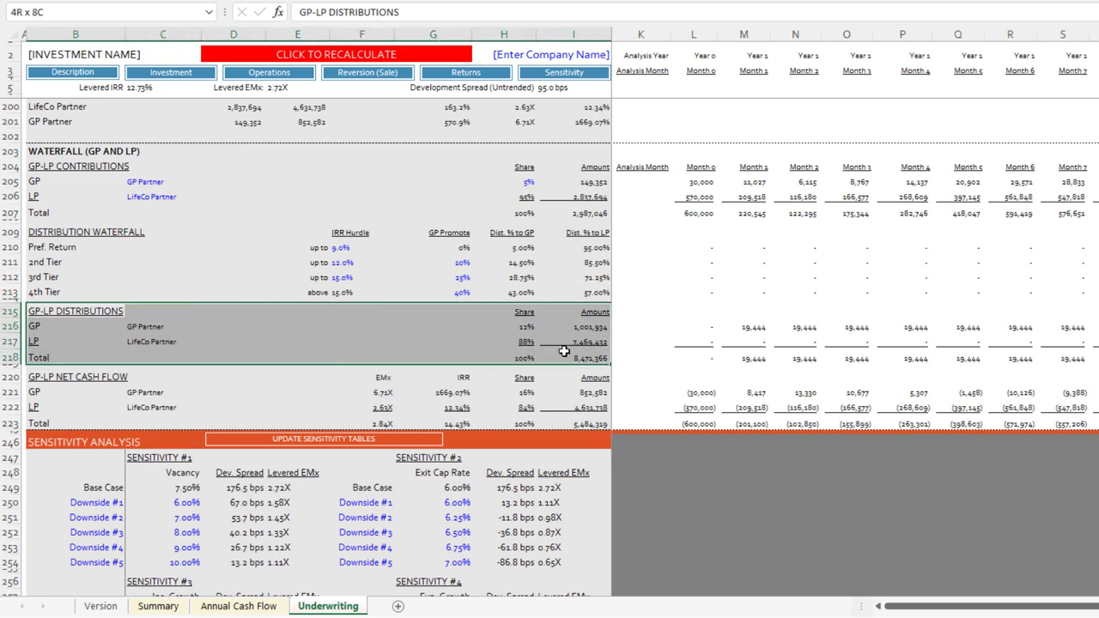
{"action": "left_click", "coordinate": [52, 327]}
{"action": "key", "text": "Down"}
{"action": "scroll", "coordinate": [77, 352], "scroll_direction": "down", "scroll_amount": 1}
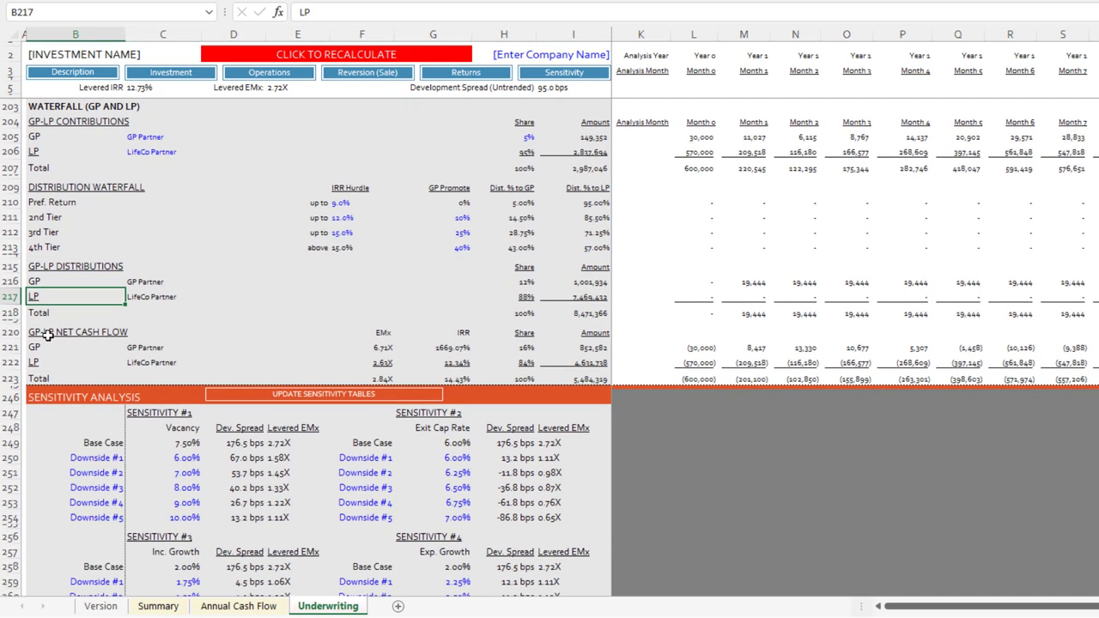
Step: Review the GP-LP net cash flow section and inspect the GP's IRR and equity multiple
{"action": "left_click_drag", "start_coordinate": [50, 334], "coordinate": [566, 379]}
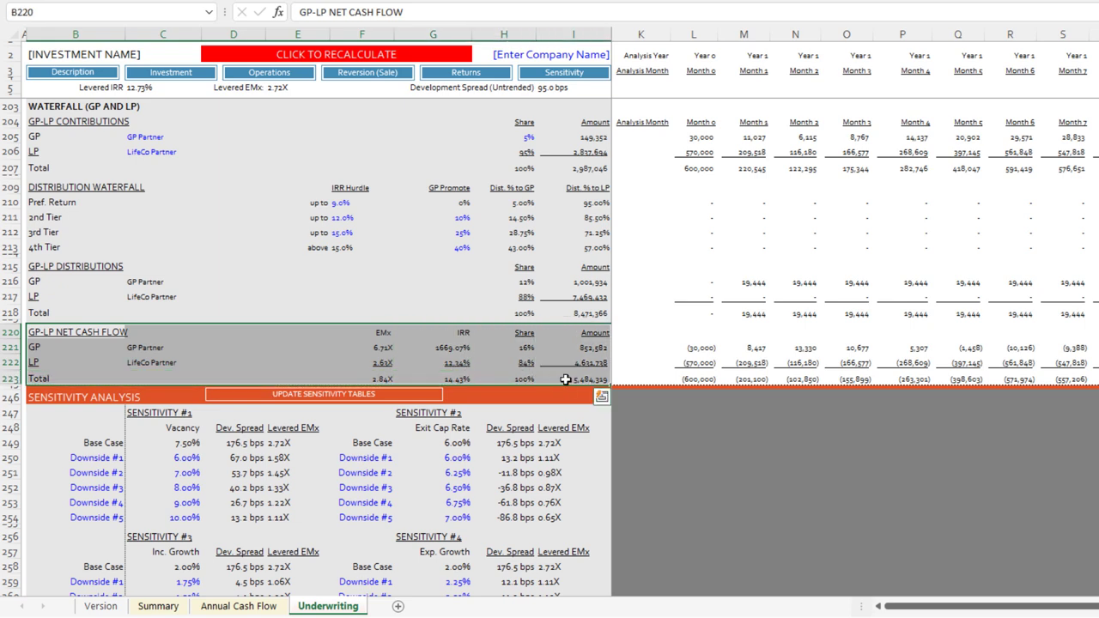
{"action": "left_click", "coordinate": [461, 352]}
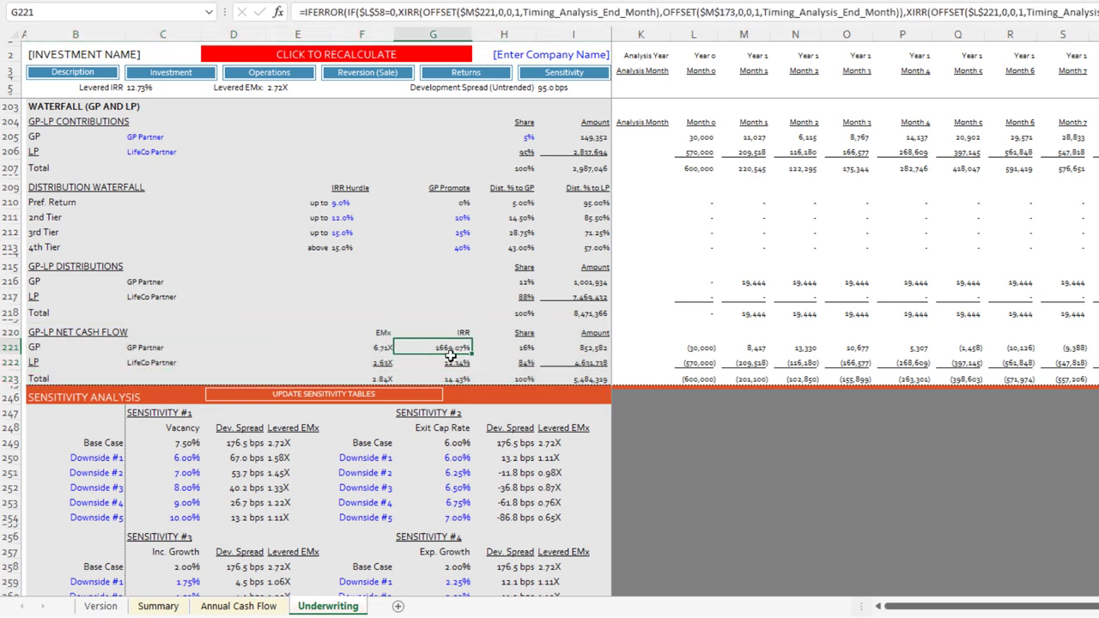
{"action": "left_click", "coordinate": [380, 347]}
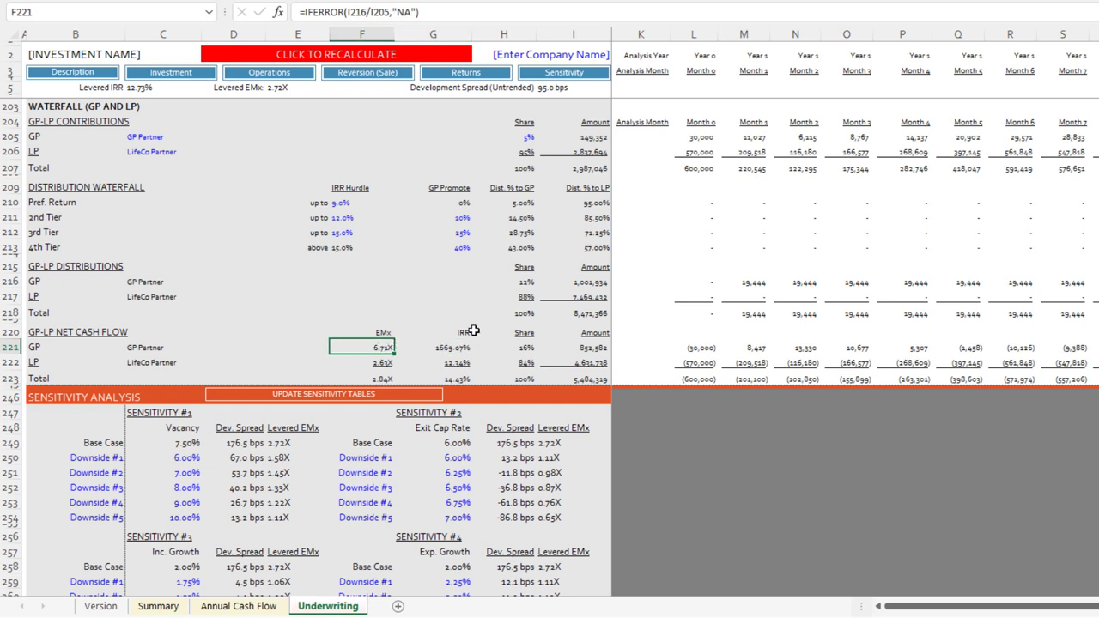
Step: Exclude the development fee from the partnership returns by setting Include Dev. Fee? to No
{"action": "scroll", "coordinate": [469, 333], "scroll_direction": "up", "scroll_amount": 2}
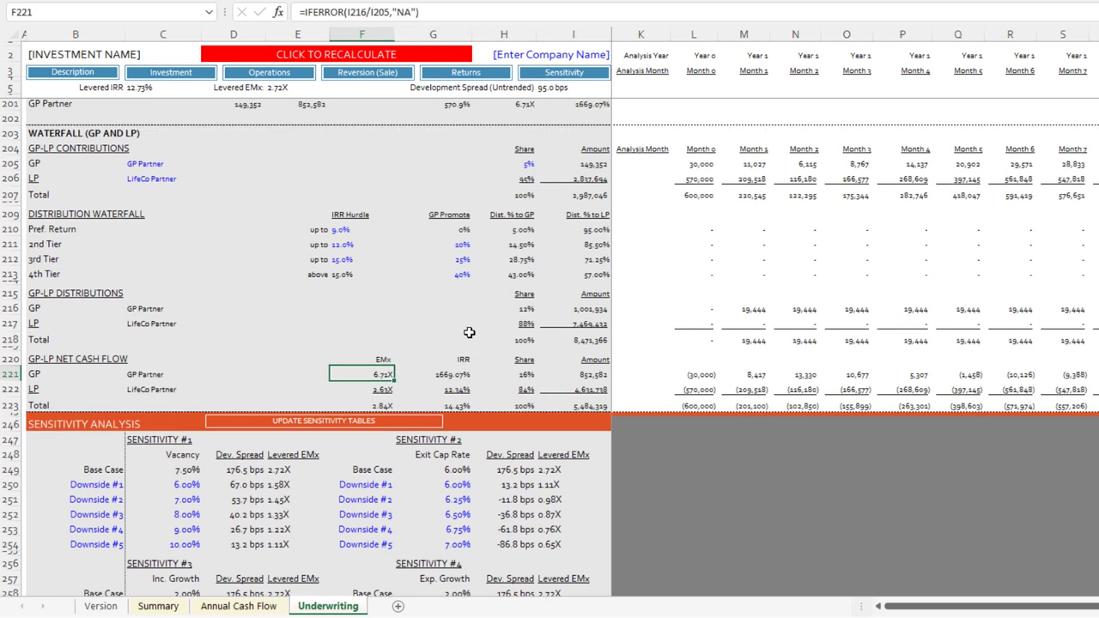
{"action": "left_click", "coordinate": [418, 112]}
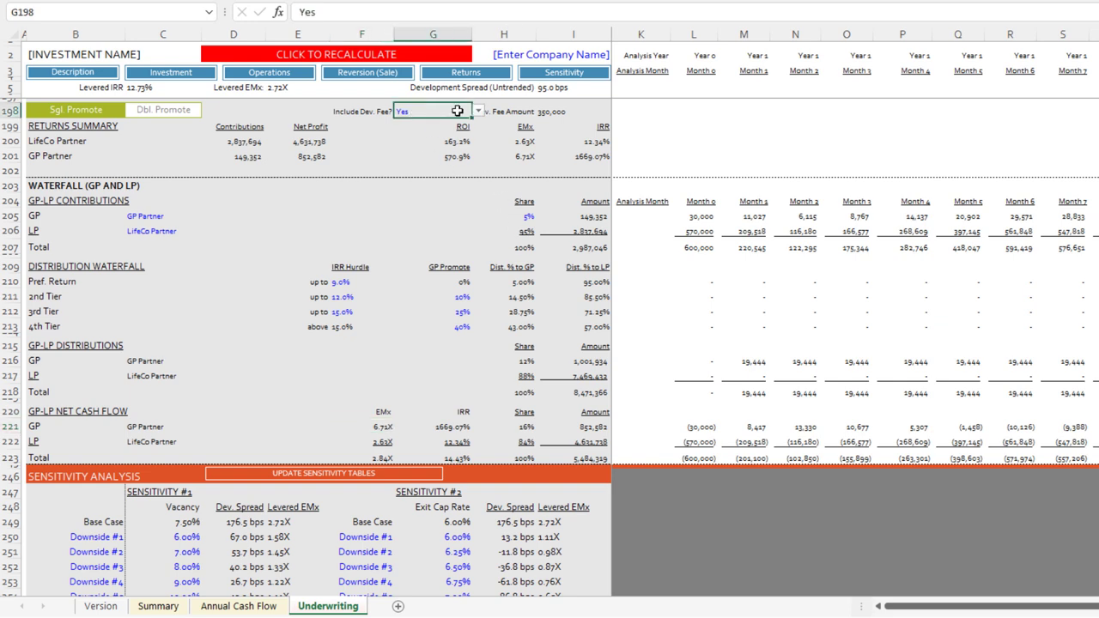
{"action": "left_click", "coordinate": [478, 111]}
{"action": "left_click", "coordinate": [470, 133]}
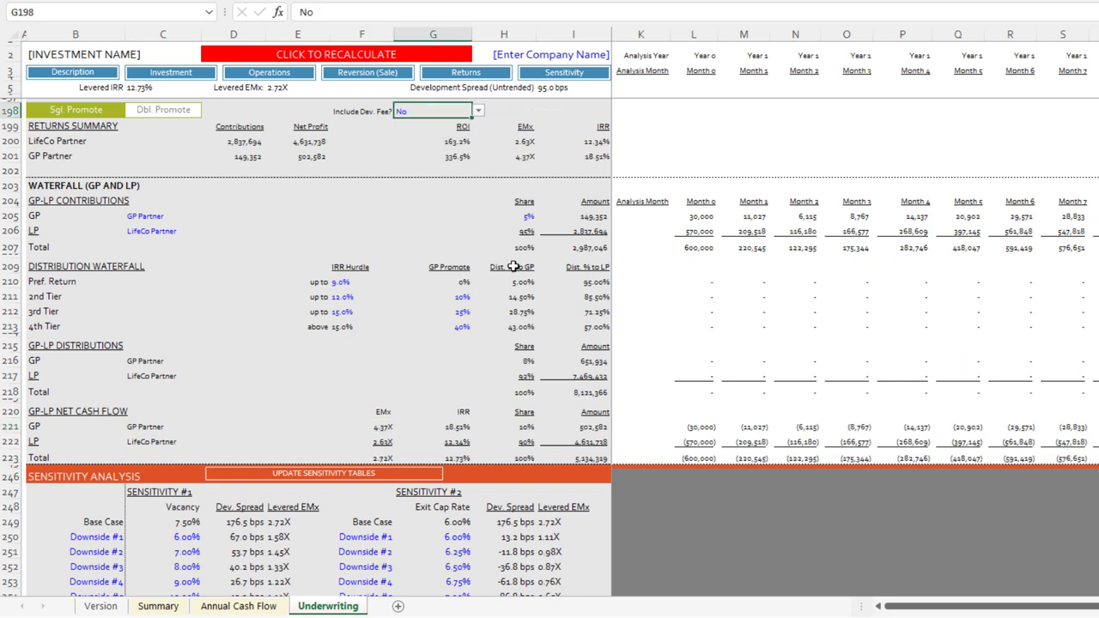
Step: Check the GP's IRR and equity multiple and the LP's IRR in the GP-LP net cash flow section
{"action": "scroll", "coordinate": [505, 292], "scroll_direction": "down", "scroll_amount": 3}
{"action": "left_click", "coordinate": [465, 308]}
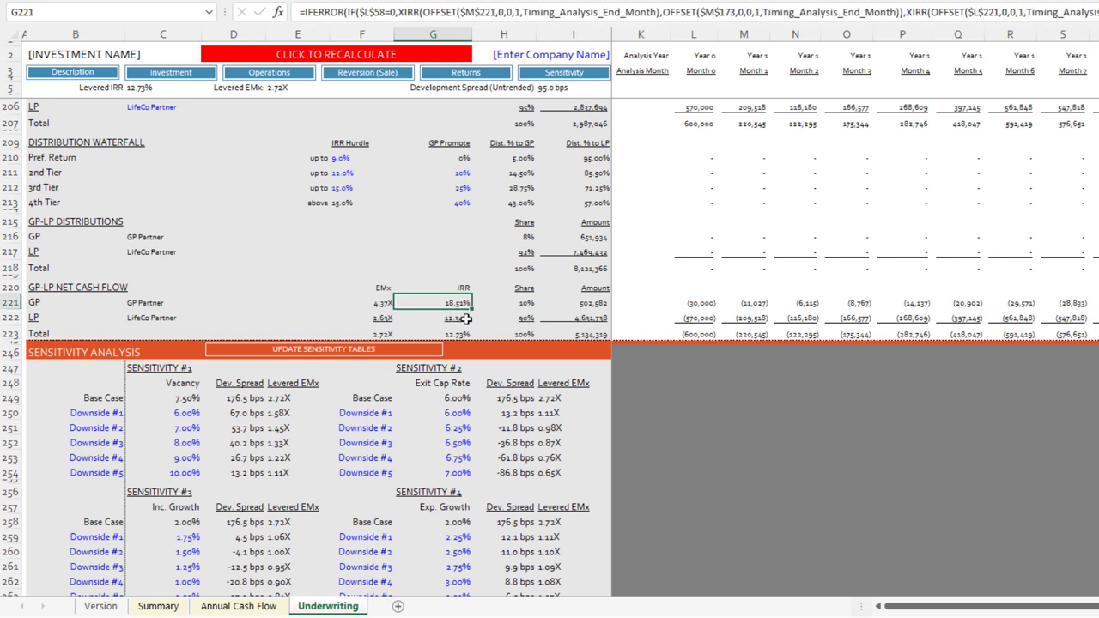
{"action": "left_click", "coordinate": [464, 319]}
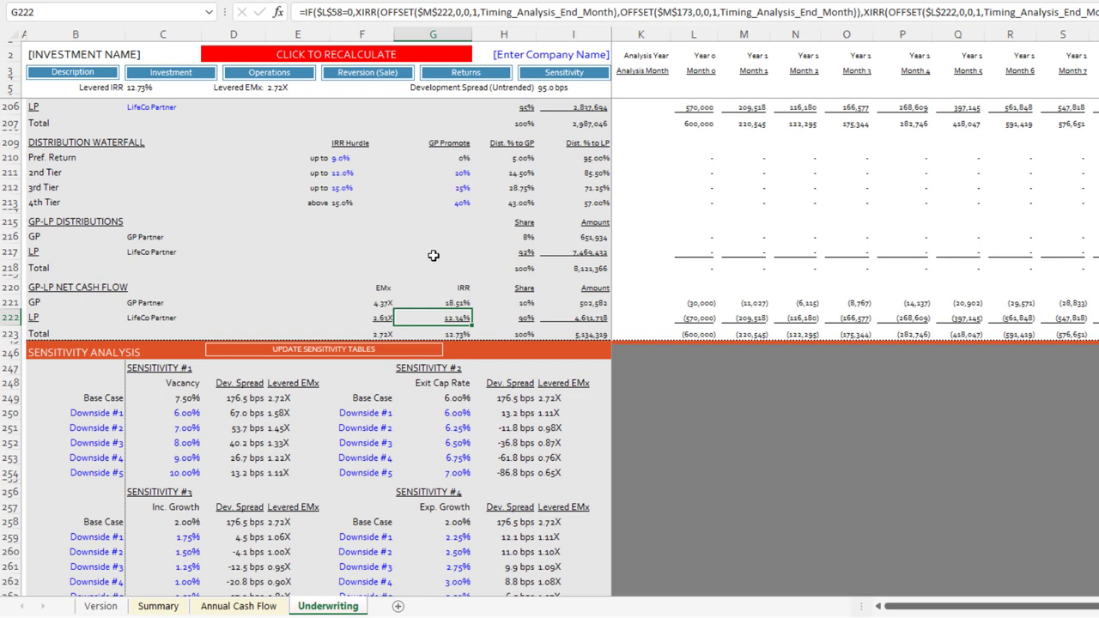
{"action": "left_click", "coordinate": [387, 304]}
{"action": "left_click", "coordinate": [440, 304]}
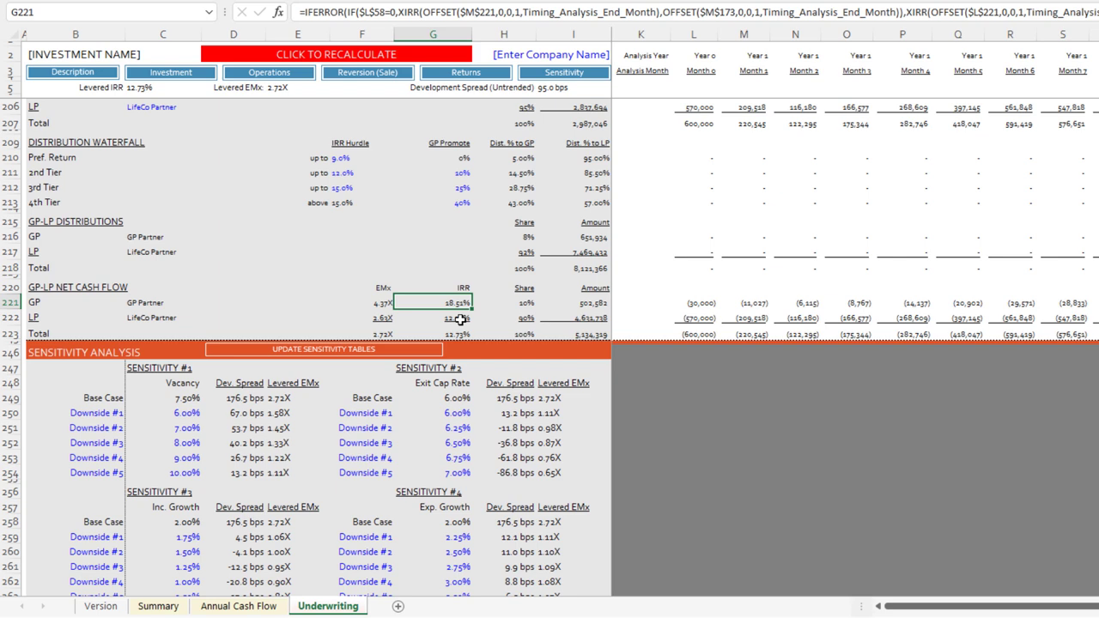
Step: Check the LP's IRR and switch the partnership-level cash flows to the double promote structure
{"action": "left_click", "coordinate": [461, 318]}
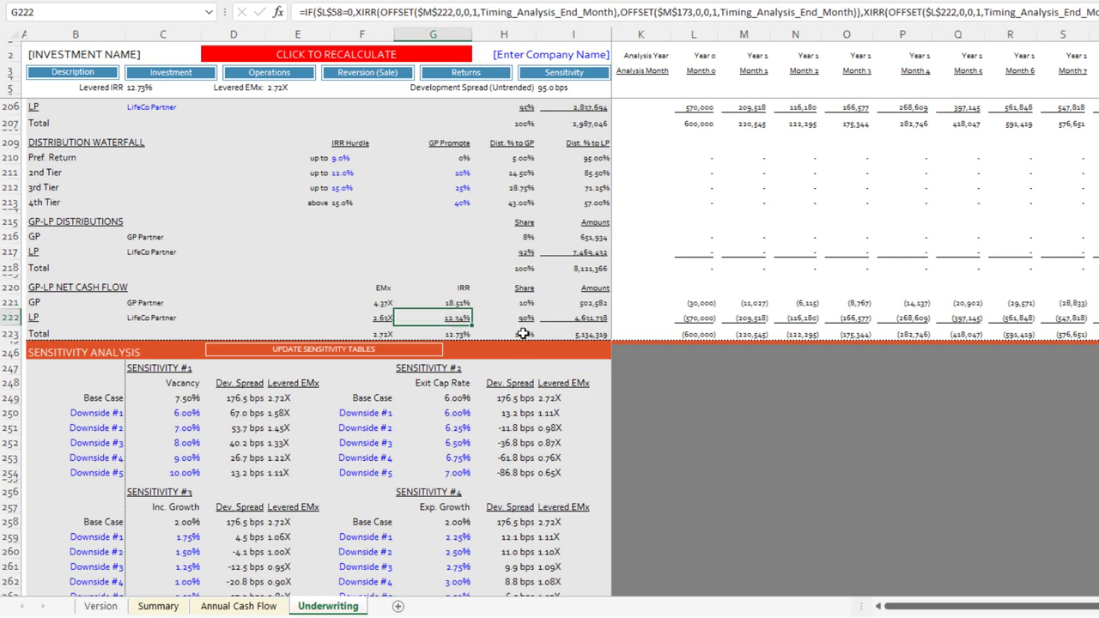
{"action": "scroll", "coordinate": [518, 309], "scroll_direction": "up", "scroll_amount": 4}
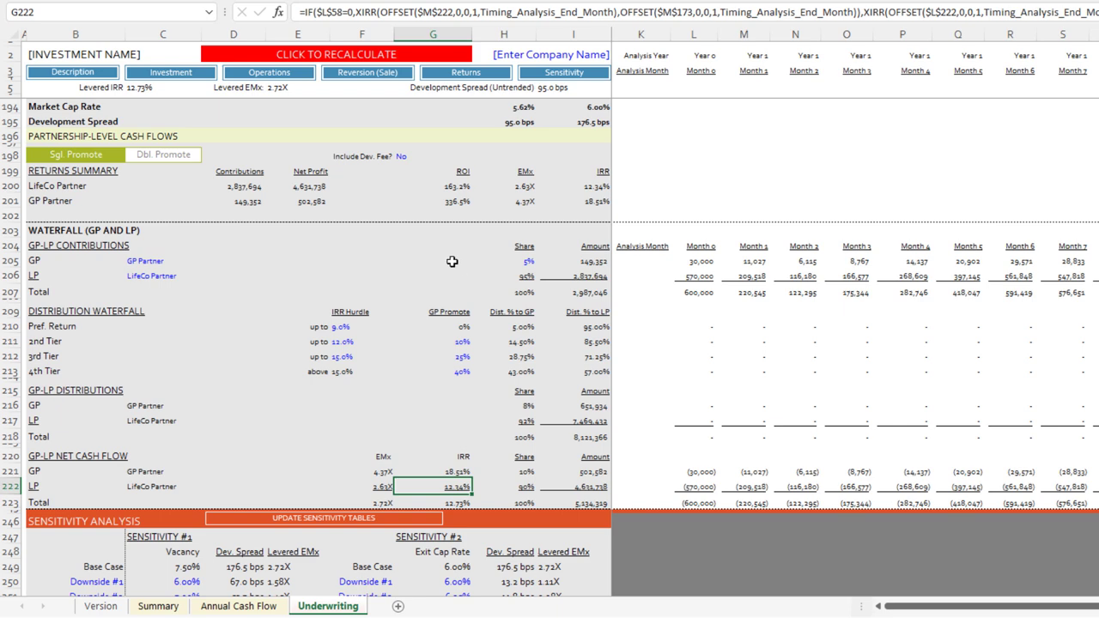
{"action": "left_click", "coordinate": [165, 158]}
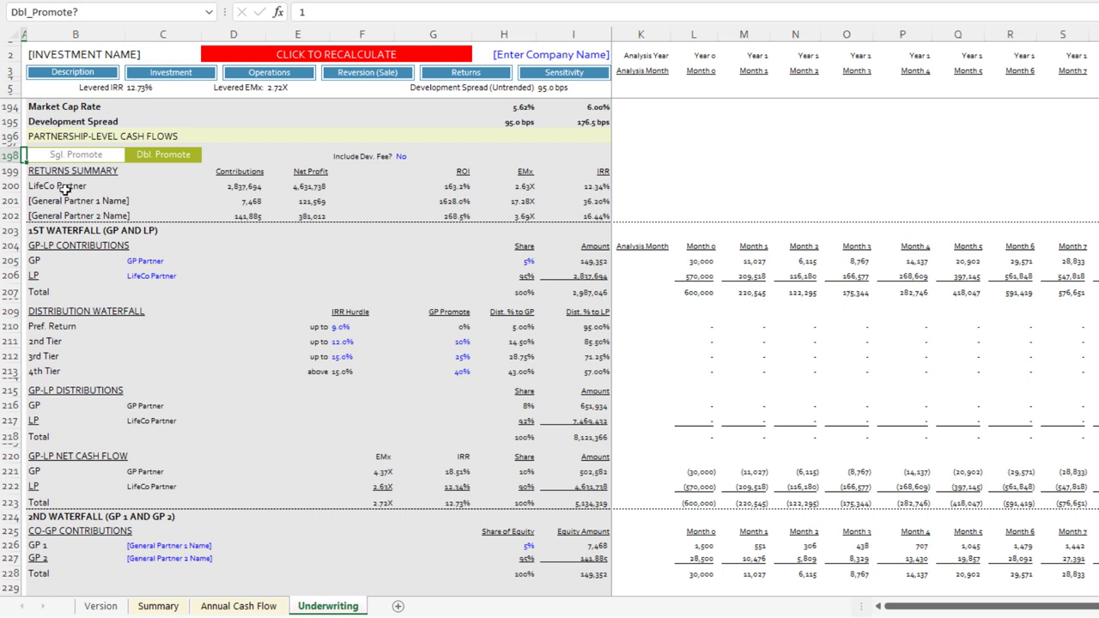
Step: Review the returns summary rows for the LifeCo Partner and the two general partners
{"action": "left_click_drag", "start_coordinate": [65, 190], "coordinate": [572, 221]}
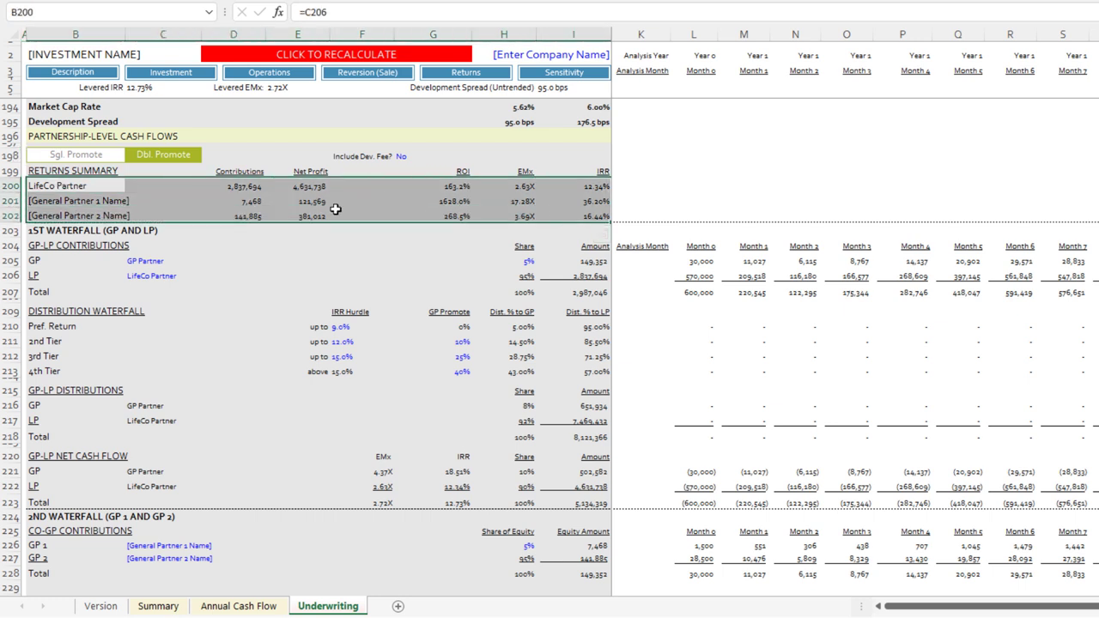
{"action": "left_click", "coordinate": [76, 187]}
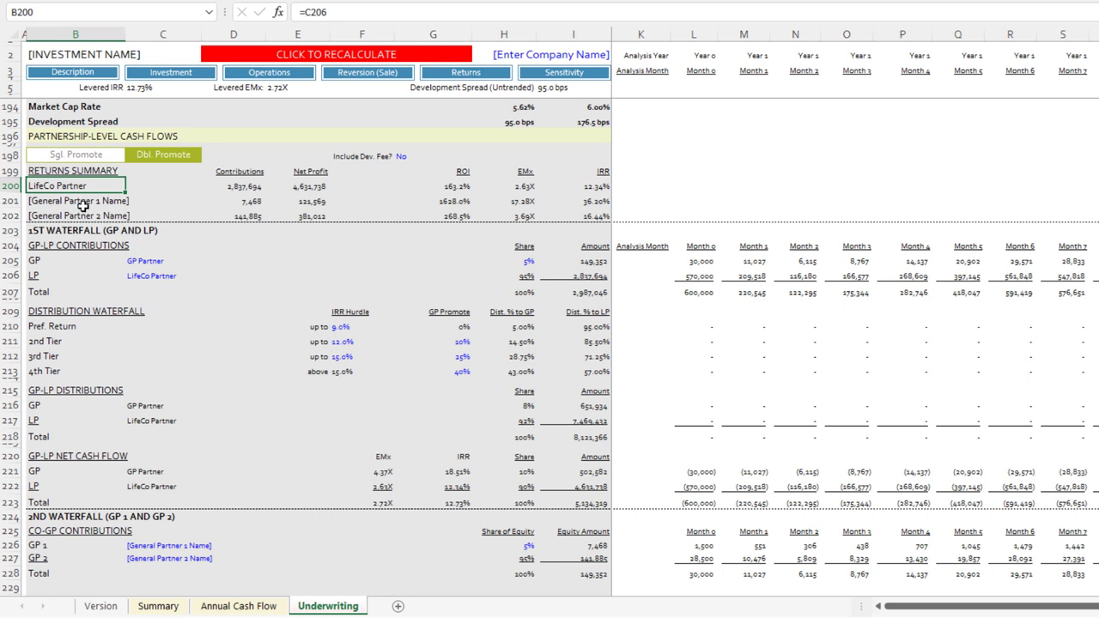
{"action": "left_click", "coordinate": [82, 204]}
{"action": "left_click", "coordinate": [81, 211]}
{"action": "left_click", "coordinate": [85, 200]}
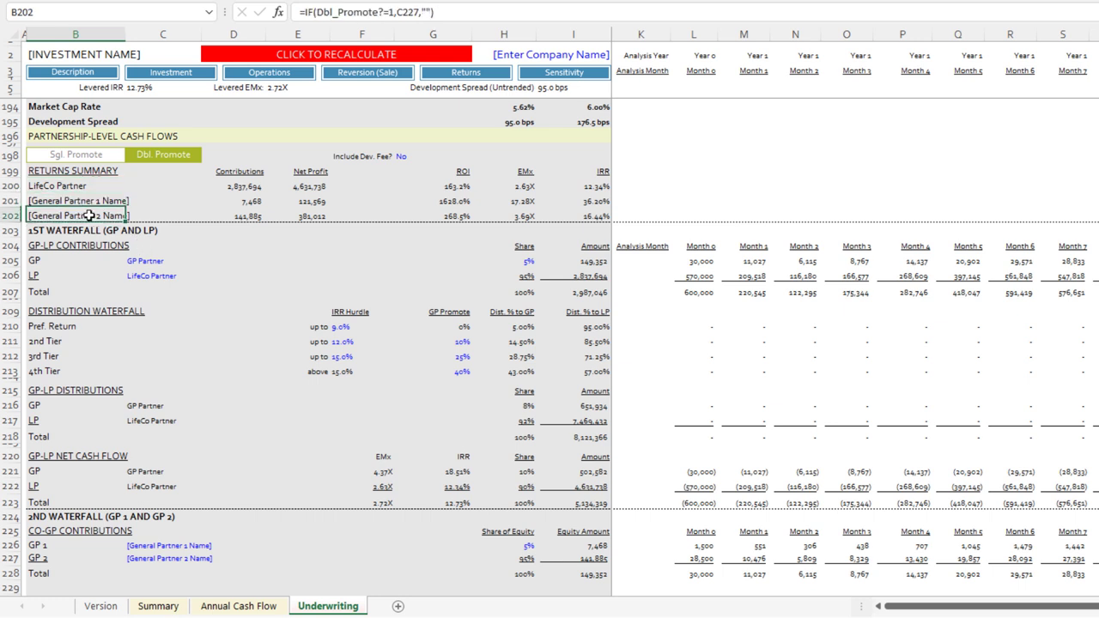
{"action": "left_click", "coordinate": [88, 211]}
Step: Name the two co-GP contributors in the second waterfall GP 1 and GP Investors
{"action": "scroll", "coordinate": [150, 225], "scroll_direction": "down", "scroll_amount": 1}
{"action": "left_click", "coordinate": [149, 217]}
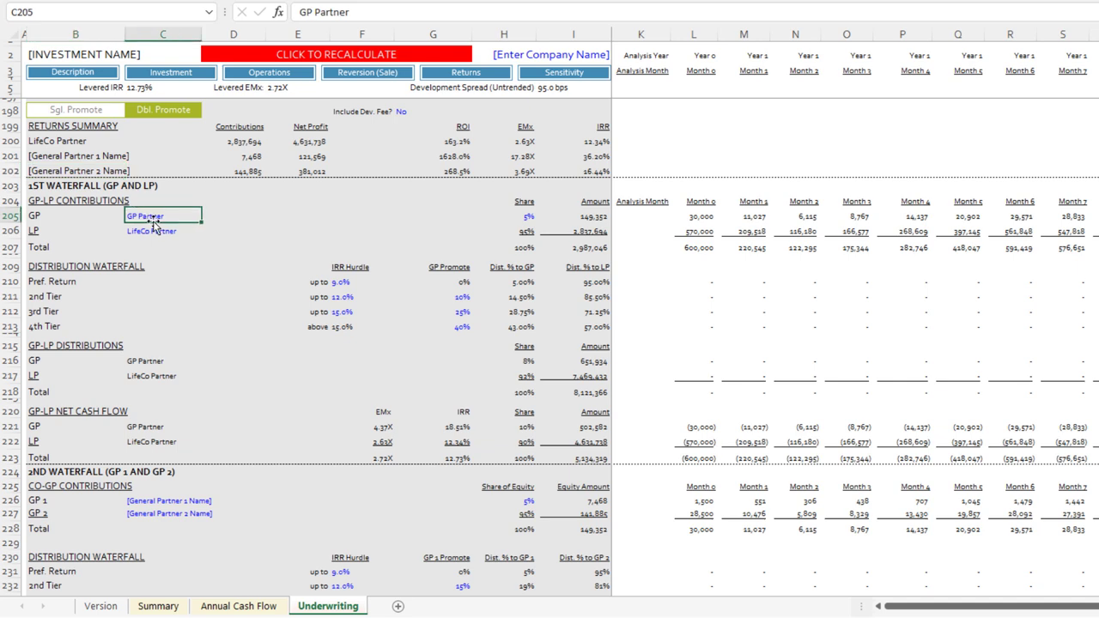
{"action": "scroll", "coordinate": [158, 218], "scroll_direction": "down", "scroll_amount": 7}
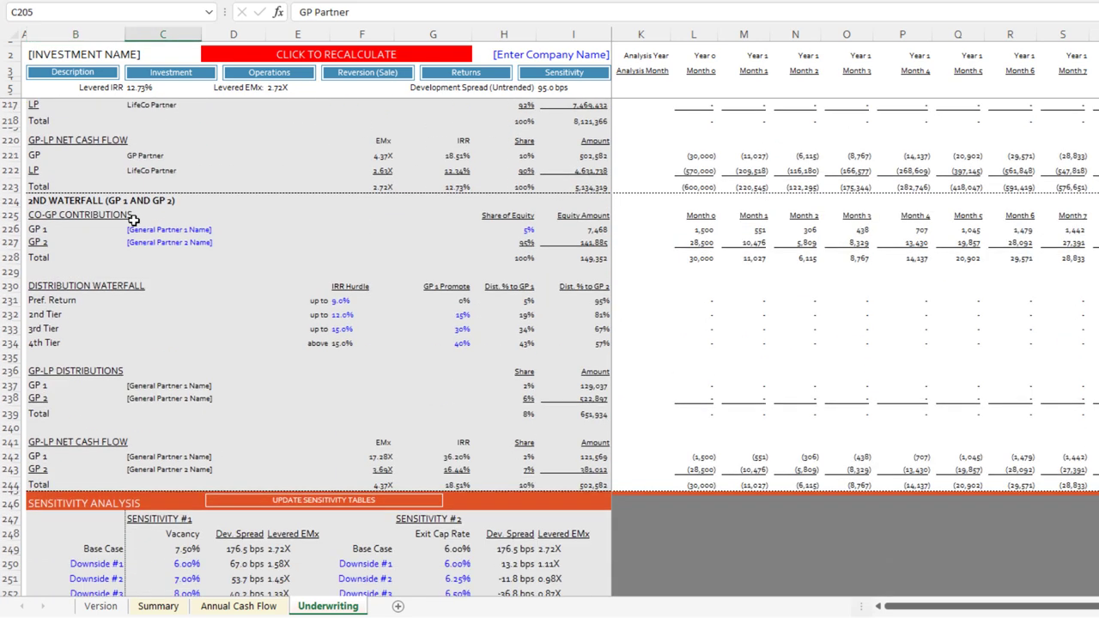
{"action": "left_click", "coordinate": [169, 217]}
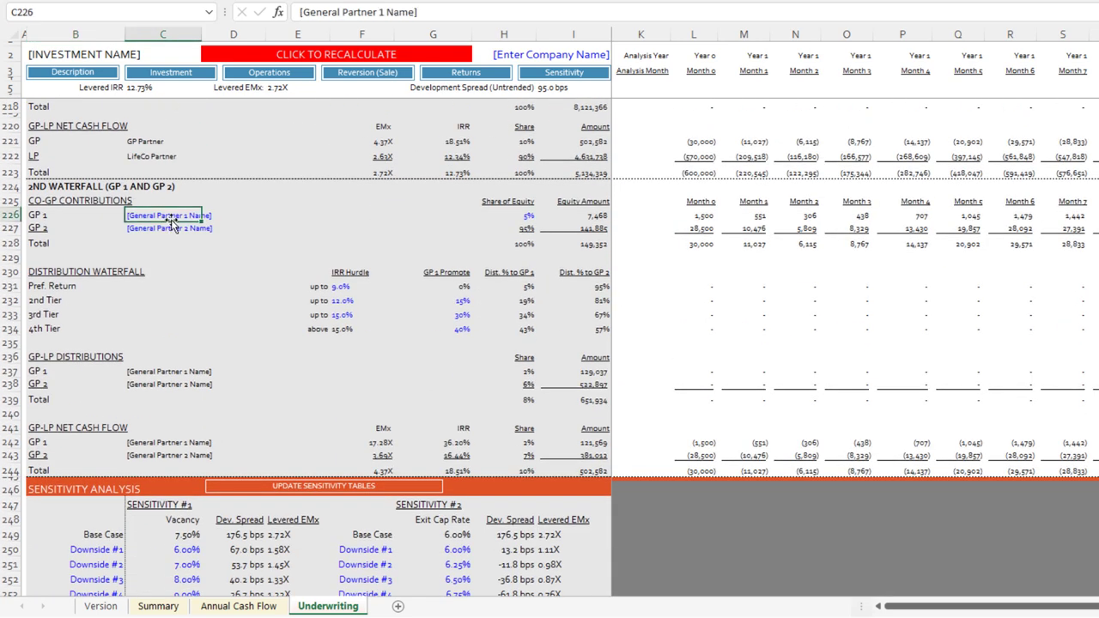
{"action": "type", "text": "GP"}
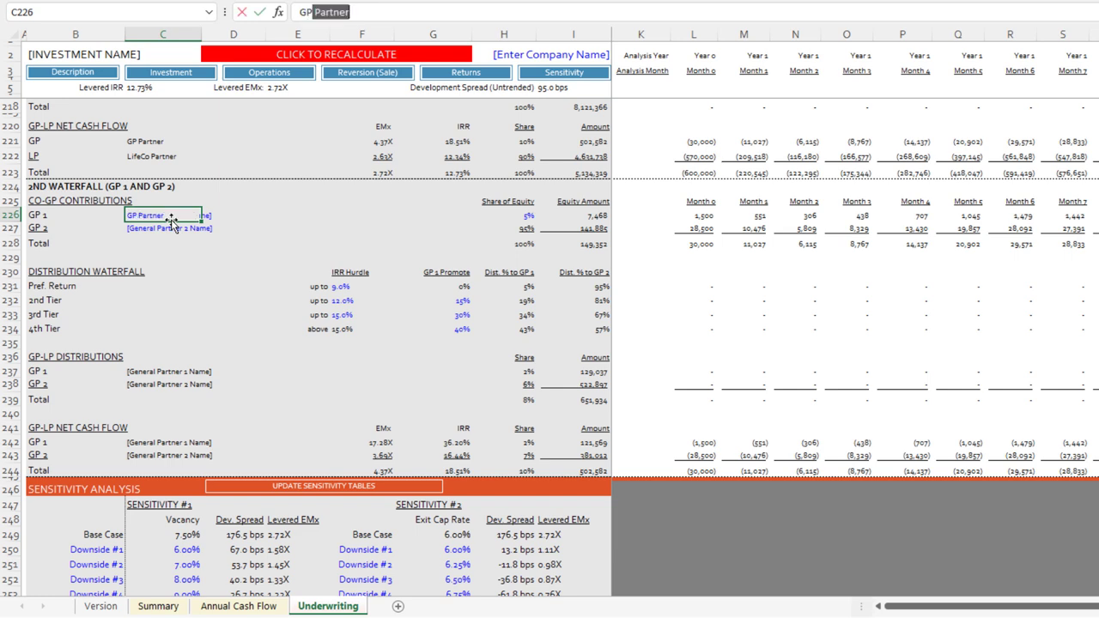
{"action": "type", "text": " 1"}
{"action": "key", "text": "Return"}
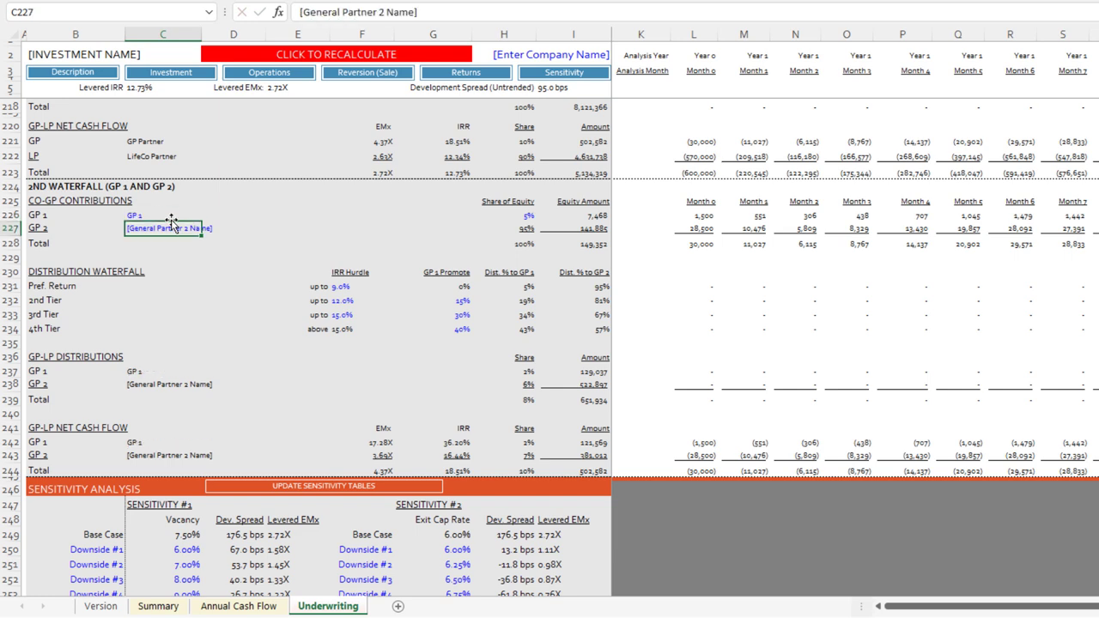
{"action": "type", "text": "GP Investors"}
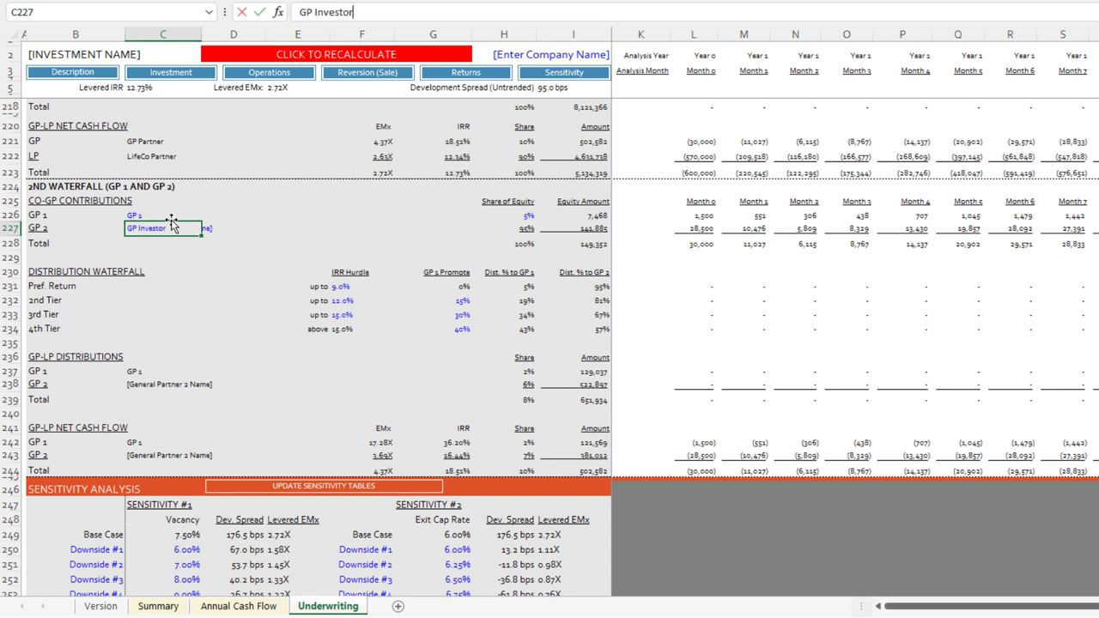
{"action": "key", "text": "Return"}
Step: Check the GP's contribution share and amount in the first waterfall against the second waterfall's co-GP contributions
{"action": "key", "text": "Up"}
{"action": "key", "text": "Right"}
{"action": "key", "text": "Right"}
{"action": "key", "text": "Right"}
{"action": "key", "text": "Right"}
{"action": "key", "text": "Up"}
{"action": "key", "text": "Up"}
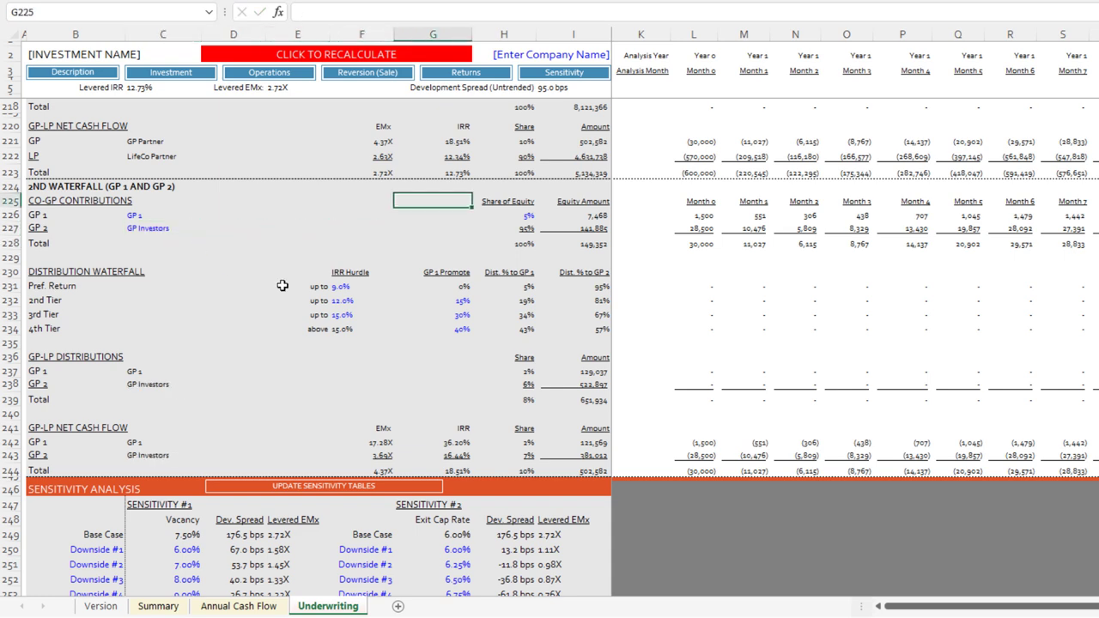
{"action": "scroll", "coordinate": [420, 351], "scroll_direction": "up", "scroll_amount": 7}
{"action": "left_click", "coordinate": [520, 219]}
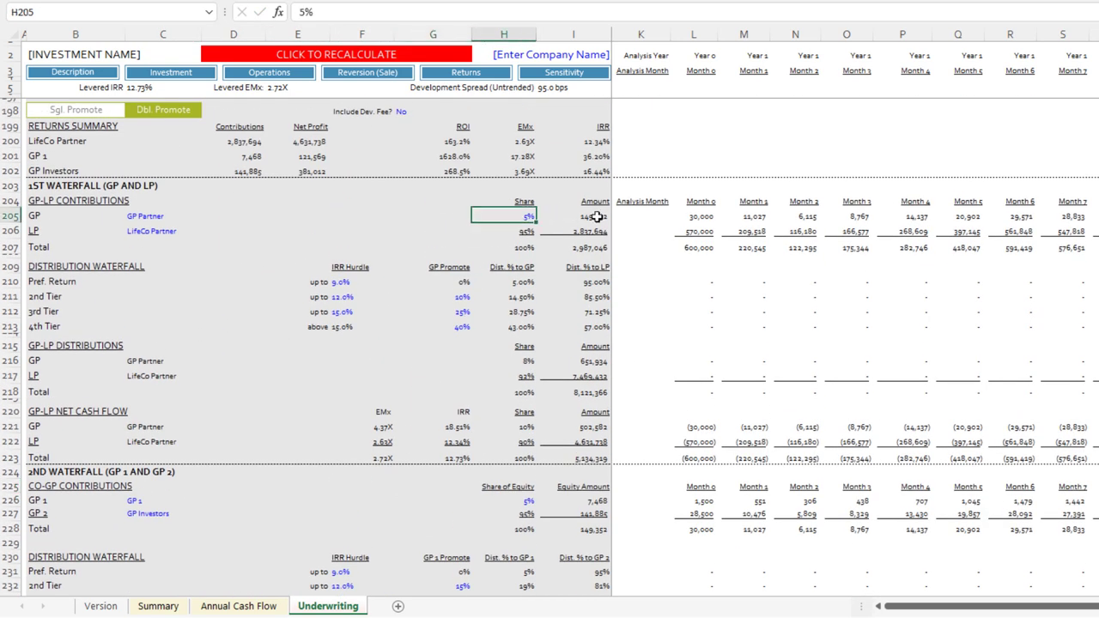
{"action": "left_click", "coordinate": [548, 218]}
{"action": "scroll", "coordinate": [558, 225], "scroll_direction": "down", "scroll_amount": 7}
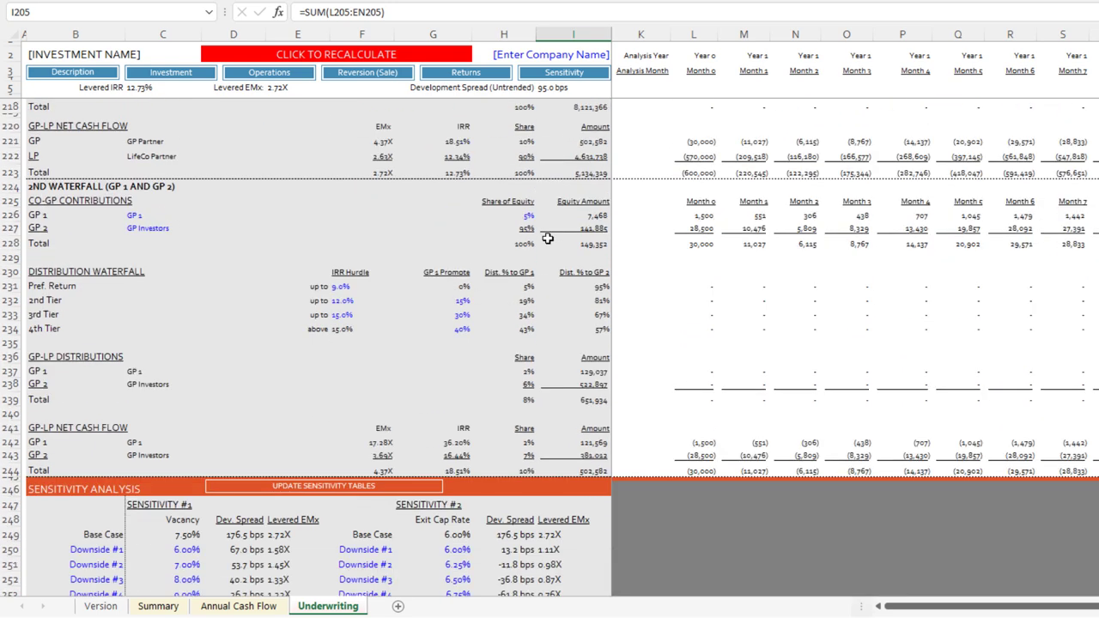
Step: Set GP 1's share of equity in the co-GP contributions to 20% and check the GP 2 share
{"action": "left_click", "coordinate": [522, 217]}
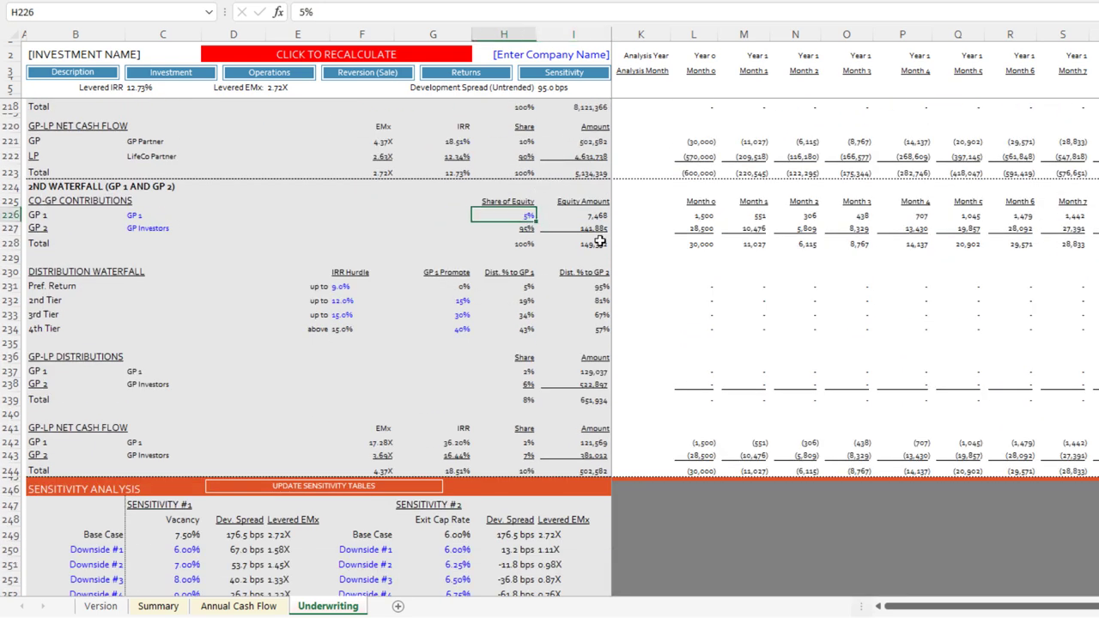
{"action": "type", "text": "20%"}
{"action": "key", "text": "Return"}
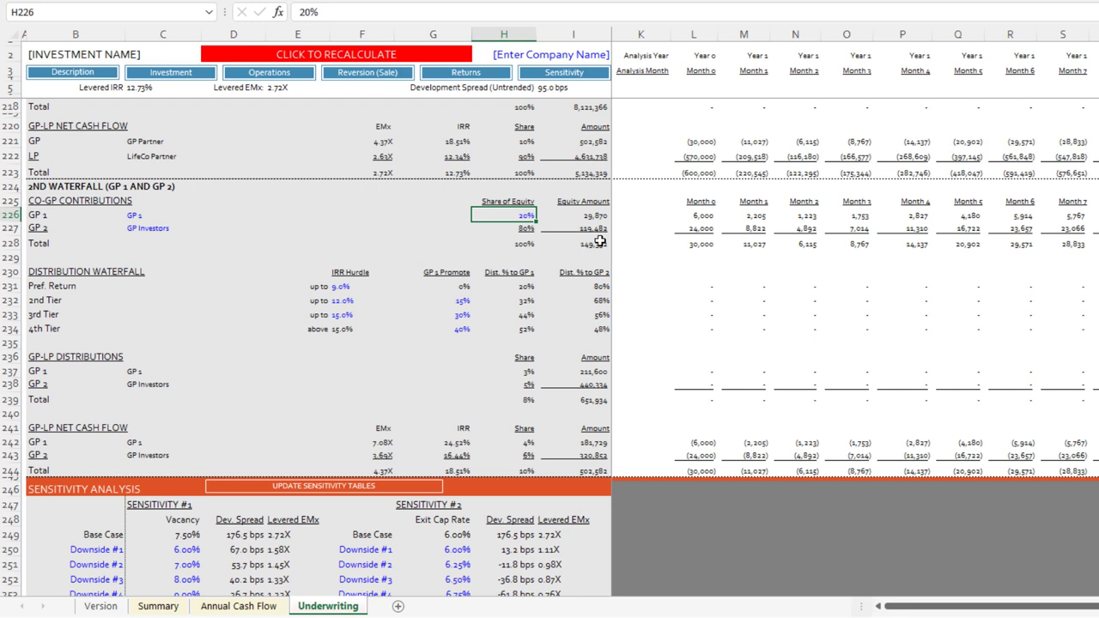
{"action": "left_click", "coordinate": [526, 228]}
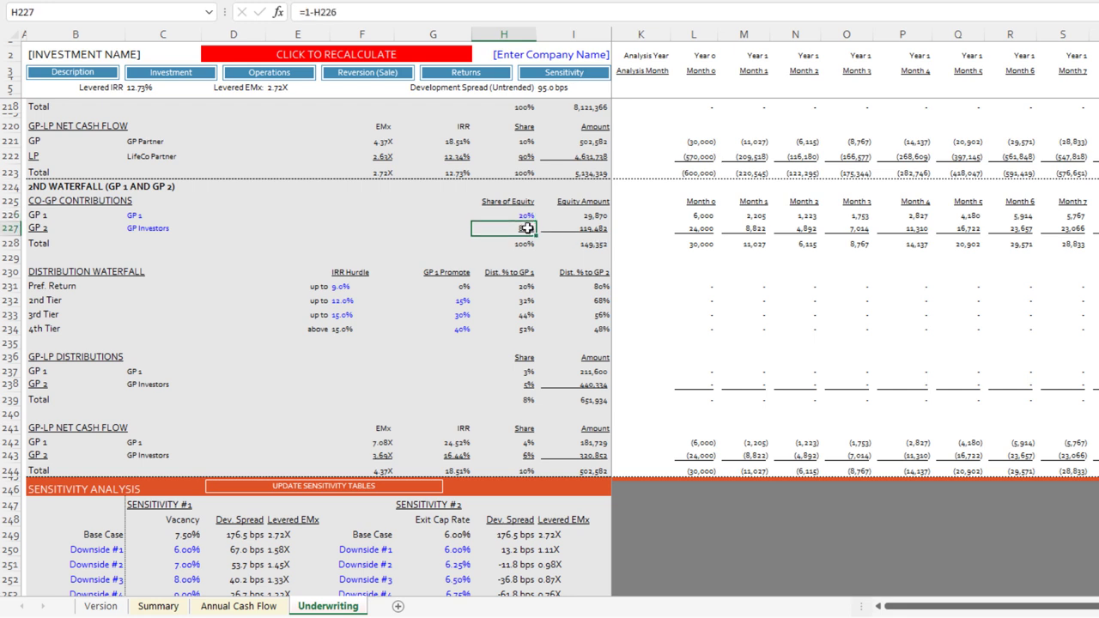
Step: Examine the equity amounts contributed by GP 1 and the GP Investors
{"action": "left_click", "coordinate": [151, 216]}
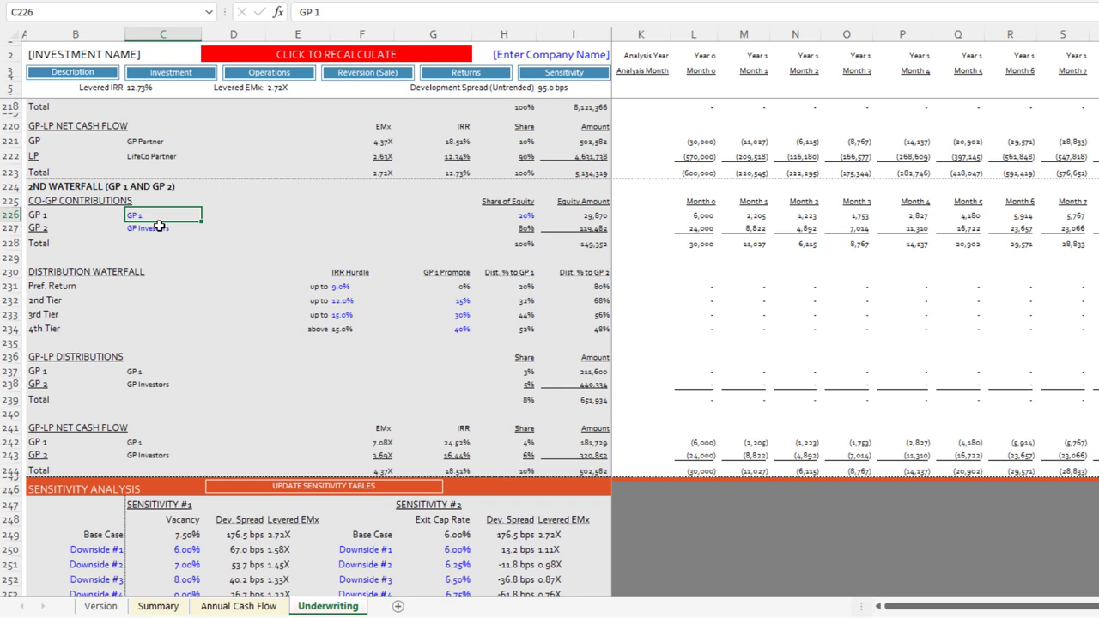
{"action": "key", "text": "Right"}
{"action": "key", "text": "Right"}
{"action": "key", "text": "Right"}
{"action": "key", "text": "Right"}
{"action": "key", "text": "Right"}
{"action": "key", "text": "Right"}
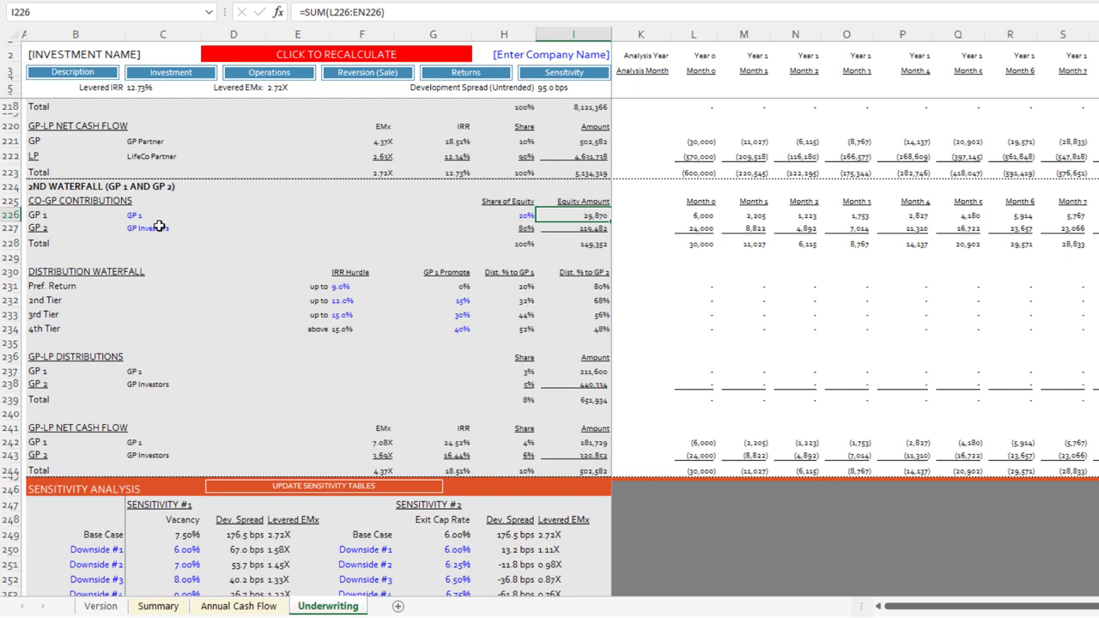
{"action": "key", "text": "Down"}
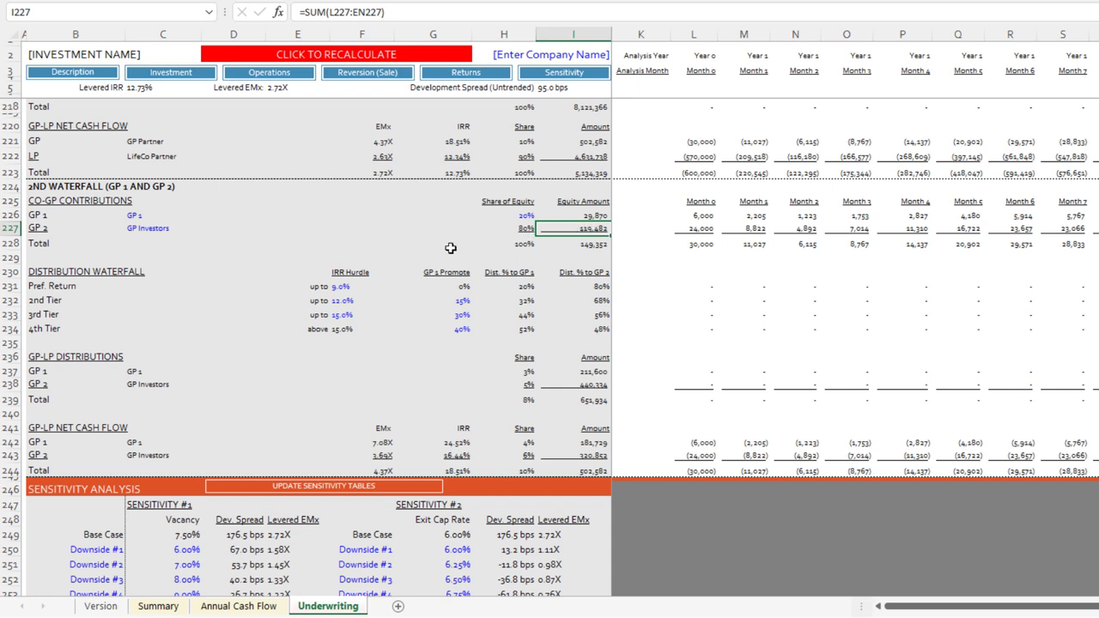
Step: Set the Pref. Return and 3rd Tier IRR hurdles in the second distribution waterfall to 12%
{"action": "left_click_drag", "start_coordinate": [65, 275], "coordinate": [573, 336]}
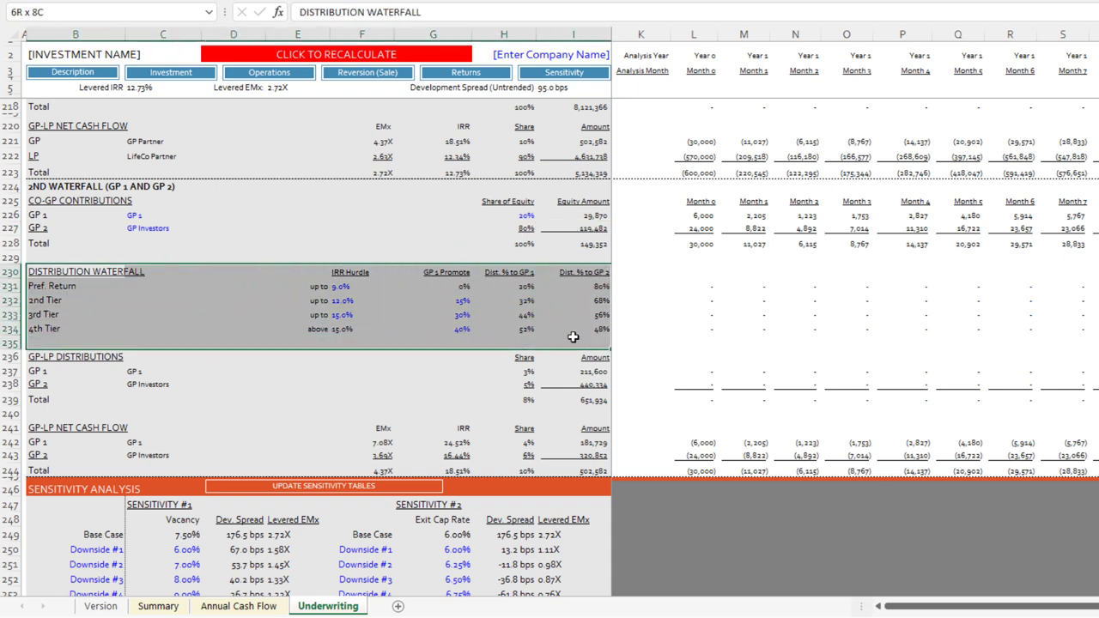
{"action": "left_click", "coordinate": [350, 289]}
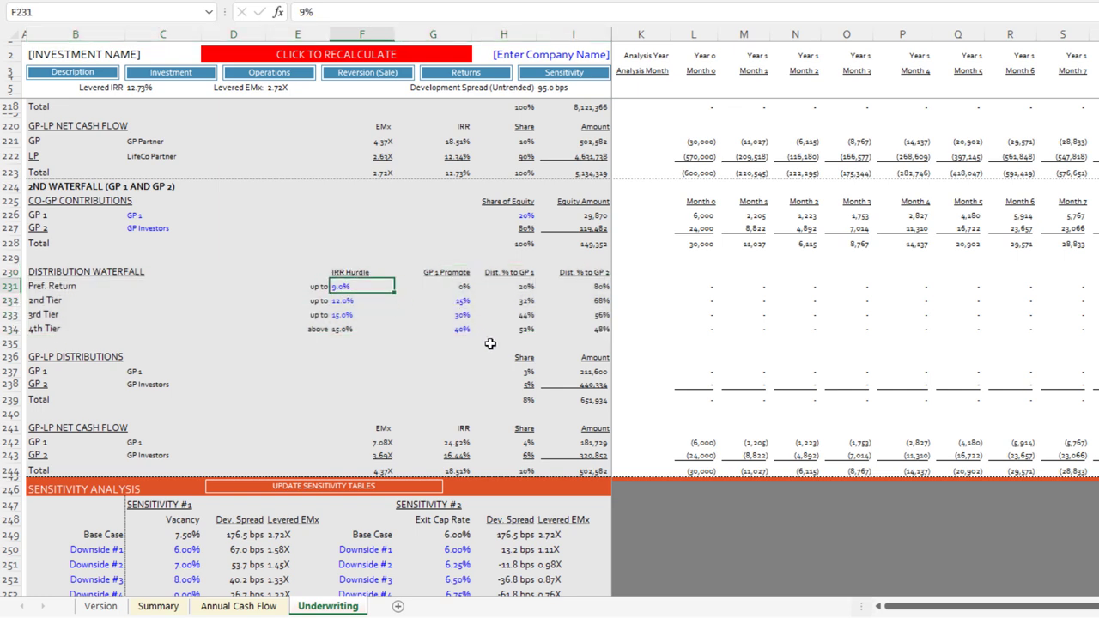
{"action": "type", "text": "12"}
{"action": "key", "text": "Return"}
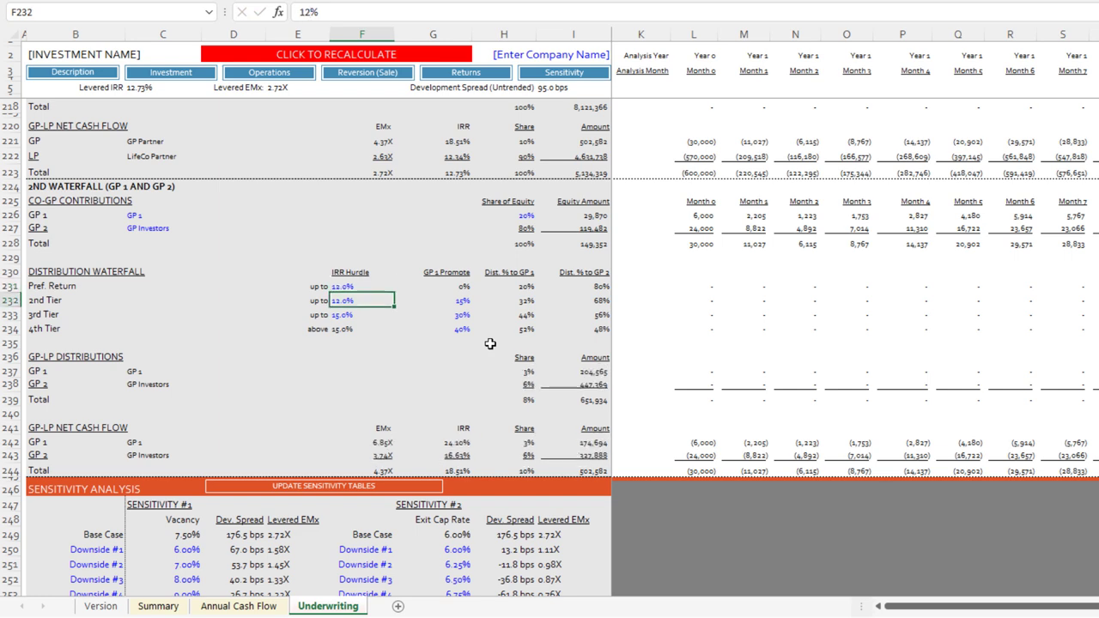
{"action": "key", "text": "shift+Down"}
{"action": "key", "text": "Up"}
{"action": "key", "text": "Up"}
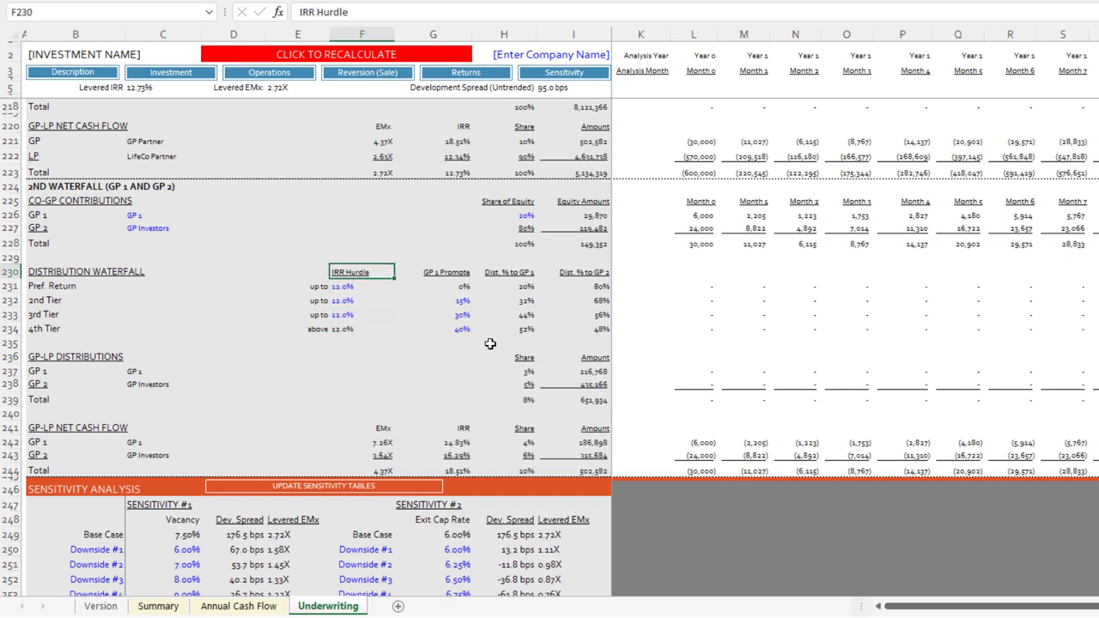
Step: Set the GP 1 promote to 50% for the 2nd, 3rd and 4th tiers of the second waterfall
{"action": "key", "text": "Down"}
{"action": "key", "text": "Down"}
{"action": "key", "text": "Right"}
{"action": "key", "text": "shift+Down"}
{"action": "key", "text": "shift+Down"}
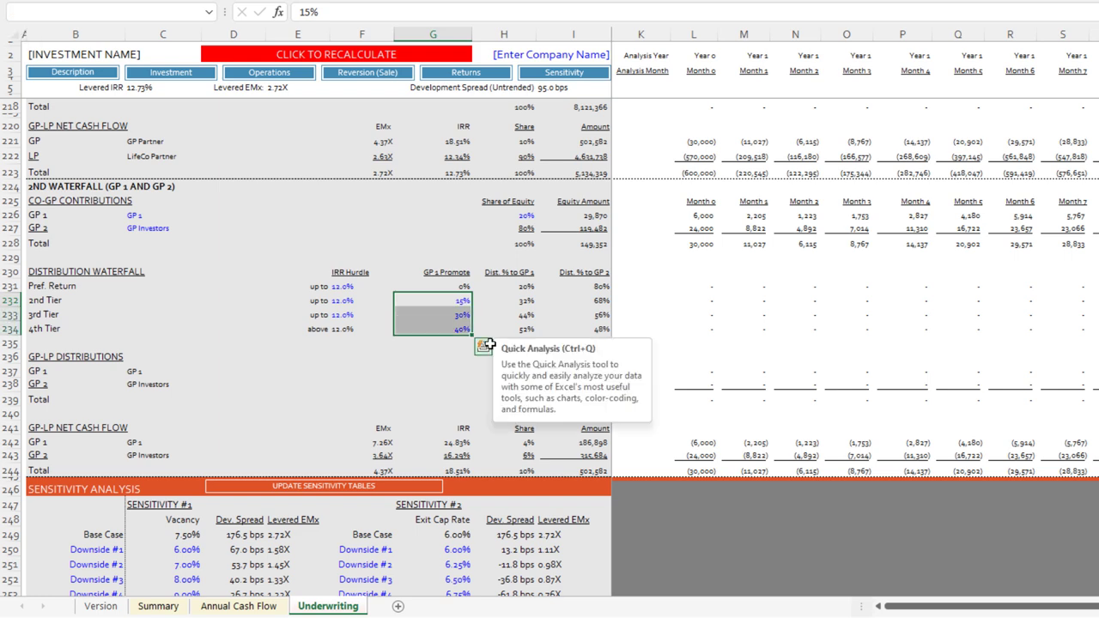
{"action": "type", "text": "50"}
{"action": "key", "text": "ctrl+Return"}
{"action": "key", "text": "Up"}
{"action": "key", "text": "Down"}
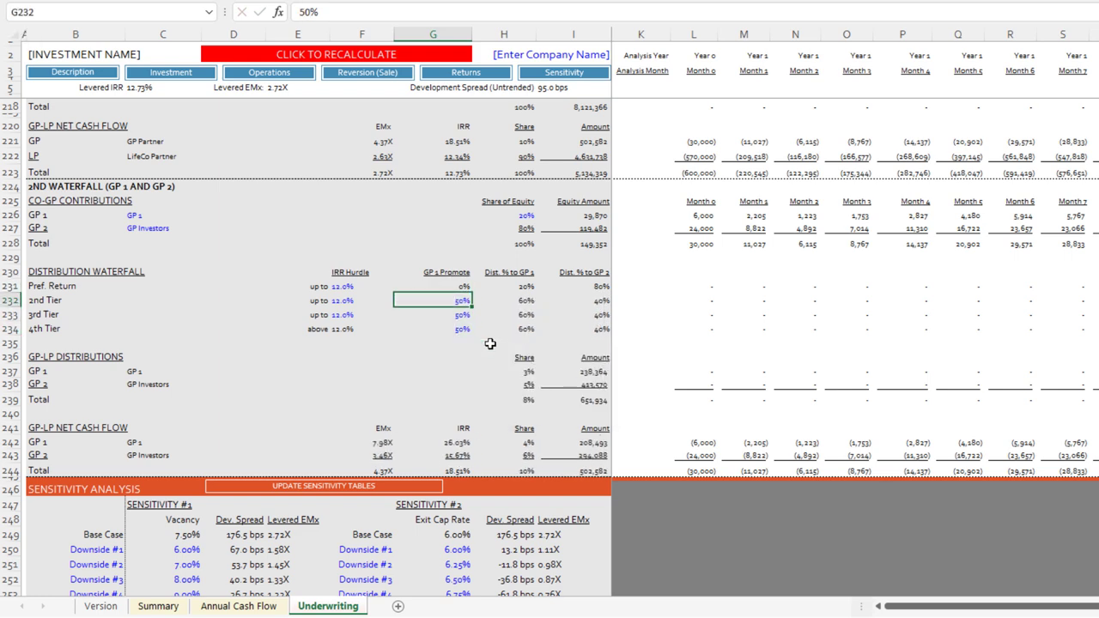
Step: Check the IRRs of the GP Investors and GP 1 in the second waterfall's net cash flow section
{"action": "left_click", "coordinate": [148, 230]}
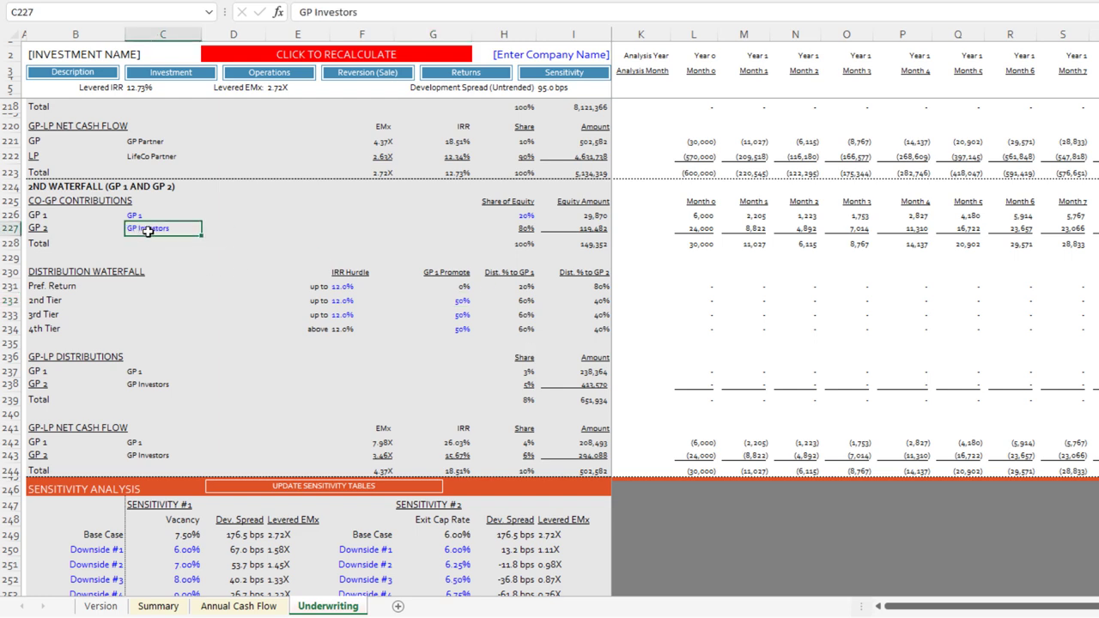
{"action": "scroll", "coordinate": [417, 275], "scroll_direction": "down", "scroll_amount": 1}
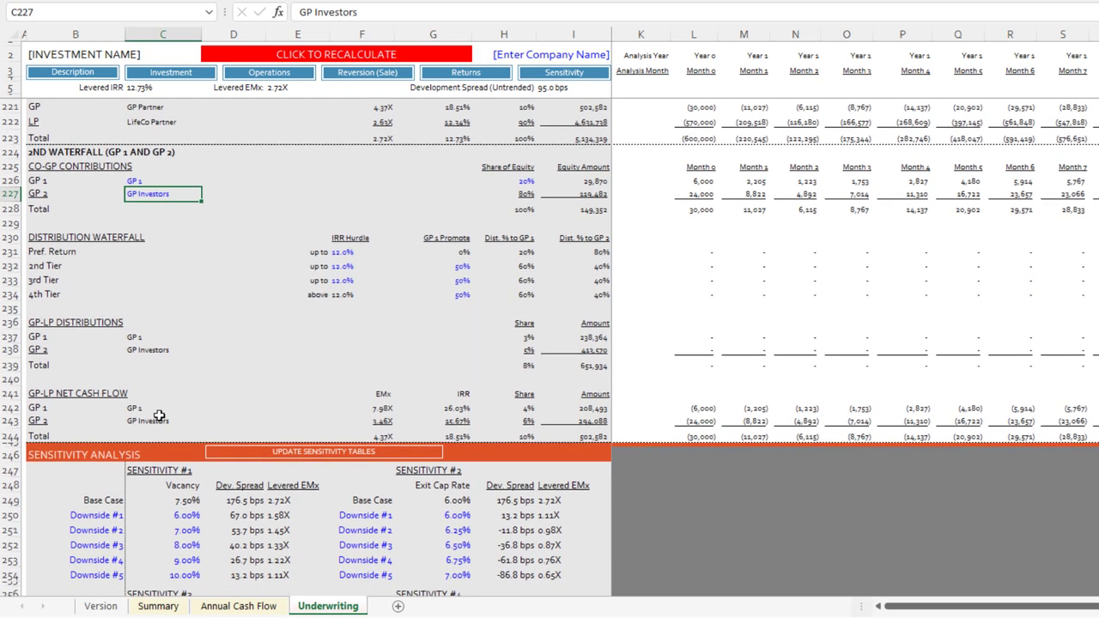
{"action": "left_click", "coordinate": [159, 420]}
{"action": "left_click", "coordinate": [457, 420]}
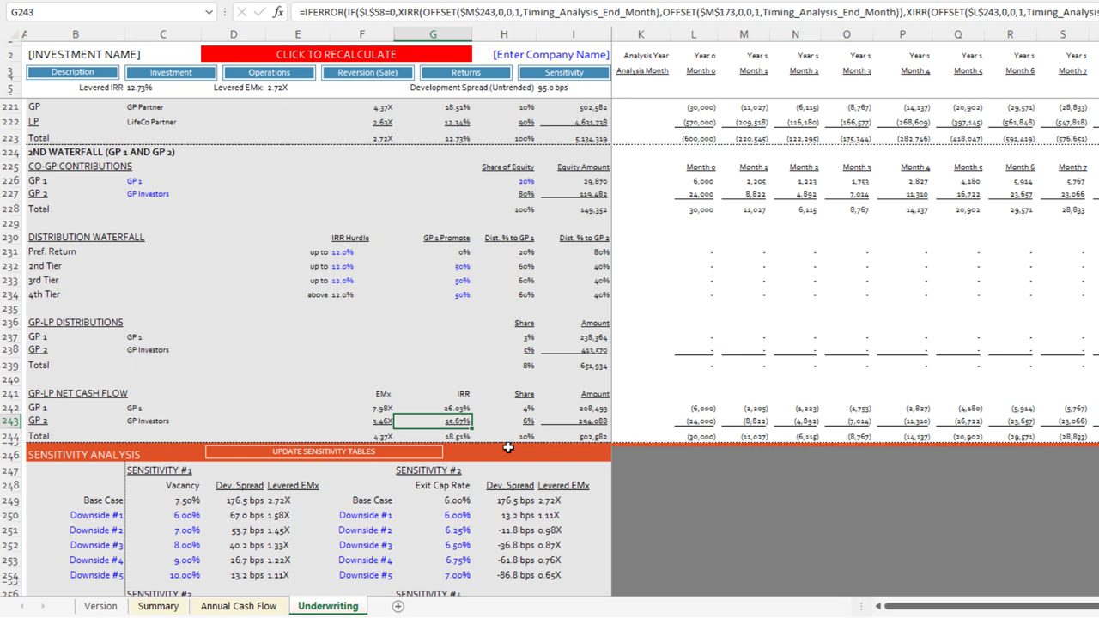
{"action": "left_click", "coordinate": [444, 405]}
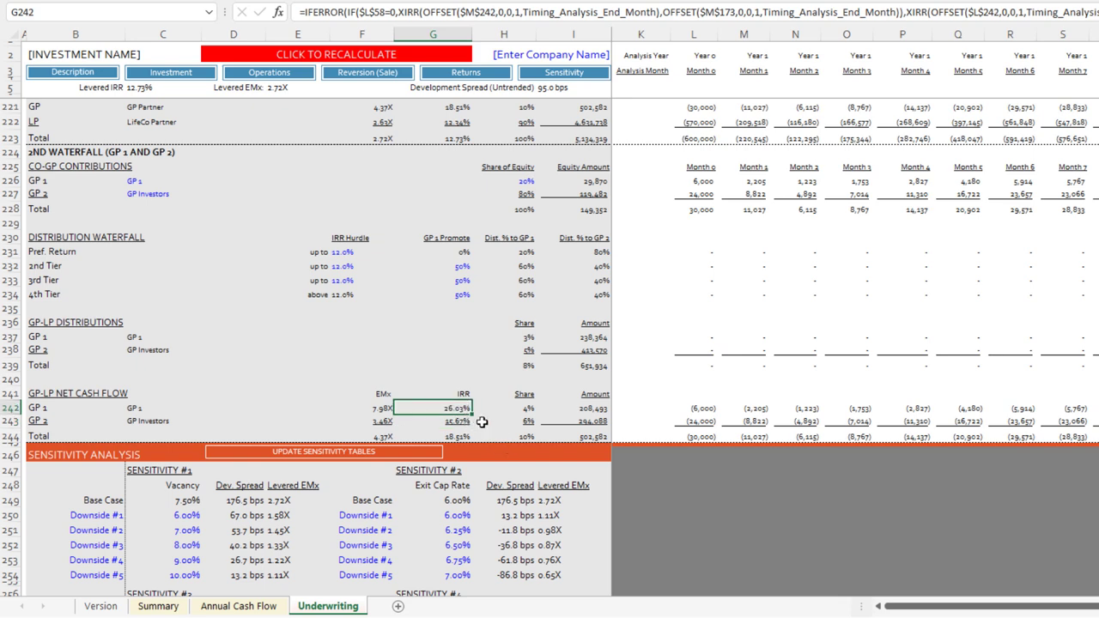
Step: Return to the Investment Description section at the start of the Underwriting sheet
{"action": "left_click", "coordinate": [362, 336]}
{"action": "scroll", "coordinate": [285, 313], "scroll_direction": "up", "scroll_amount": 20}
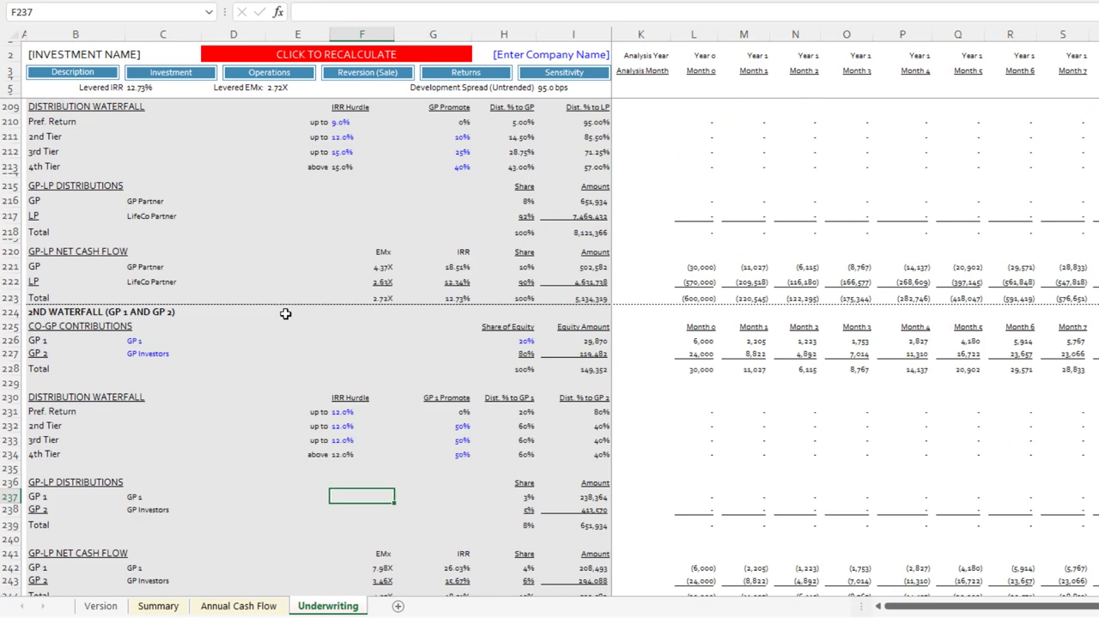
{"action": "scroll", "coordinate": [285, 313], "scroll_direction": "up", "scroll_amount": 20}
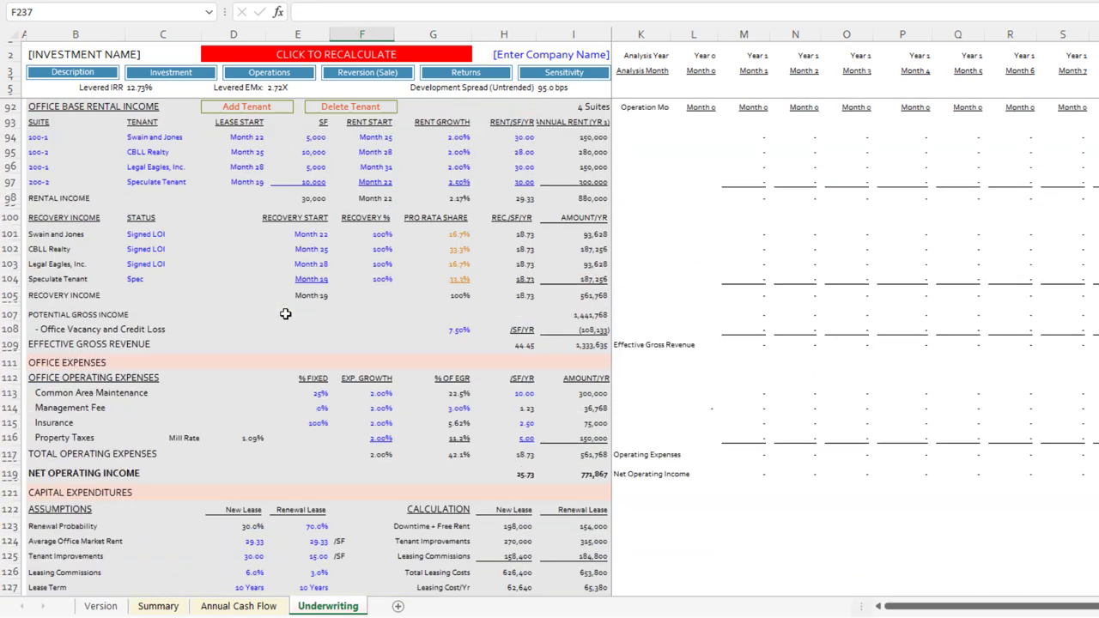
{"action": "scroll", "coordinate": [285, 313], "scroll_direction": "up", "scroll_amount": 3}
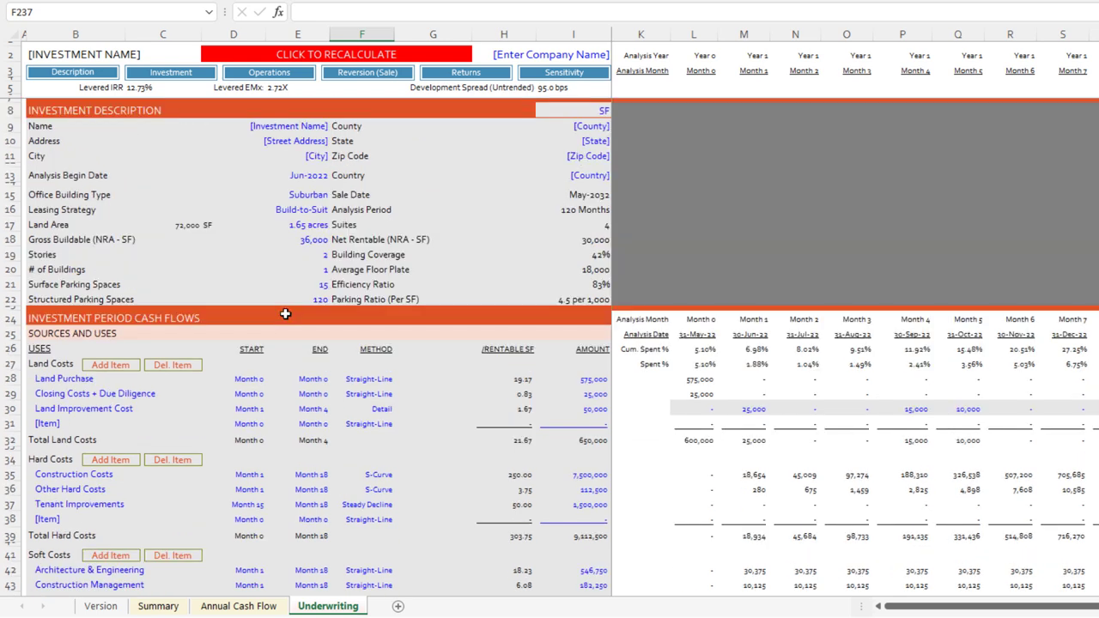